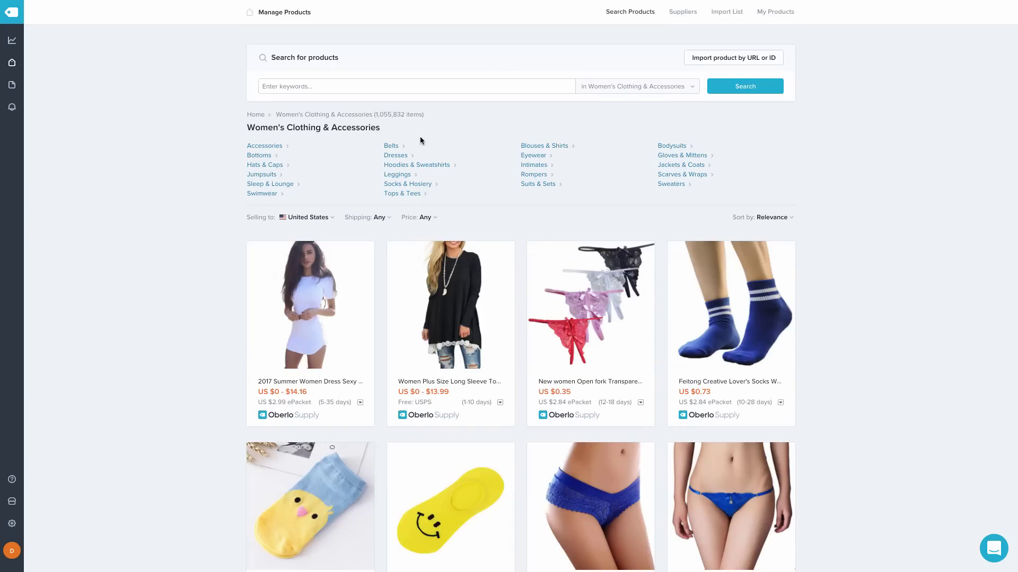
From Socks & Hosiery, add the yellow smiley socks and Christmas sport socks to the import list
click(408, 185)
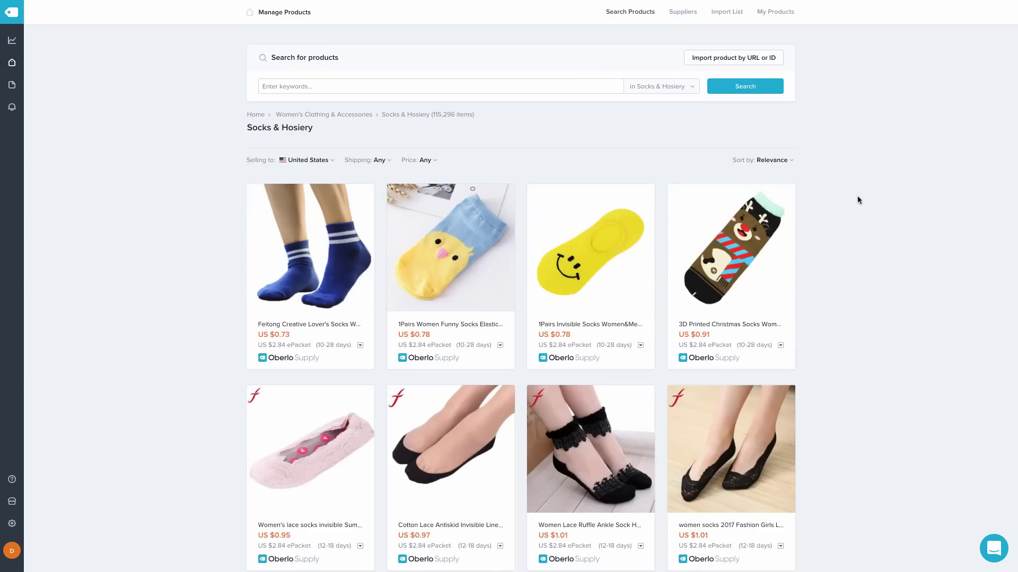
mouse_move(609, 273)
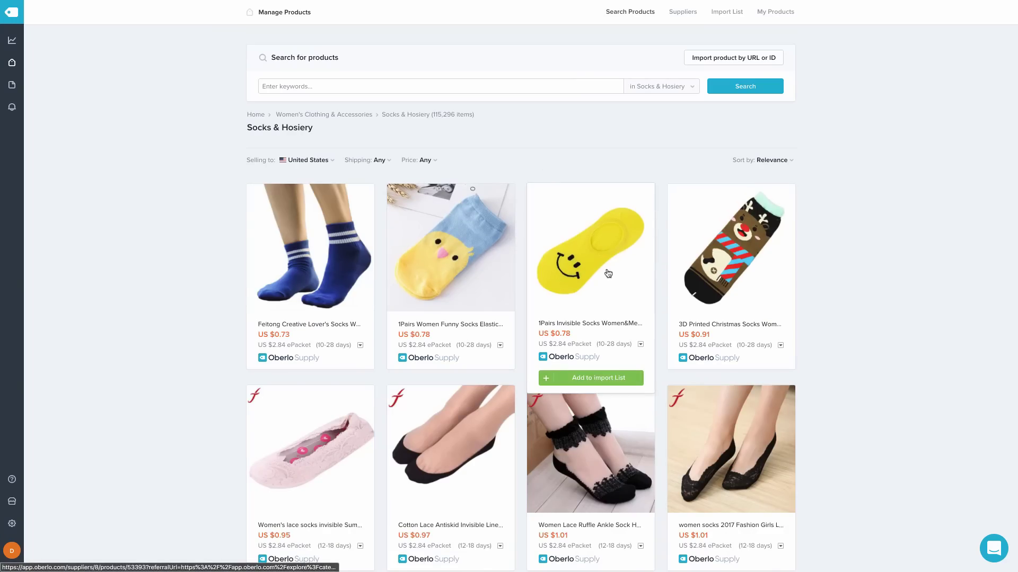
click(595, 379)
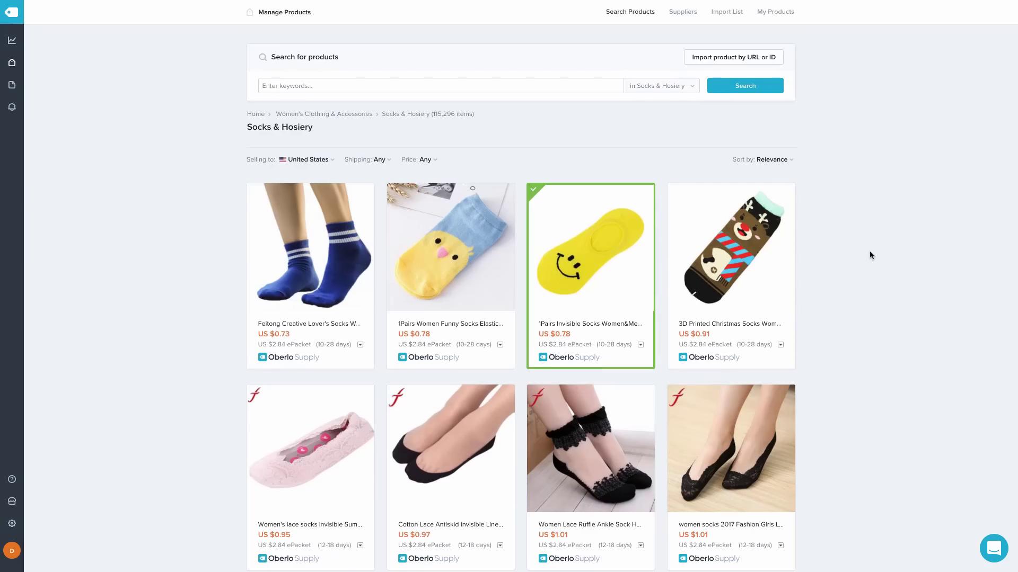
scroll(869, 254, down, 2)
scroll(869, 256, down, 5)
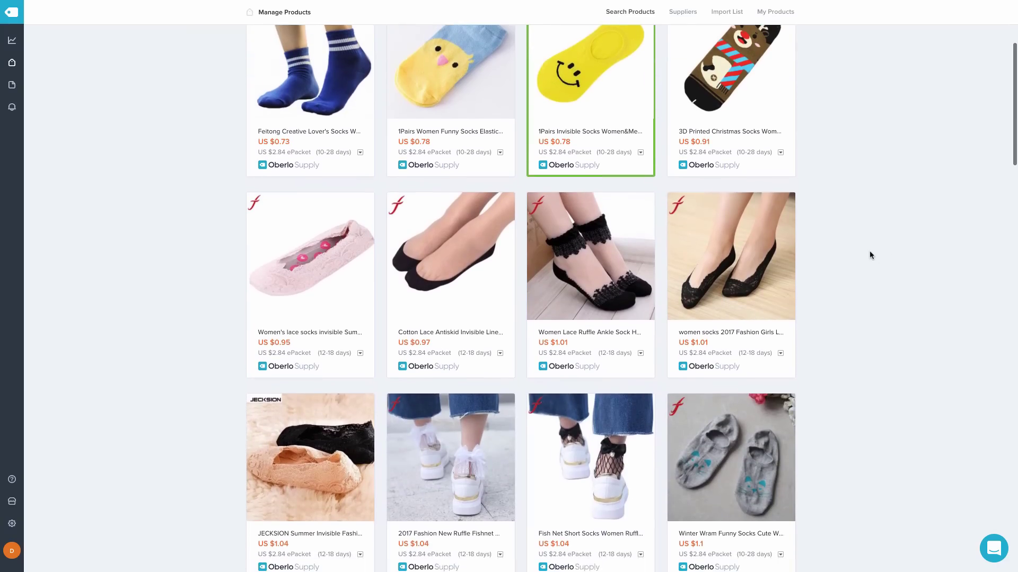
scroll(927, 264, down, 14)
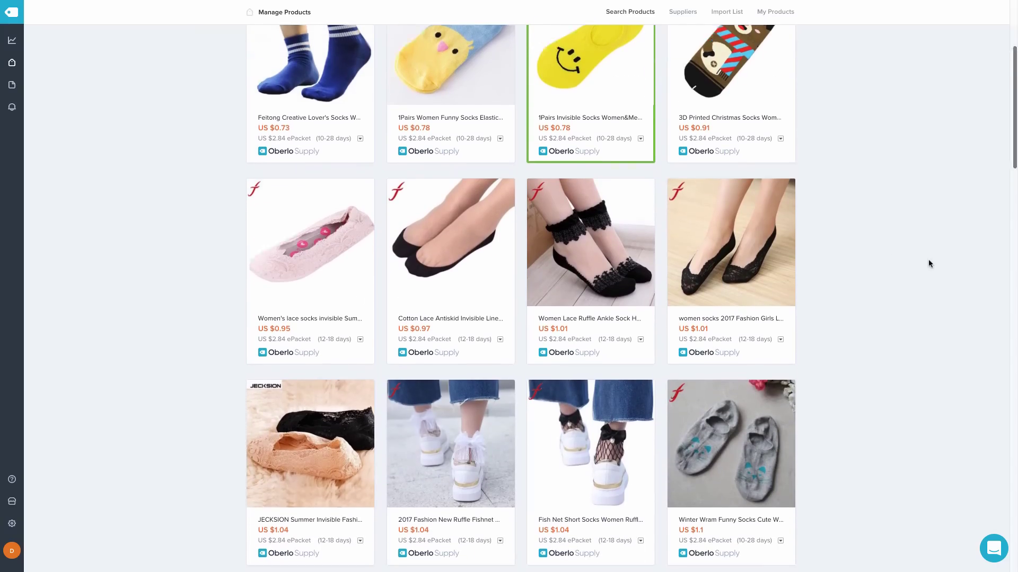
scroll(928, 264, down, 10)
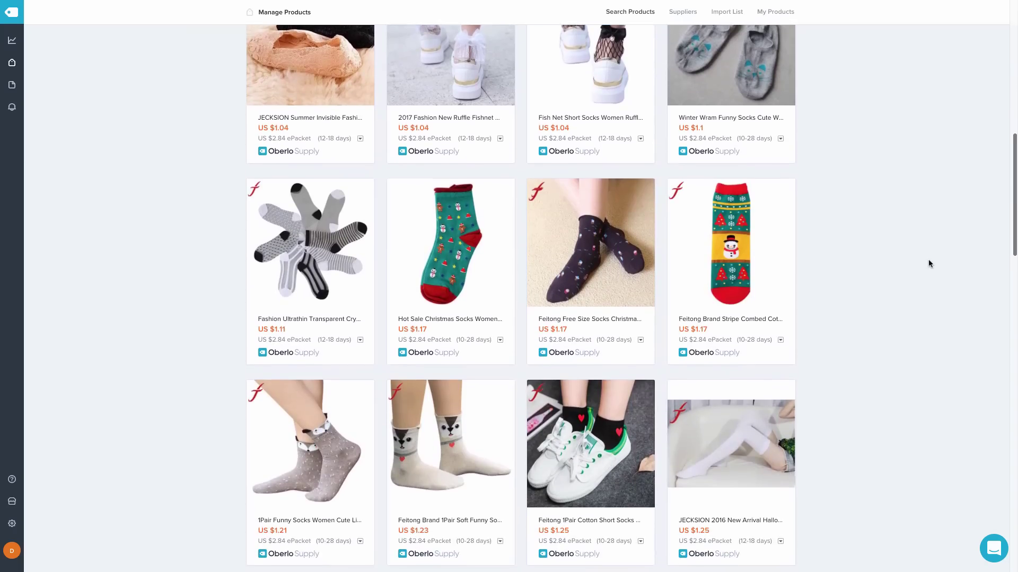
scroll(929, 263, down, 18)
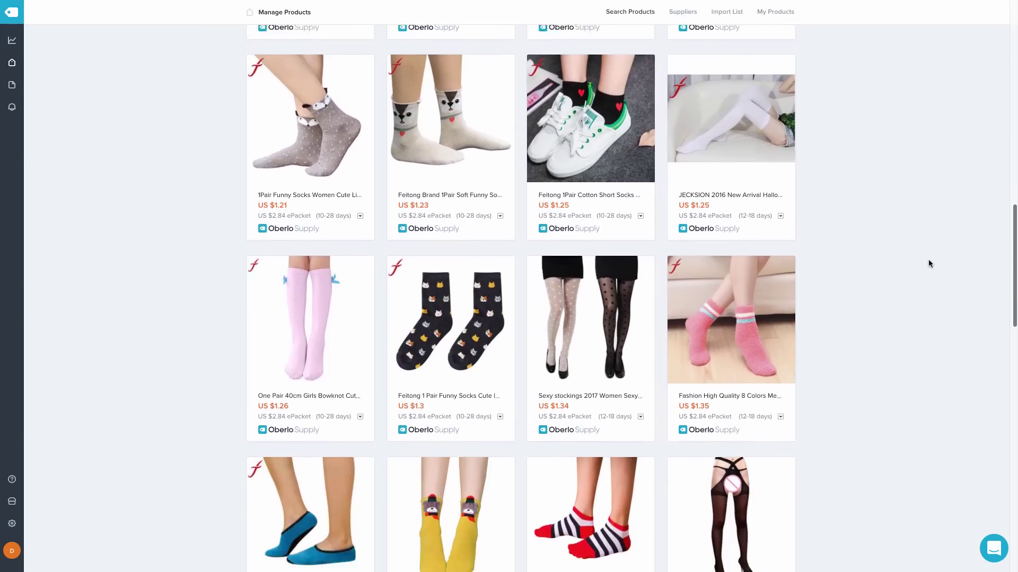
scroll(928, 263, down, 12)
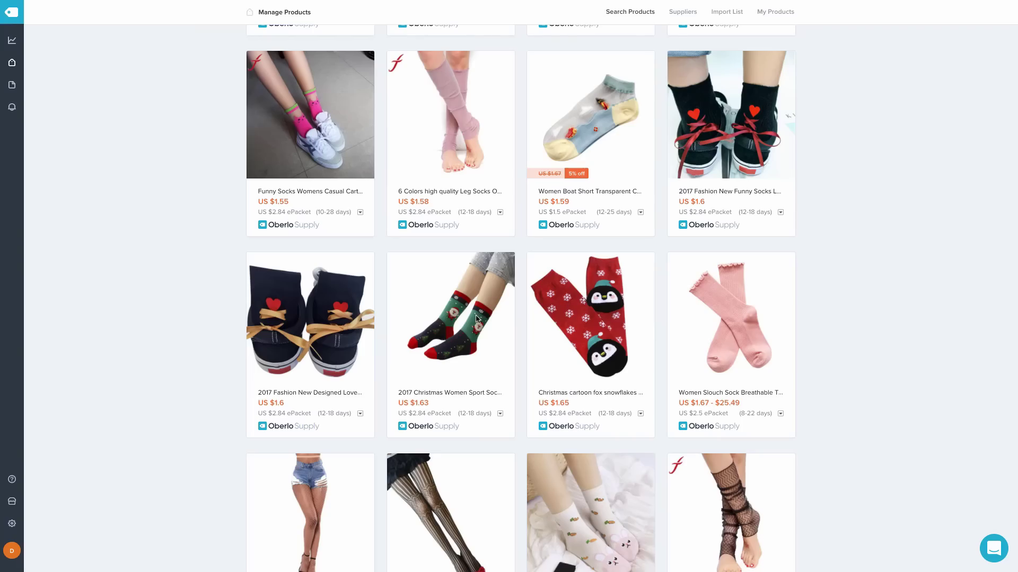
mouse_move(477, 318)
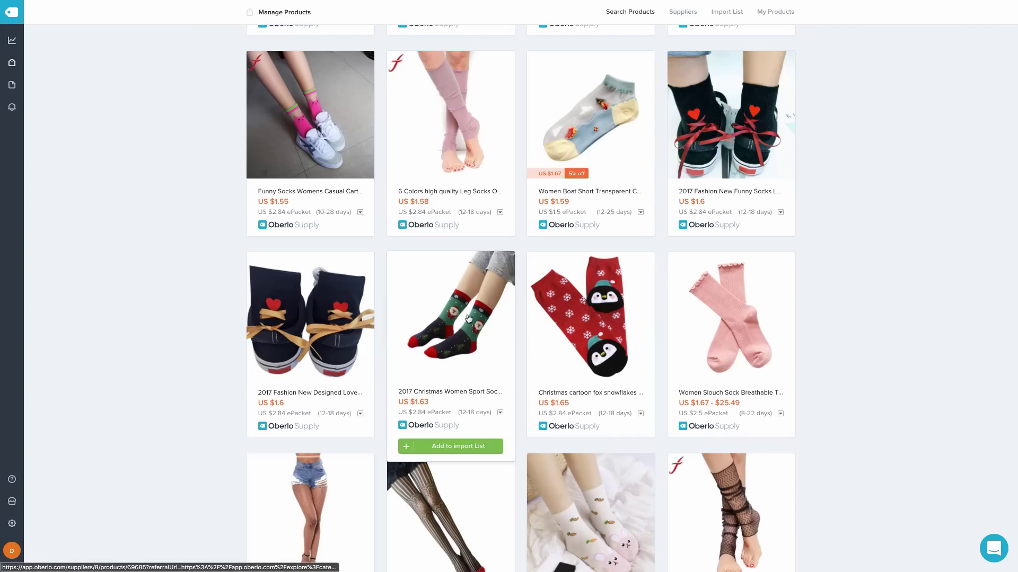
click(470, 447)
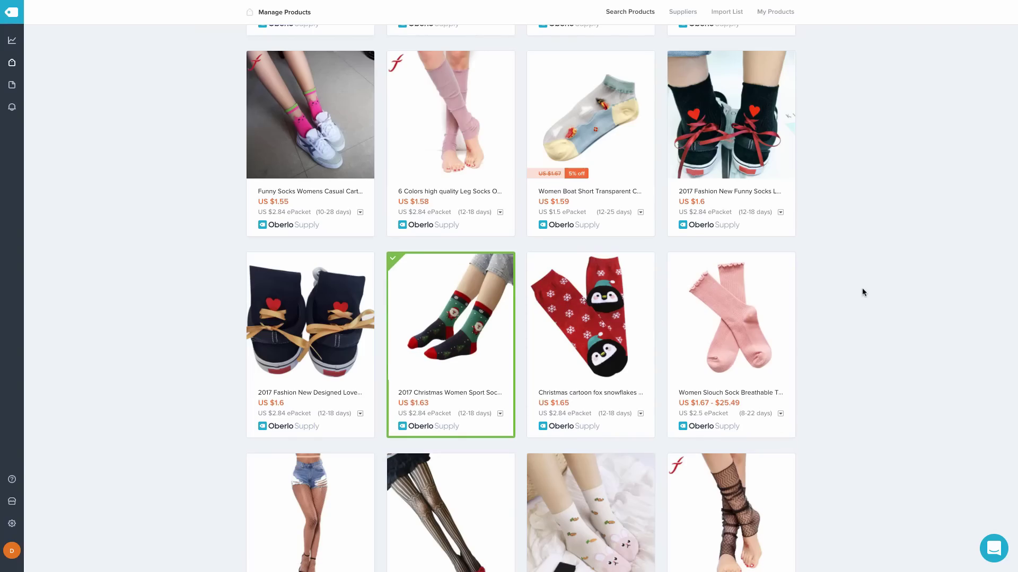
Load the next page of sock listings, add the cat-print socks, and open the import list
scroll(862, 291, down, 5)
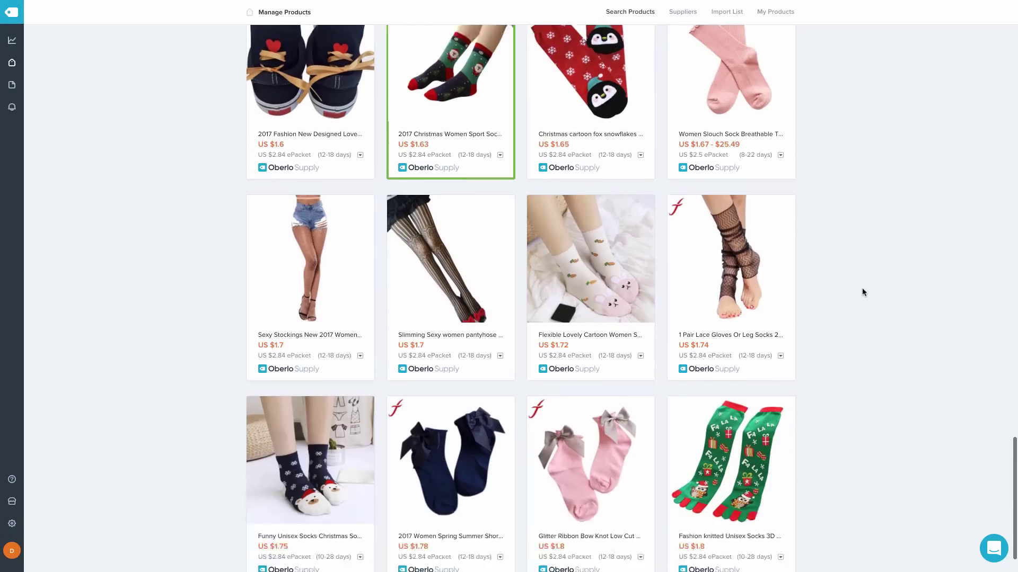
scroll(861, 292, down, 1)
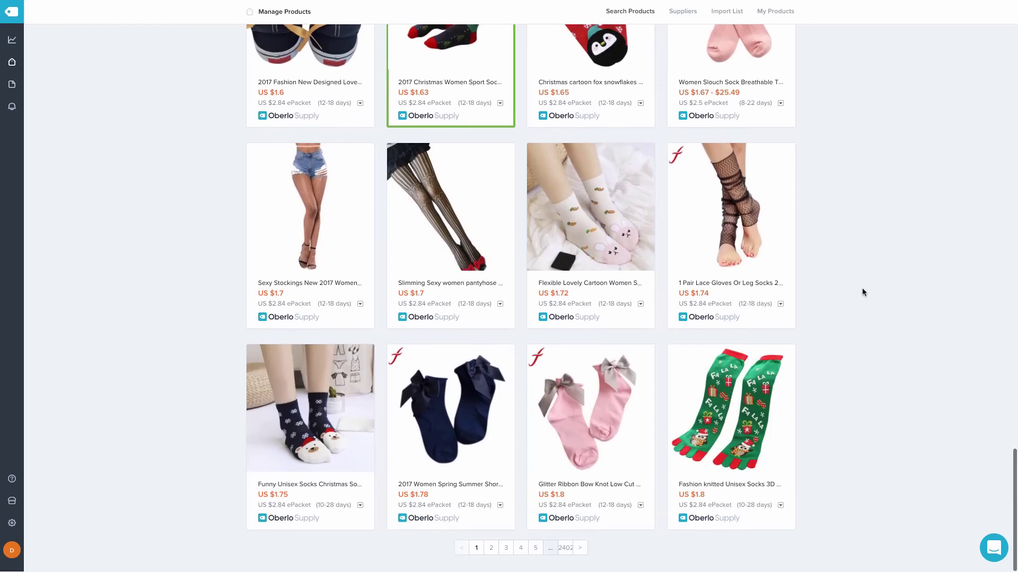
click(578, 549)
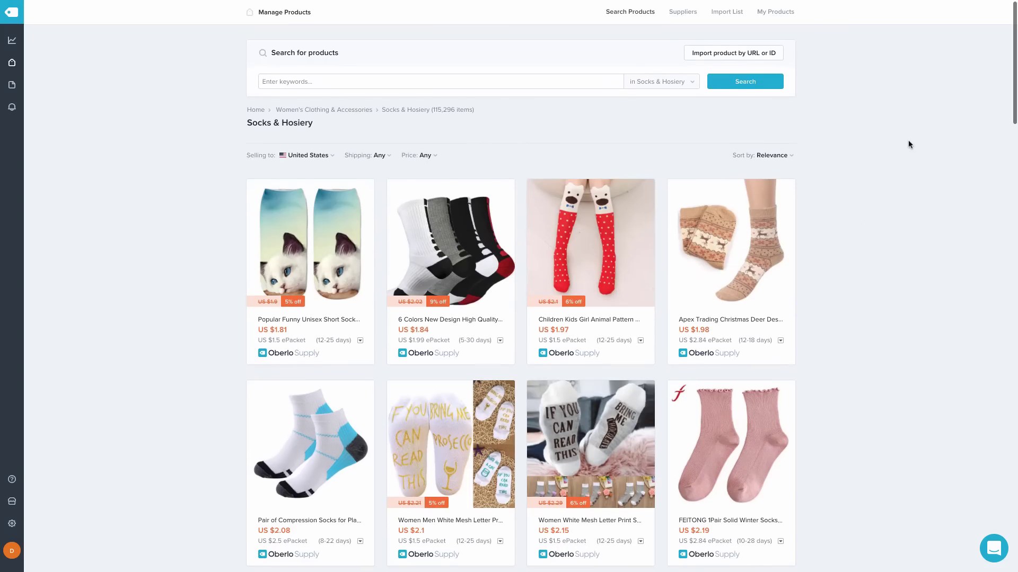
scroll(907, 141, down, 1)
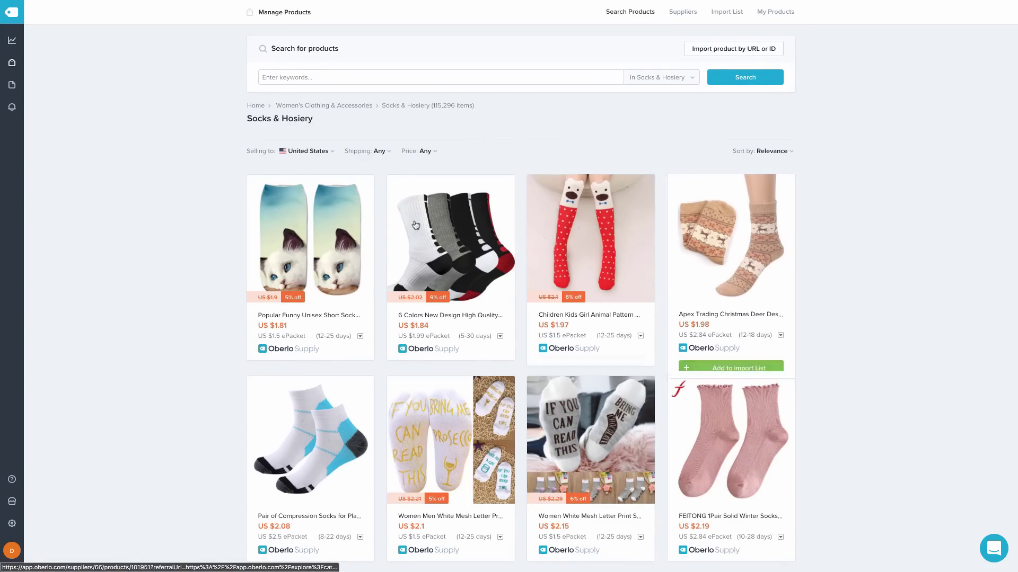
mouse_move(365, 219)
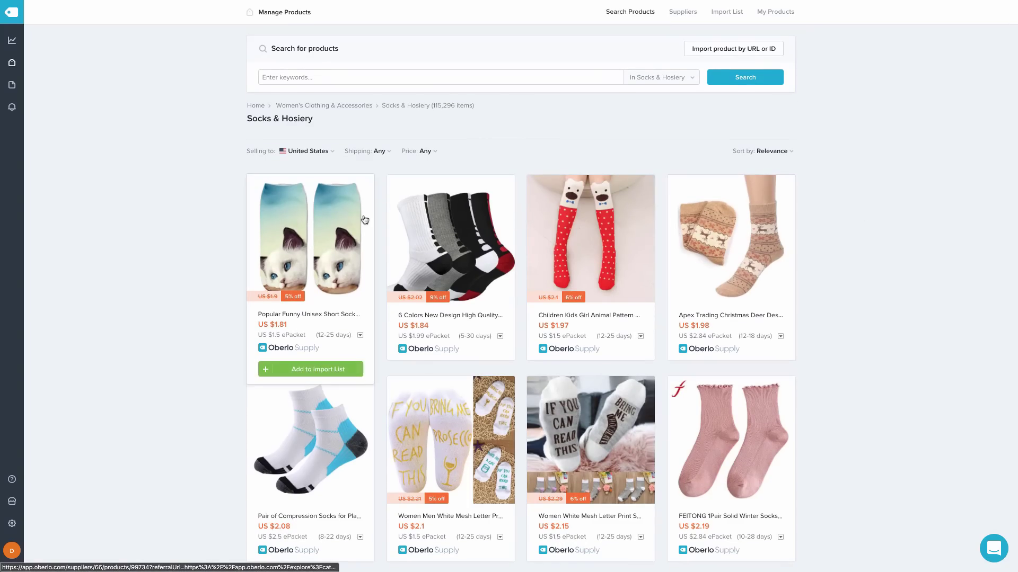
click(301, 373)
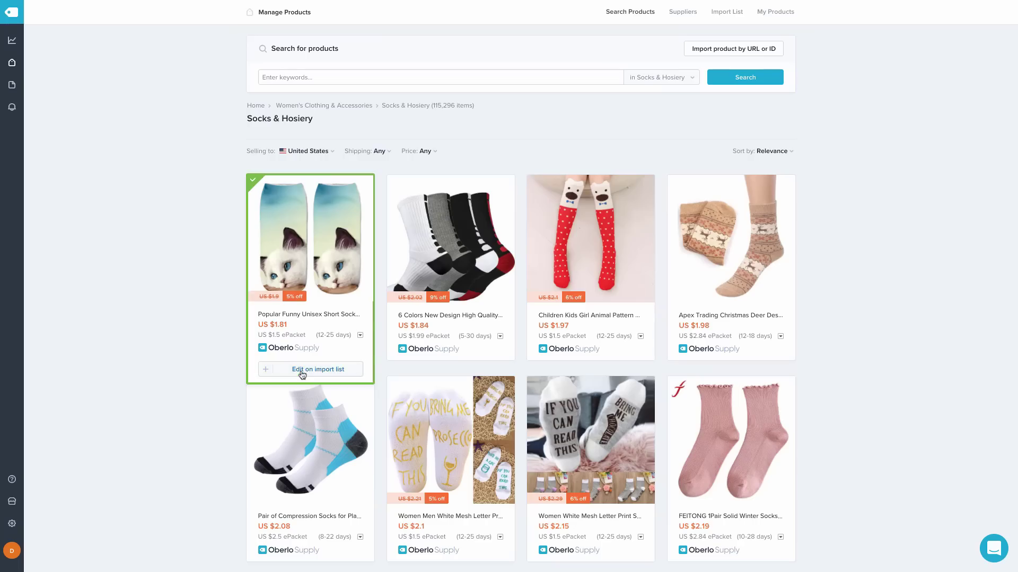
click(302, 370)
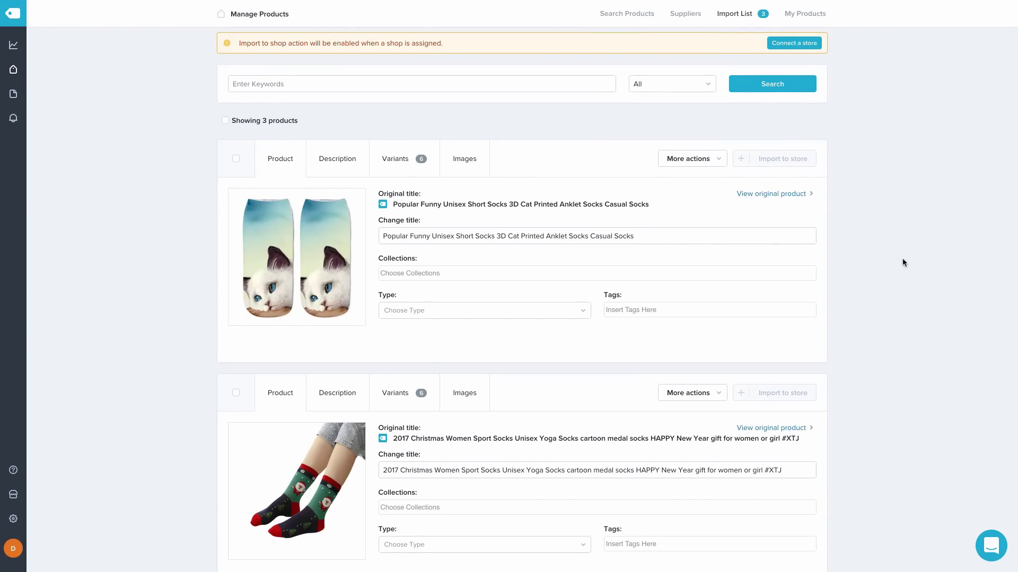
Show the cat-print socks' Description and scroll through its feature bullets and images
scroll(902, 260, down, 4)
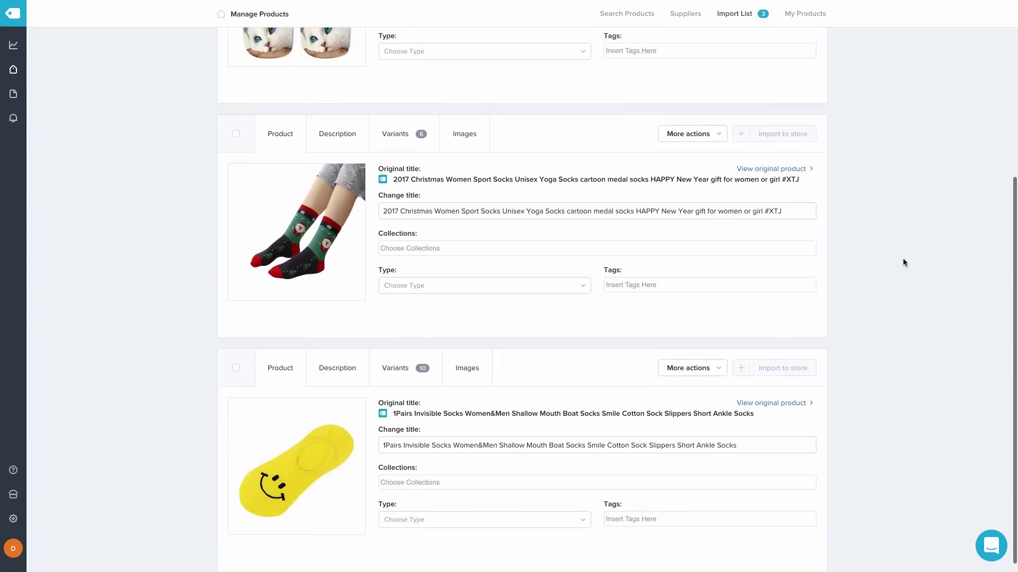
scroll(902, 262, up, 4)
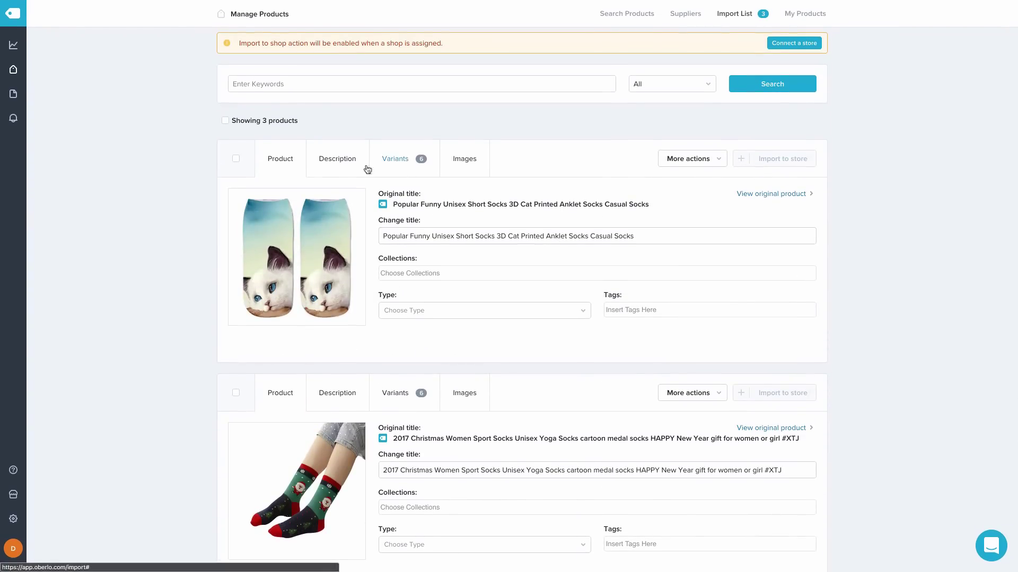
click(348, 166)
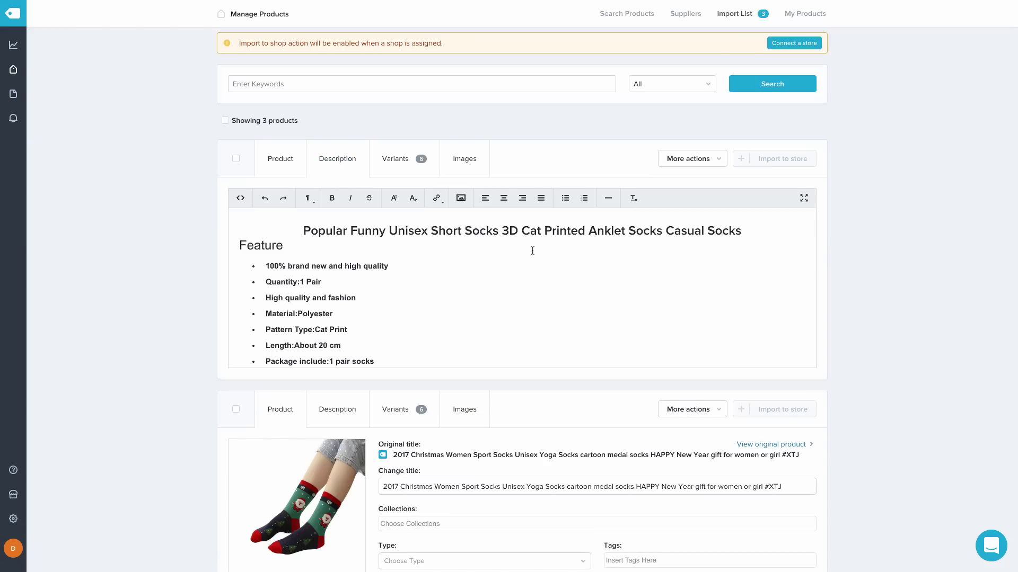
scroll(532, 251, down, 2)
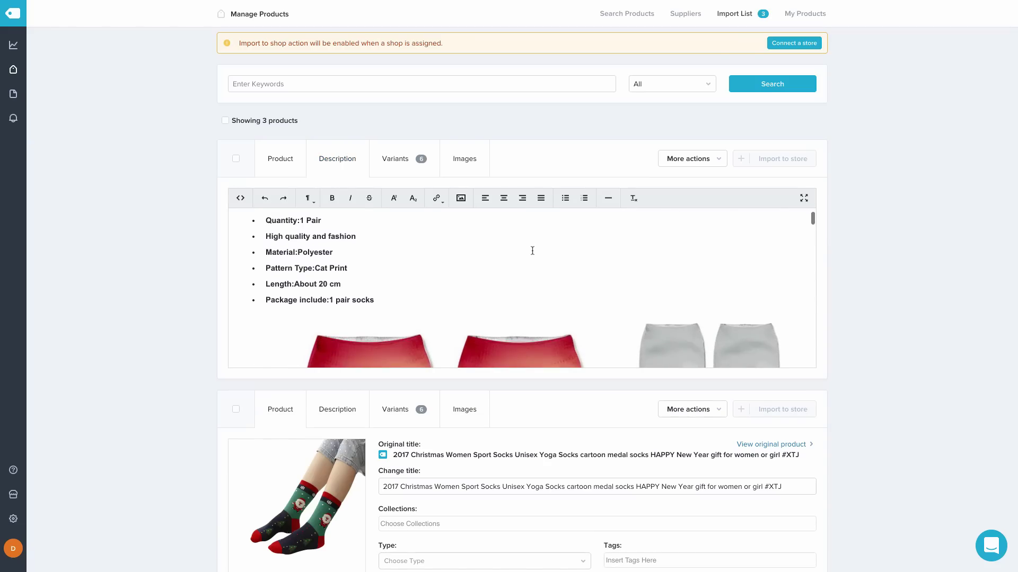
scroll(532, 251, down, 4)
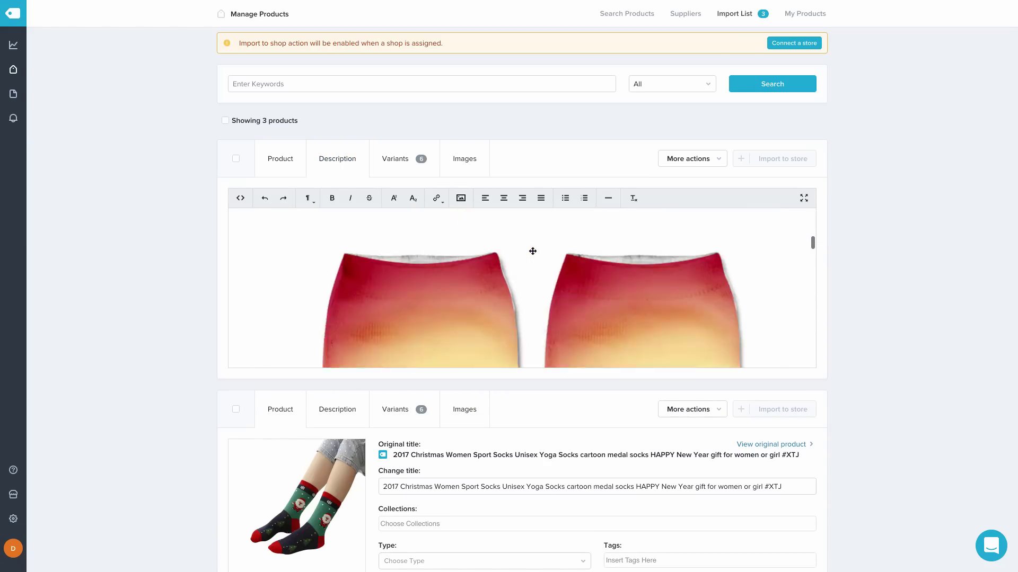
scroll(532, 251, down, 15)
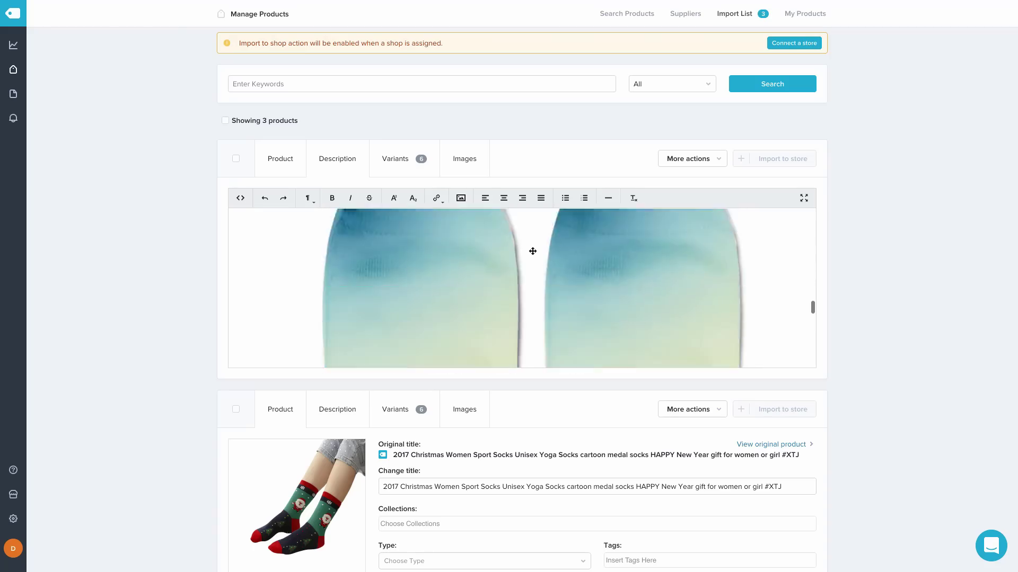
scroll(532, 251, up, 18)
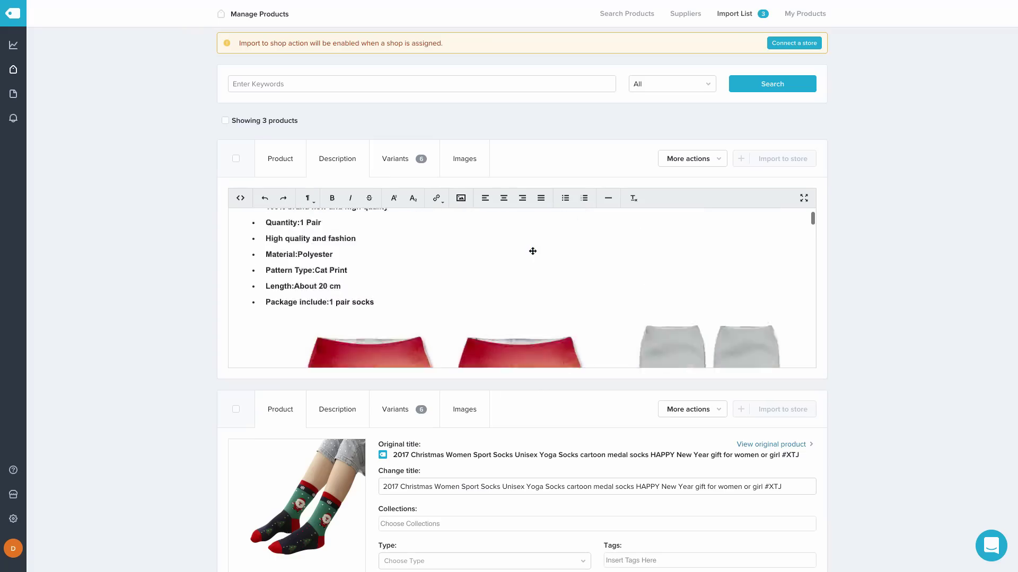
scroll(532, 251, up, 3)
scroll(585, 292, down, 1)
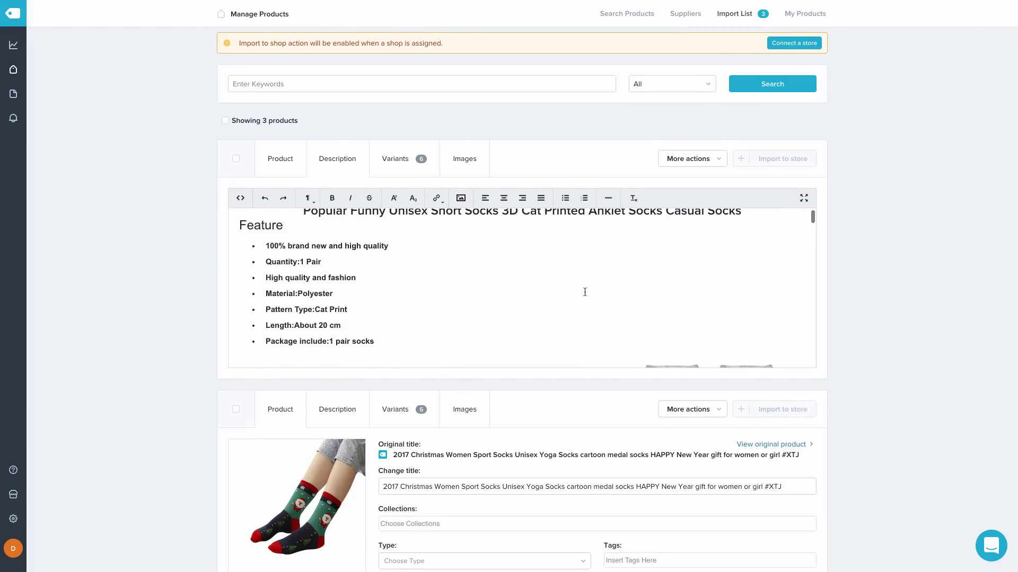
scroll(584, 291, up, 1)
Review the cat-print socks' variants and prices ($1.81 cost, 3.62 USD)
click(398, 158)
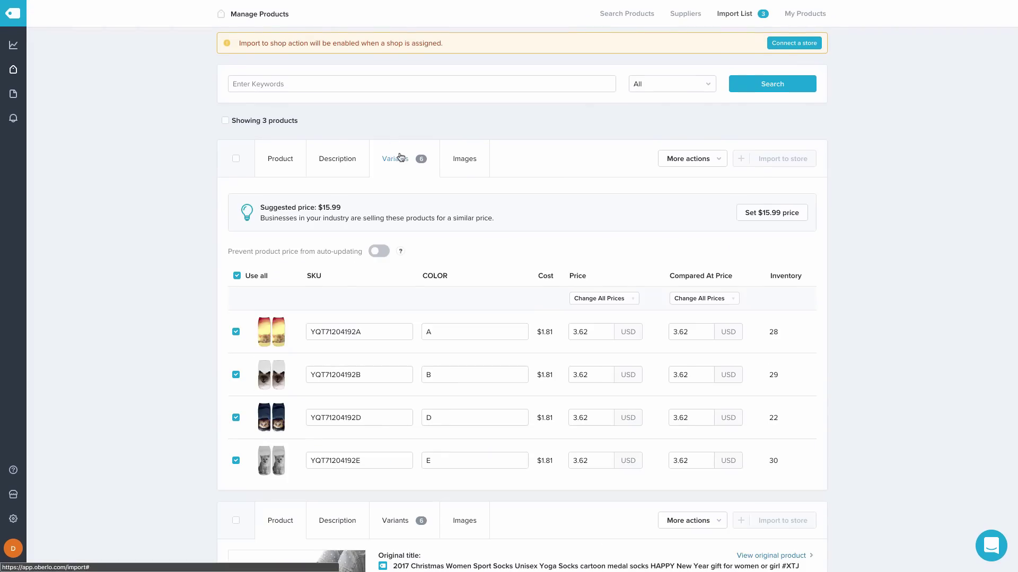
scroll(602, 293, down, 2)
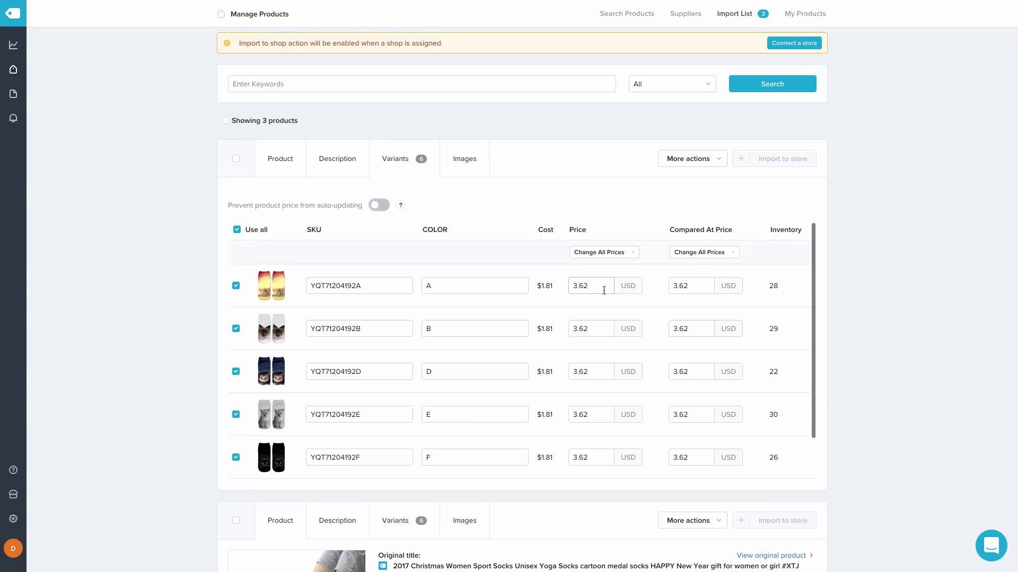
scroll(604, 291, down, 2)
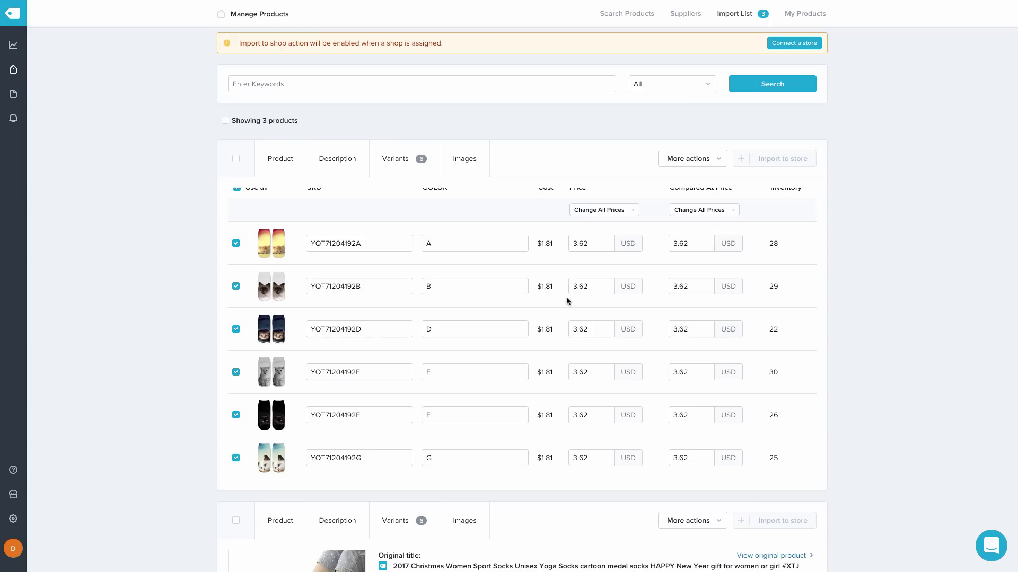
scroll(566, 297, down, 1)
scroll(566, 297, up, 1)
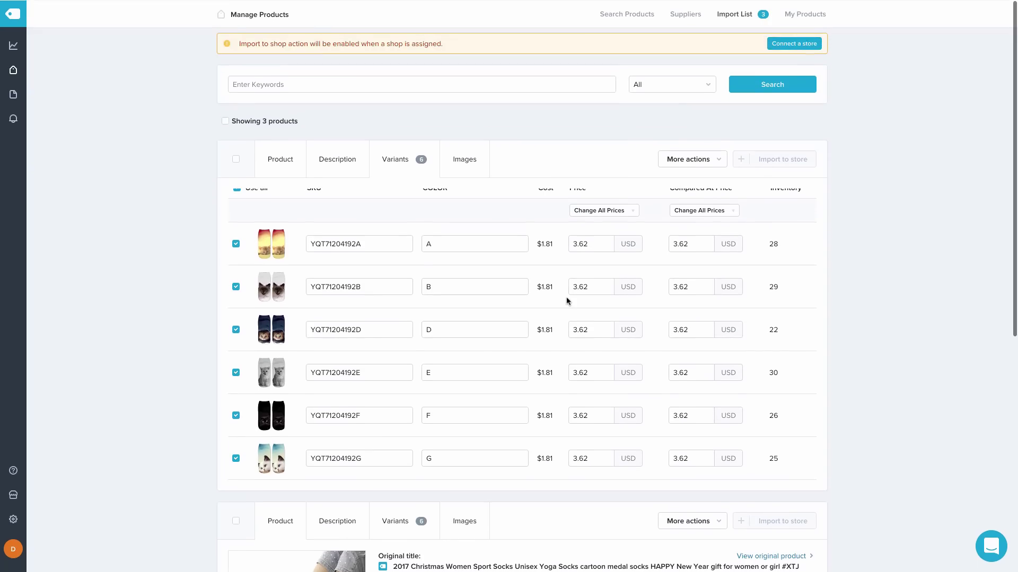
scroll(562, 291, up, 3)
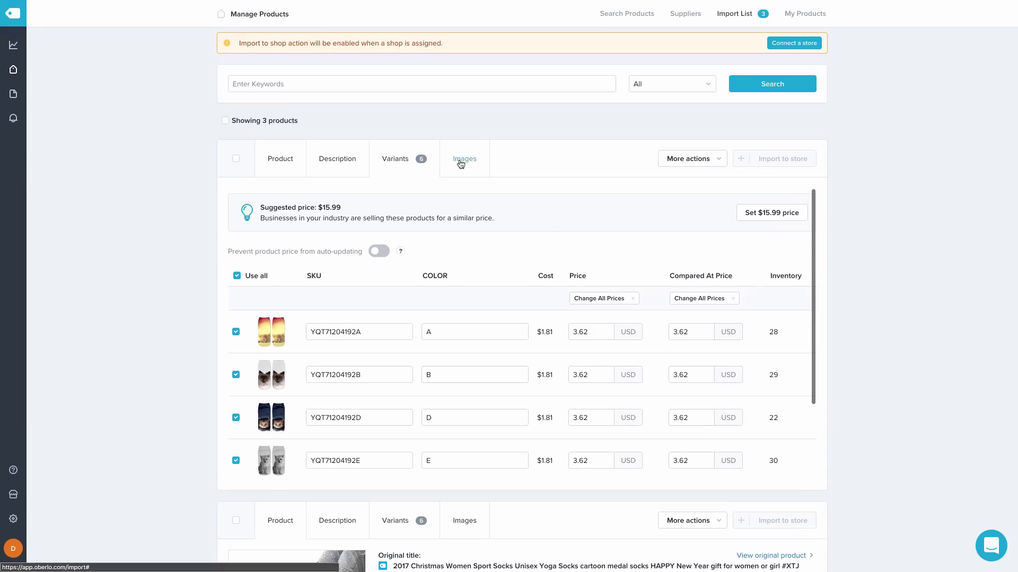
Look over the first product's image gallery, then return to its title details
click(462, 159)
mouse_move(795, 406)
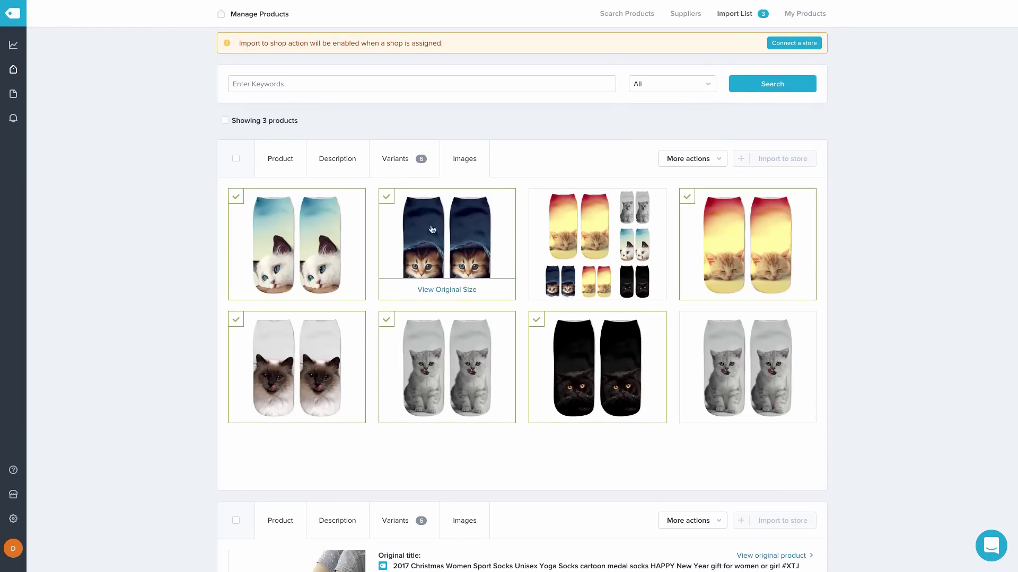
click(280, 162)
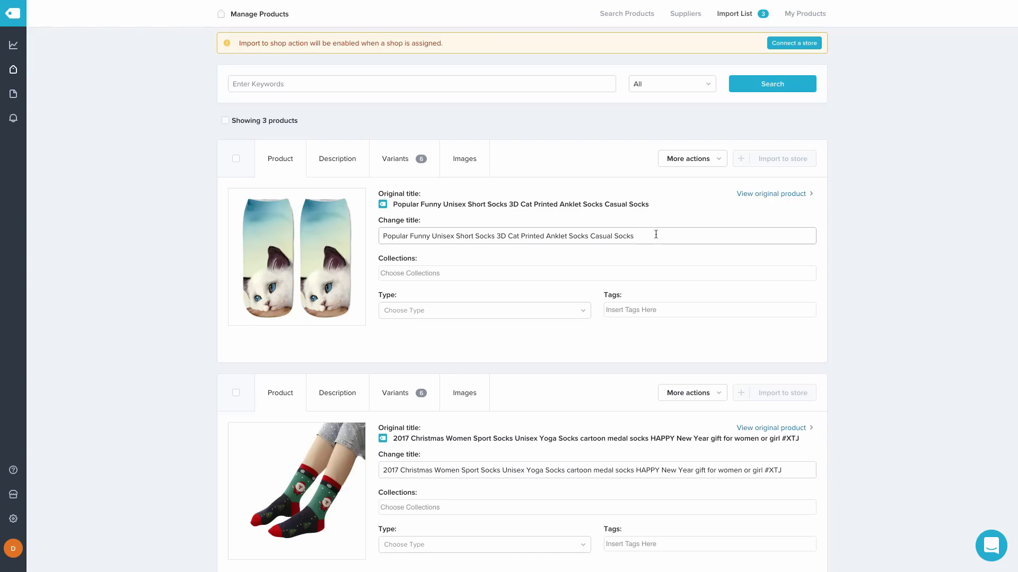
Retitle the cat-print socks to 'Blue-Eyed Cat 3D Anklet Socks'
triple_click(655, 234)
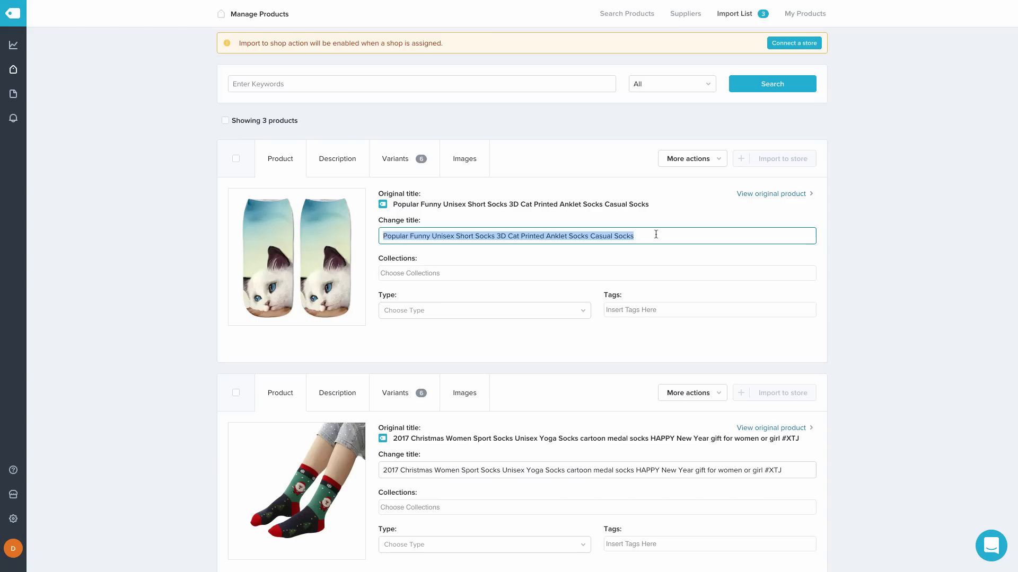
text(Blue-Eyed 3D Anklet)
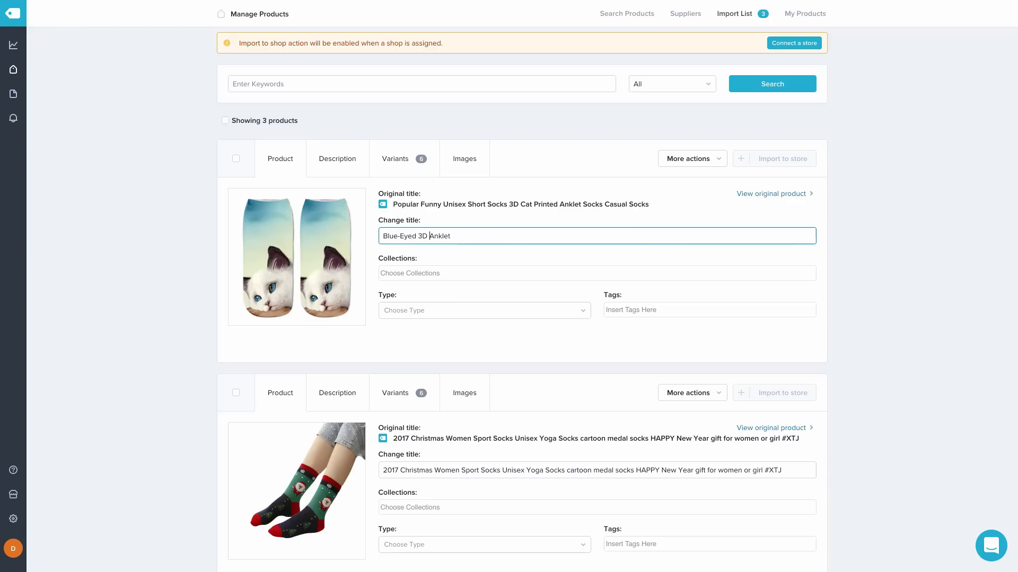
click(418, 236)
text(Cat)
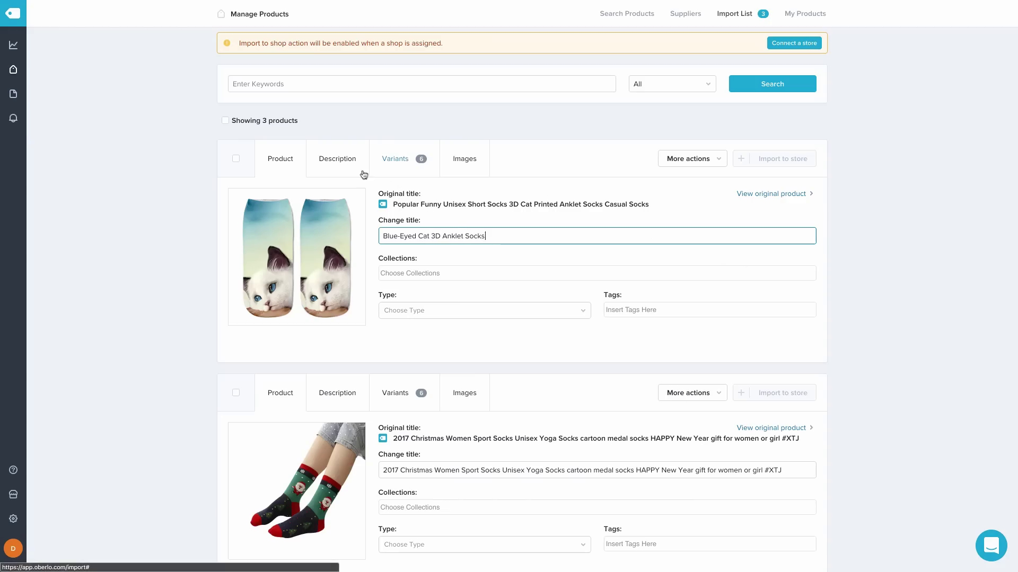
click(345, 164)
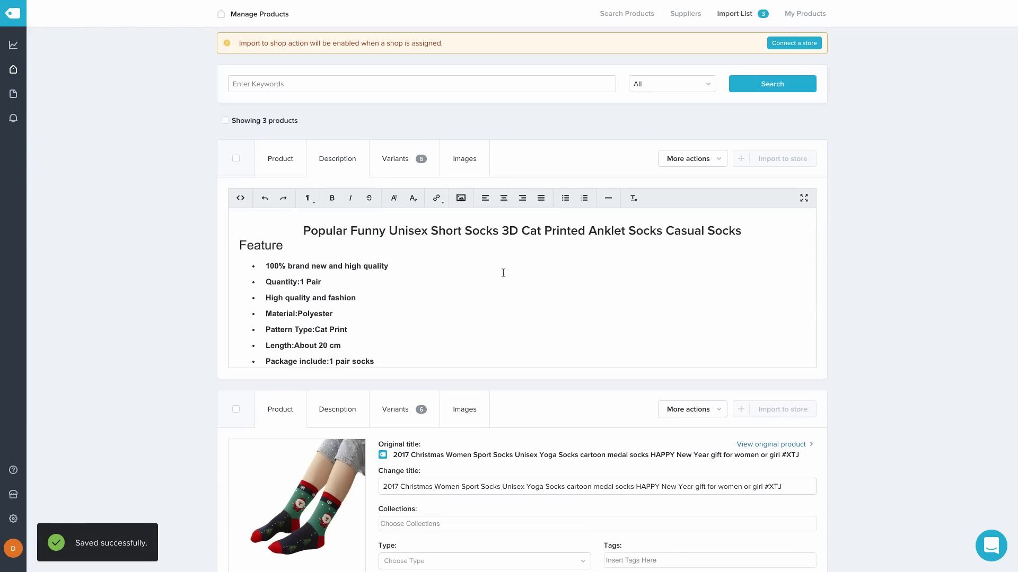
Replace the cat-print socks' old description with the pasted voice-search text
scroll(503, 272, down, 5)
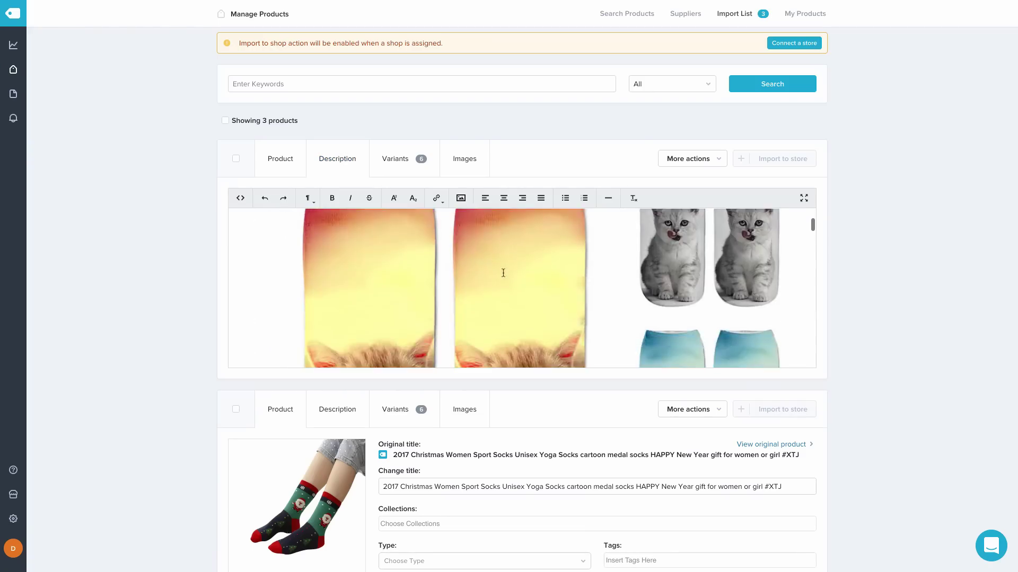
scroll(503, 273, up, 5)
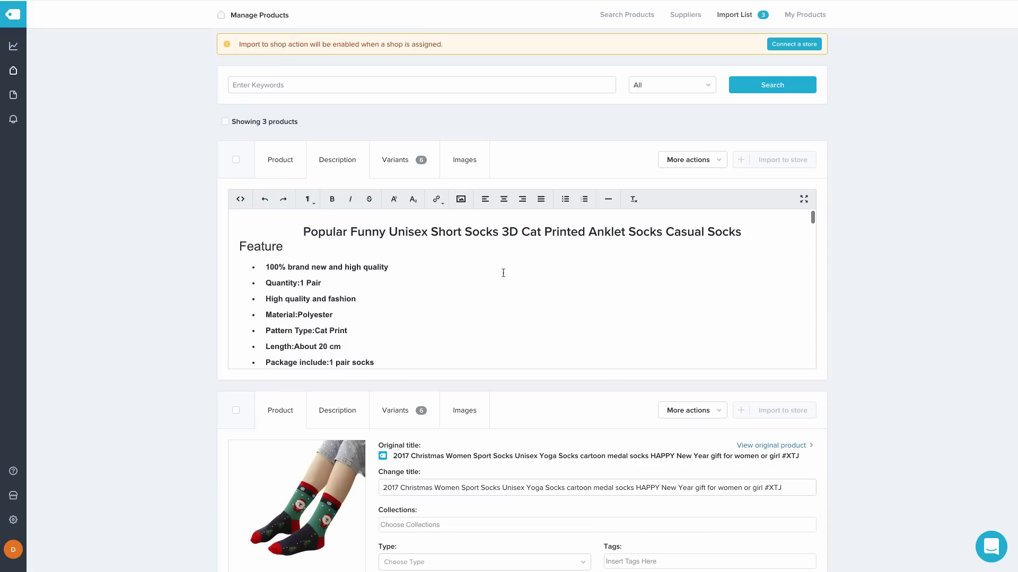
scroll(503, 273, down, 1)
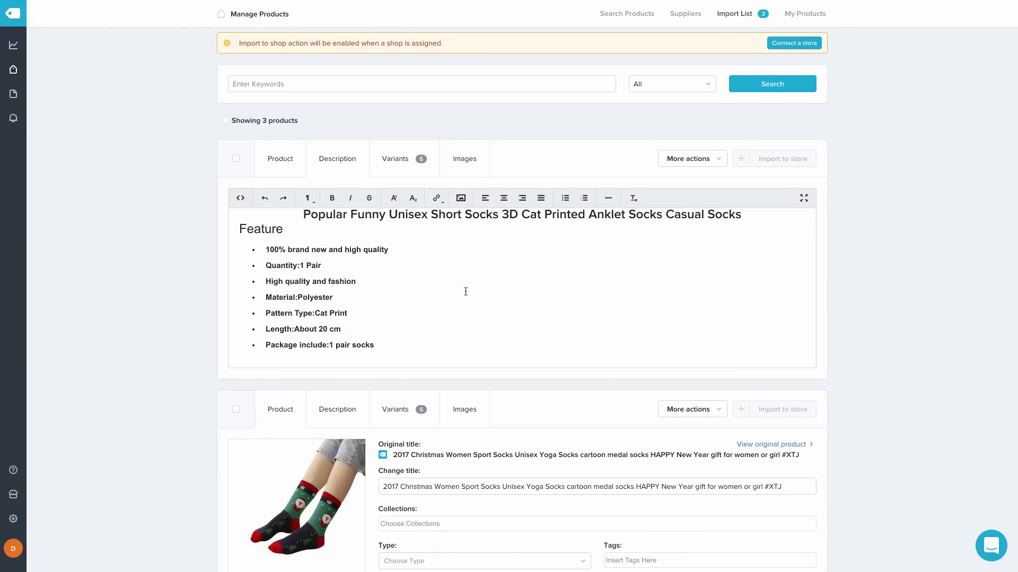
key(ctrl+a)
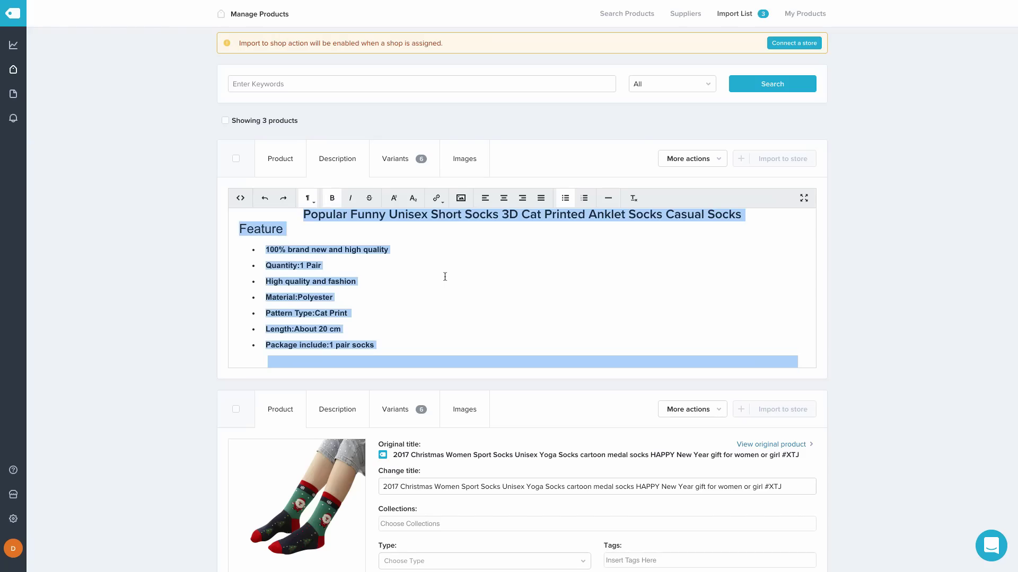
key(BackSpace)
key(ctrl+v)
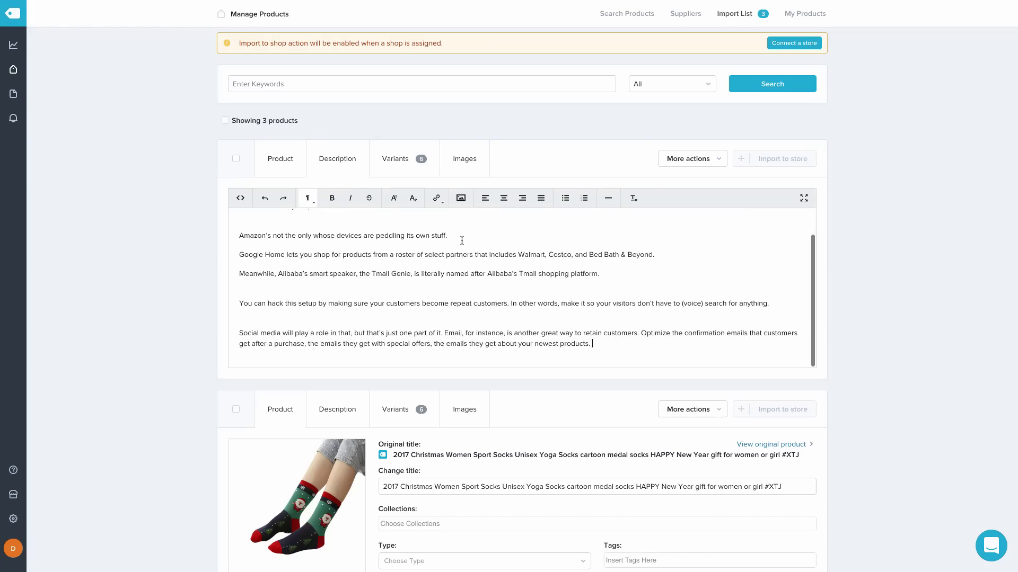
Bullet the three paragraphs starting with Amazon's and remove the surrounding blank lines
scroll(541, 292, up, 1)
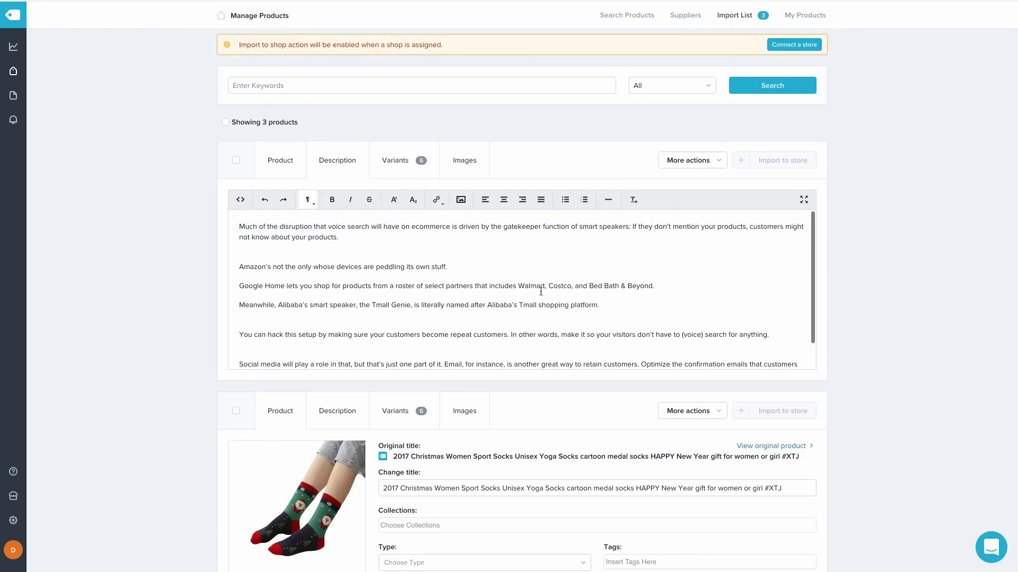
scroll(583, 290, down, 1)
drag(620, 288, 235, 253)
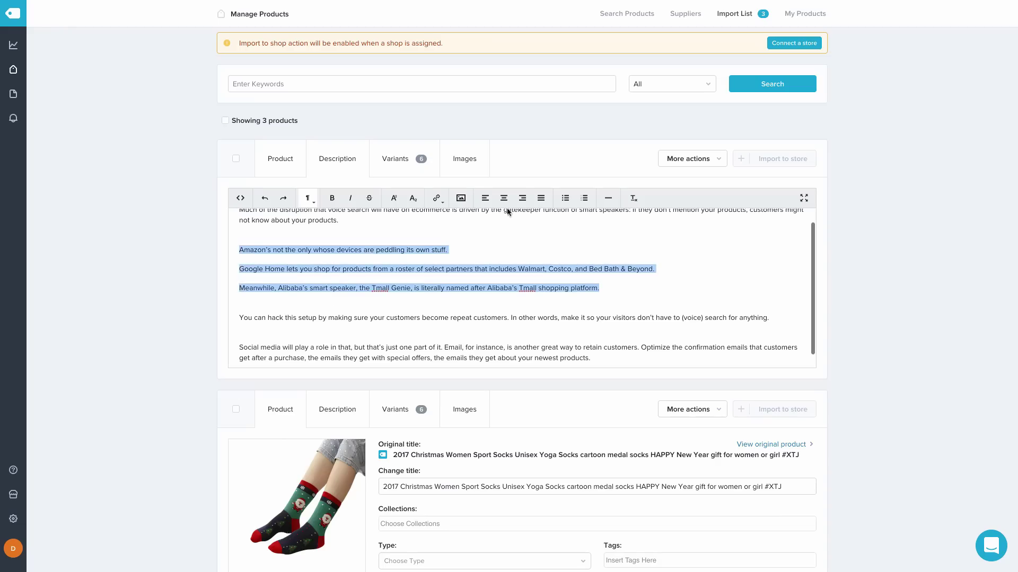
click(565, 198)
click(382, 230)
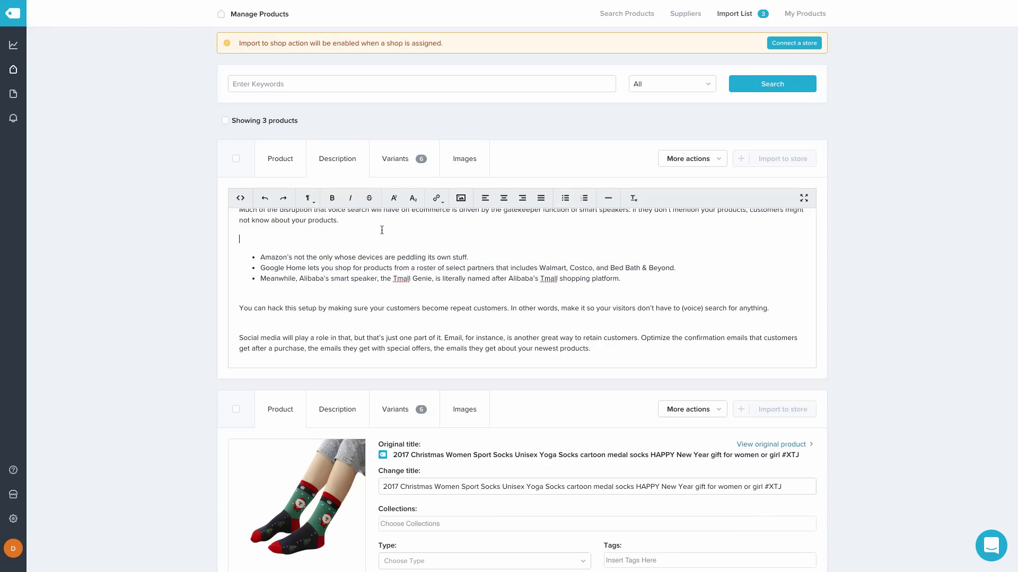
key(BackSpace)
key(Down)
key(Down)
key(Down)
key(Down)
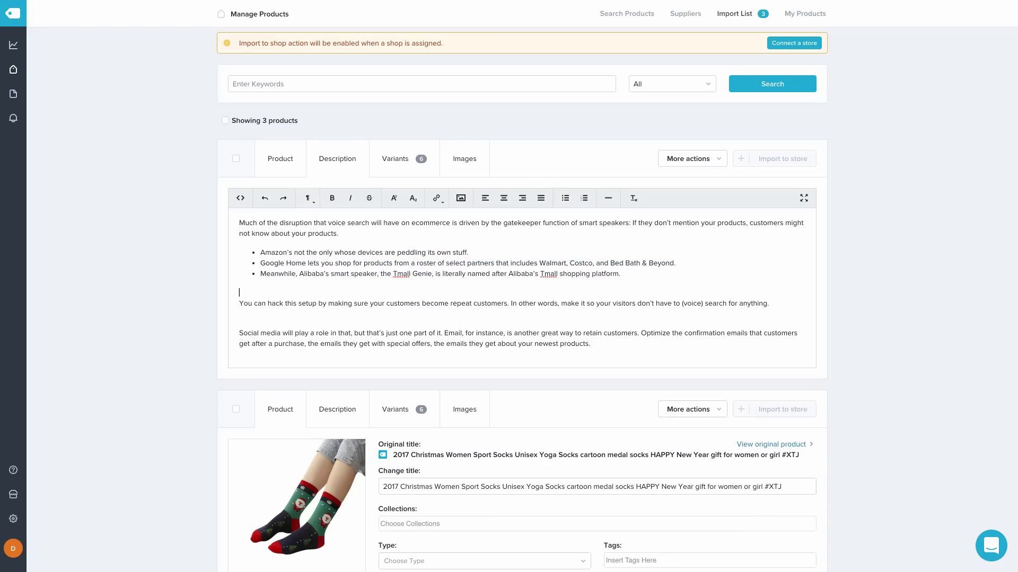
key(BackSpace)
key(Down)
key(Down)
key(BackSpace)
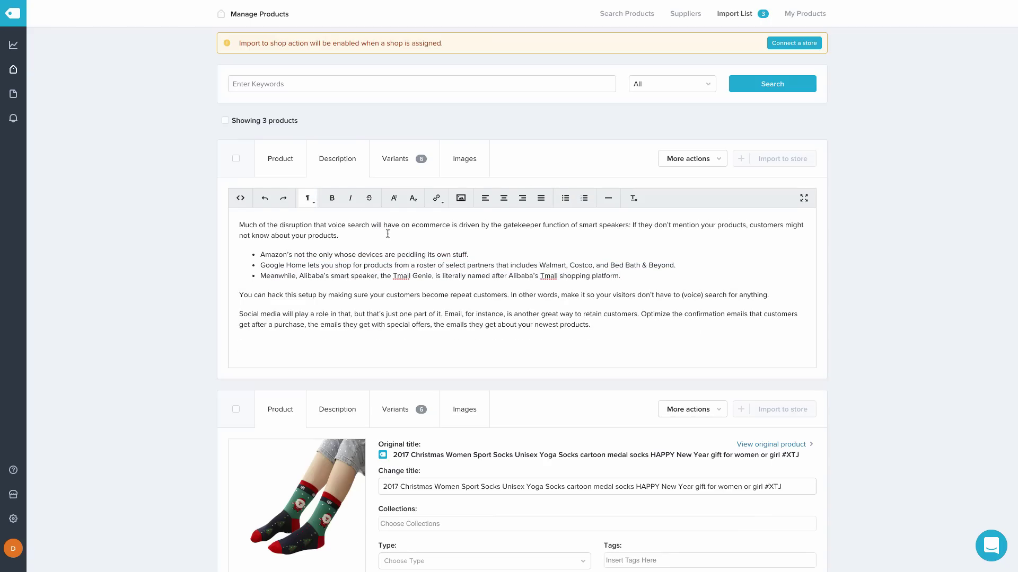
Check the end of the description, then bring up the variant pricing table
scroll(387, 234, down, 1)
click(381, 329)
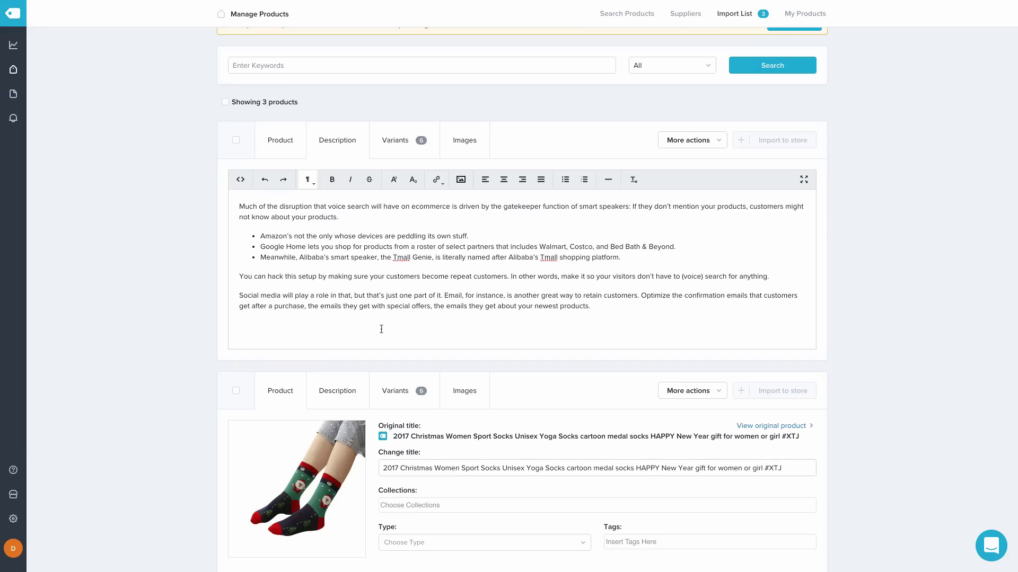
scroll(382, 329, up, 1)
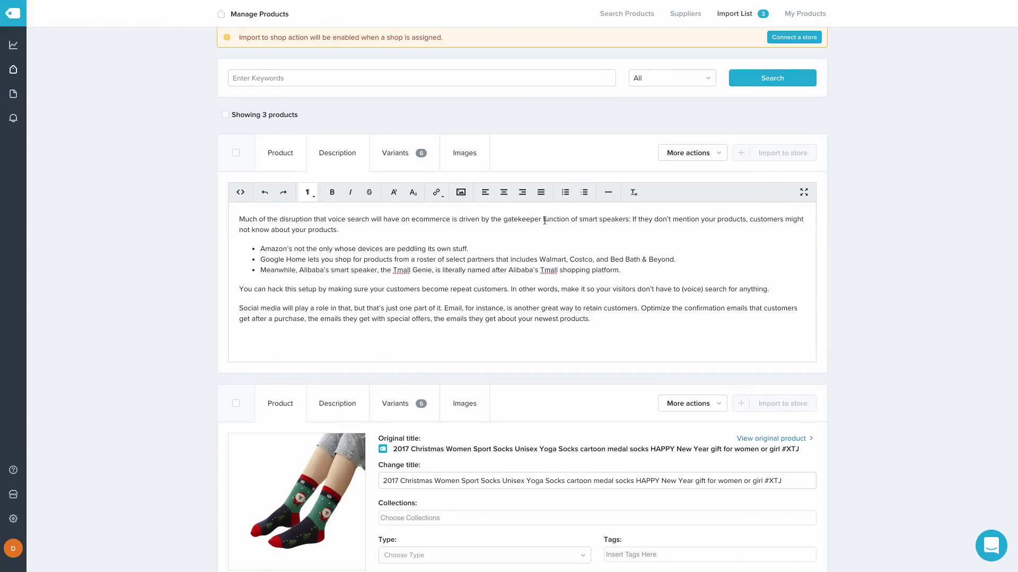
click(405, 159)
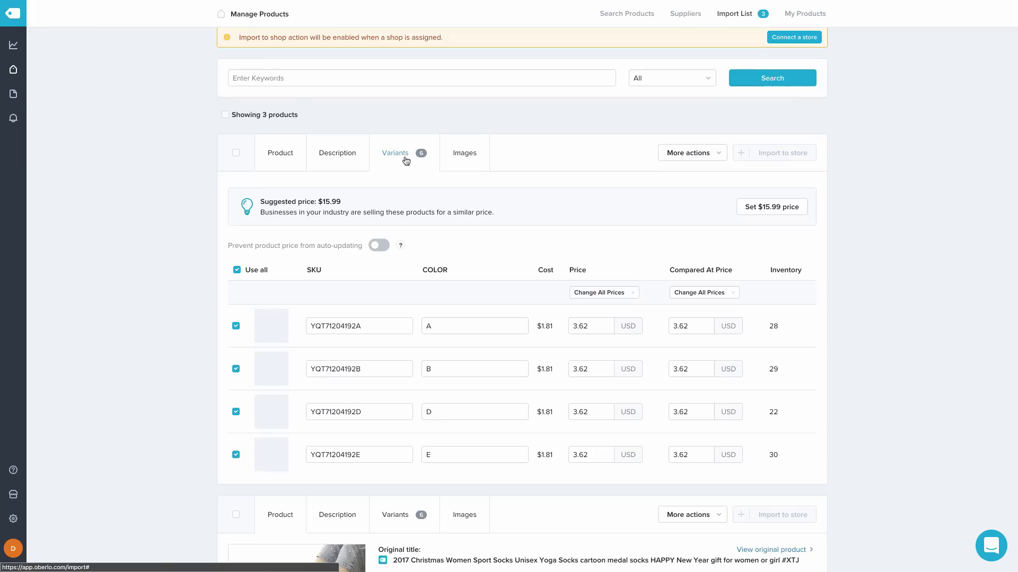
Exclude variants A, B, D, E and F of the cat-print socks from the import
scroll(630, 252, down, 2)
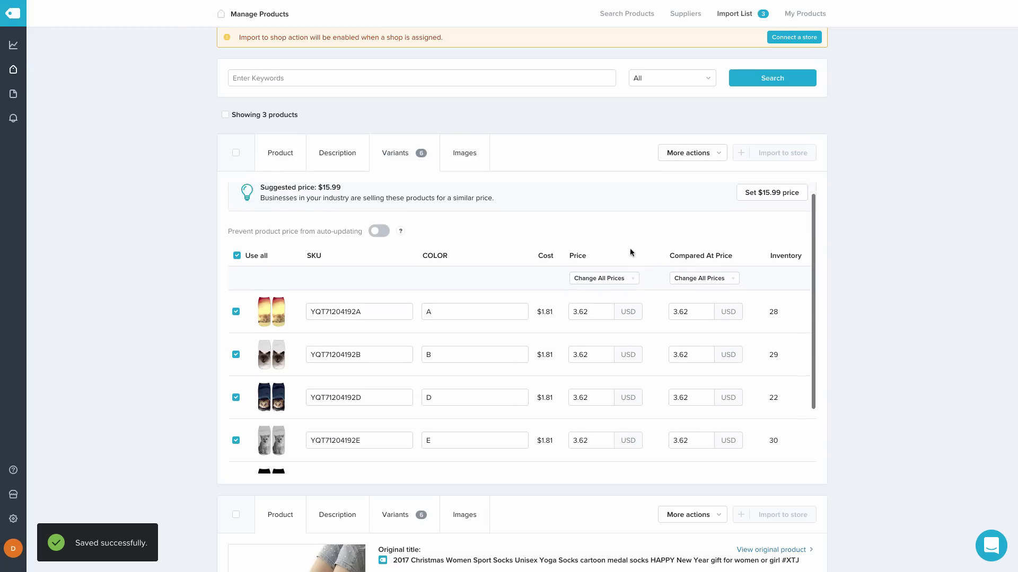
scroll(631, 253, down, 1)
scroll(631, 252, down, 1)
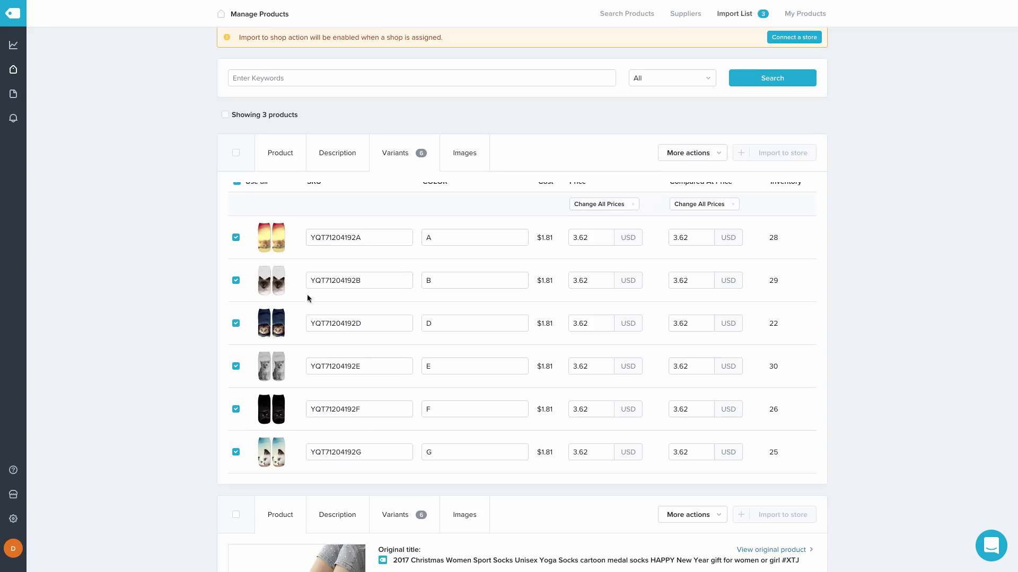
click(236, 237)
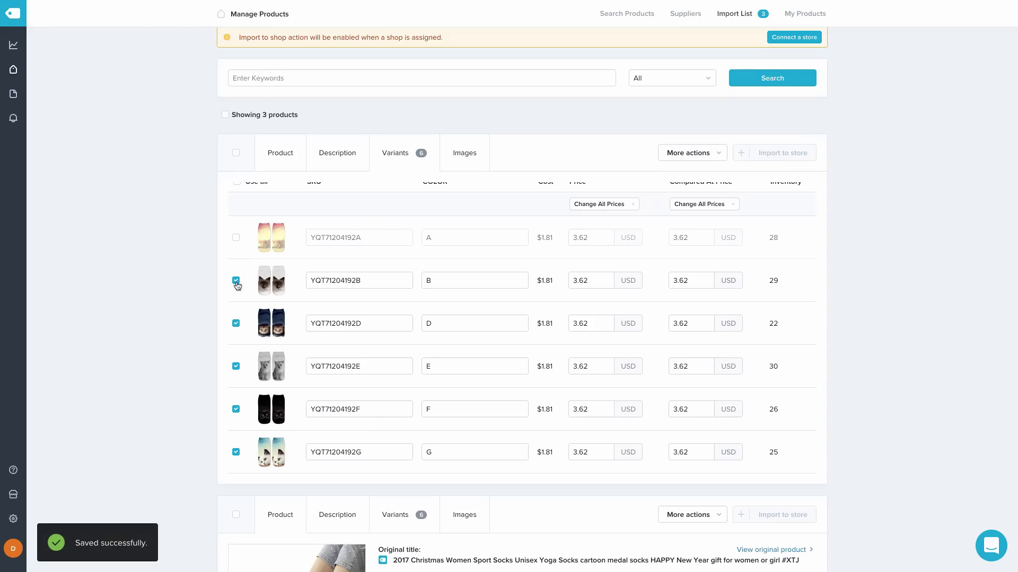
click(236, 281)
click(236, 324)
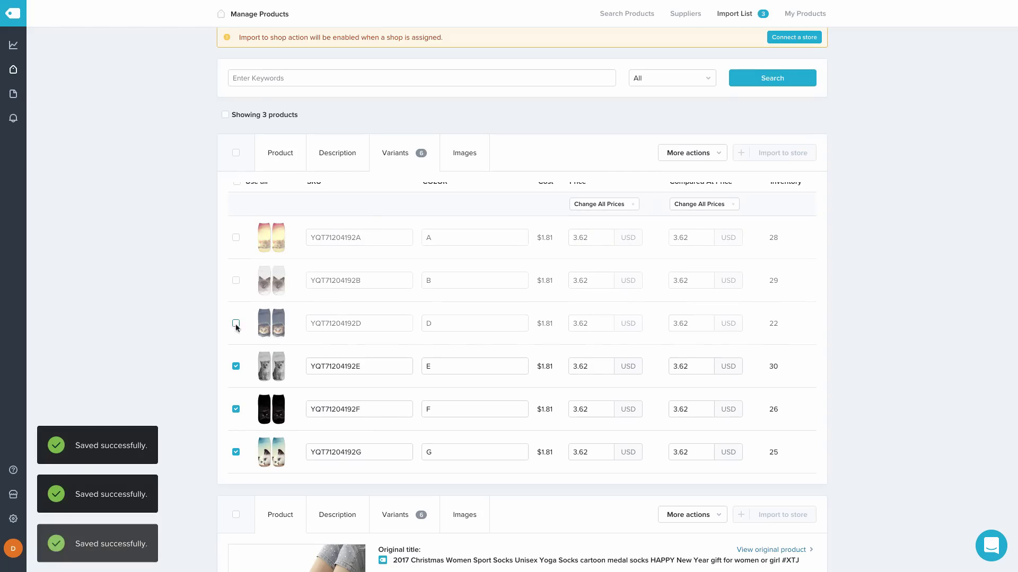
click(236, 367)
click(236, 409)
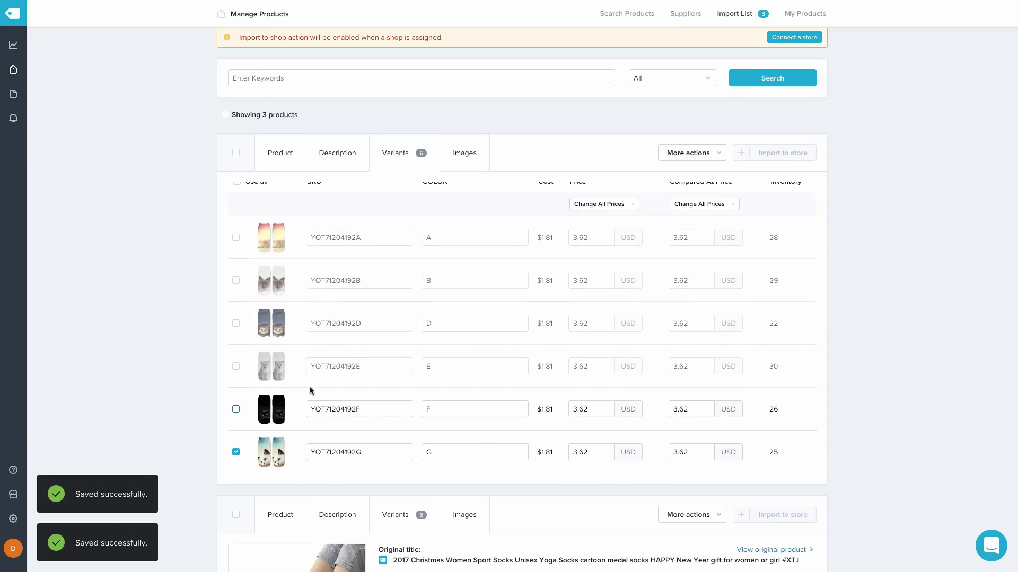
scroll(646, 360, down, 1)
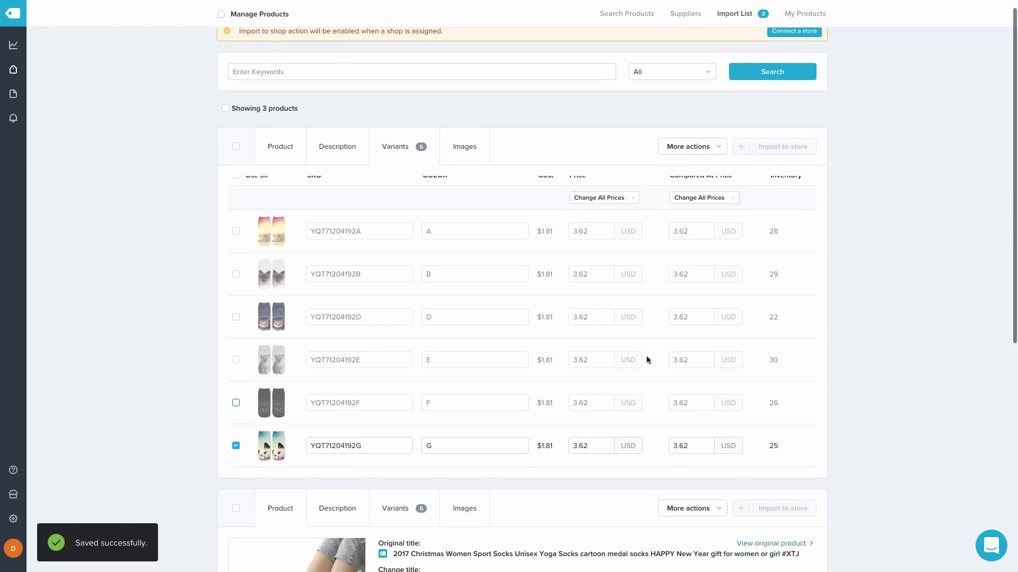
scroll(647, 358, up, 3)
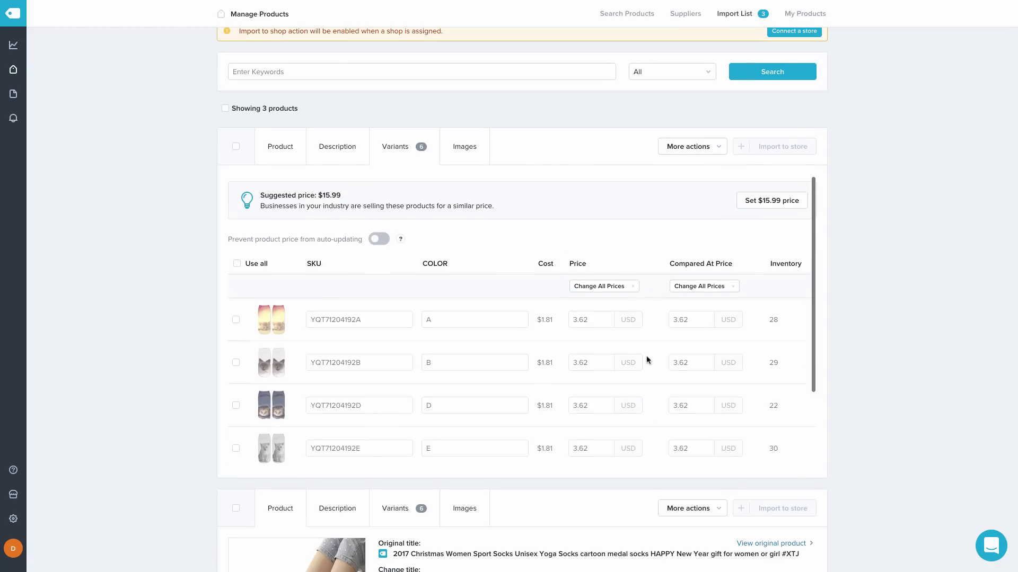
Remove the navy, sunset, black and Siamese cat images, keeping only the blue-eyed cat
click(464, 146)
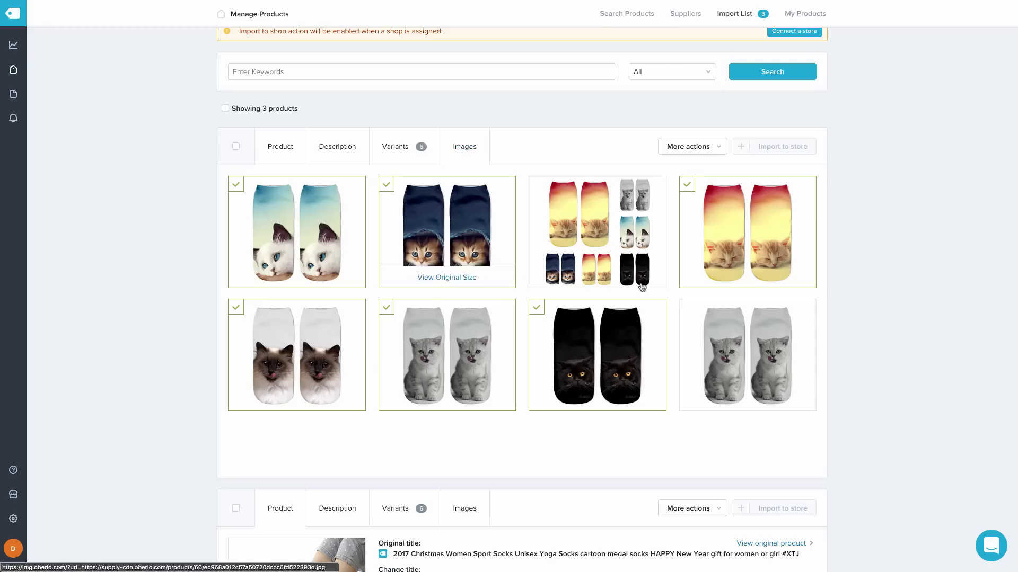
click(387, 185)
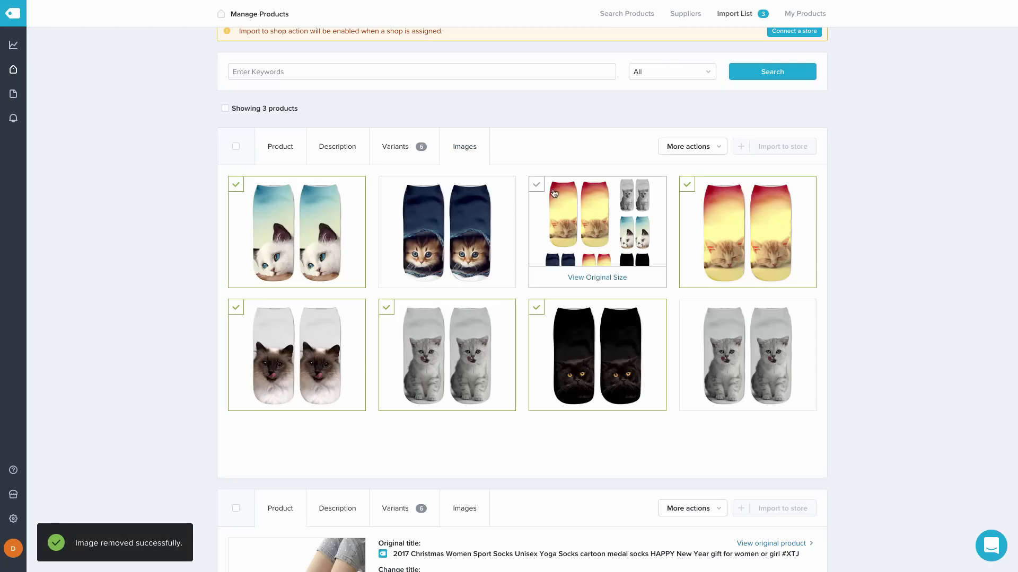
click(687, 184)
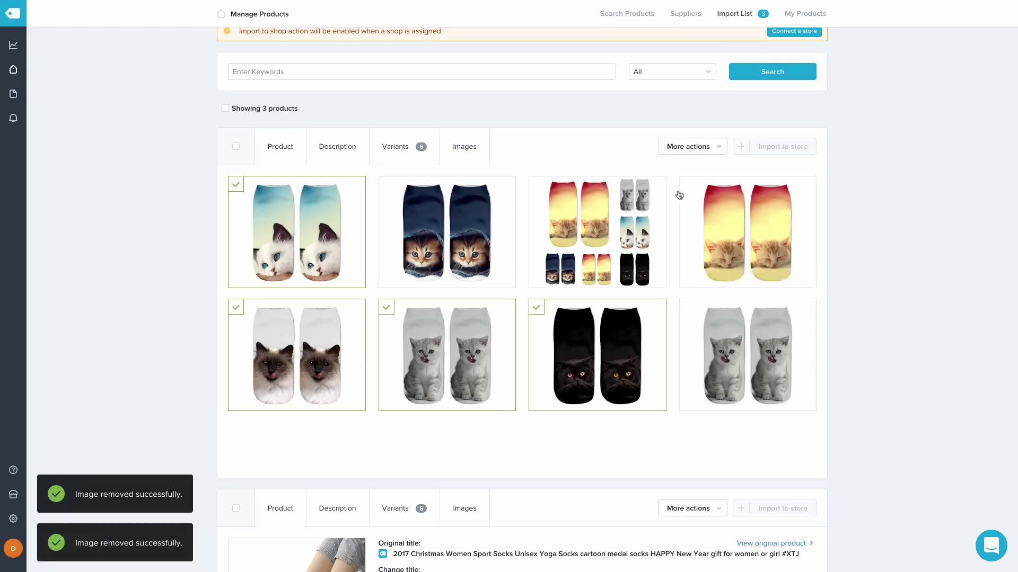
click(536, 309)
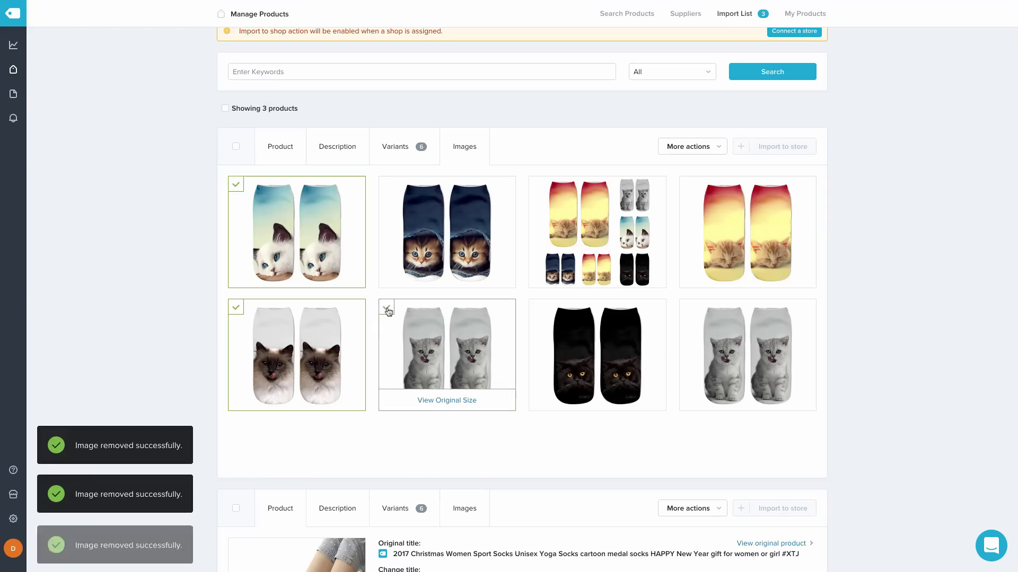
click(236, 307)
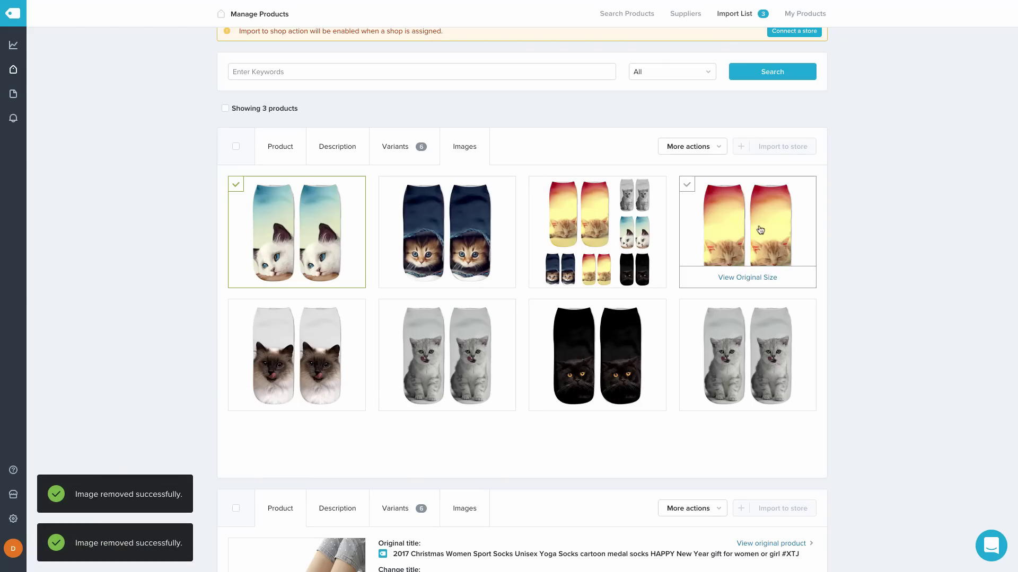
click(293, 156)
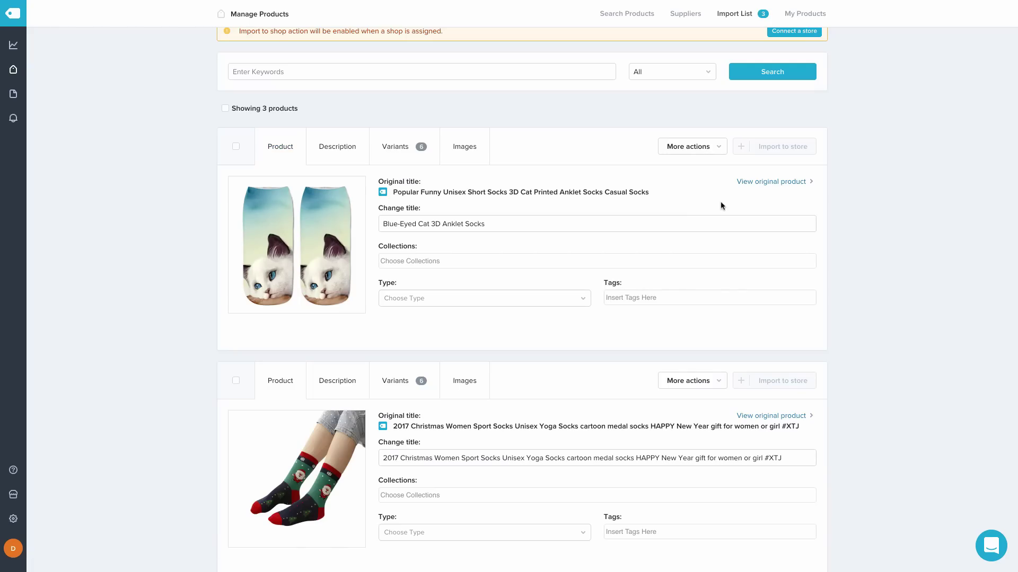
Retitle the Christmas sport socks to 'Cartoon Santa Socks'
scroll(880, 223, down, 2)
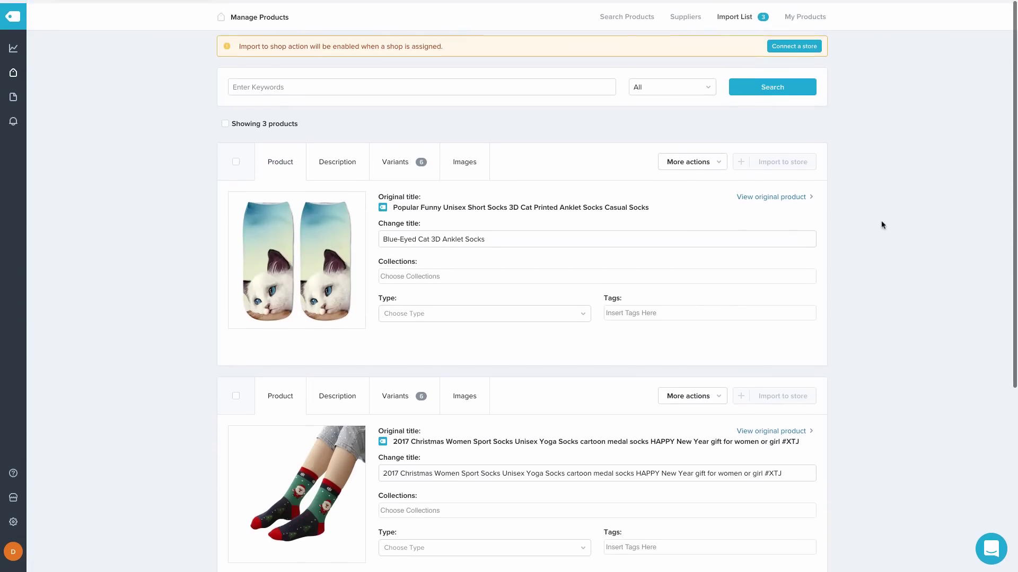
scroll(881, 225, down, 3)
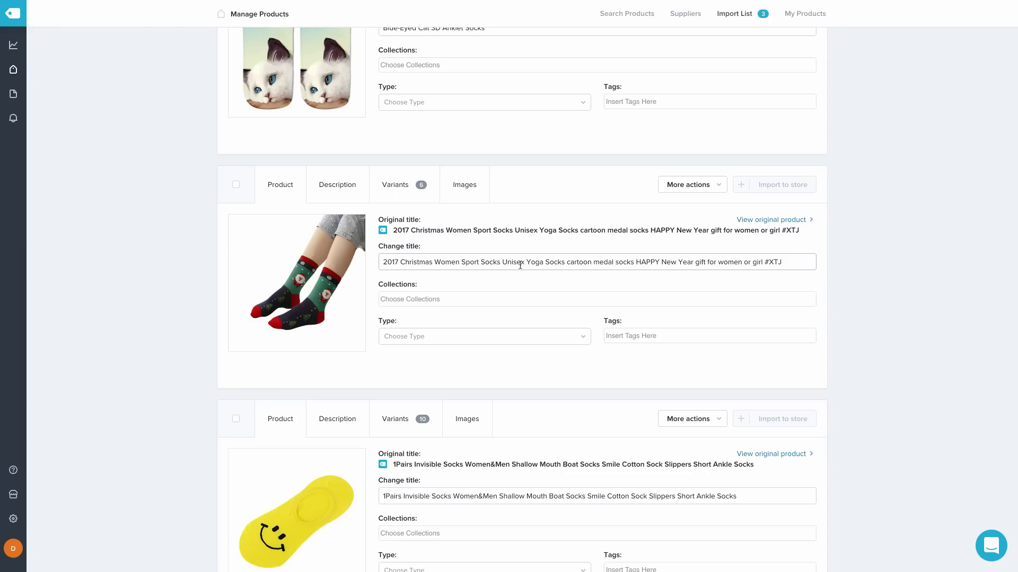
triple_click(520, 262)
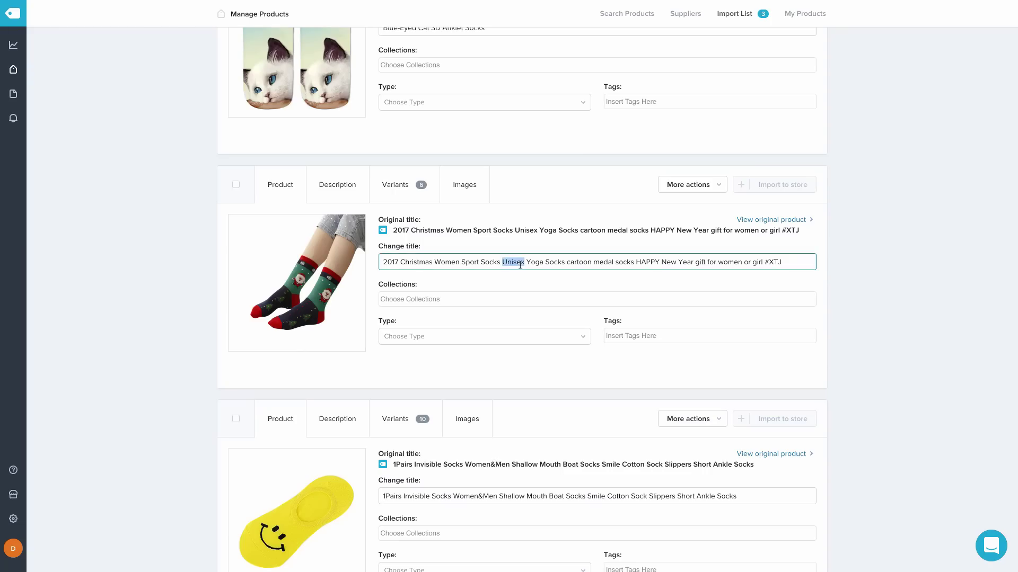
text(Cartoon Santa Socks)
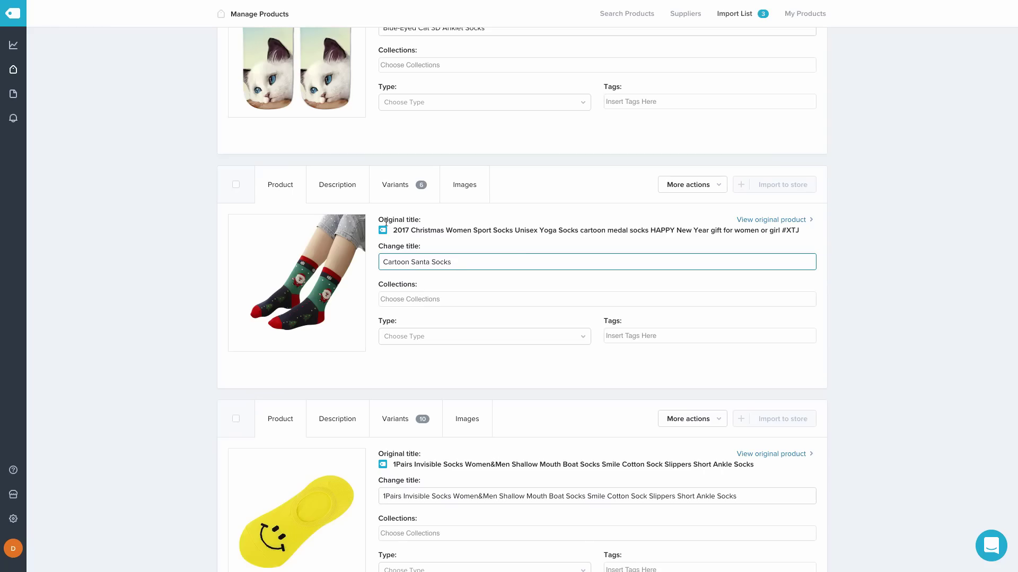
Replace the Christmas socks' spec-list description with the pasted article text
click(319, 179)
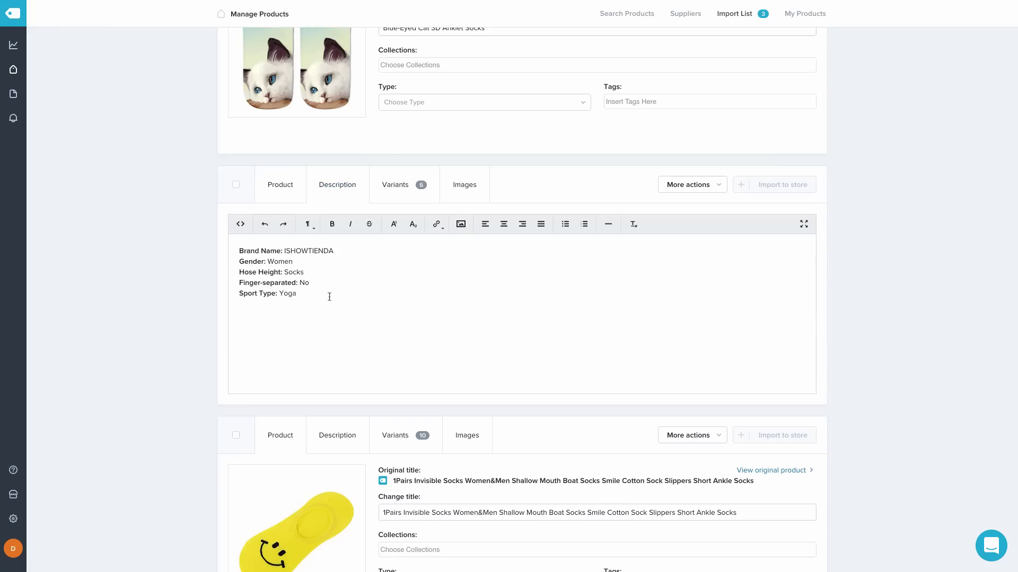
drag(329, 297, 217, 246)
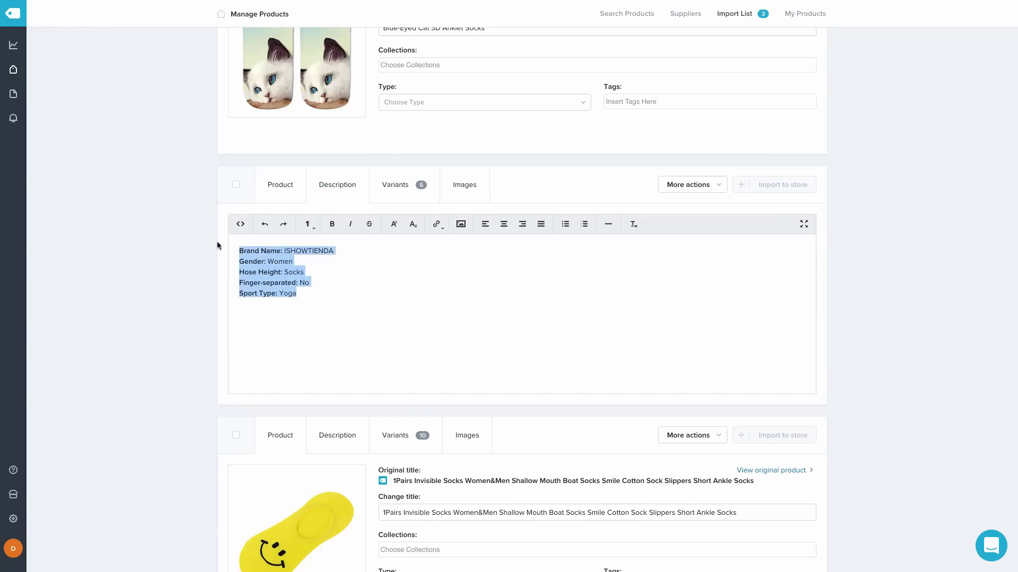
key(BackSpace)
key(ctrl+v)
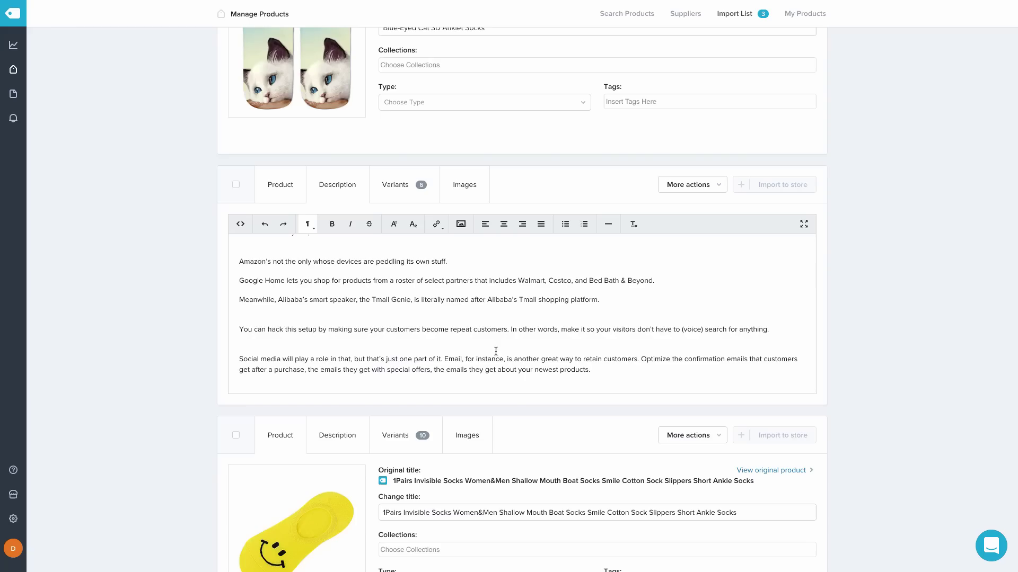
scroll(474, 323, up, 1)
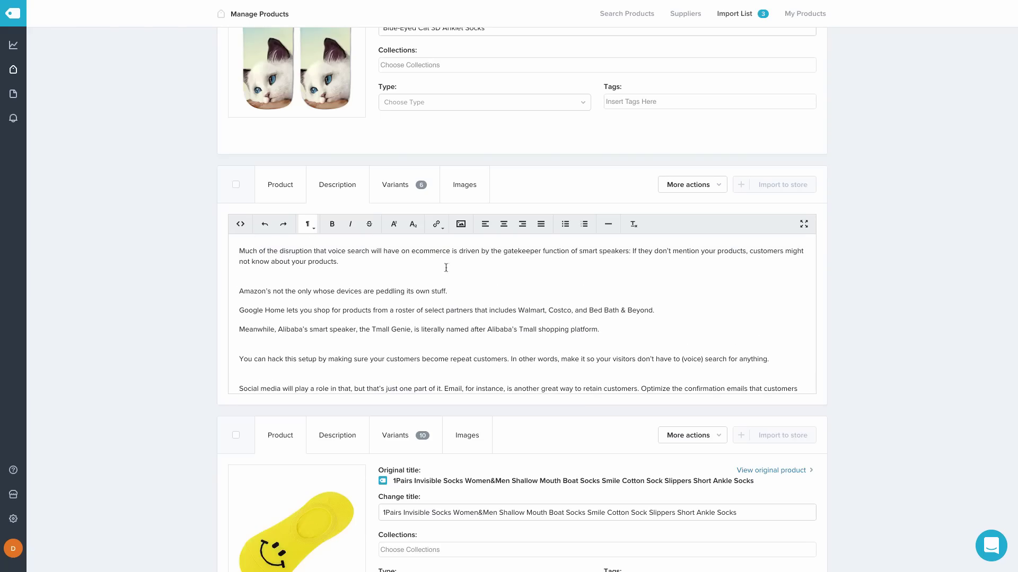
click(402, 190)
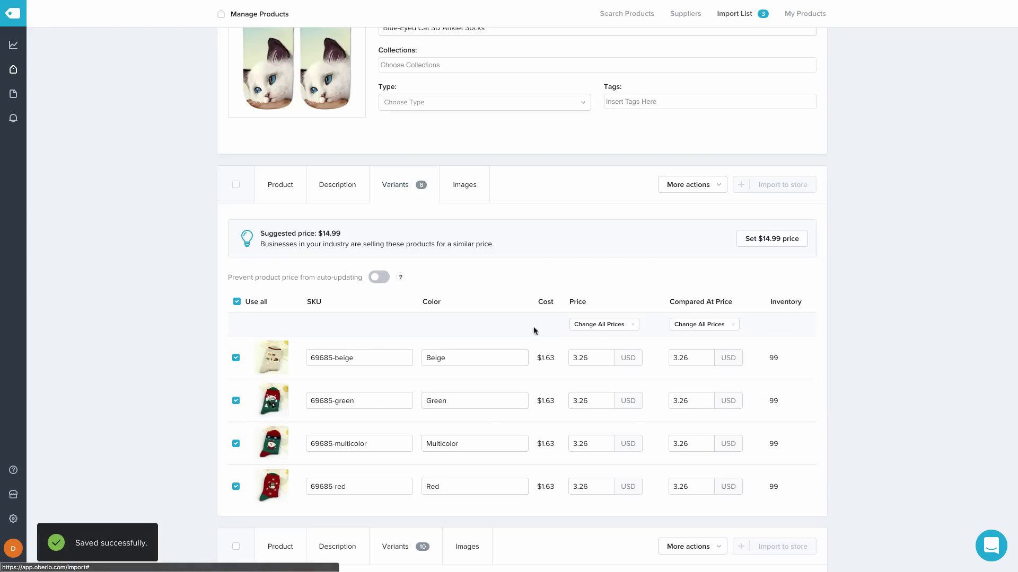
Exclude the Green, Red, Black and Gray variants, leaving only Multicolor
scroll(662, 345, down, 3)
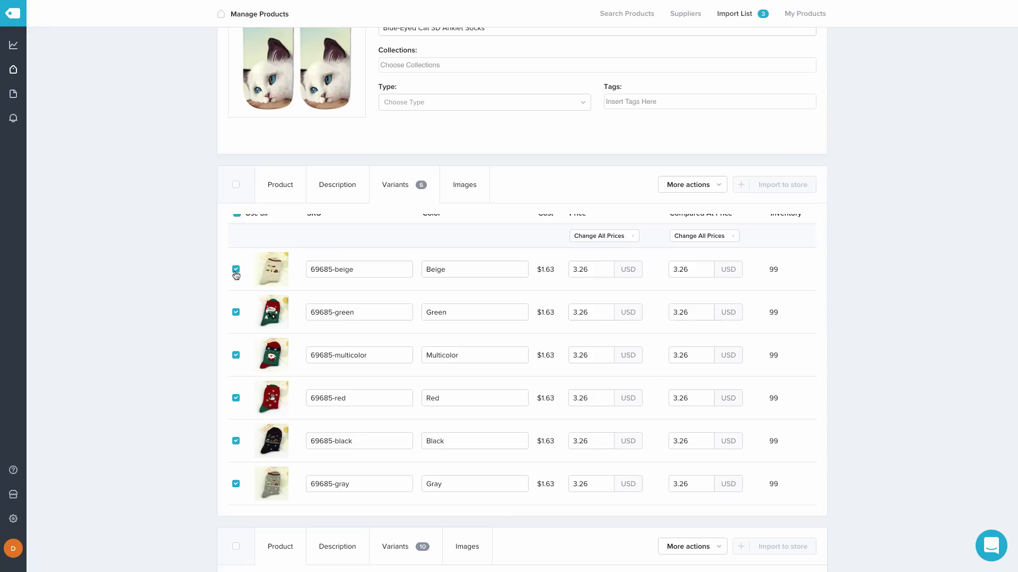
click(237, 314)
click(236, 398)
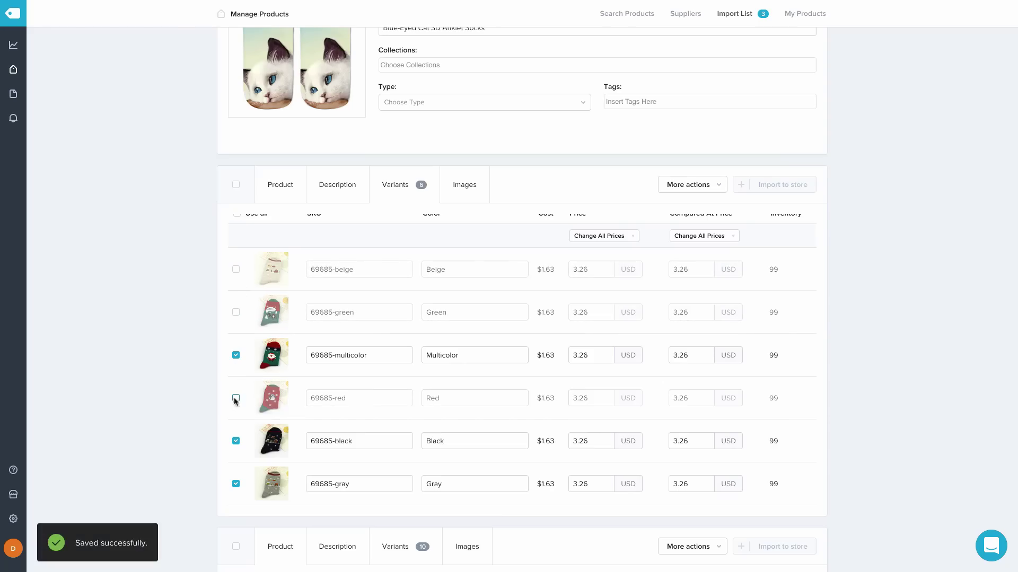
click(236, 441)
click(236, 484)
Remove the beige, Merry Christmas, grey, navy and red snowman sock images
scroll(645, 344, up, 3)
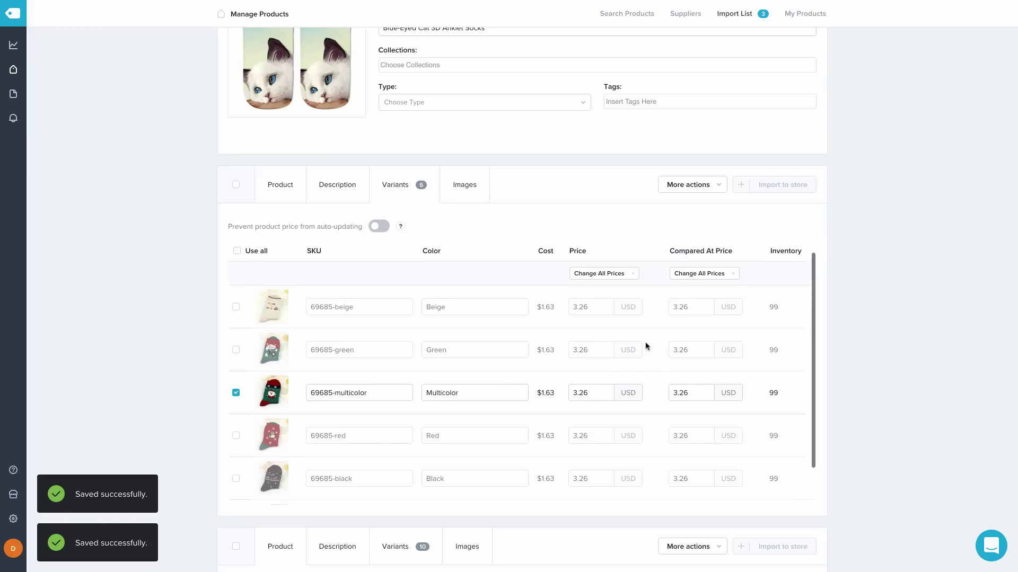
click(465, 186)
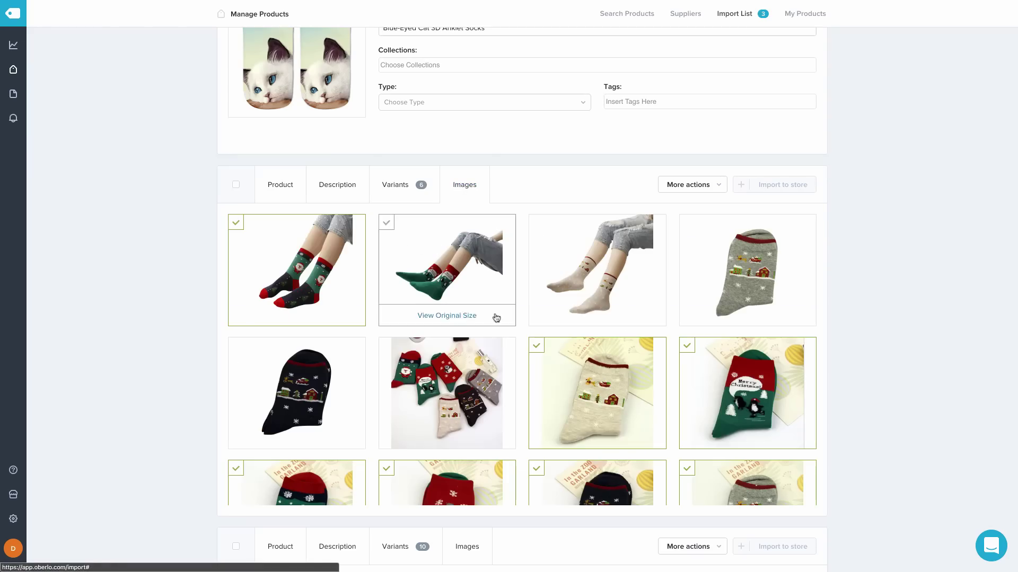
click(537, 346)
click(687, 345)
scroll(687, 353, down, 2)
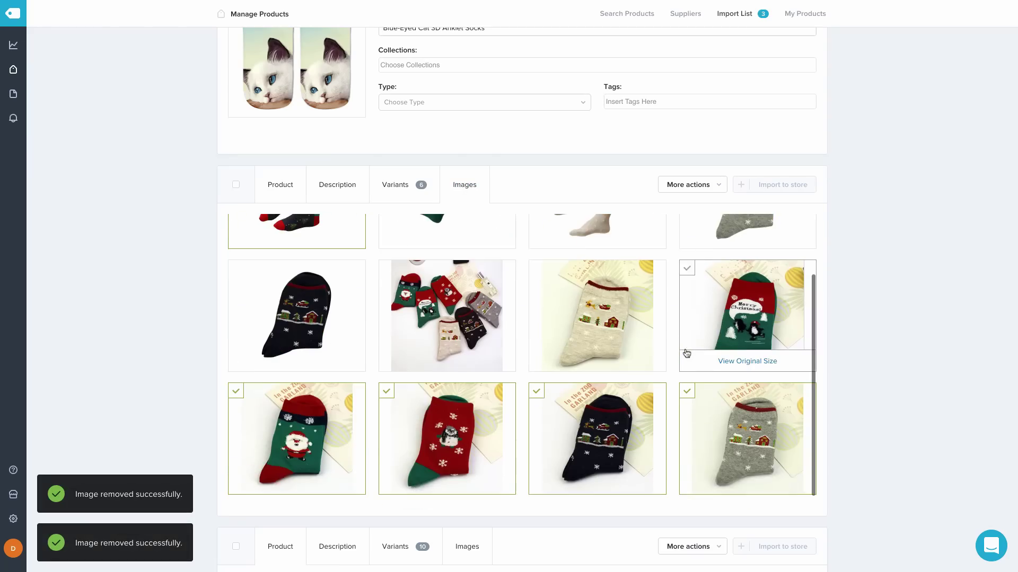
click(687, 392)
click(536, 392)
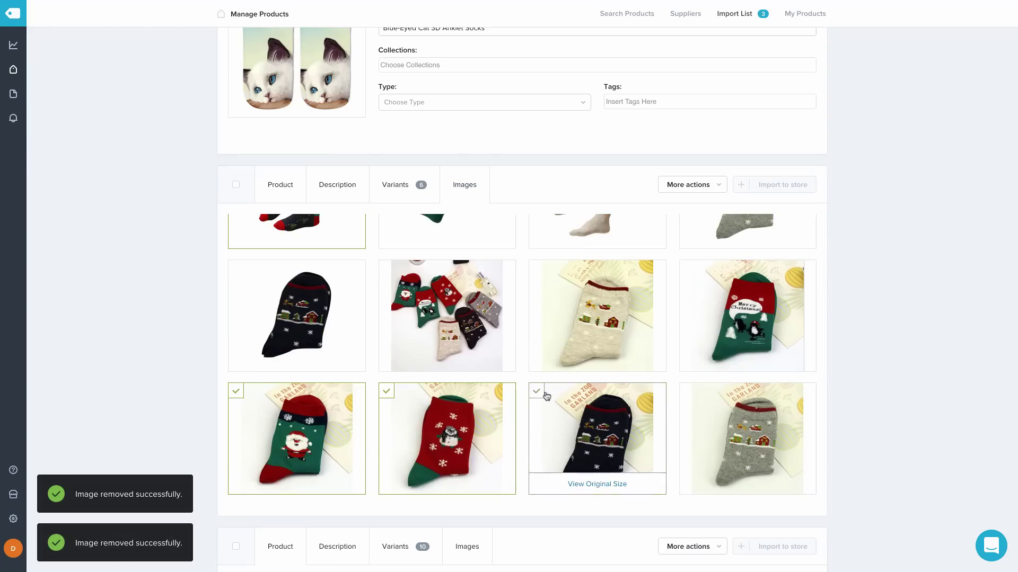
click(386, 391)
scroll(536, 392, up, 1)
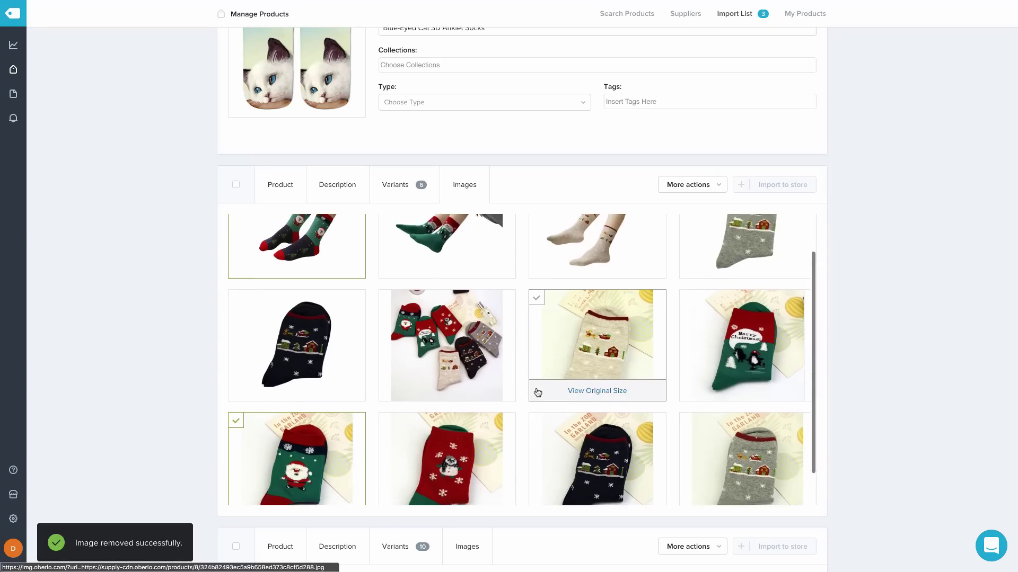
scroll(477, 318, up, 2)
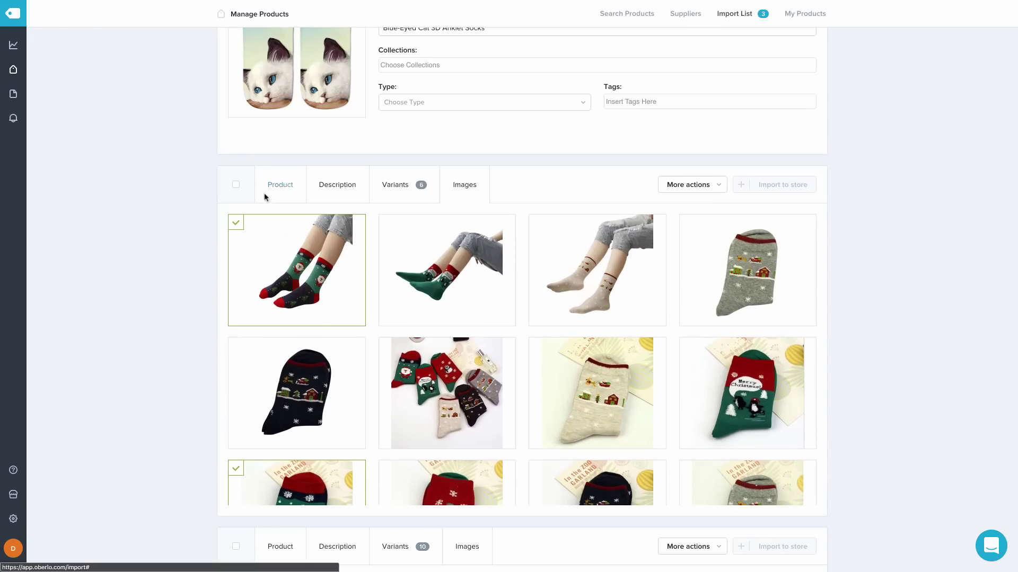
click(280, 186)
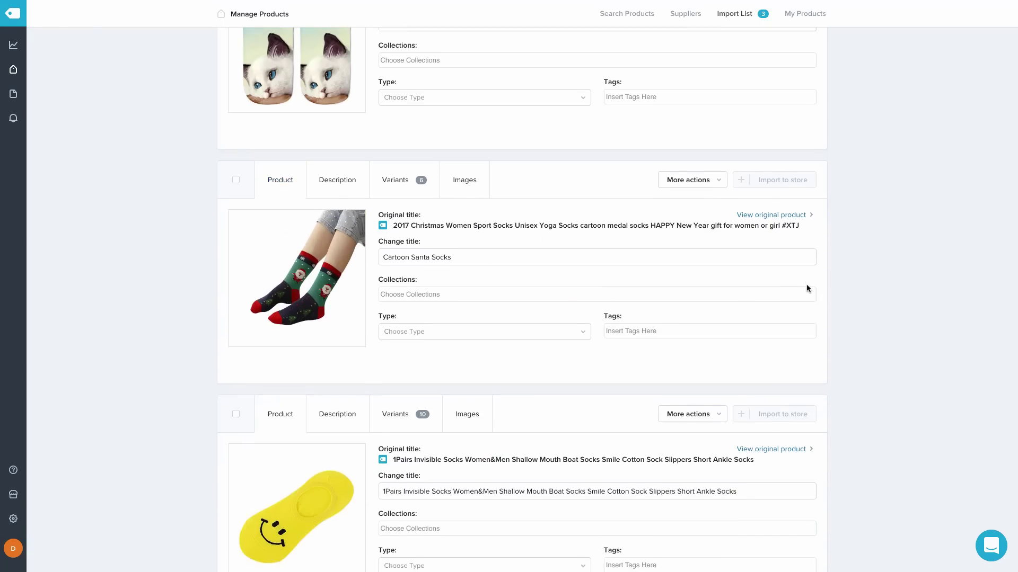
Retitle the third product, the yellow smiley slipper socks, to 'Super-Short Slipper Socks'
scroll(807, 289, down, 1)
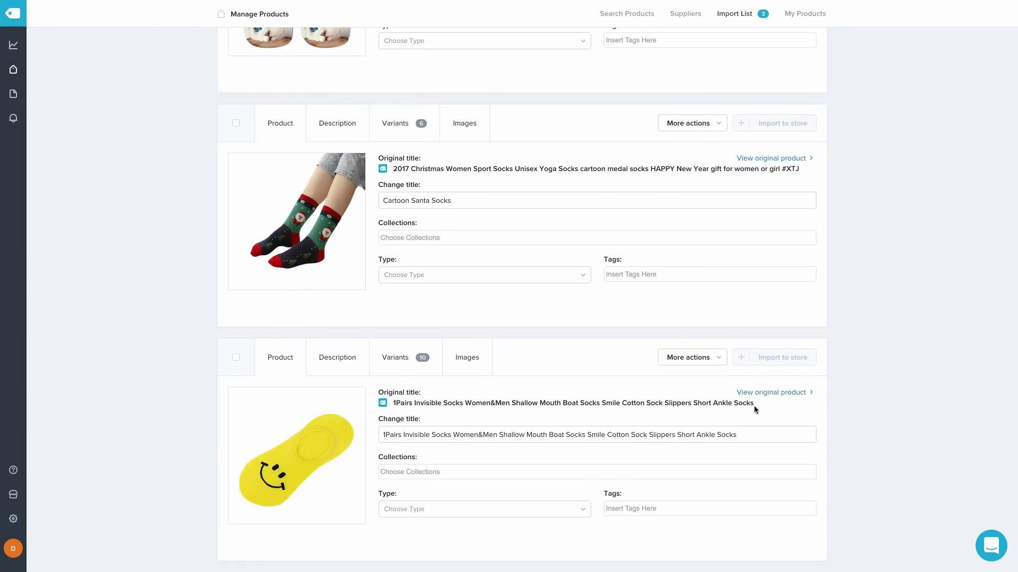
click(742, 441)
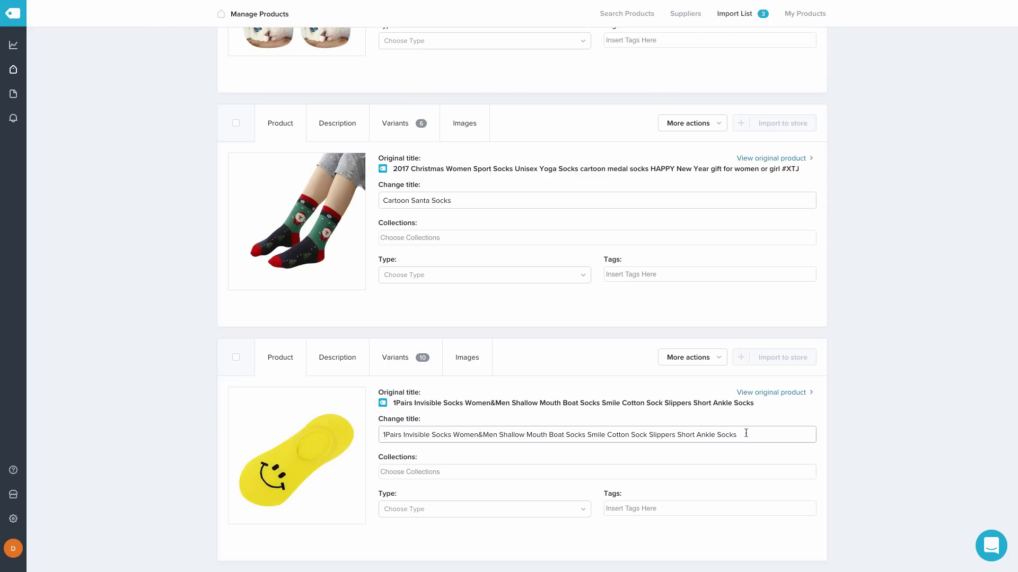
triple_click(746, 433)
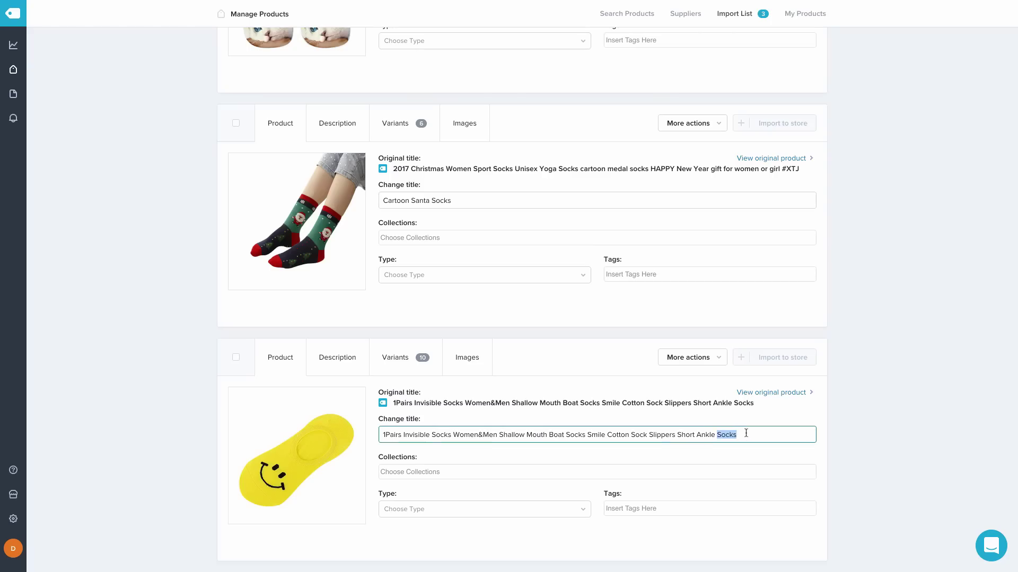
text(Super-Short Slipper)
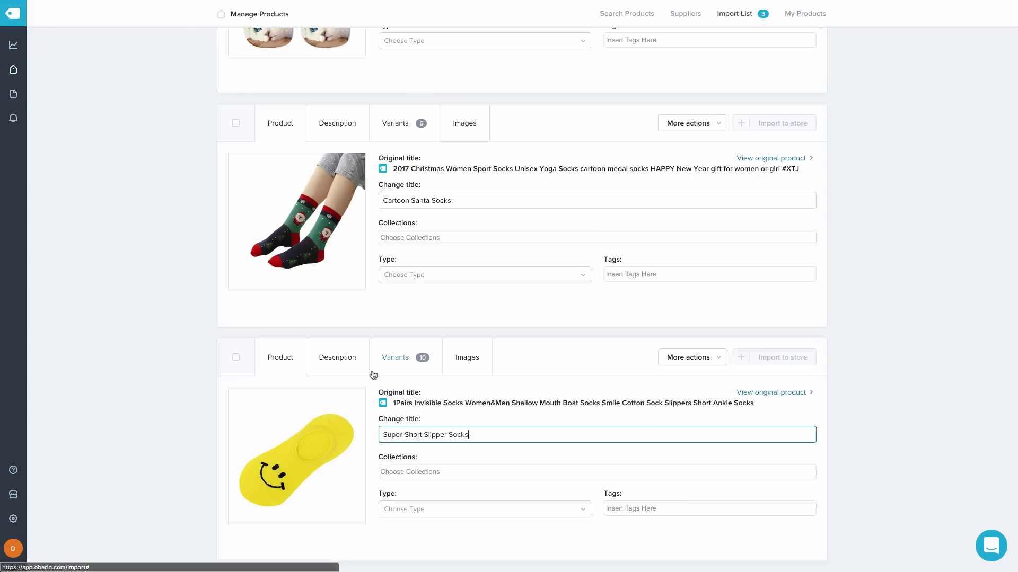
click(348, 365)
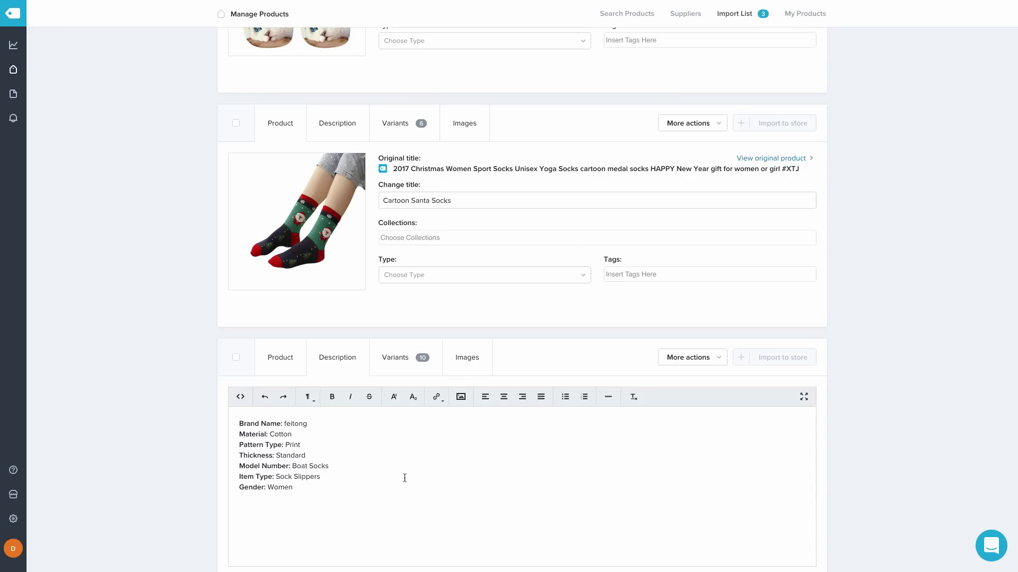
Replace the slipper socks' description with the article text and show their variants list
drag(404, 488, 219, 430)
key(BackSpace)
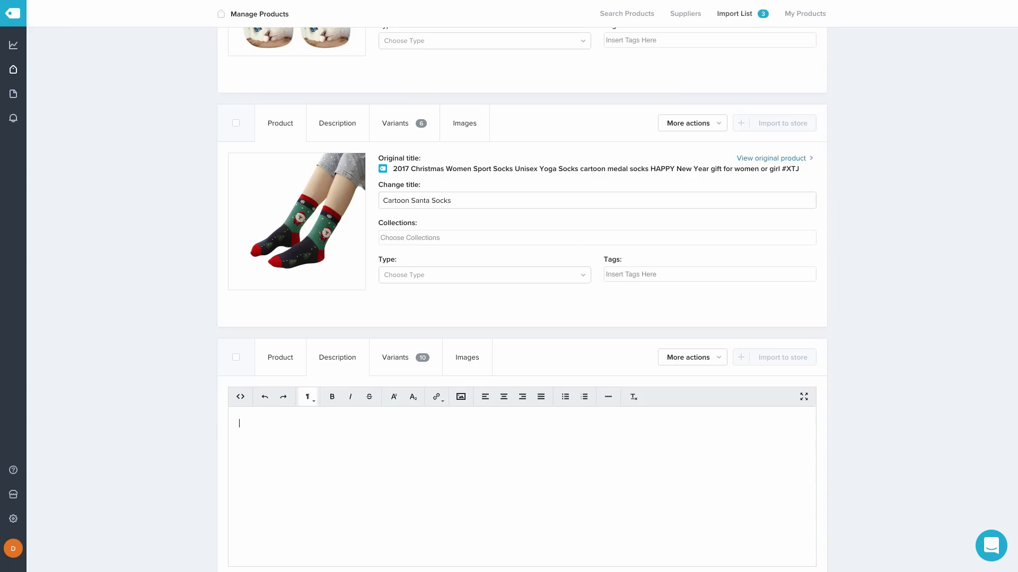
key(ctrl+v)
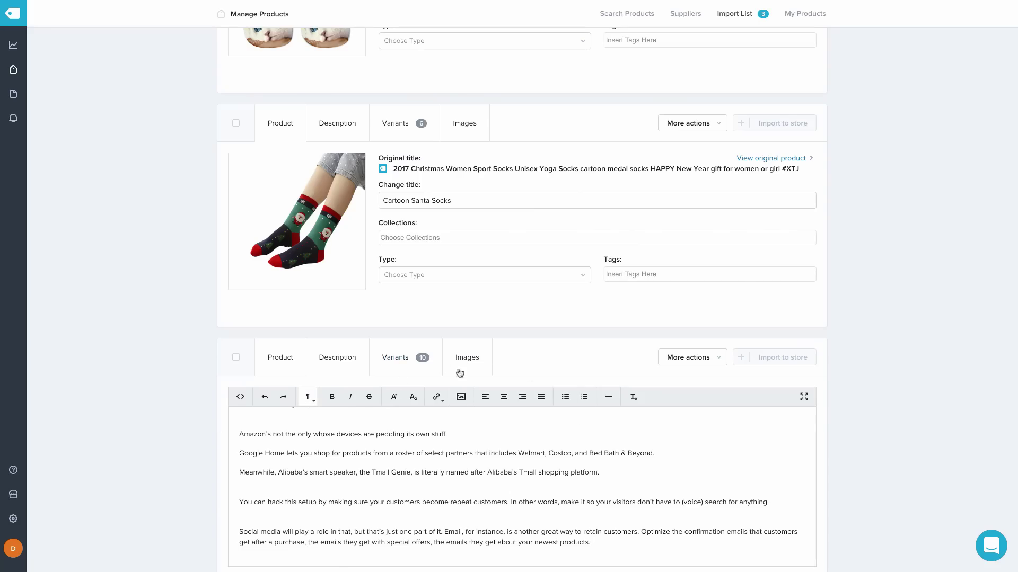
click(407, 362)
Untick the black, gray, light blue, white and yellow China-shipped smiley sock variants
scroll(644, 298, down, 3)
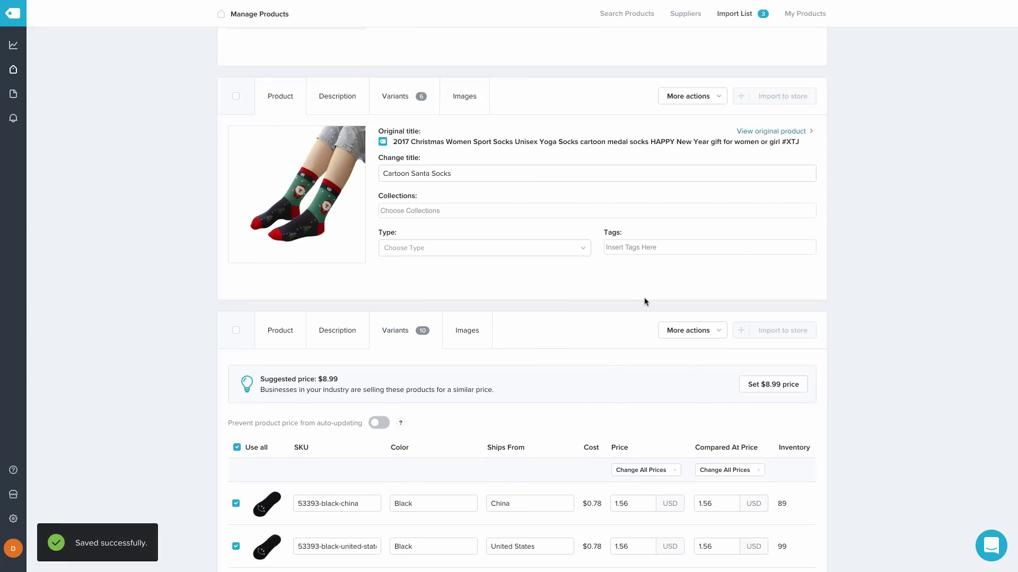
scroll(692, 413, down, 3)
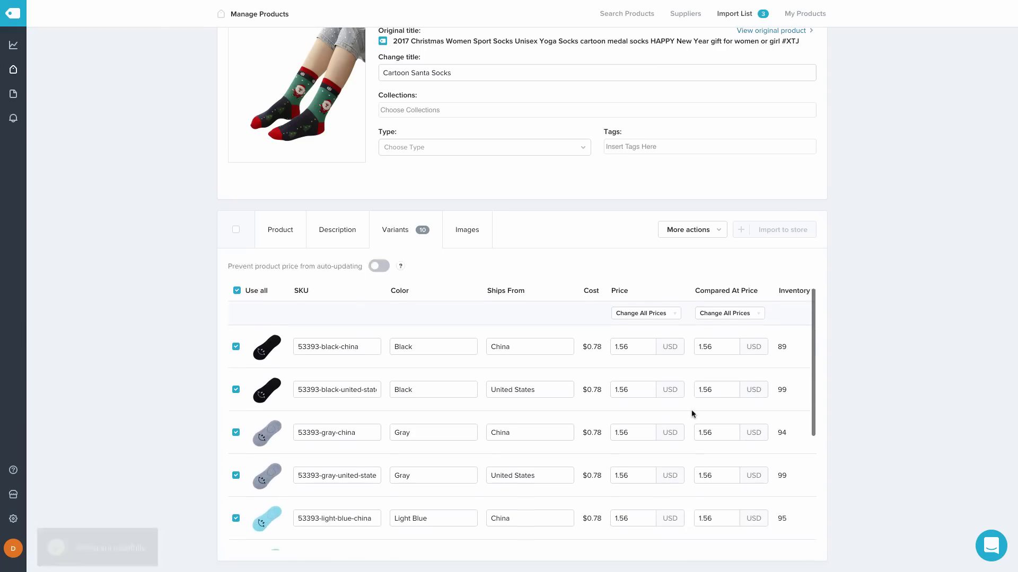
scroll(691, 413, down, 5)
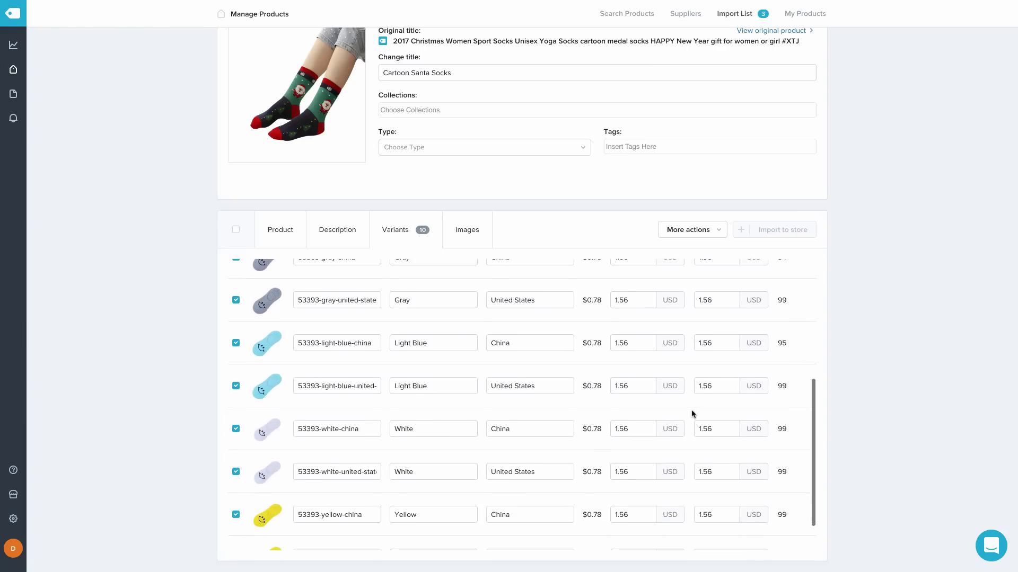
scroll(692, 413, down, 1)
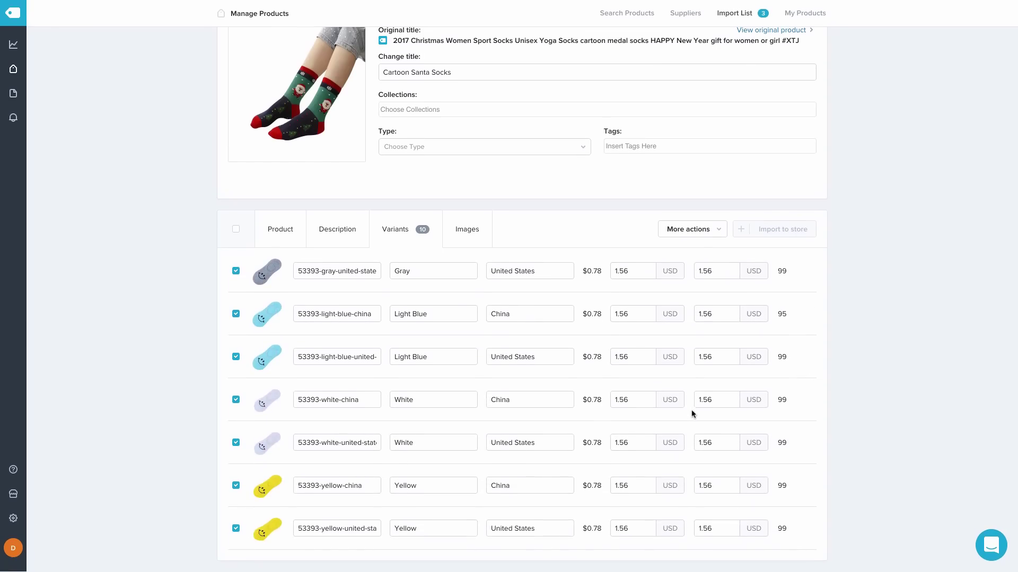
scroll(691, 413, up, 8)
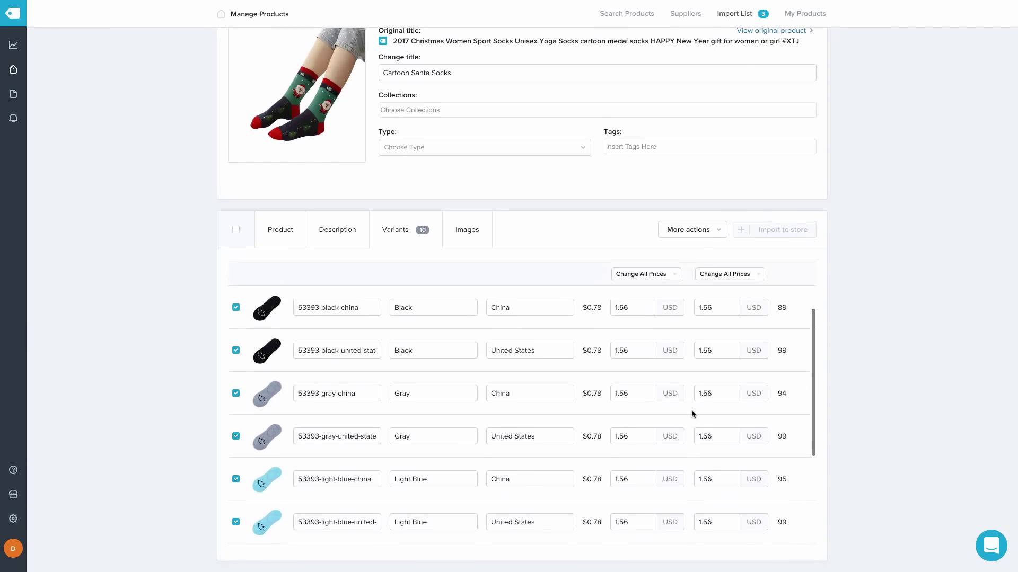
scroll(691, 413, up, 1)
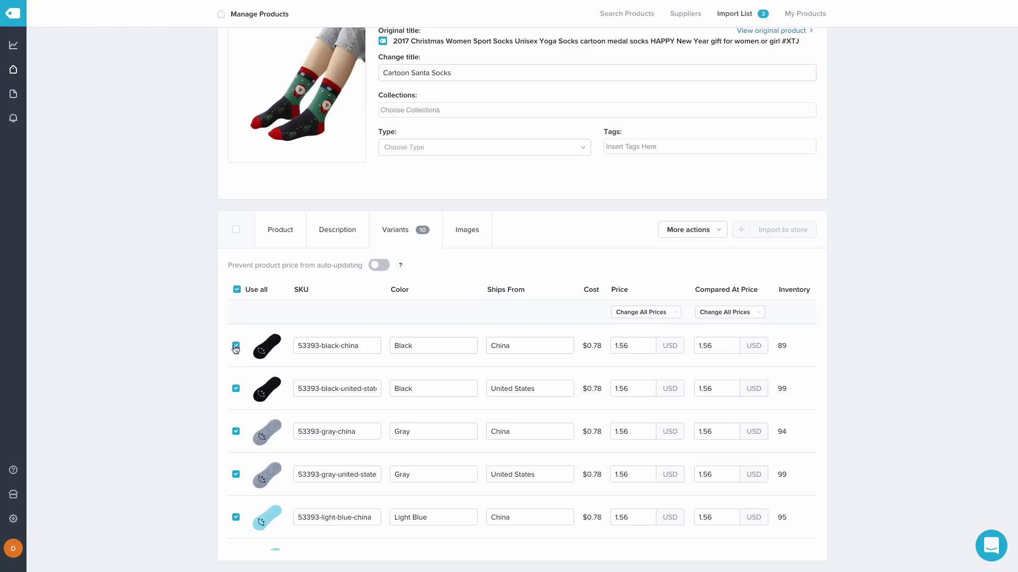
click(236, 347)
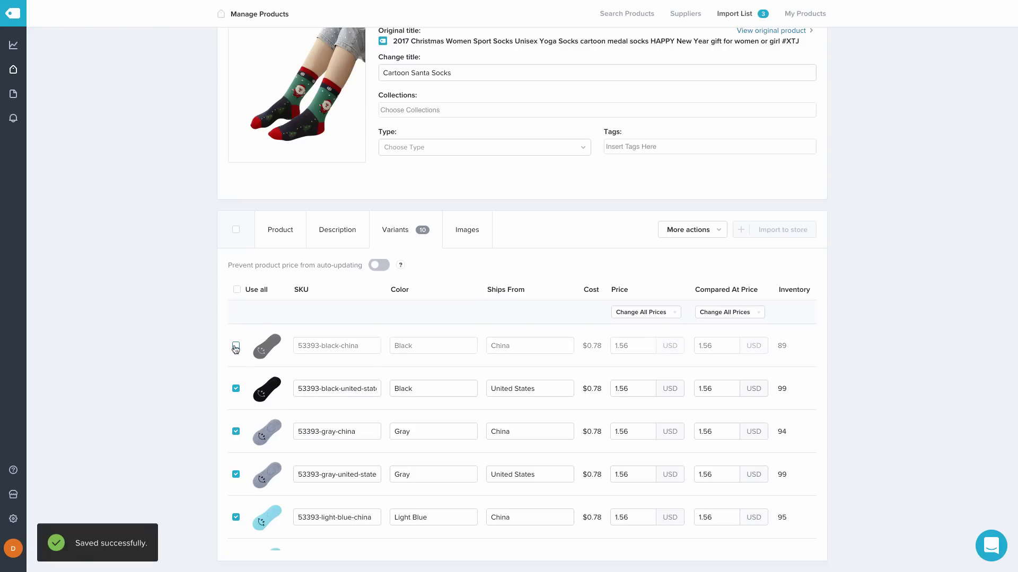
click(236, 431)
scroll(570, 352, down, 2)
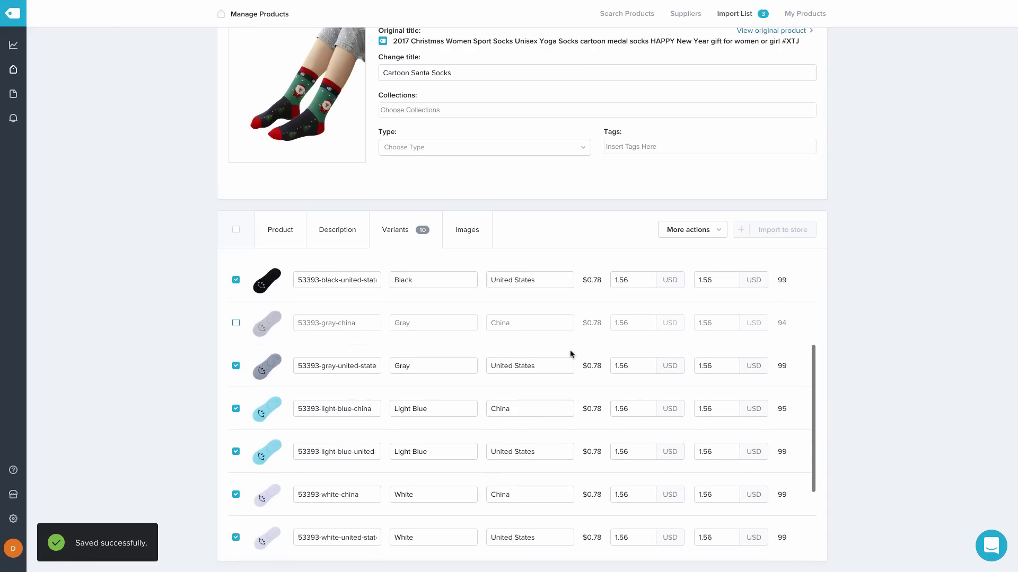
click(236, 409)
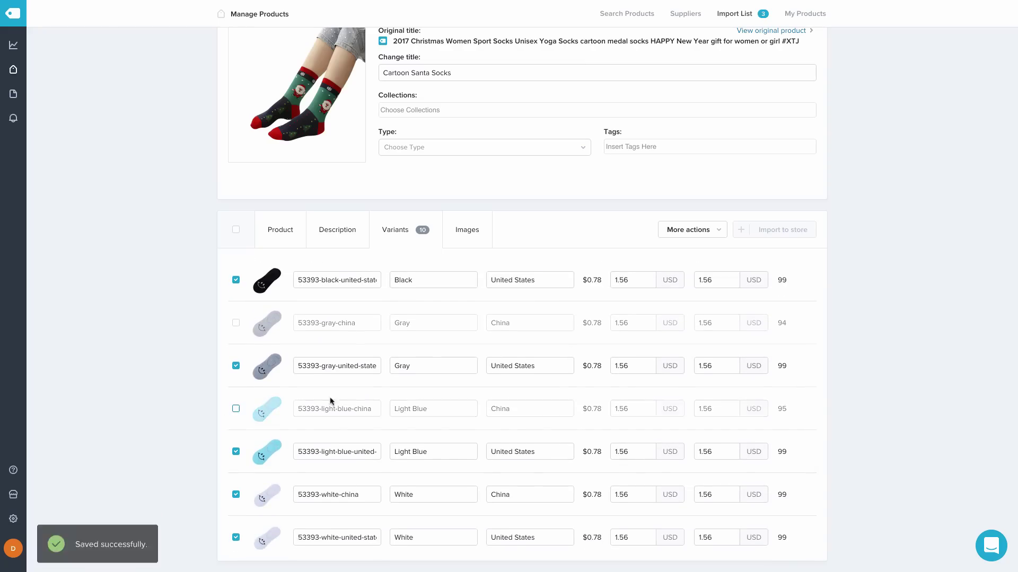
scroll(265, 414, down, 3)
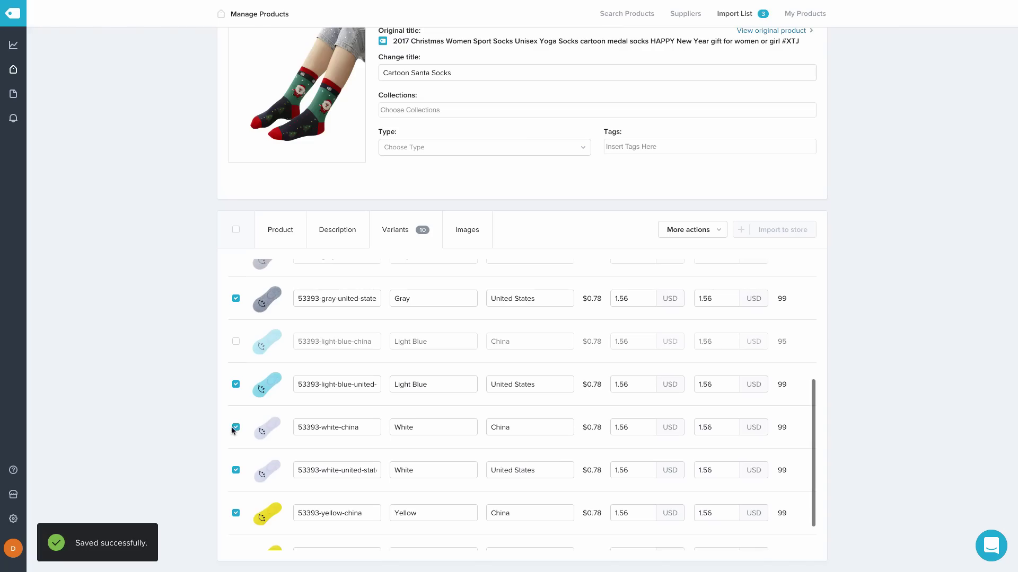
click(235, 428)
scroll(395, 396, down, 1)
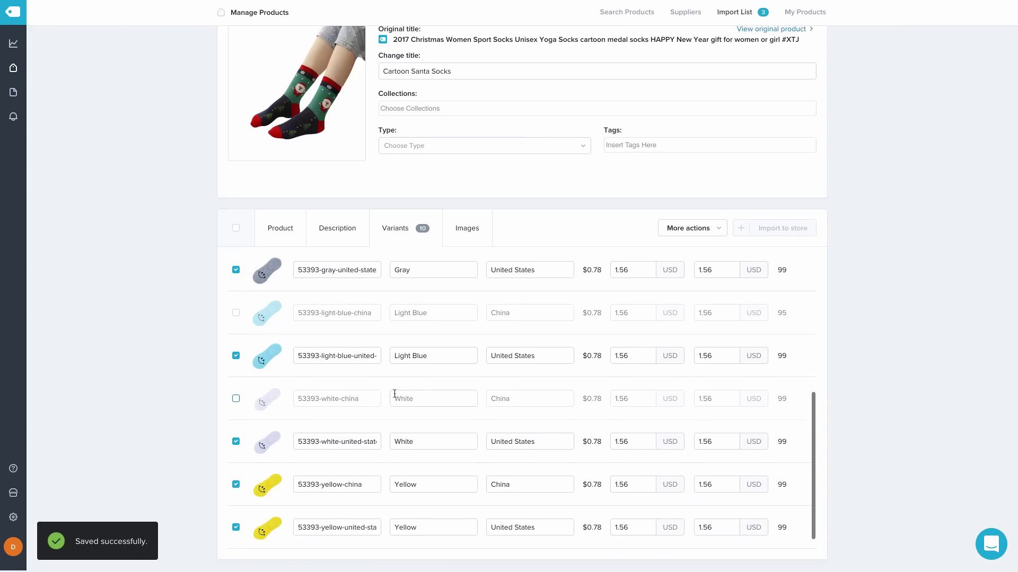
click(236, 486)
scroll(579, 420, up, 5)
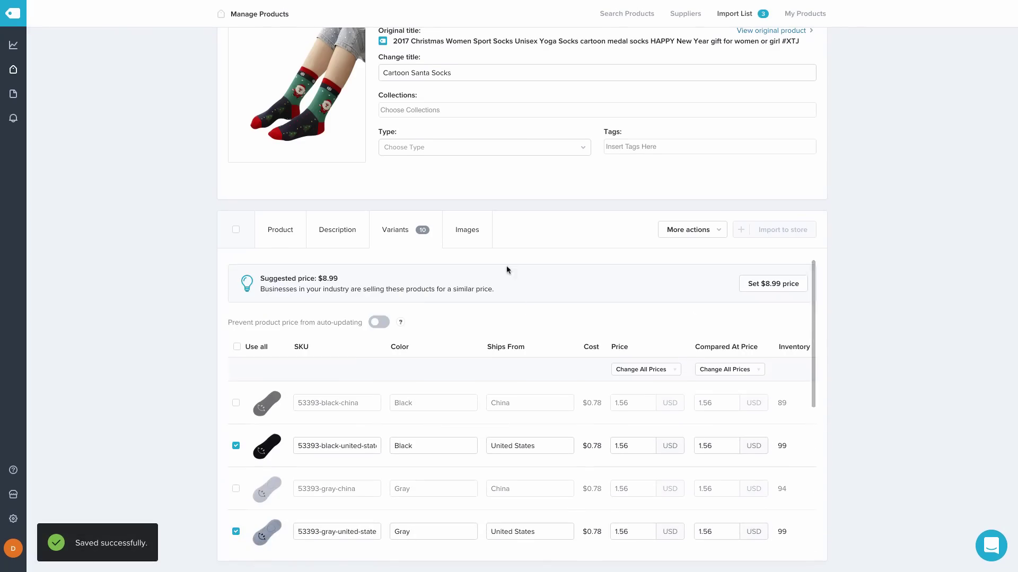
Browse the smiley socks' images, ticking then unticking the first yellow photo so nothing changes
click(466, 232)
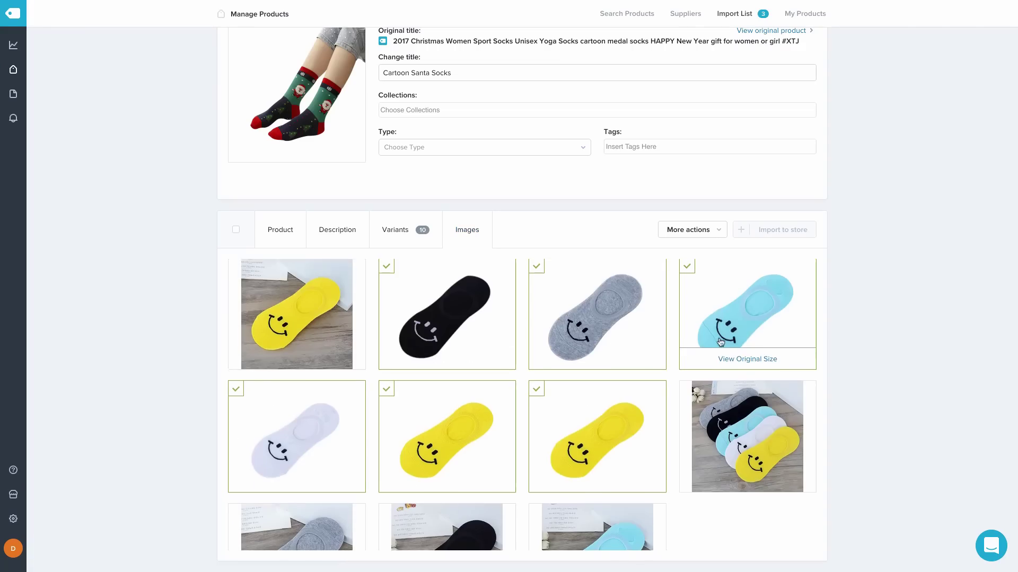
scroll(720, 342, down, 3)
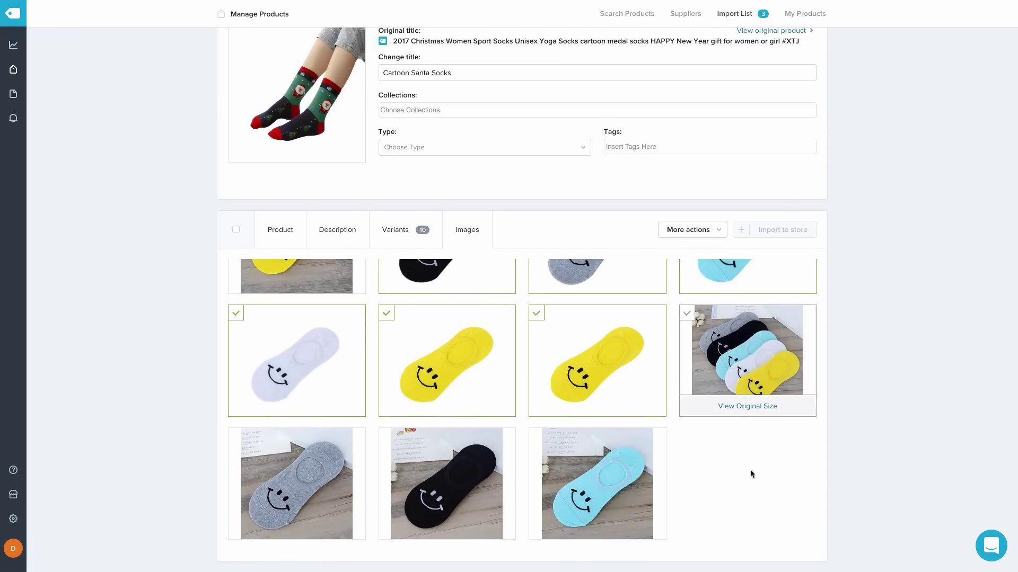
scroll(786, 475, up, 3)
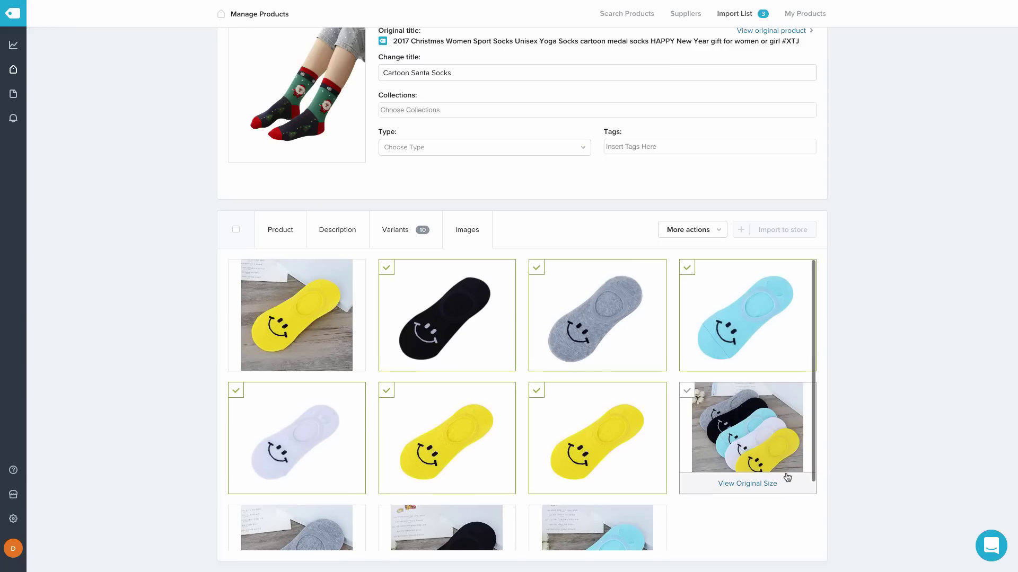
scroll(787, 477, down, 3)
scroll(787, 476, up, 2)
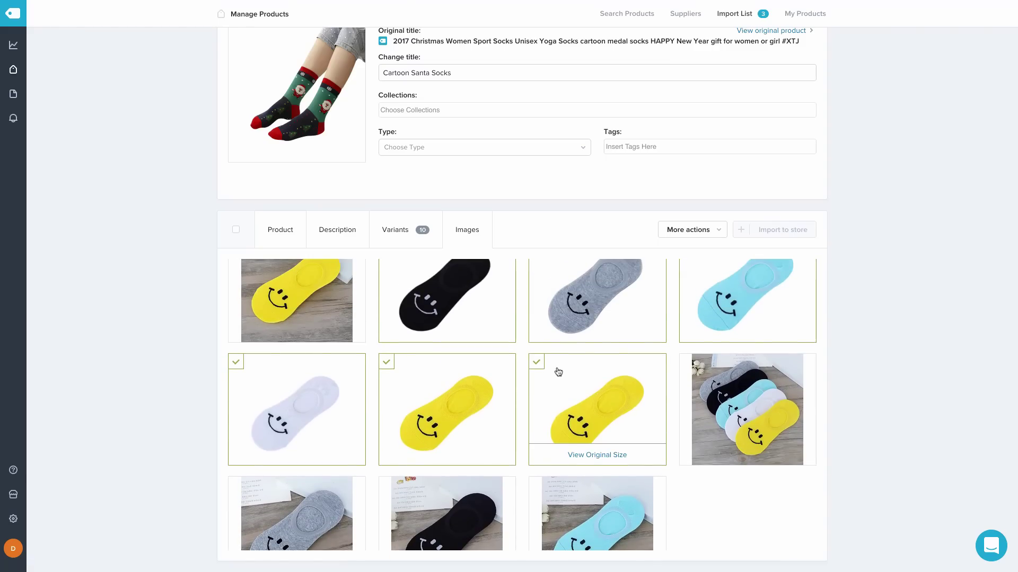
scroll(546, 370, up, 1)
scroll(236, 292, up, 3)
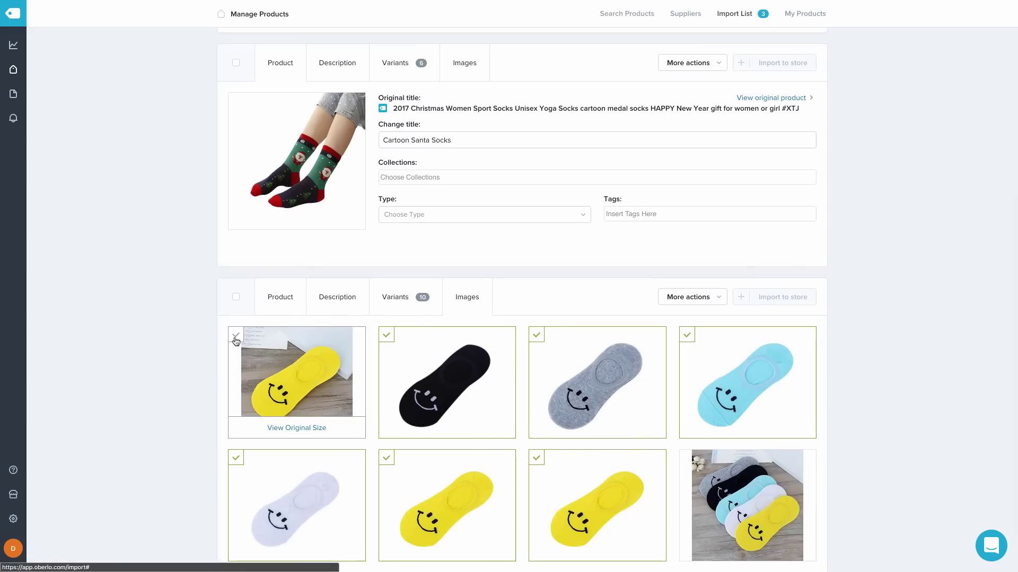
click(236, 335)
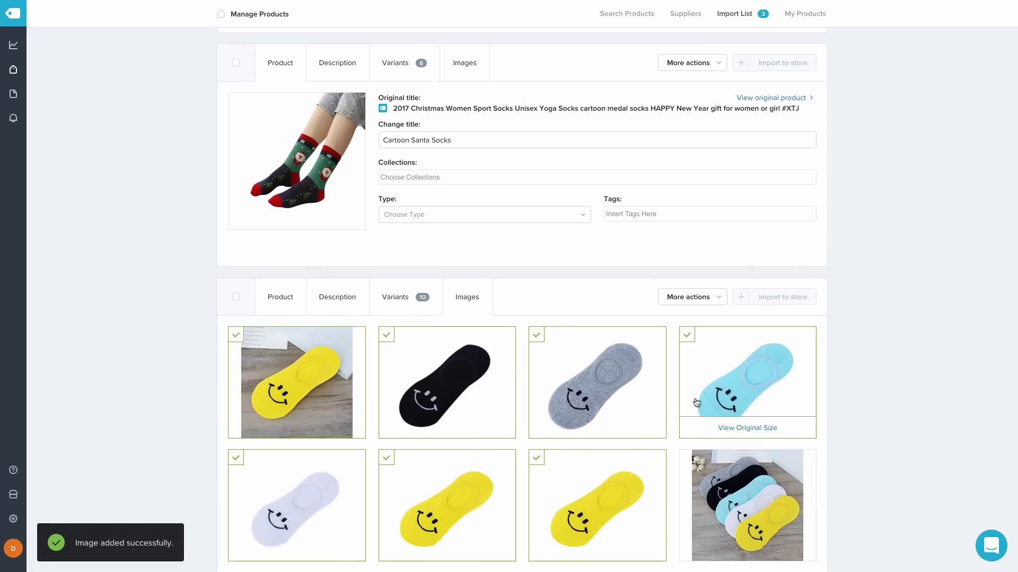
click(231, 339)
scroll(897, 379, down, 1)
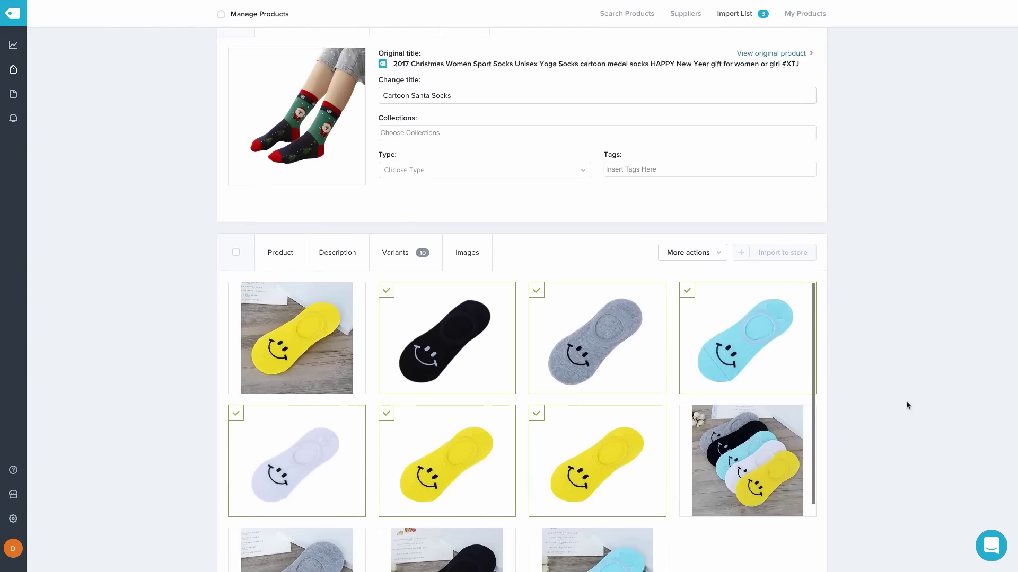
scroll(905, 401, up, 8)
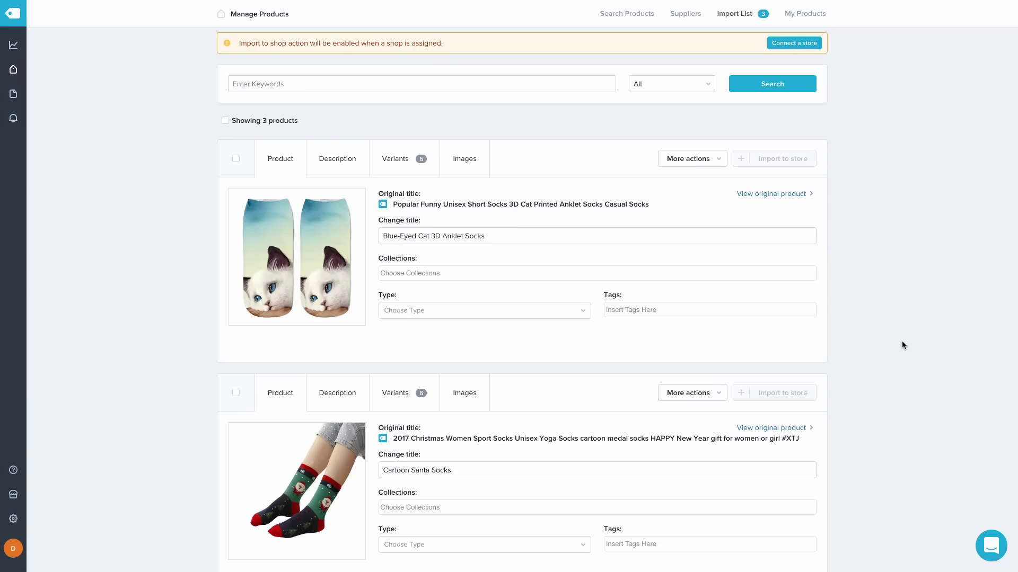
Browse Men's Clothing & Accessories > Socks and add the harajuku painting socks to the import list
mouse_move(15, 73)
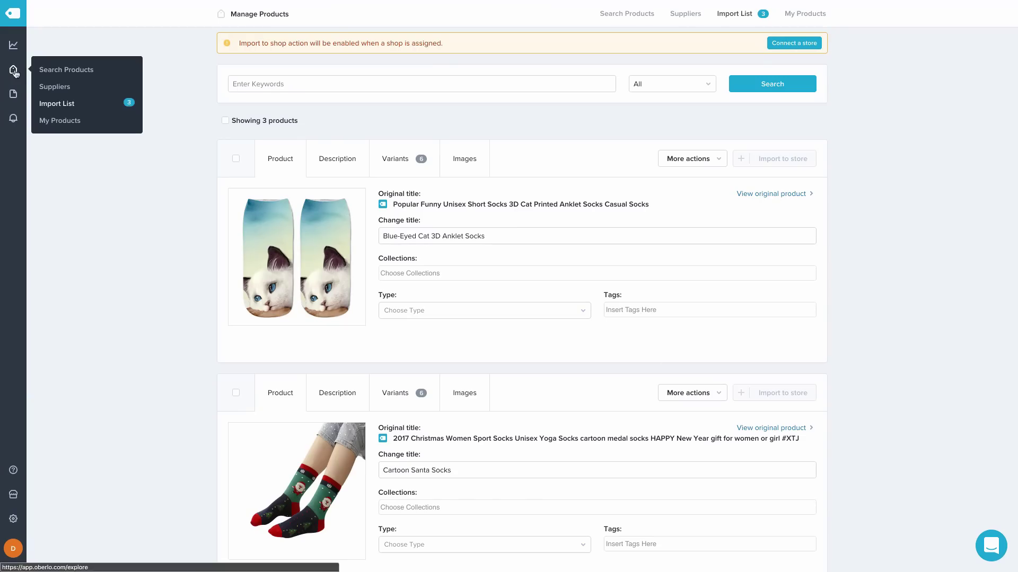
click(55, 73)
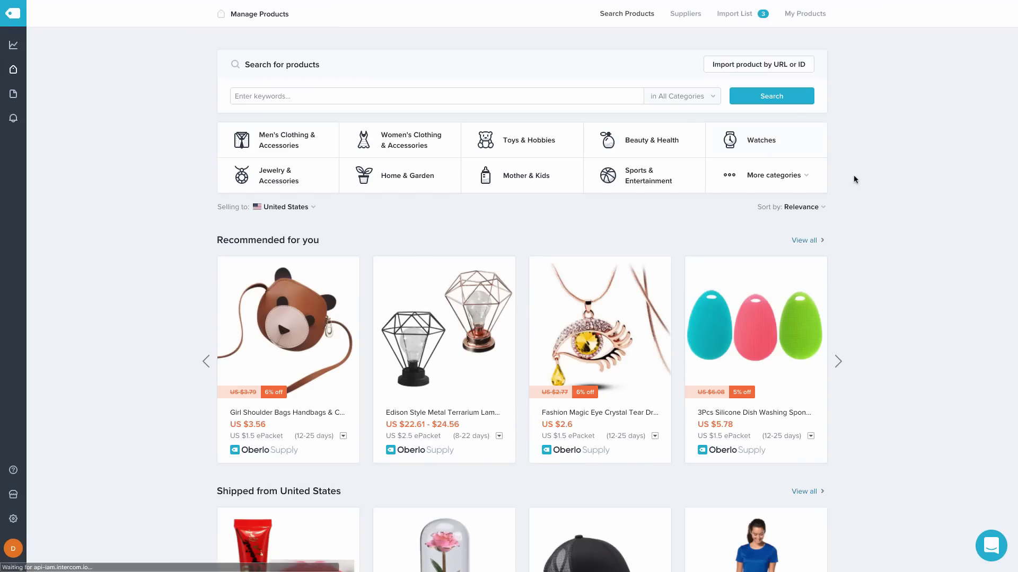
click(273, 137)
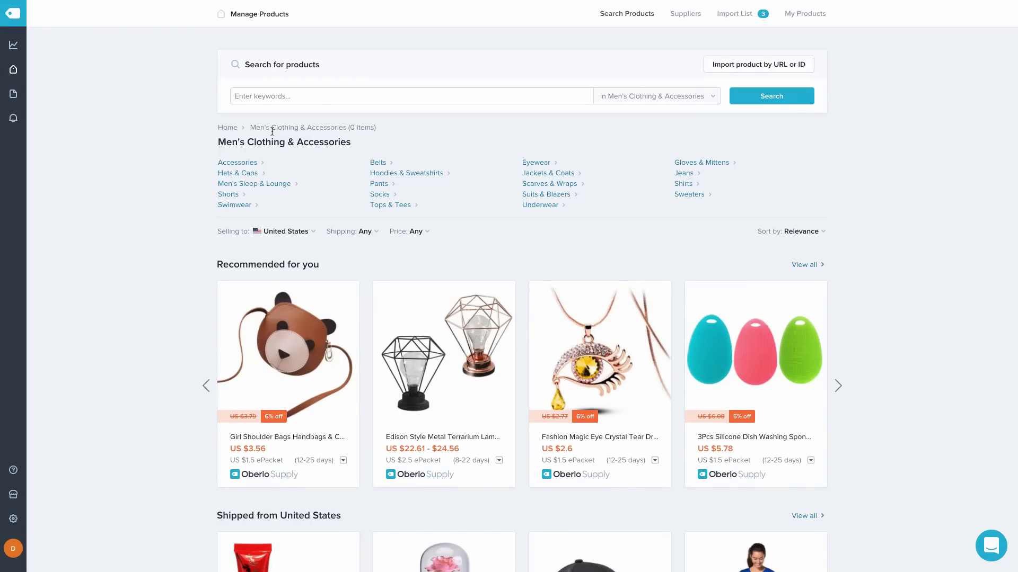
click(379, 194)
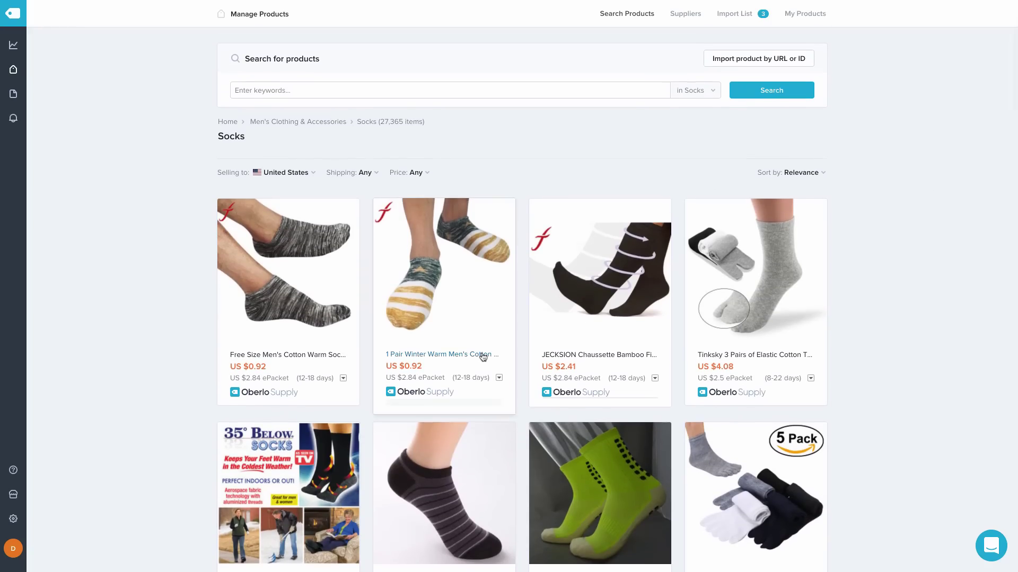
click(444, 414)
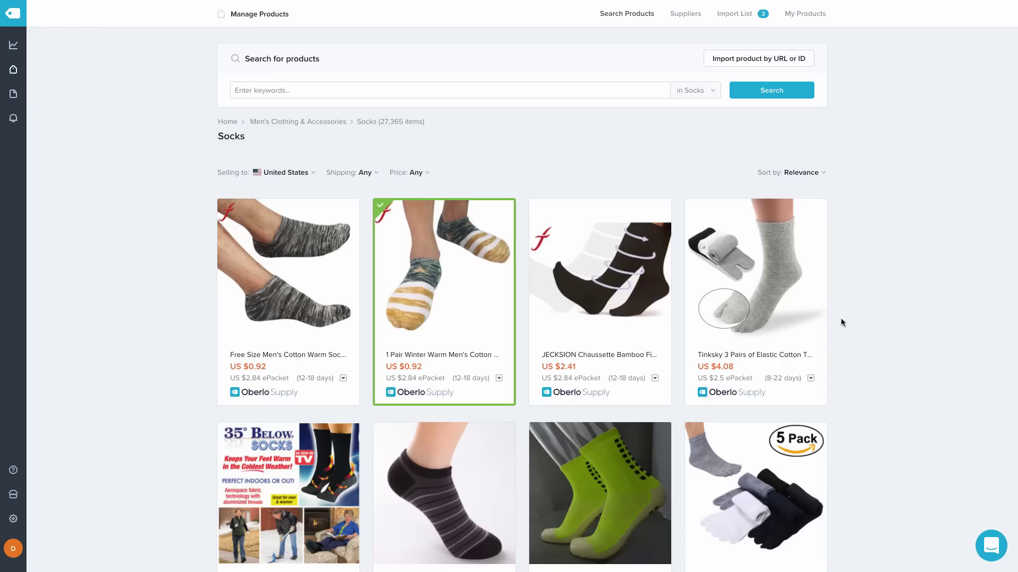
Add the Vintage Men Warm Winter socks to the import list, then go to the Import List
scroll(869, 300, down, 5)
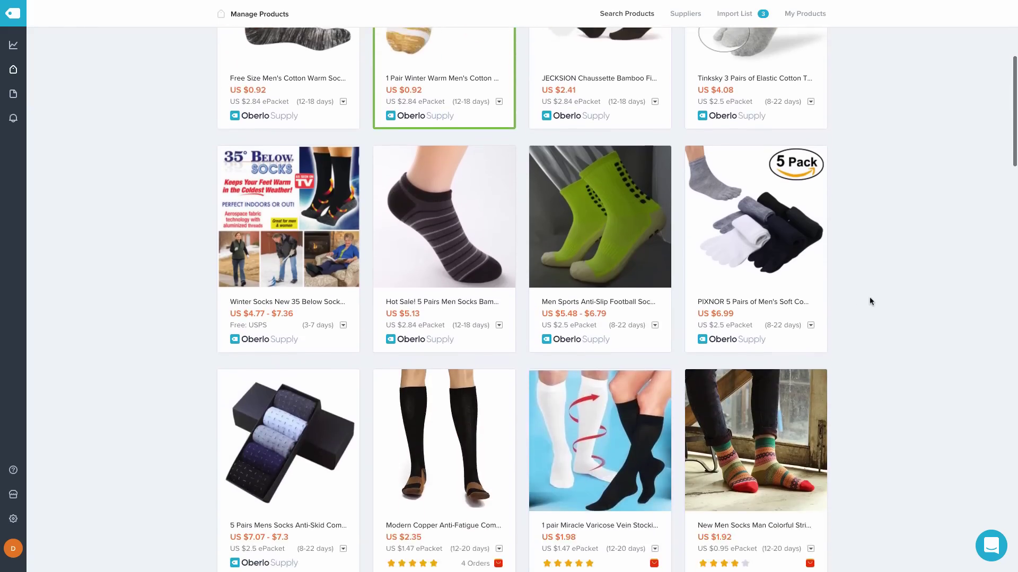
scroll(869, 301, down, 6)
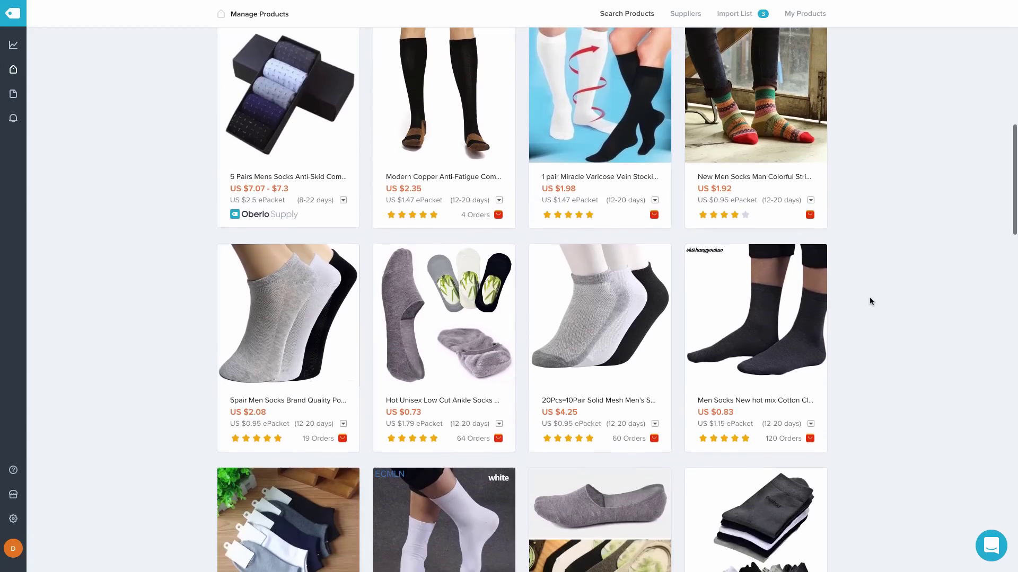
scroll(869, 301, down, 10)
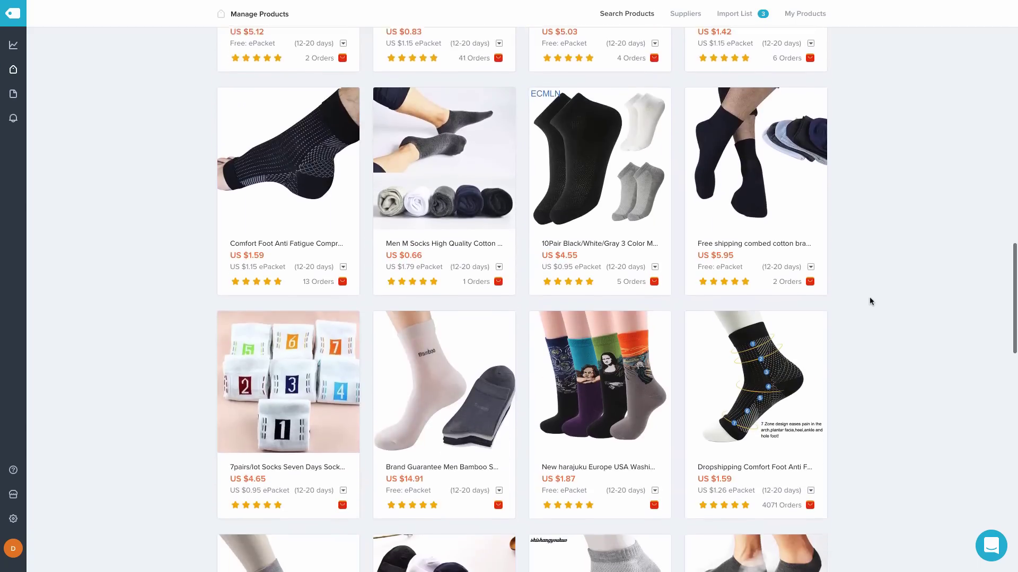
scroll(869, 301, down, 2)
mouse_move(597, 395)
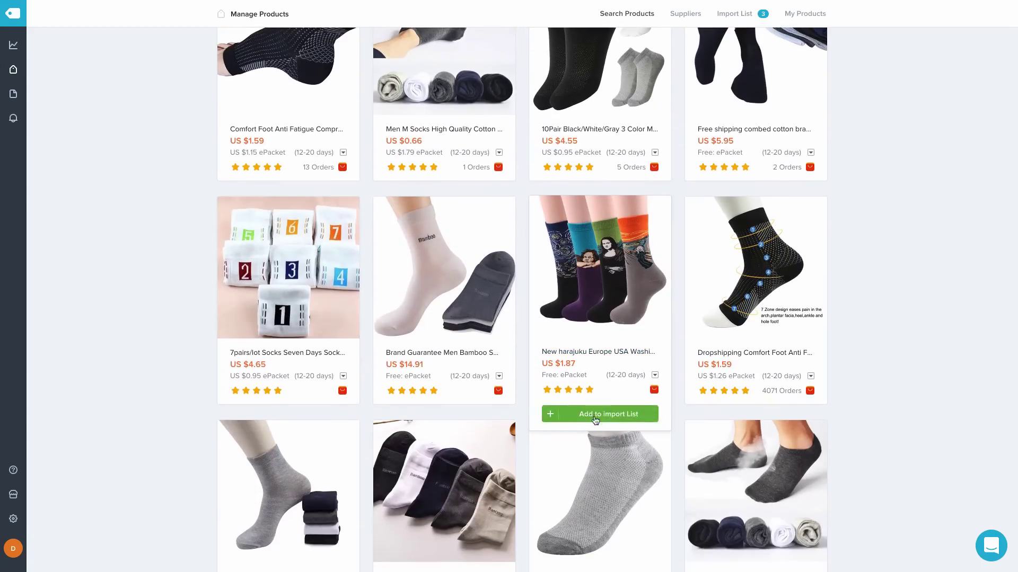
scroll(922, 243, down, 4)
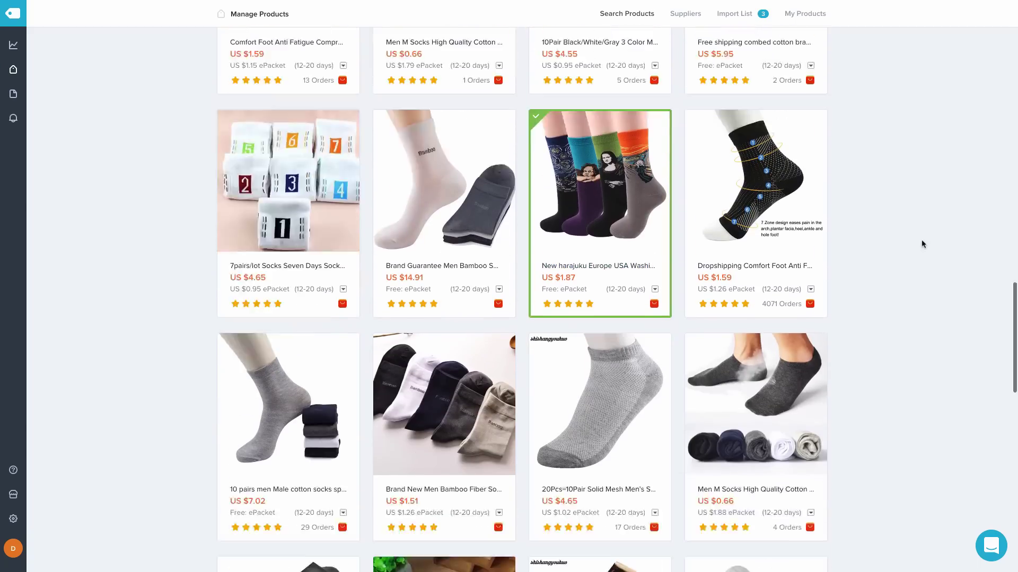
scroll(921, 242, down, 3)
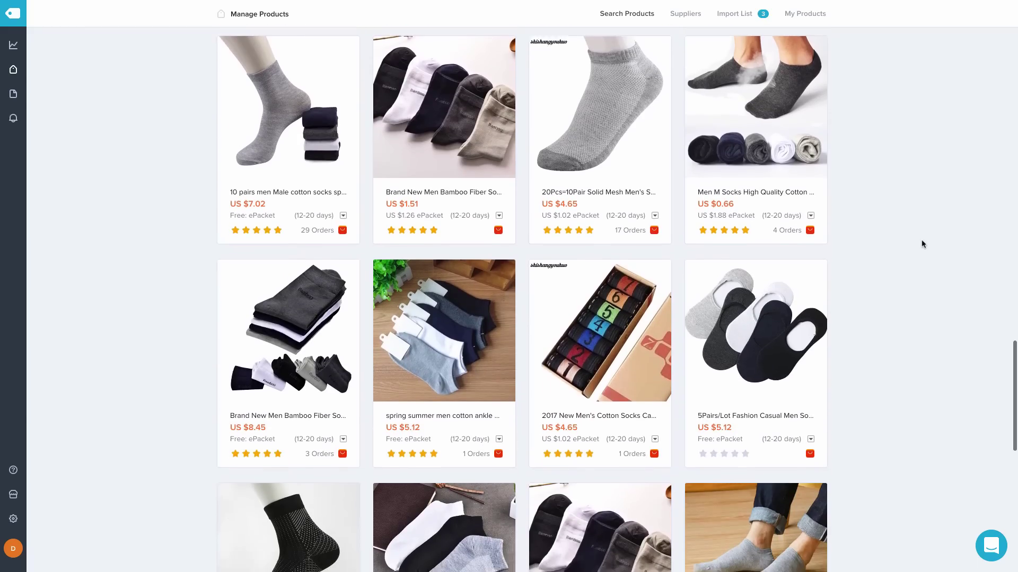
scroll(921, 244, down, 1)
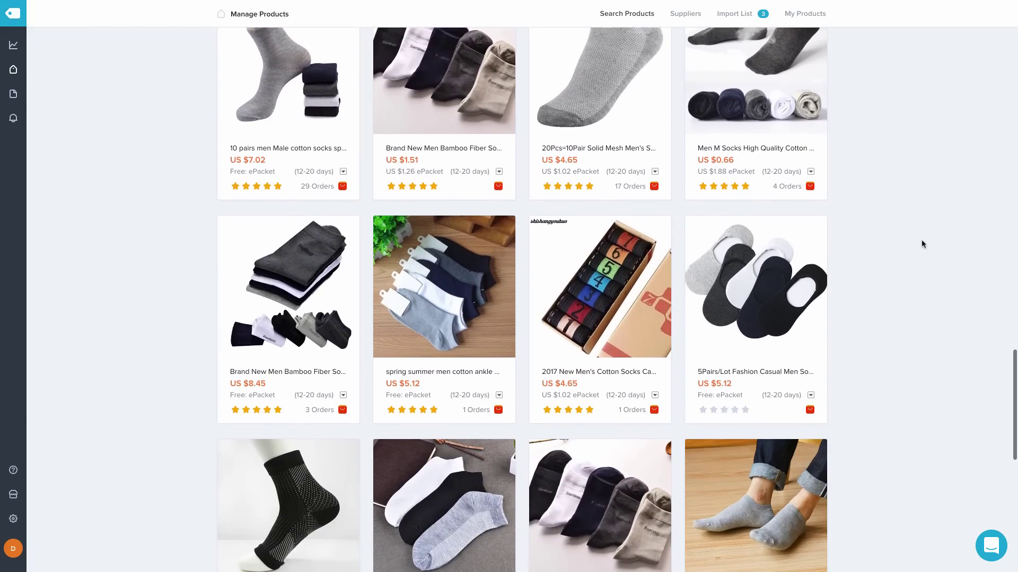
scroll(922, 243, down, 7)
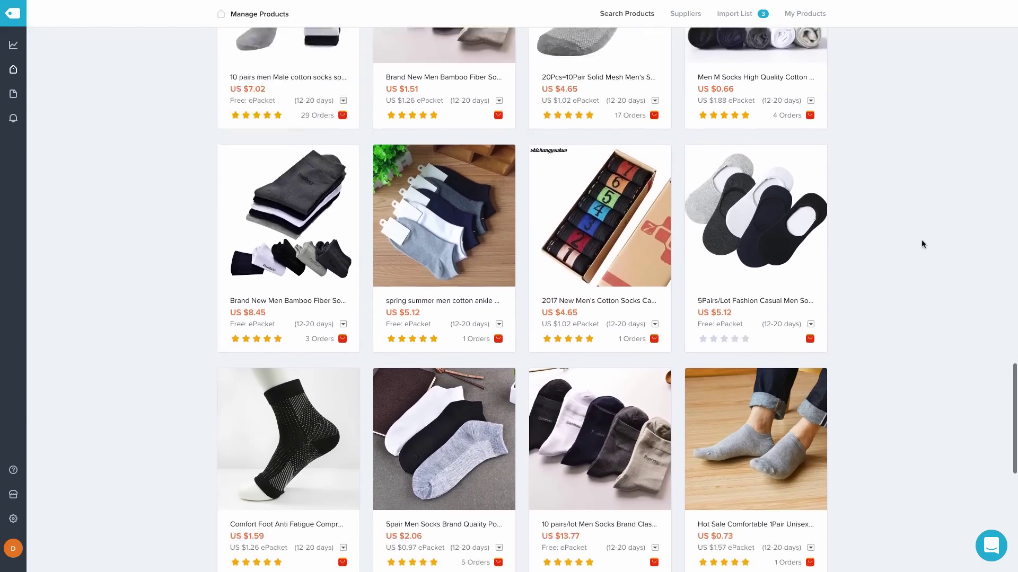
scroll(922, 244, down, 3)
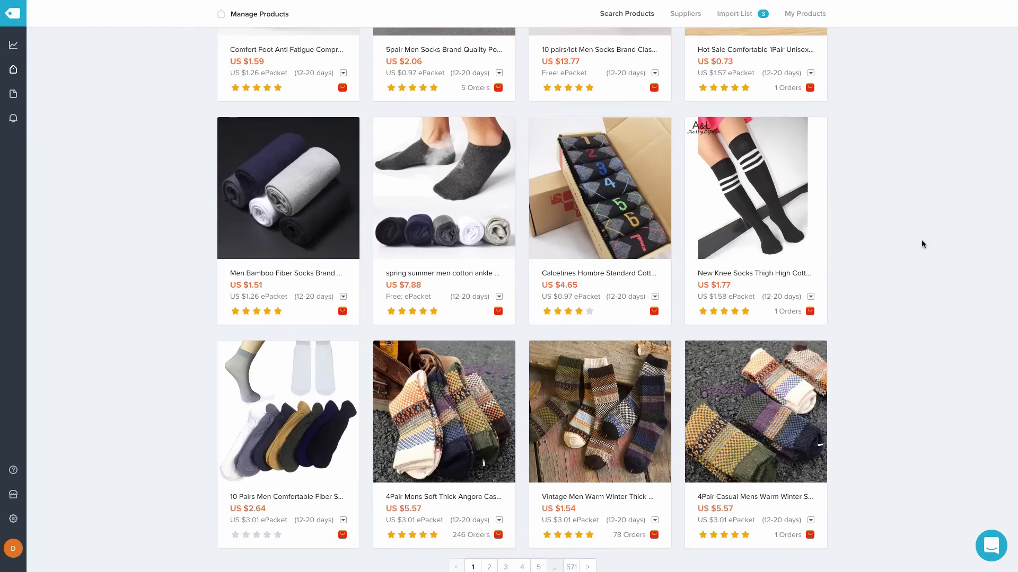
mouse_move(608, 510)
click(608, 556)
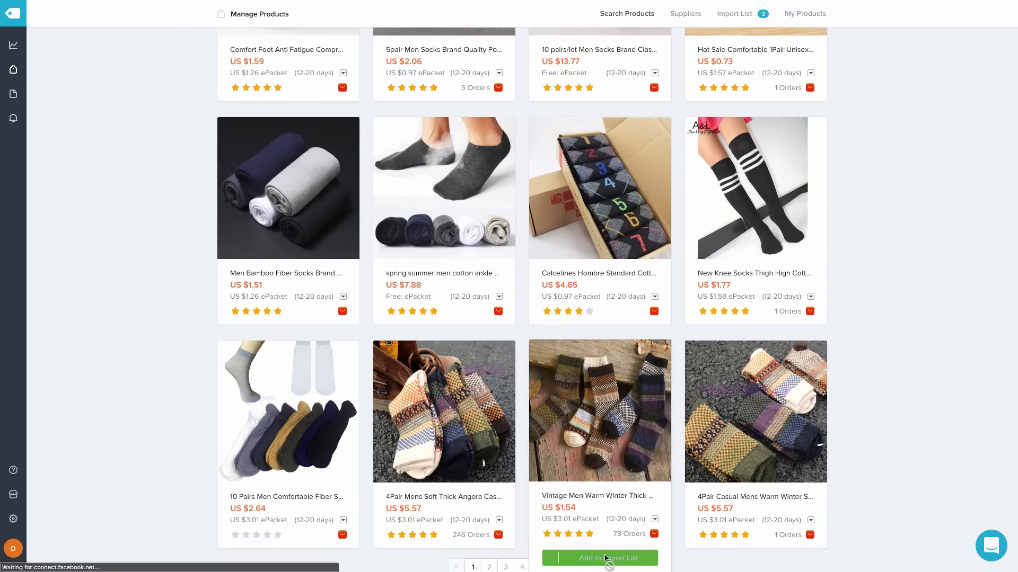
scroll(906, 217, up, 10)
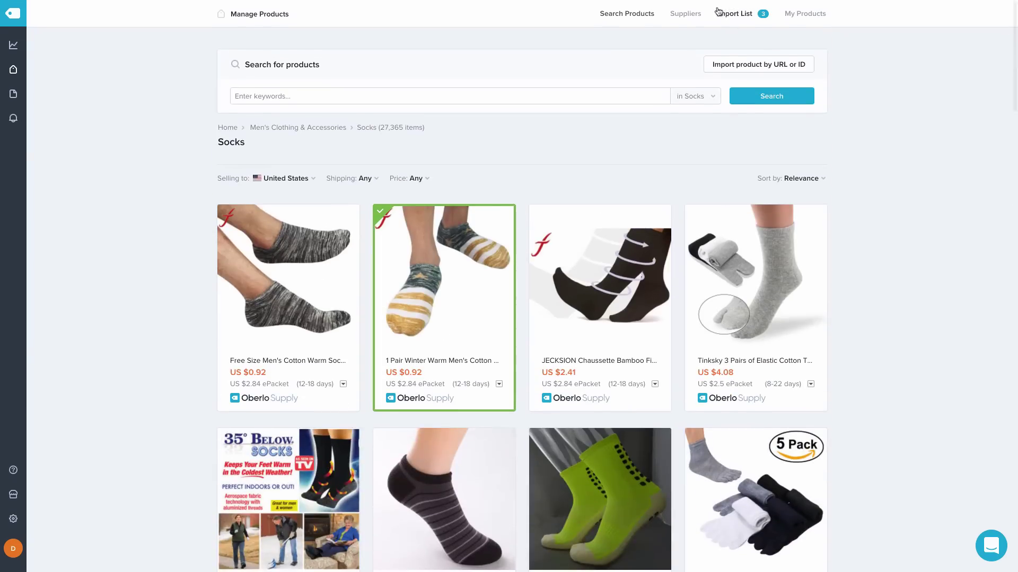
click(728, 14)
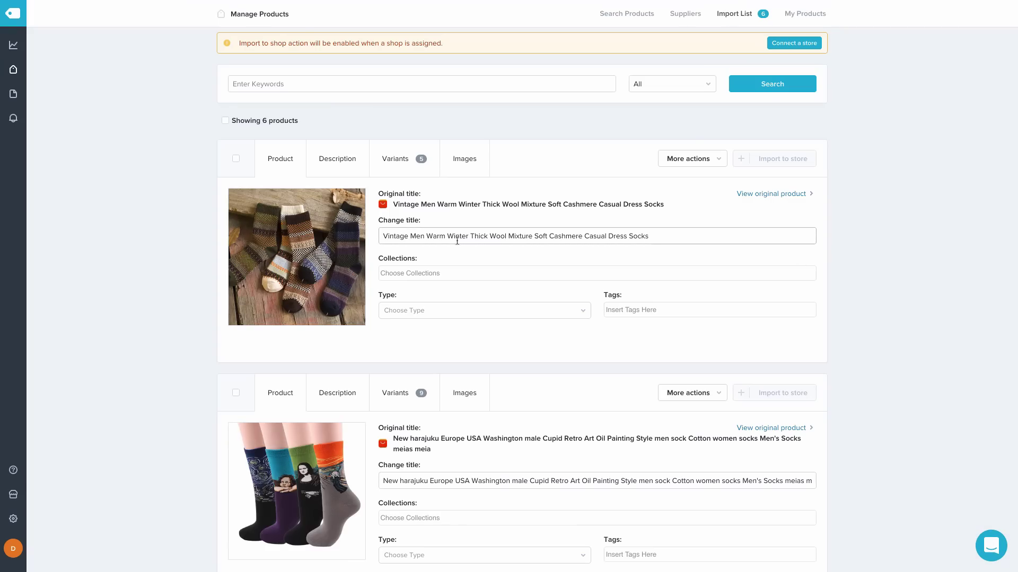
Retitle the winter socks 'Warm Winter Socks' and paste the voice-search article as their description
triple_click(433, 234)
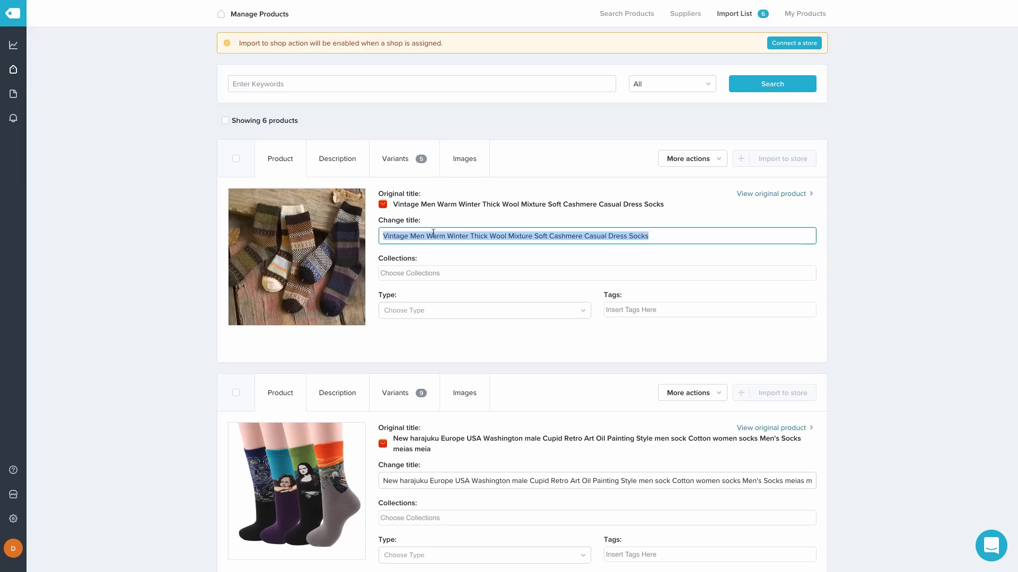
text(Warm)
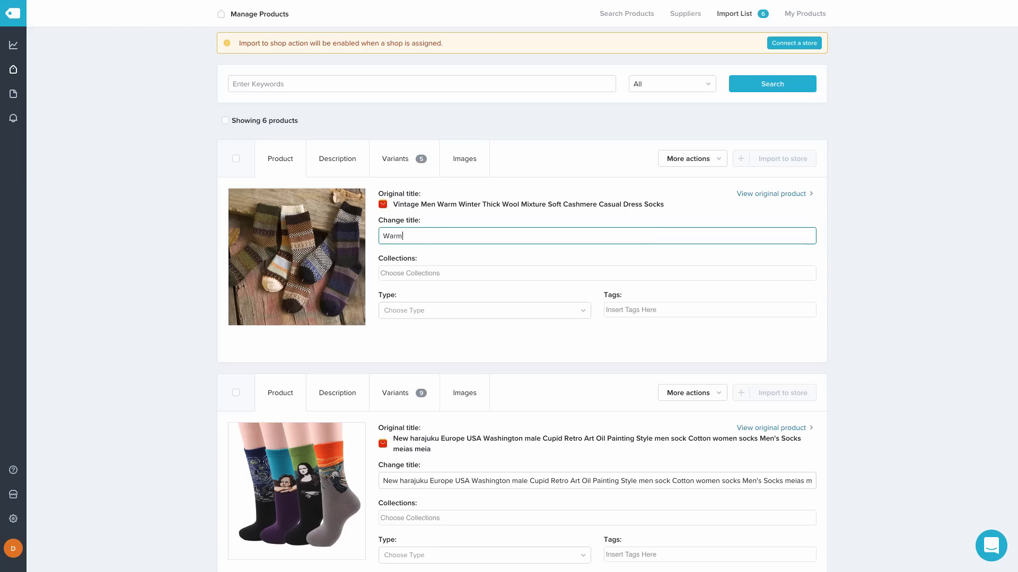
text( Winter Socks)
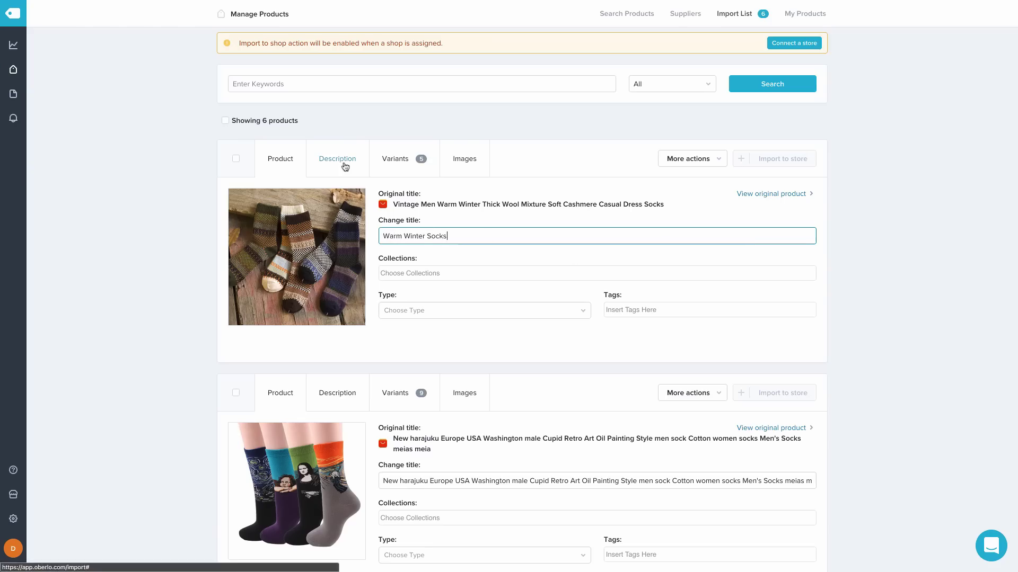
click(342, 161)
key(ctrl+a)
key(BackSpace)
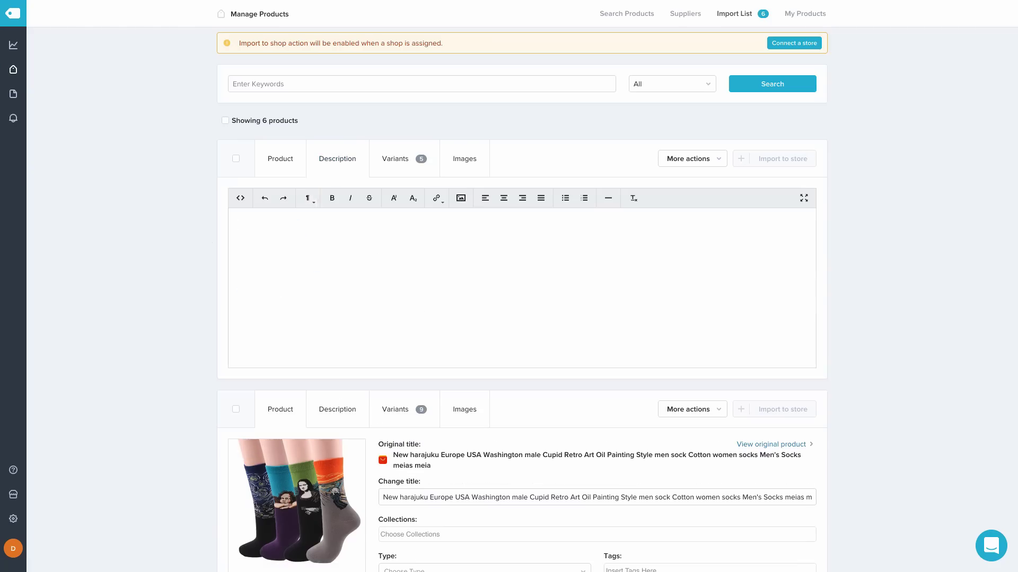
key(ctrl+v)
Bullet the three smart-speaker paragraphs and remove the blank lines around them
drag(610, 274, 209, 264)
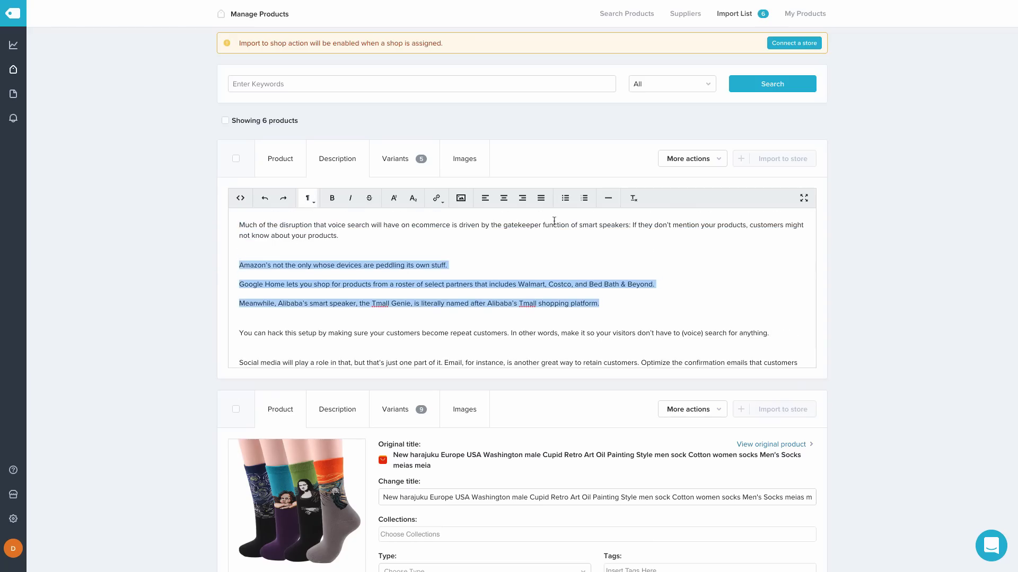
click(566, 200)
click(241, 254)
key(BackSpace)
click(376, 291)
key(BackSpace)
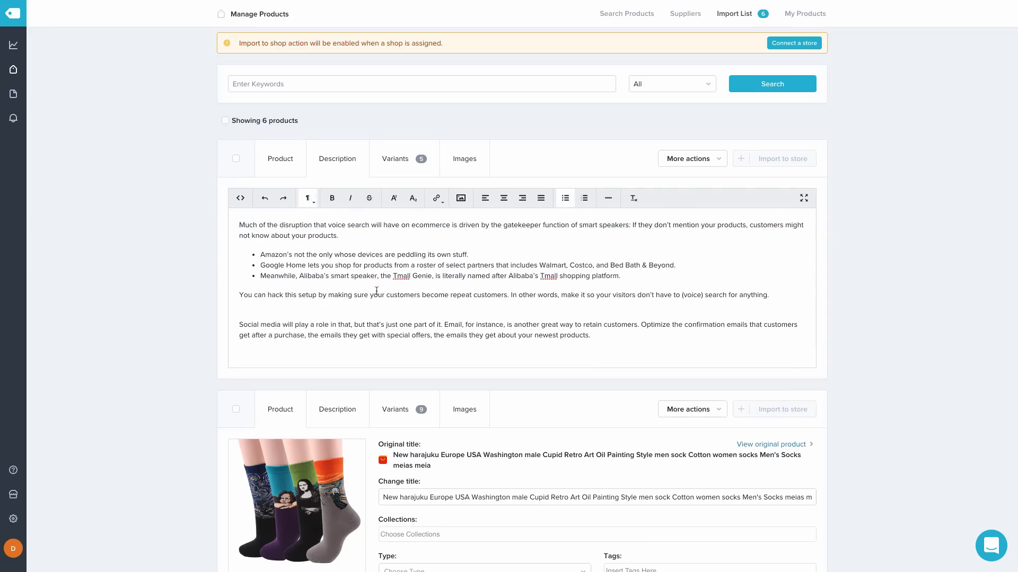
click(339, 312)
key(BackSpace)
scroll(904, 248, down, 1)
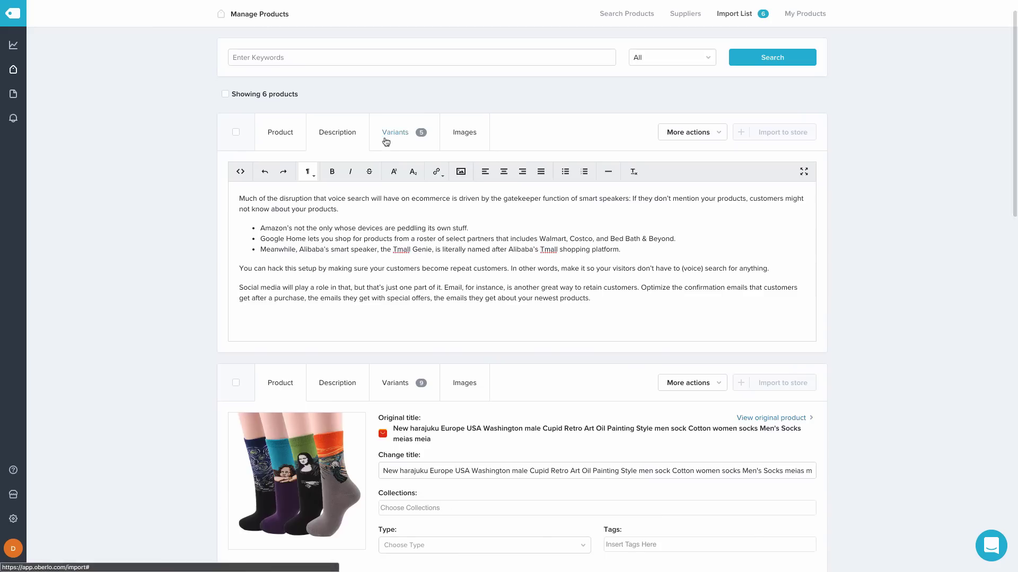
click(386, 141)
scroll(506, 329, down, 2)
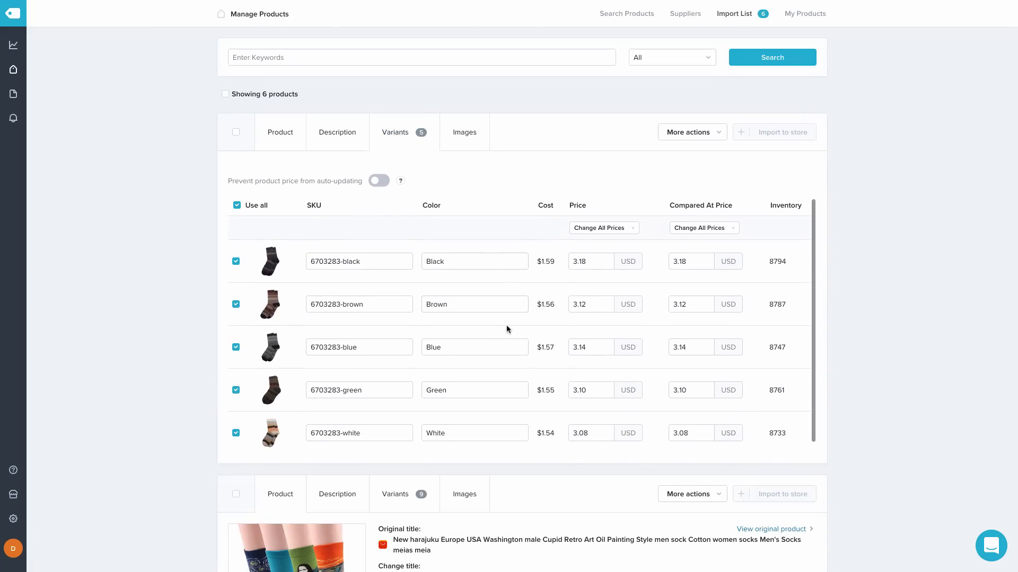
Look through the winter socks' product images, then return to their title and details
scroll(507, 326, up, 2)
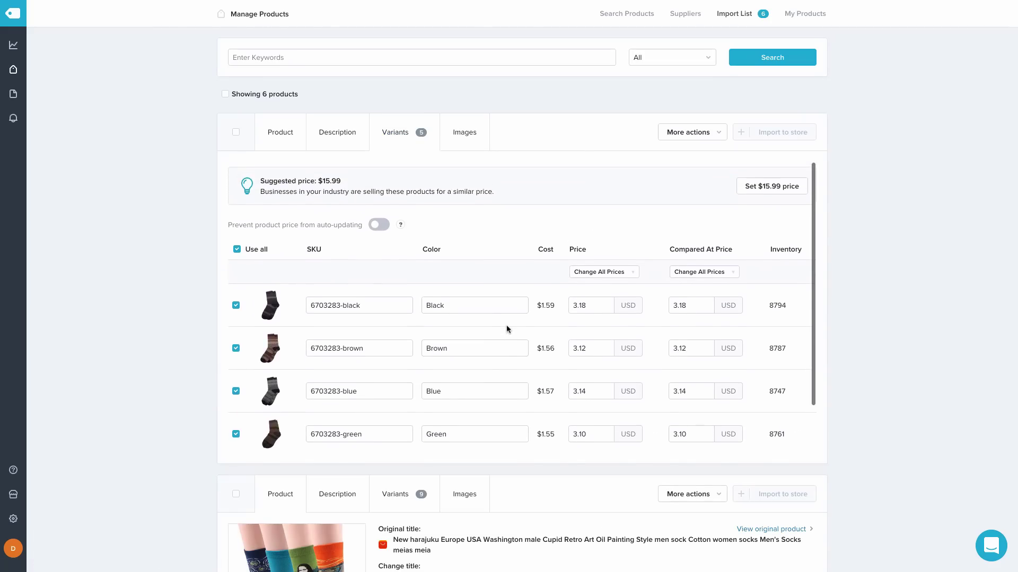
click(462, 135)
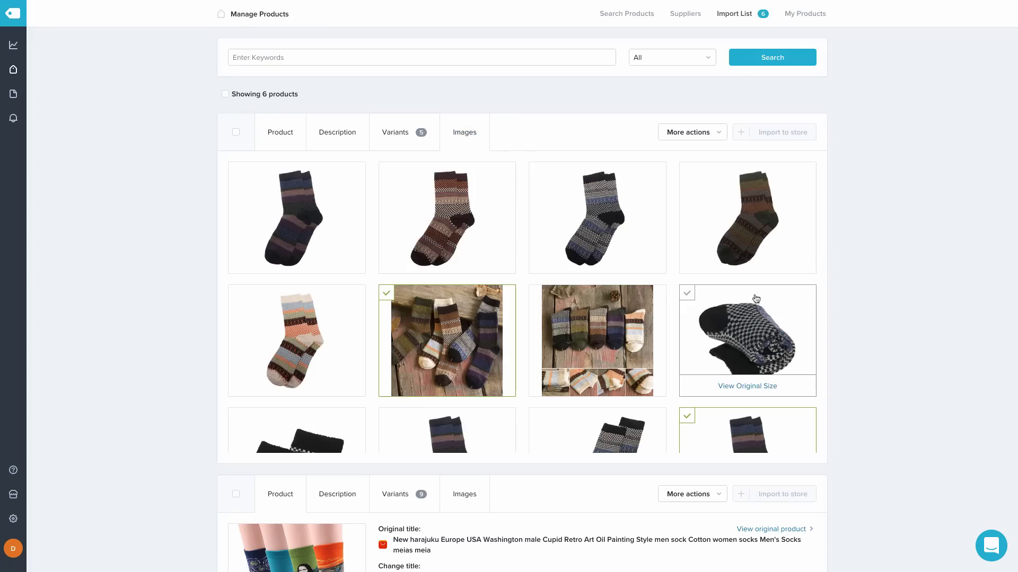
scroll(732, 256, down, 2)
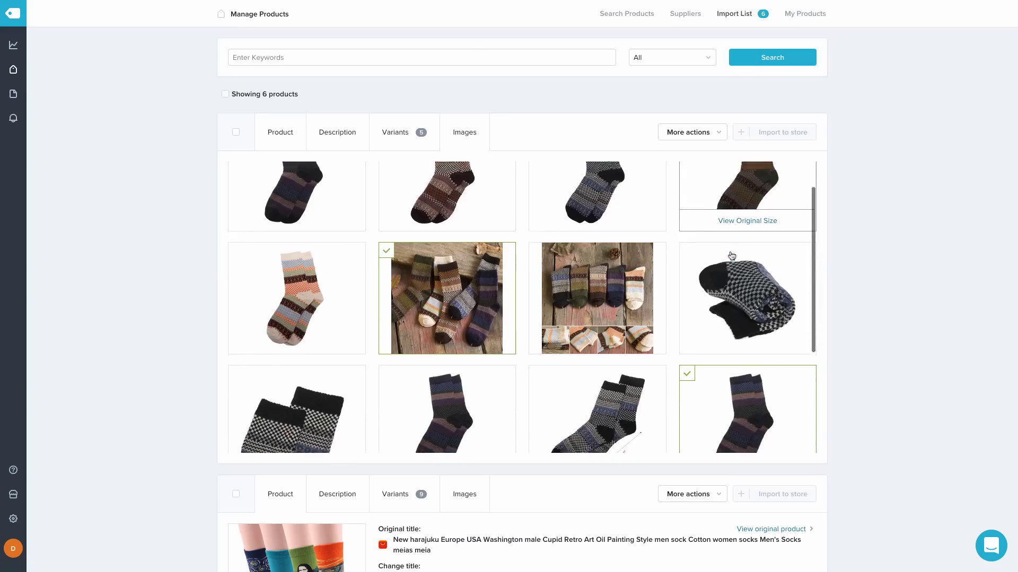
scroll(731, 256, down, 5)
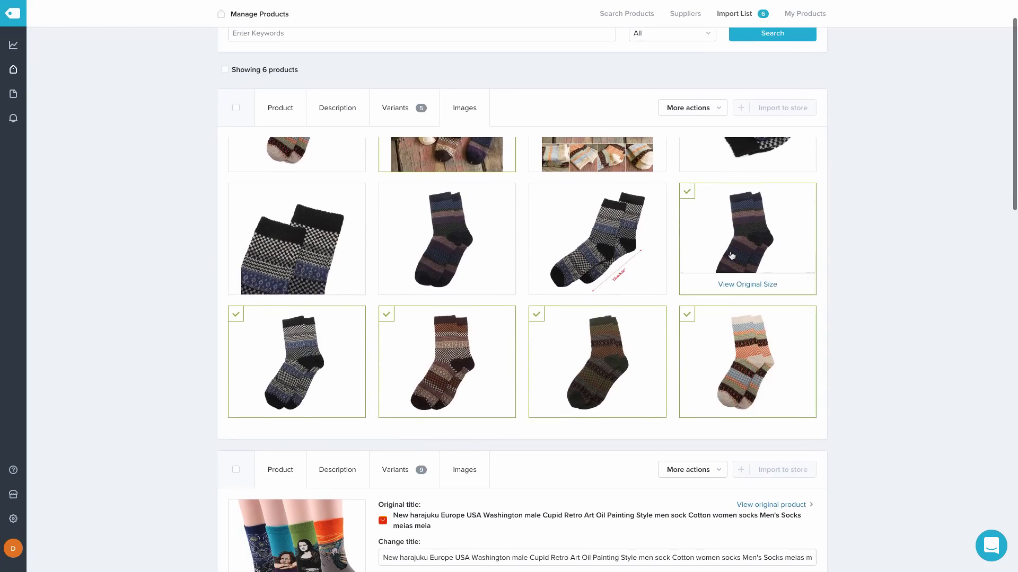
scroll(794, 244, up, 1)
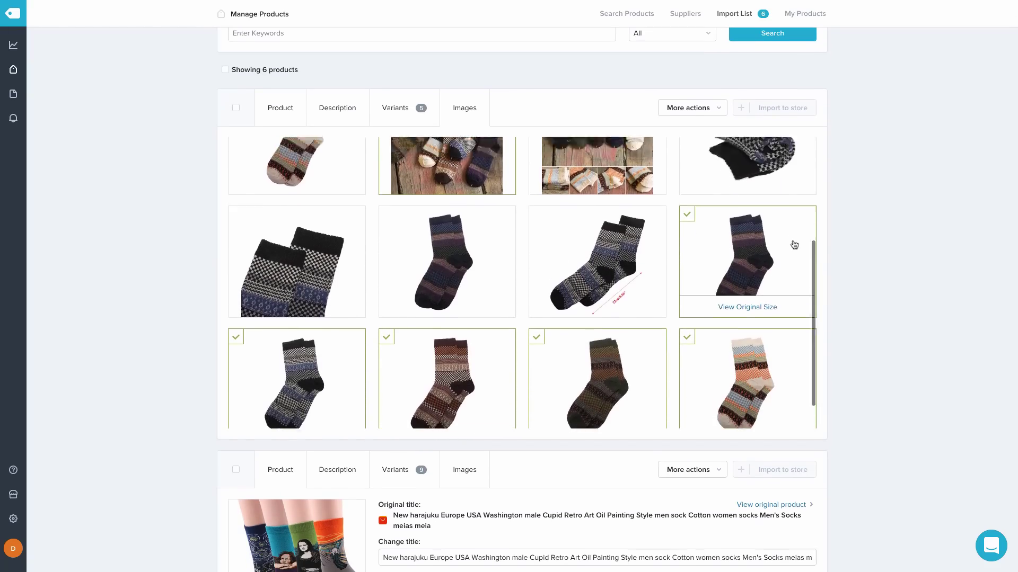
scroll(794, 244, up, 5)
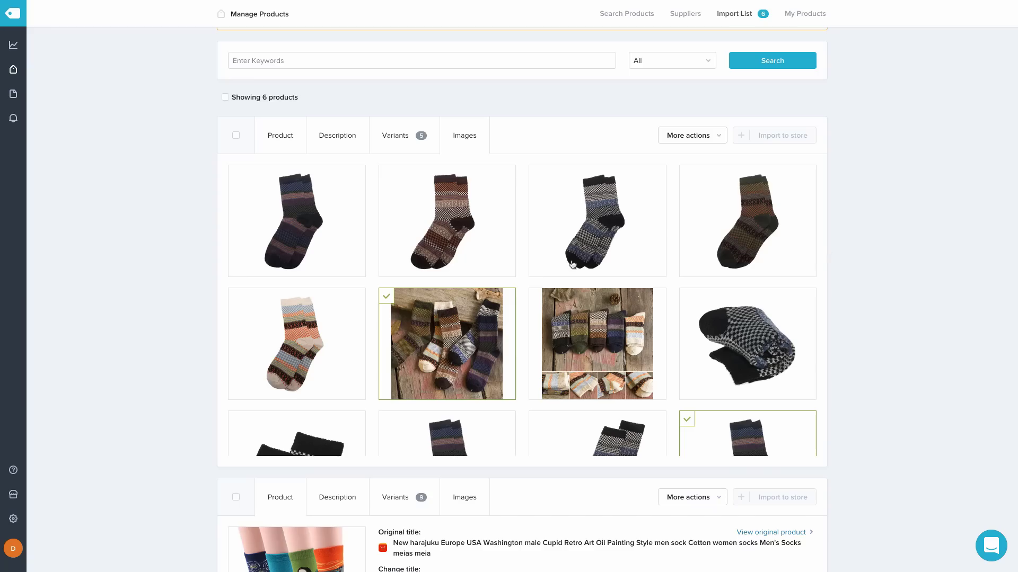
click(285, 147)
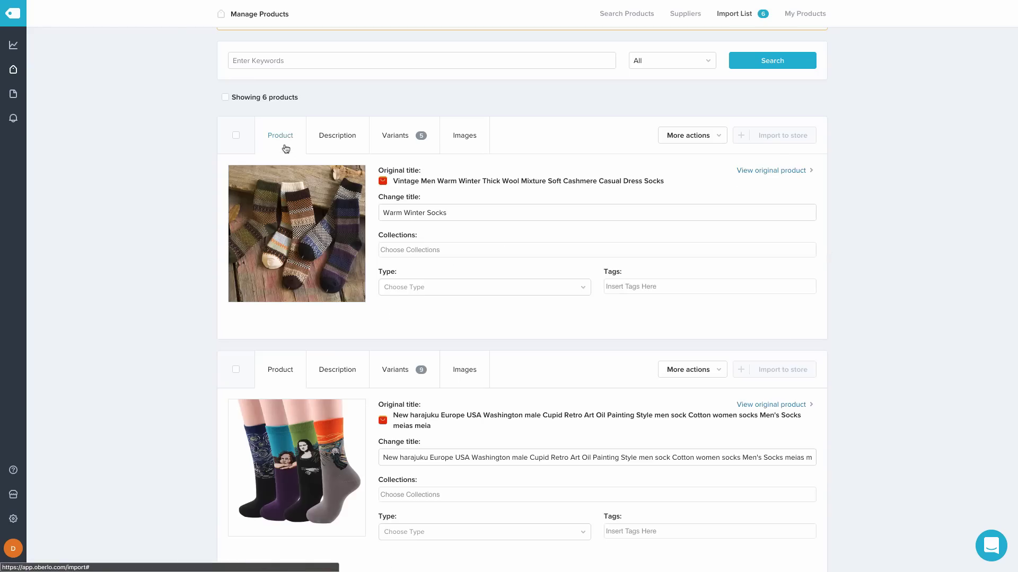
Retitle the harajuku art socks 'Famous Paintings Socks'
scroll(739, 206, down, 2)
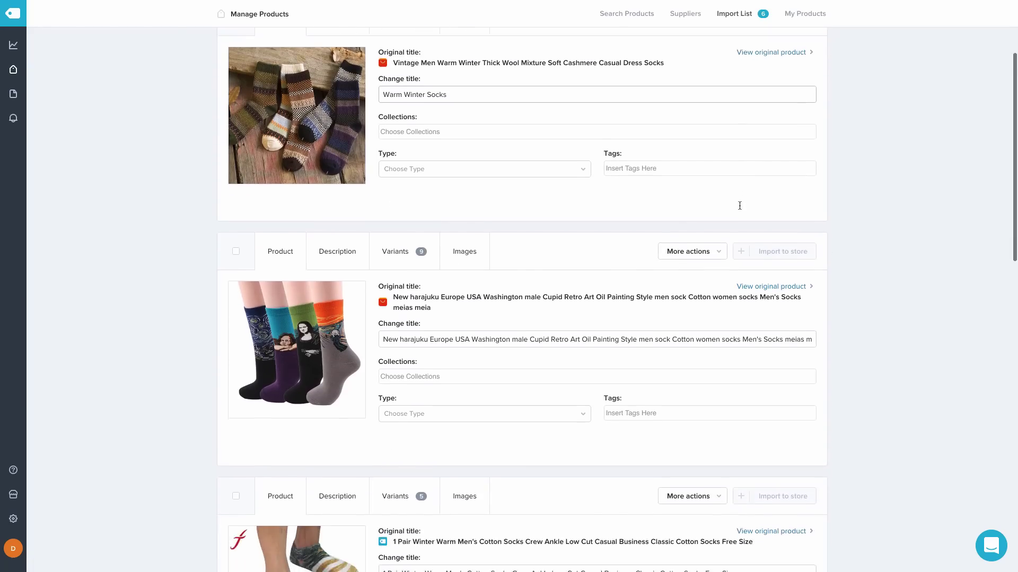
scroll(739, 206, down, 1)
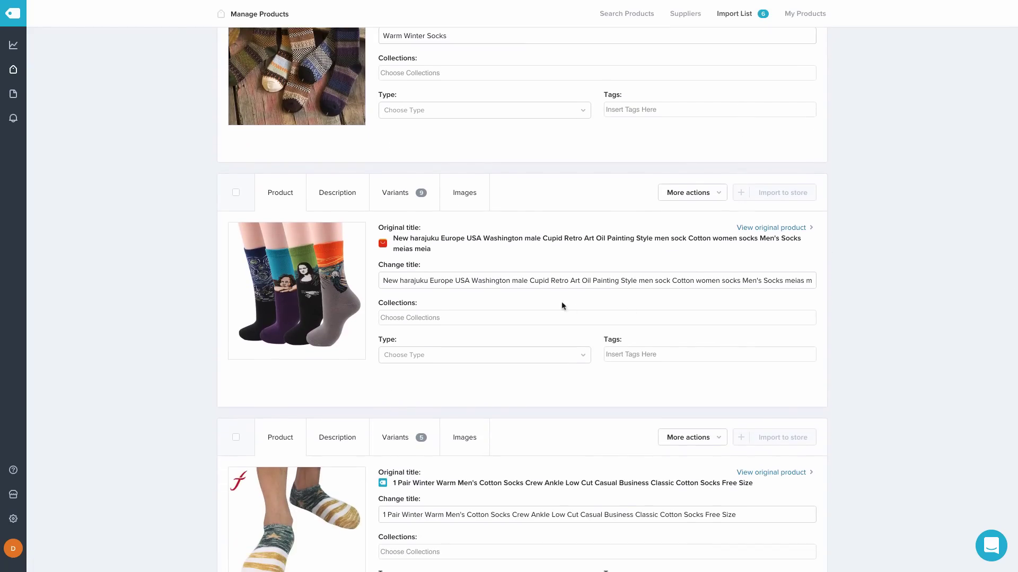
triple_click(528, 278)
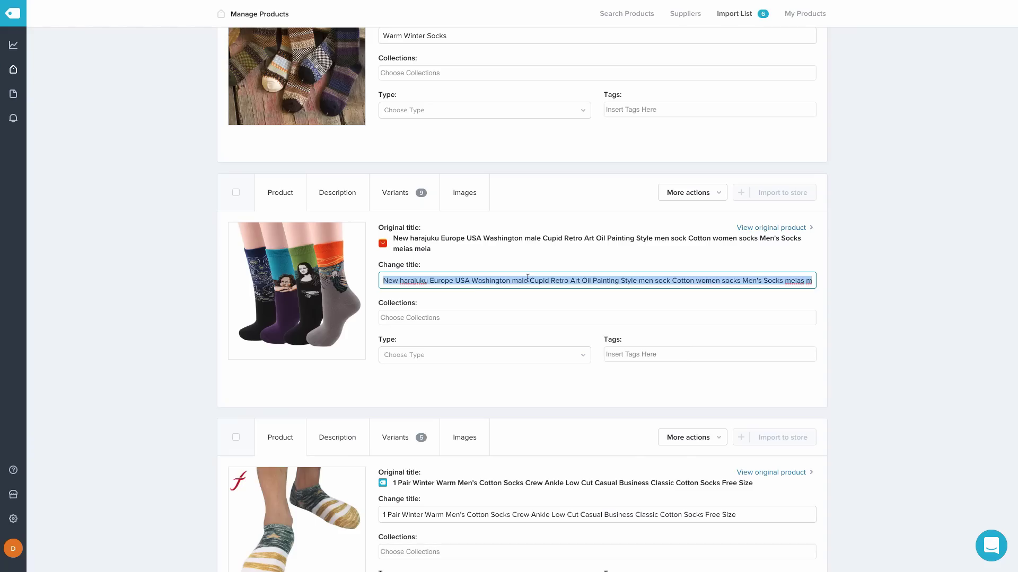
text(Famous Paintings Socks)
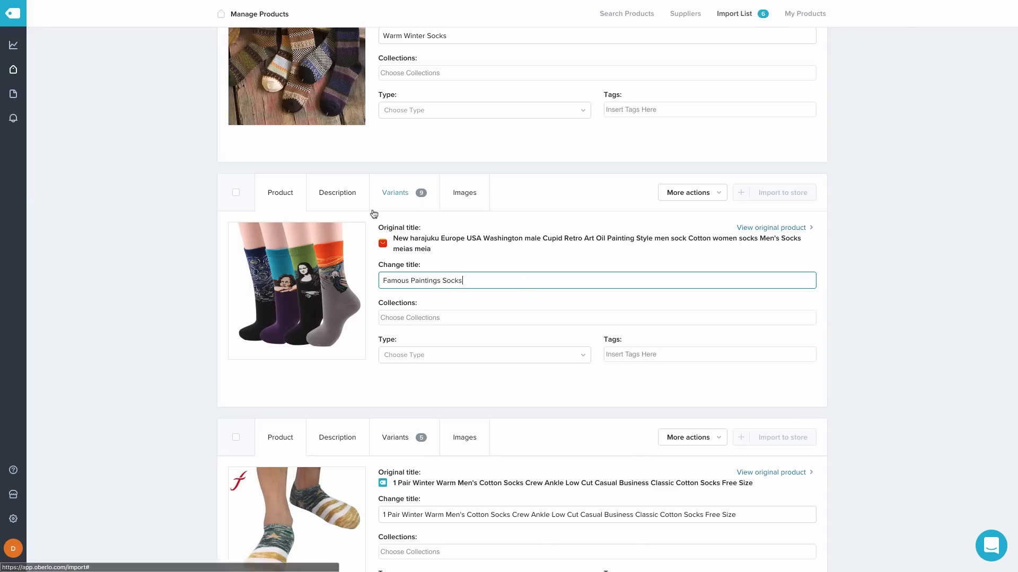
click(340, 194)
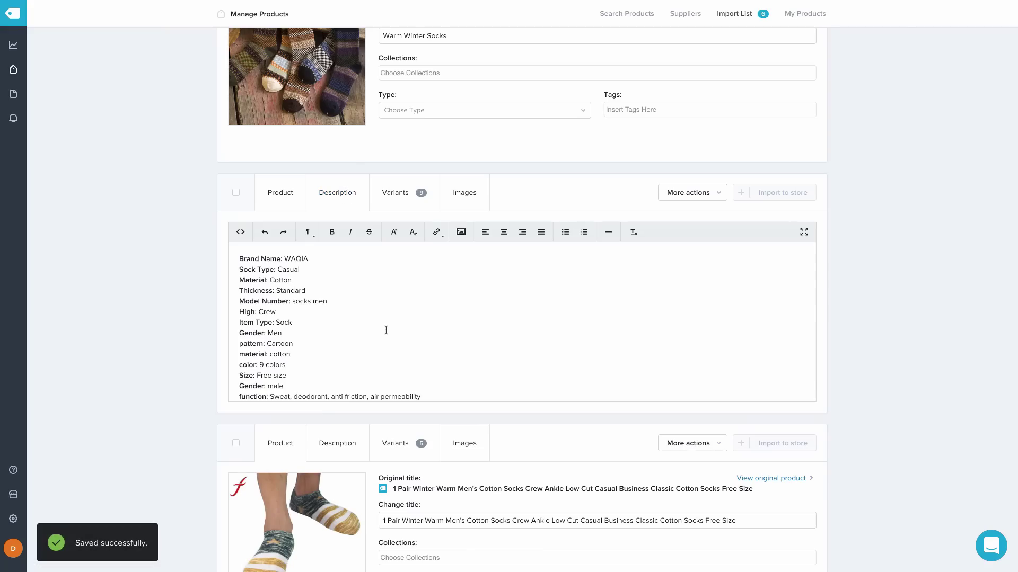
Replace the art socks' description with the pasted article paragraphs
scroll(386, 330, down, 3)
scroll(386, 330, up, 3)
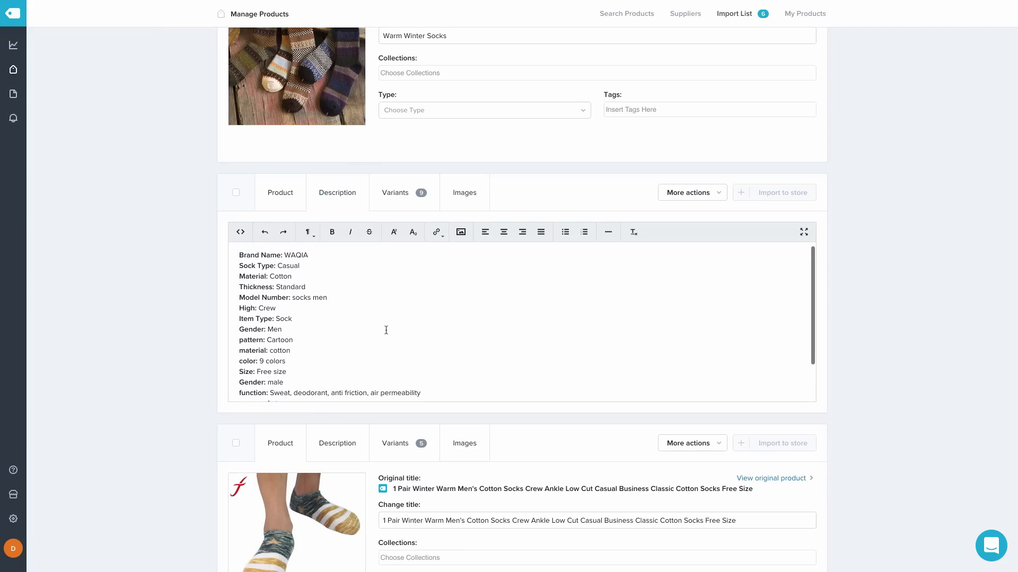
click(459, 354)
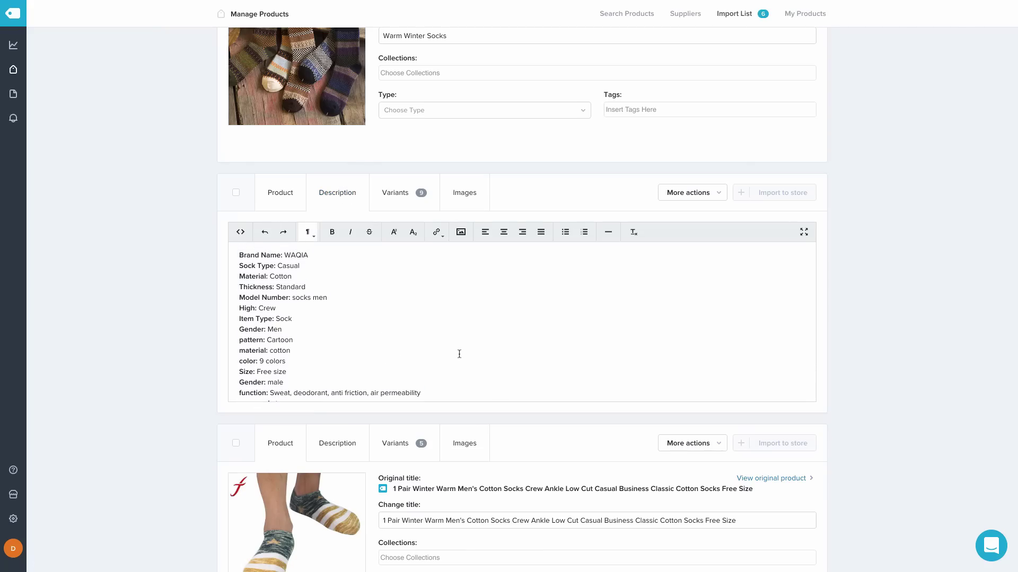
key(ctrl+a)
key(BackSpace)
key(ctrl+v)
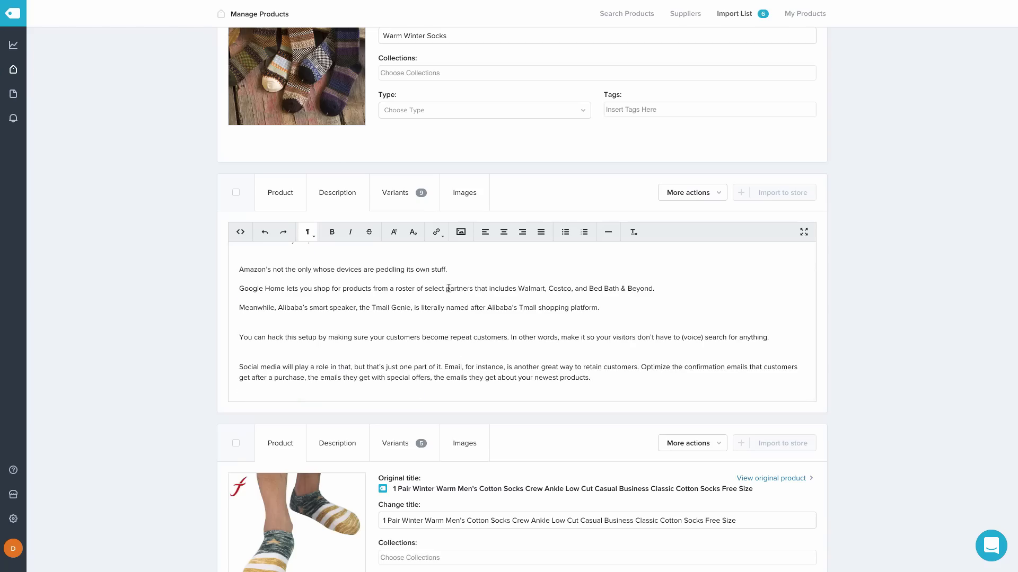
click(404, 199)
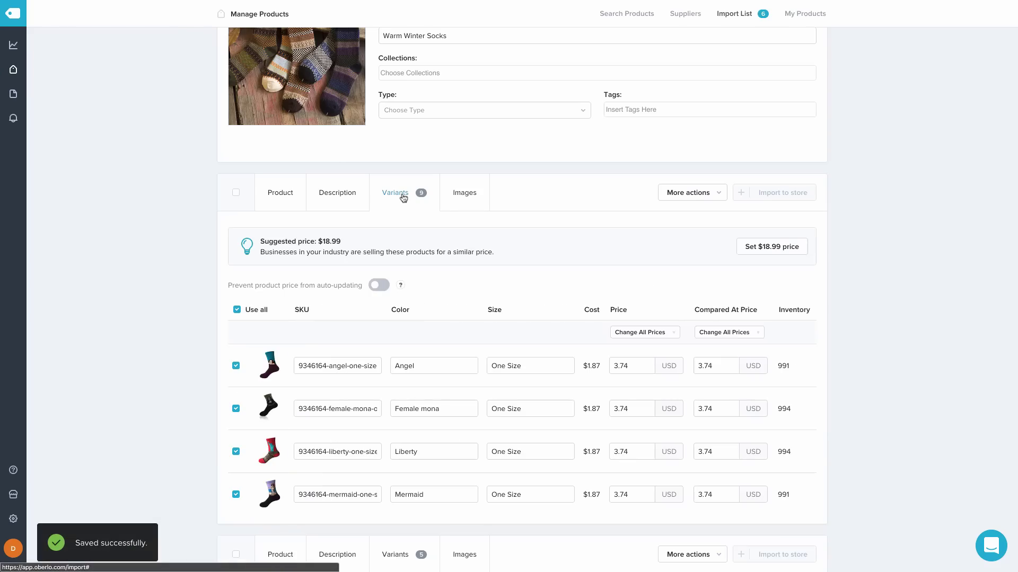
Untick the Liberty, Washington and Waves variants of the art socks
scroll(592, 403, down, 3)
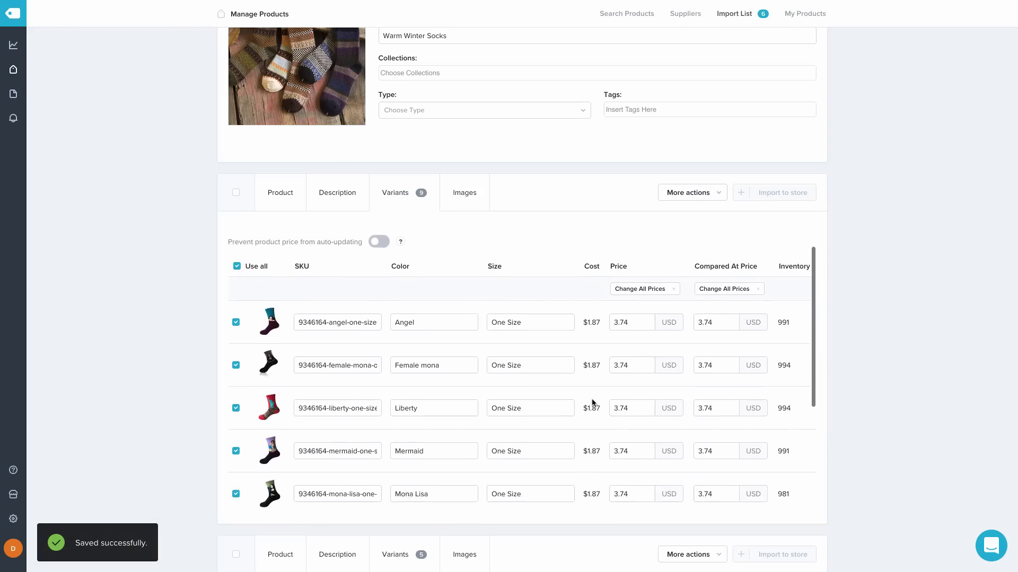
scroll(592, 403, down, 1)
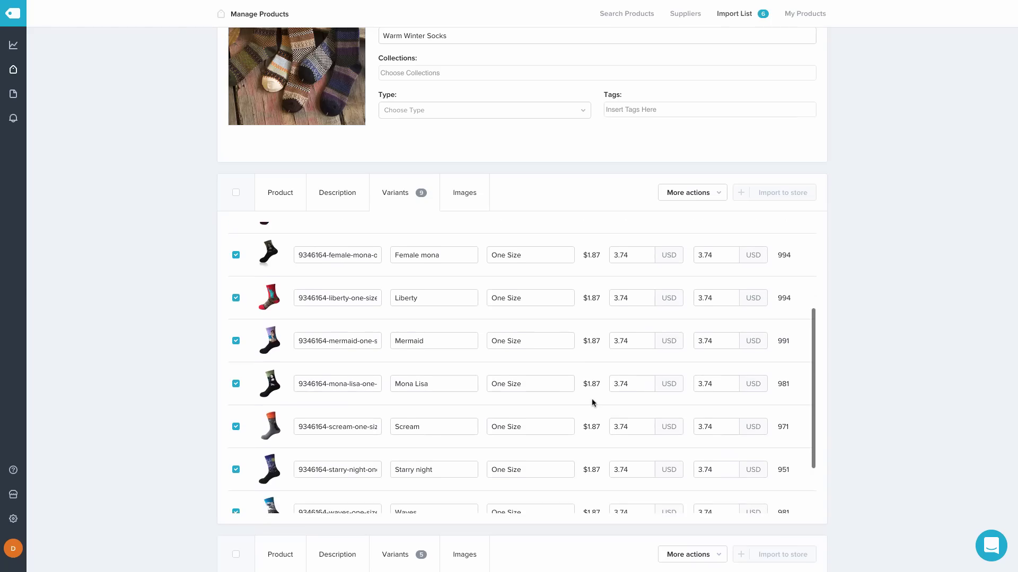
scroll(591, 402, down, 2)
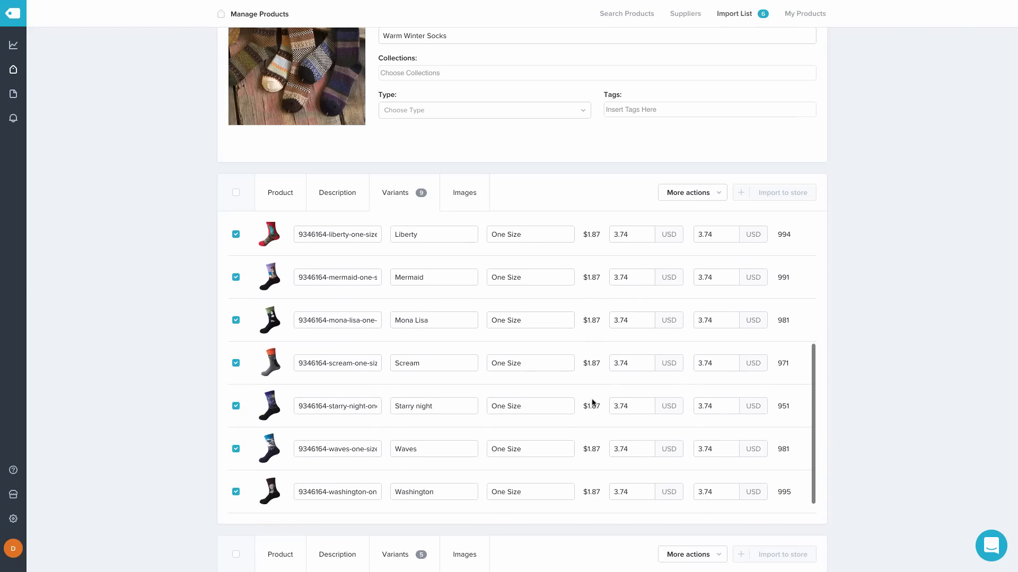
scroll(592, 403, up, 1)
scroll(592, 403, up, 4)
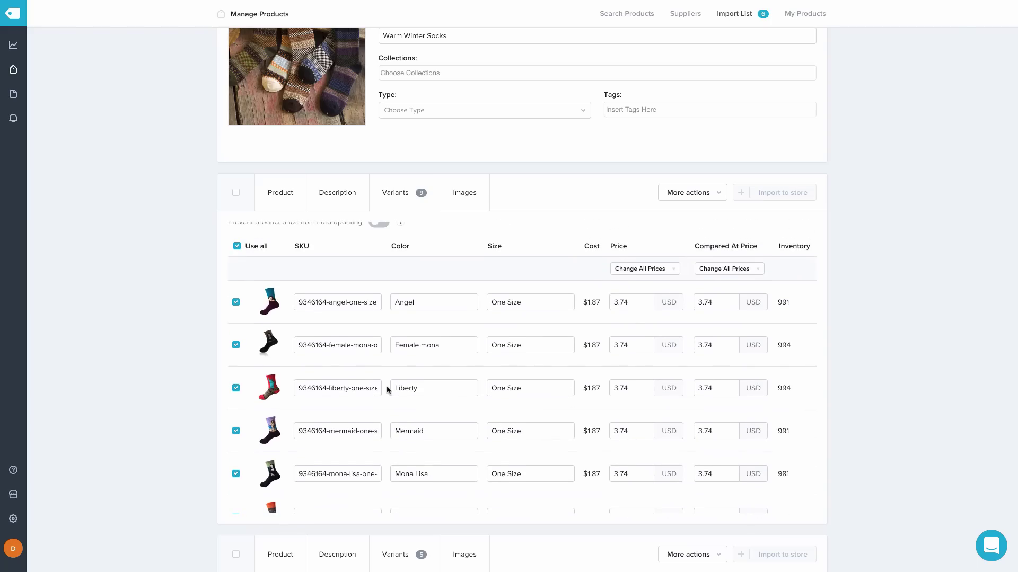
click(235, 390)
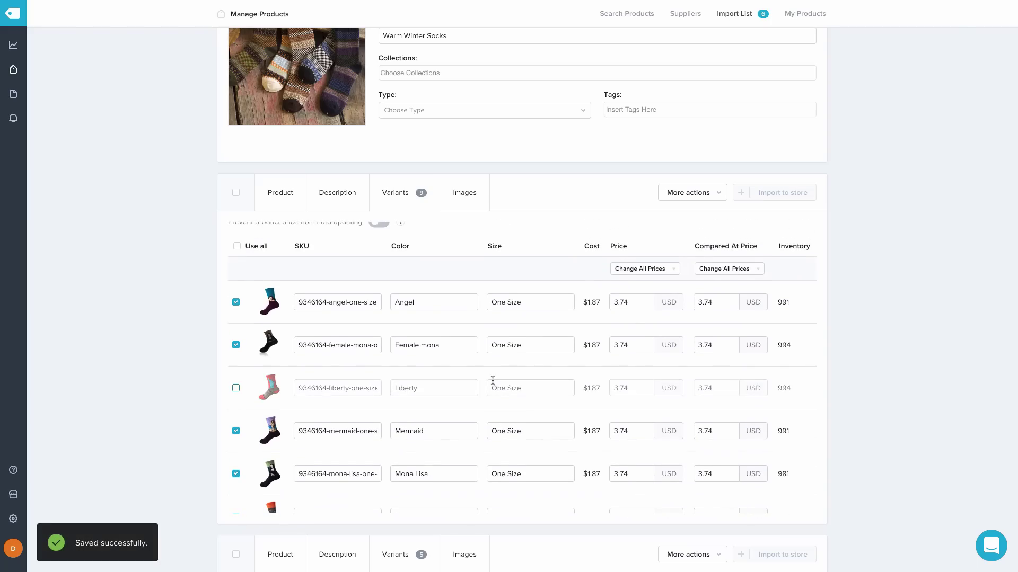
scroll(492, 380, down, 4)
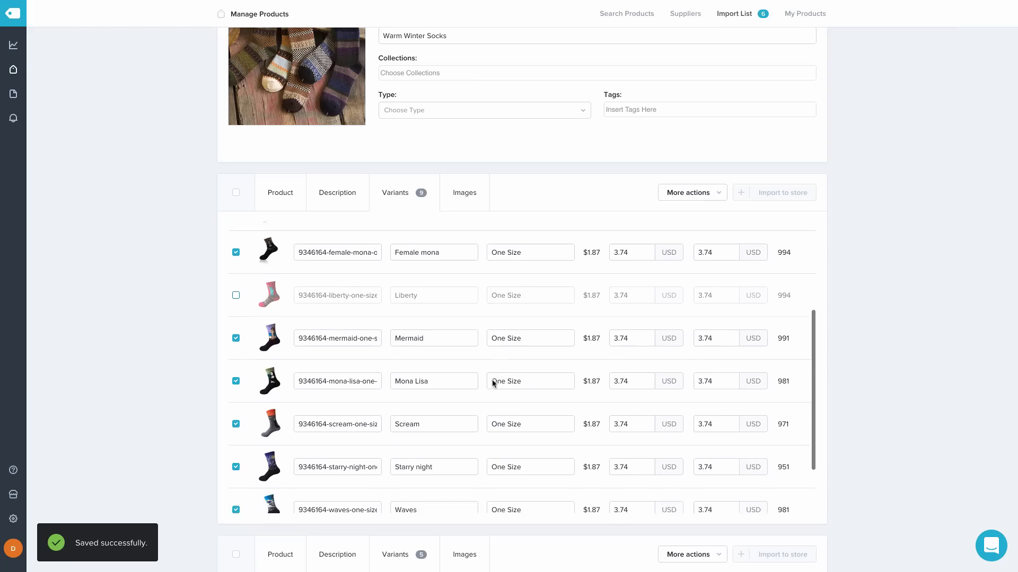
scroll(492, 380, down, 5)
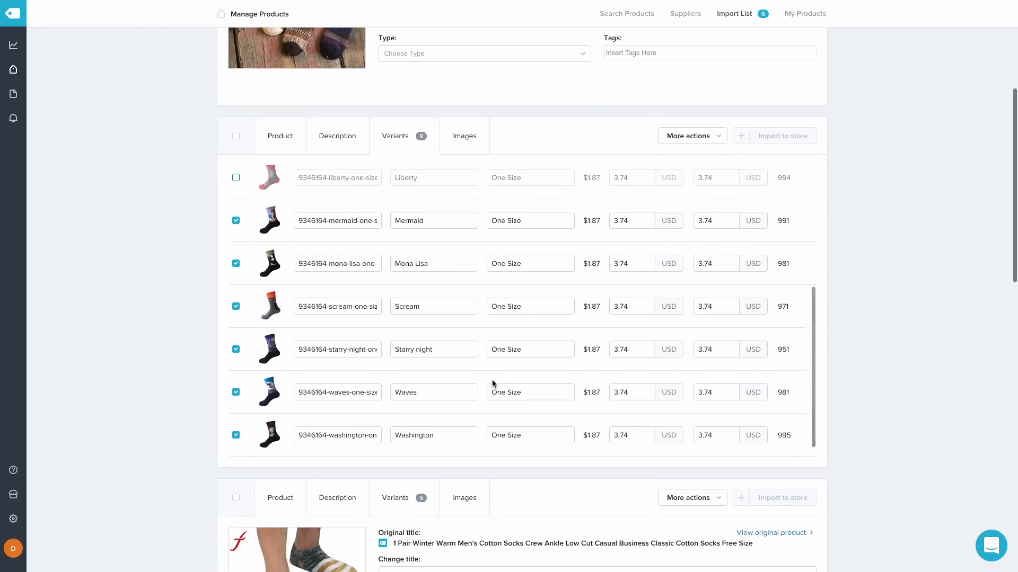
click(236, 435)
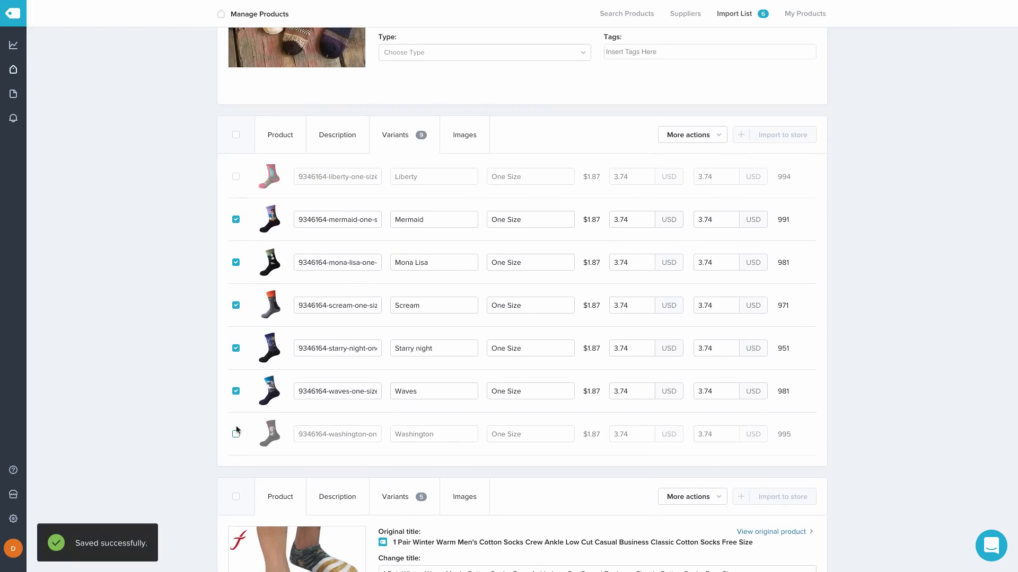
click(235, 391)
scroll(571, 345, up, 2)
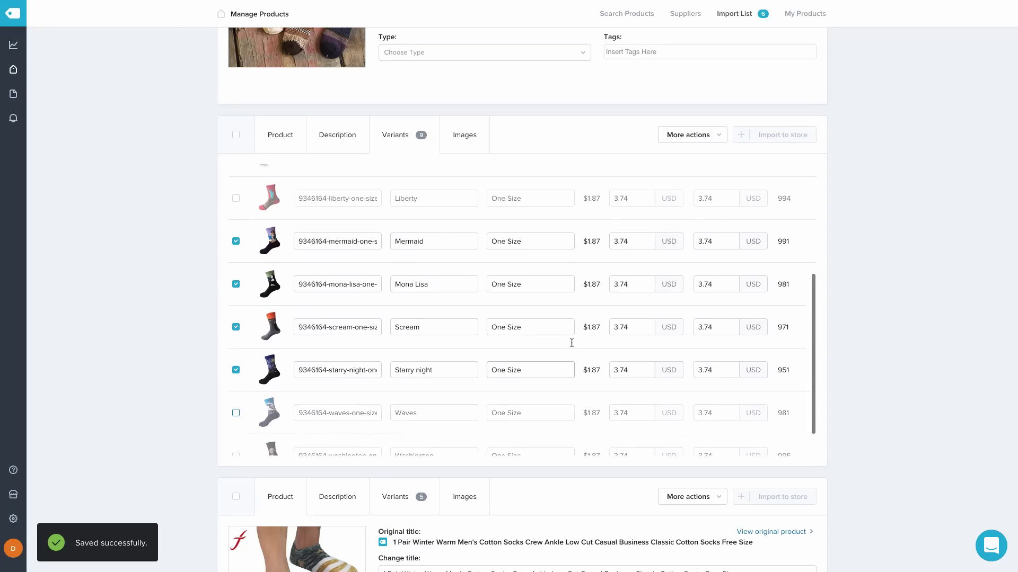
scroll(571, 343, up, 4)
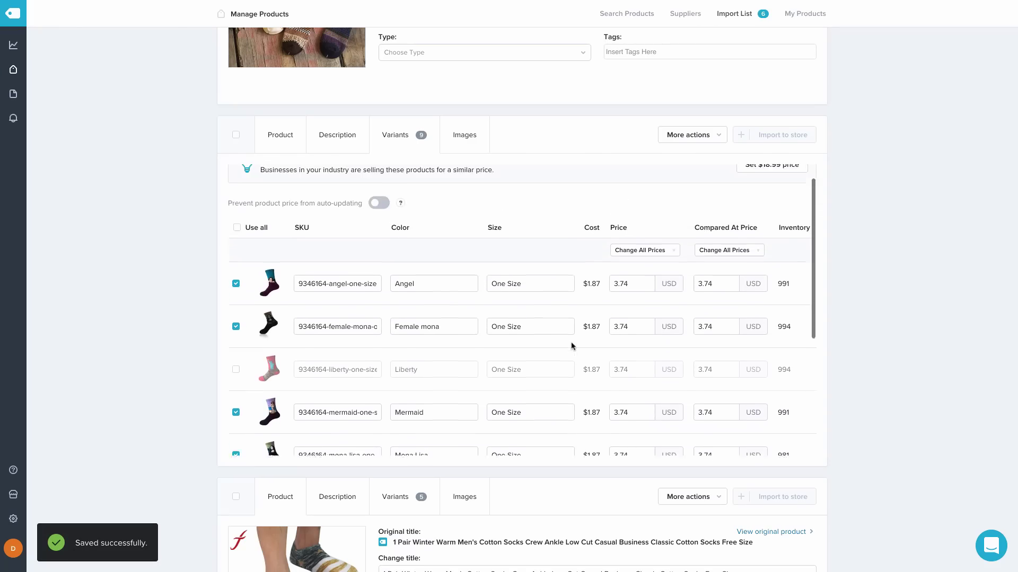
scroll(571, 343, up, 1)
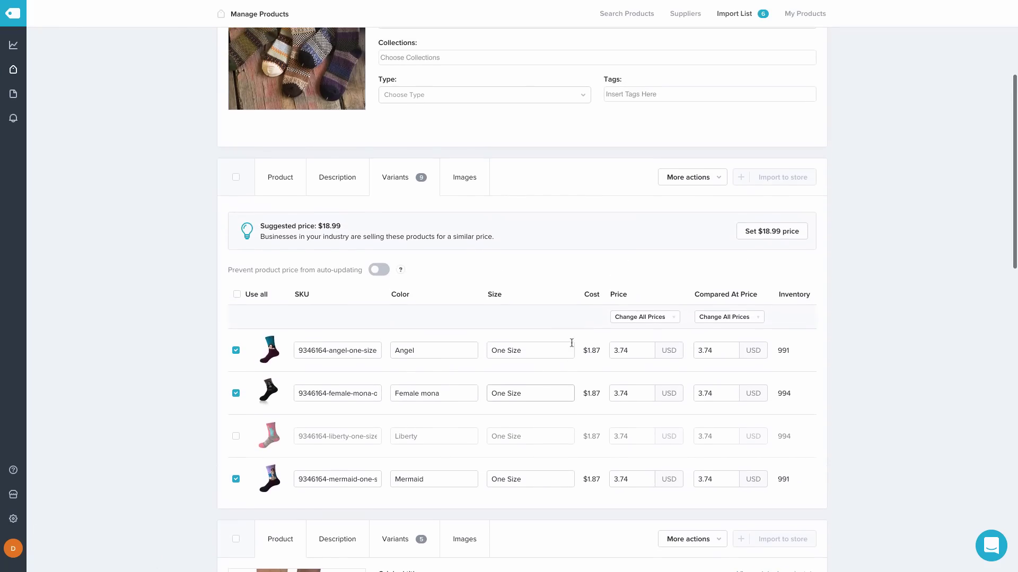
Untick the group photo plus the Great Wave, Statue of Liberty and Washington sock images
click(468, 180)
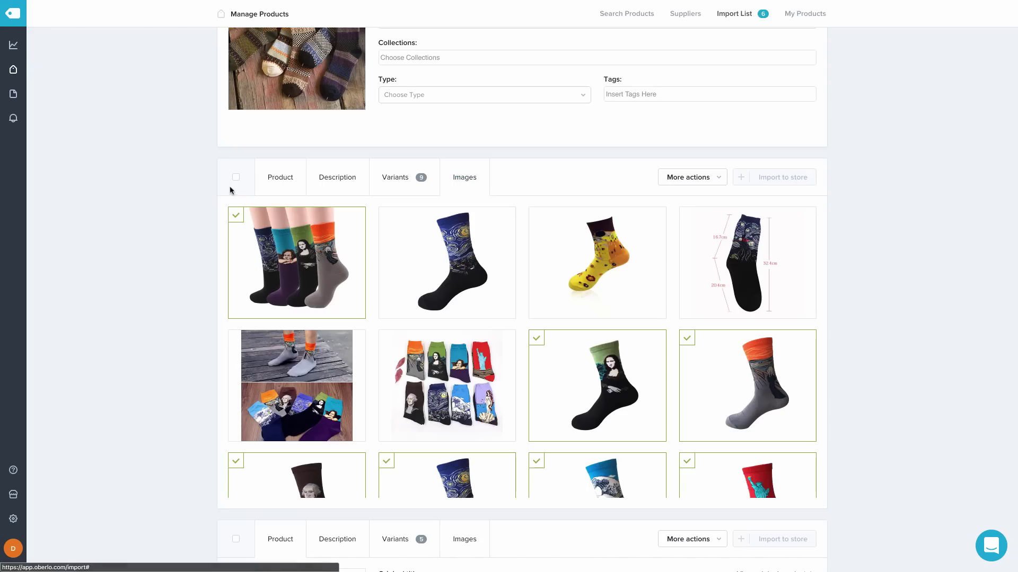
click(236, 220)
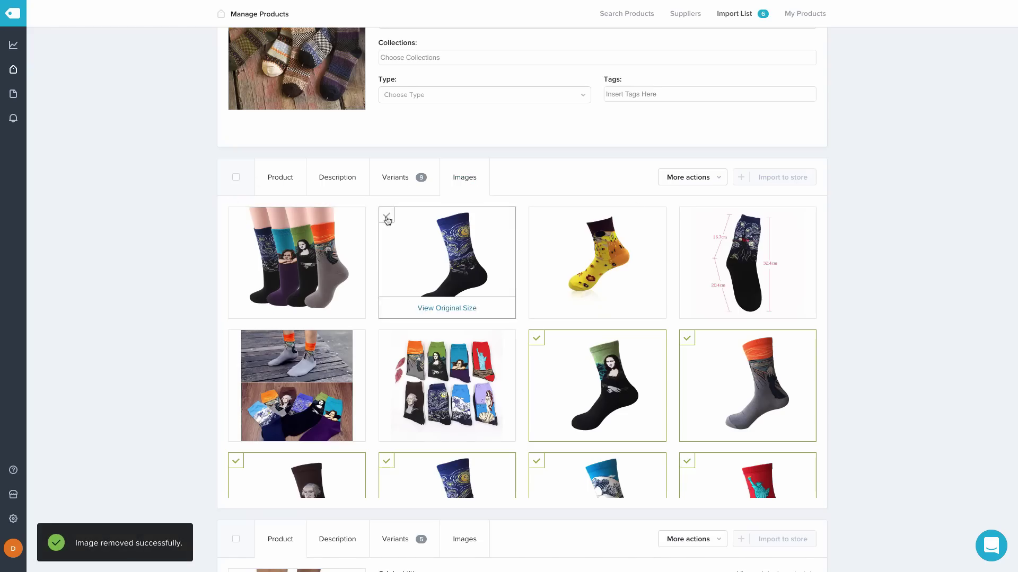
click(386, 217)
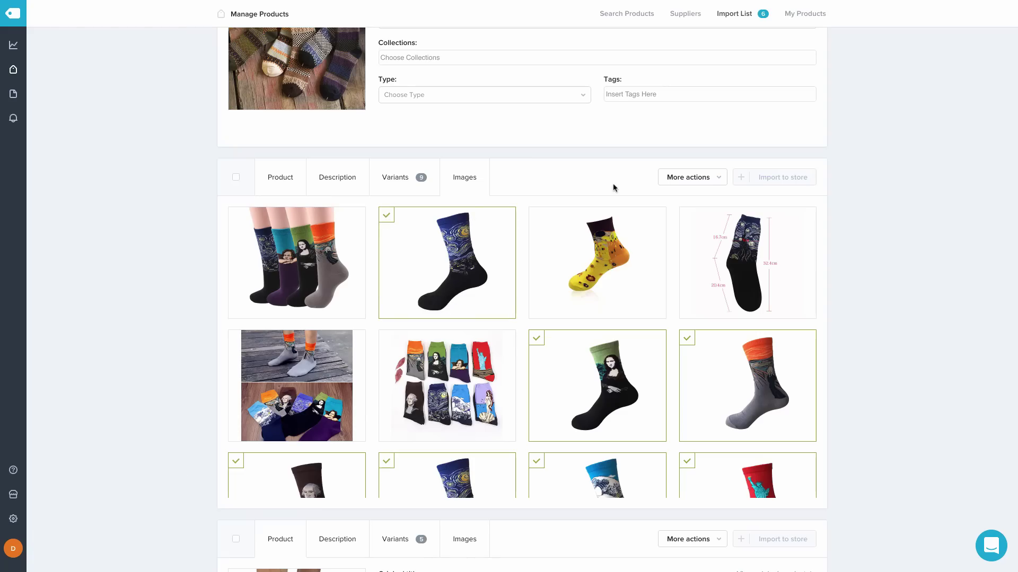
click(386, 217)
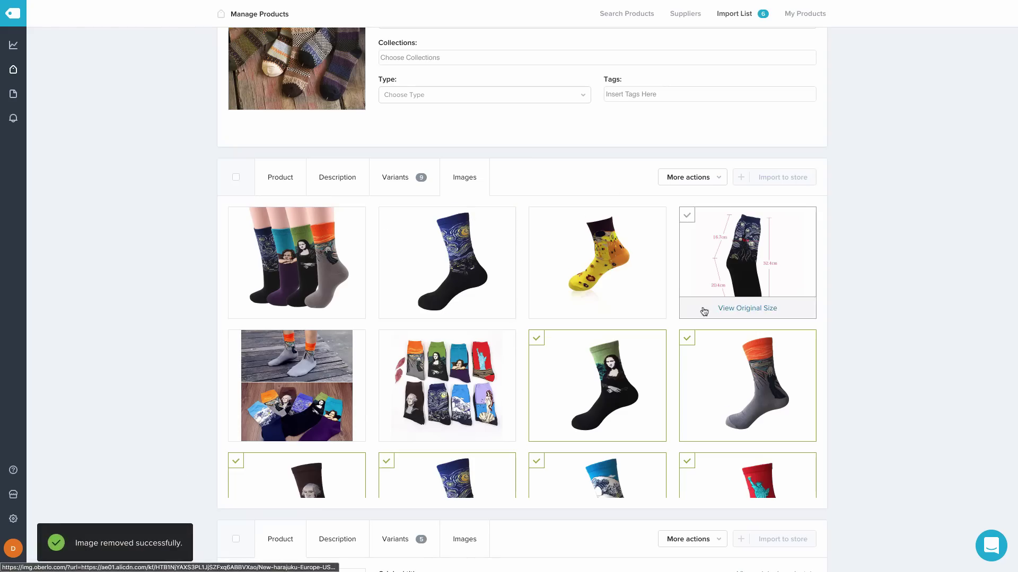
scroll(703, 313, down, 2)
scroll(704, 311, down, 1)
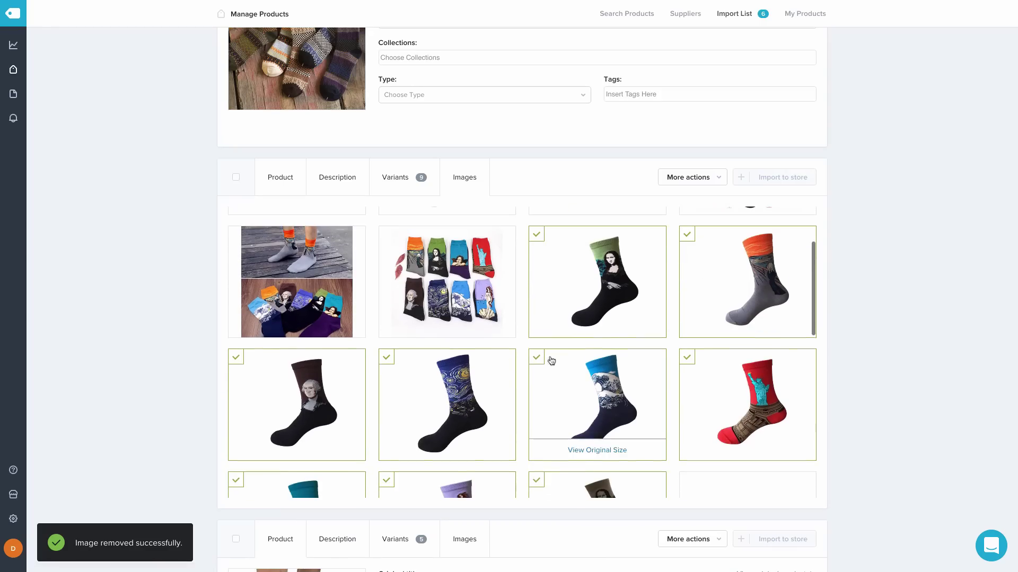
click(537, 358)
click(689, 360)
click(235, 359)
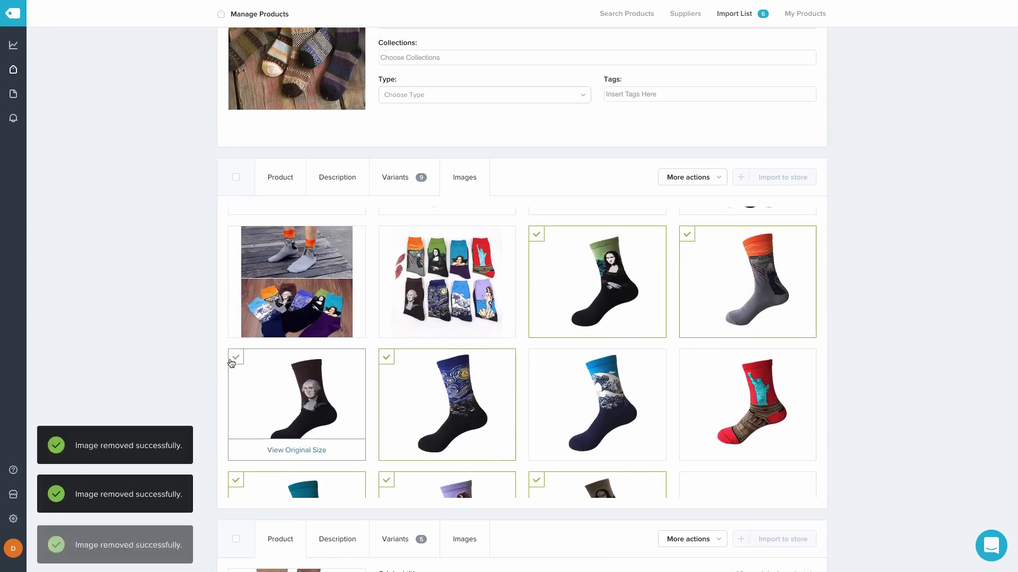
scroll(605, 392, down, 3)
scroll(607, 382, down, 3)
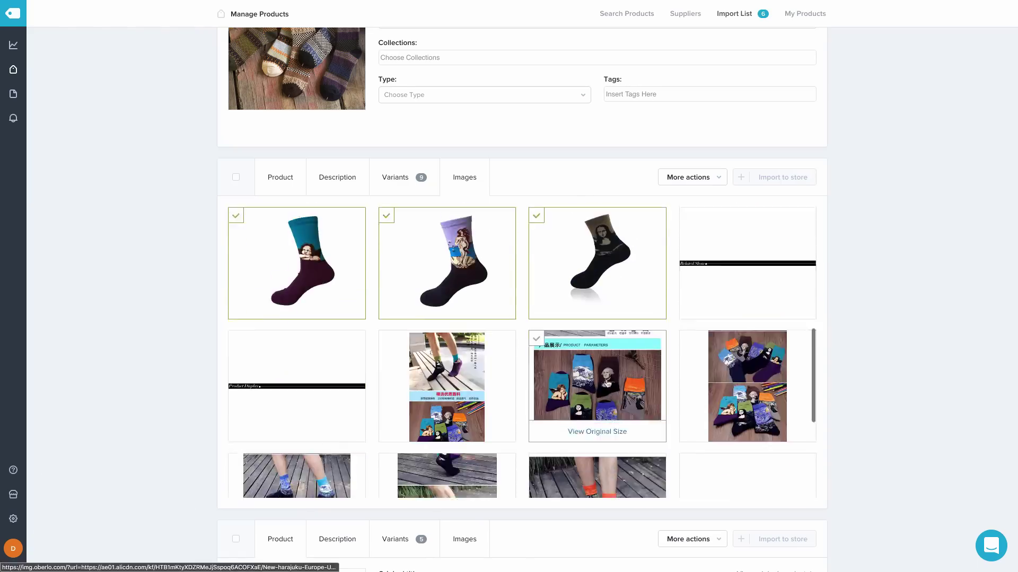
scroll(607, 382, up, 7)
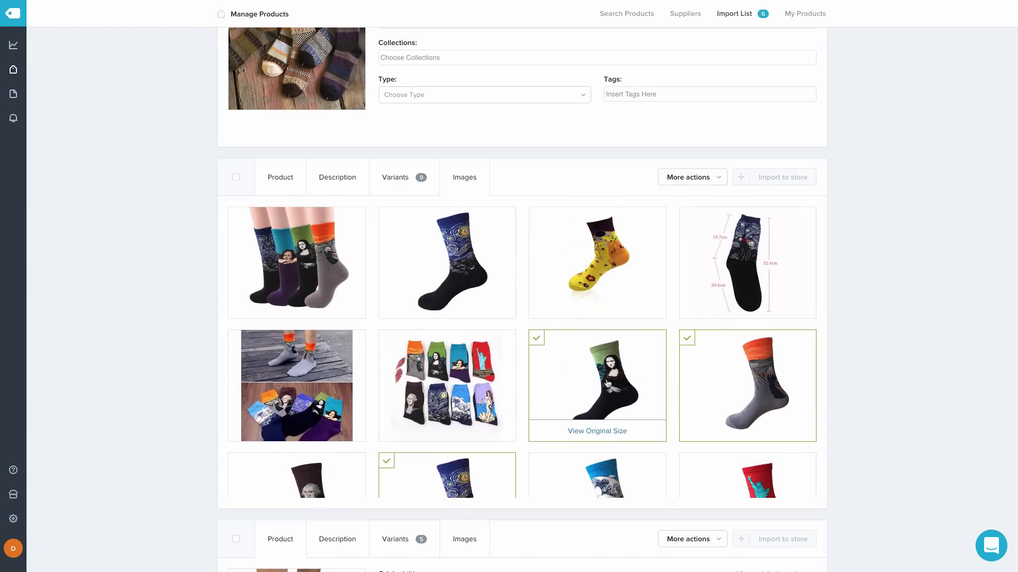
scroll(861, 344, up, 1)
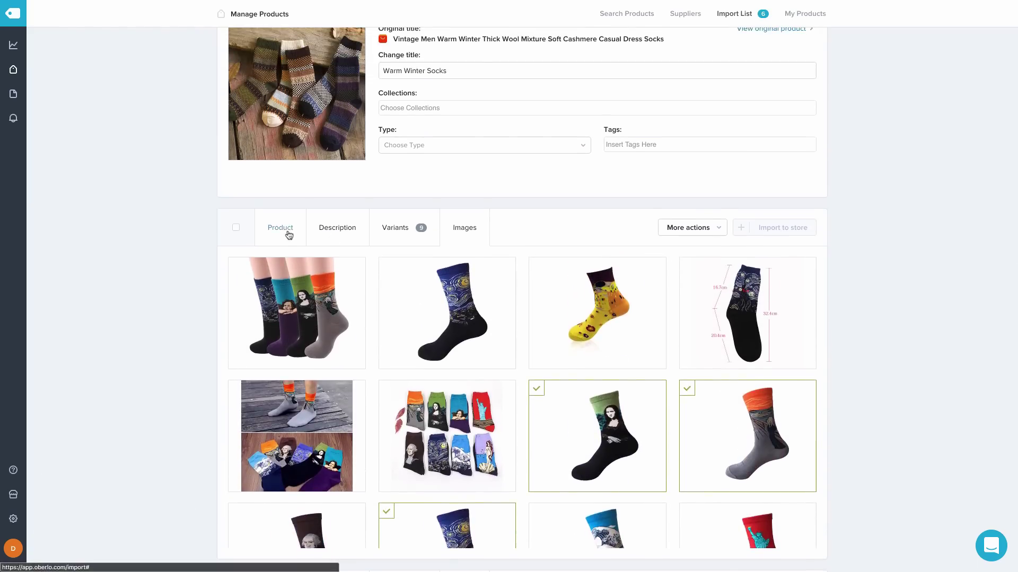
Retitle the low-cut ankle socks 'Warm Low-Cut Ankle Socks'
click(289, 235)
scroll(825, 305, down, 5)
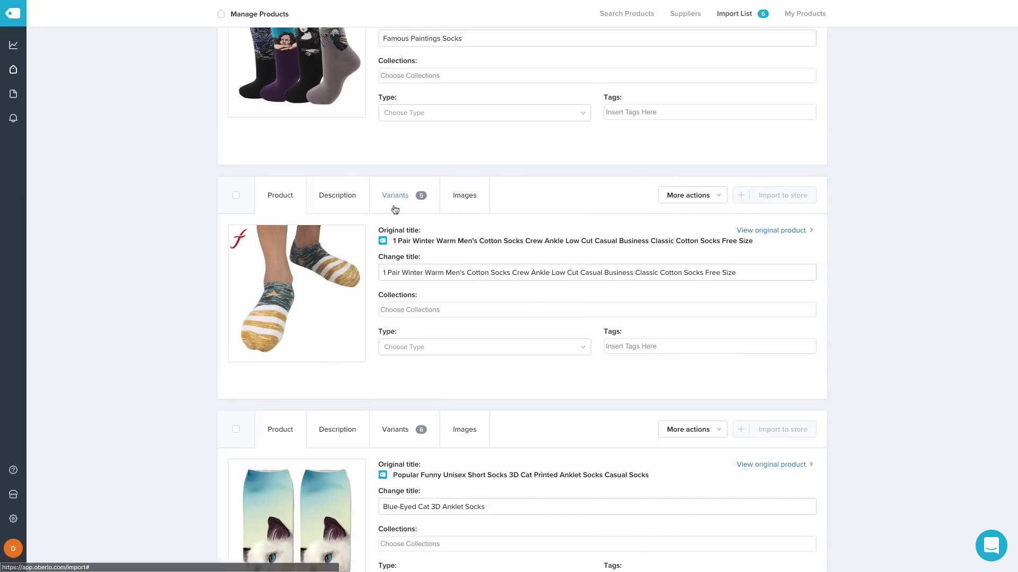
triple_click(581, 275)
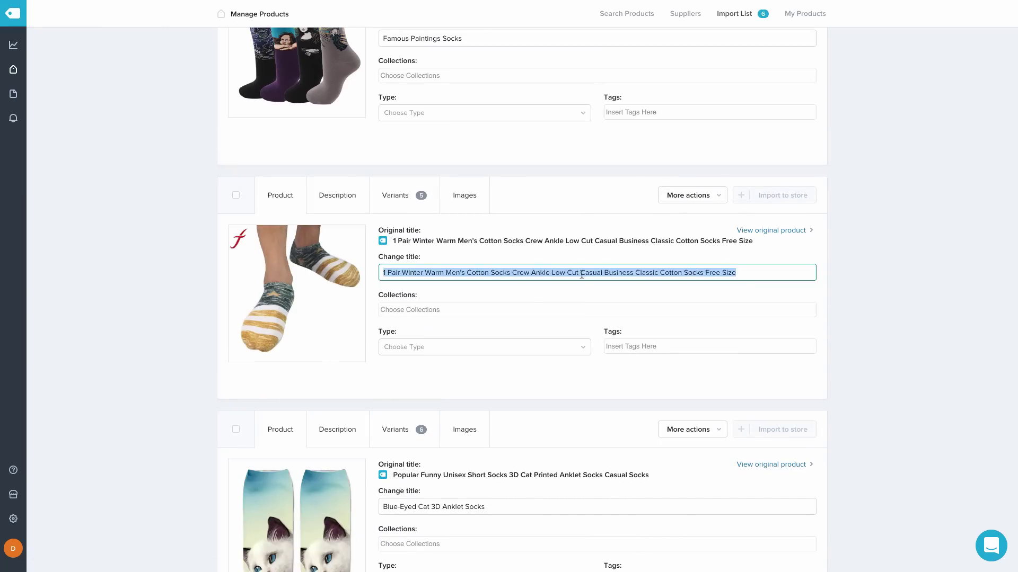
text(Warm Low-Cut Ankle Socks)
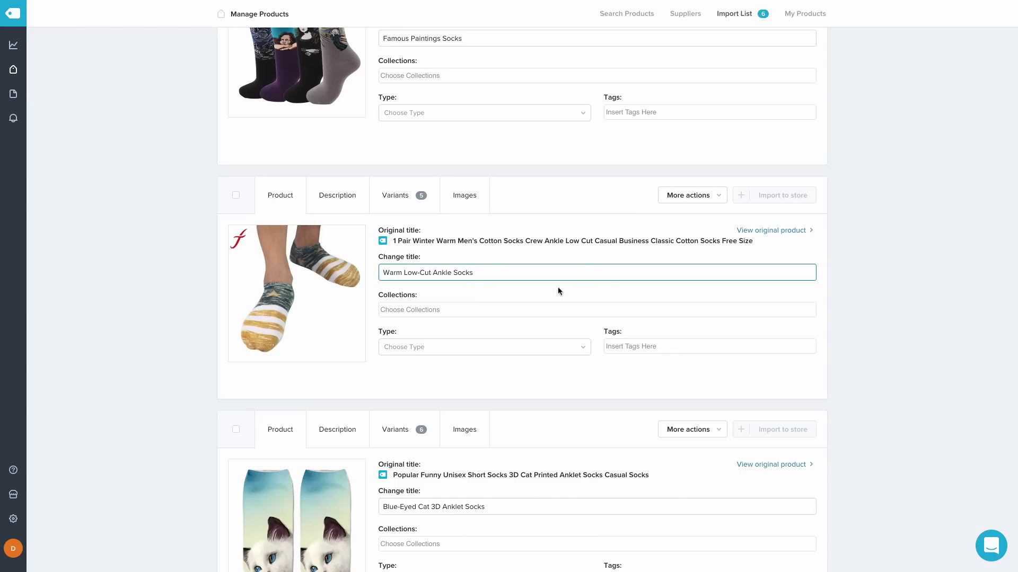
Replace the ankle socks' description with the pasted voice-search paragraphs
click(330, 194)
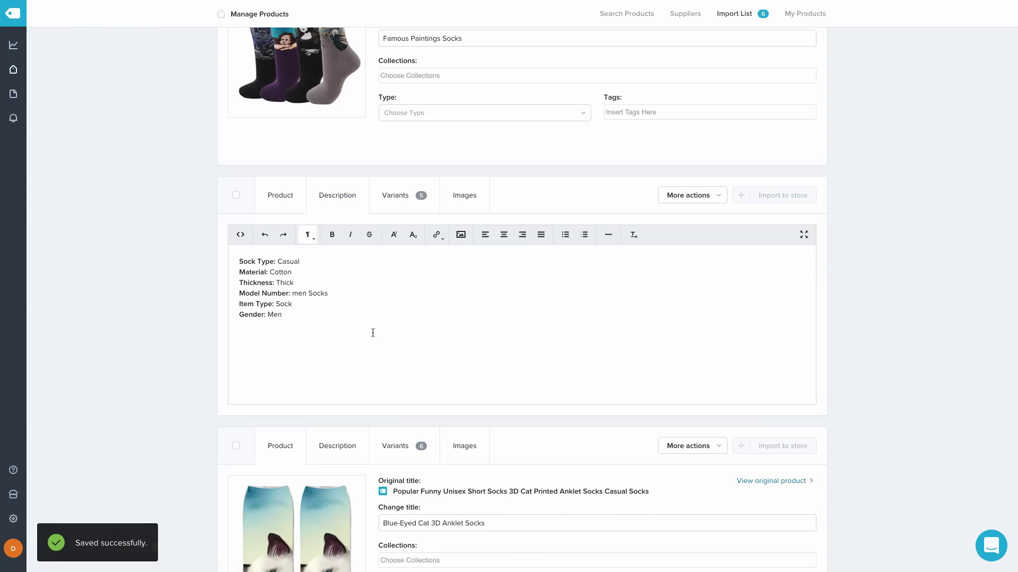
key(ctrl+a)
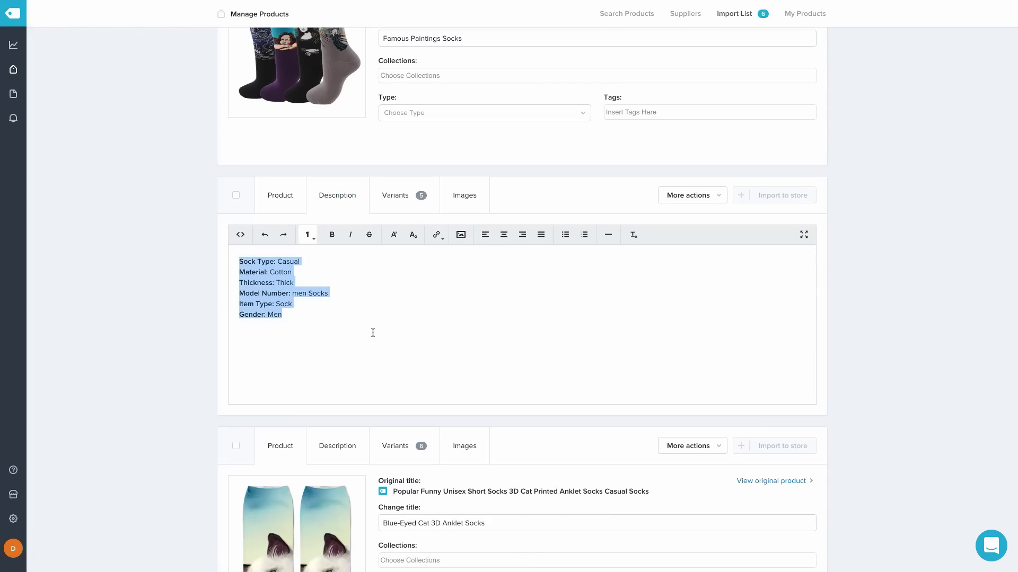
key(BackSpace)
key(ctrl+v)
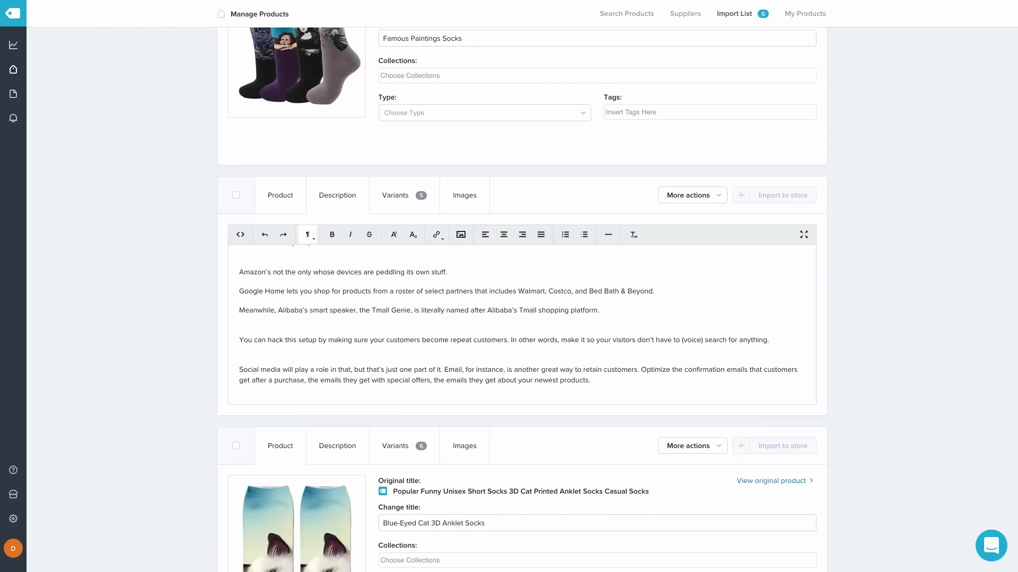
scroll(452, 313, up, 2)
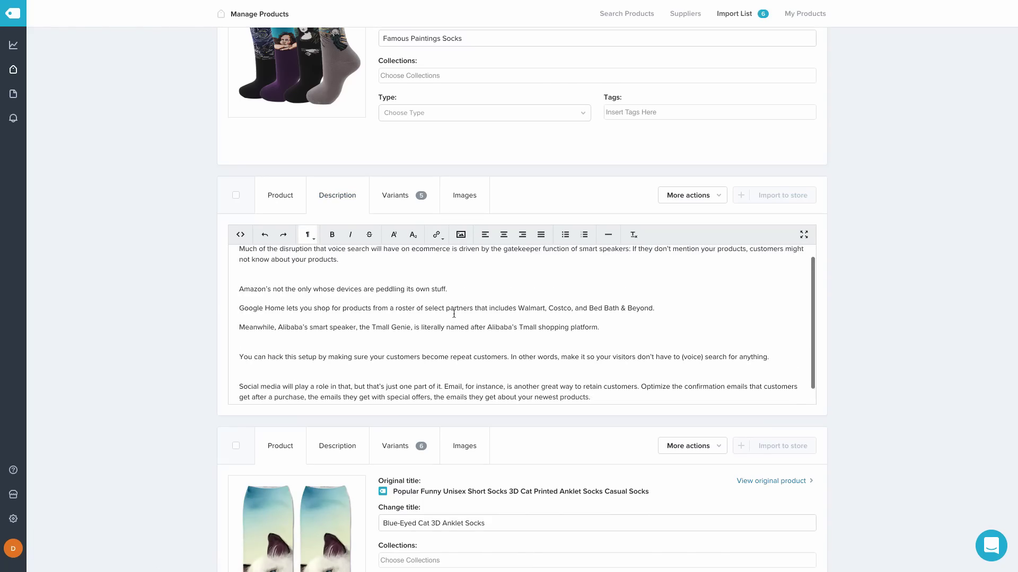
click(405, 204)
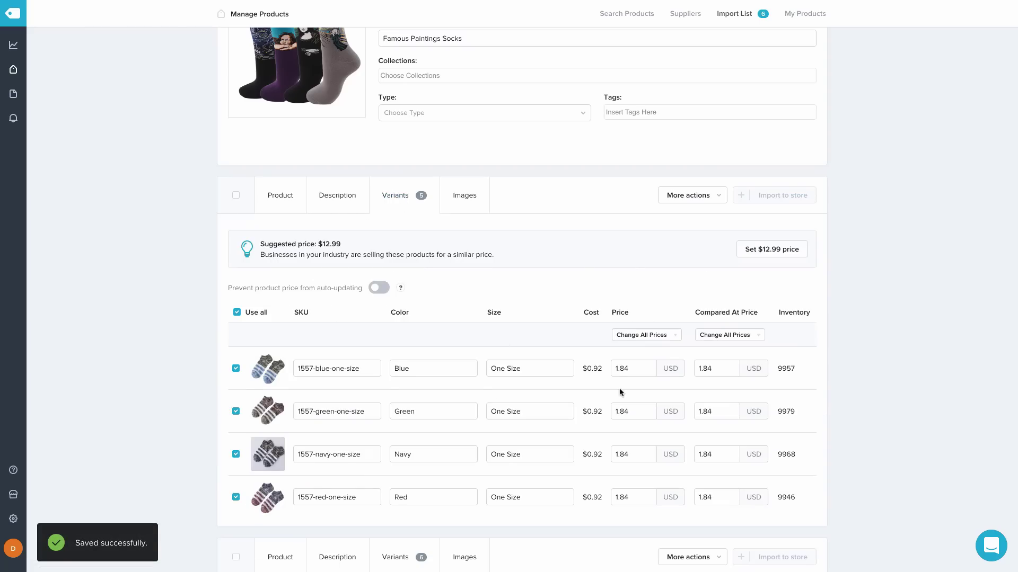
Untick the worn-on-foot photo with the red logo among the ankle socks' images
scroll(621, 392, down, 2)
scroll(620, 390, up, 2)
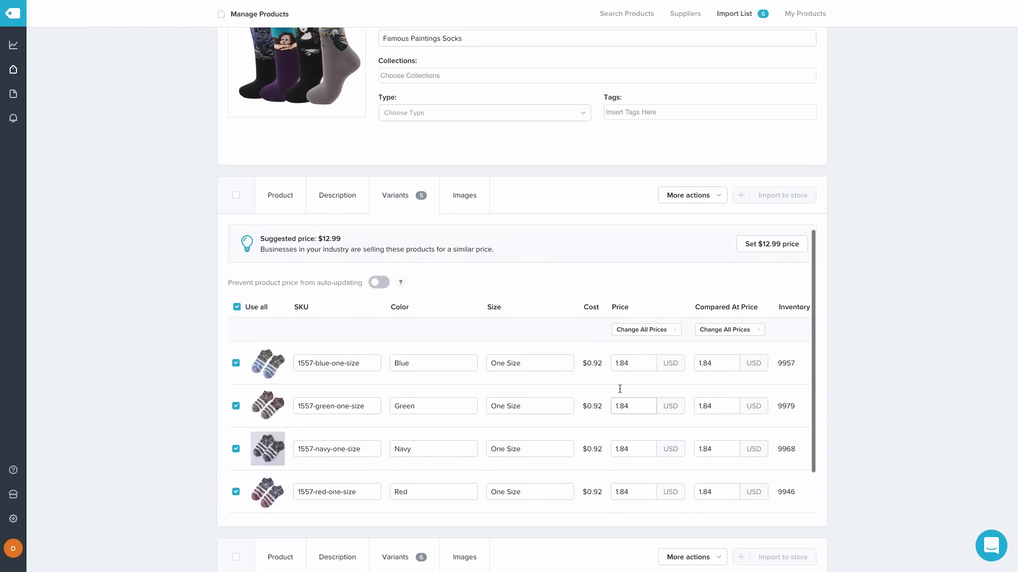
click(462, 194)
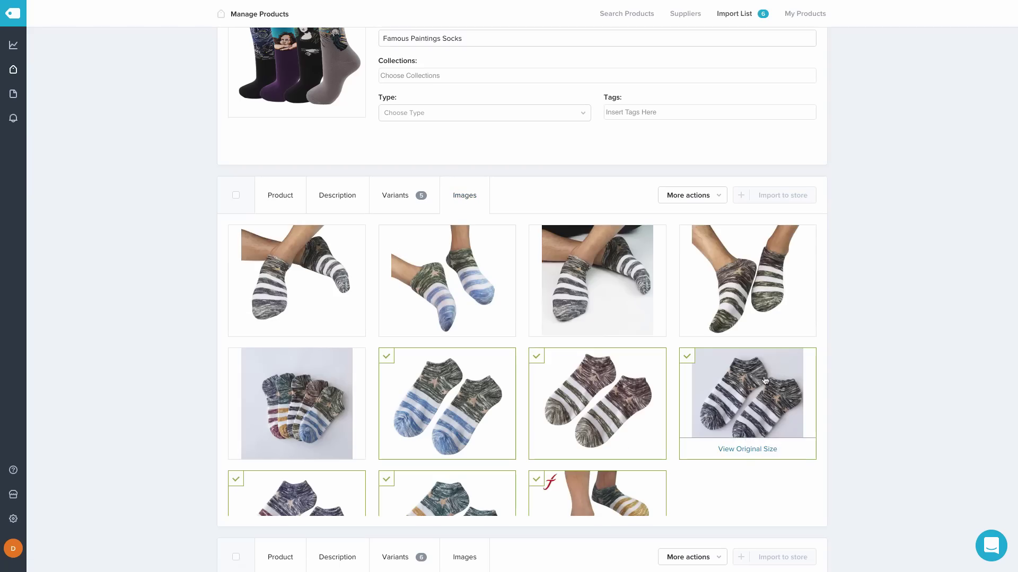
scroll(765, 380, down, 2)
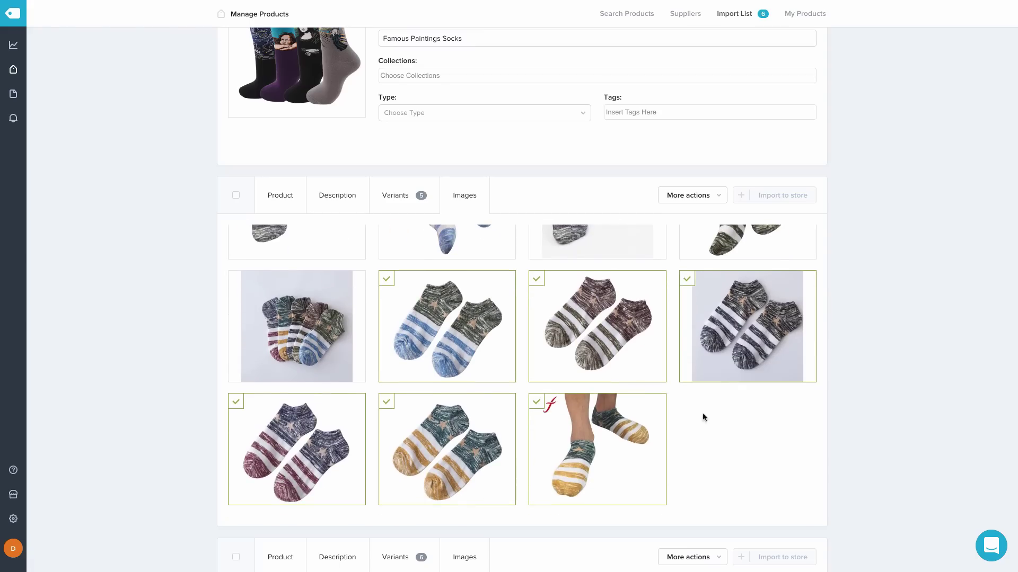
click(536, 401)
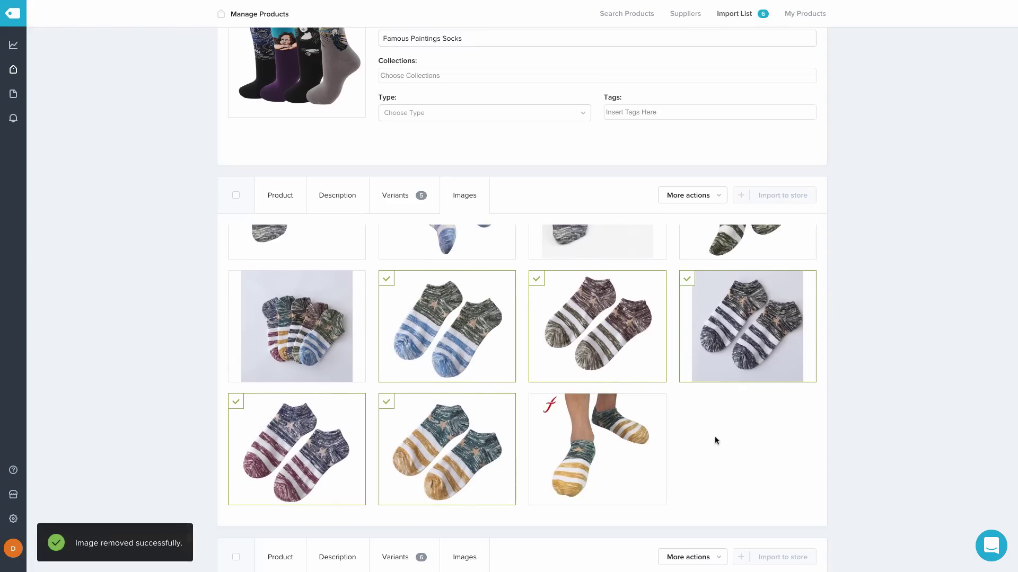
scroll(715, 441, up, 2)
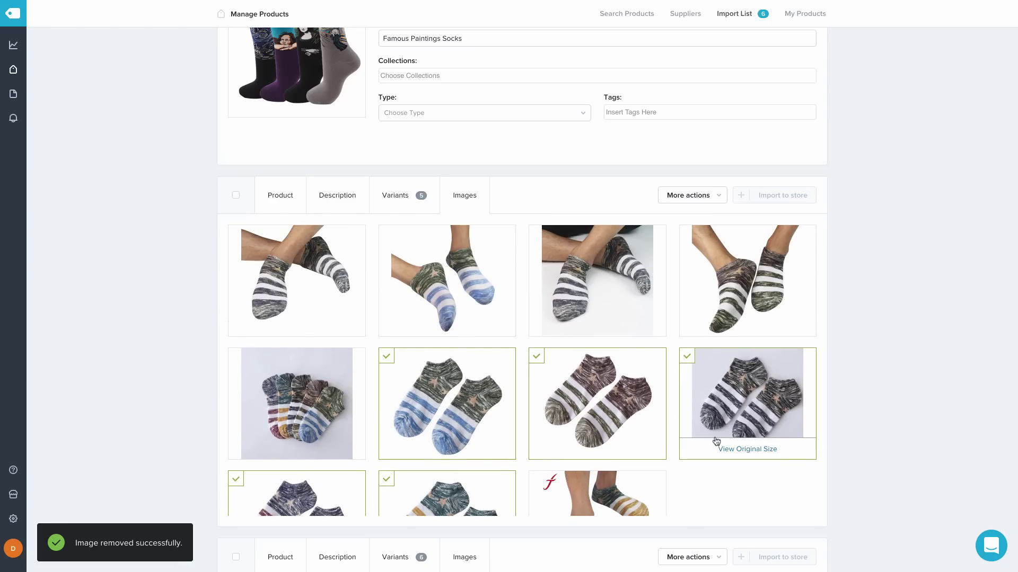
scroll(716, 441, up, 1)
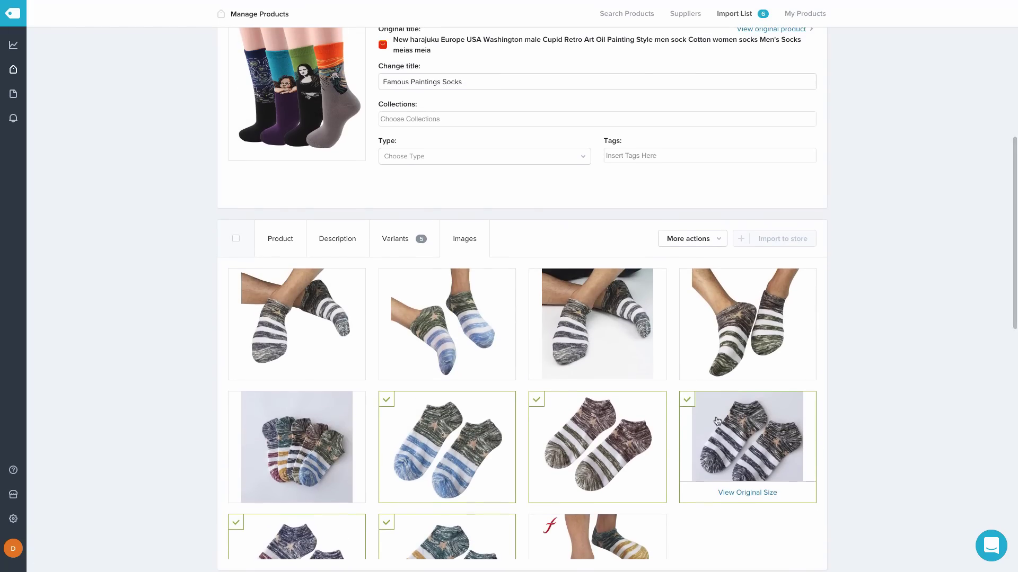
Return the ankle socks card to product details and view Warm Winter Socks variant prices
click(279, 240)
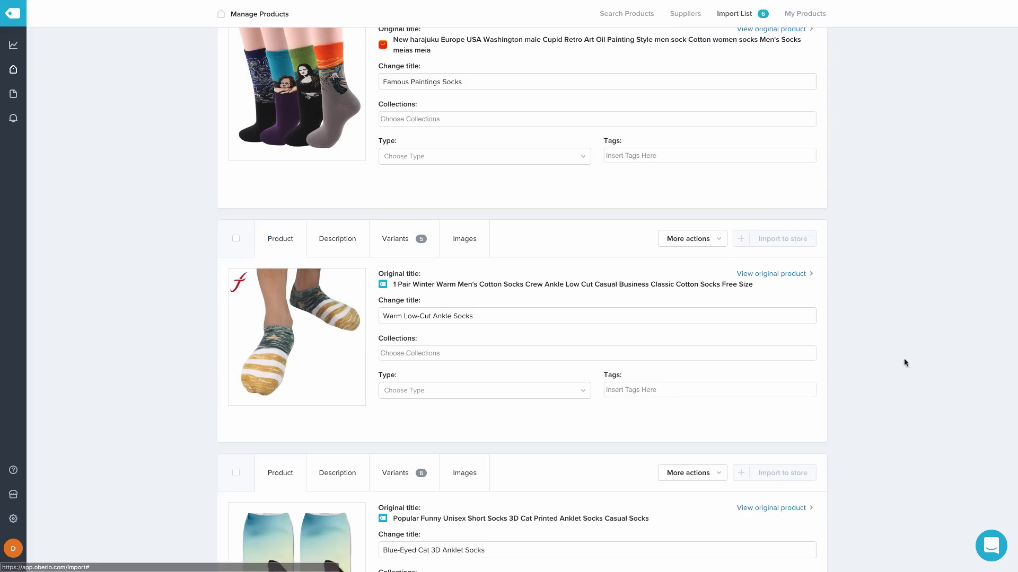
scroll(933, 345, up, 5)
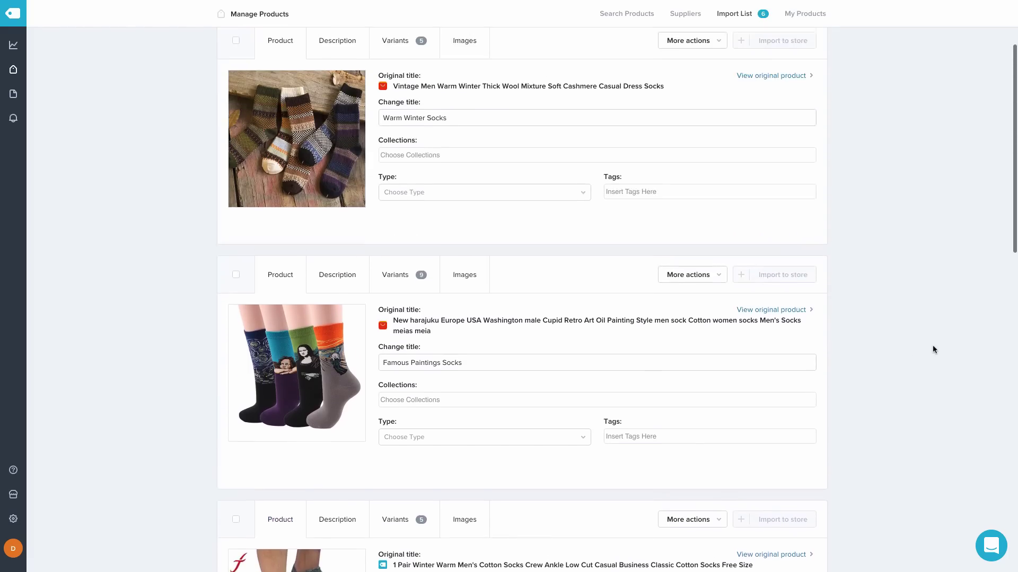
scroll(933, 345, up, 2)
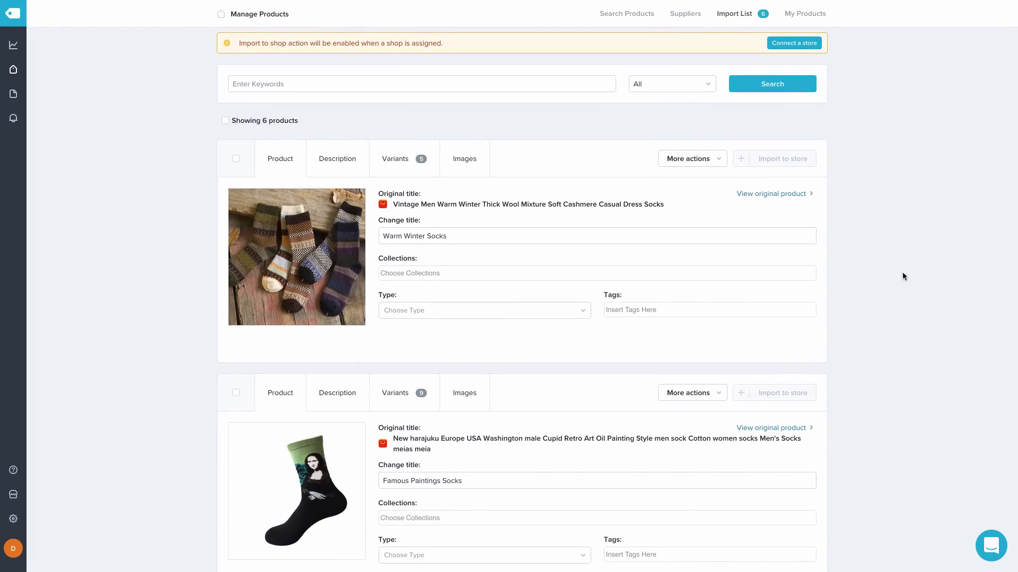
click(396, 161)
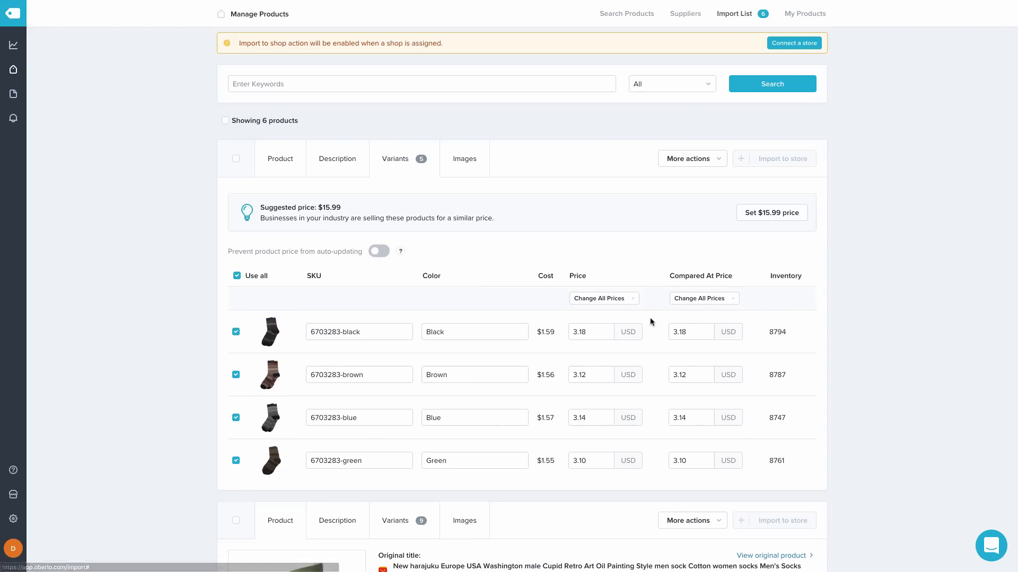
Check the Famous Paintings Socks variants and the Angel compared-at price, then open Oberlo settings
scroll(652, 322, down, 1)
scroll(652, 322, down, 2)
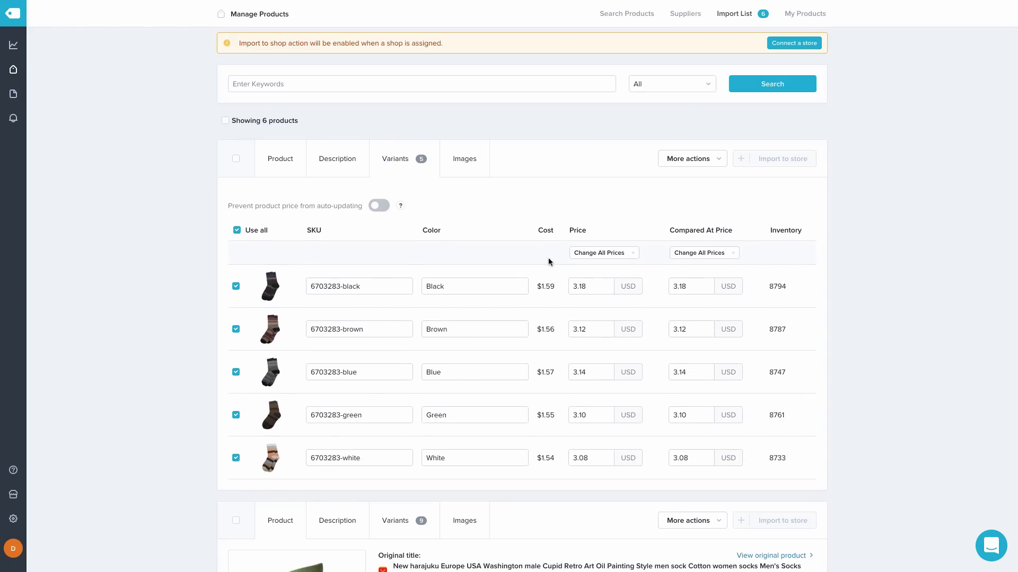
scroll(548, 262, down, 6)
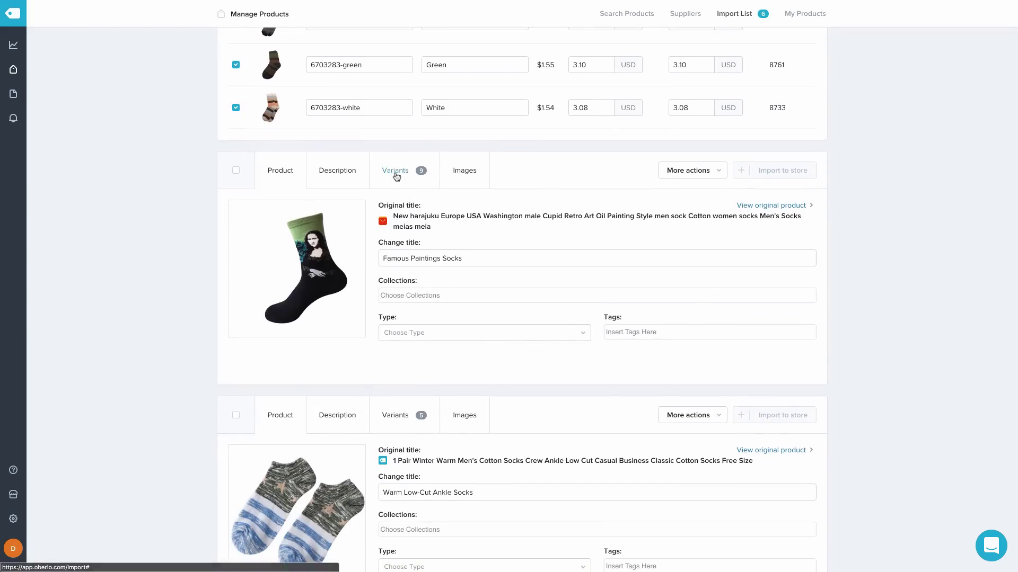
click(396, 175)
click(735, 339)
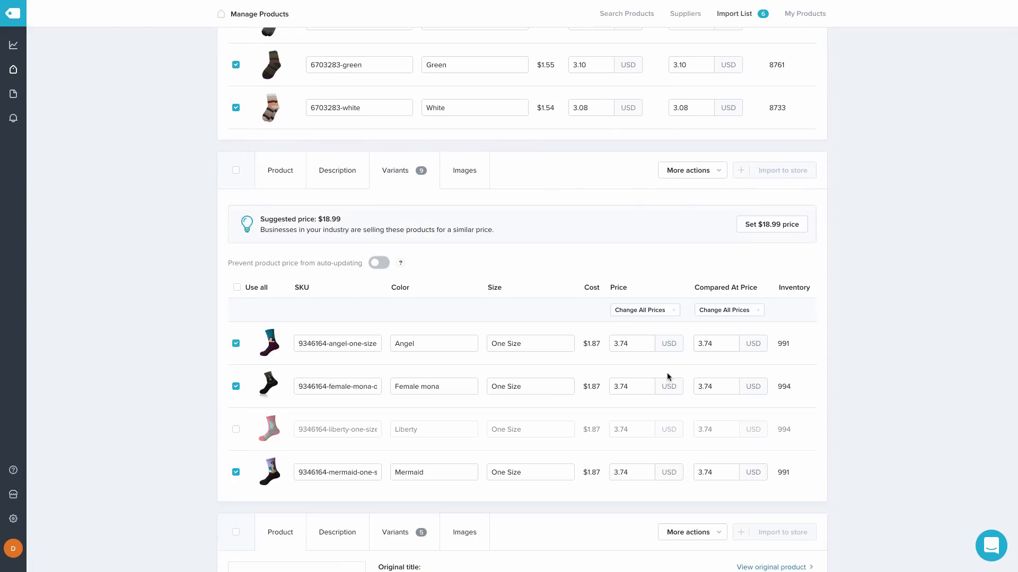
scroll(669, 376, up, 7)
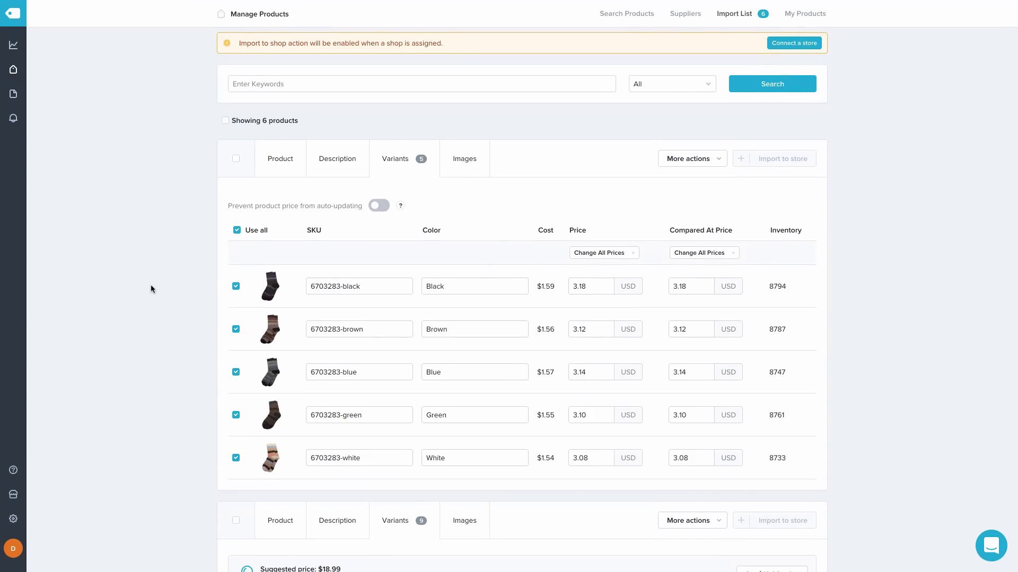
scroll(151, 286, down, 1)
click(14, 519)
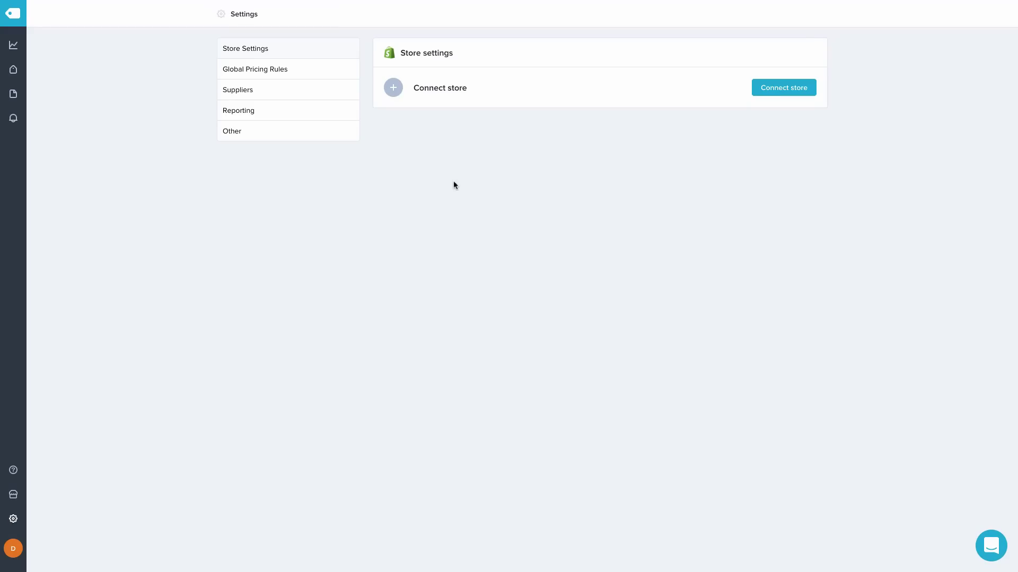
In Global Pricing Rules, try multipliers 5 and 10, then keep product price at cost × 2
click(311, 74)
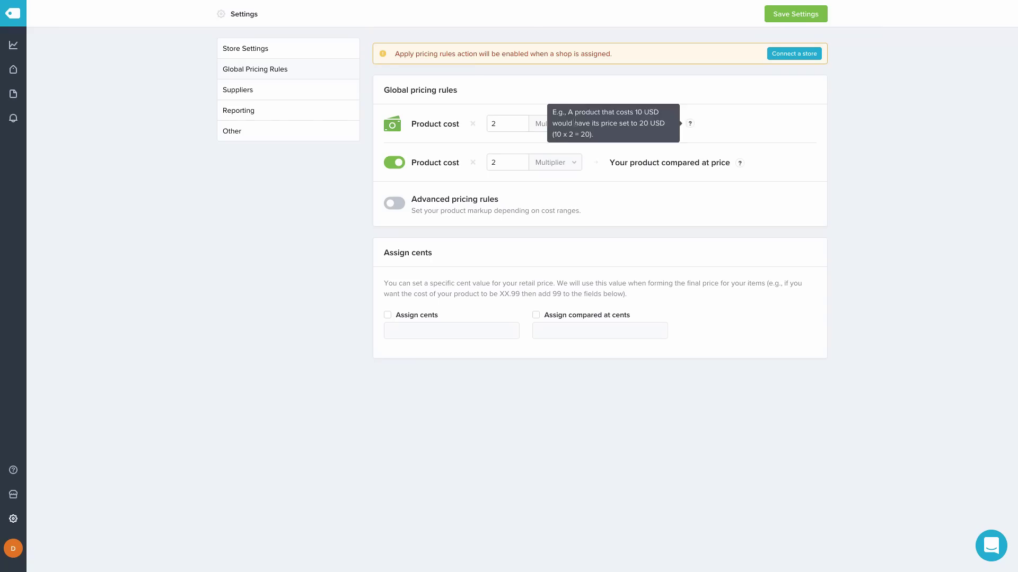
click(498, 126)
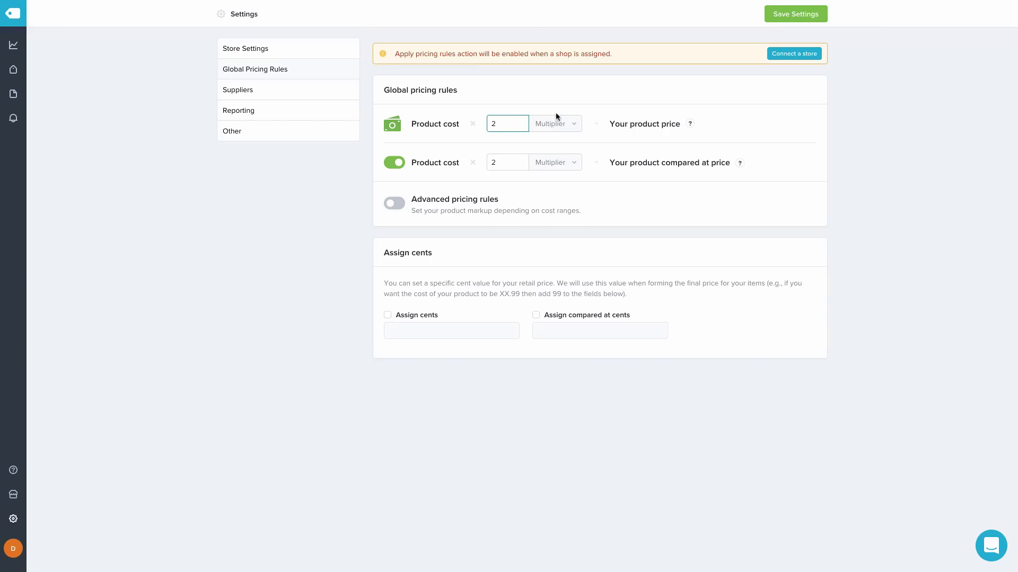
key(BackSpace)
text(5)
key(BackSpace)
text(10)
key(BackSpace)
key(BackSpace)
text(2)
click(555, 125)
click(555, 125)
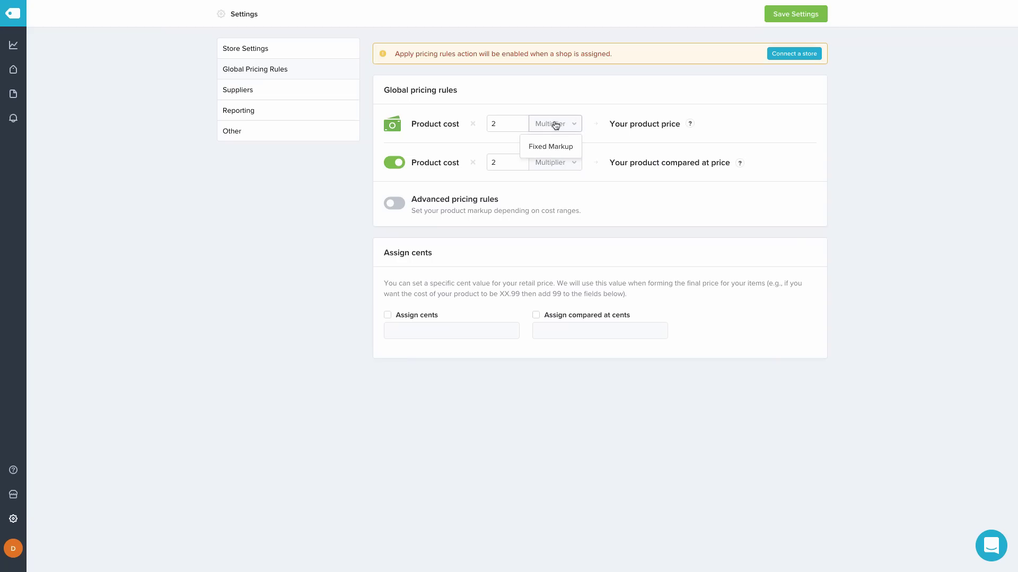
click(557, 147)
click(499, 123)
double_click(503, 125)
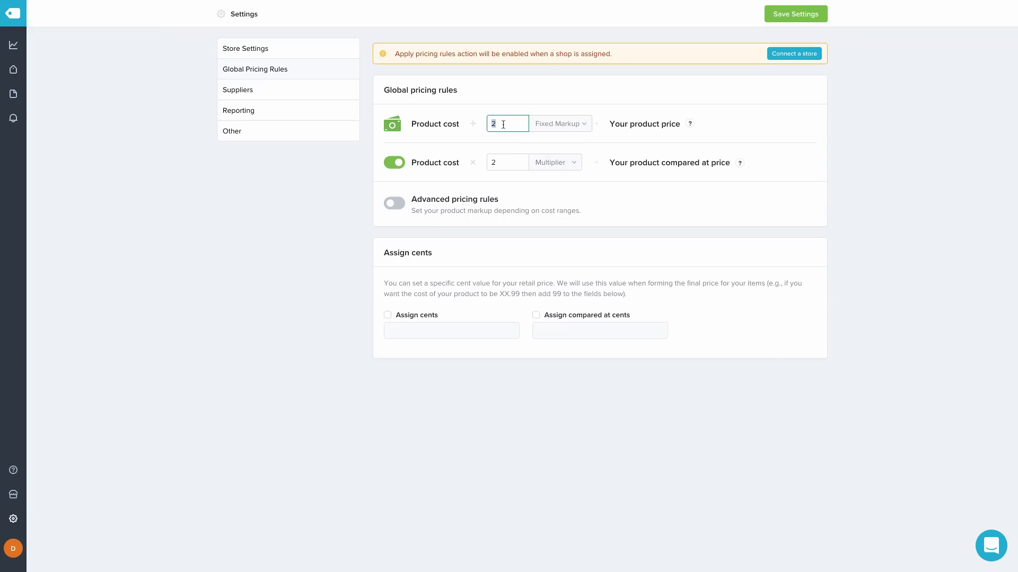
text(5)
key(BackSpace)
text(15)
key(BackSpace)
key(BackSpace)
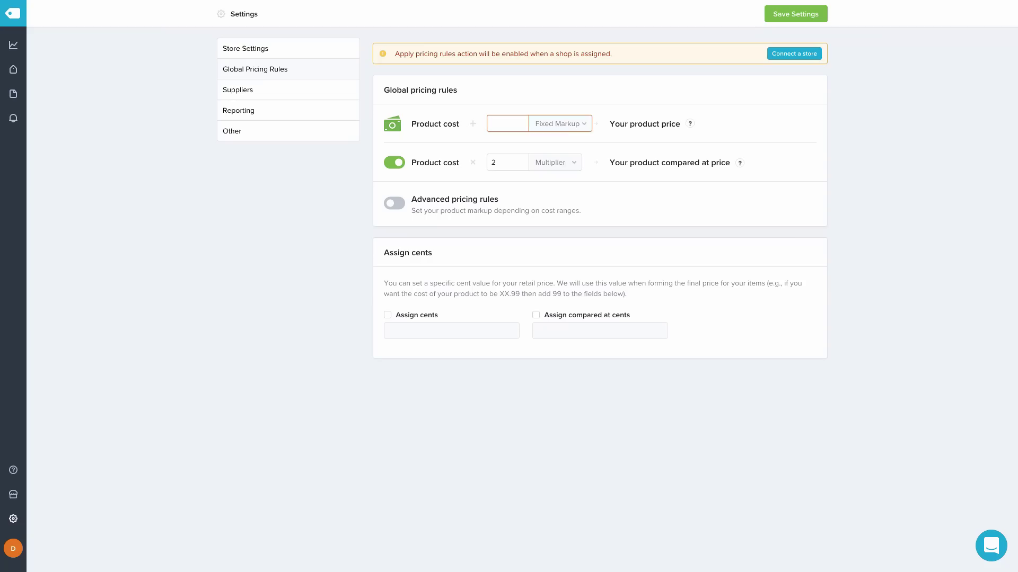
text(2)
click(553, 127)
click(553, 147)
click(503, 162)
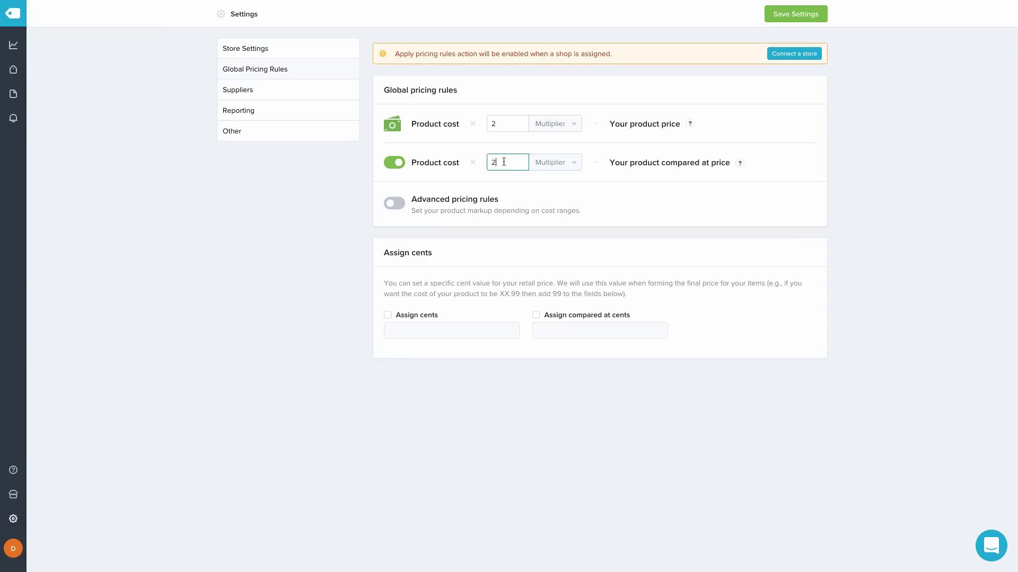
Try 3.5 as the compared-at multiplier, restore 2, then switch compared-at pricing off
key(BackSpace)
text(3.5)
key(BackSpace)
key(BackSpace)
key(BackSpace)
text(2)
click(397, 166)
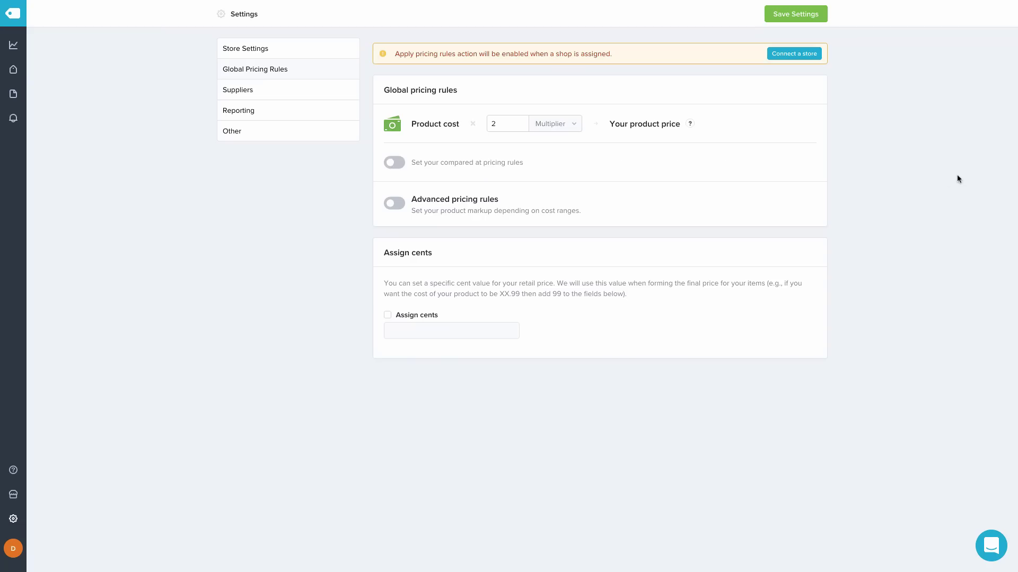
click(398, 206)
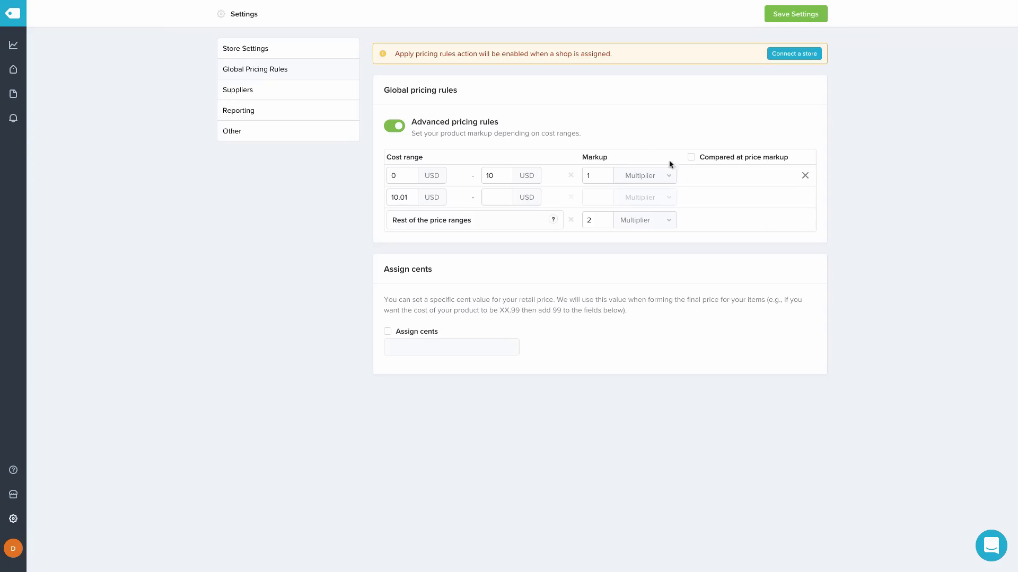
click(639, 178)
click(642, 201)
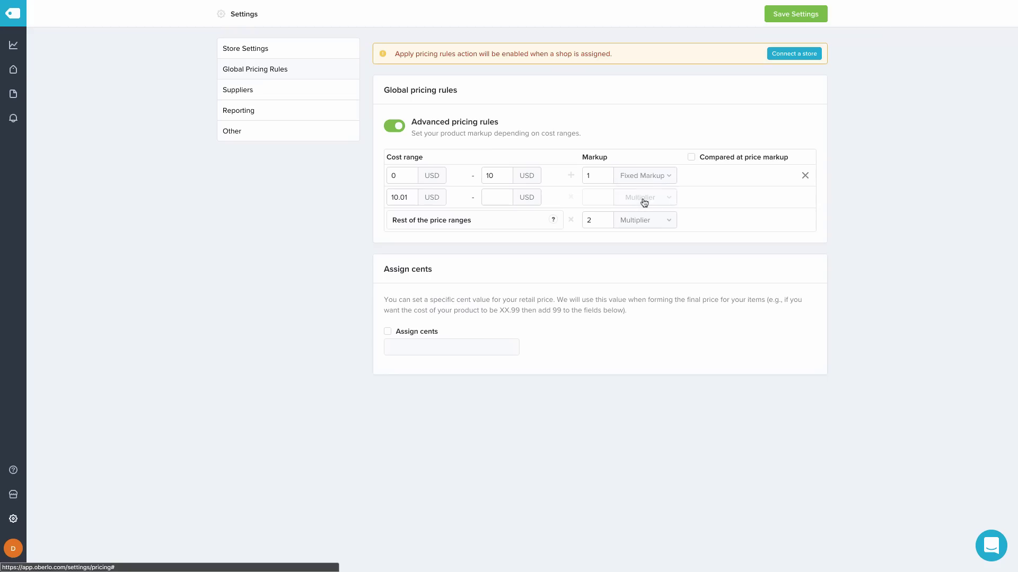
click(596, 172)
key(BackSpace)
text(4)
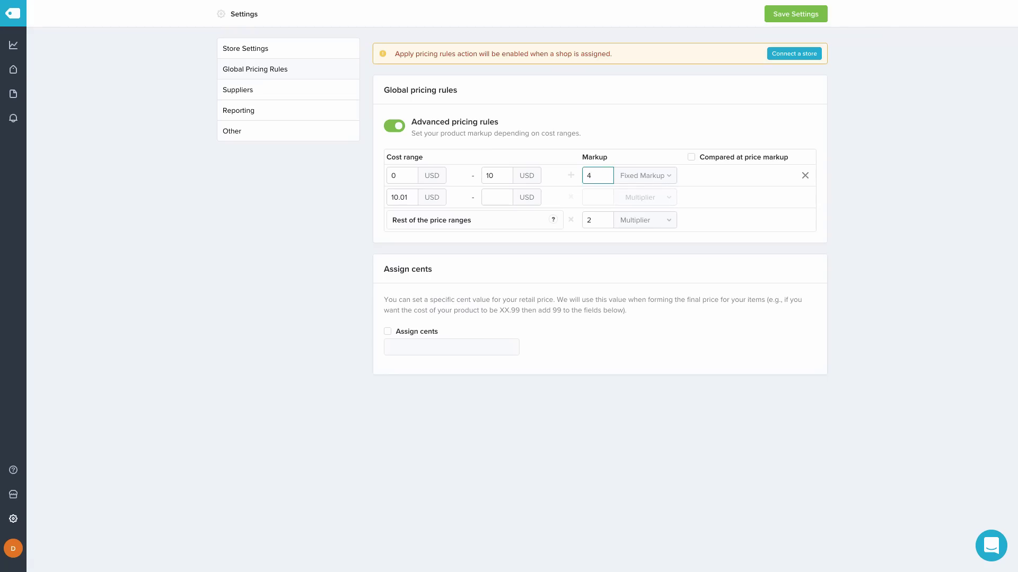
click(498, 198)
text(20)
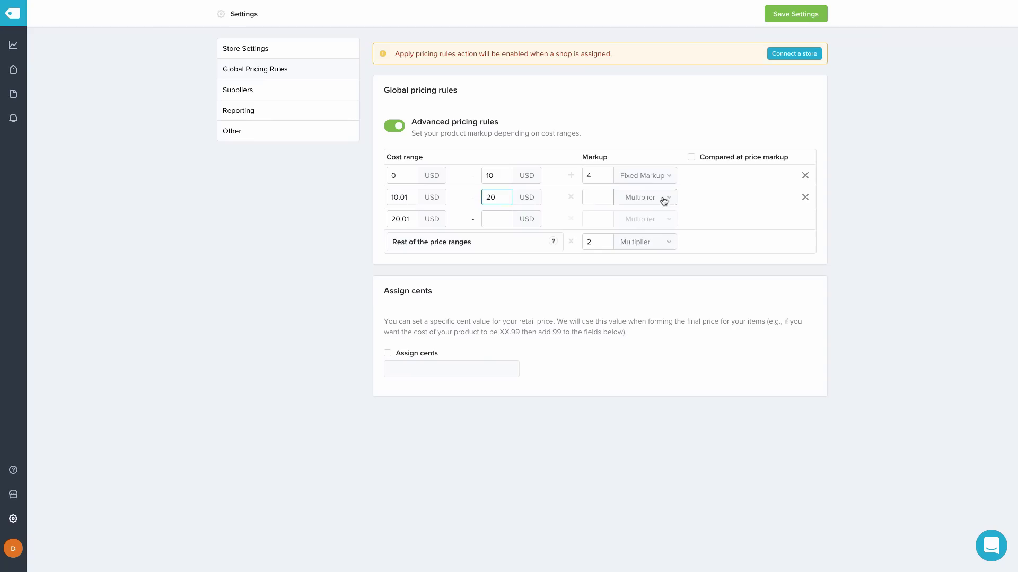
click(664, 201)
click(654, 221)
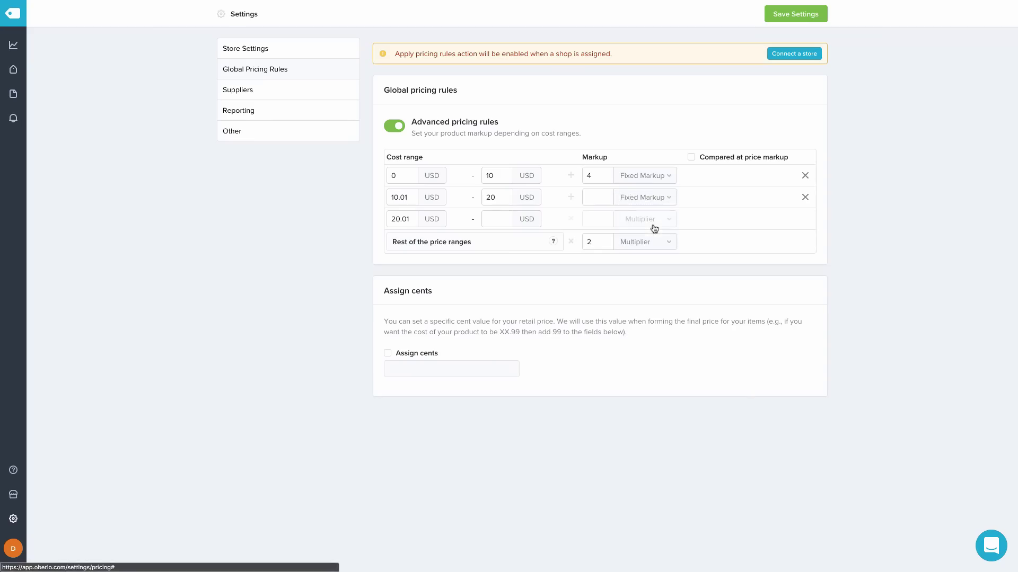
click(612, 203)
text(3)
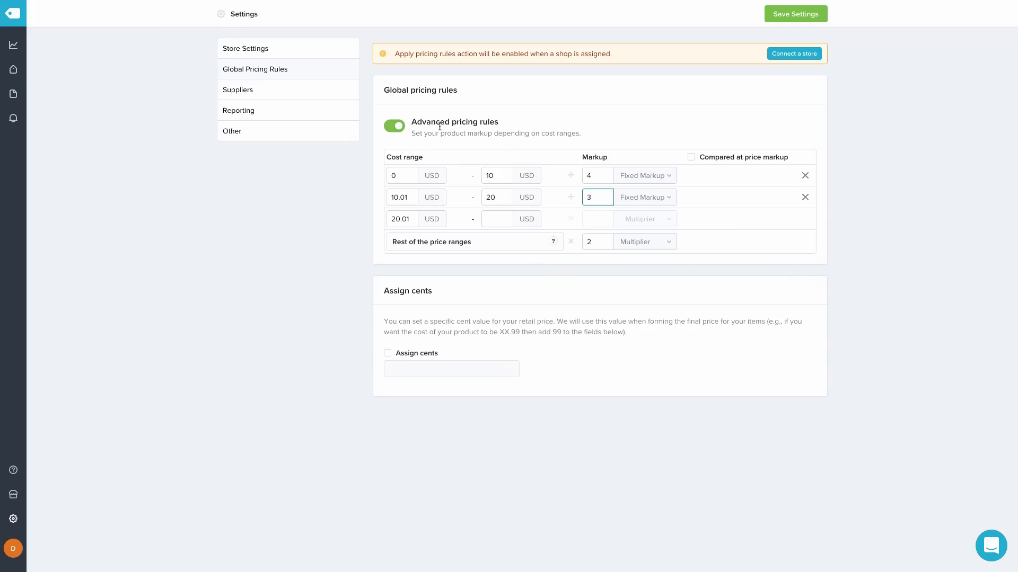
click(397, 126)
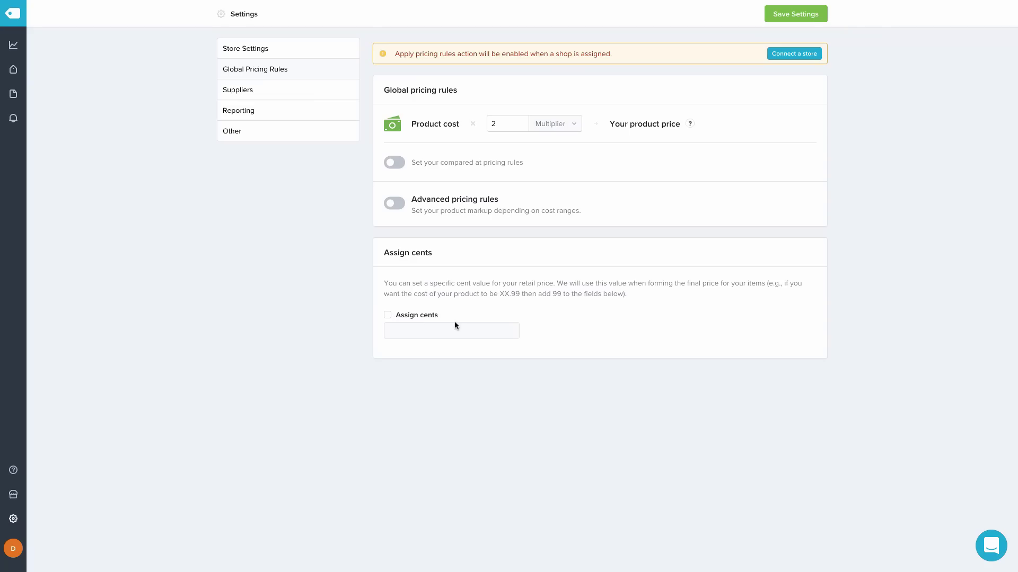
Set fixed cents of 99 on retail prices, then choose to create a new Shopify store
click(388, 316)
click(440, 330)
text(99)
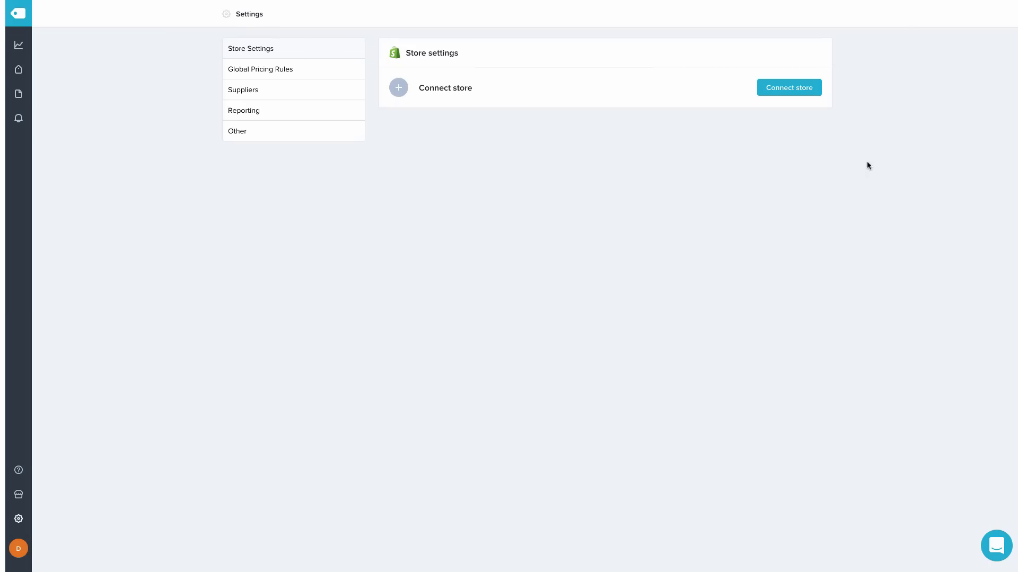
click(799, 90)
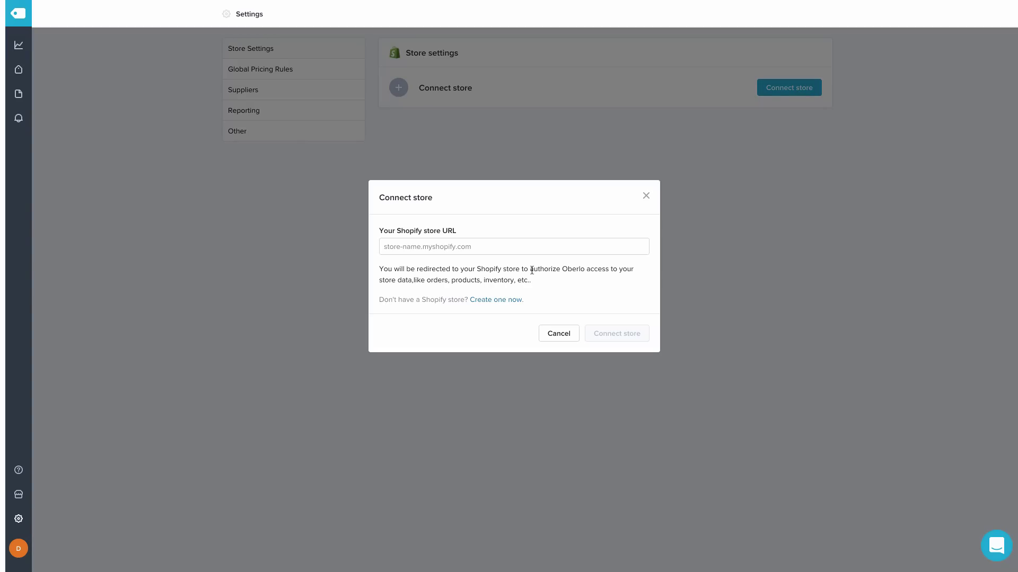
click(514, 304)
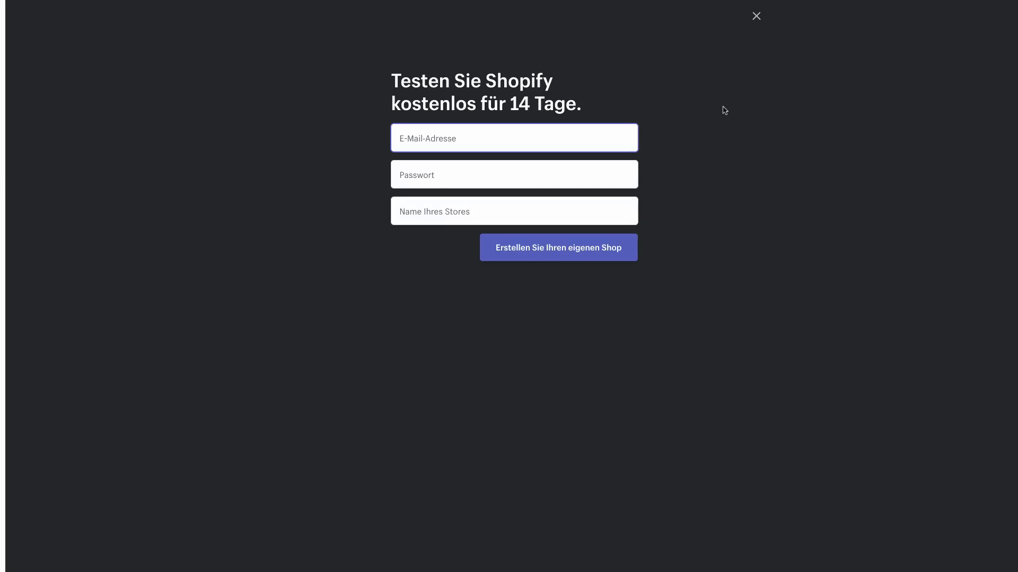
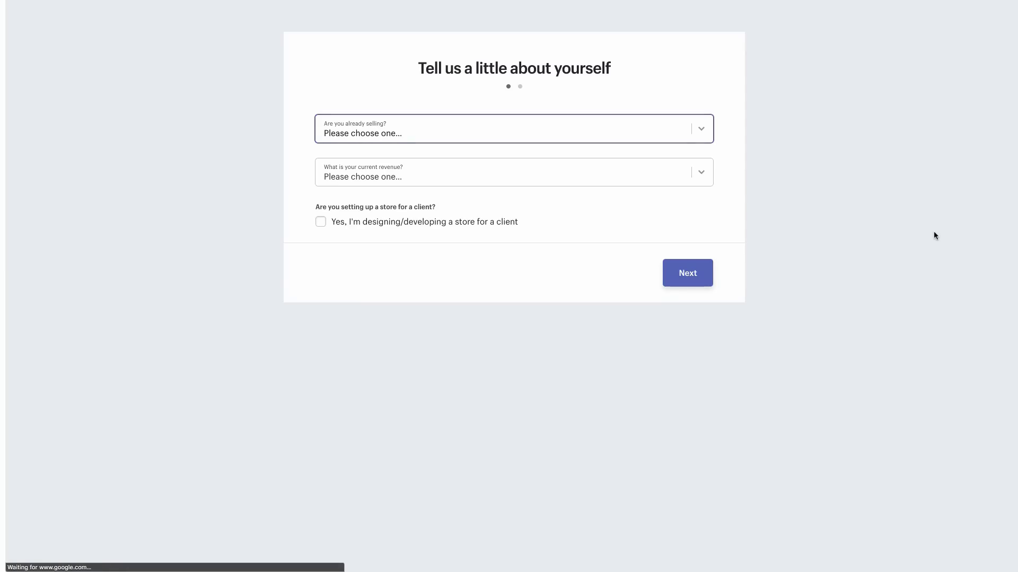
Answer that no products are sold yet, with $0 current revenue
click(704, 133)
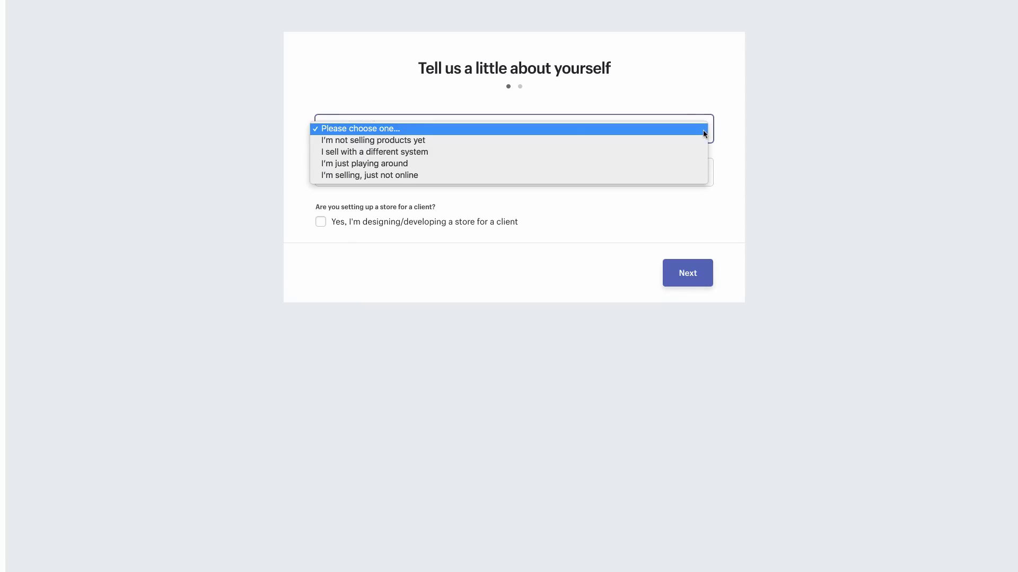
click(570, 141)
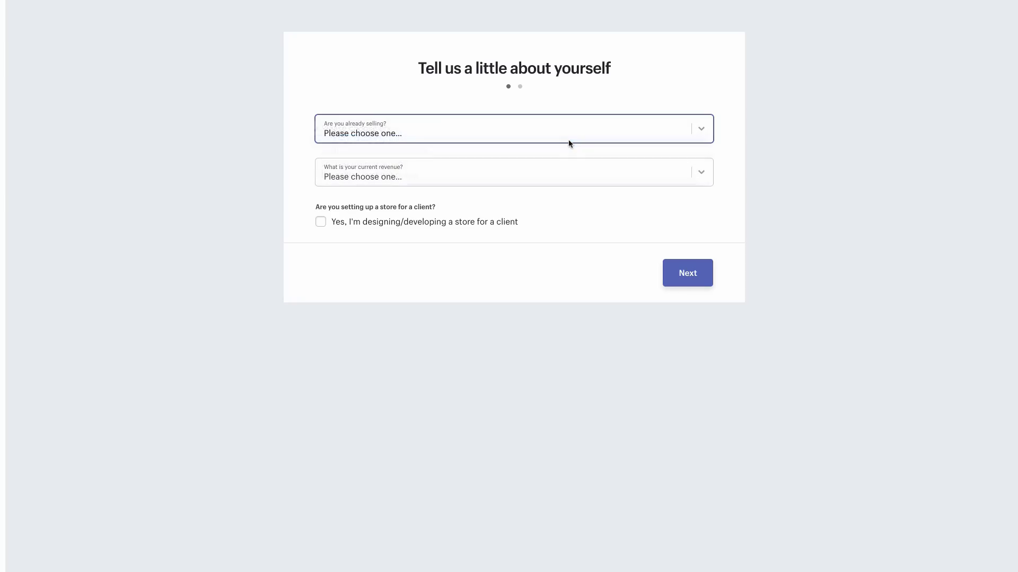
click(701, 171)
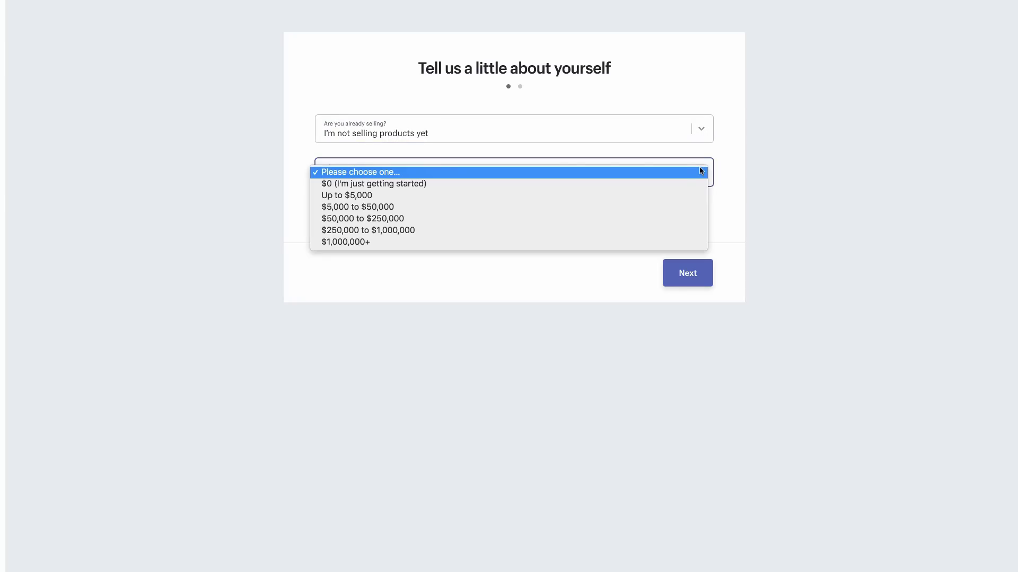
click(679, 184)
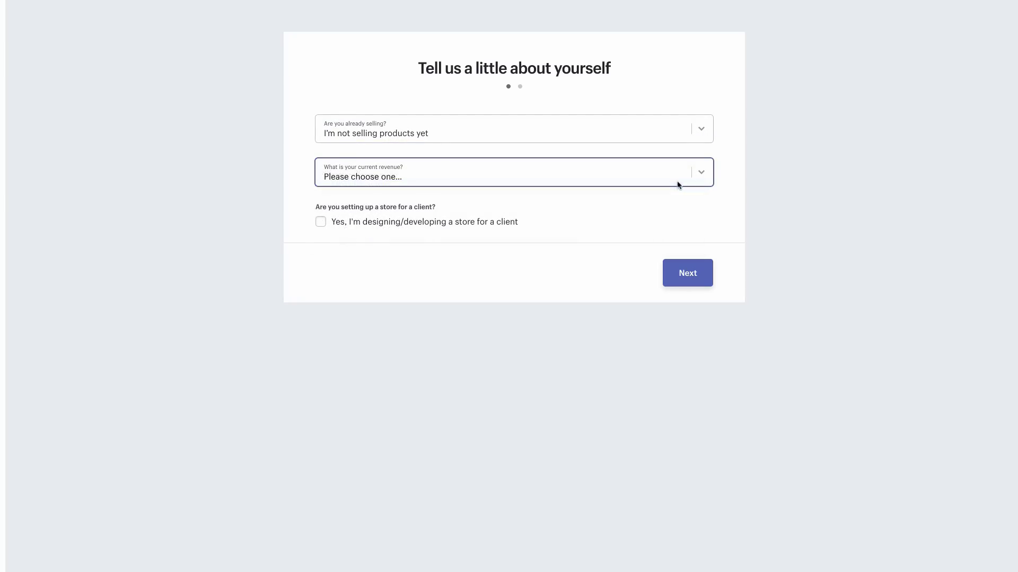
click(696, 273)
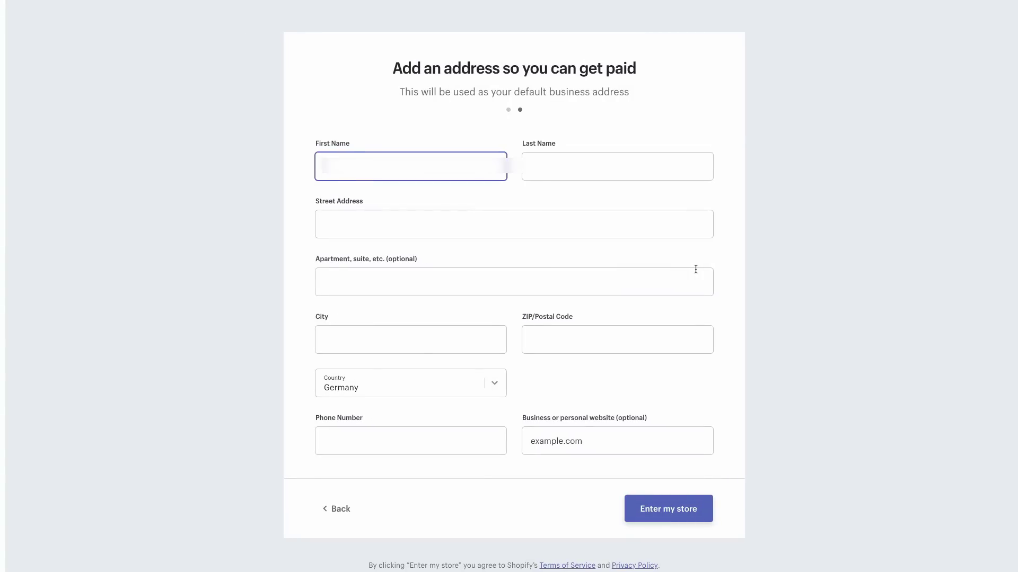
Fill the business address form with the owner's name, German street address, postal code and phone number
key(Tab)
key(Tab)
text(Musterstr)
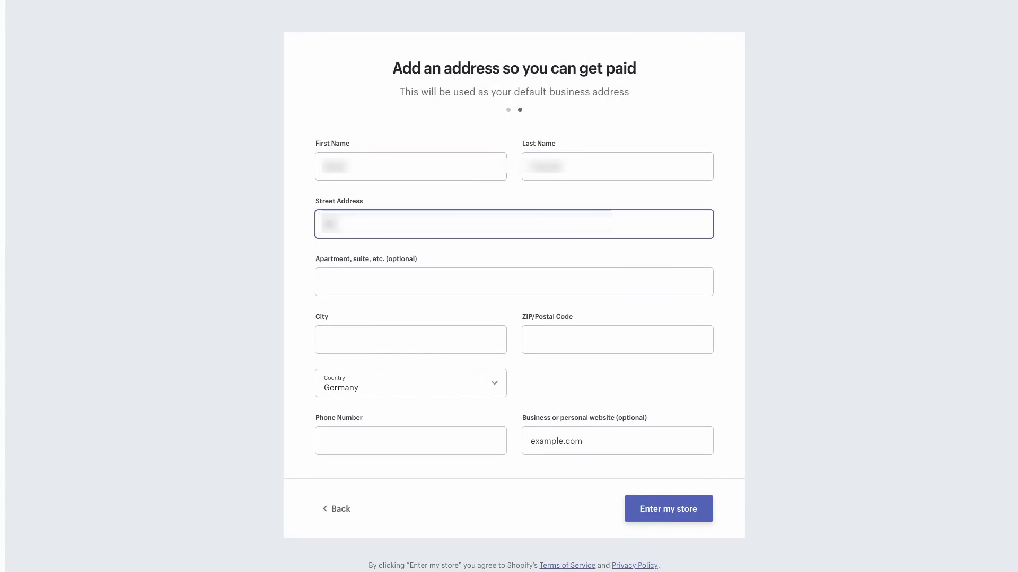
text(a)
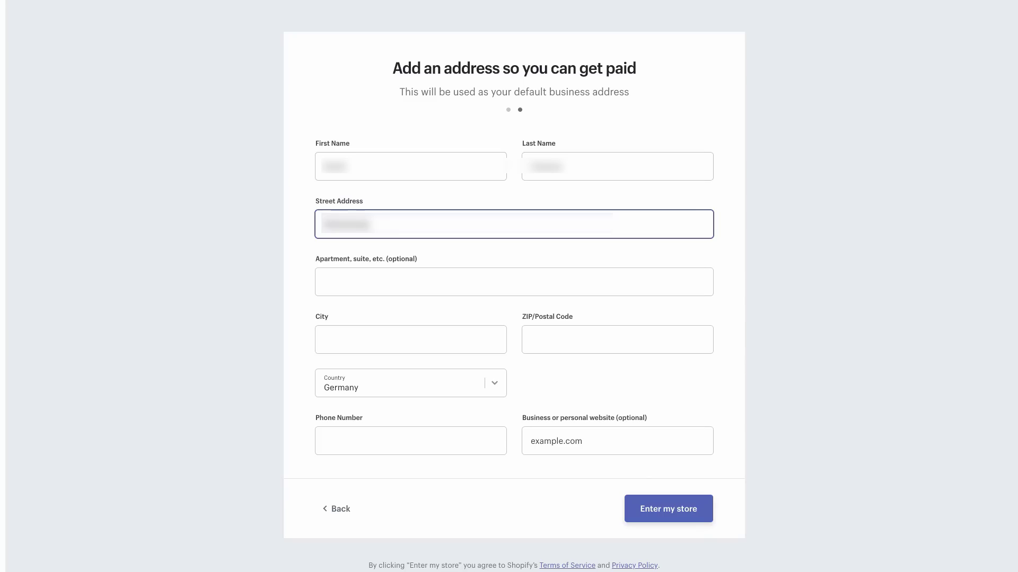
text( 12)
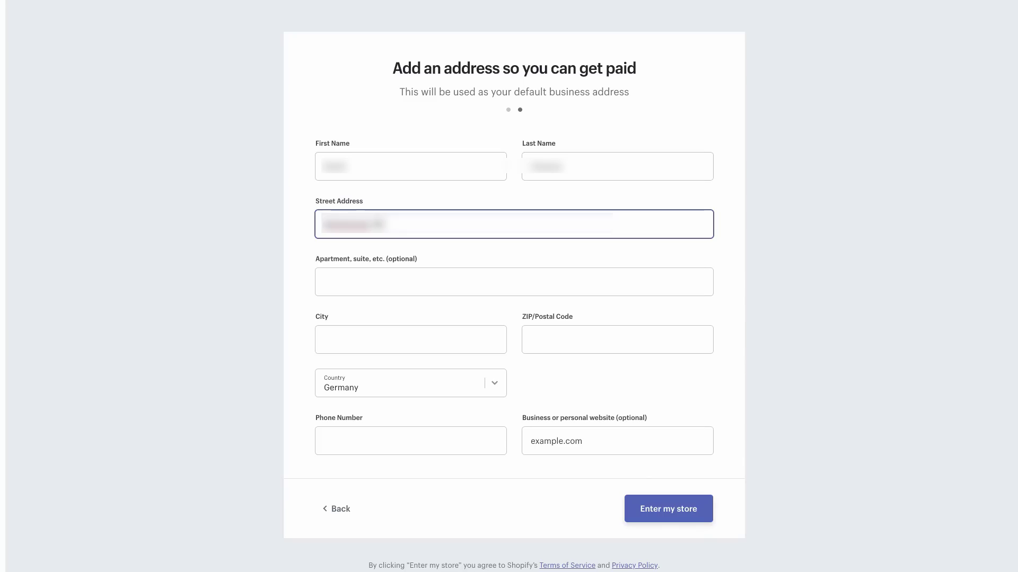
key(Tab)
key(Tab)
text(Berlin)
key(Tab)
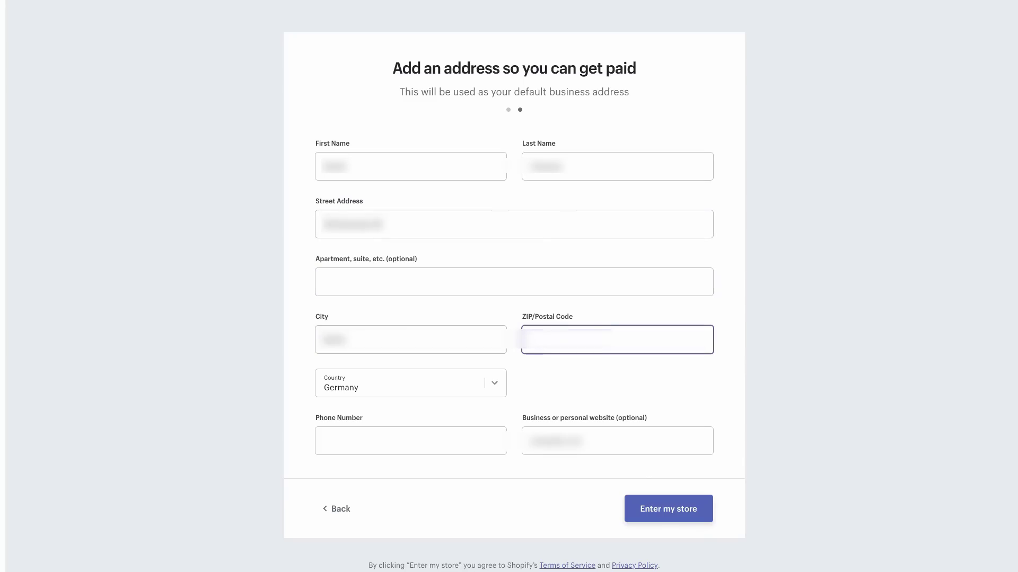
text(10115)
key(Tab)
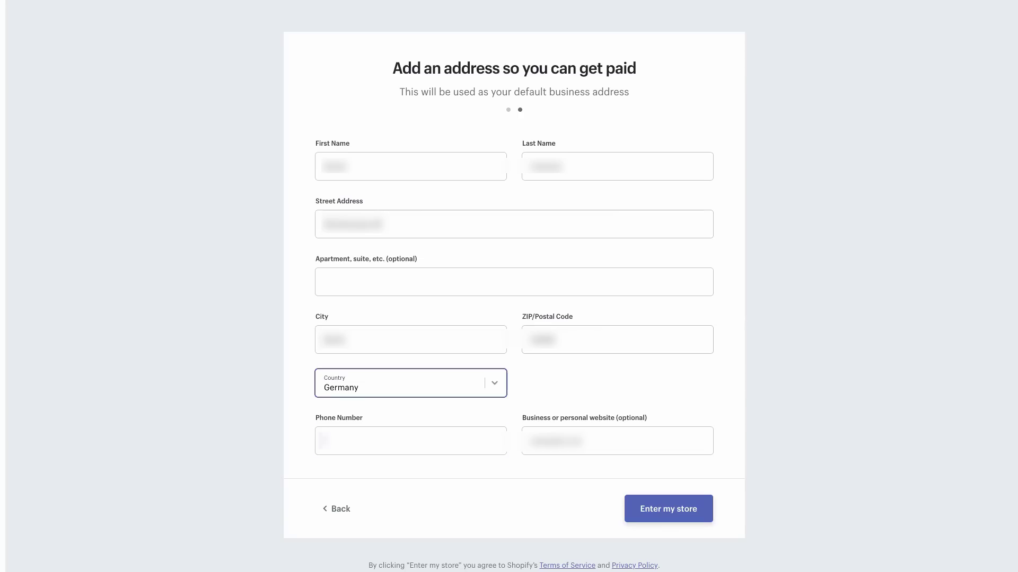
key(Tab)
text(030123456)
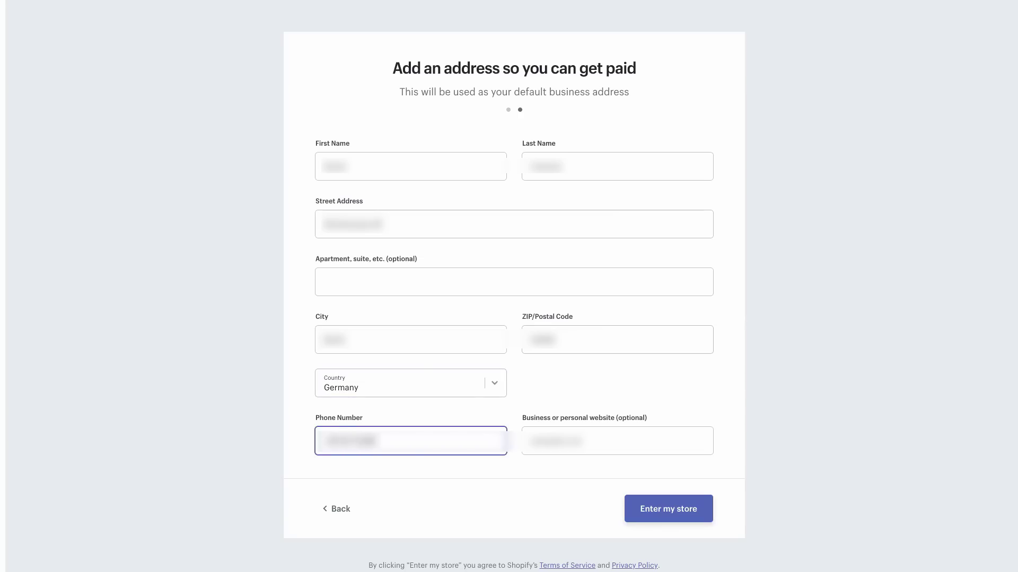
text(78)
key(Tab)
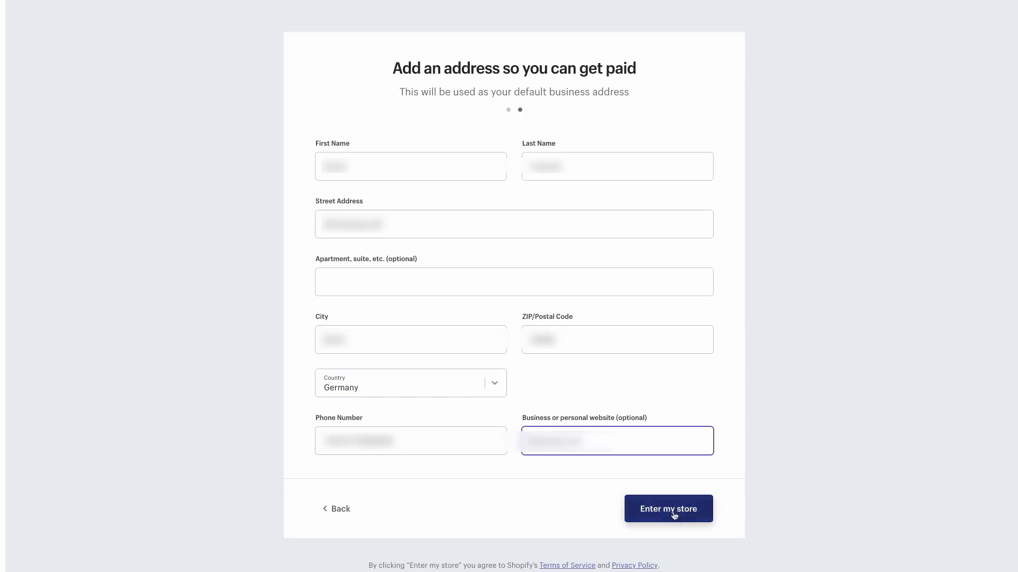
Enter the new store's admin and go to the Online Store themes
click(708, 516)
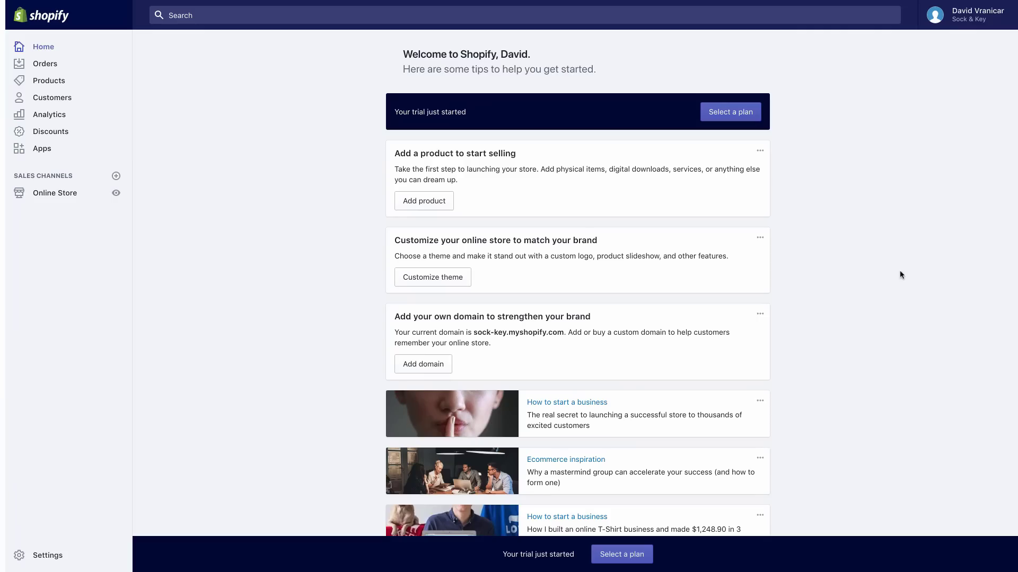
scroll(901, 275, down, 3)
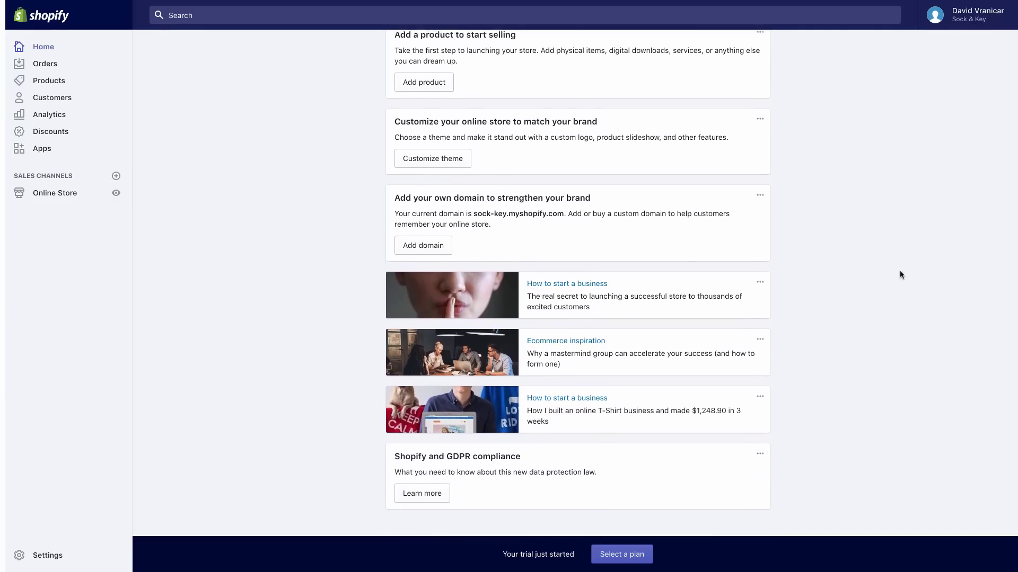
scroll(900, 275, up, 3)
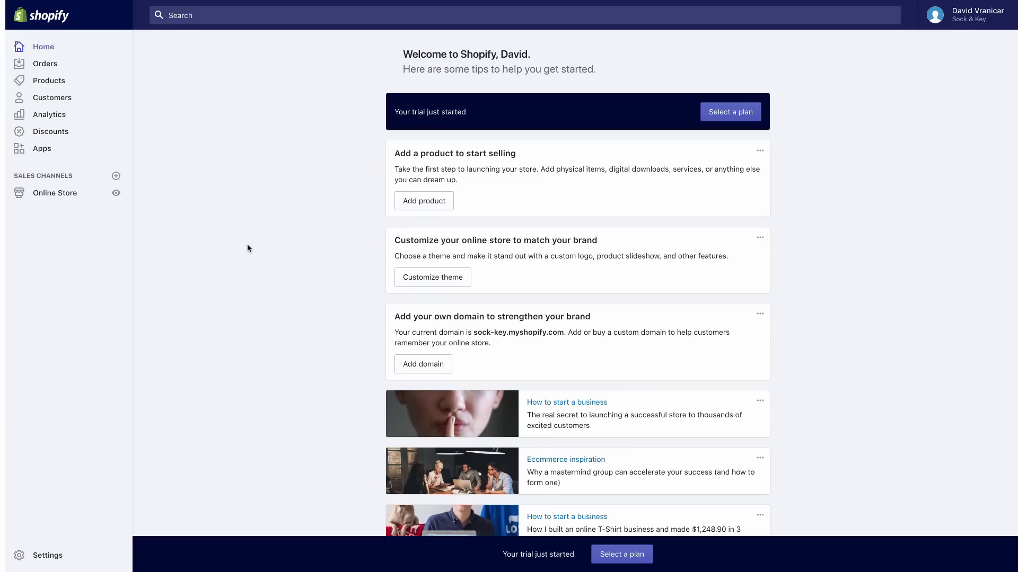
click(67, 199)
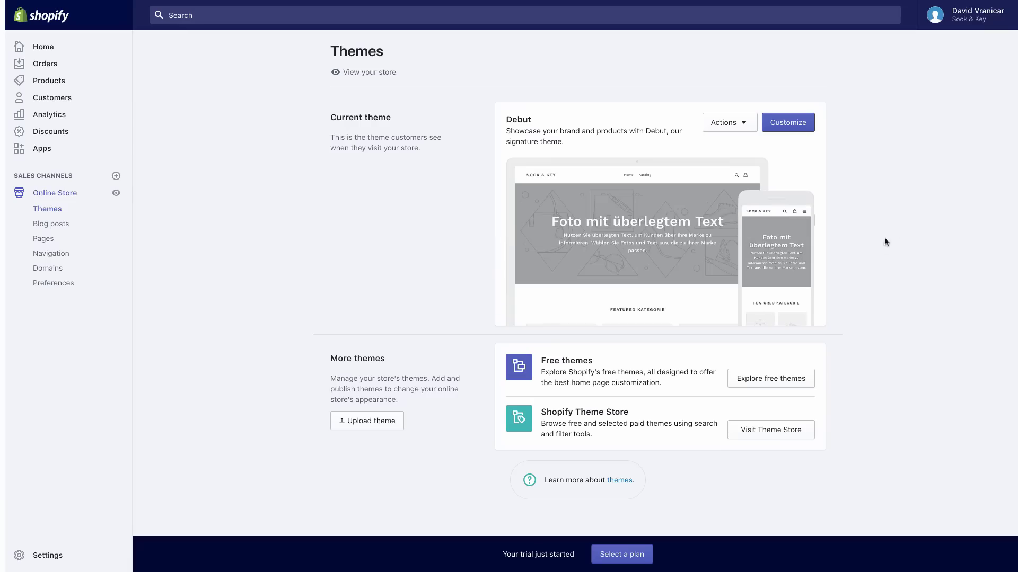
Visit the Shopify Theme Store and scroll through the Browse all themes list of 64 themes
click(771, 430)
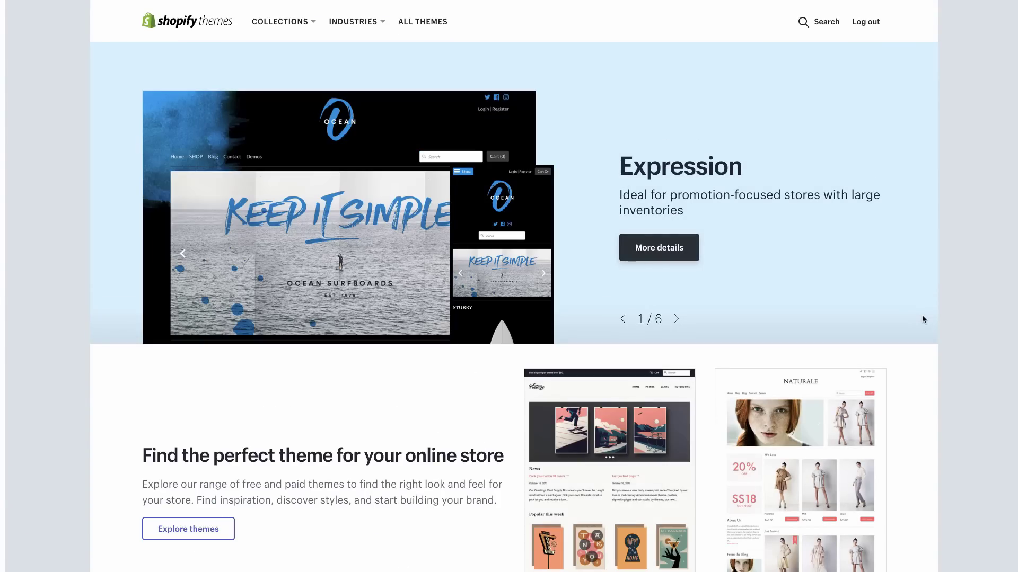
scroll(922, 318, down, 4)
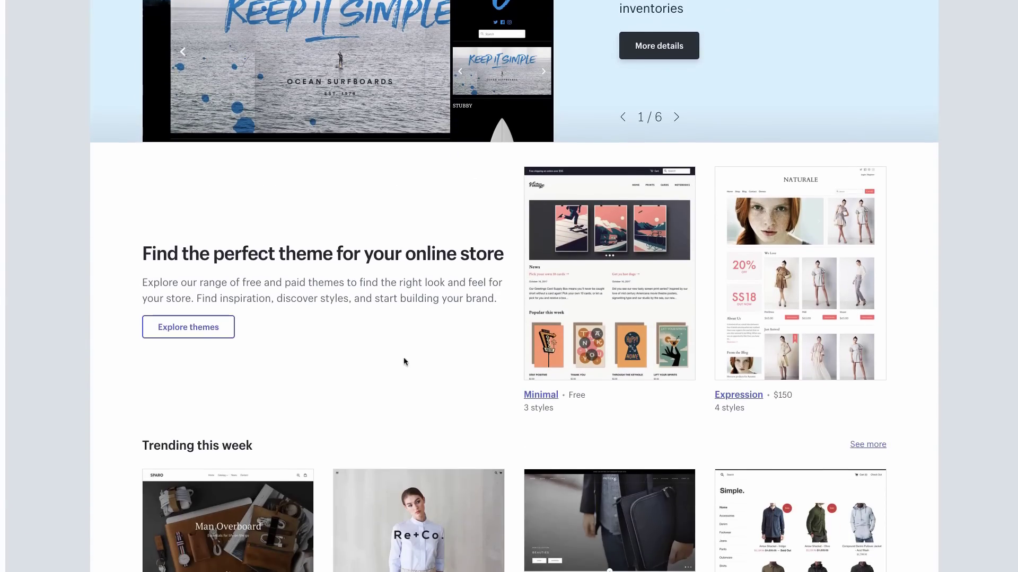
click(218, 330)
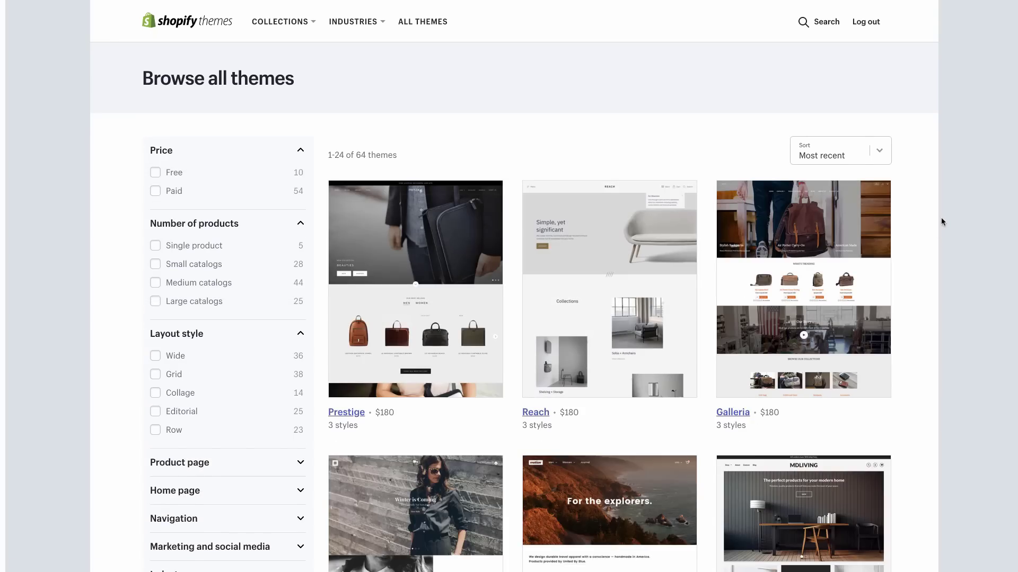
scroll(941, 221, down, 6)
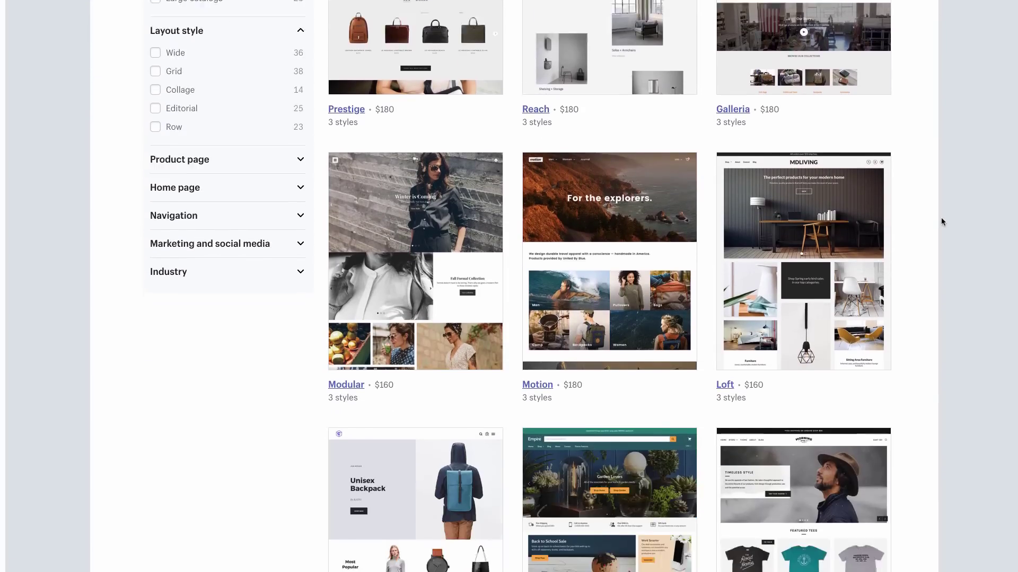
scroll(941, 222, down, 10)
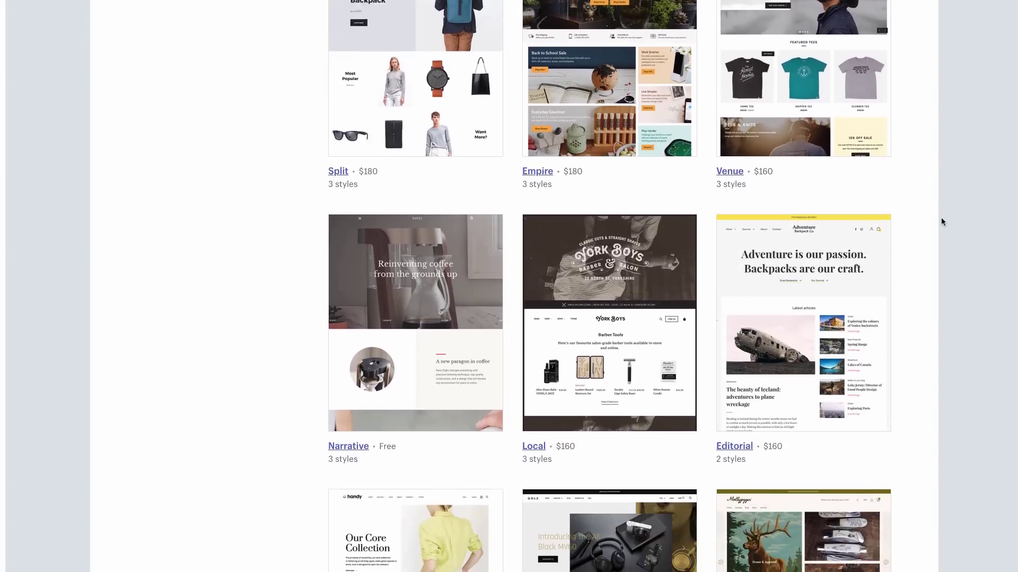
scroll(941, 222, down, 8)
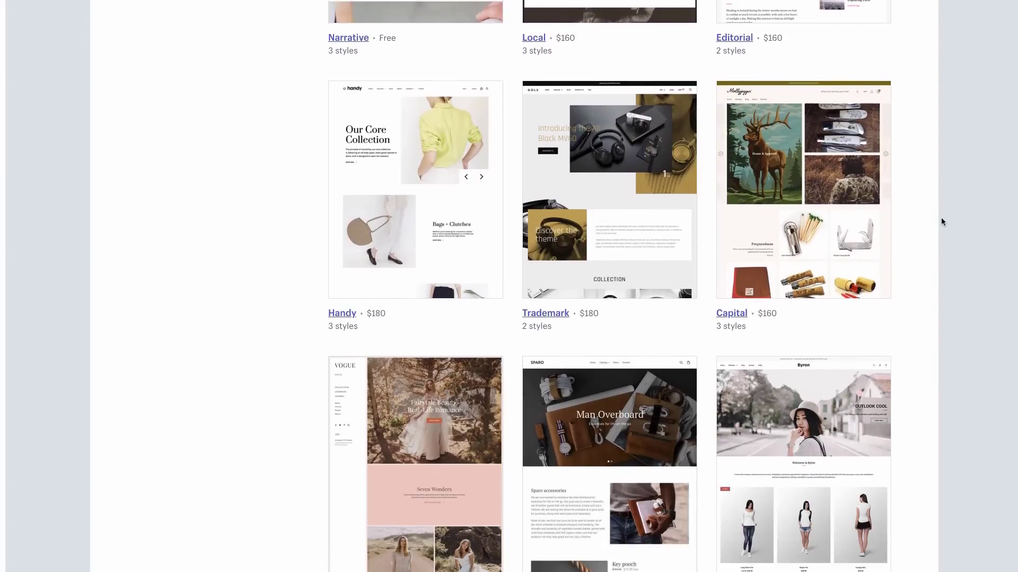
scroll(941, 221, down, 3)
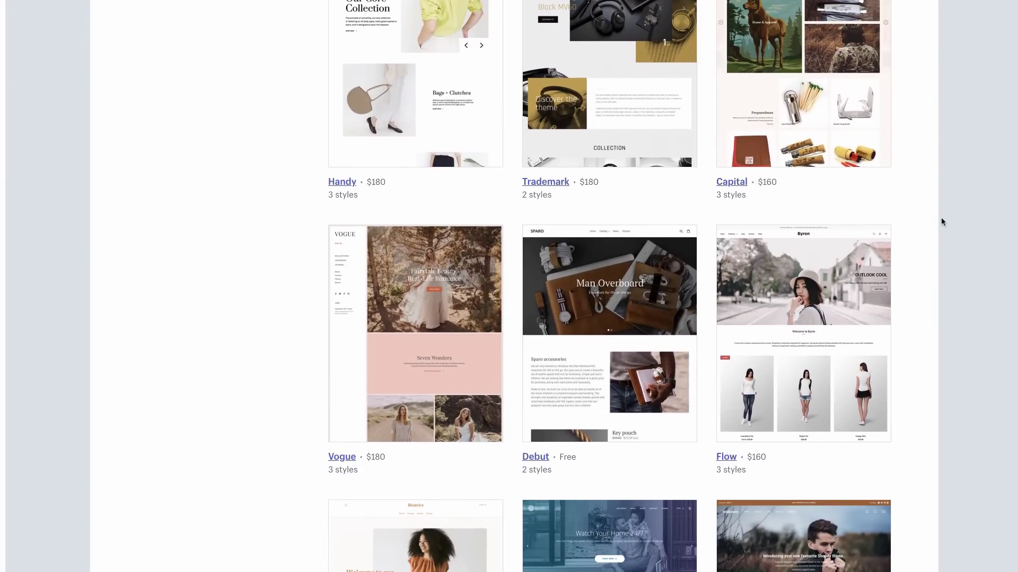
scroll(941, 221, up, 20)
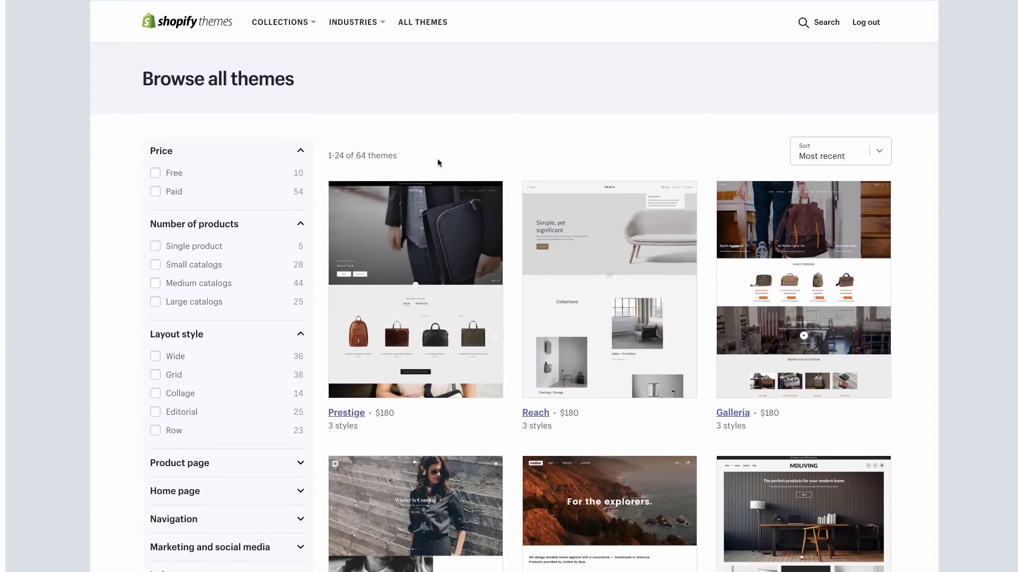
Filter the theme list to free themes and open Brooklyn's page
click(155, 173)
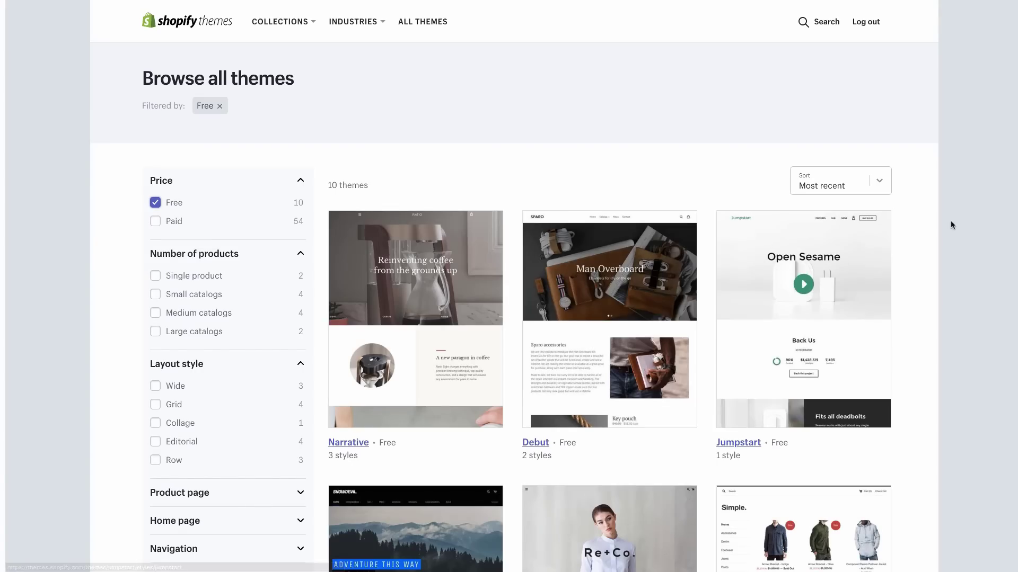
scroll(960, 218, down, 1)
scroll(960, 217, down, 6)
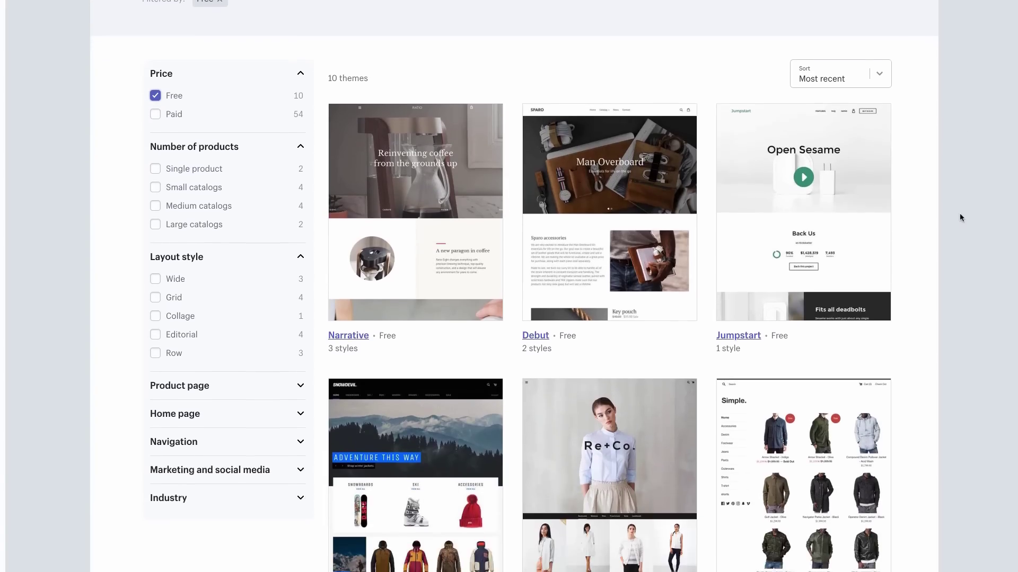
scroll(959, 213, down, 3)
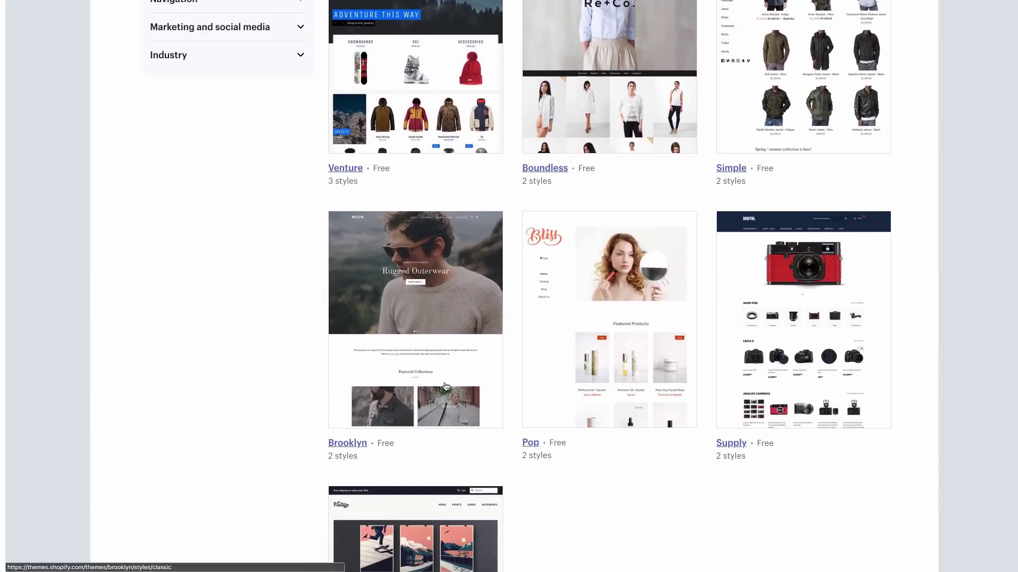
click(445, 386)
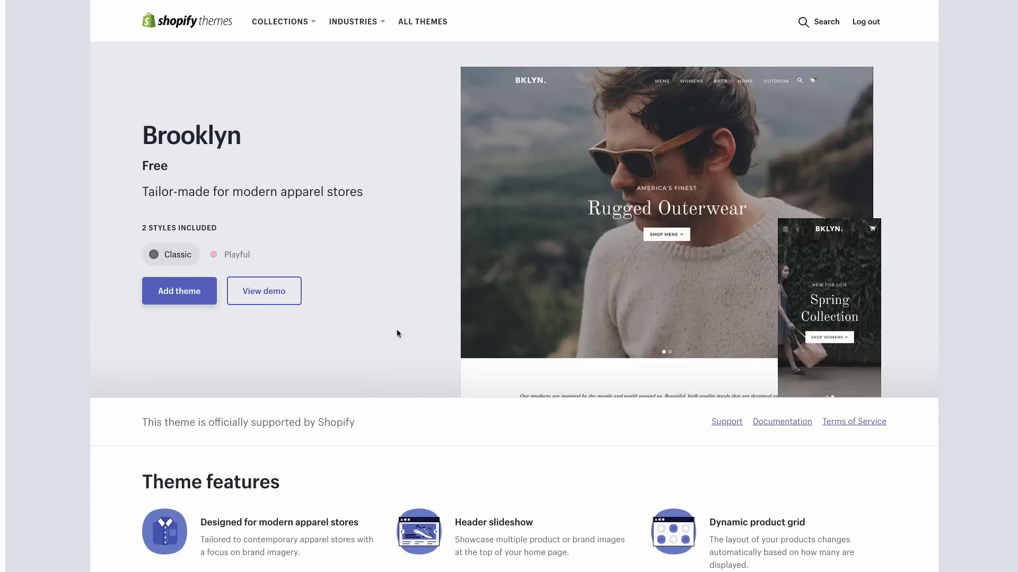
Browse the demo store of Brooklyn's Playful style, then return to Brooklyn's page
click(229, 254)
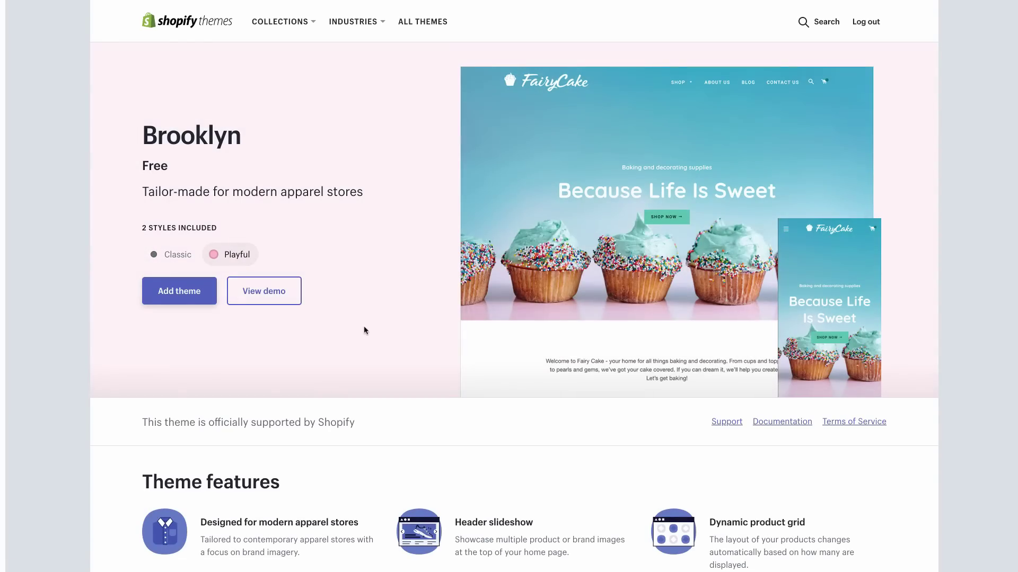
click(264, 290)
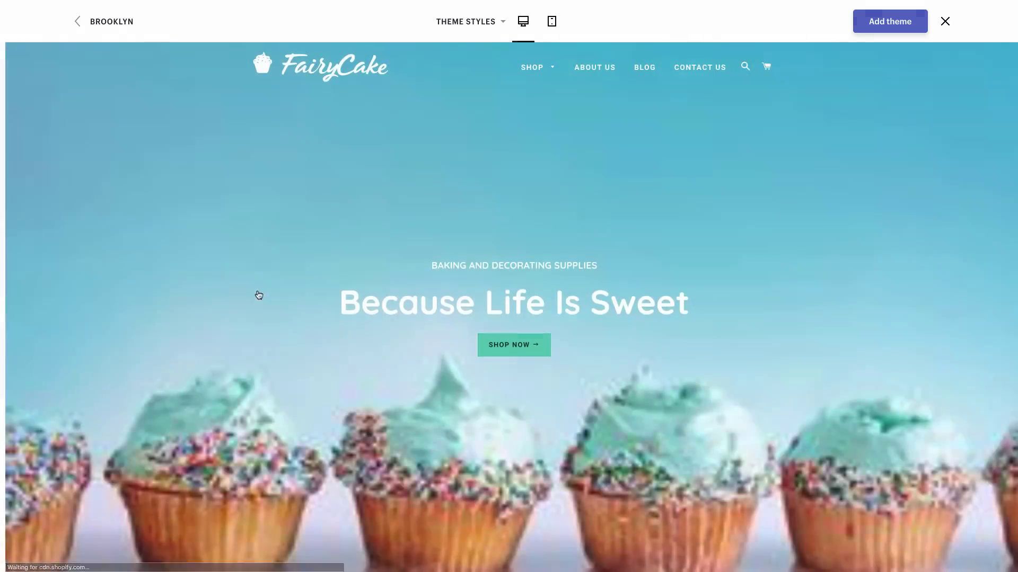
scroll(693, 330, down, 5)
scroll(692, 330, down, 15)
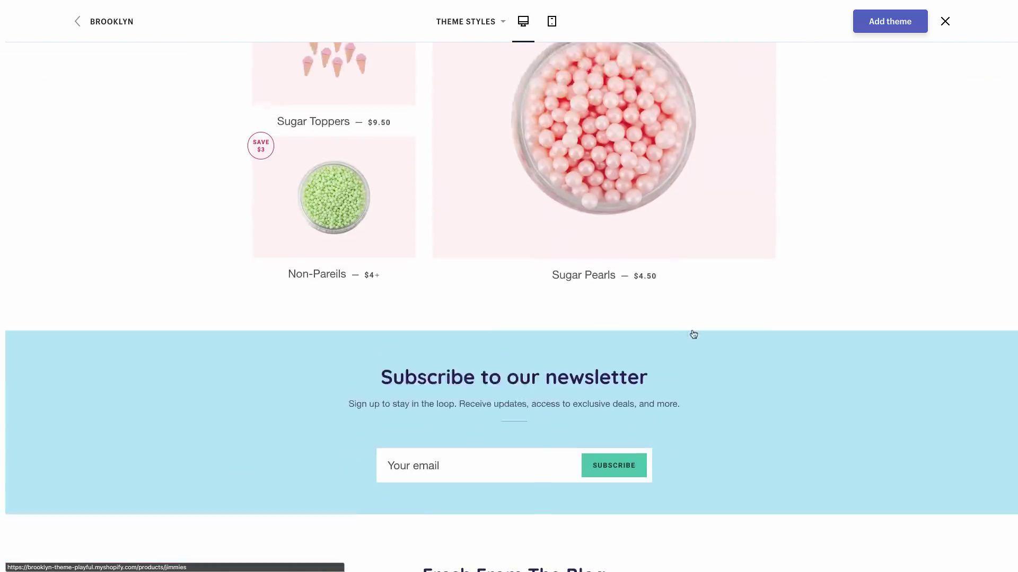
scroll(692, 334, up, 20)
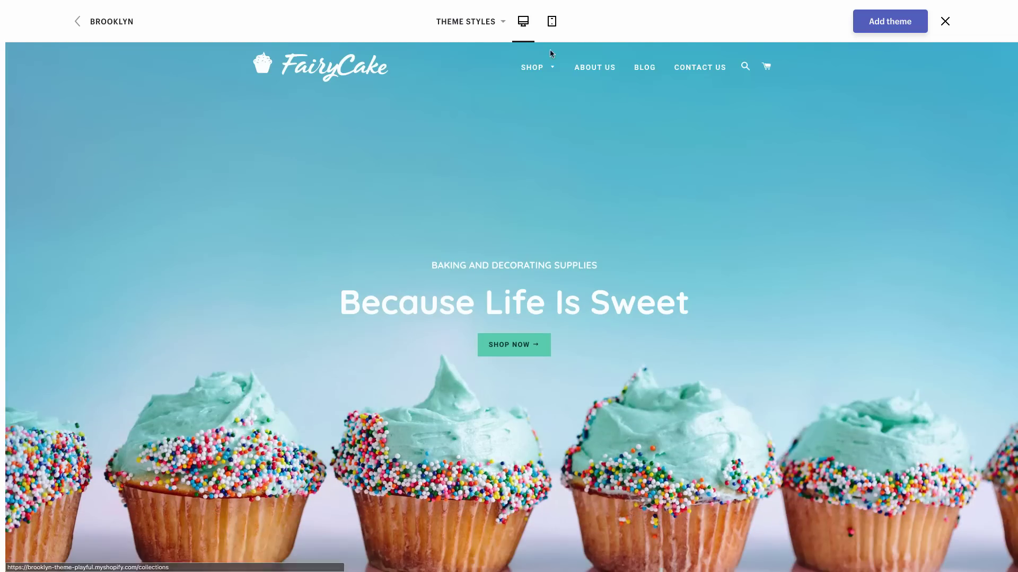
mouse_move(538, 68)
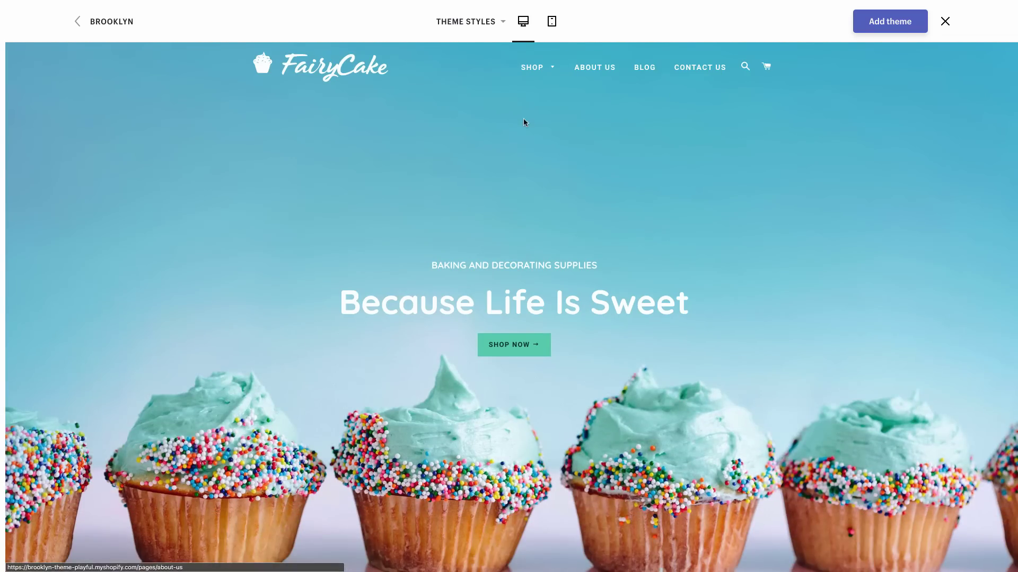
click(103, 21)
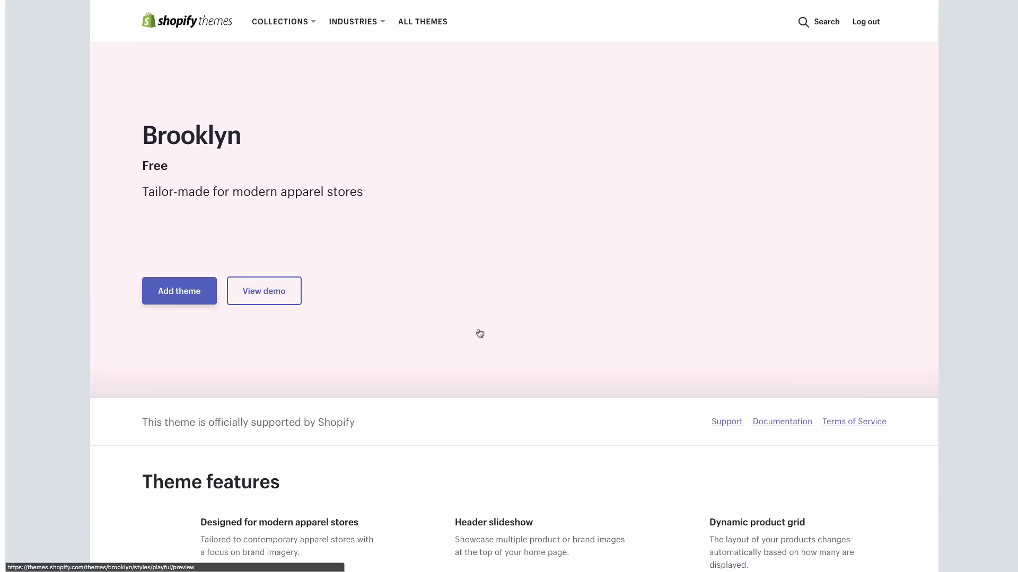
Add Brooklyn to the store and publish it in place of Debut
click(180, 301)
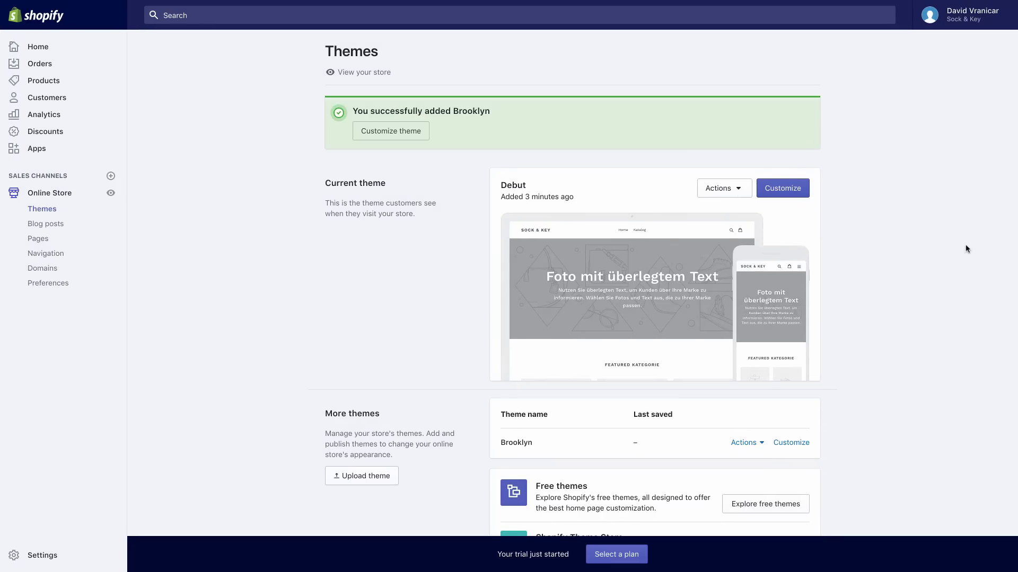
click(744, 377)
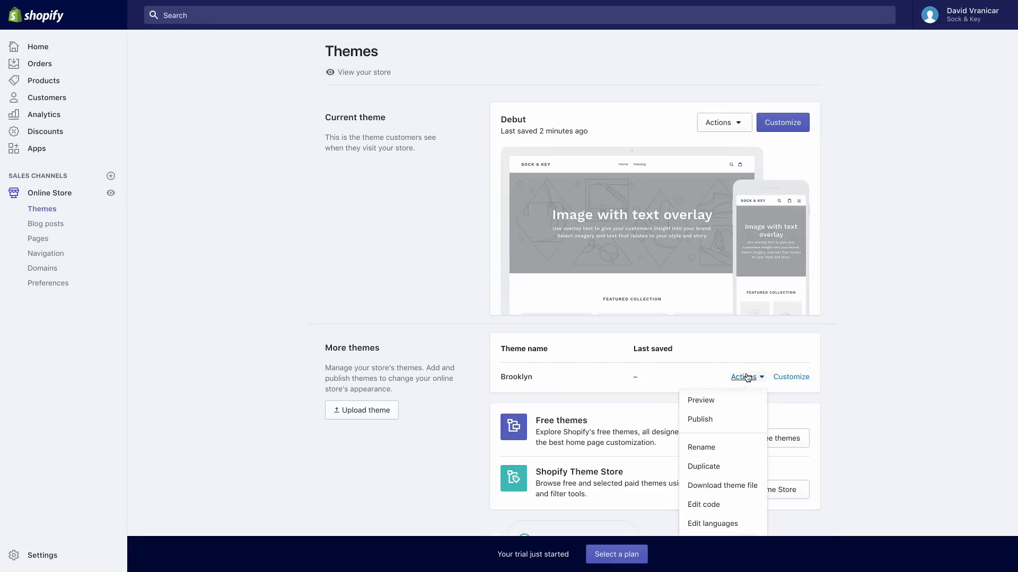
click(728, 423)
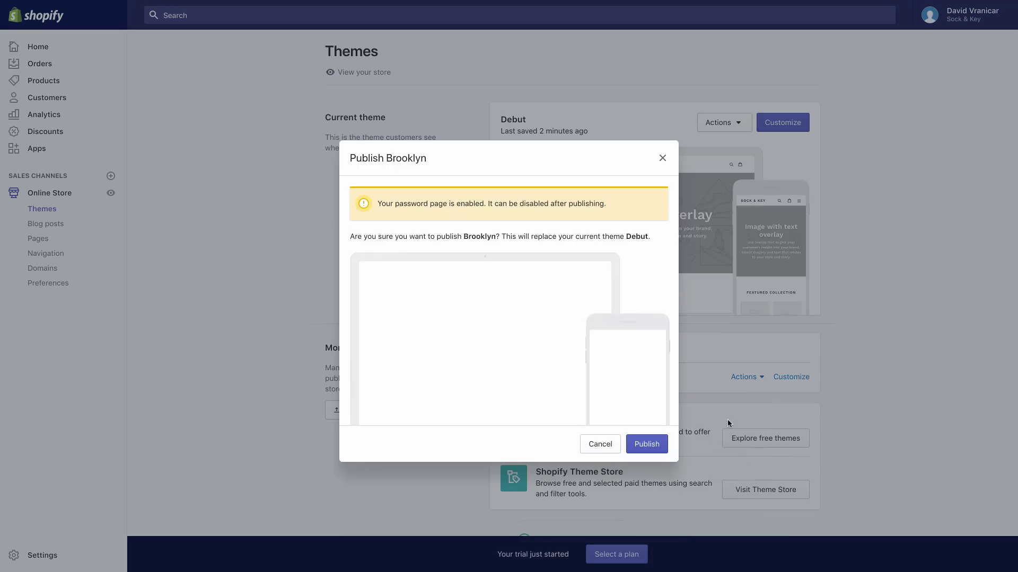
click(648, 443)
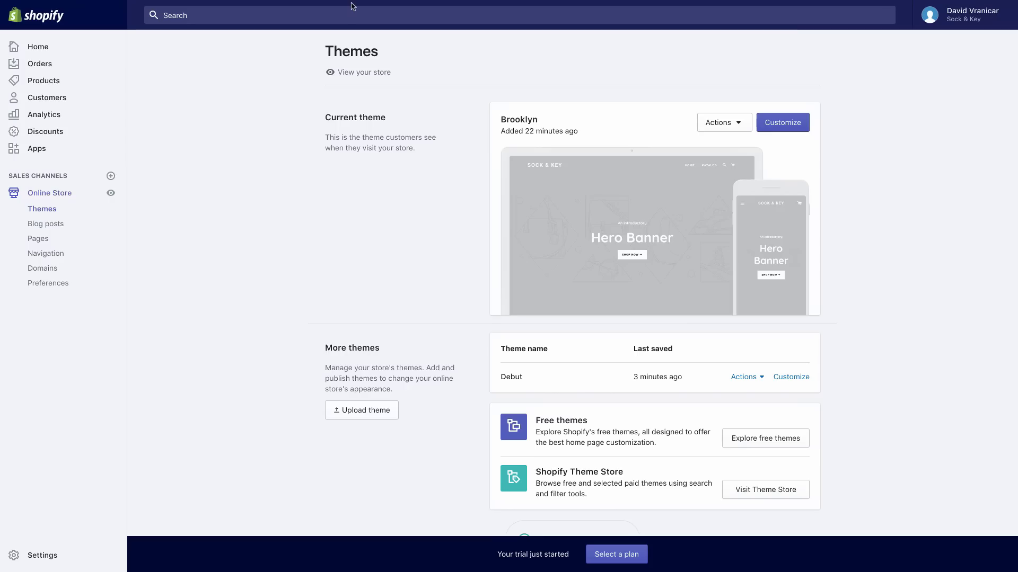
Connect the Shopify store sock-key.myshopify.co to Oberlo from the Import List
mouse_move(320, 3)
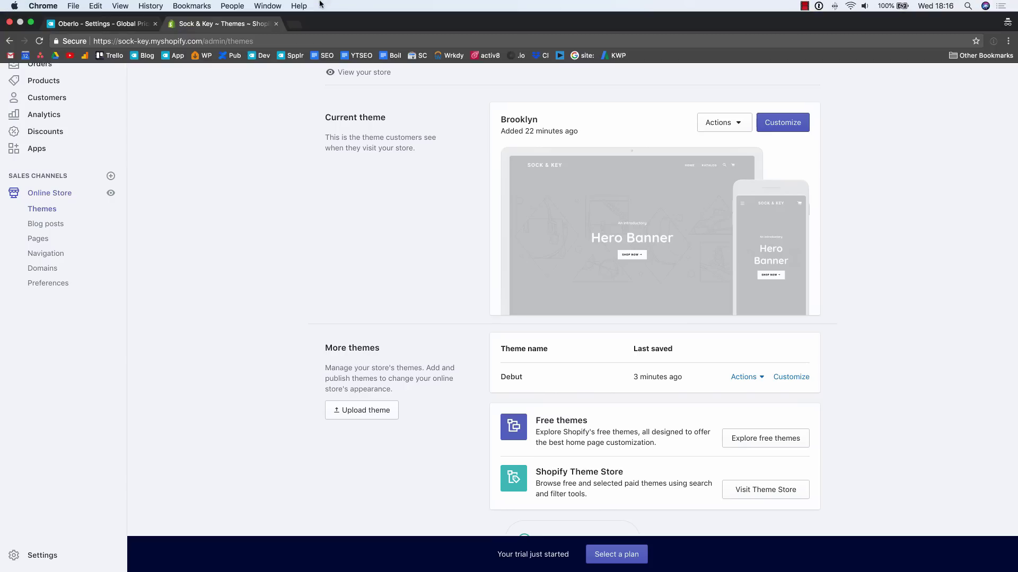
click(114, 26)
mouse_move(19, 72)
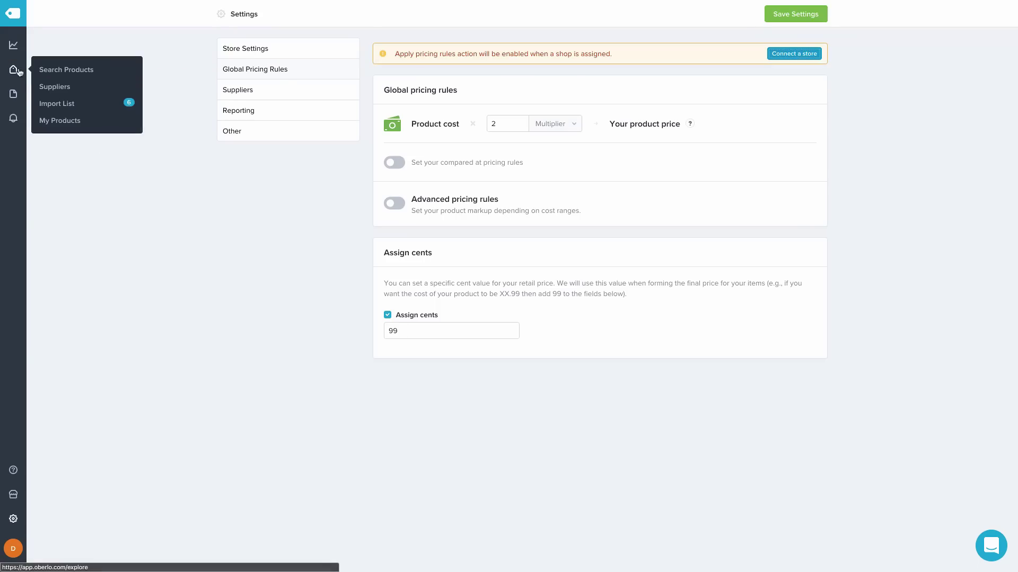
click(58, 105)
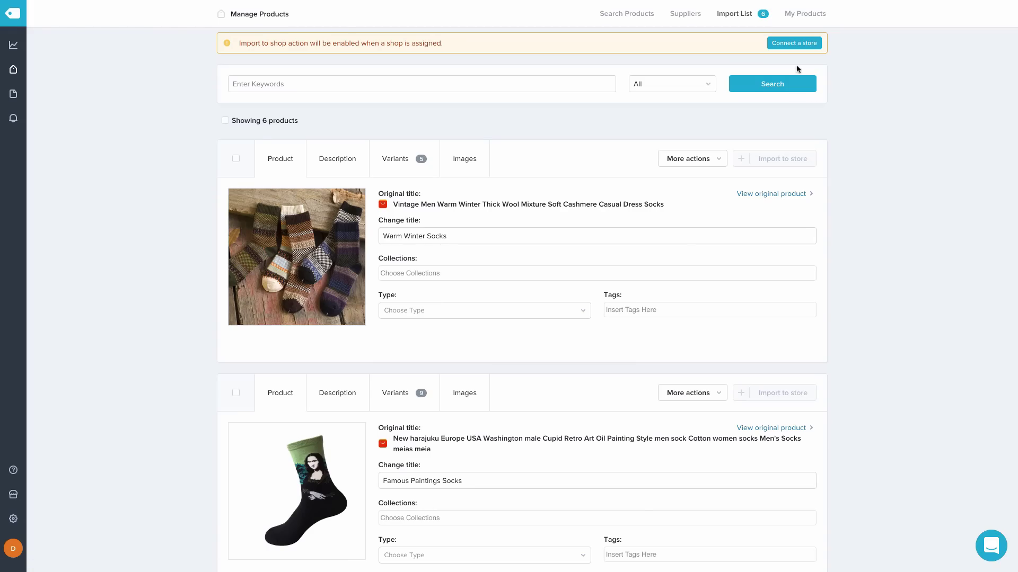
click(797, 46)
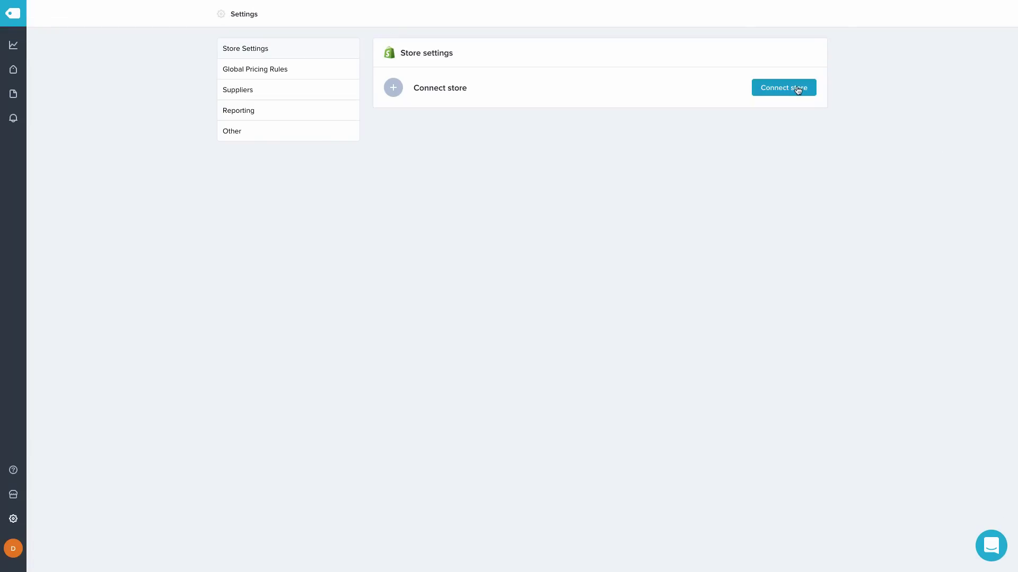
click(798, 88)
click(493, 253)
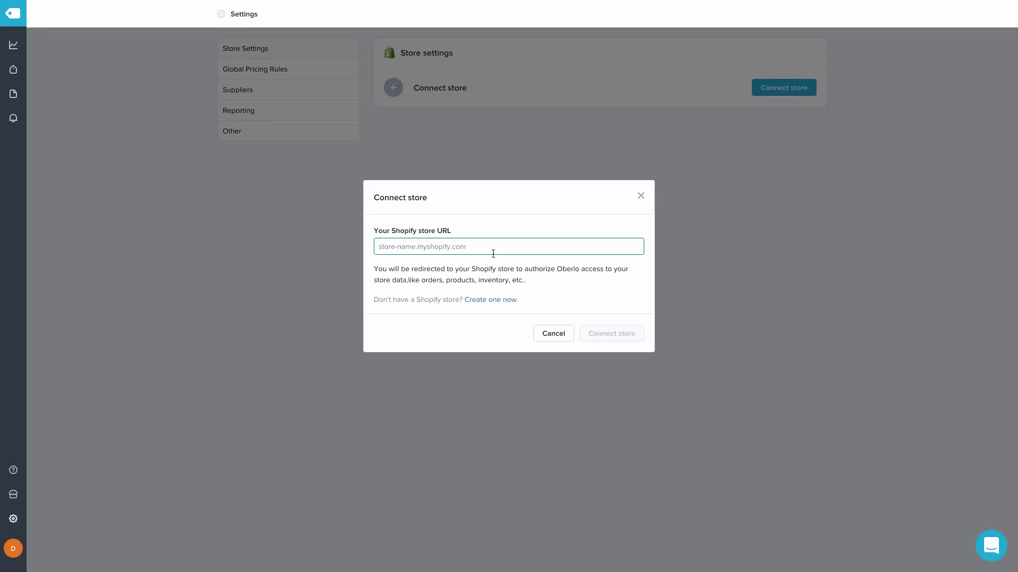
text(sock-)
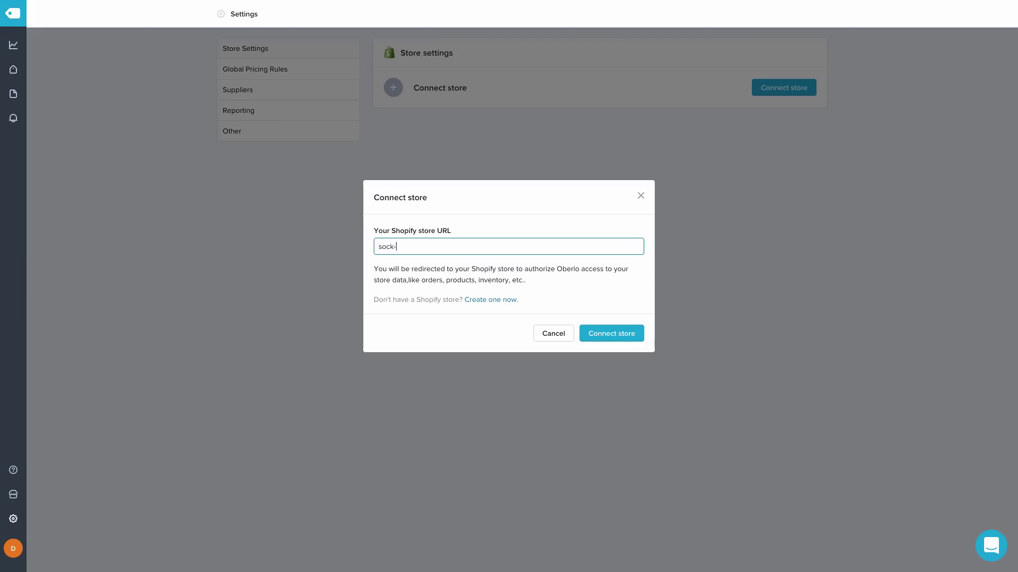
text(key.myshopify.com)
click(618, 339)
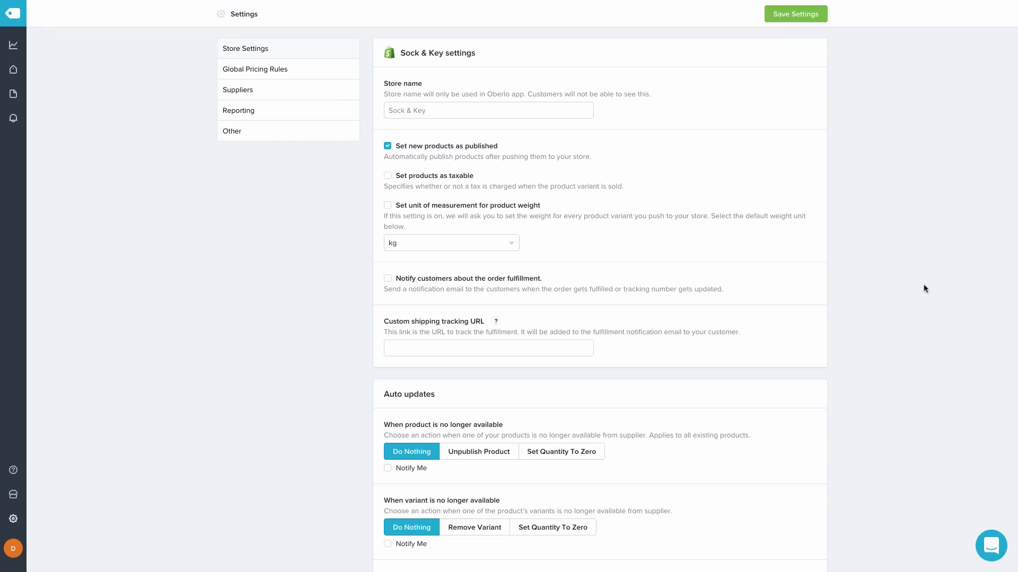
Name the store 'Sock & Key' and notify customers when their orders are fulfilled
click(546, 110)
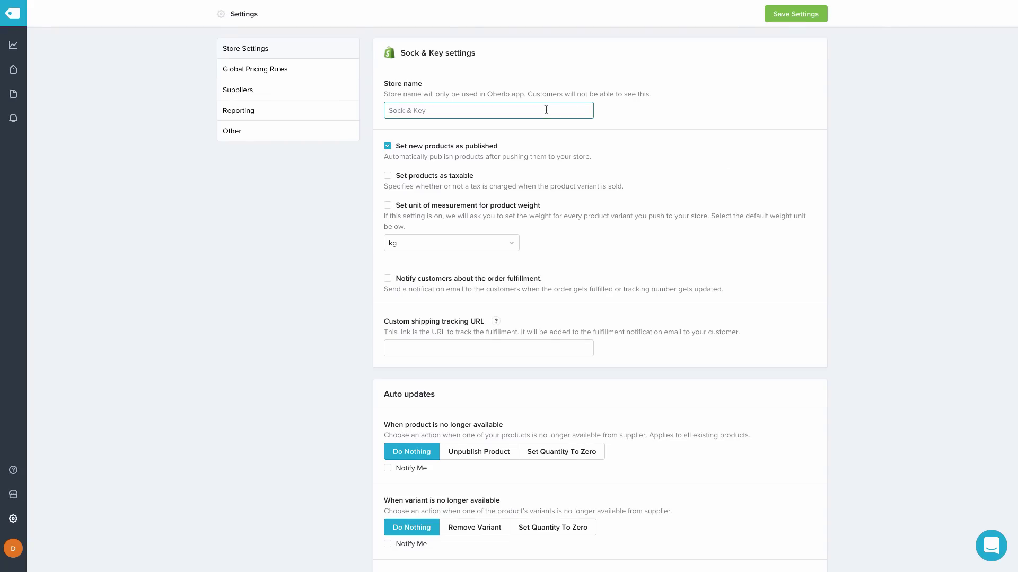
text(Sock & Key)
scroll(795, 165, down, 2)
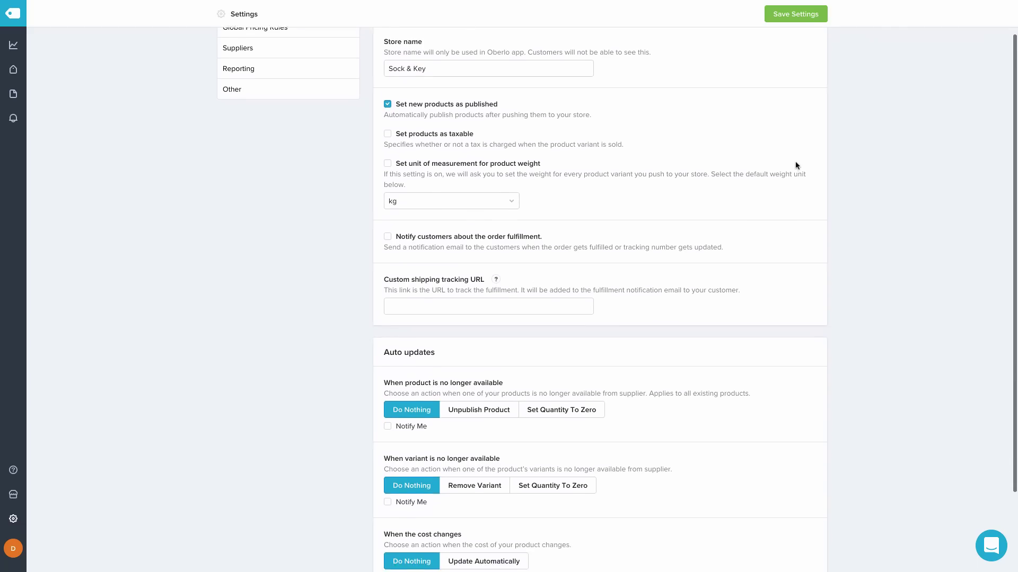
scroll(795, 166, down, 1)
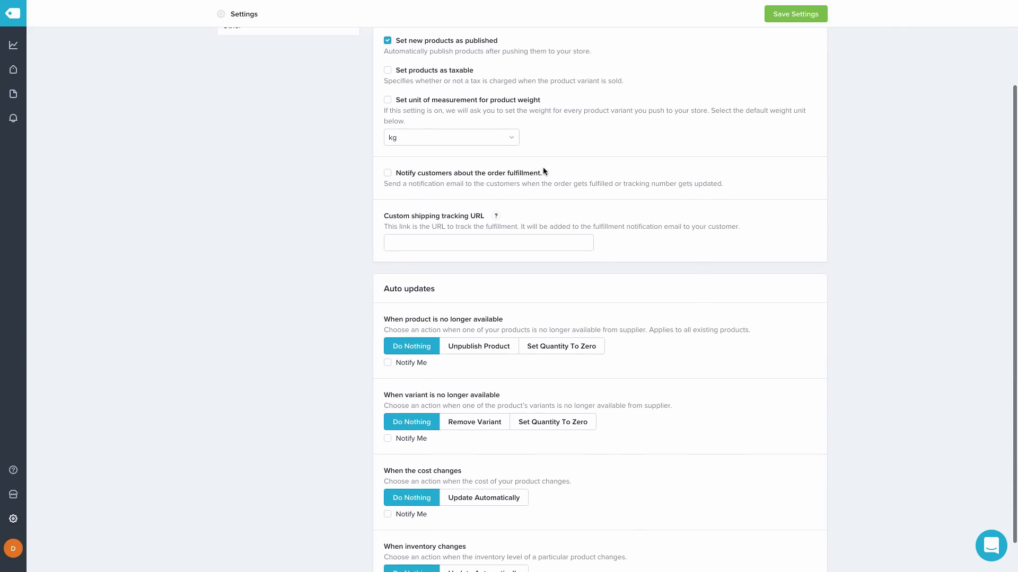
click(388, 174)
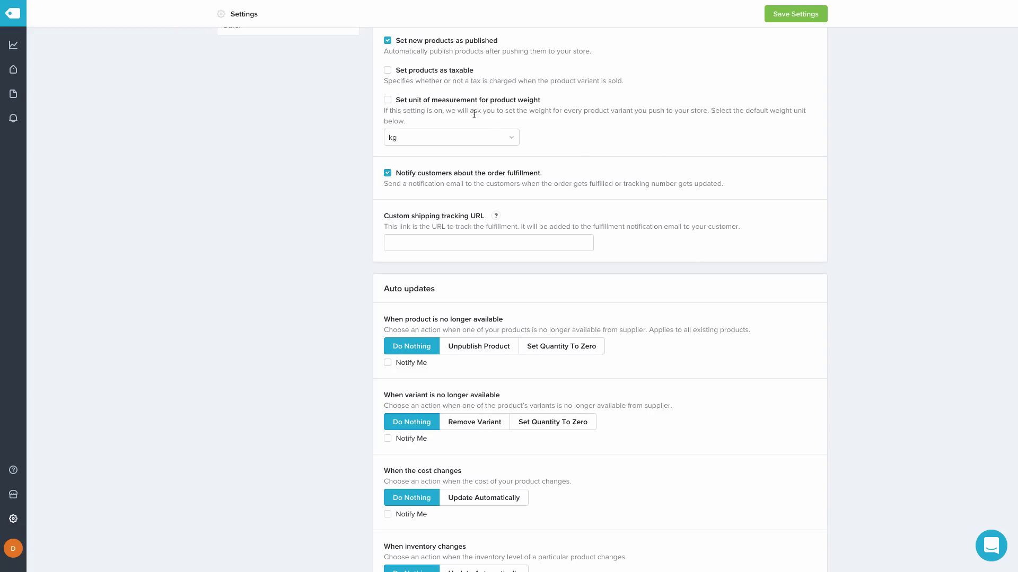
Set lb as the product weight unit and unpublish unavailable products with a notification
click(387, 100)
click(443, 140)
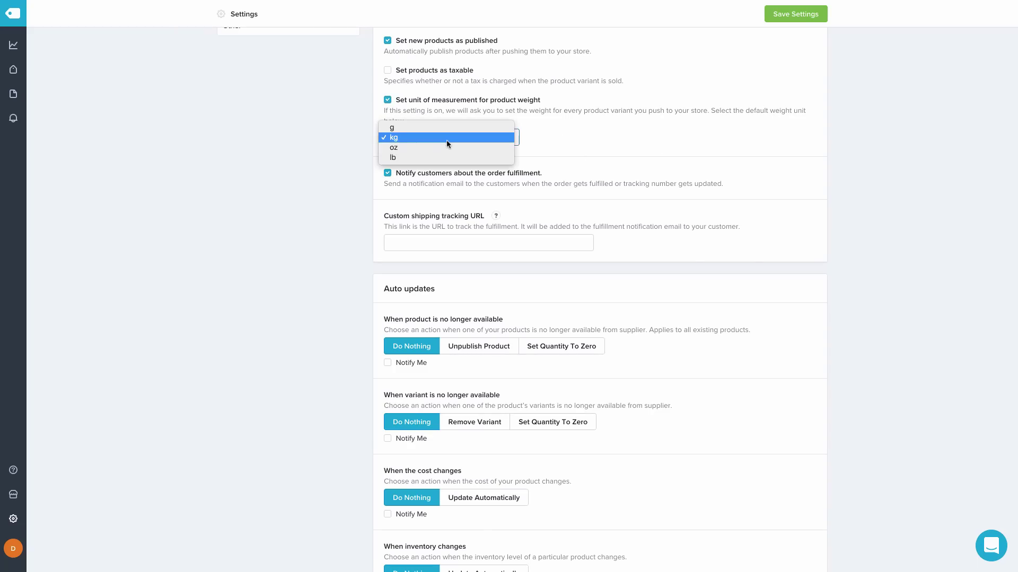
click(447, 159)
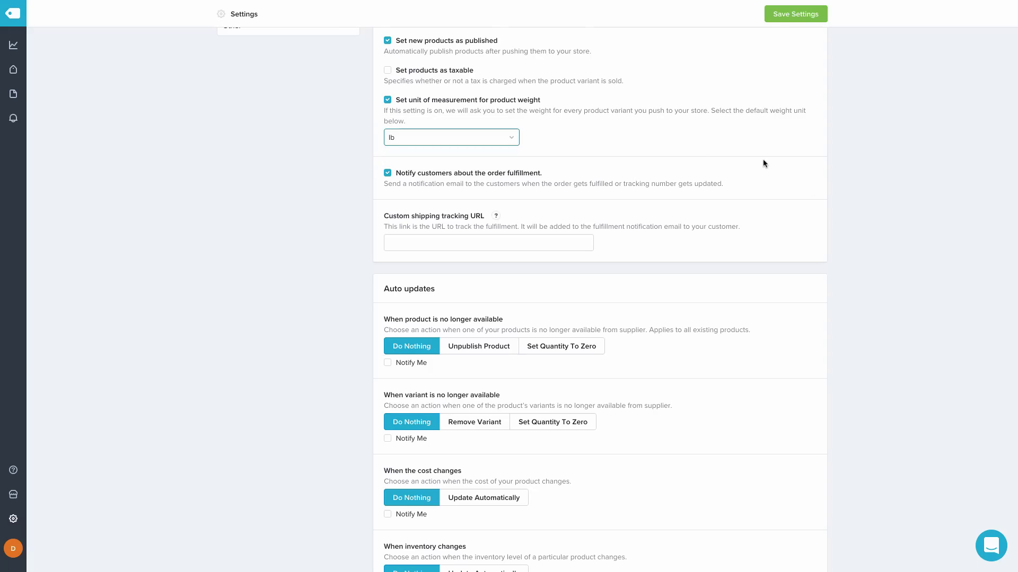
scroll(763, 164, down, 1)
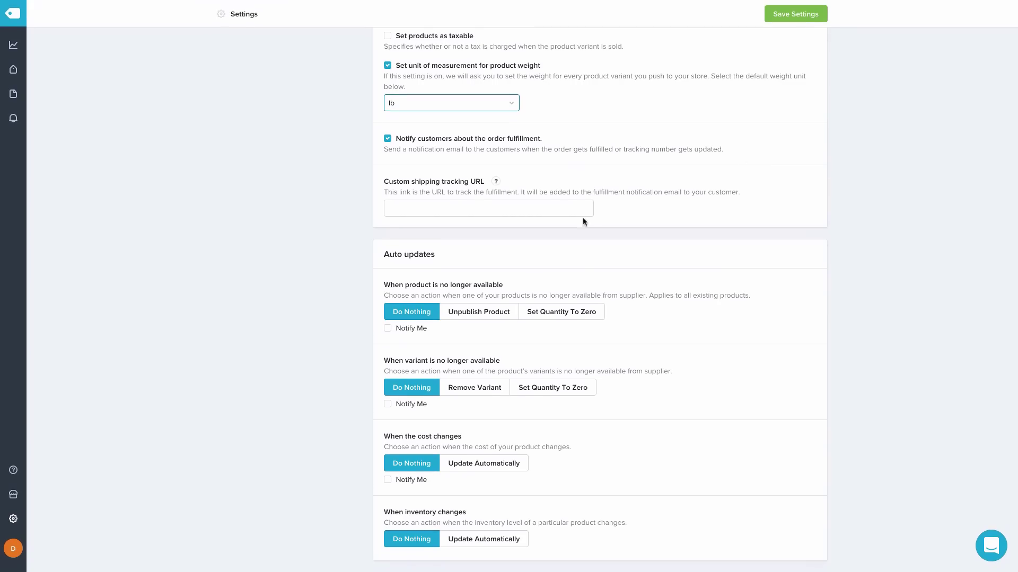
click(486, 317)
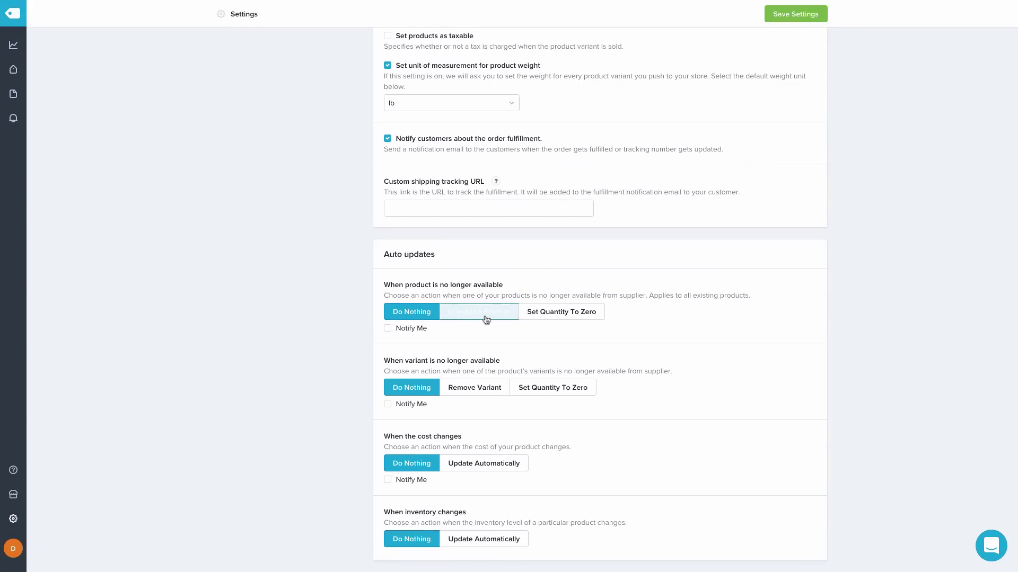
click(388, 354)
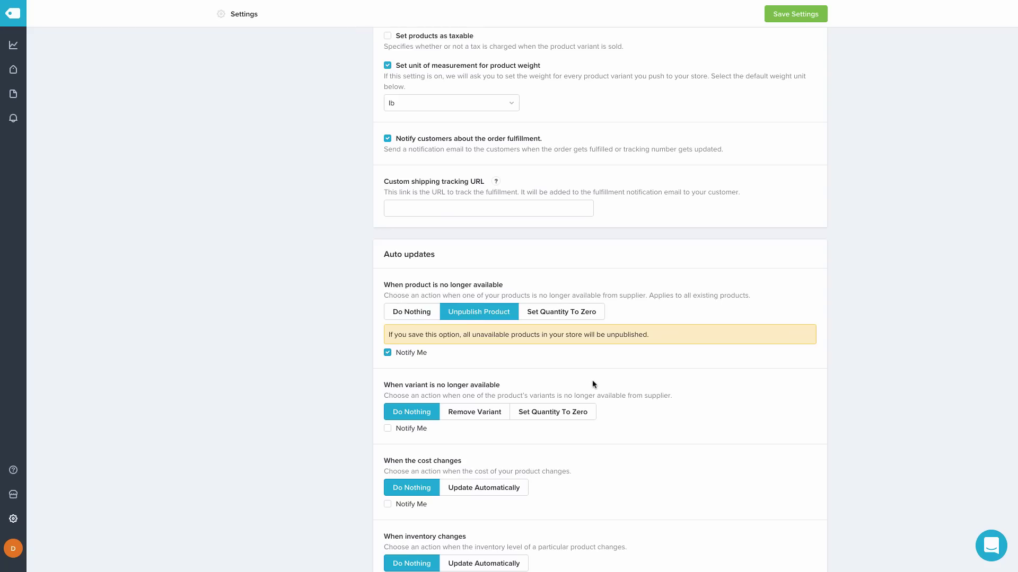
Set Oberlo to remove unavailable variants, notify on variant and cost changes, and save settings
scroll(593, 380, down, 1)
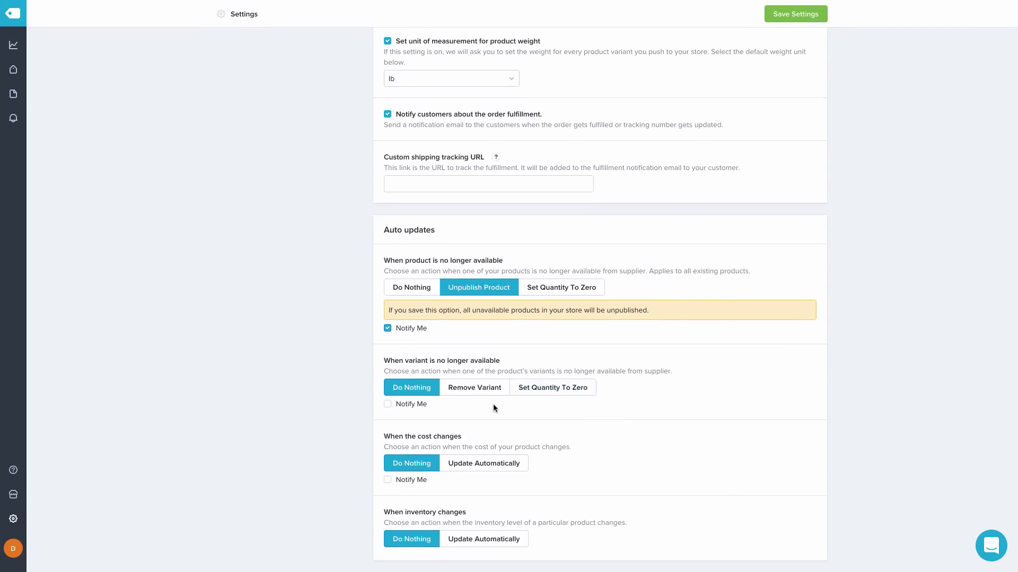
click(475, 390)
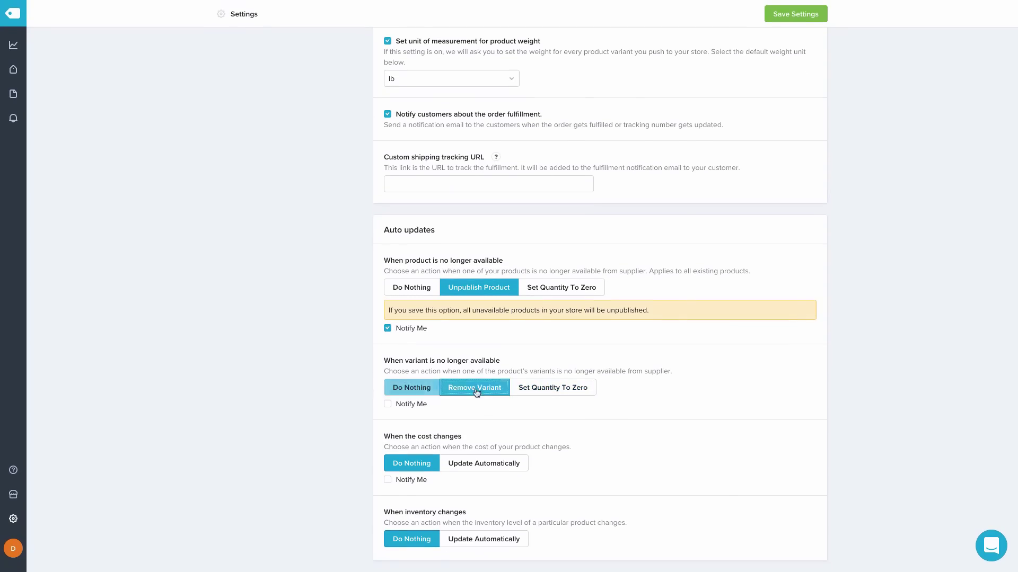
click(387, 404)
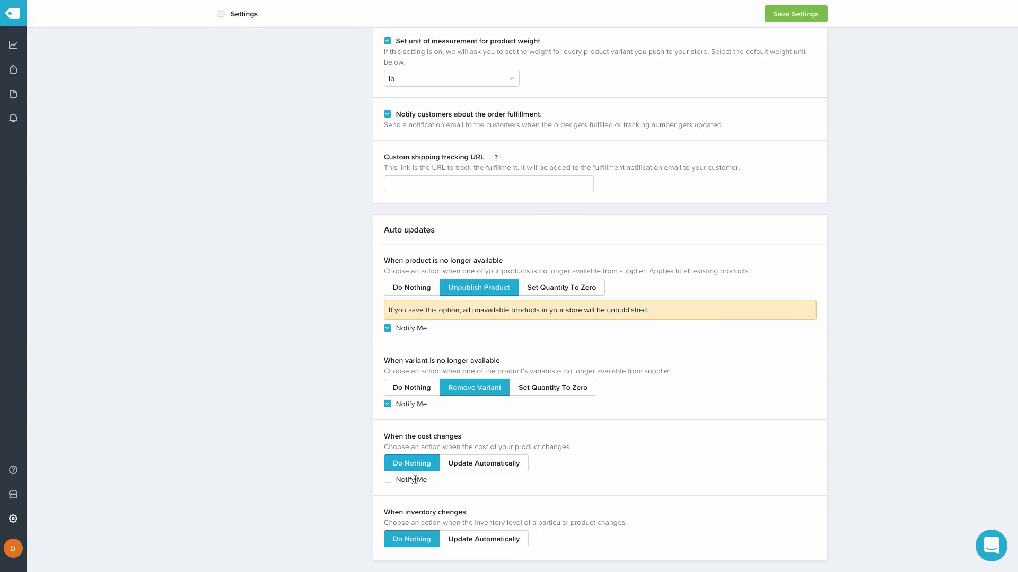
click(387, 482)
scroll(921, 373, up, 1)
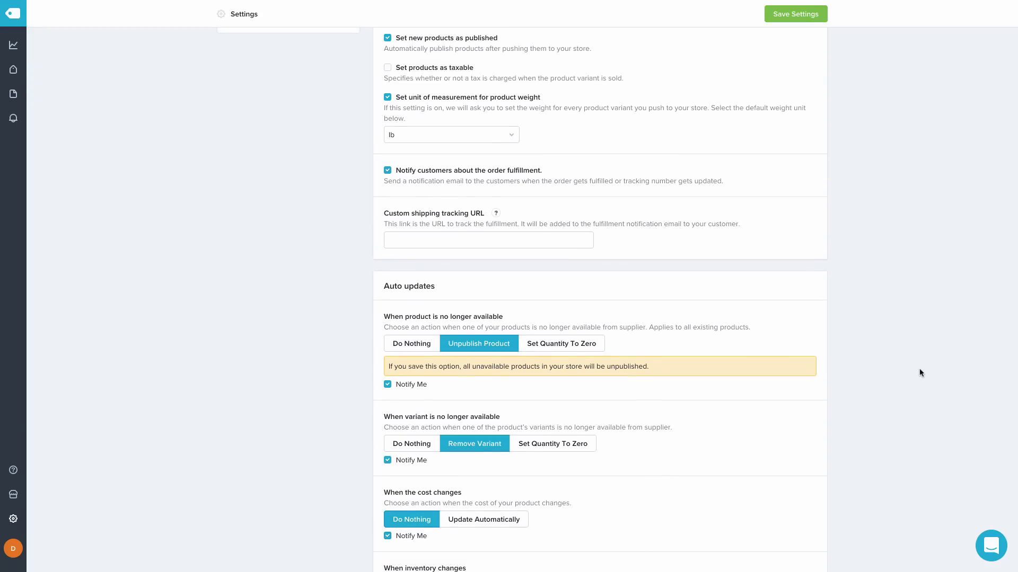
scroll(920, 373, up, 2)
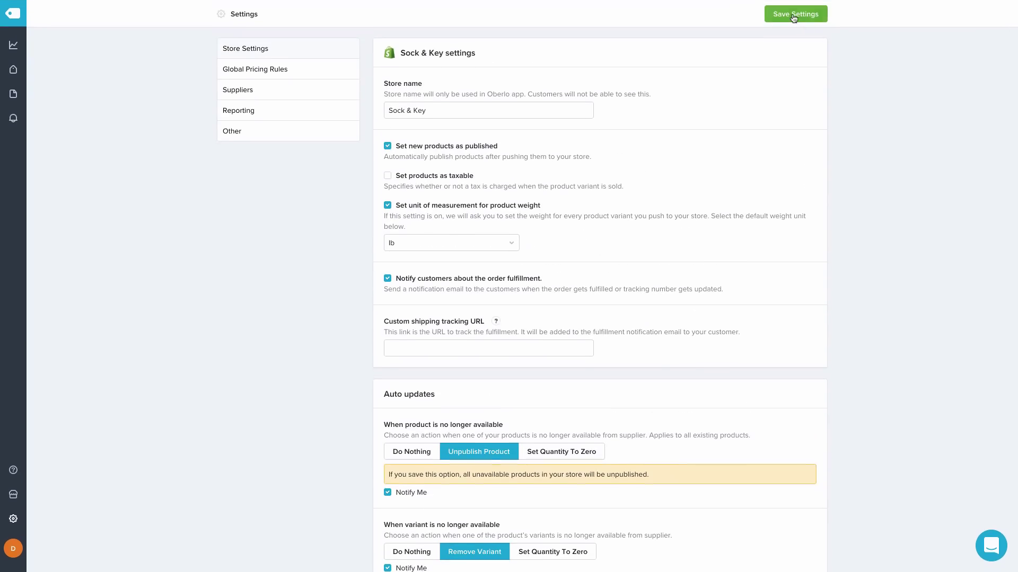
click(794, 16)
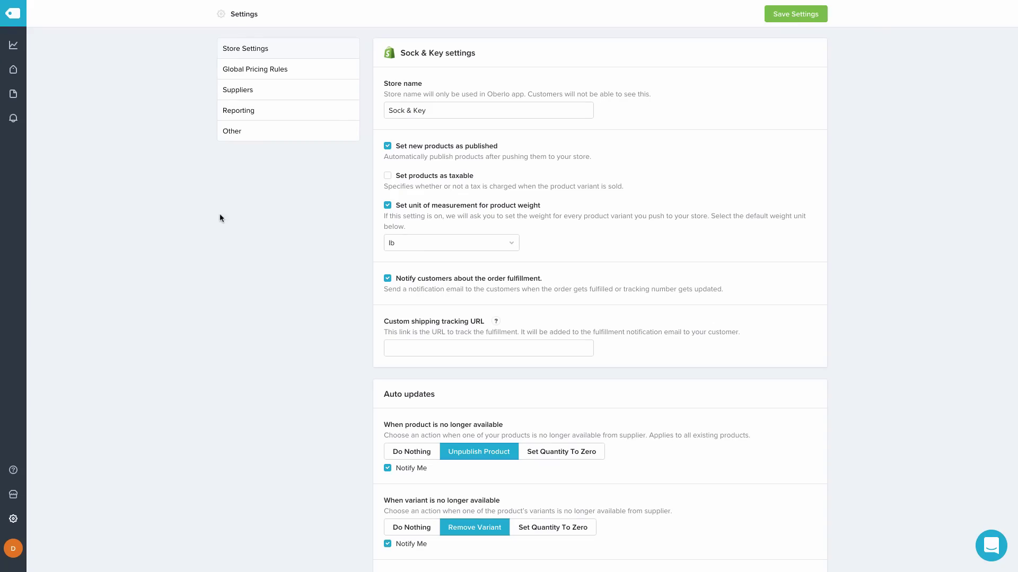
Select all six sock products in Oberlo's Import List and import them to the Shopify store
mouse_move(21, 74)
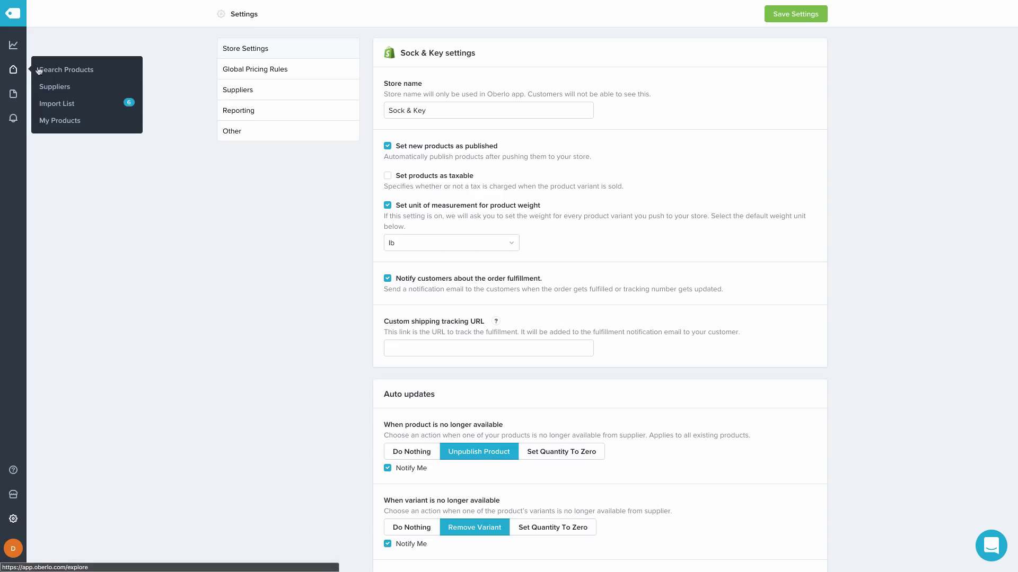
click(73, 107)
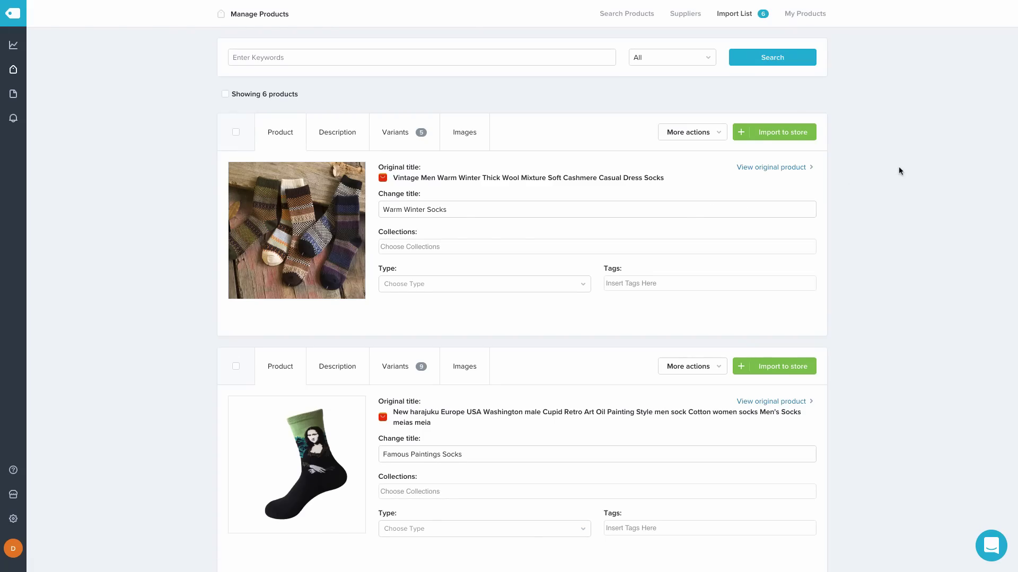
scroll(899, 170, down, 10)
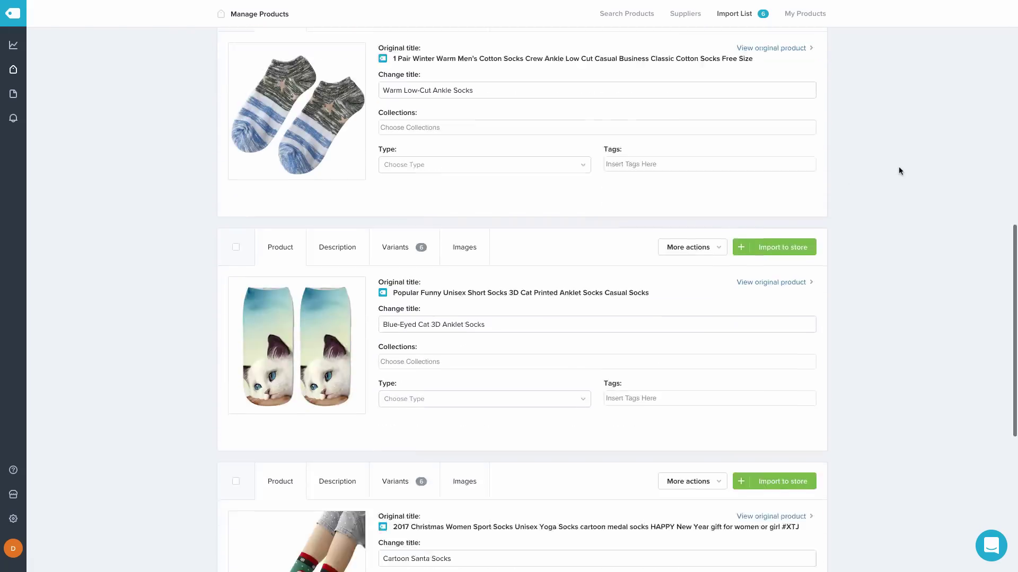
scroll(899, 170, up, 10)
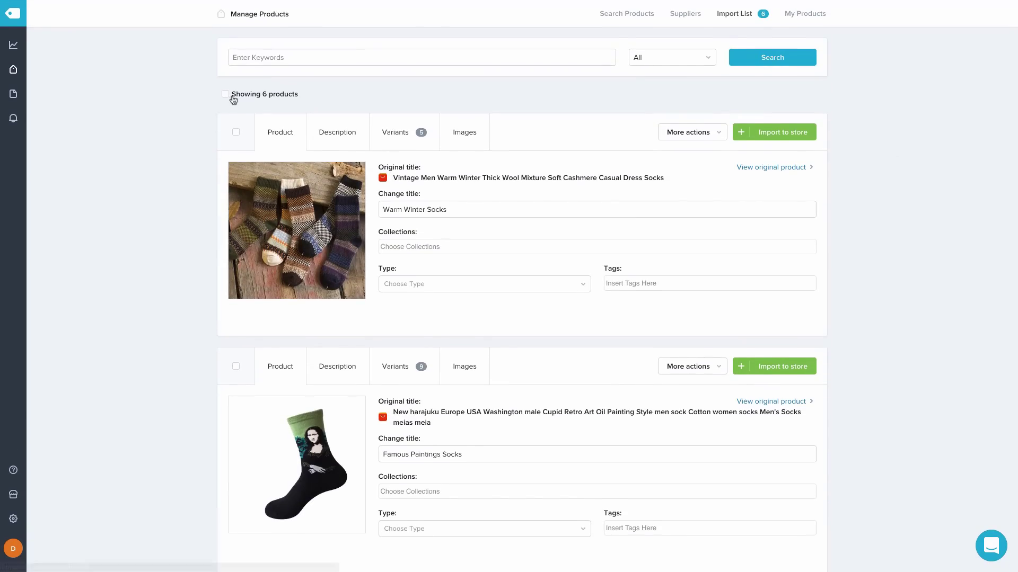
click(225, 95)
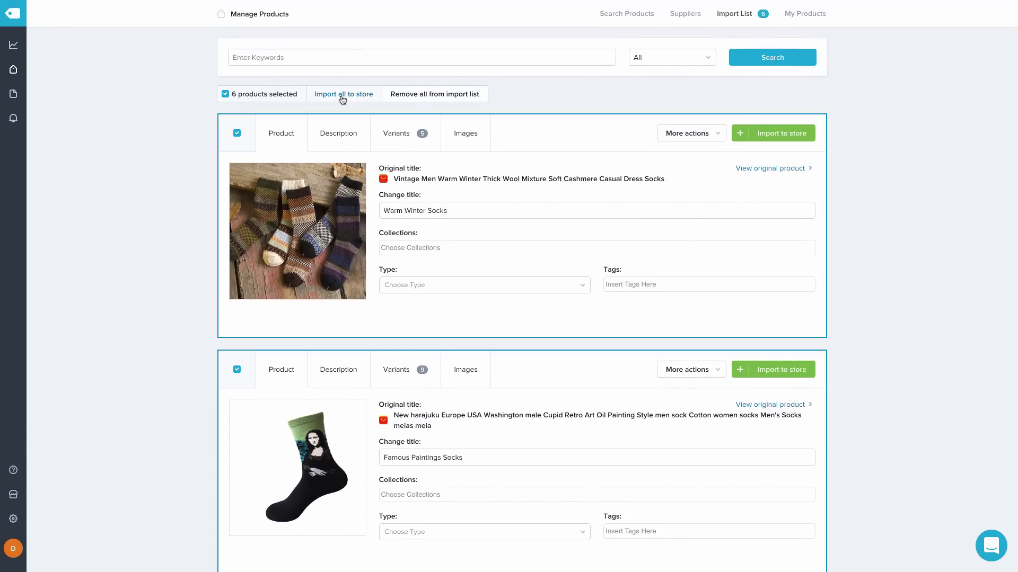
click(342, 95)
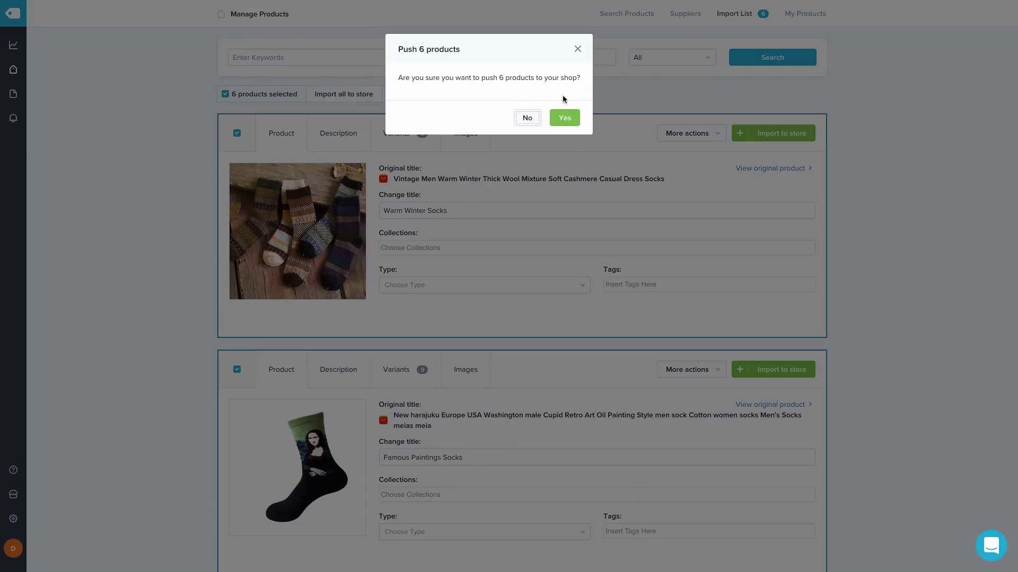
click(566, 121)
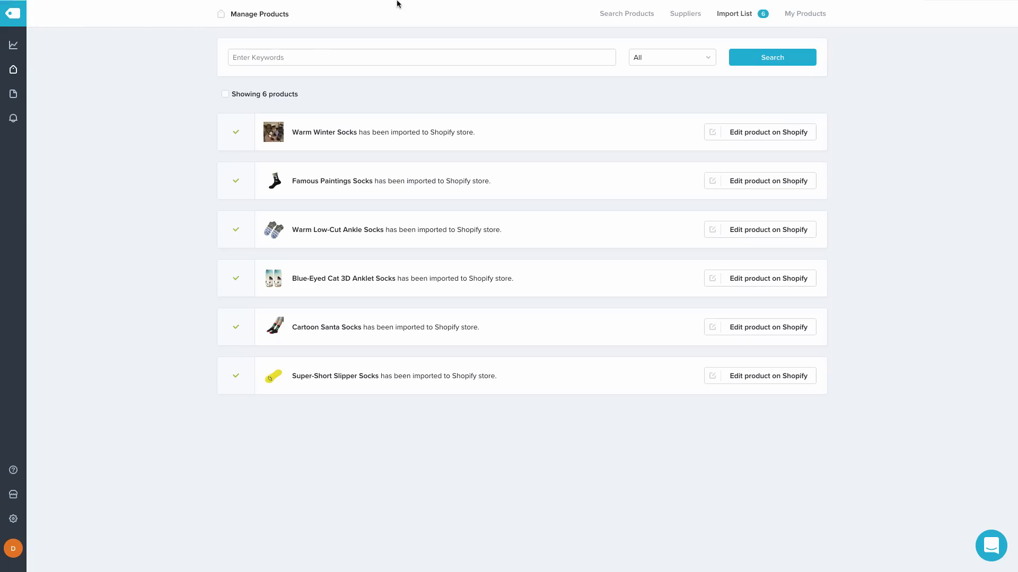
mouse_move(397, 3)
click(342, 24)
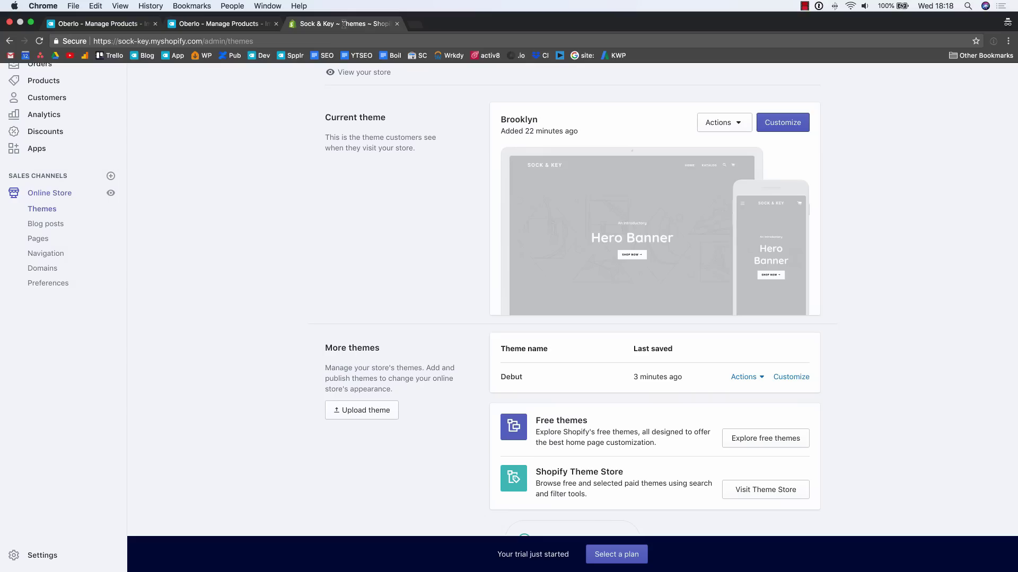
Go from the Shopify Products list to the Collections page listing Startseite
click(51, 83)
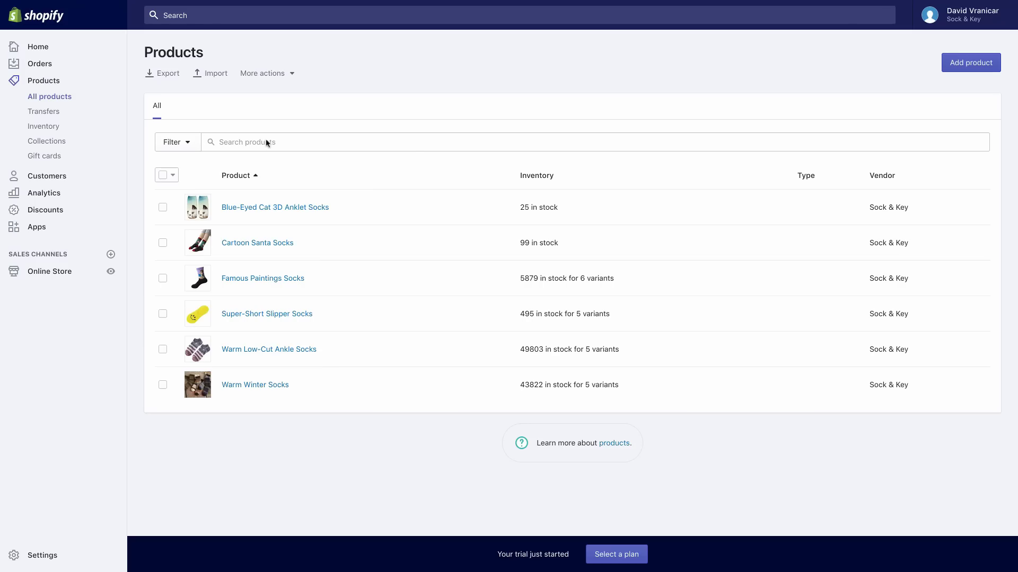
click(55, 142)
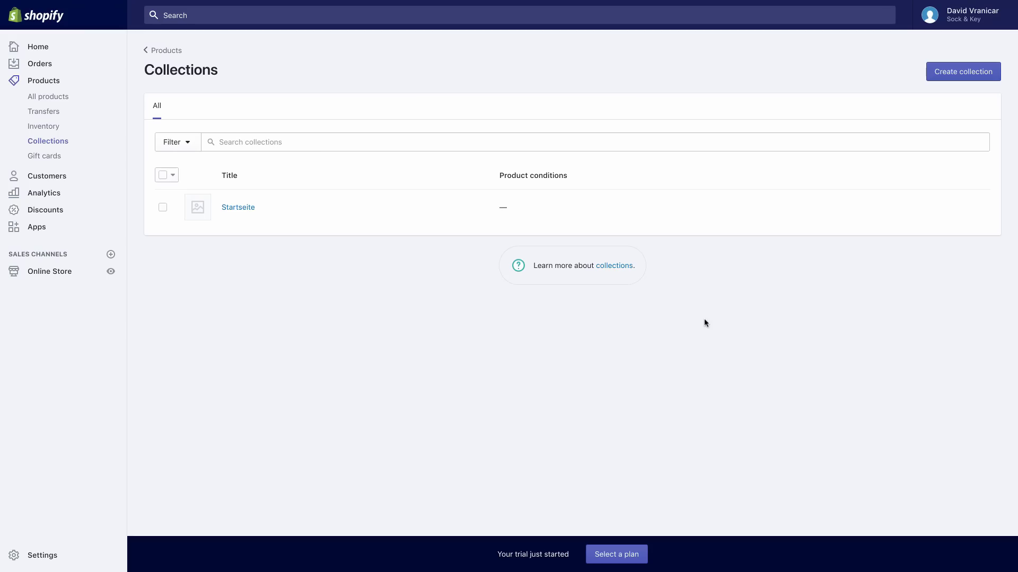
Create and save a manual 'Women's Socks' collection described as 'The hottest fashion in women's sockwear.'
click(942, 80)
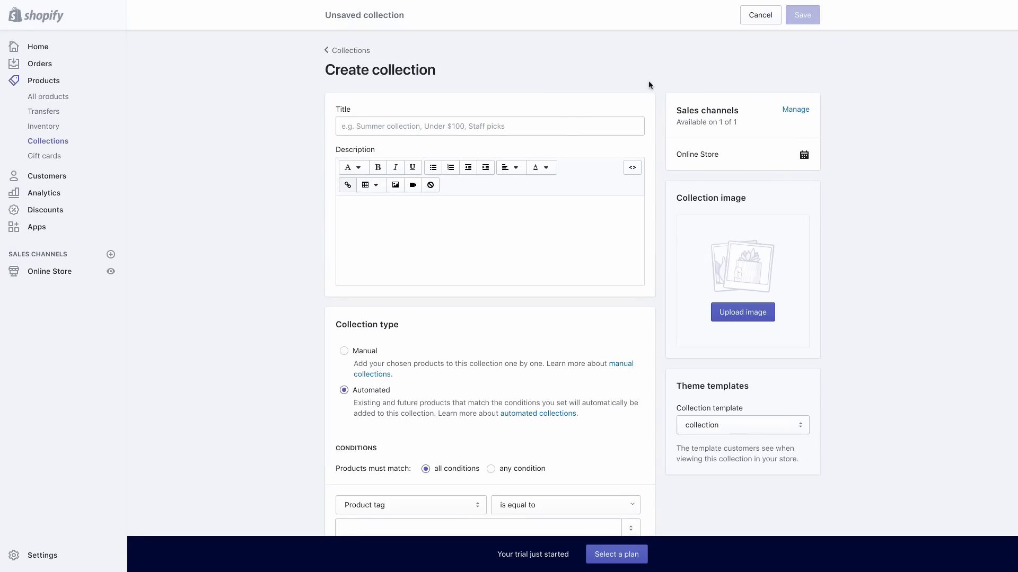
click(561, 126)
text(Women)
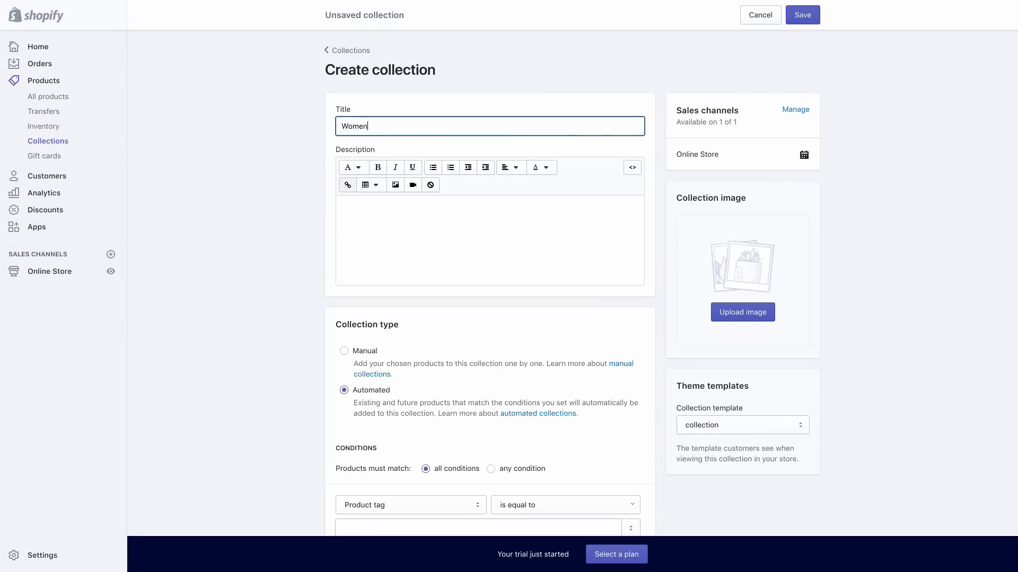
text('s Socks)
click(469, 210)
text(The )
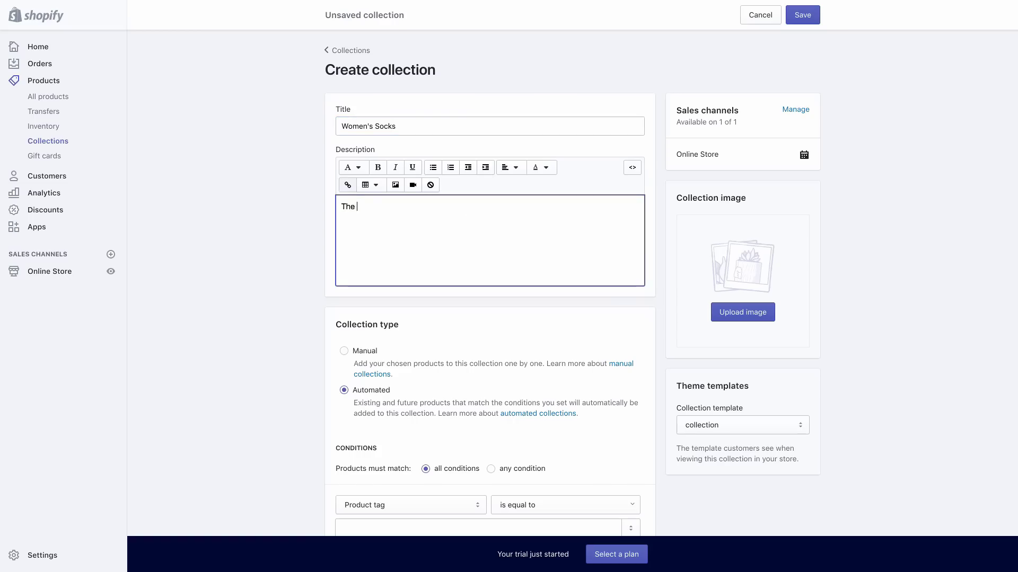
text(hottest fashion in women's soc)
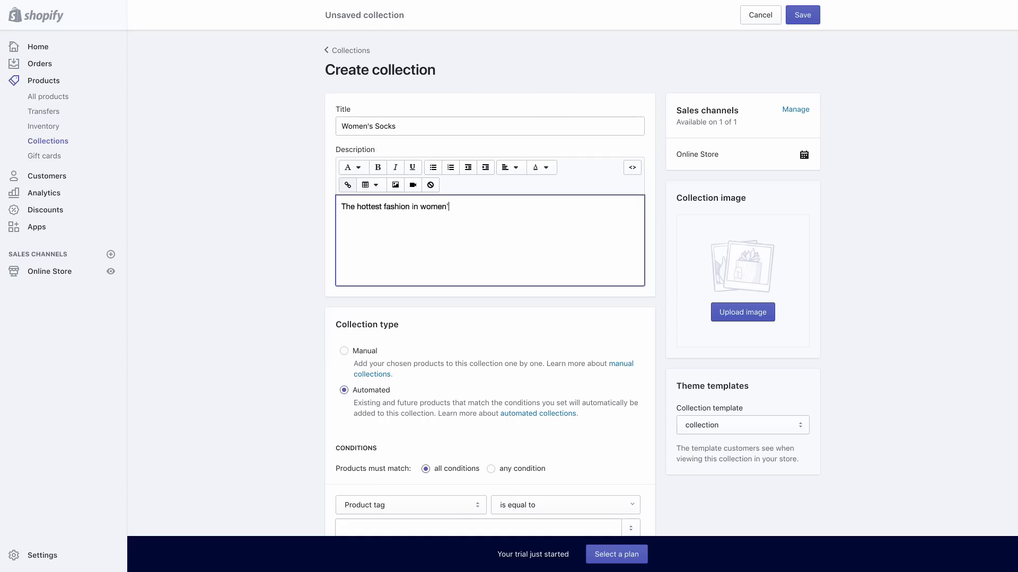
text(kwear.)
scroll(658, 190, down, 2)
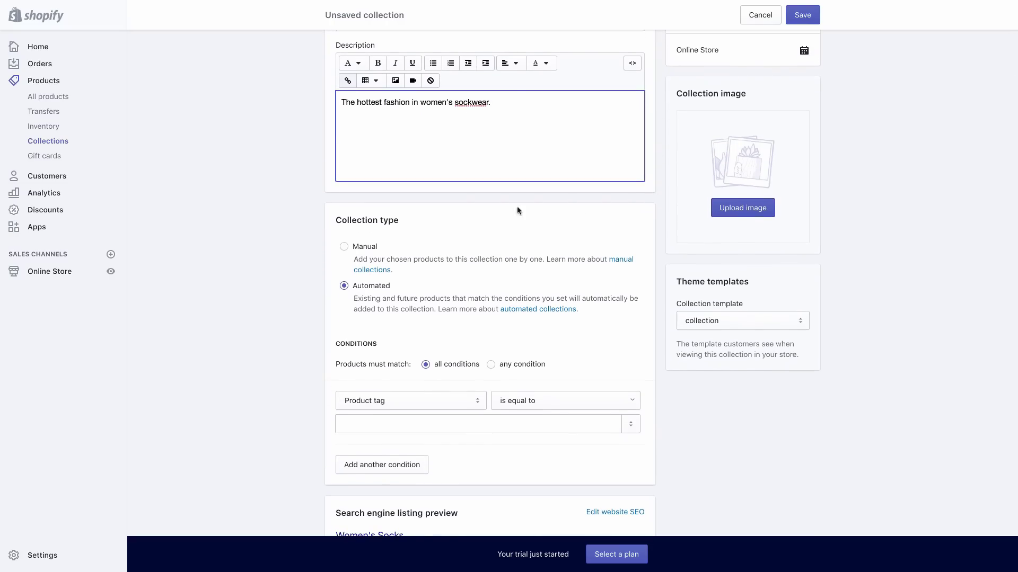
click(344, 247)
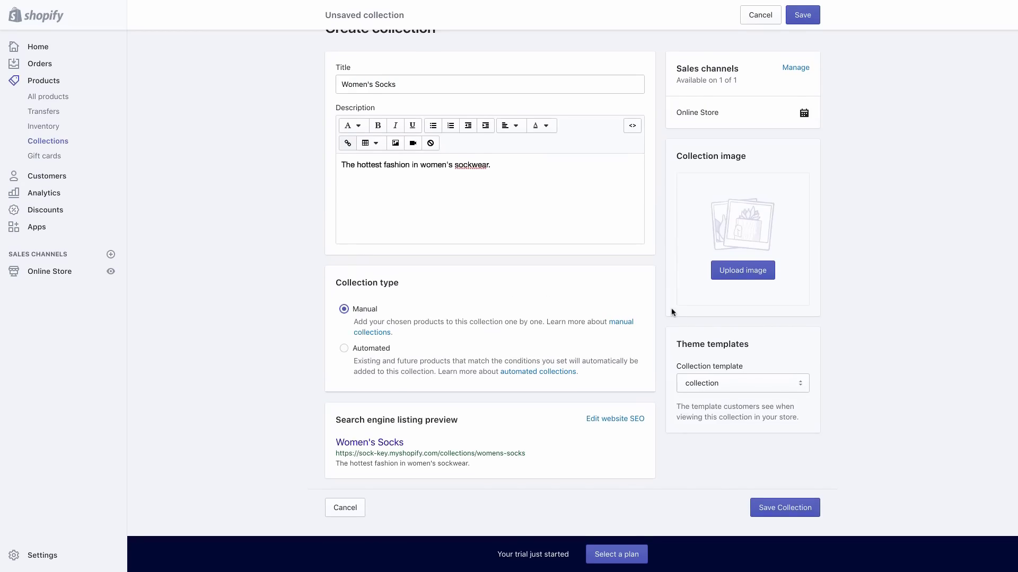
scroll(671, 312, up, 2)
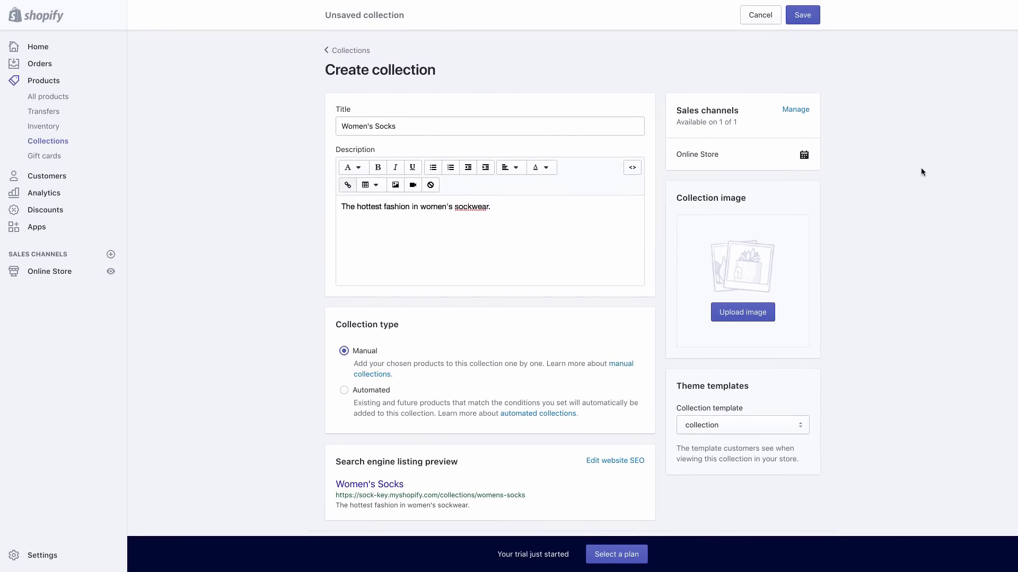
click(805, 20)
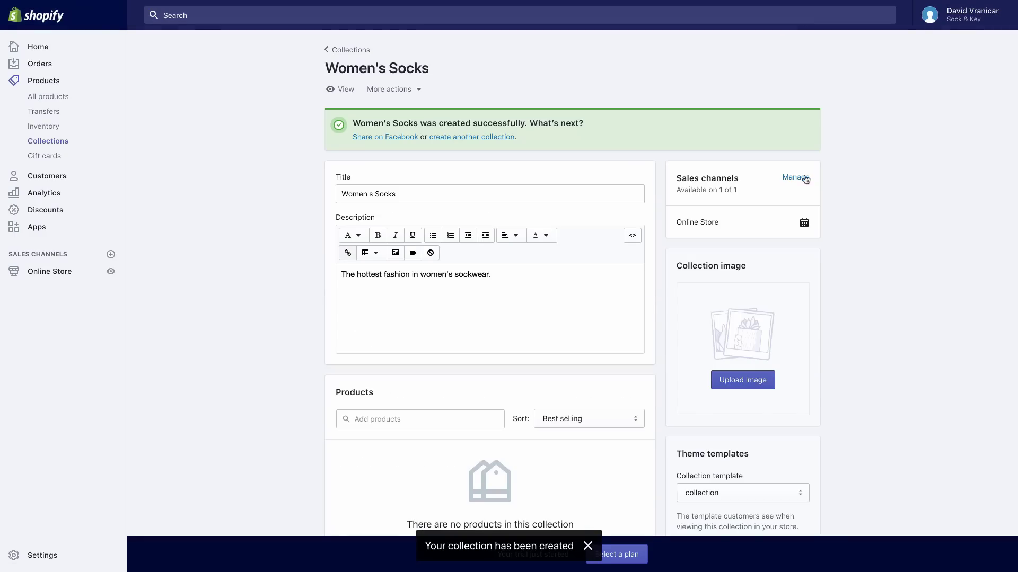
Add Blue-Eyed Cat 3D Anklet, Cartoon Santa and Super-Short Slipper Socks to Women's Socks
scroll(900, 171, down, 2)
scroll(900, 173, down, 3)
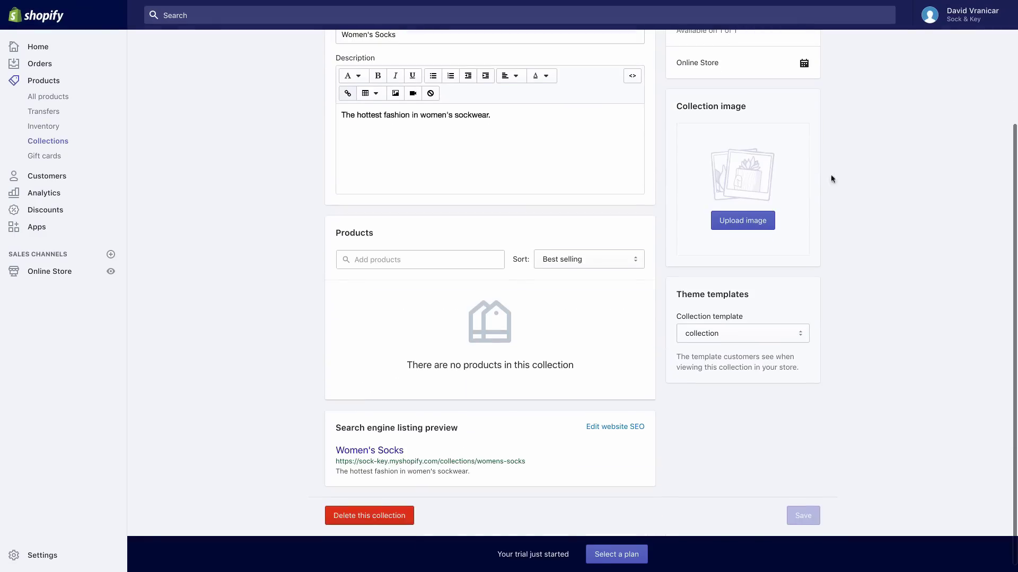
click(420, 266)
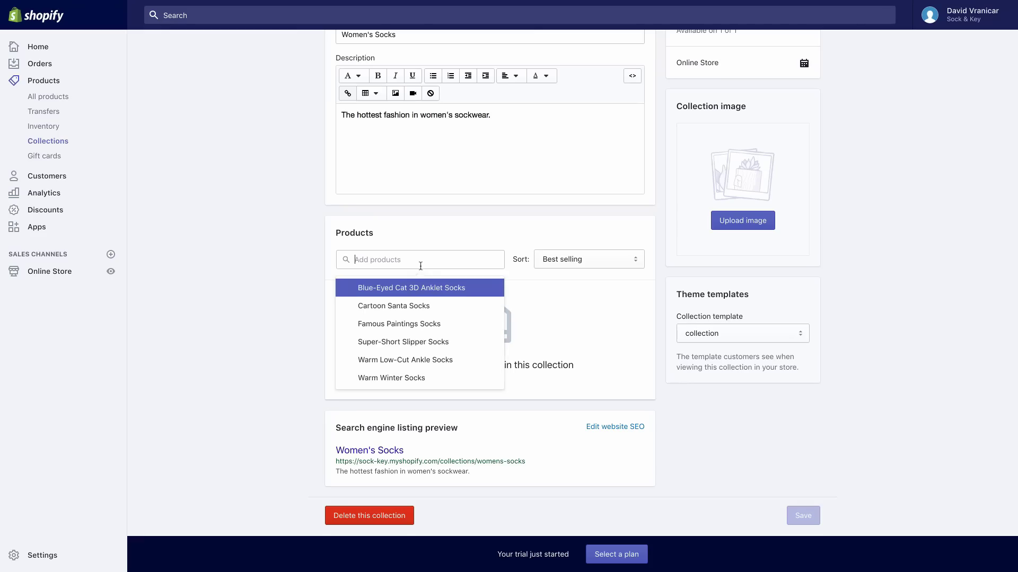
click(430, 289)
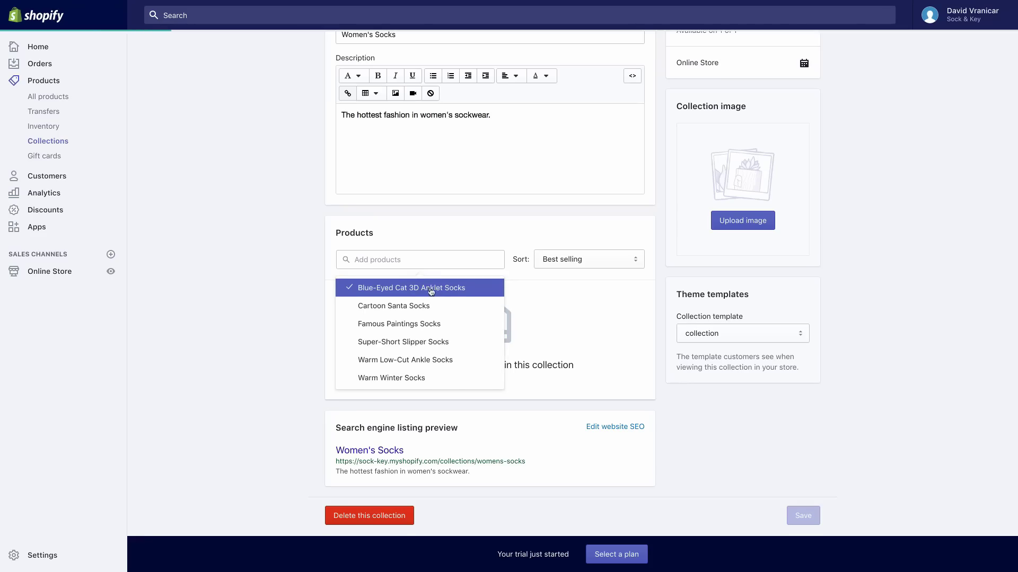
click(431, 305)
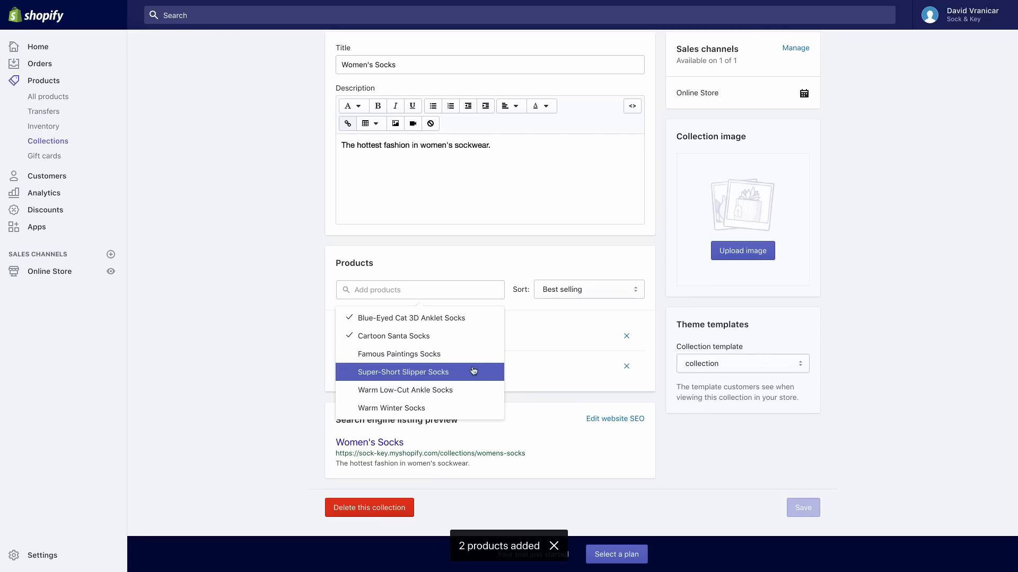
click(474, 371)
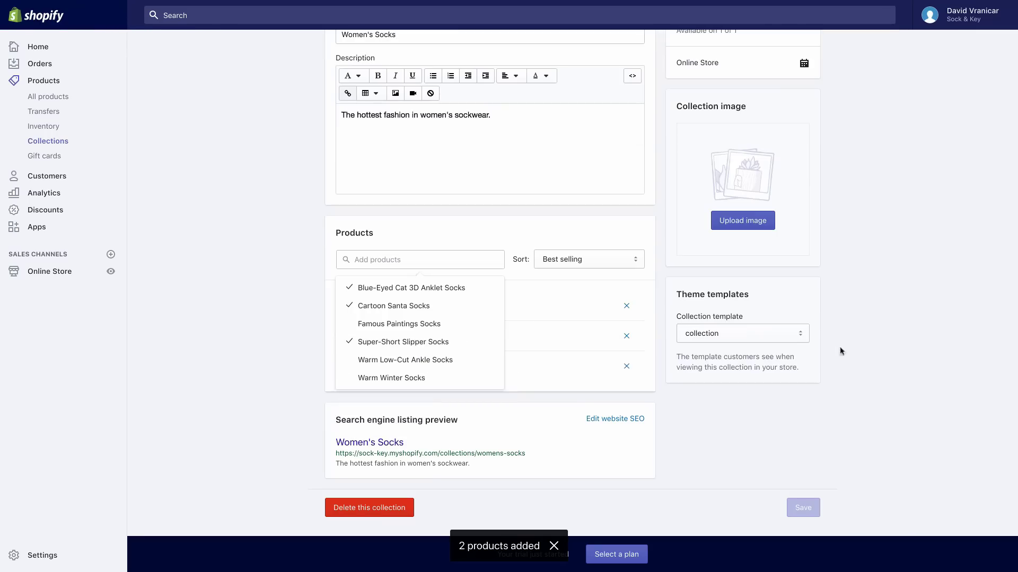
click(879, 353)
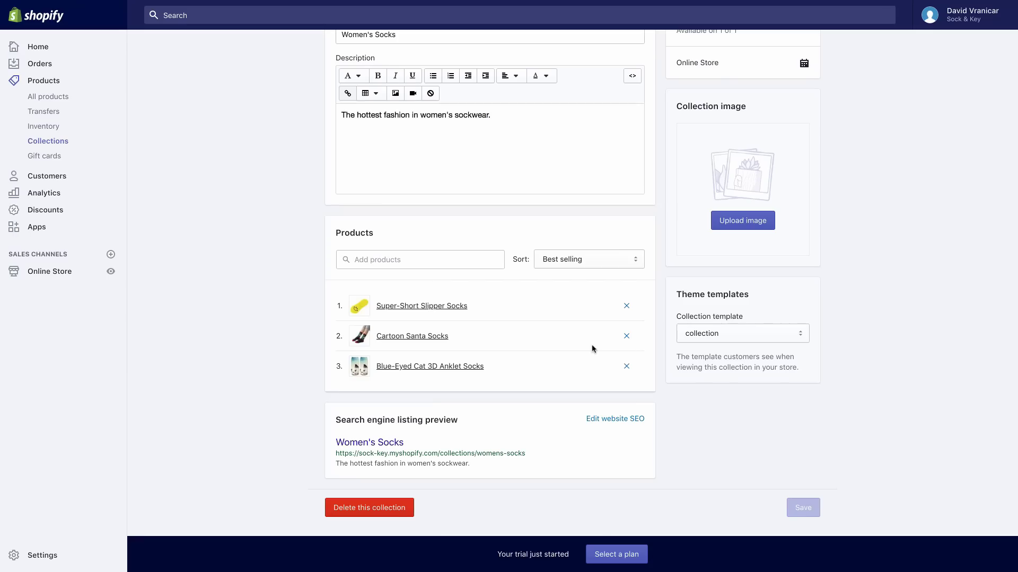
Sort the Women's Socks collection by Product title A–Z
click(582, 261)
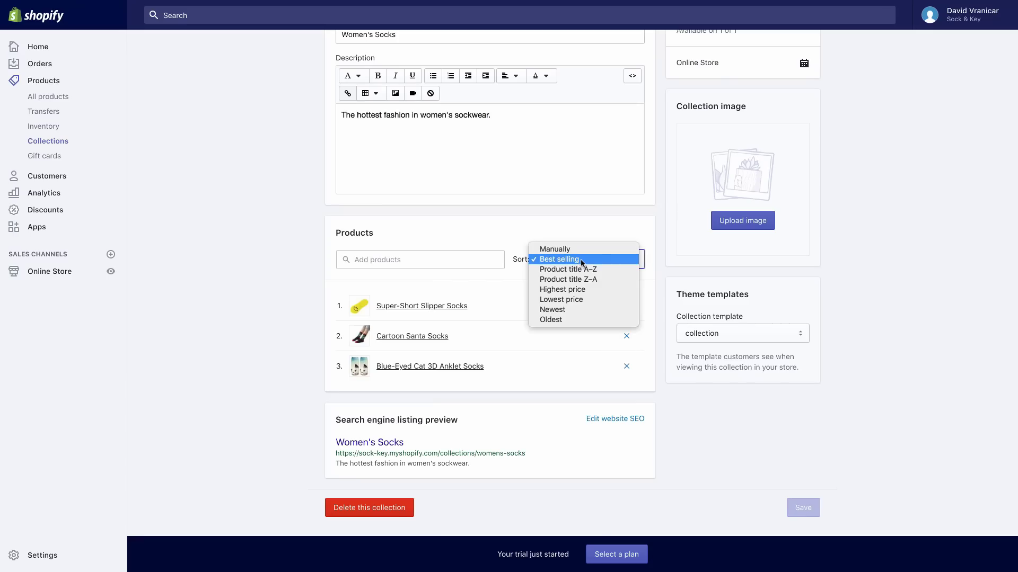
click(610, 269)
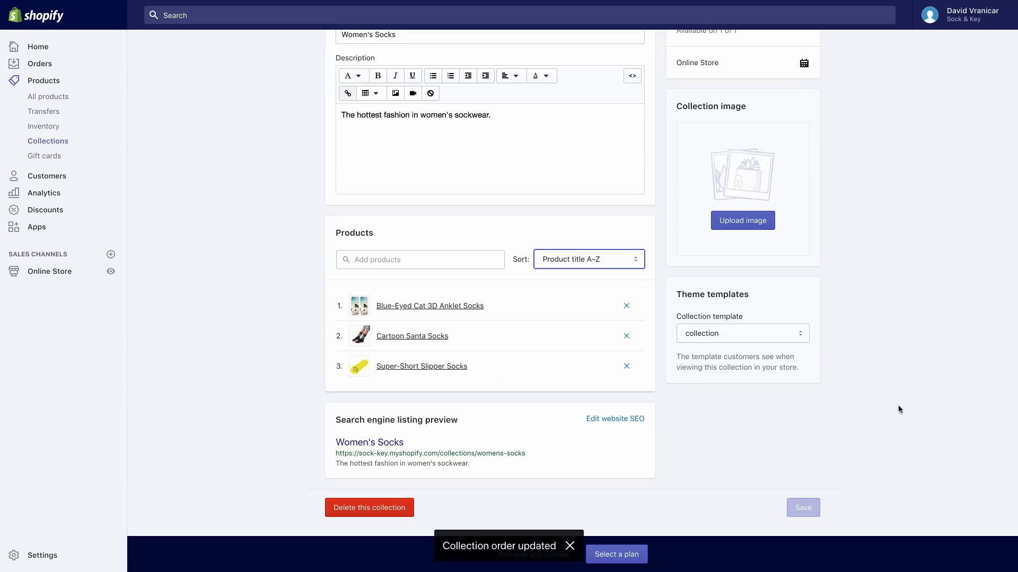
scroll(900, 409, up, 2)
scroll(900, 409, up, 5)
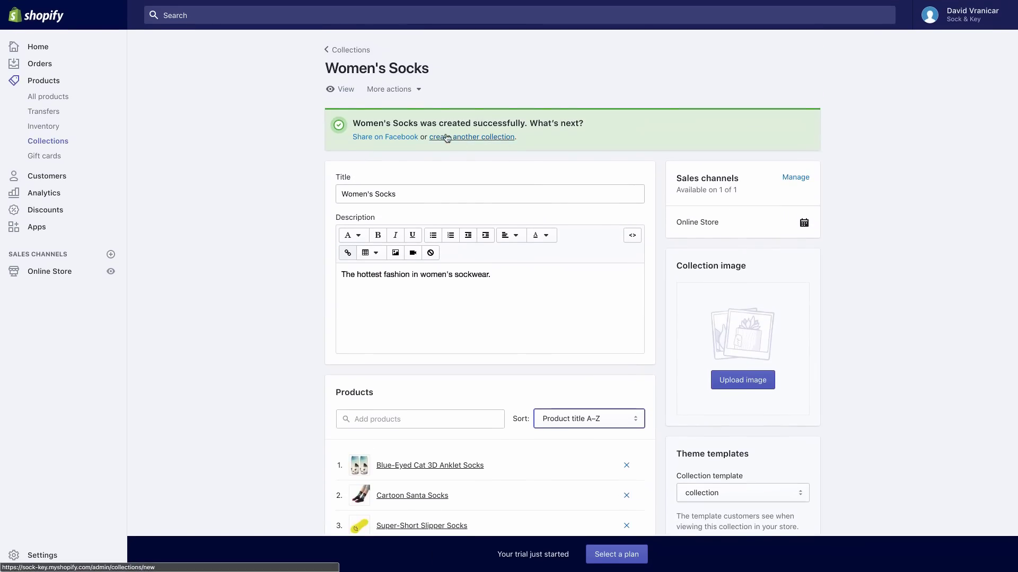
Create and save a manual 'Men's Socks' collection described as 'Business or casual, the best men's socks around'
click(447, 137)
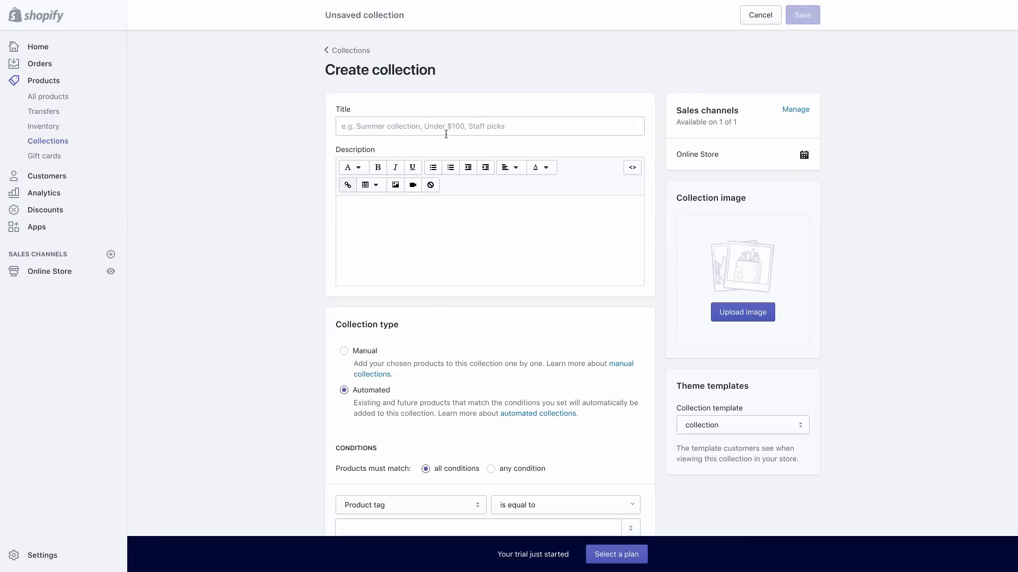
click(446, 129)
text(Men')
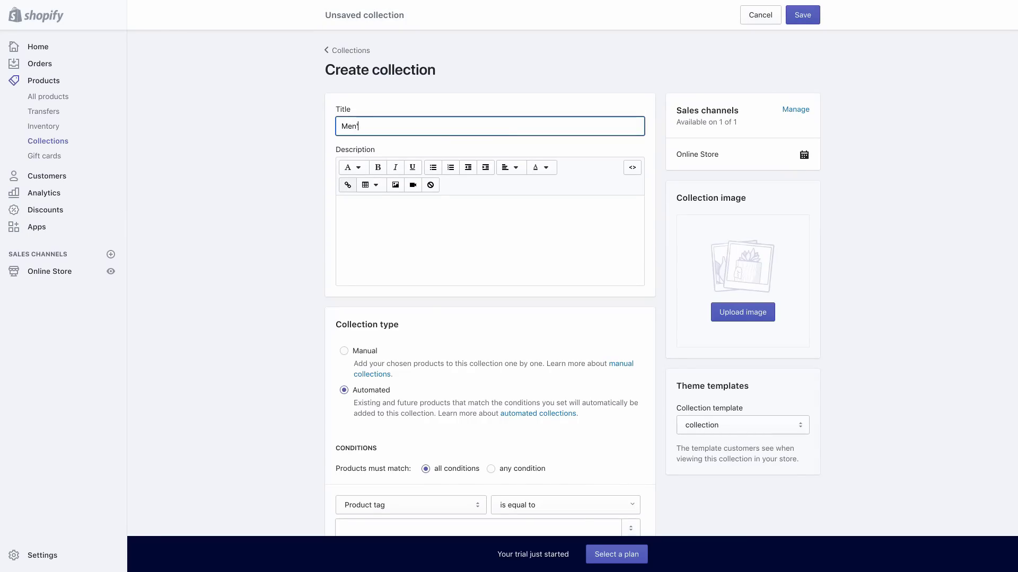
text(s Socks)
click(413, 225)
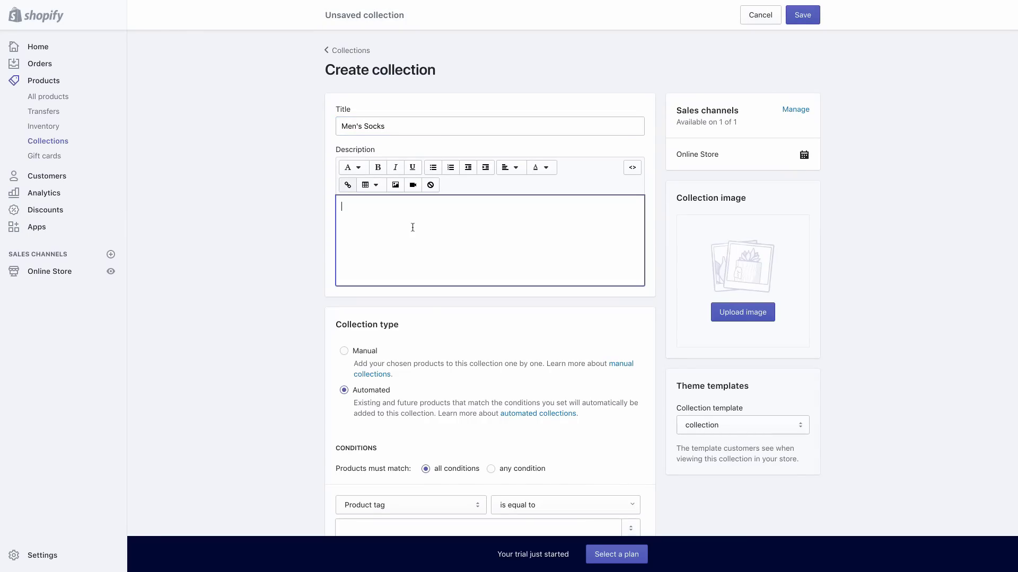
text(Business or casual, the best men's socks around.)
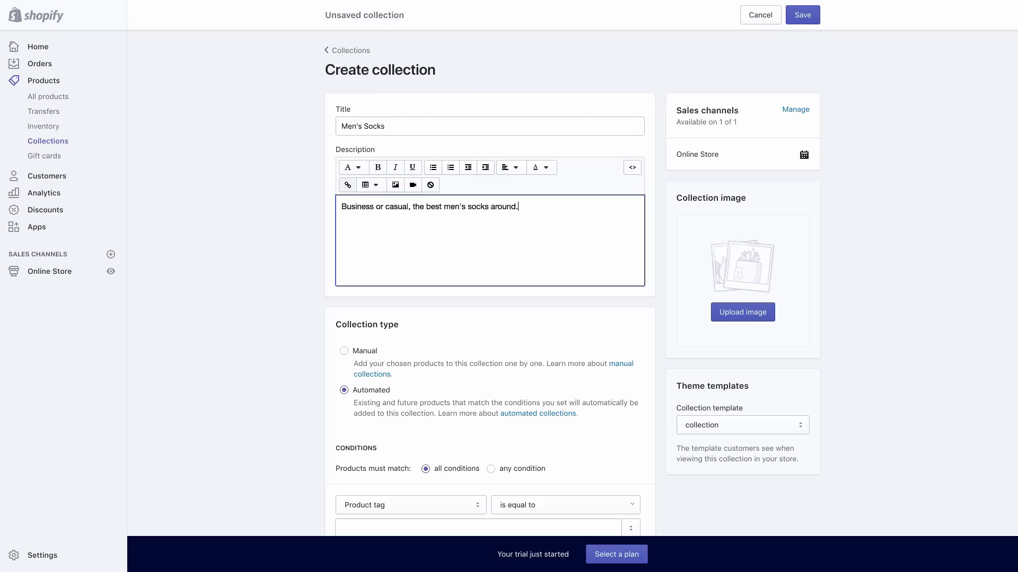
click(344, 353)
scroll(875, 294, down, 1)
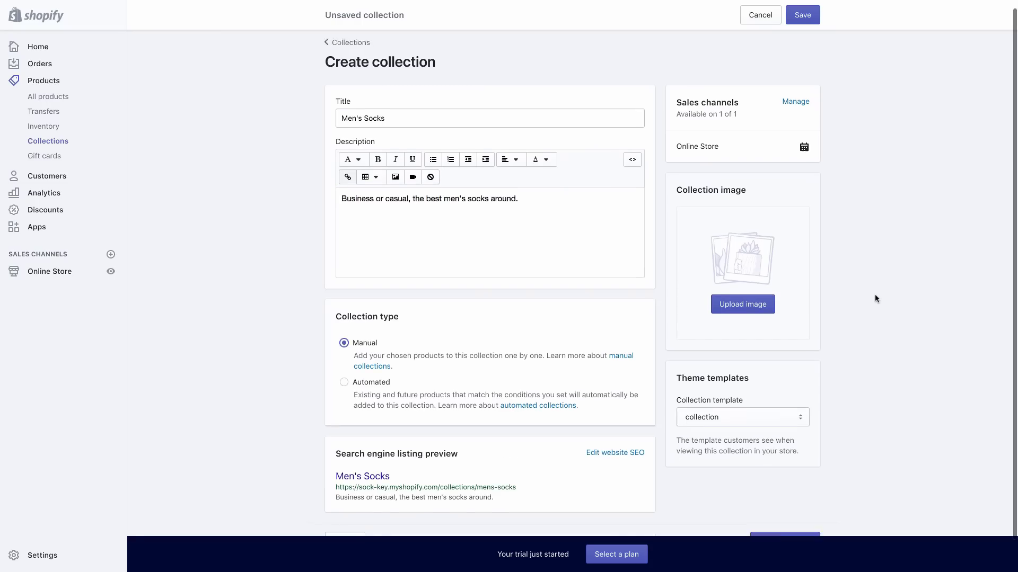
scroll(874, 295, down, 1)
scroll(875, 295, up, 2)
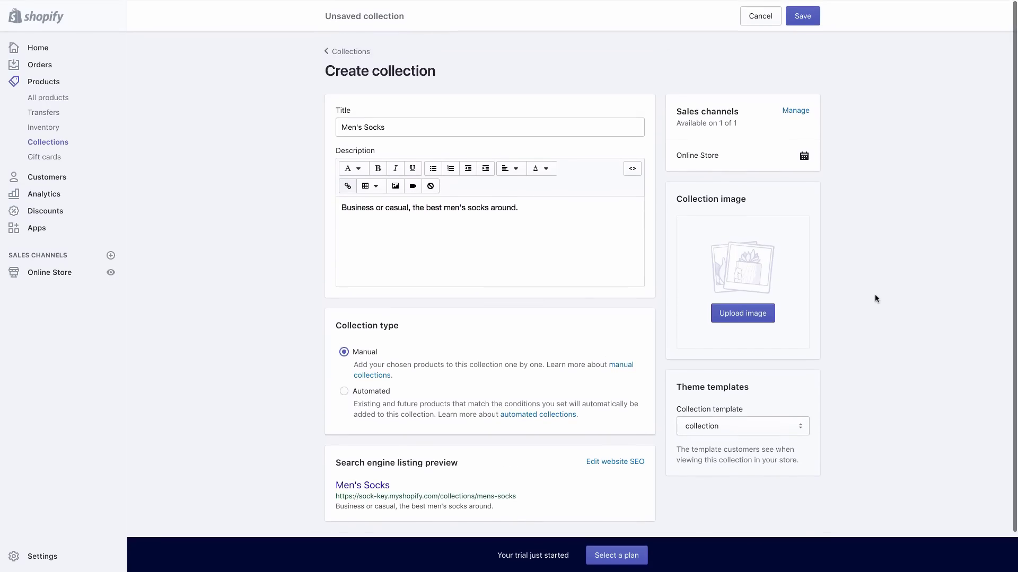
click(803, 14)
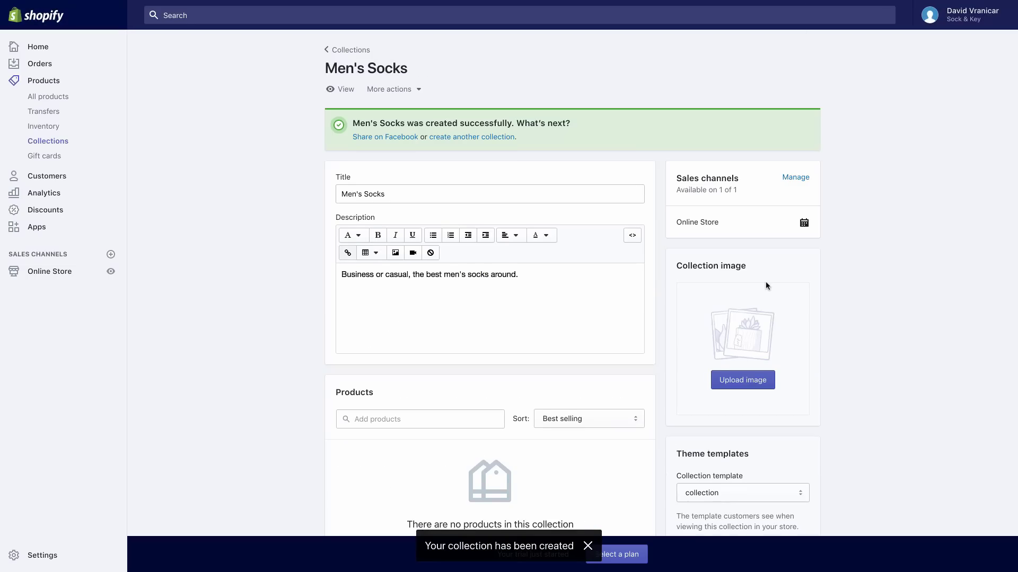
Add Famous Paintings, Warm Low-Cut Ankle and Warm Winter Socks to the Men's Socks collection
scroll(766, 286, down, 2)
click(443, 365)
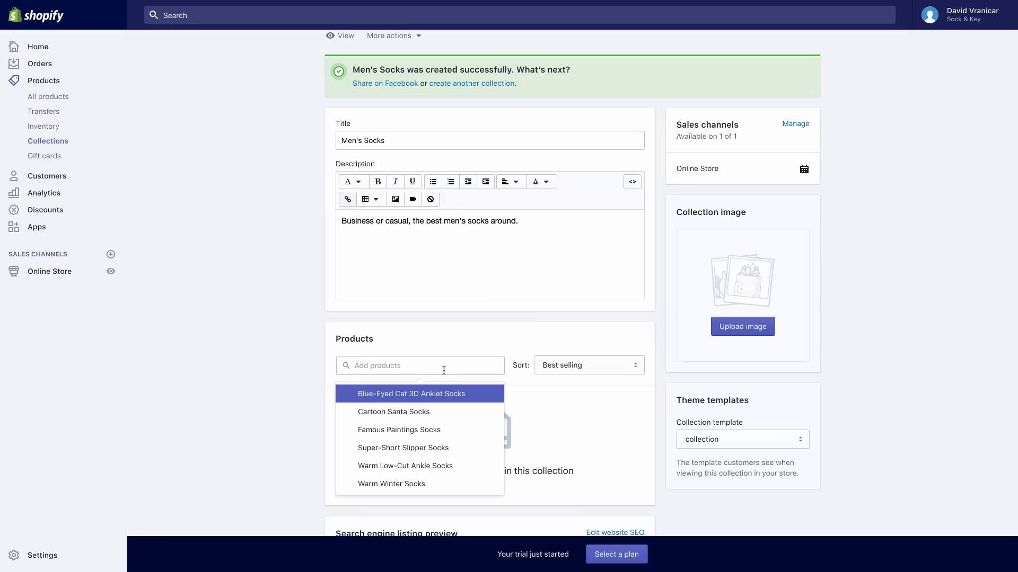
click(466, 432)
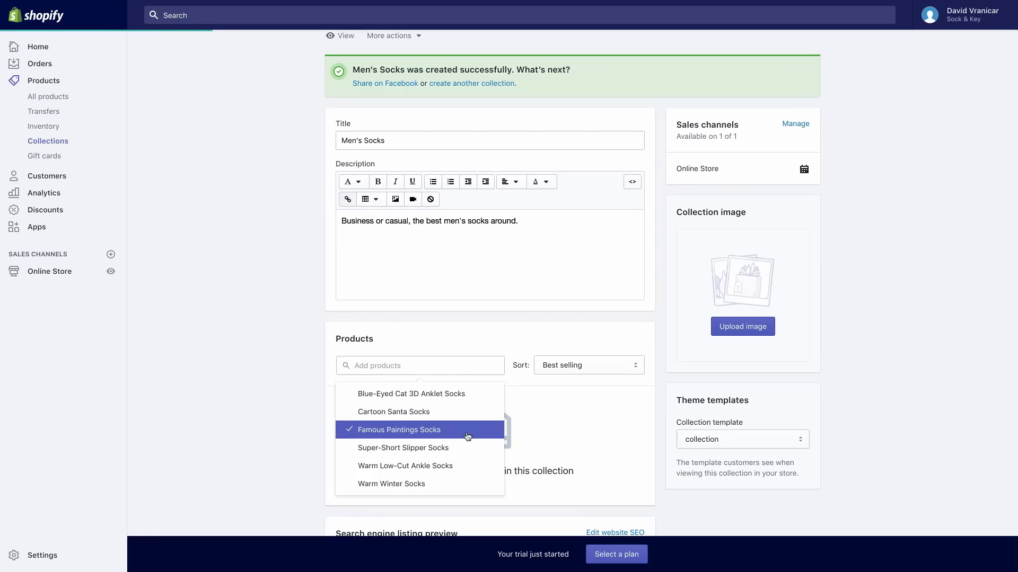
click(470, 465)
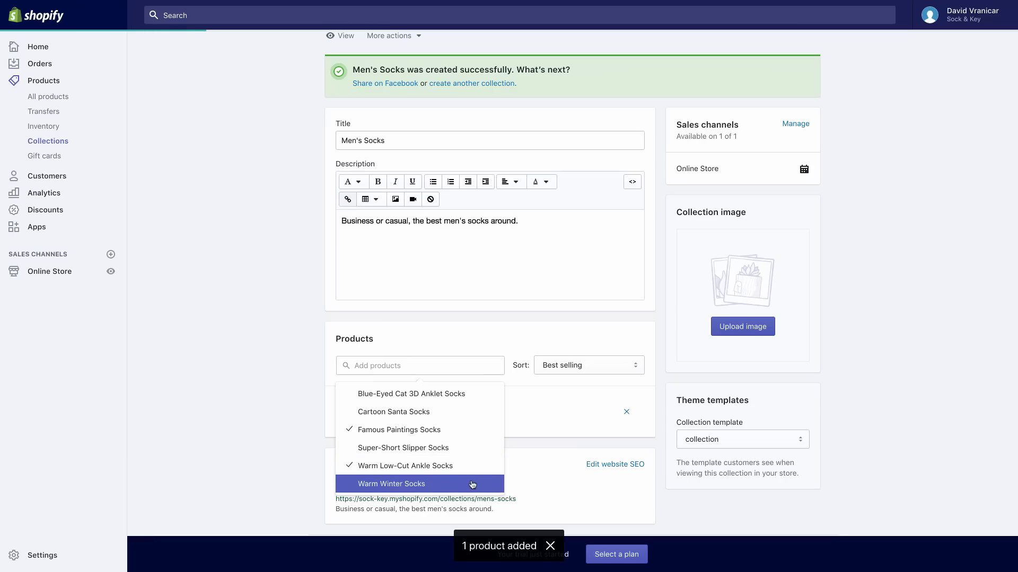
click(472, 484)
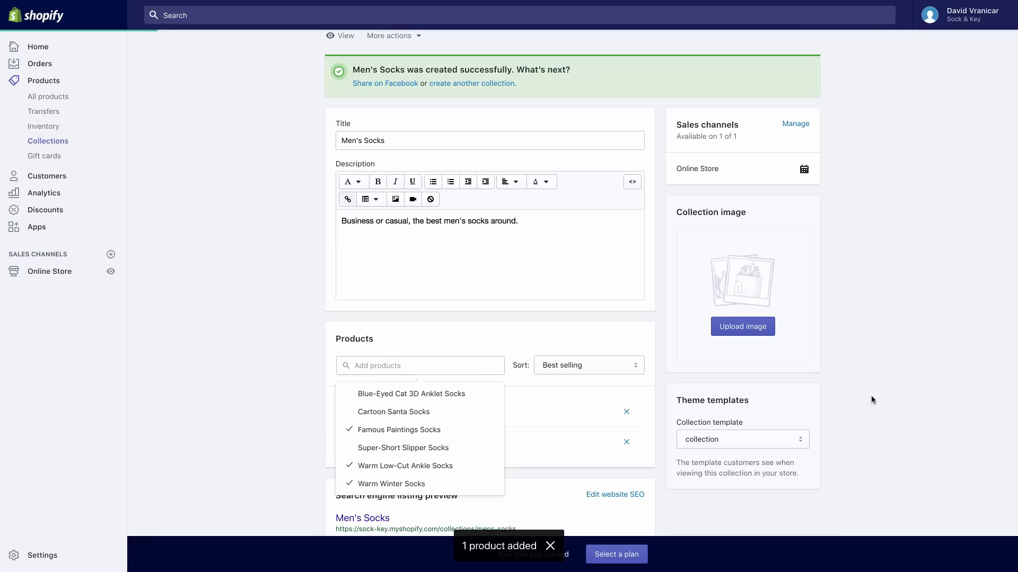
click(895, 403)
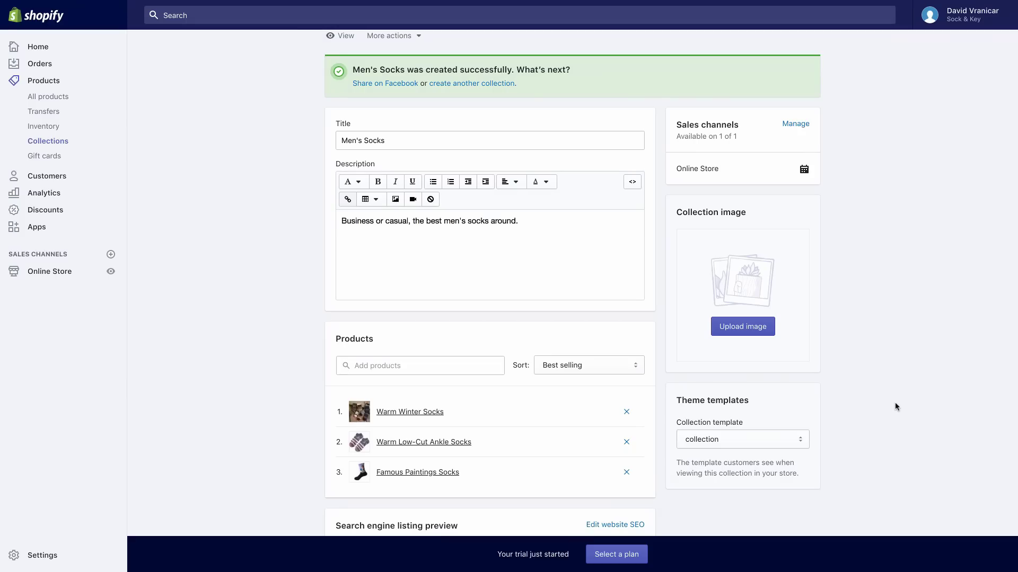
Sort the Men's Socks collection by Product title A–Z
click(616, 371)
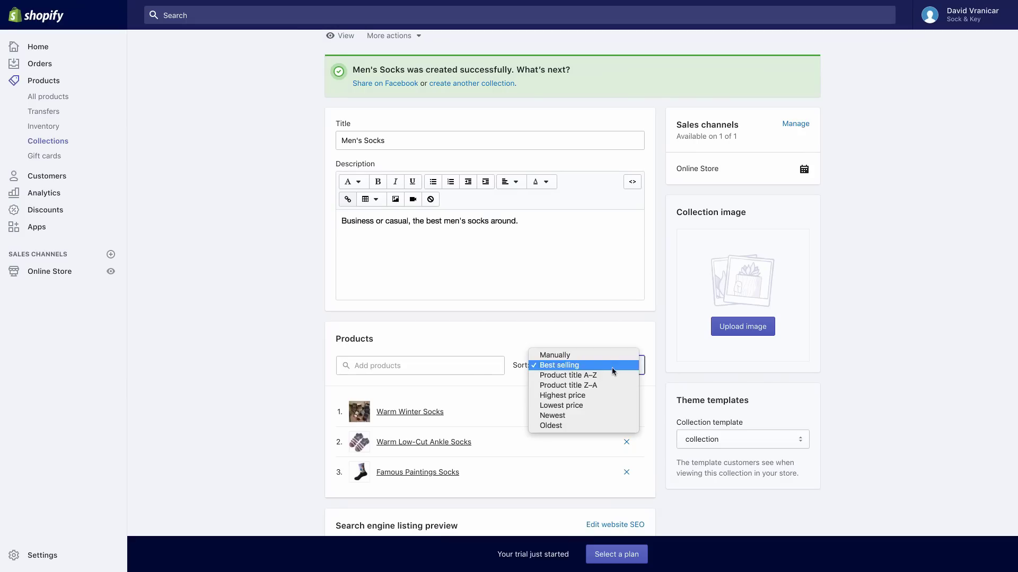
click(610, 377)
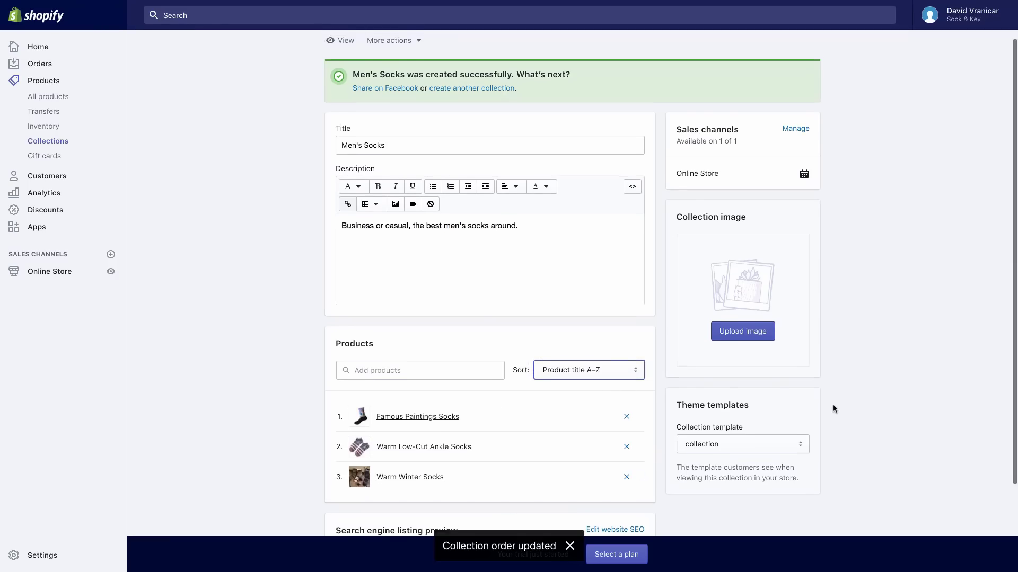
scroll(832, 408, down, 1)
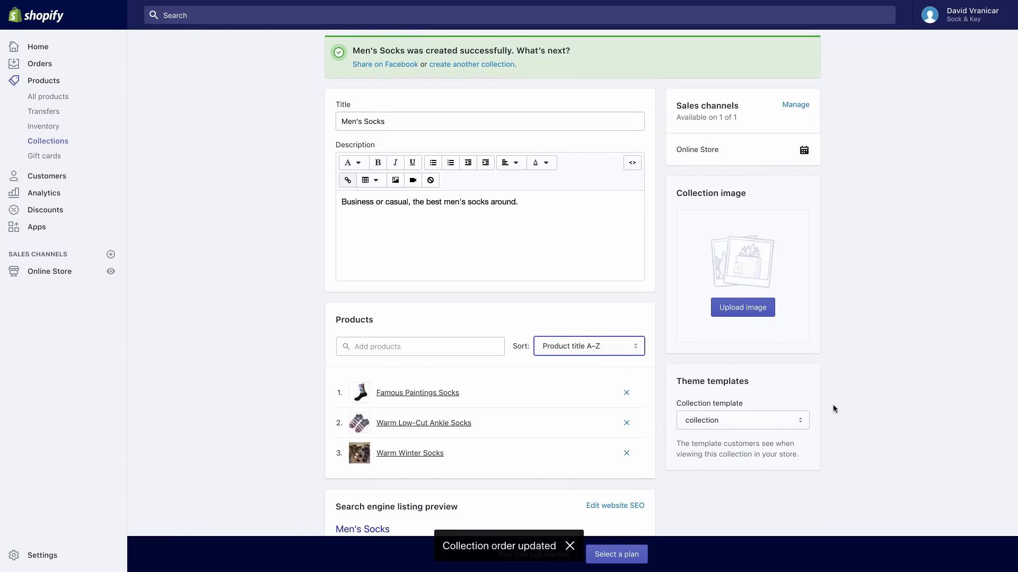
scroll(832, 408, up, 3)
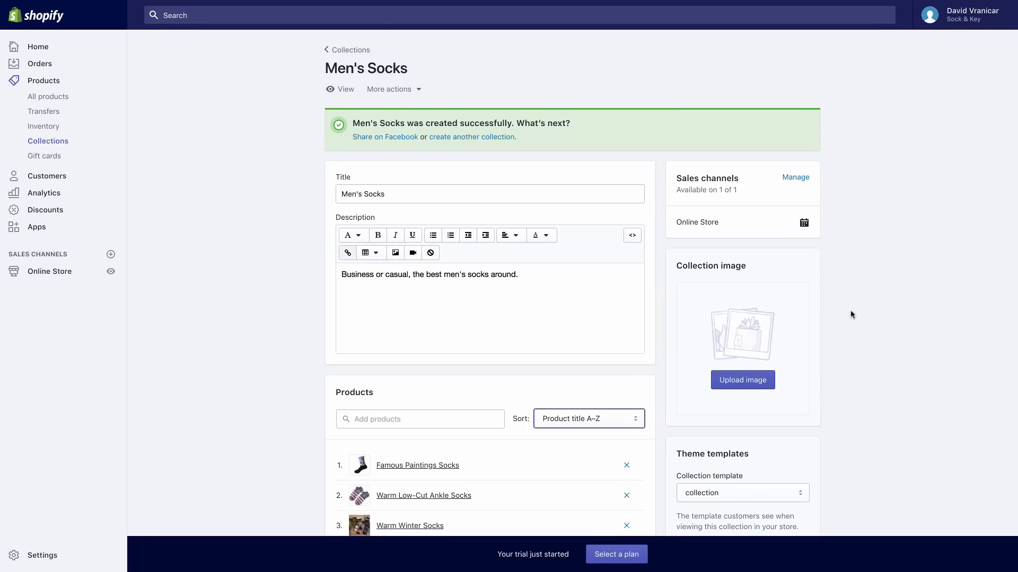
Open the Brooklyn theme in the theme editor via Customize
click(55, 143)
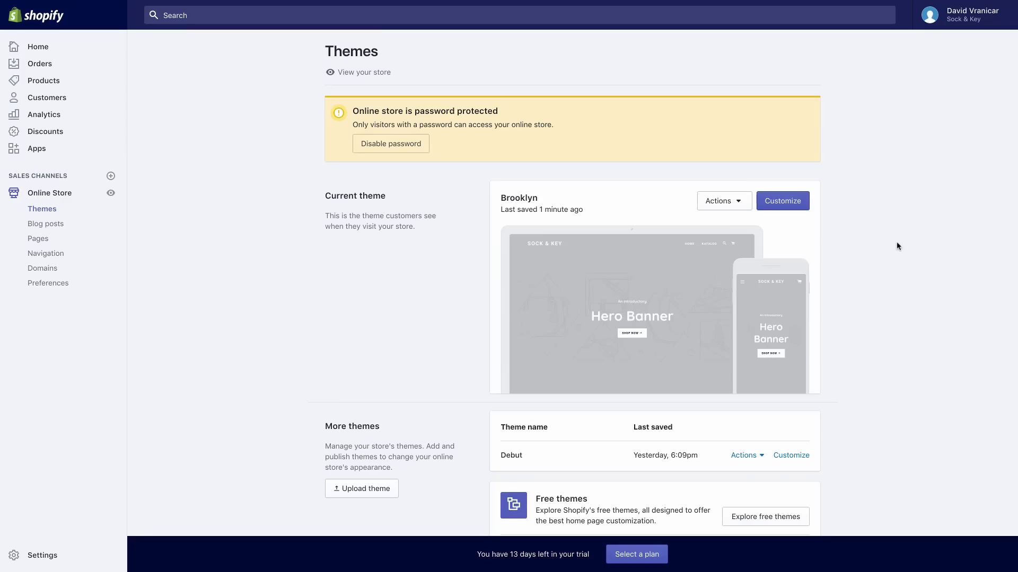
click(796, 206)
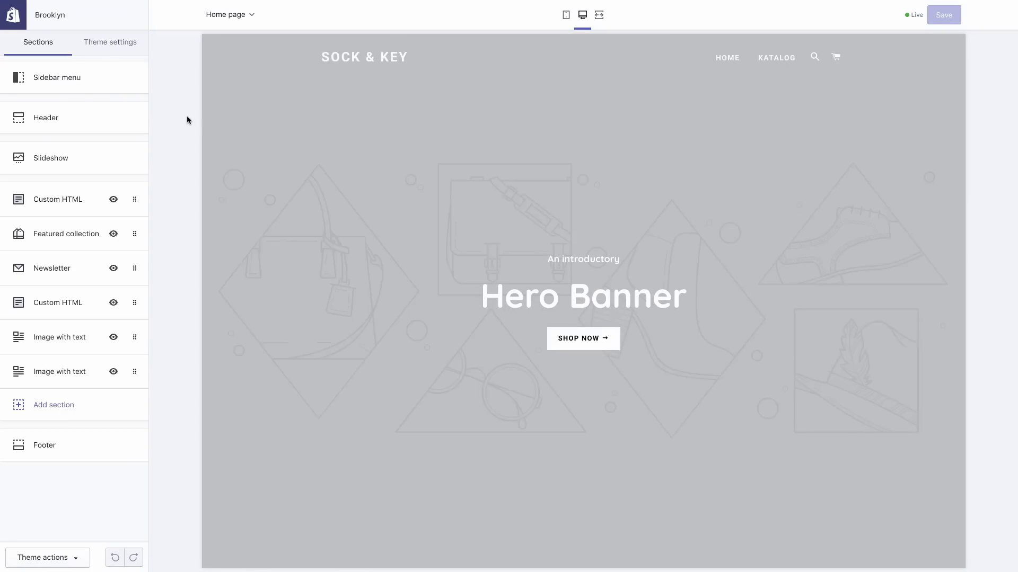
Upload sock and key.png from HatchfulExport-All and use it as the Brooklyn header logo
click(81, 125)
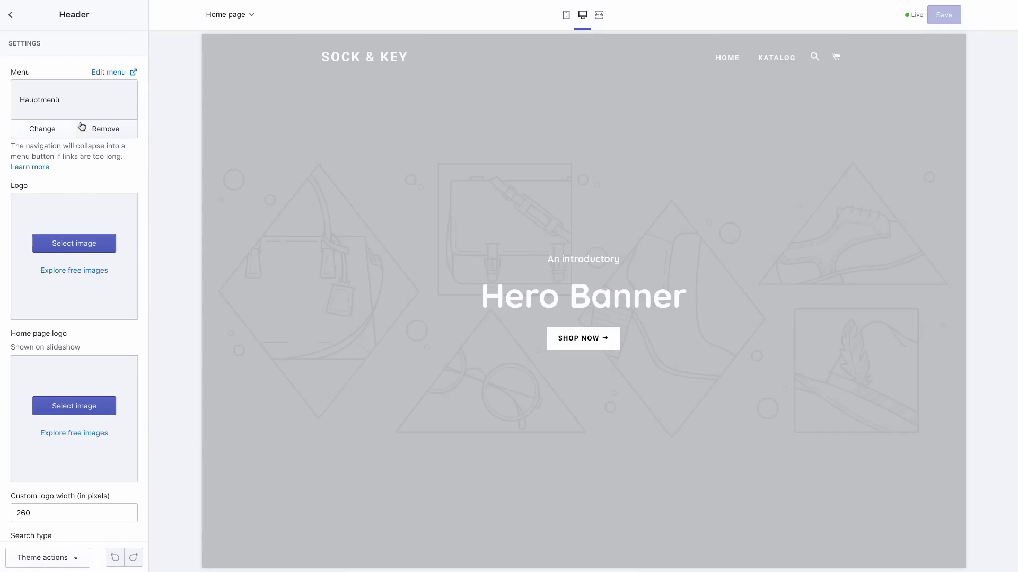
click(83, 245)
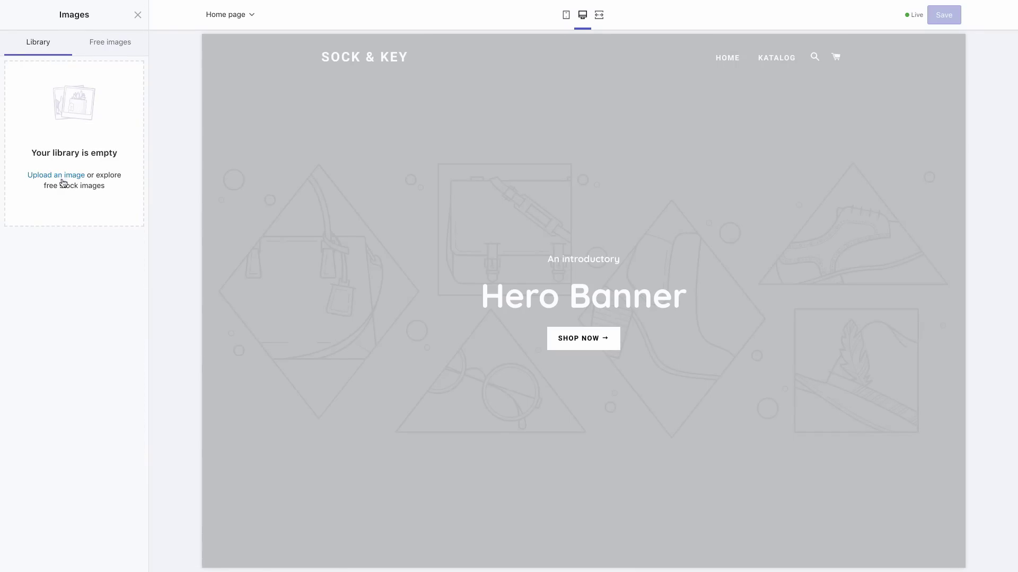
click(63, 179)
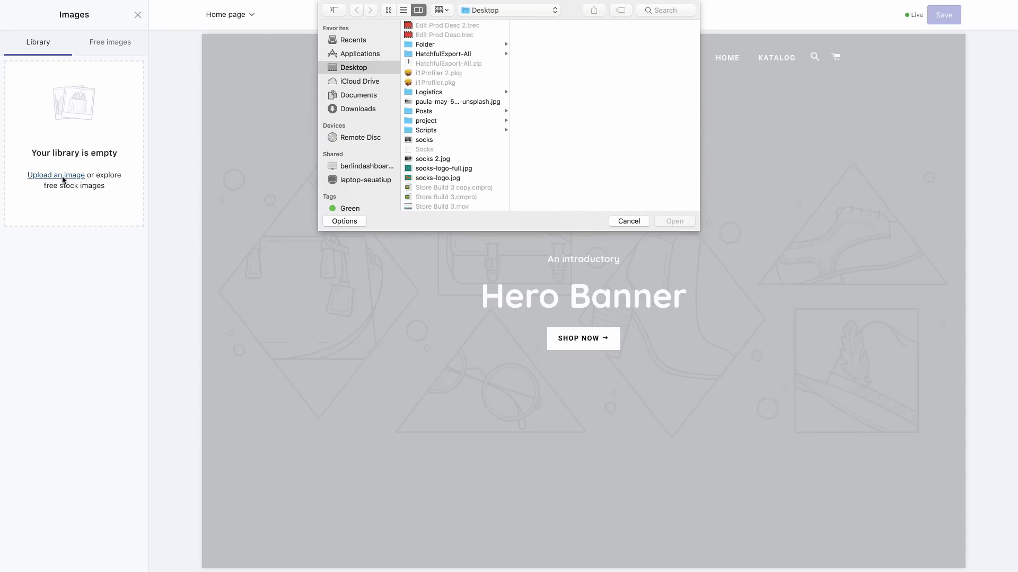
click(444, 55)
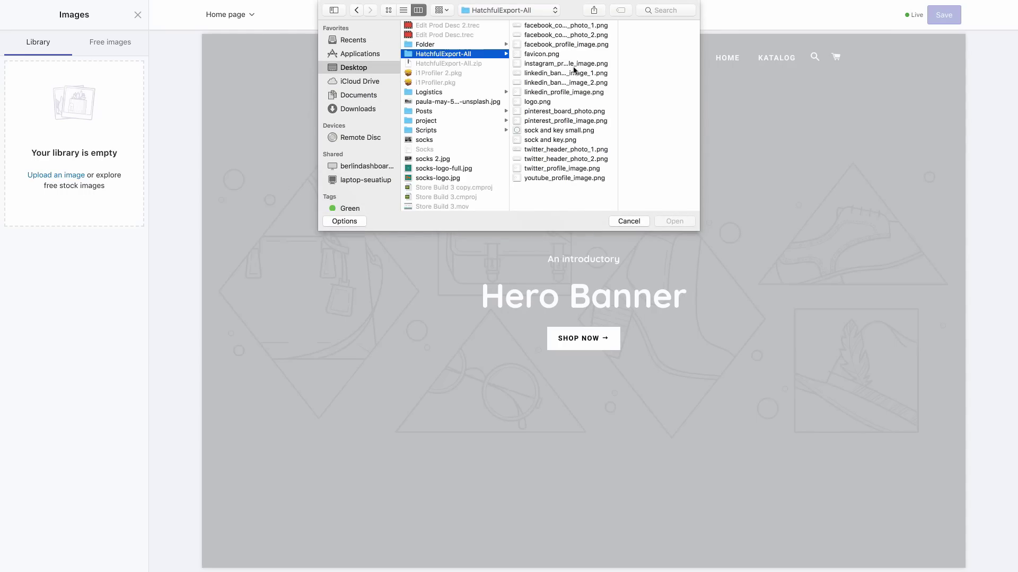
click(557, 130)
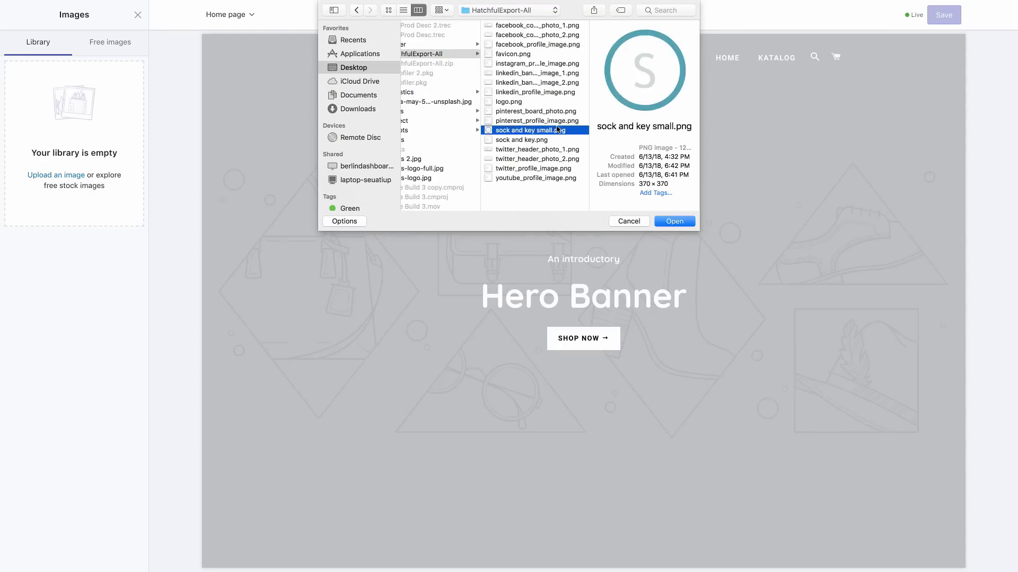
key(Down)
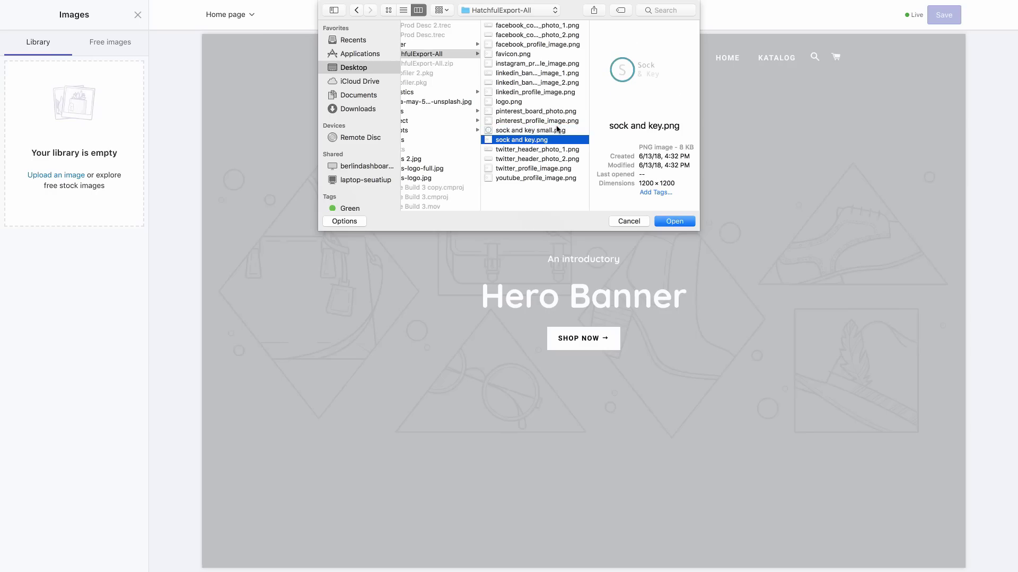
key(Up)
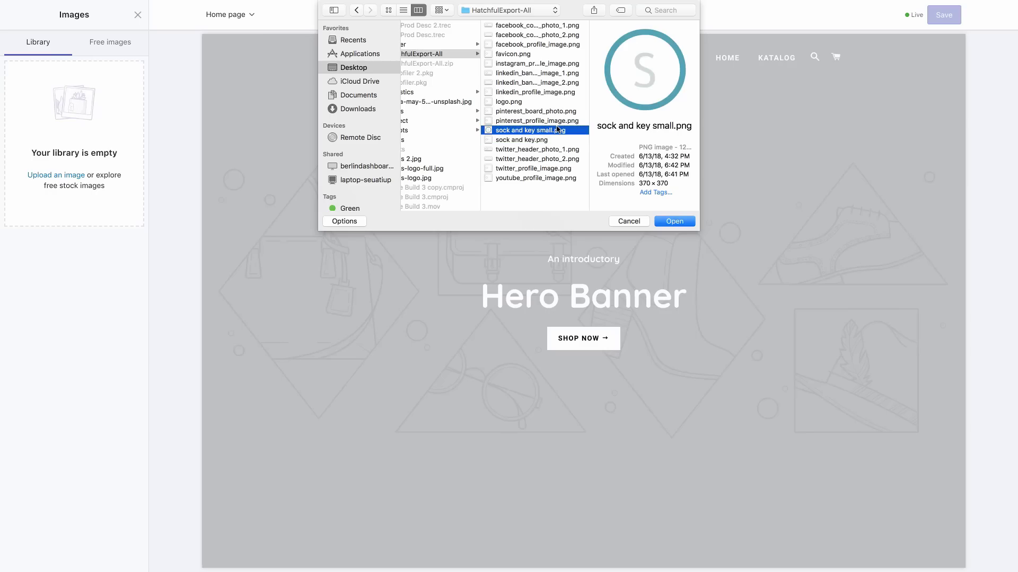
key(Down)
key(Return)
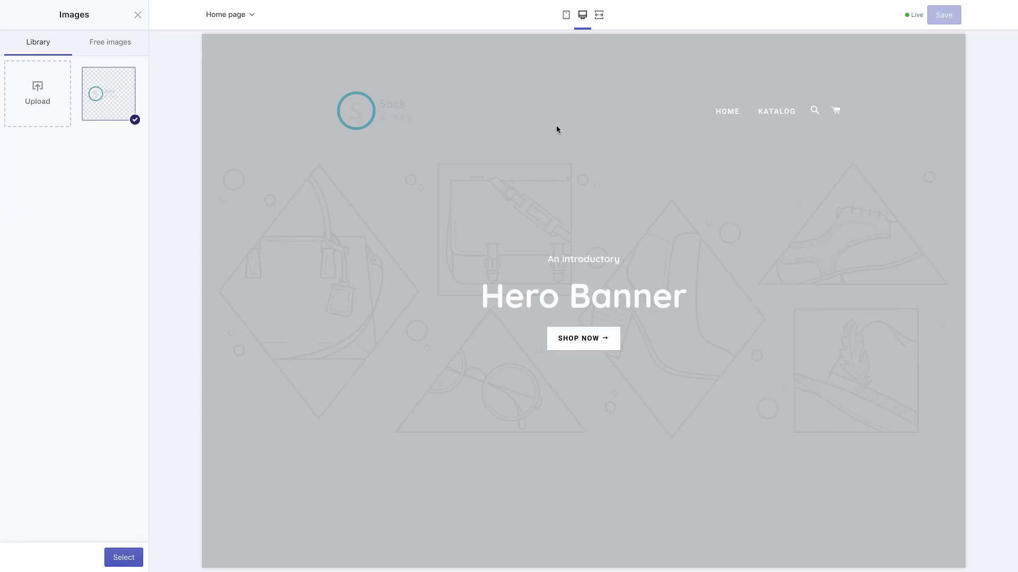
click(124, 557)
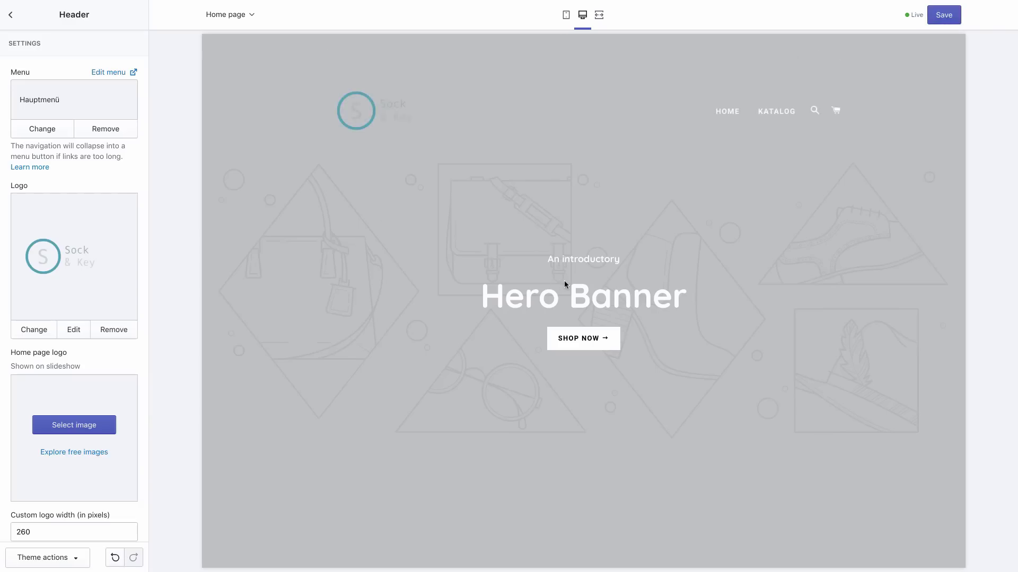
Set the header's custom logo width to 350 pixels and save the theme
scroll(125, 359, down, 5)
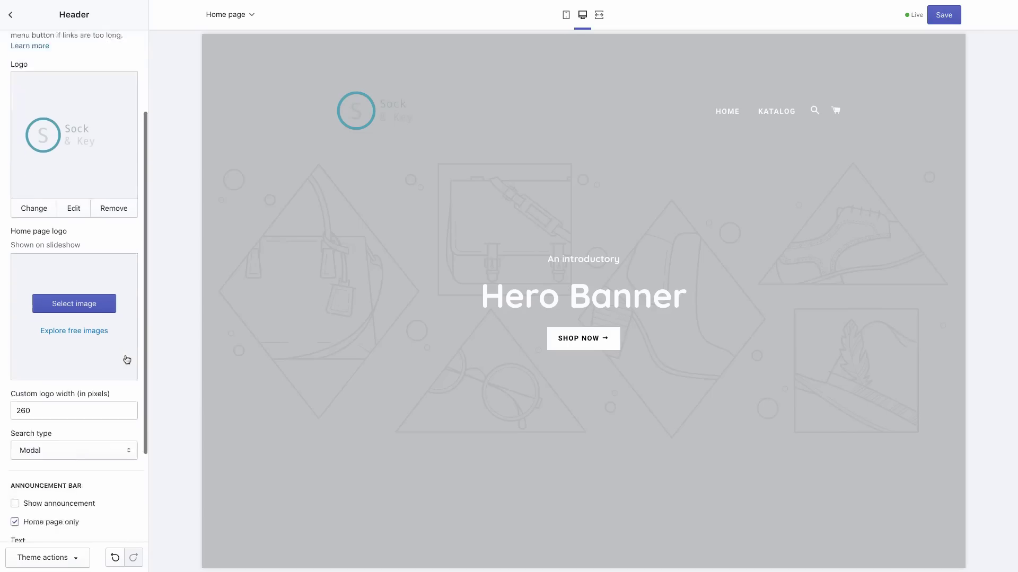
click(51, 305)
double_click(51, 305)
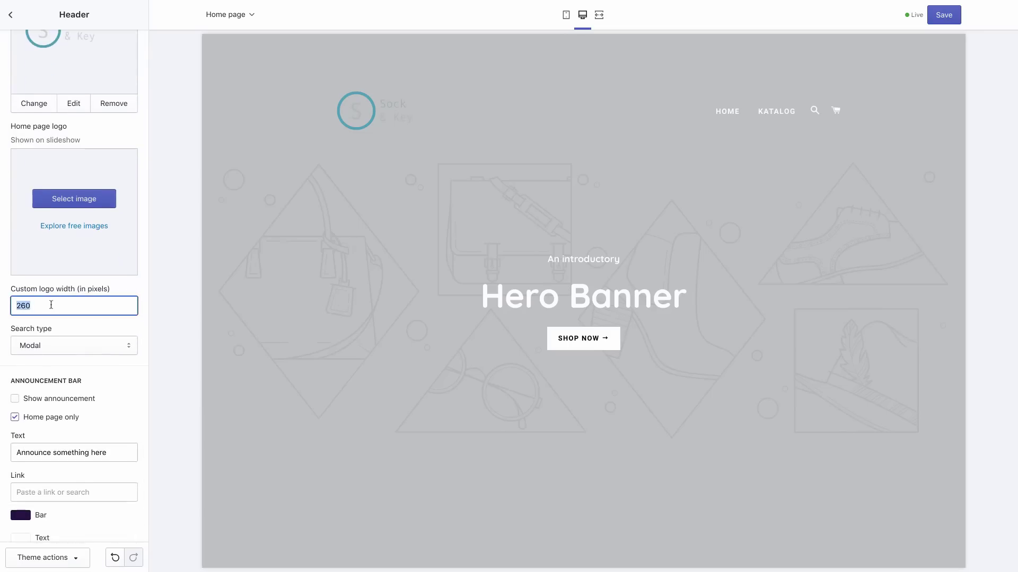
text(400)
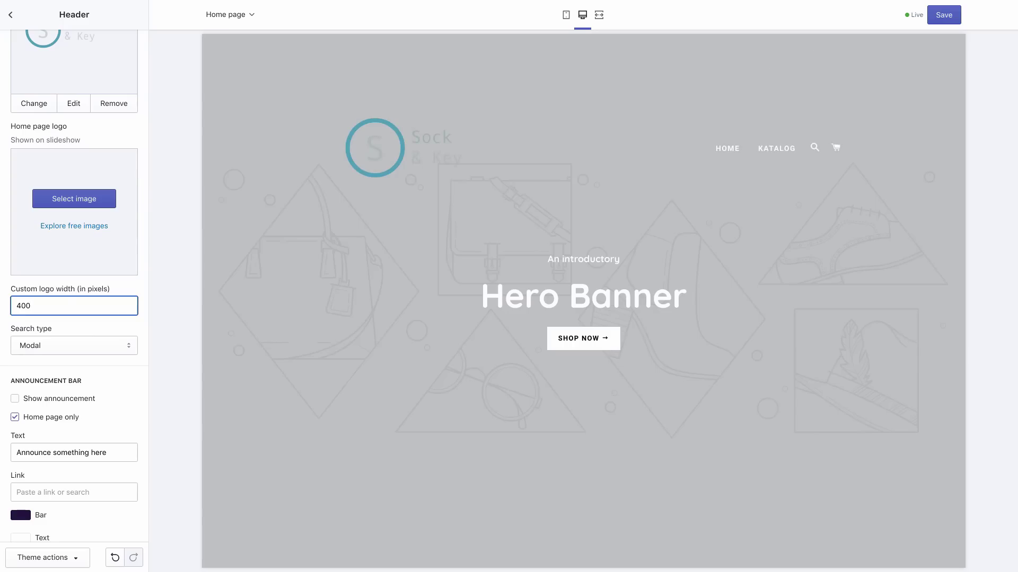
key(BackSpace)
key(BackSpace)
key(BackSpace)
text(350)
scroll(102, 295, down, 1)
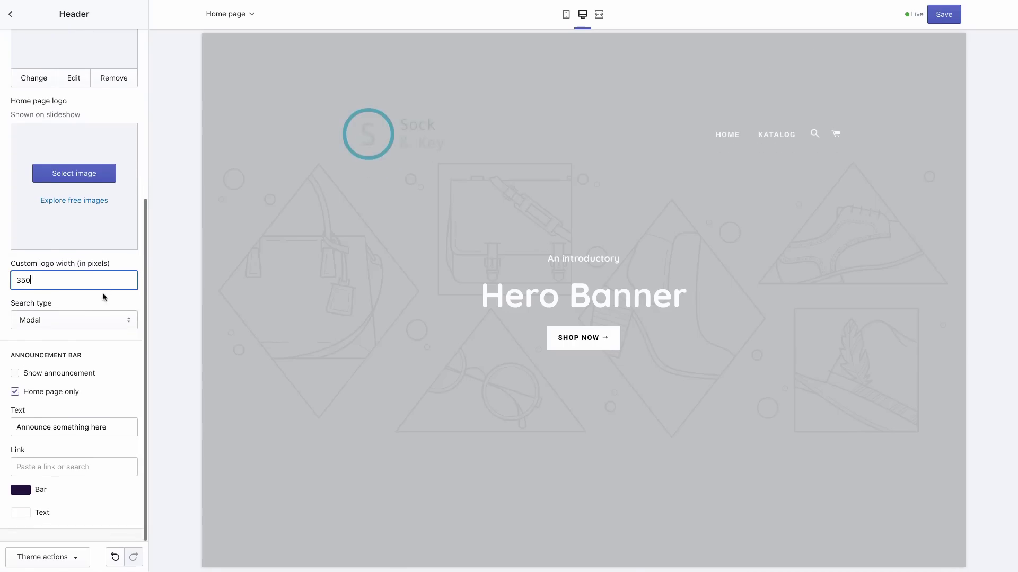
scroll(102, 295, up, 5)
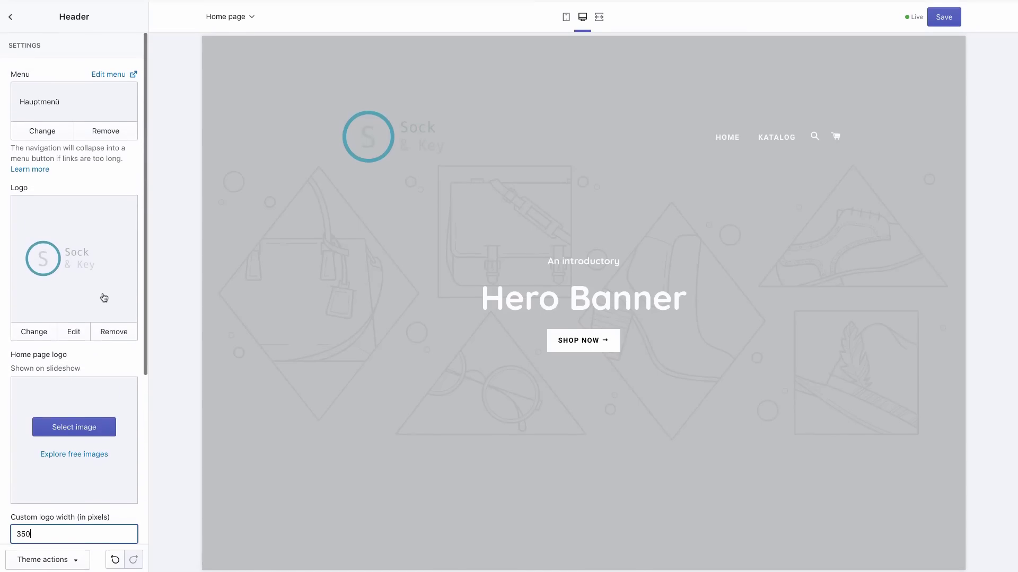
click(944, 15)
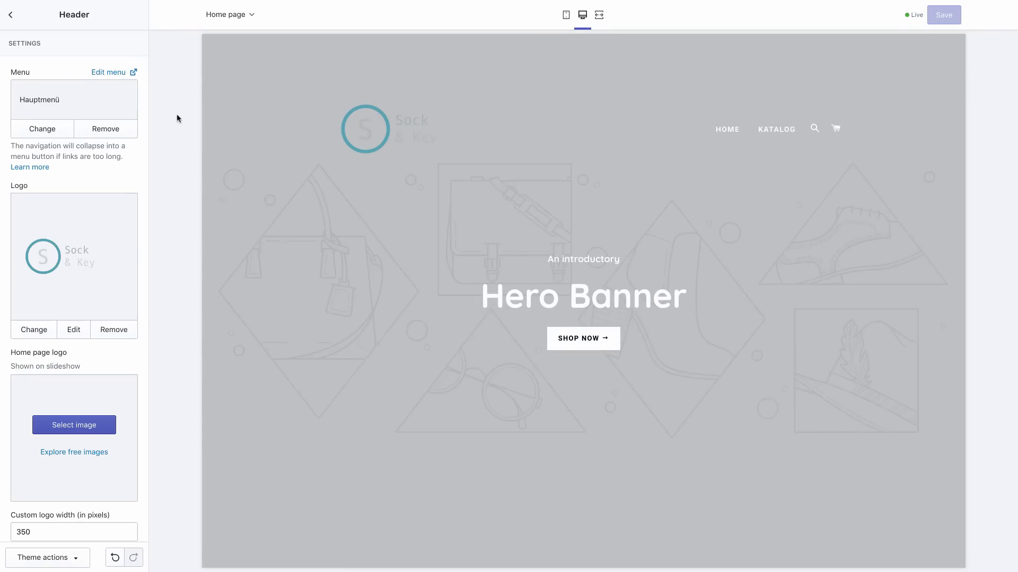
Upload the Desktop photo 'socks' and set it as the slideshow slide's background image
click(11, 17)
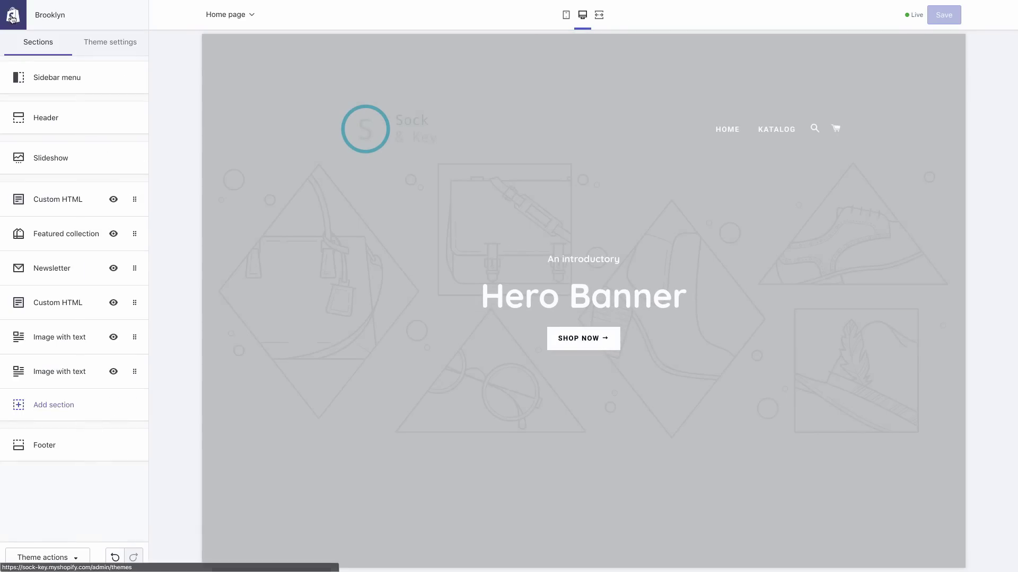
click(99, 154)
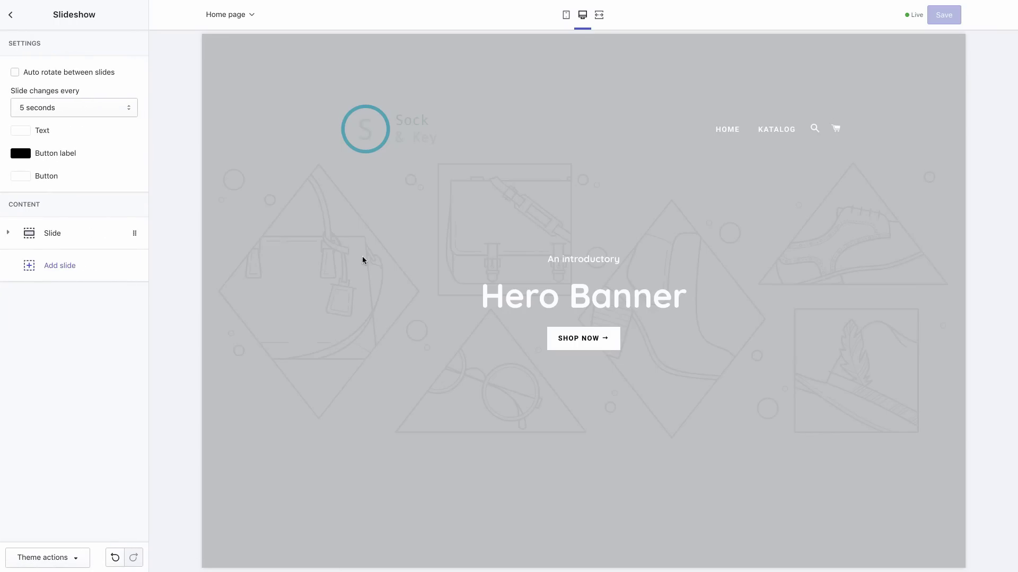
click(76, 238)
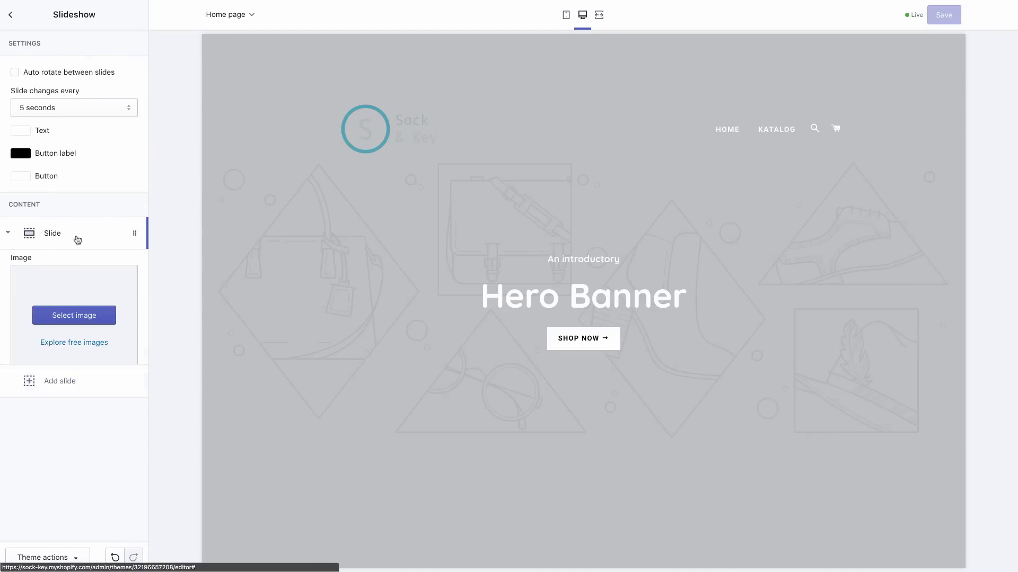
click(80, 326)
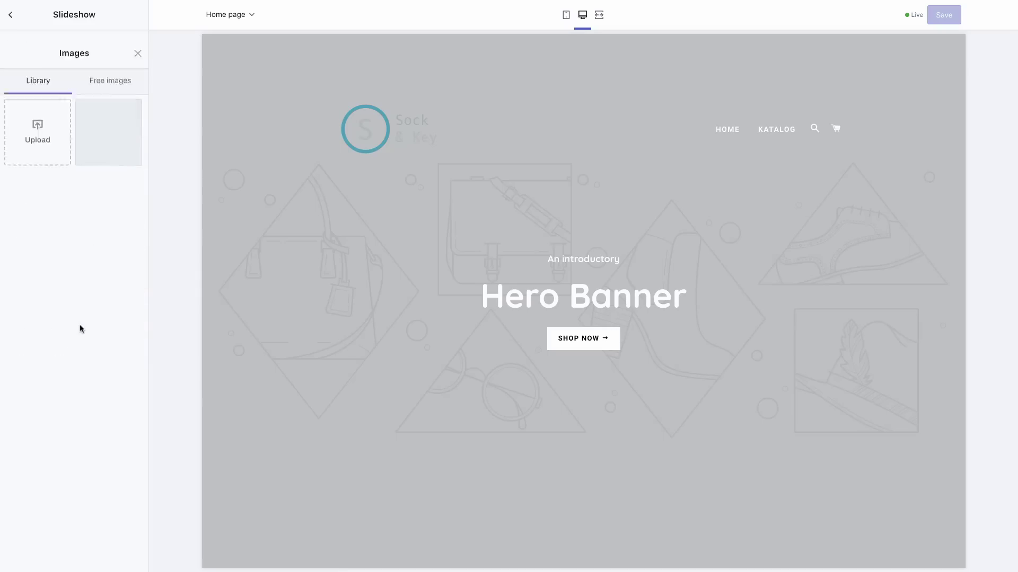
click(37, 111)
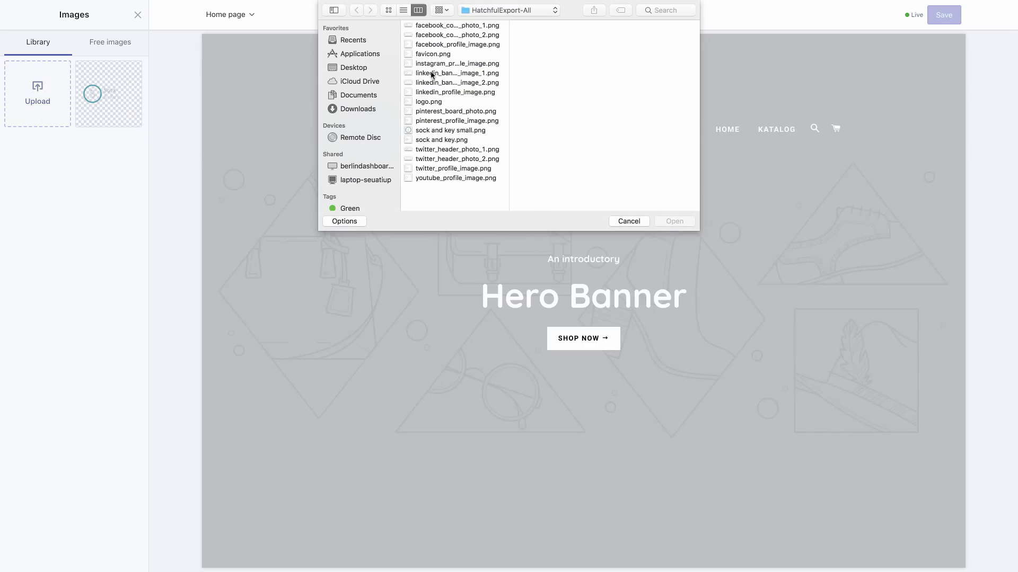
click(371, 70)
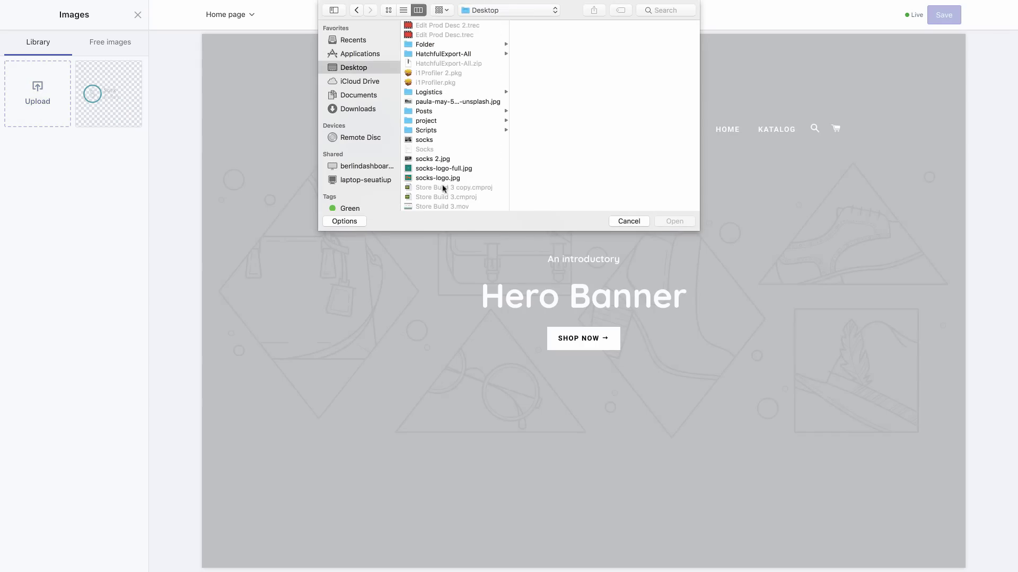
click(429, 141)
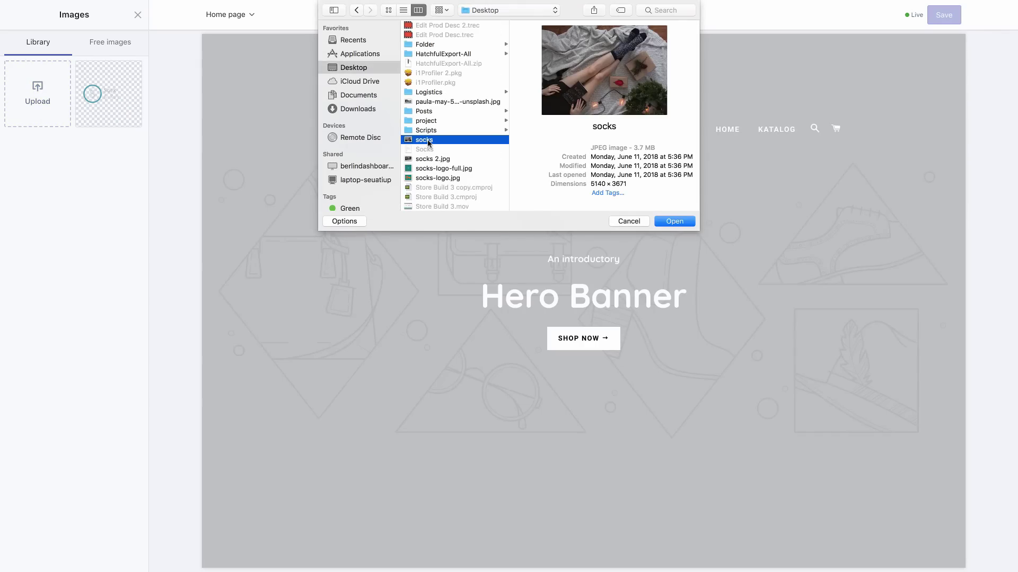
double_click(427, 140)
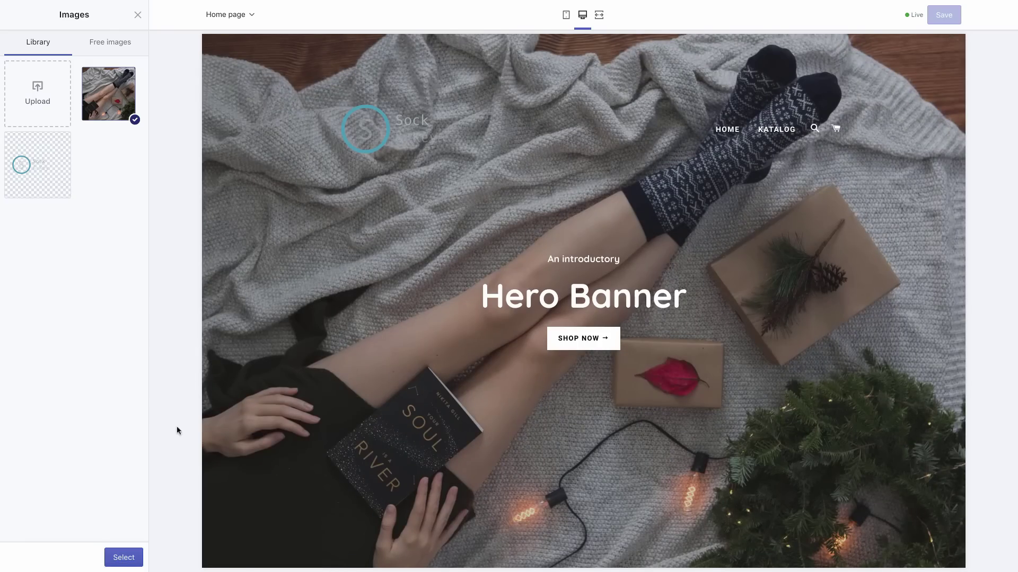
click(124, 558)
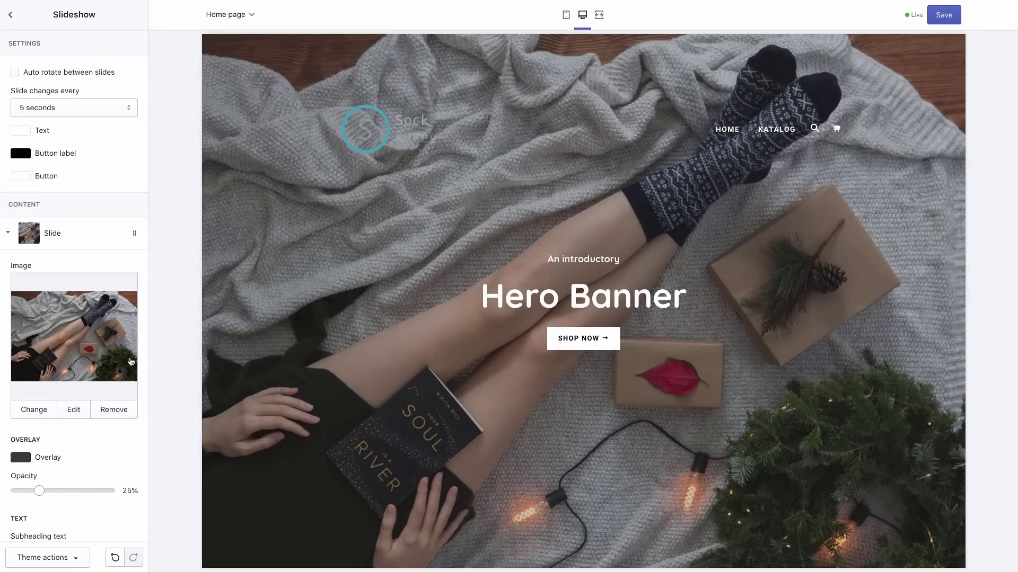
scroll(115, 356, down, 1)
Set the slide heading to 'Sock & Key', subheading 'Free your feet', button text 'Sock now'
scroll(115, 357, down, 4)
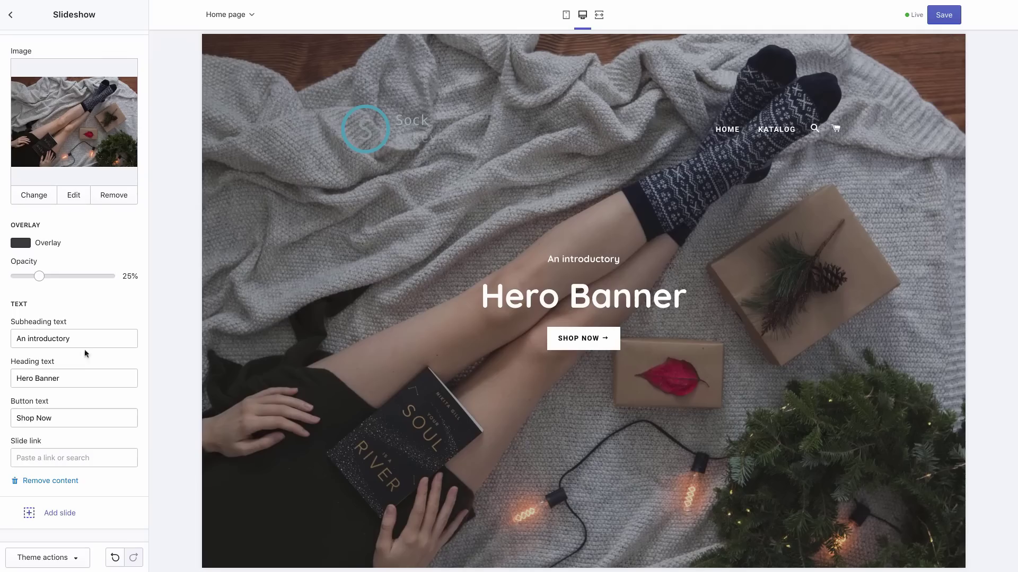
triple_click(74, 376)
text(Sock & Key)
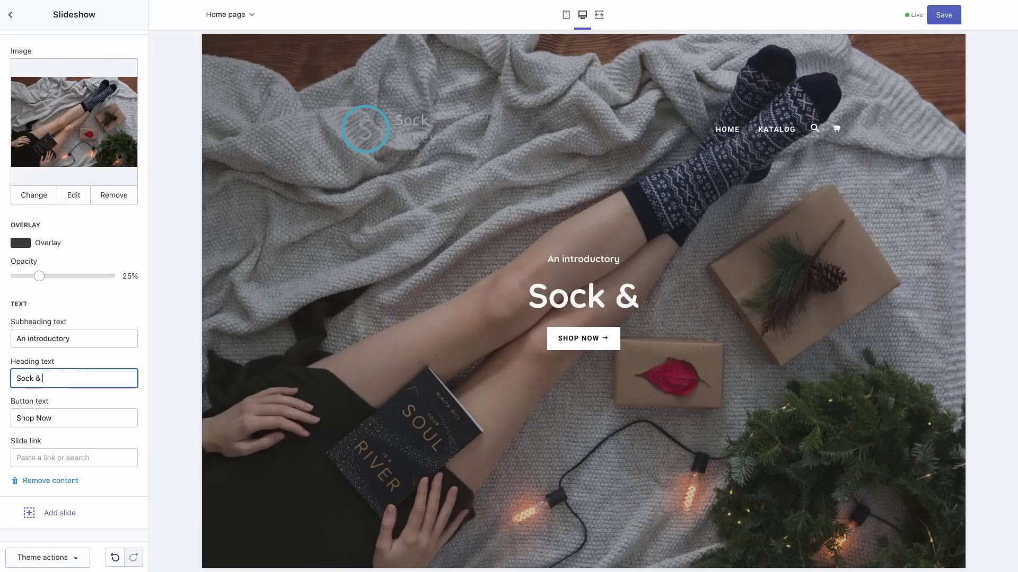
triple_click(54, 340)
text(Free)
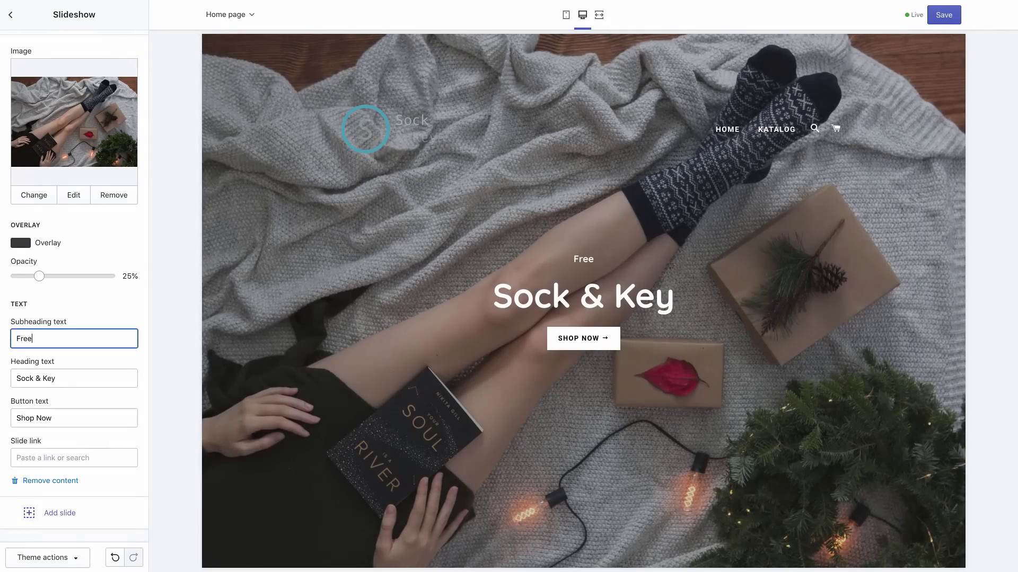
text( your feet)
triple_click(34, 420)
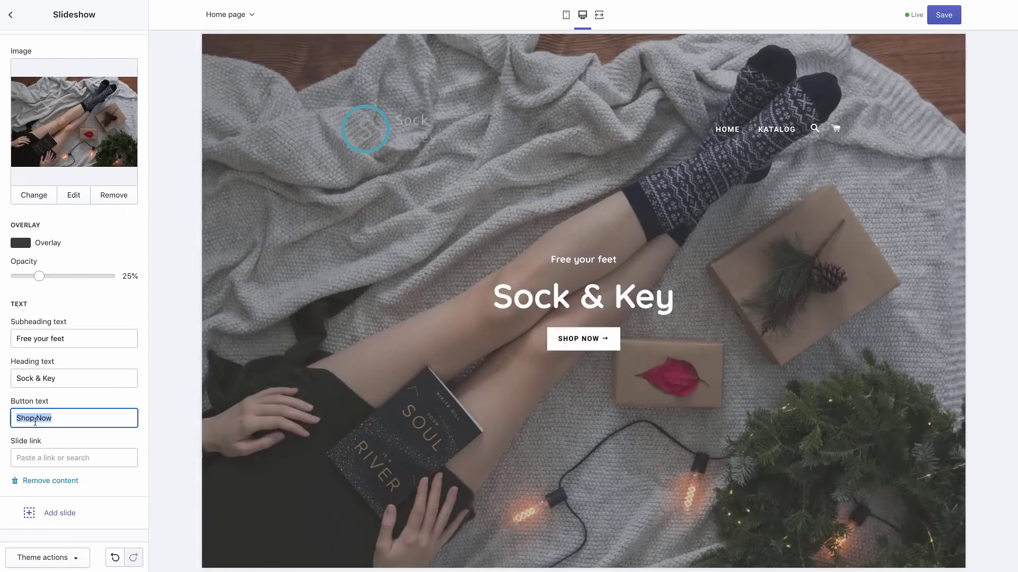
text(Sock now)
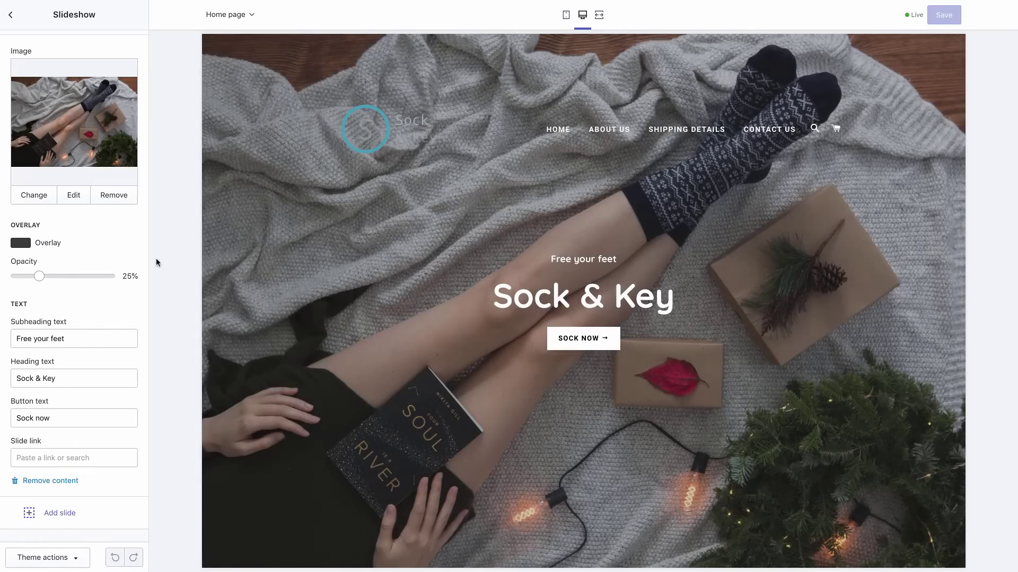
Link the slide to Products > All Products and save the slideshow
click(91, 456)
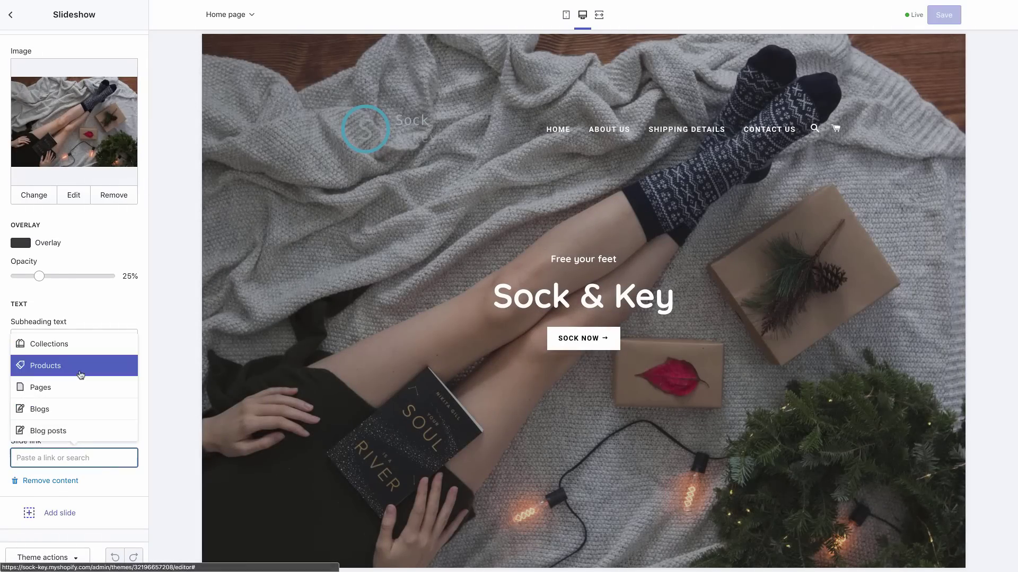
click(79, 370)
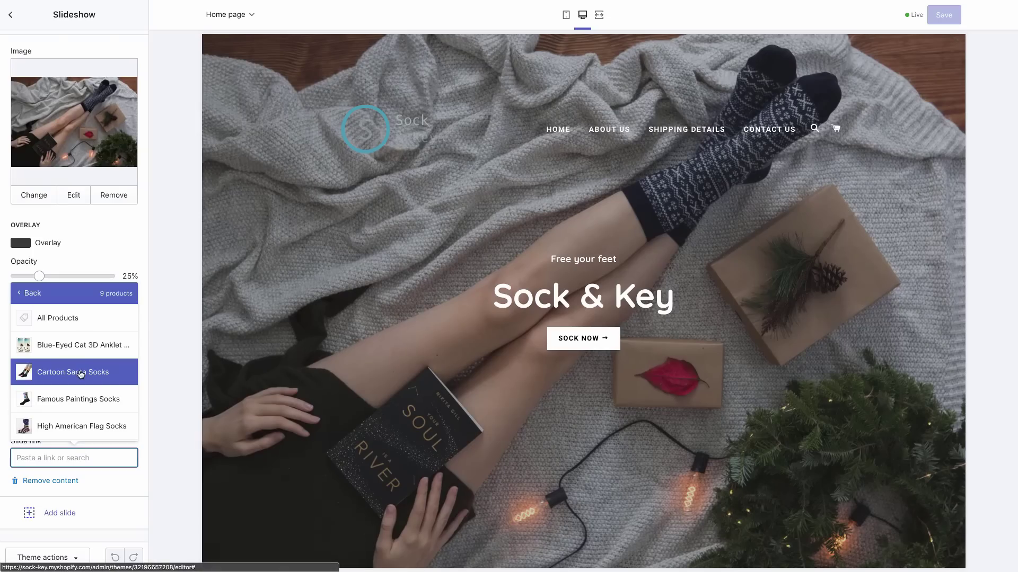
click(98, 325)
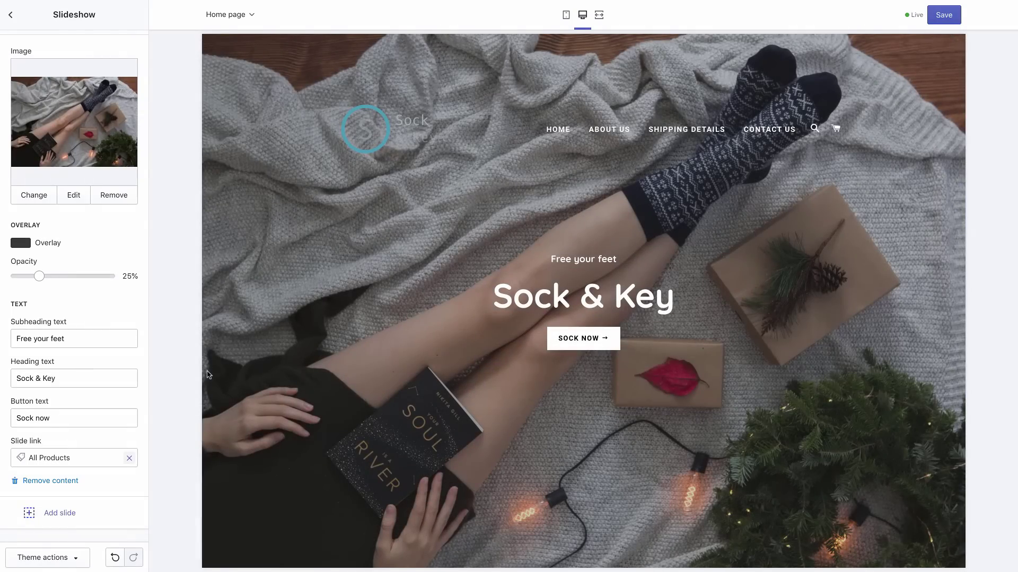
click(940, 15)
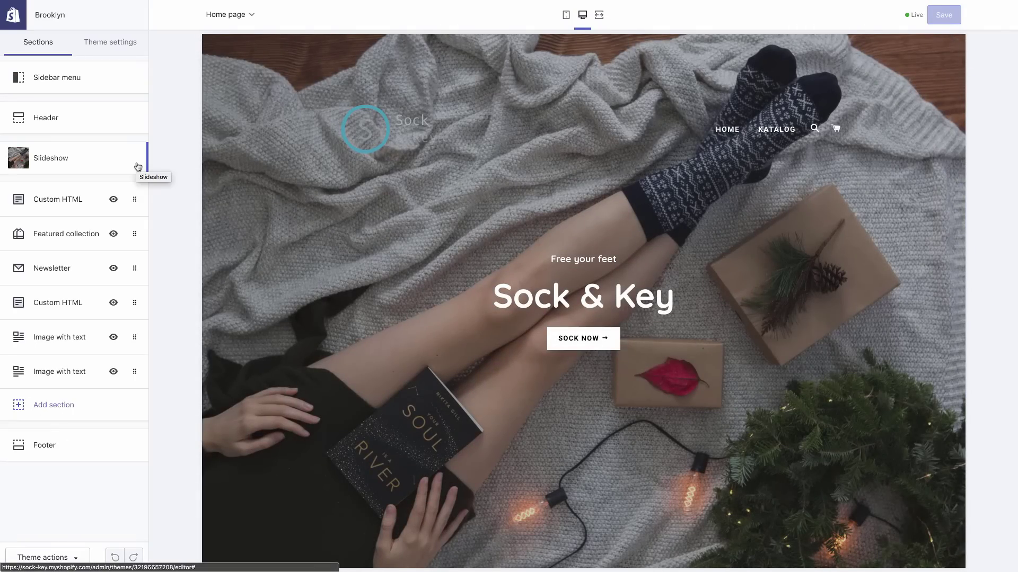
Add a second slide to the slideshow using the uploaded 'socks 2.jpg' photo
click(137, 166)
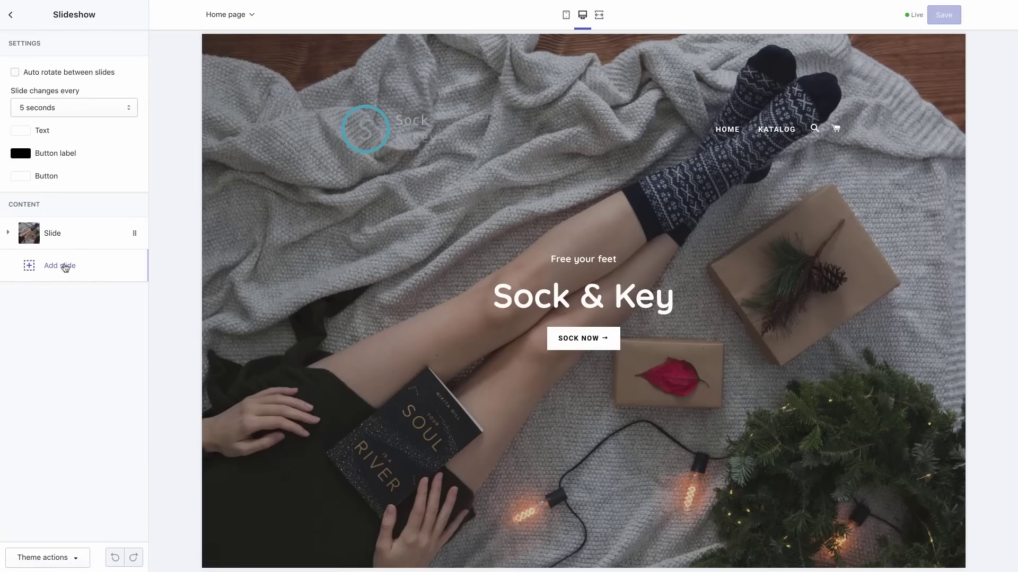
click(64, 266)
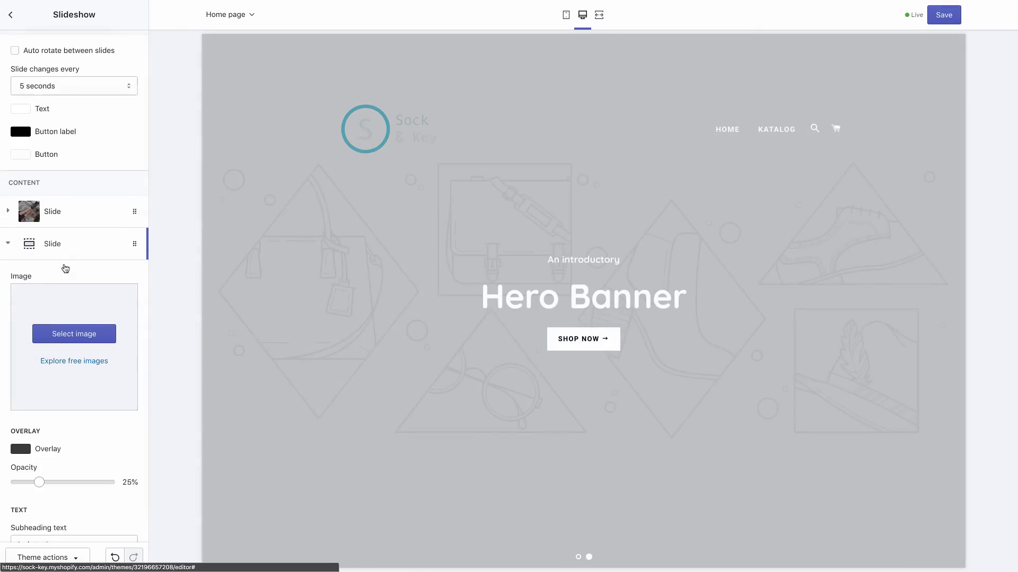
click(63, 268)
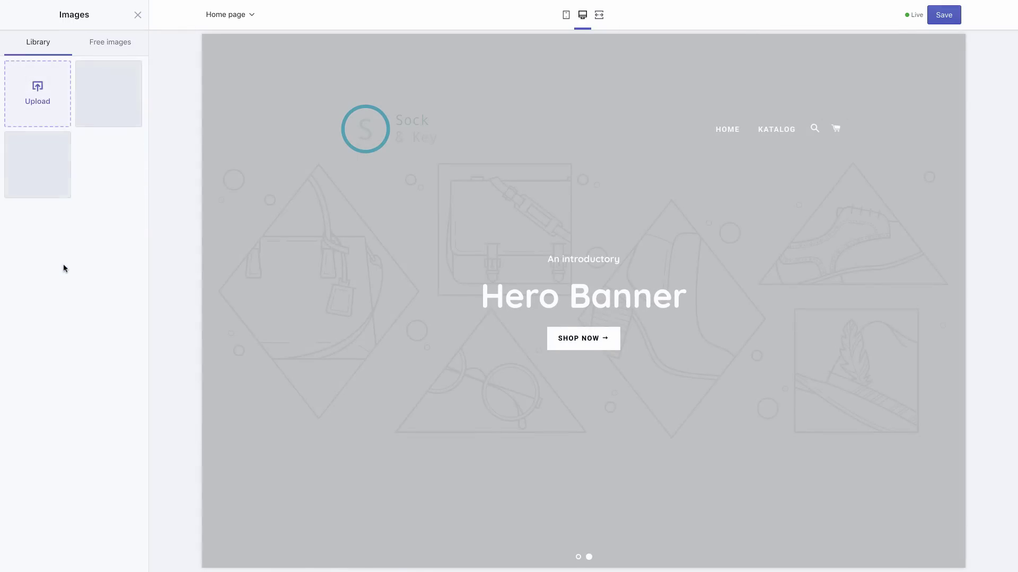
click(40, 87)
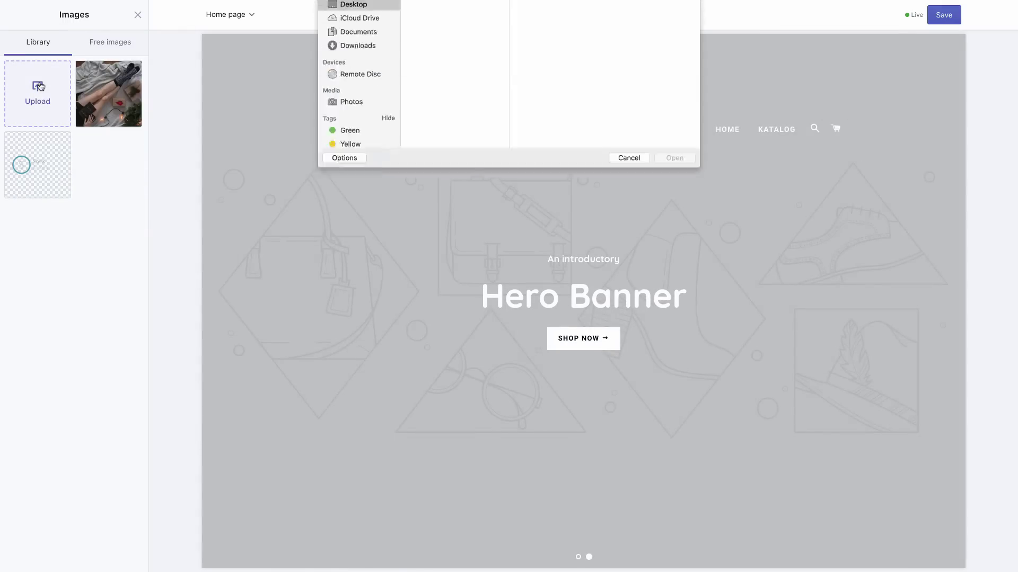
click(447, 160)
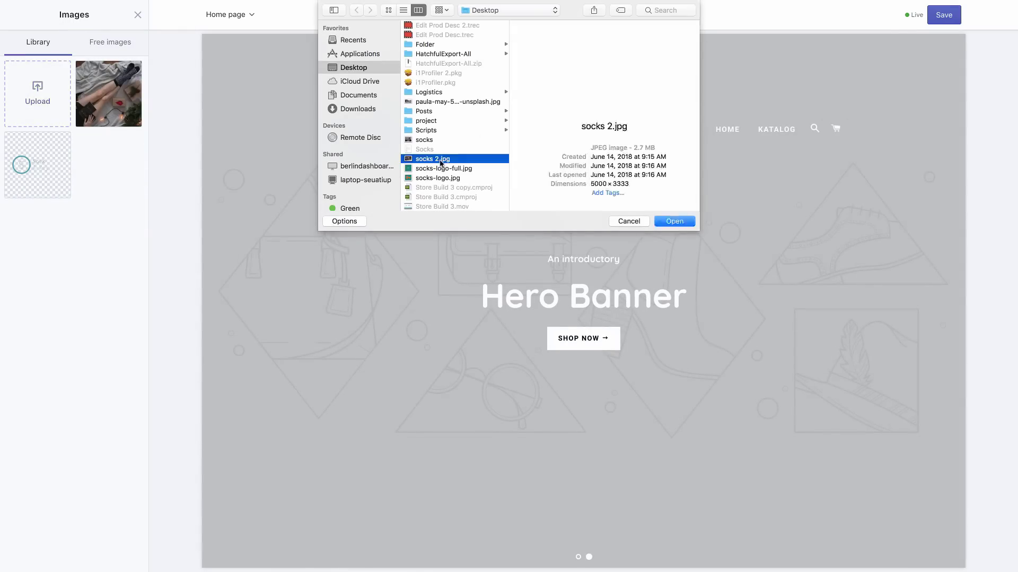
key(Return)
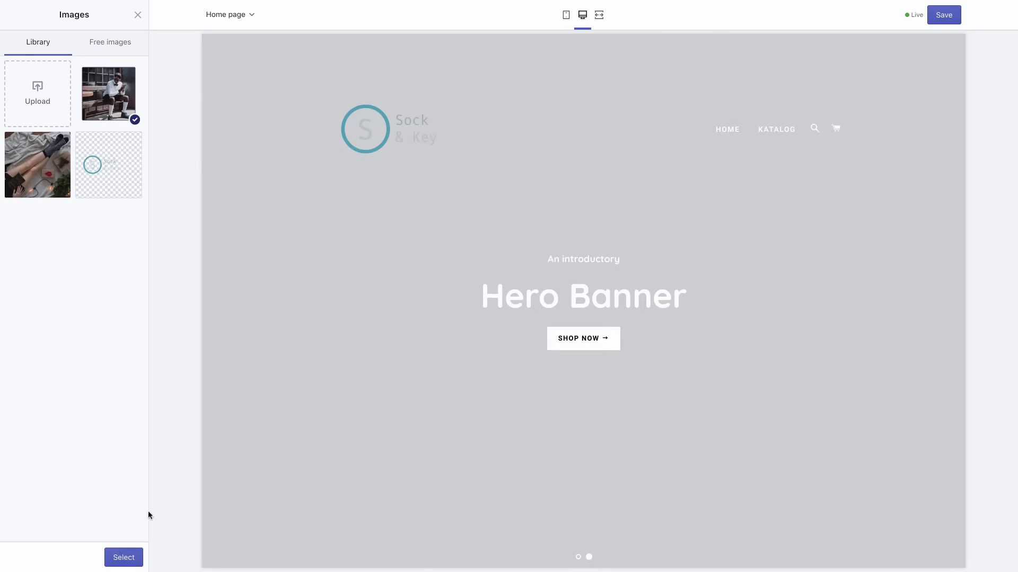
click(127, 557)
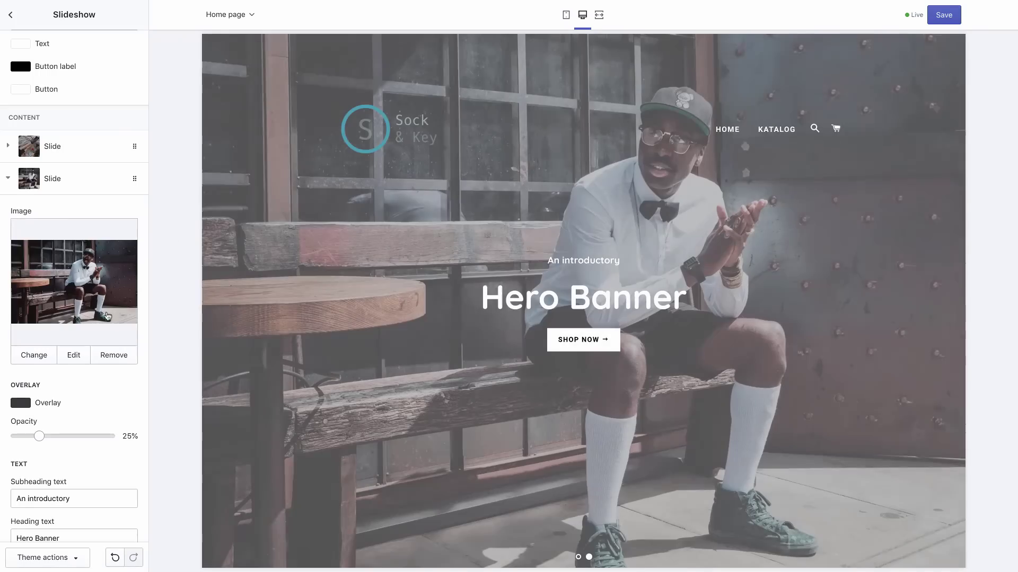
Give the second slide heading 'Sock & Key', subheading 'The best socks in the world', button 'Sockbuster deals', and save
scroll(83, 329, down, 3)
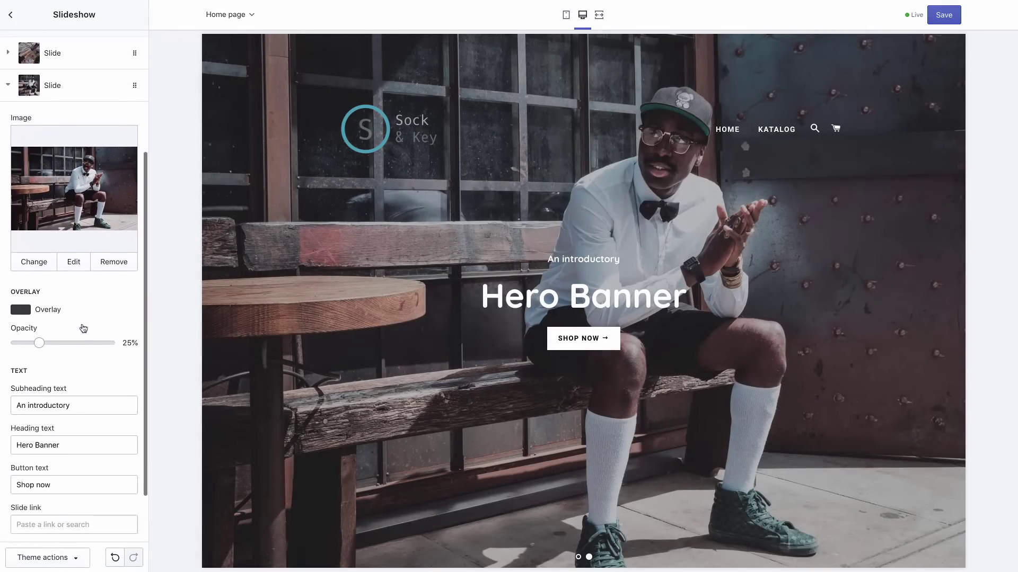
triple_click(65, 375)
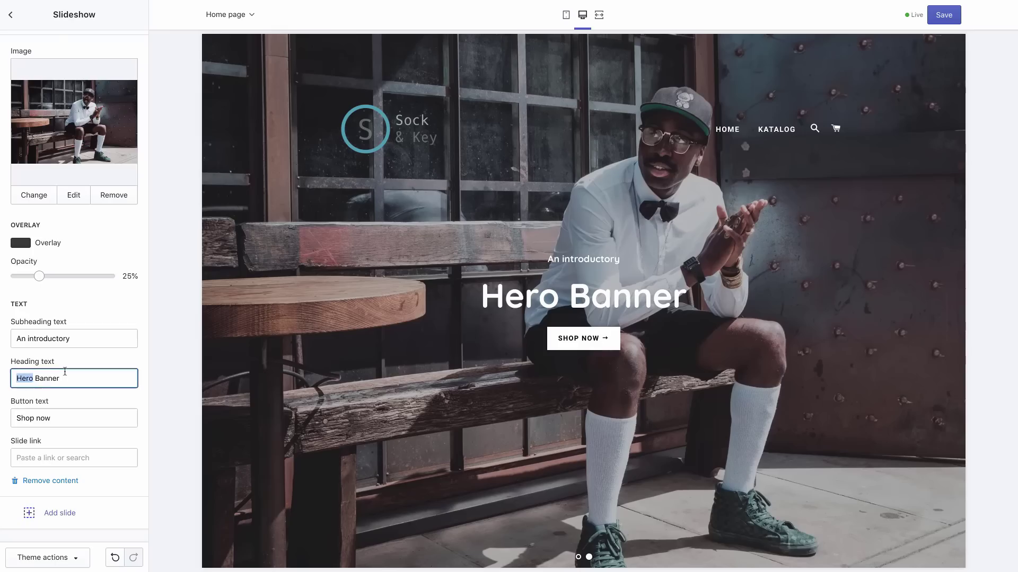
text(Sock)
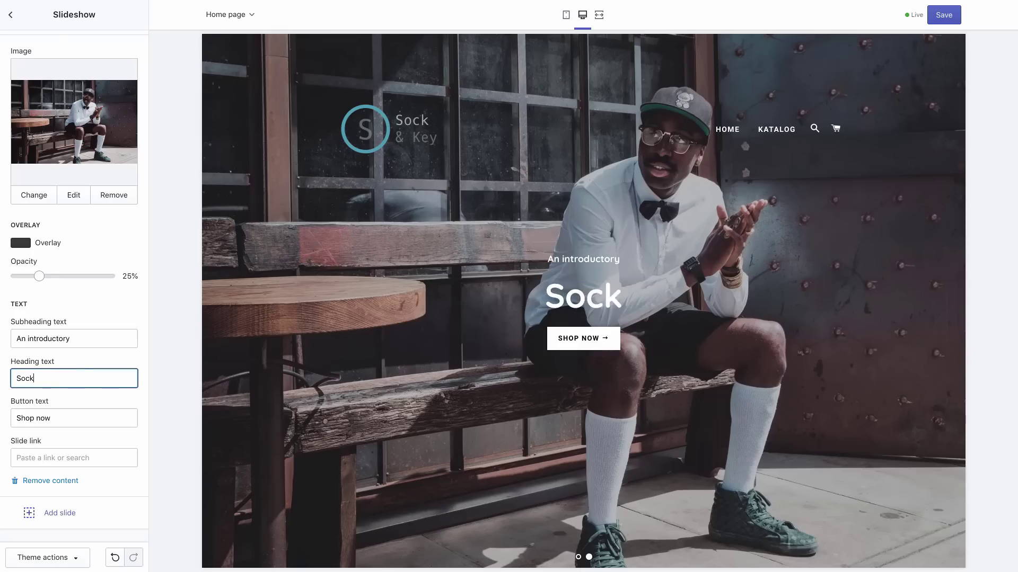
text( & key)
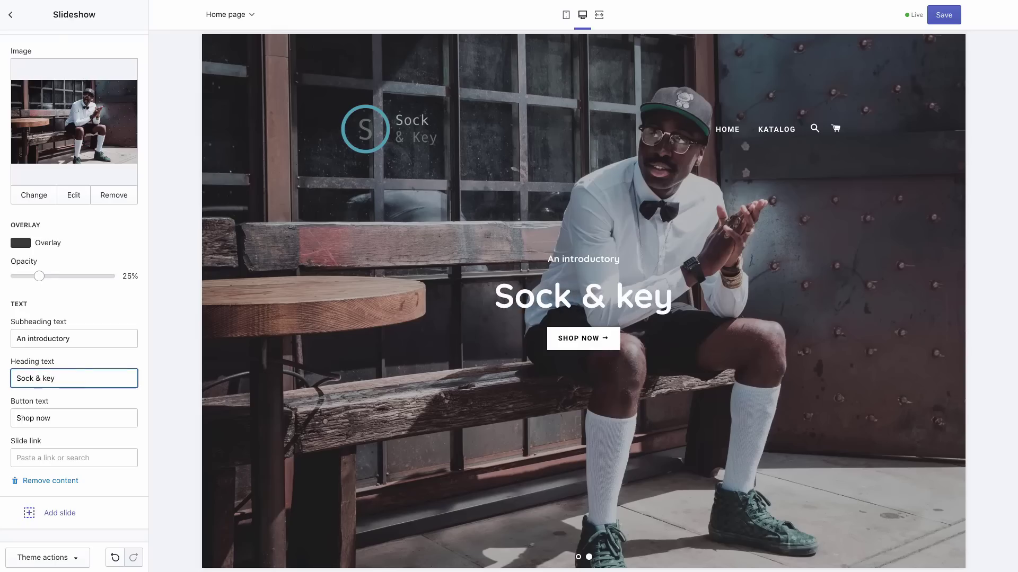
key(BackSpace)
key(BackSpace)
key(BackSpace)
text(Key)
triple_click(49, 342)
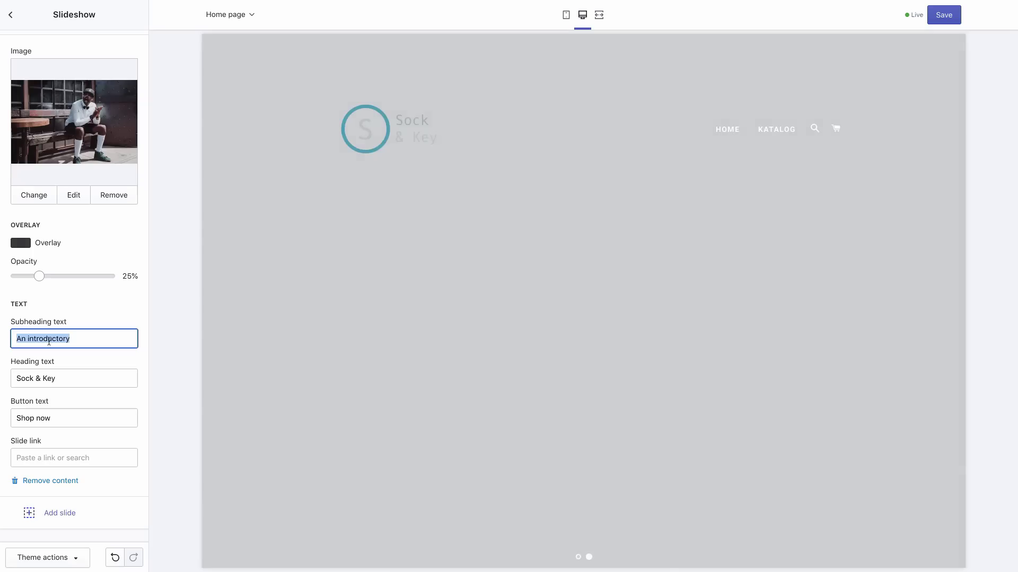
text(The best socks in)
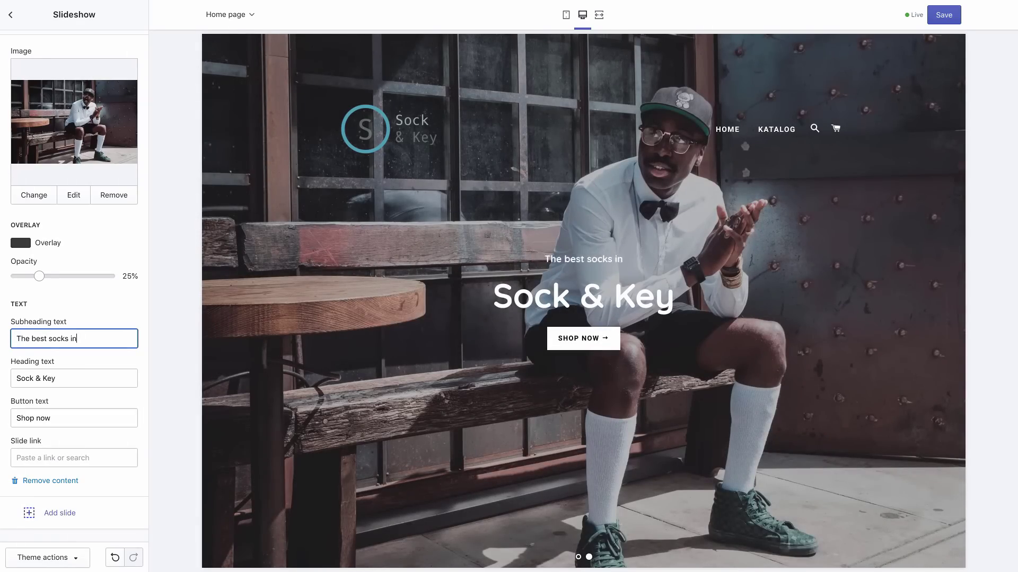
text( the world)
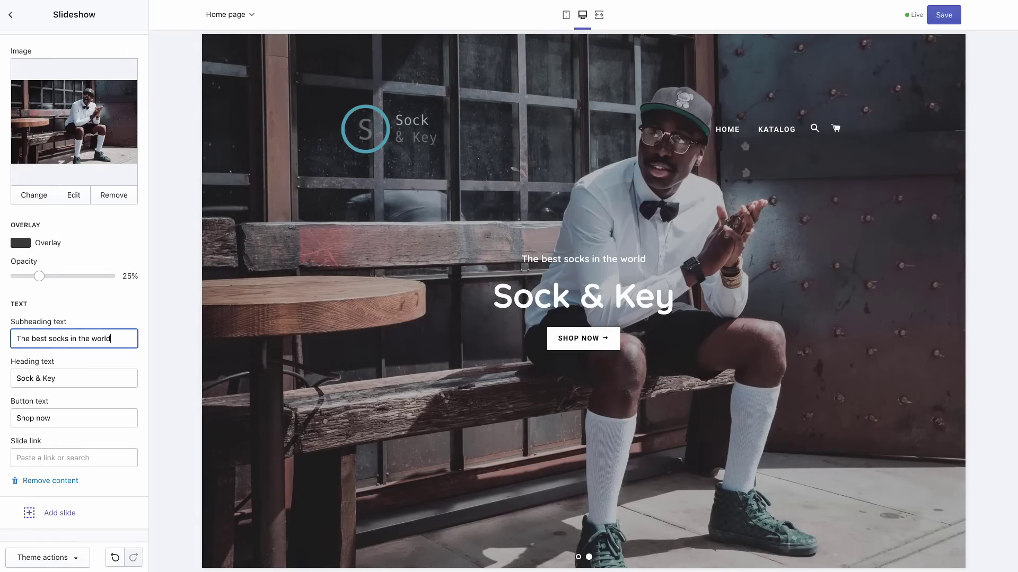
triple_click(30, 410)
text(Sockbuster deals)
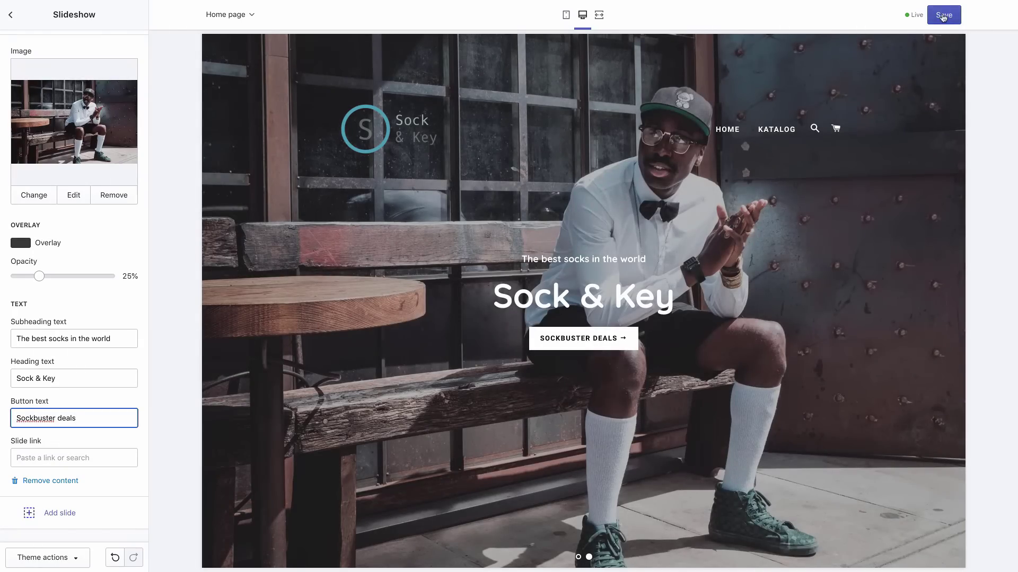
click(943, 16)
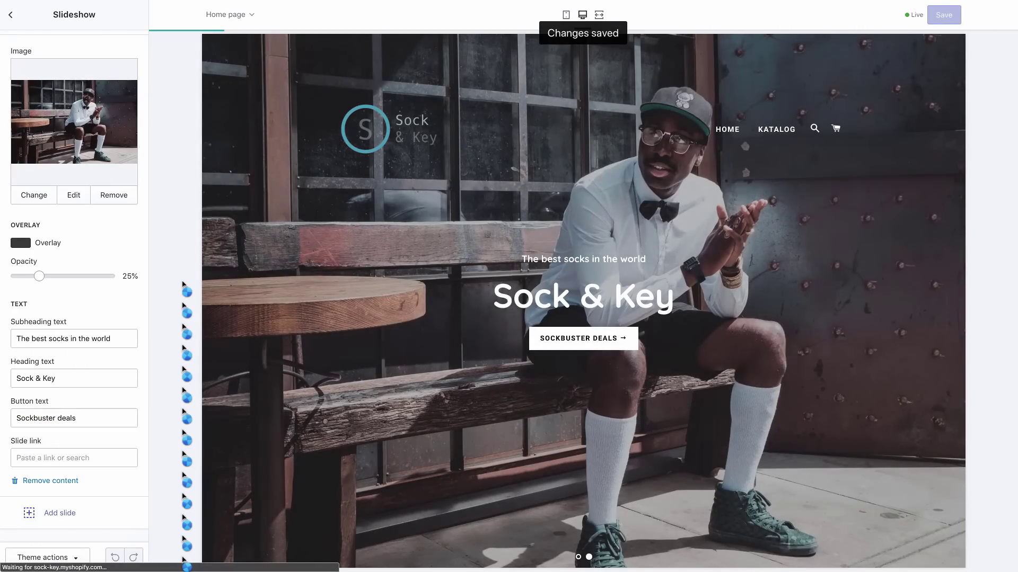
Keep the slide interval at 5 seconds, preview the homepage on mobile, then switch back to desktop width
scroll(130, 289, up, 5)
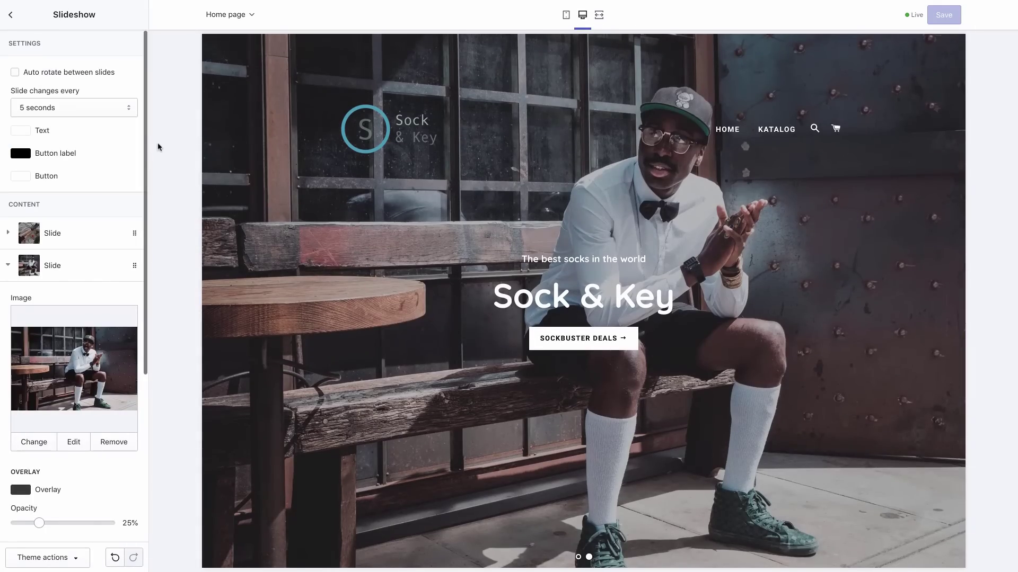
click(118, 109)
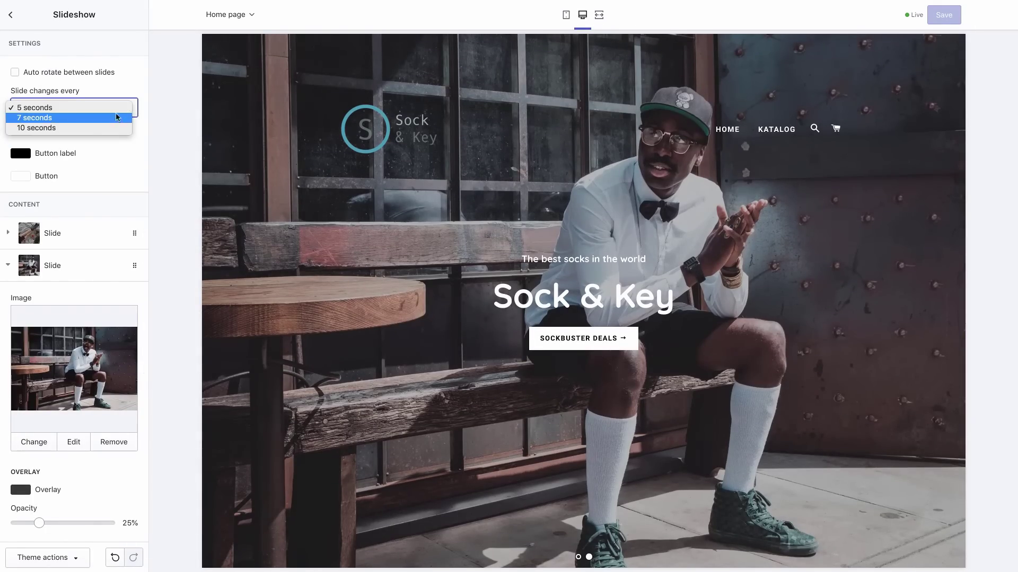
click(155, 142)
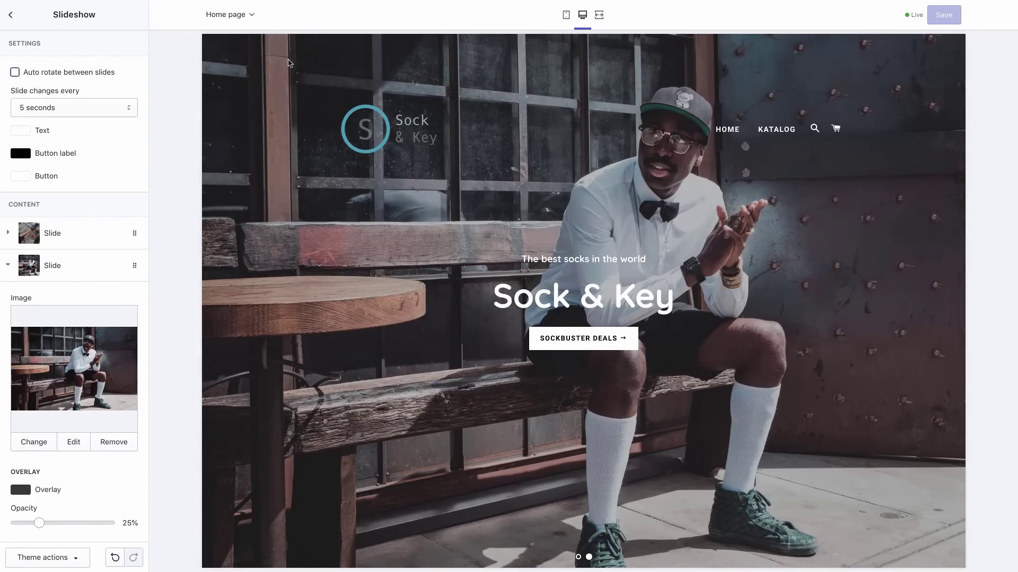
click(566, 17)
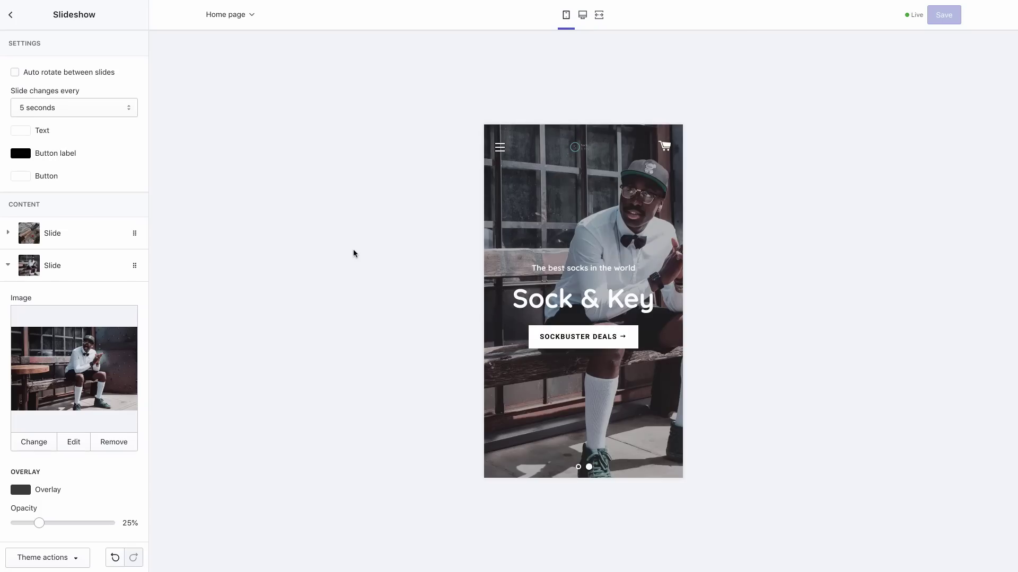
click(11, 16)
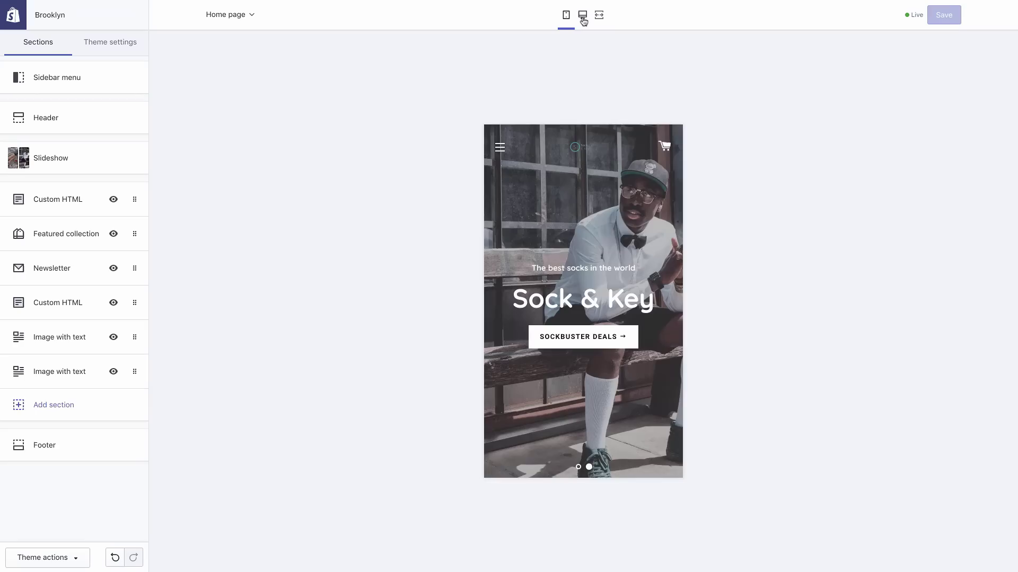
click(583, 21)
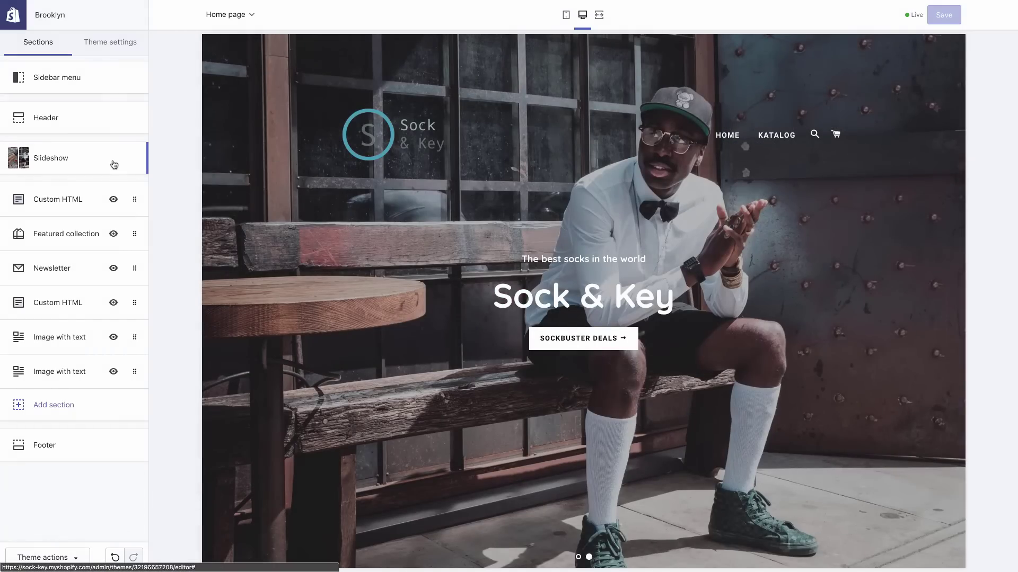
Remove the 'Sockbuster deals' second slide from the slideshow and save the homepage
click(114, 165)
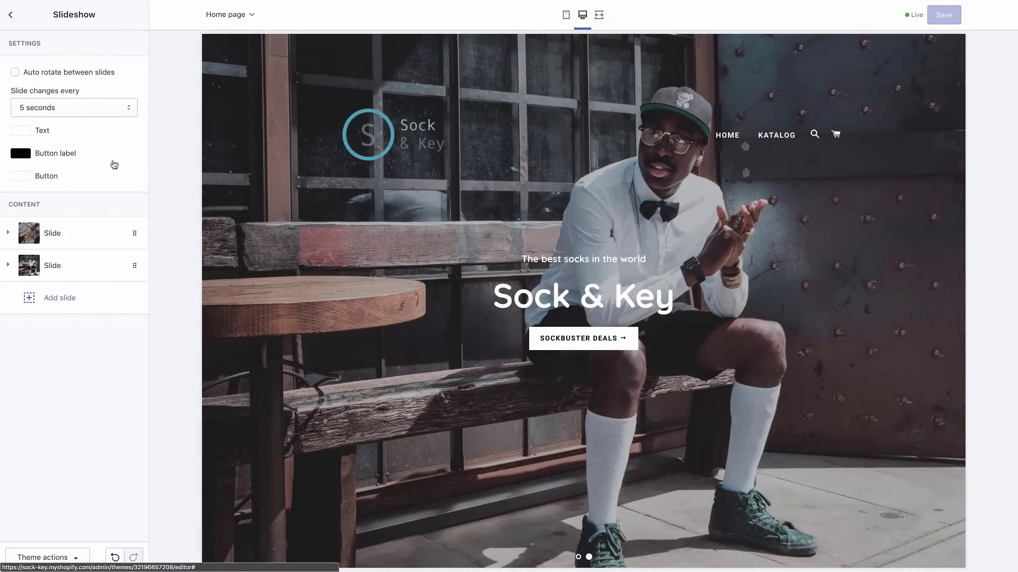
click(76, 274)
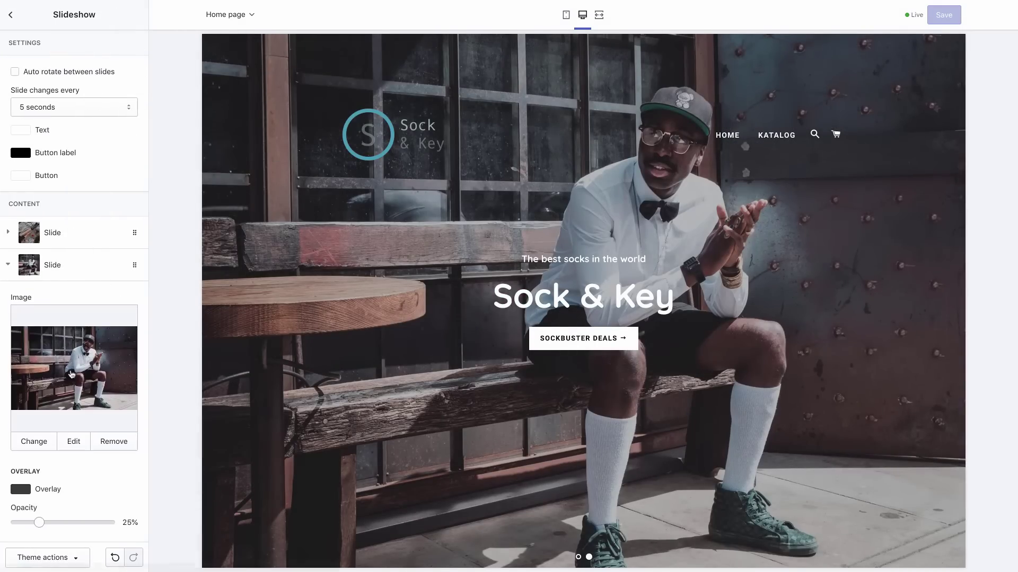
scroll(71, 318, down, 5)
click(55, 483)
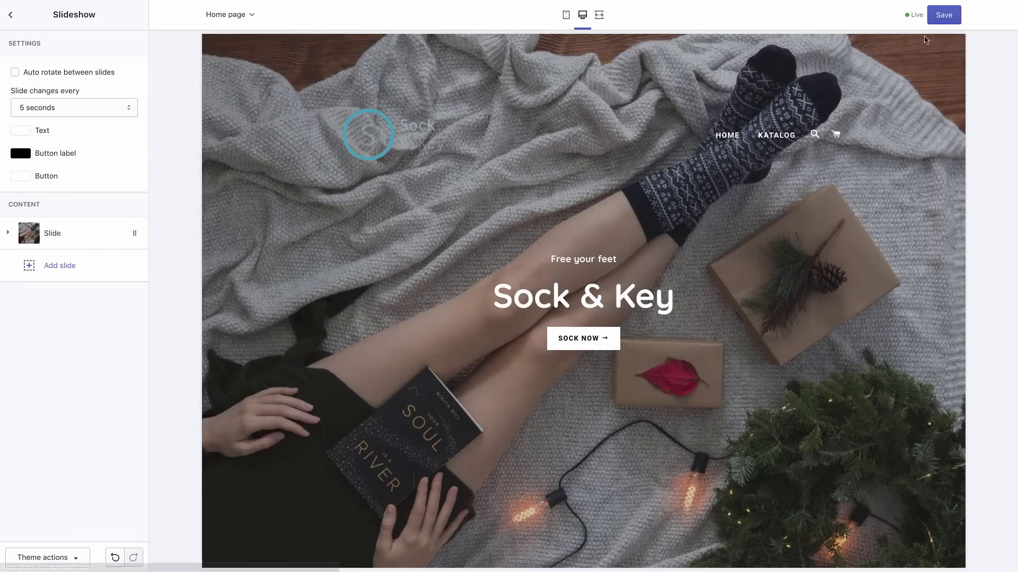
click(950, 17)
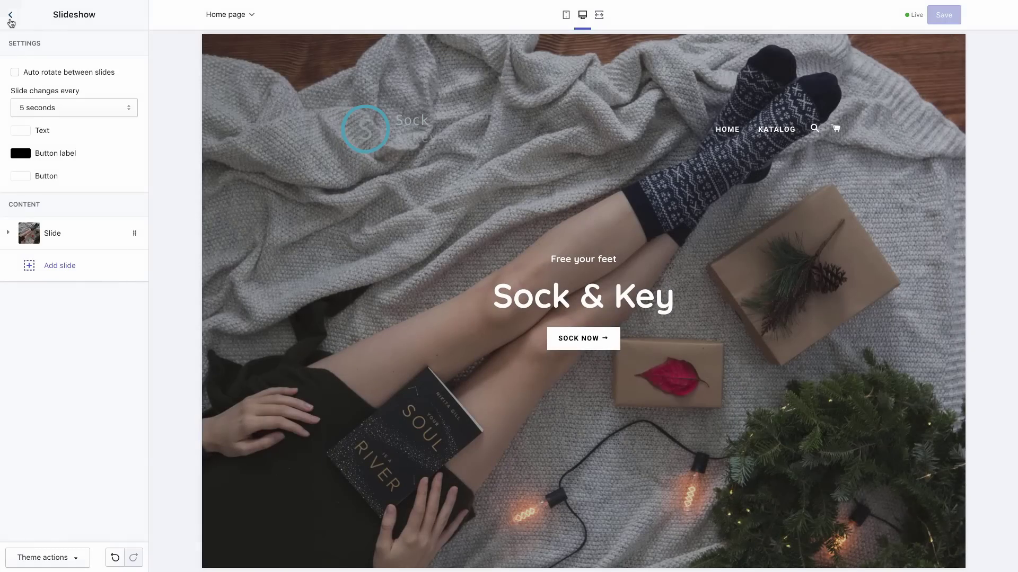
click(10, 15)
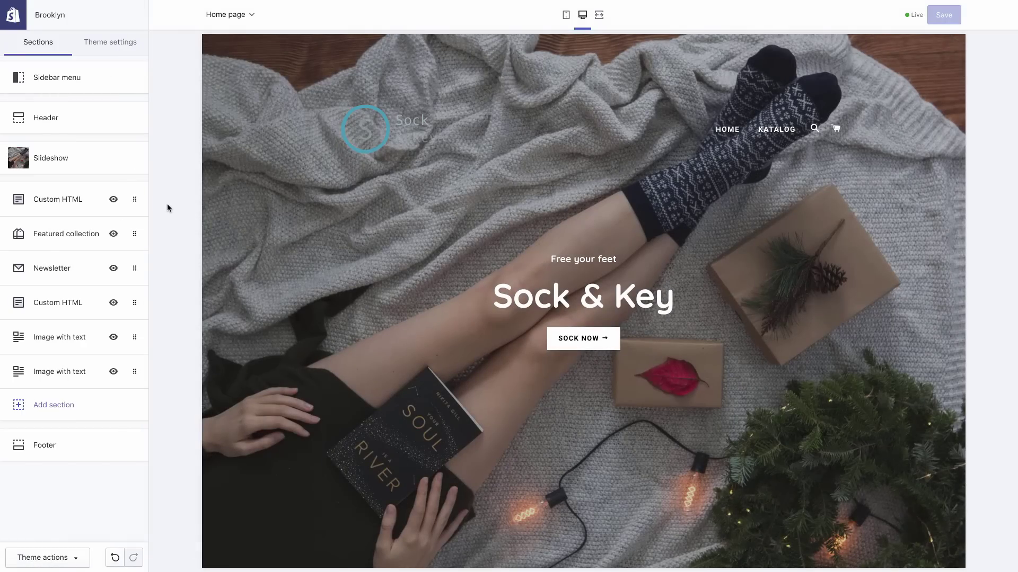
scroll(430, 243, down, 4)
scroll(431, 243, down, 7)
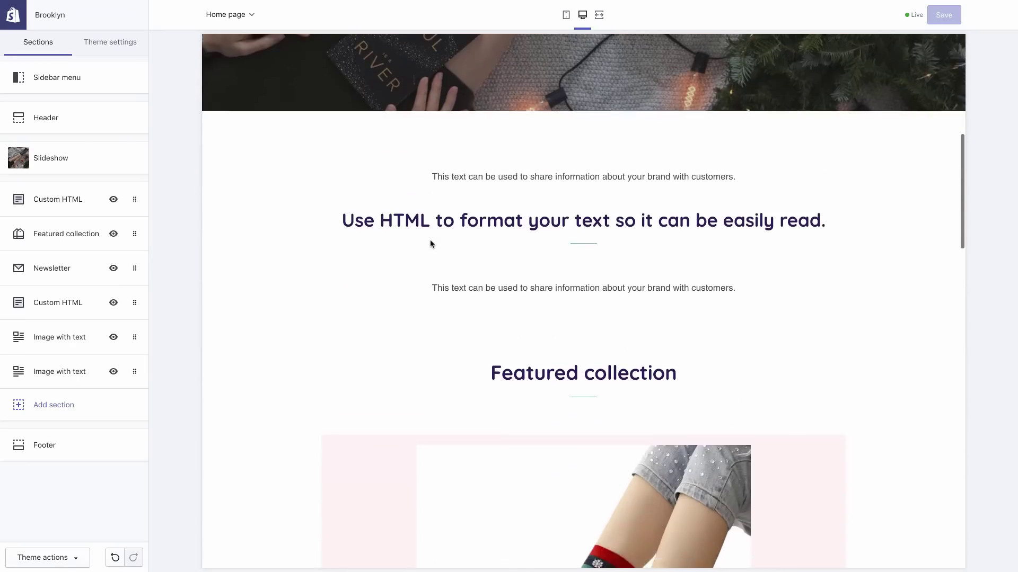
scroll(431, 244, down, 6)
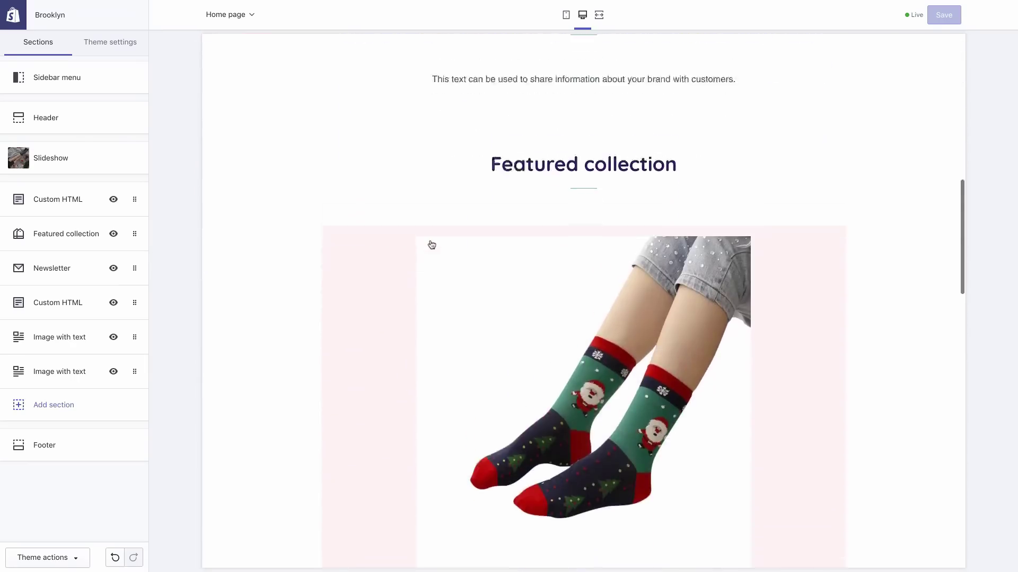
scroll(432, 244, down, 8)
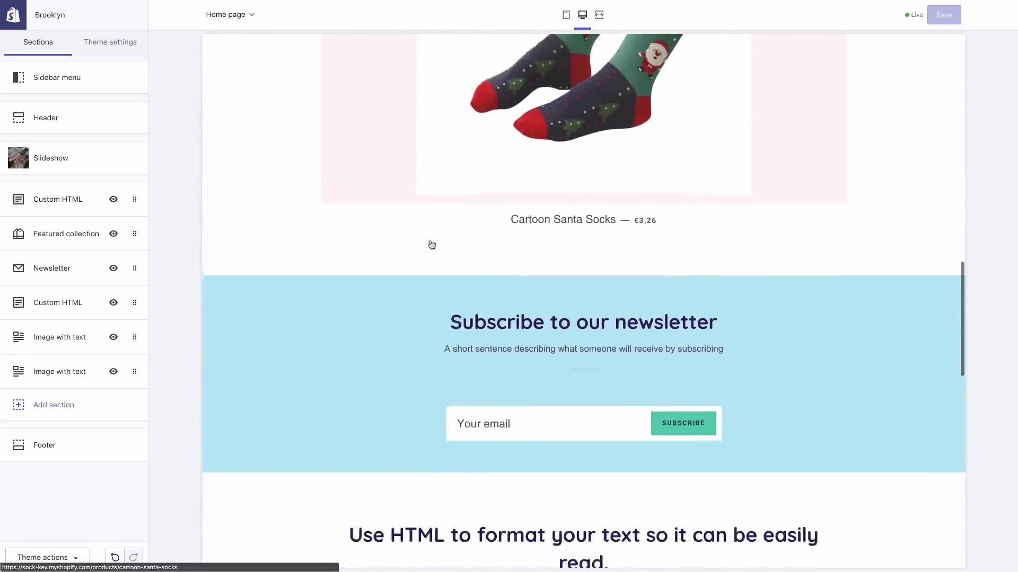
scroll(431, 244, down, 8)
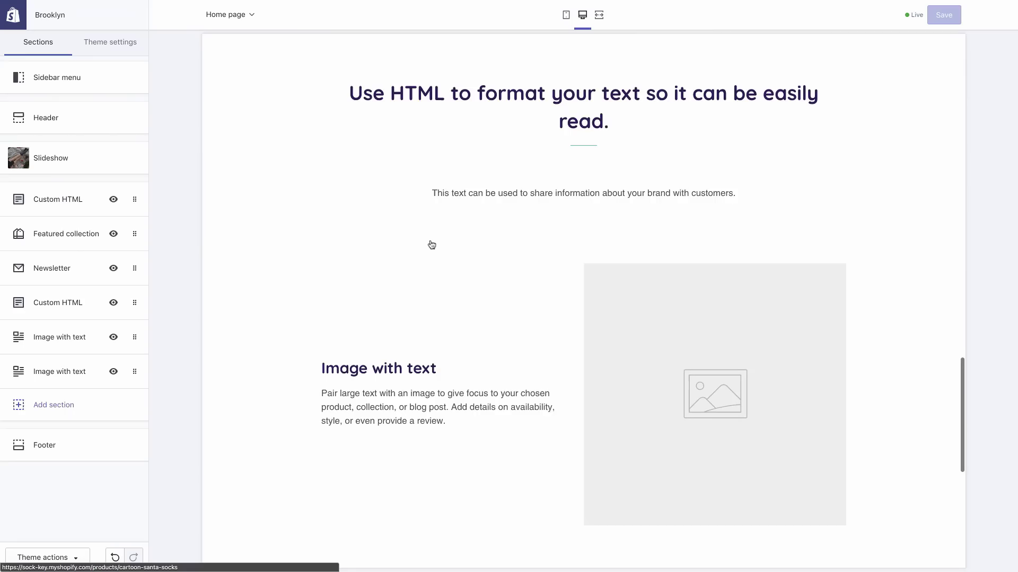
scroll(431, 245, down, 3)
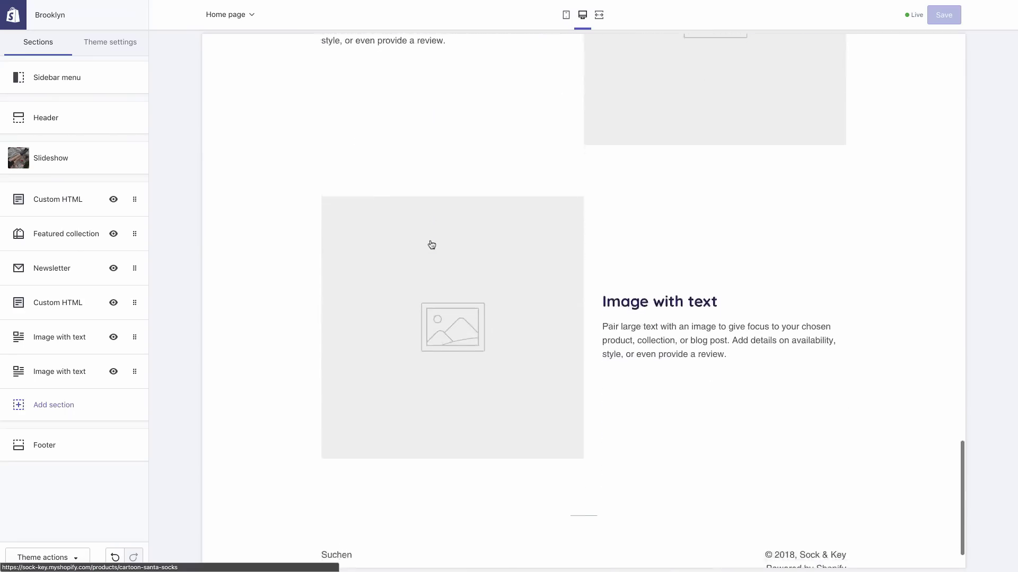
scroll(430, 242, up, 20)
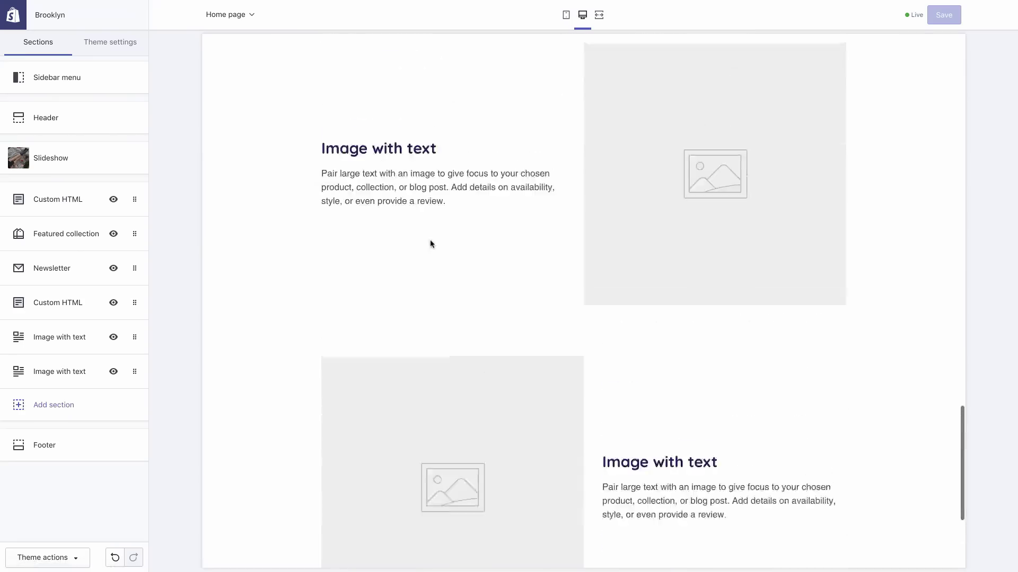
scroll(430, 244, up, 8)
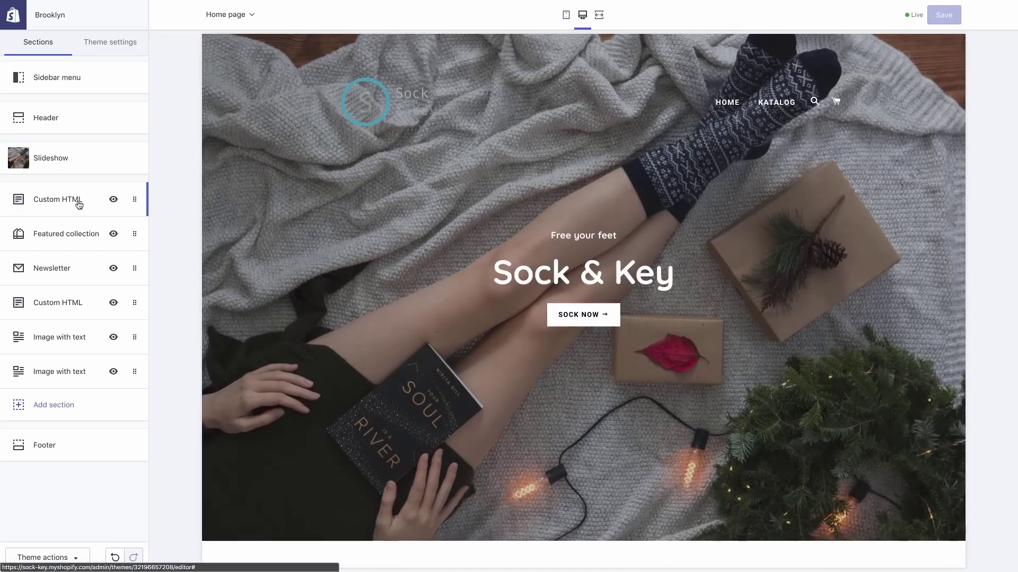
Remove both Custom HTML sections from the homepage
click(78, 204)
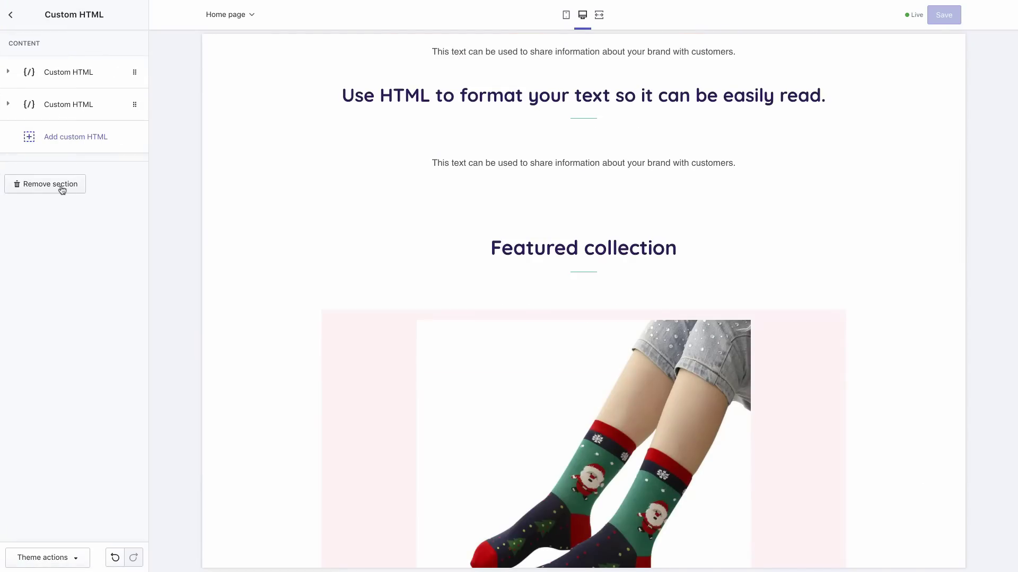
click(61, 187)
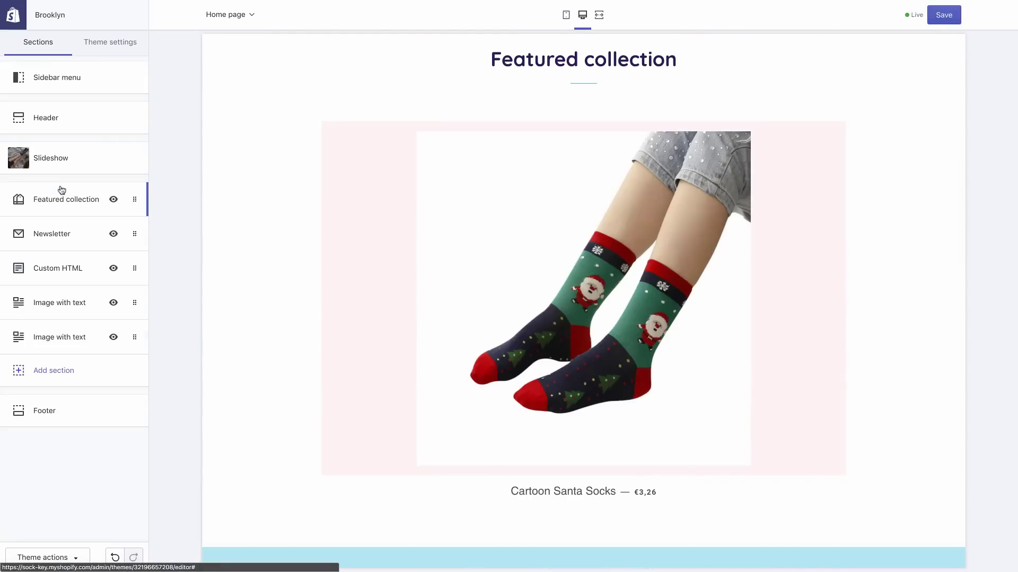
click(75, 271)
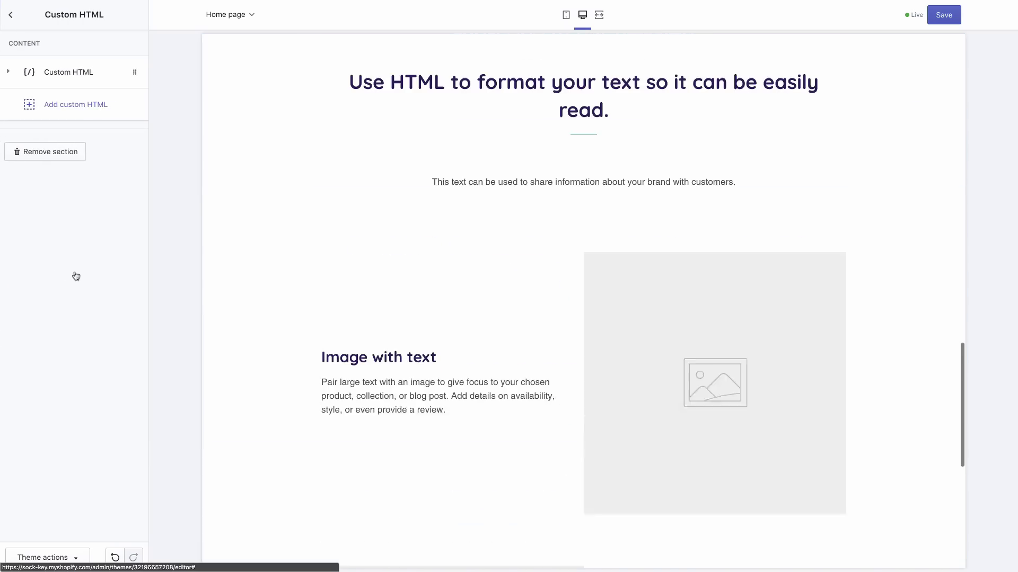
click(62, 152)
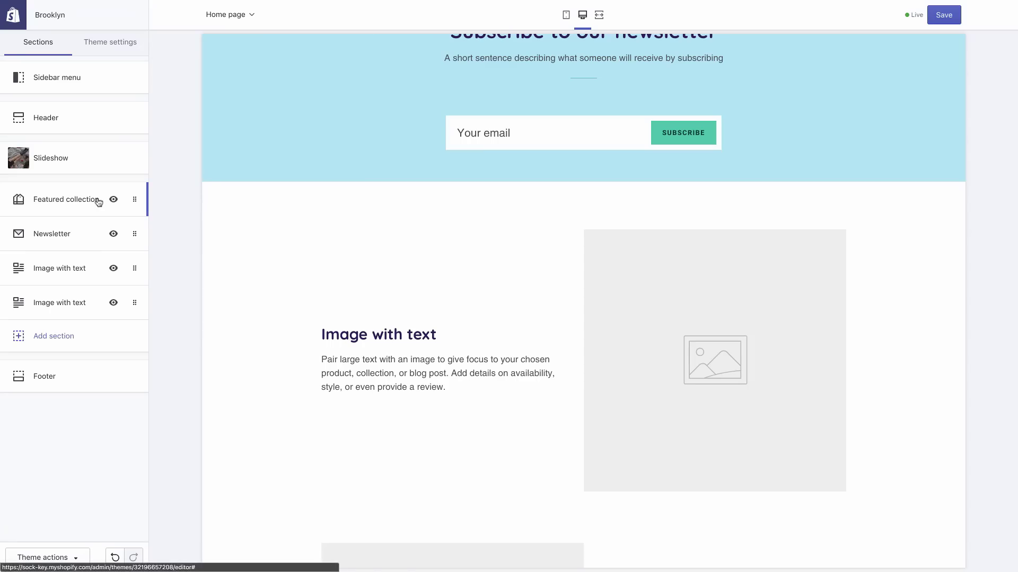
Remove the Featured collection section and bring up the section types to add
scroll(330, 244, up, 10)
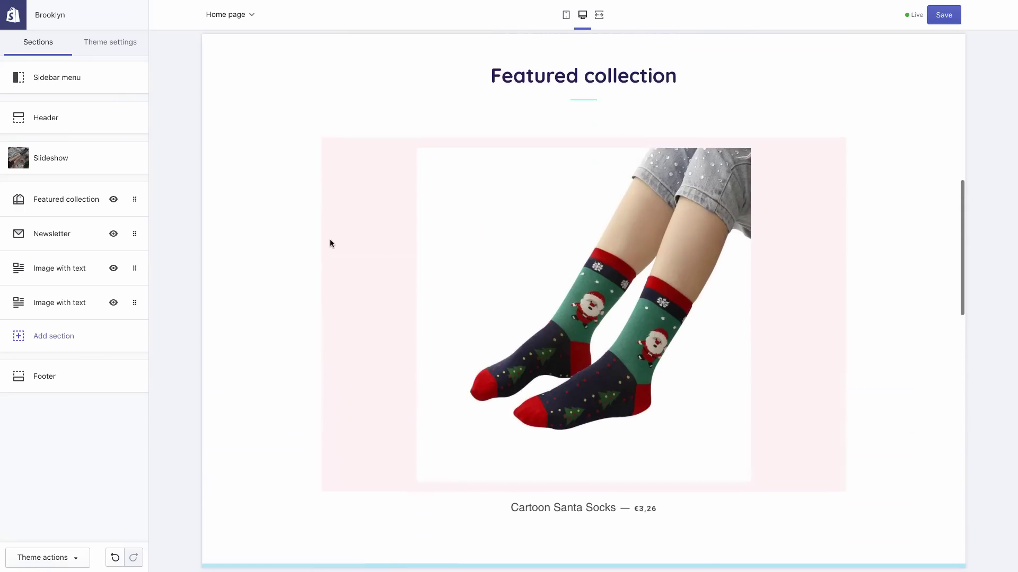
click(50, 201)
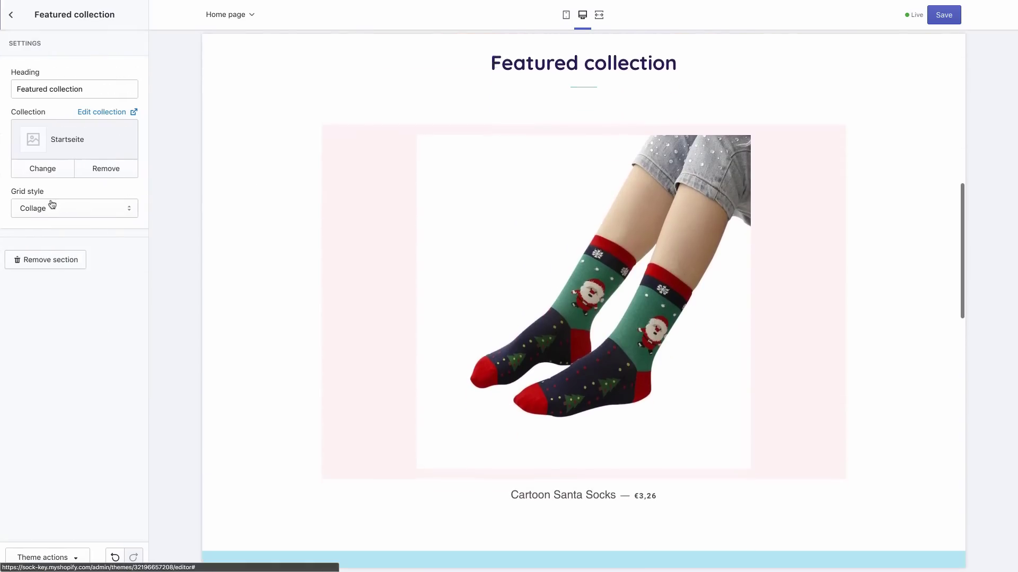
click(51, 260)
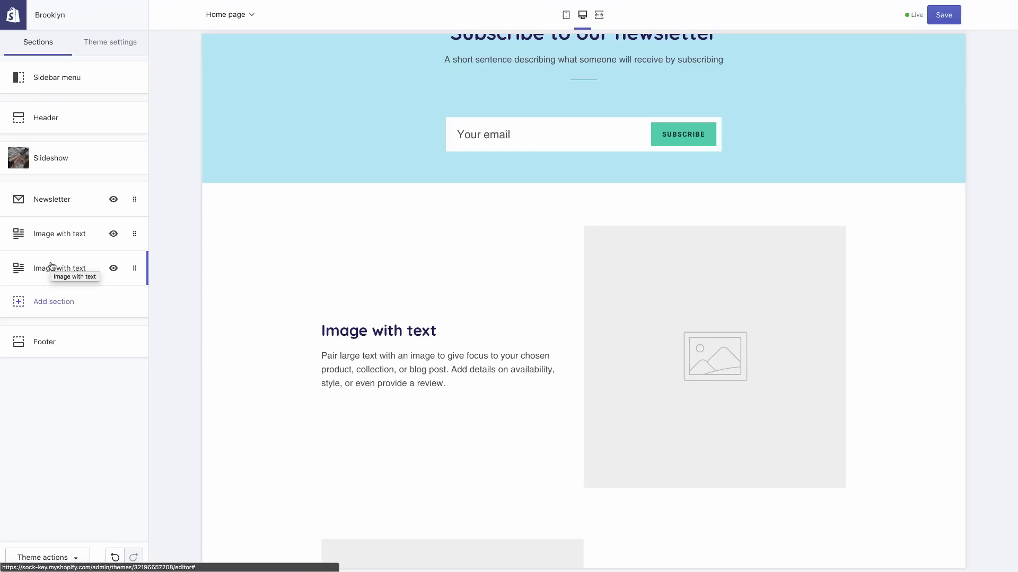
click(55, 301)
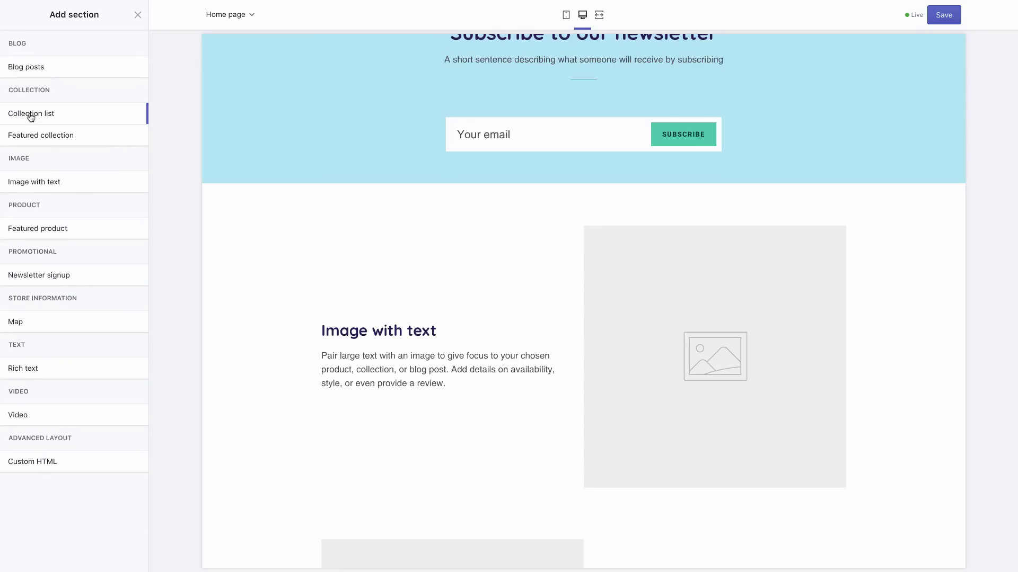
Add a Collection list section and set its first tile to the Women's Socks collection
mouse_move(31, 116)
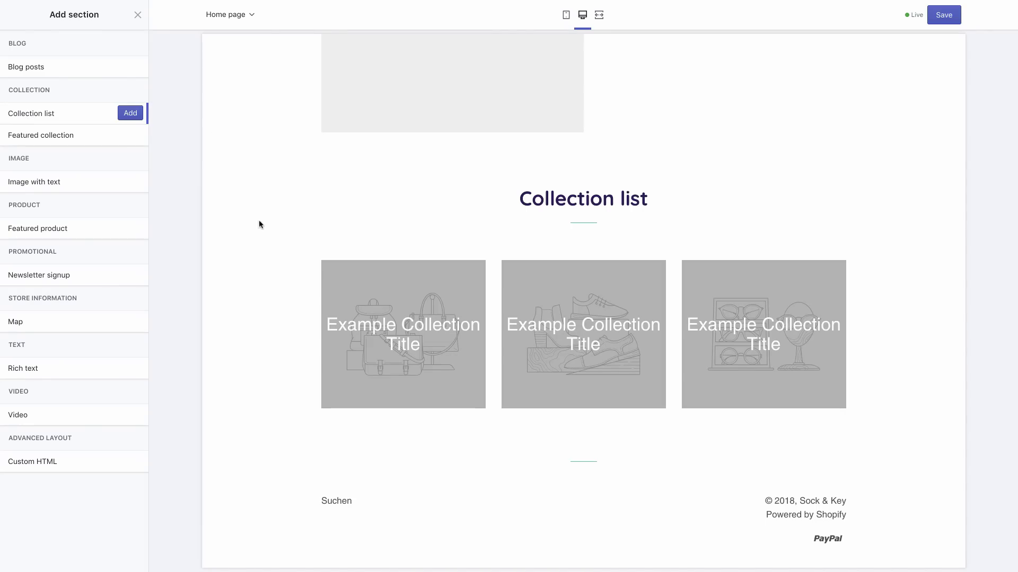
click(130, 114)
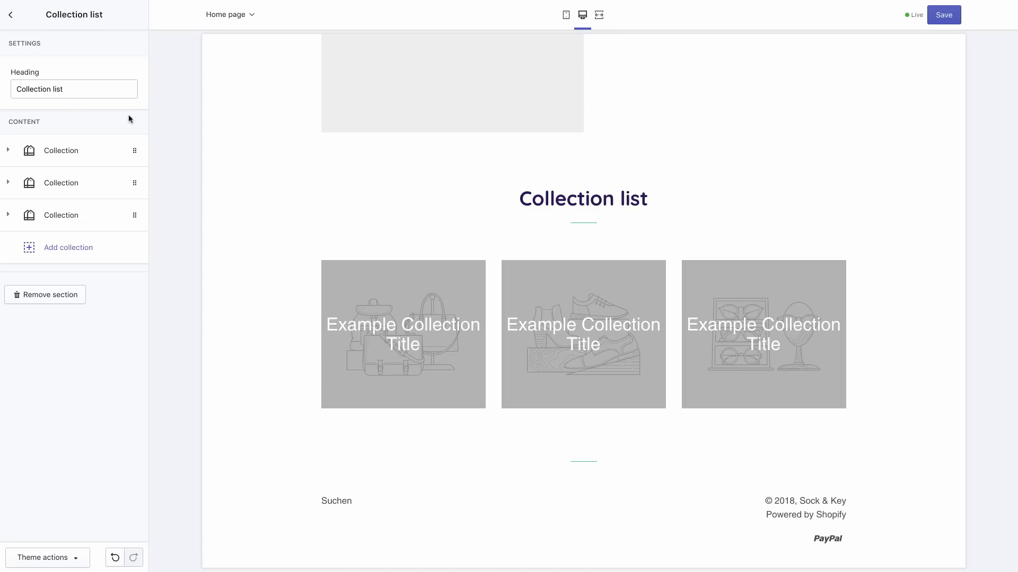
click(84, 159)
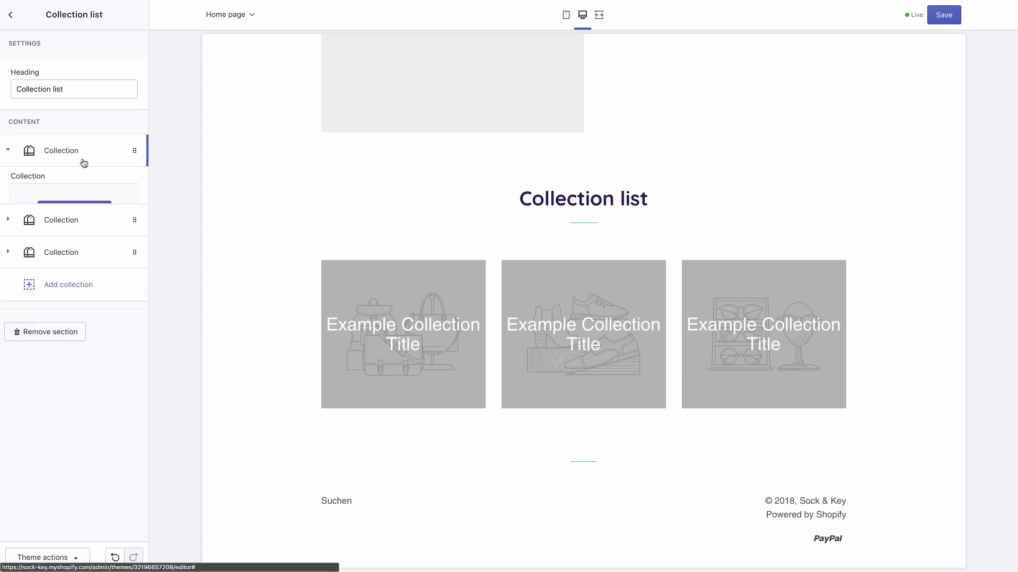
click(82, 213)
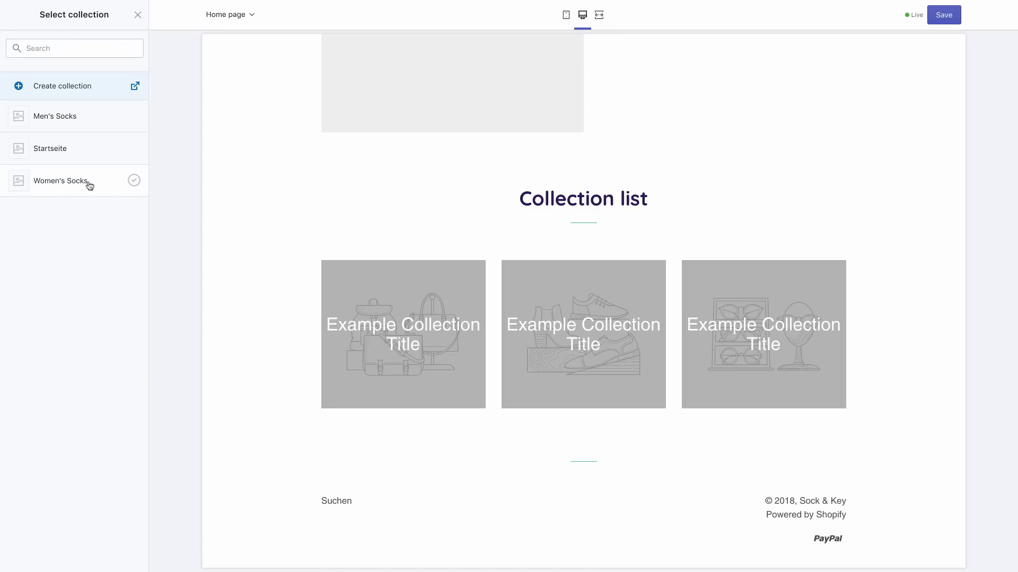
click(88, 183)
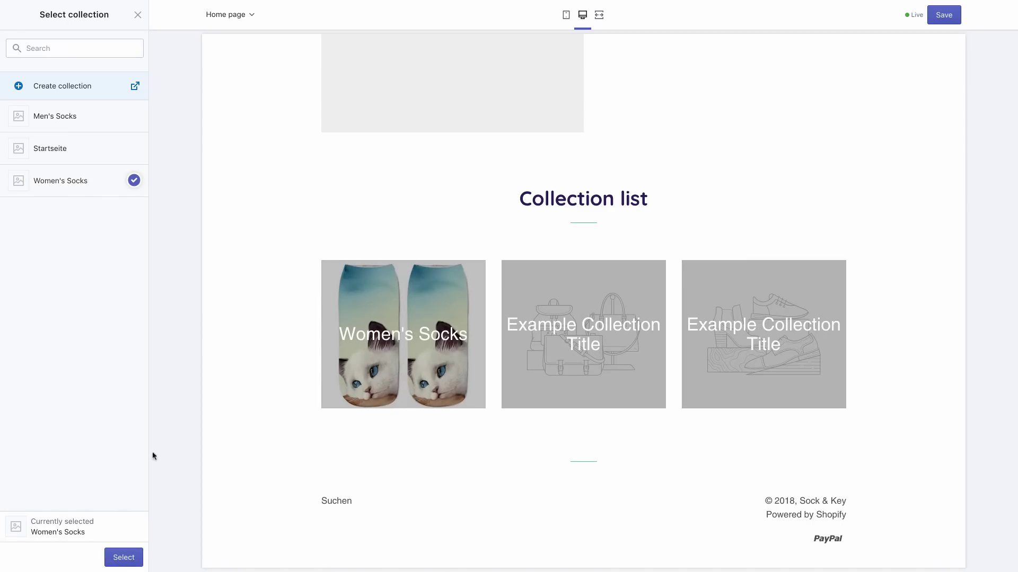
click(122, 556)
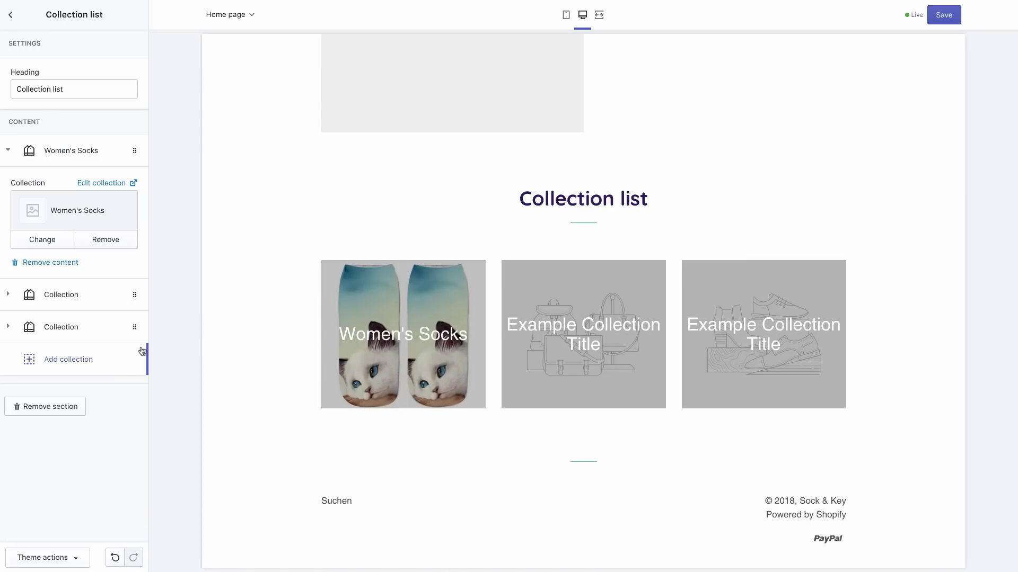
Set the collection list's second tile to the Men's Socks collection
click(90, 300)
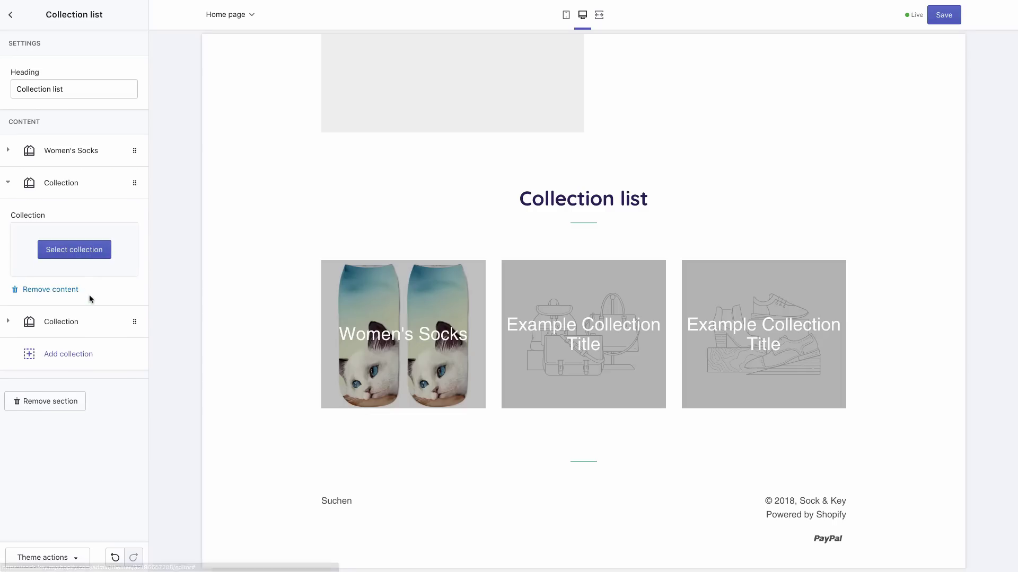
click(74, 249)
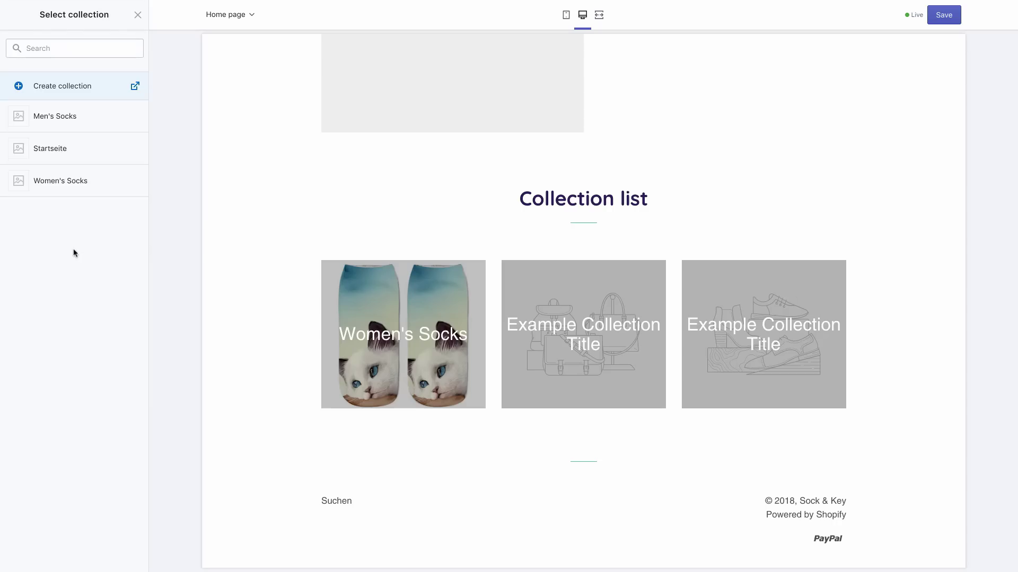
click(57, 121)
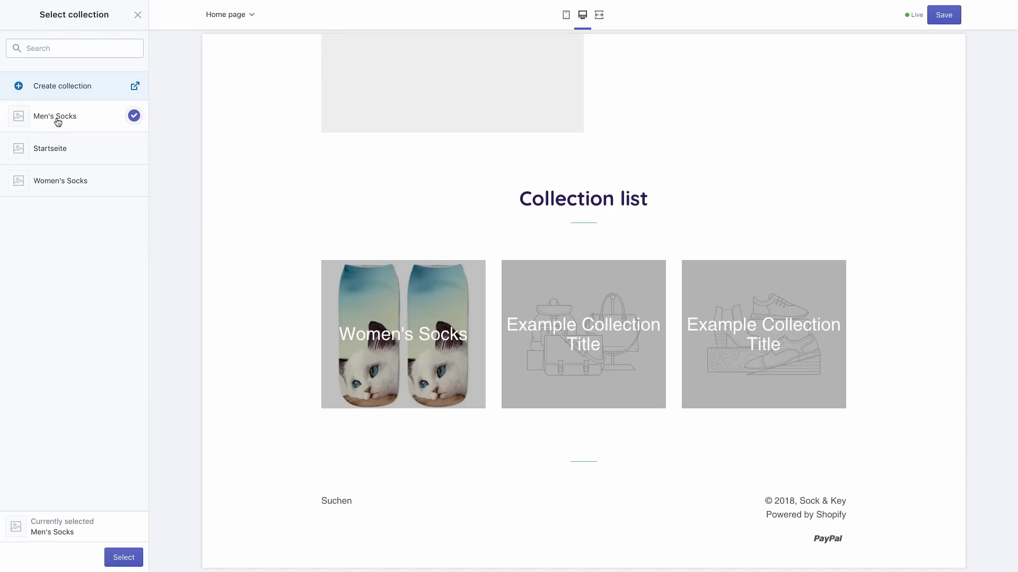
click(124, 557)
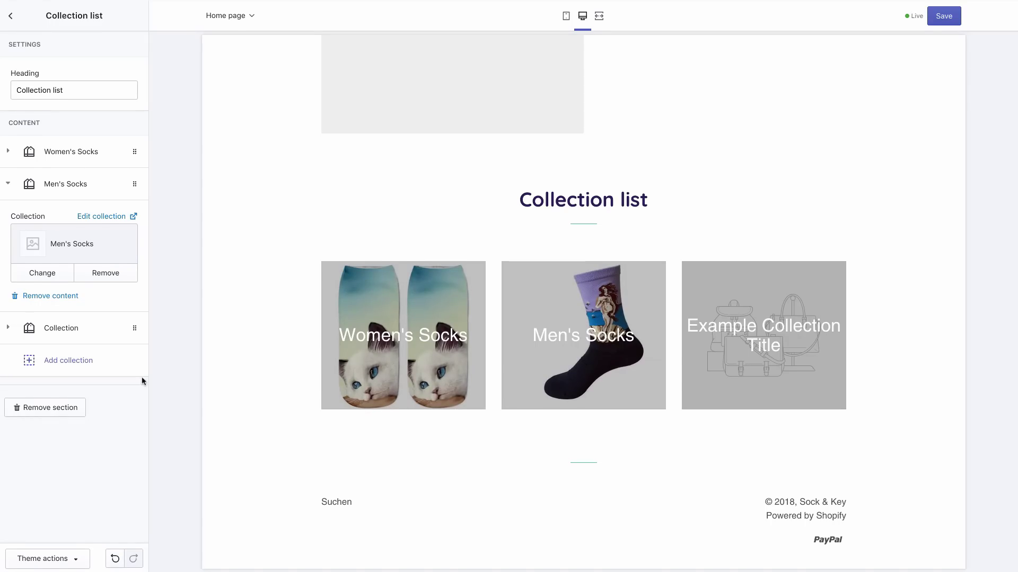
click(10, 15)
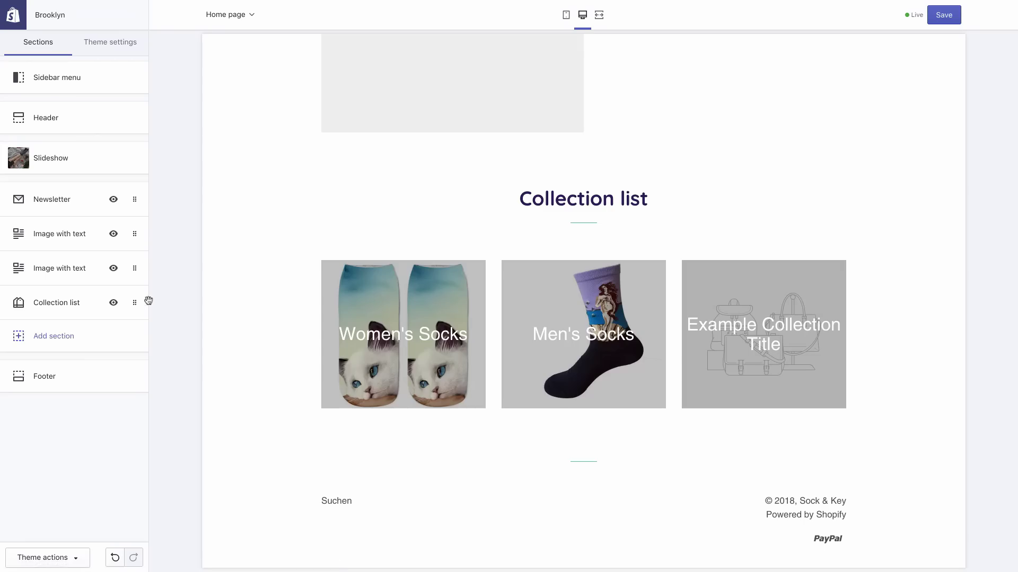
Move the collection list above the newsletter, retitle it 'Some of our faves', save, then drag the newsletter lower
drag(136, 303, 125, 194)
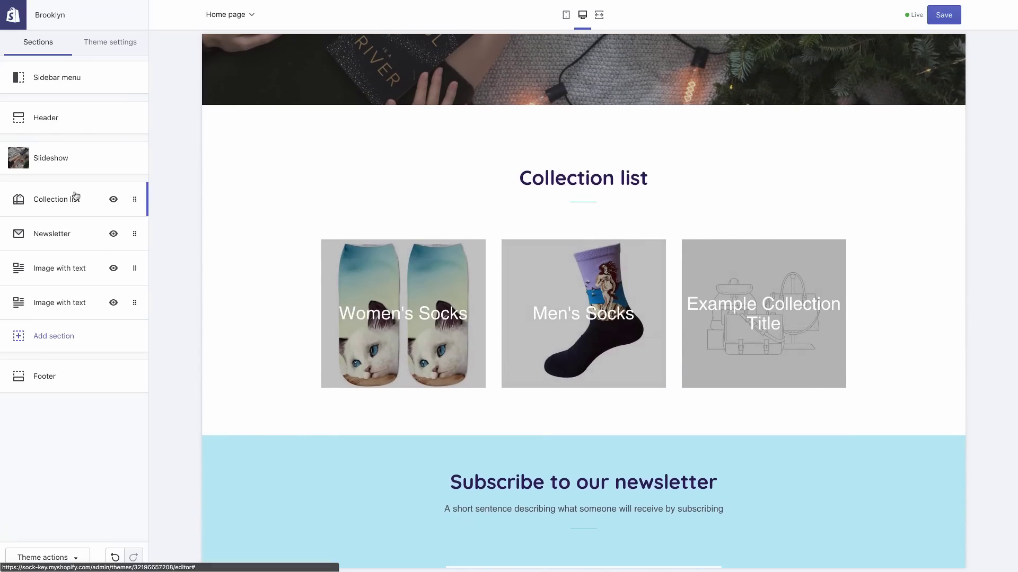
click(74, 198)
triple_click(51, 91)
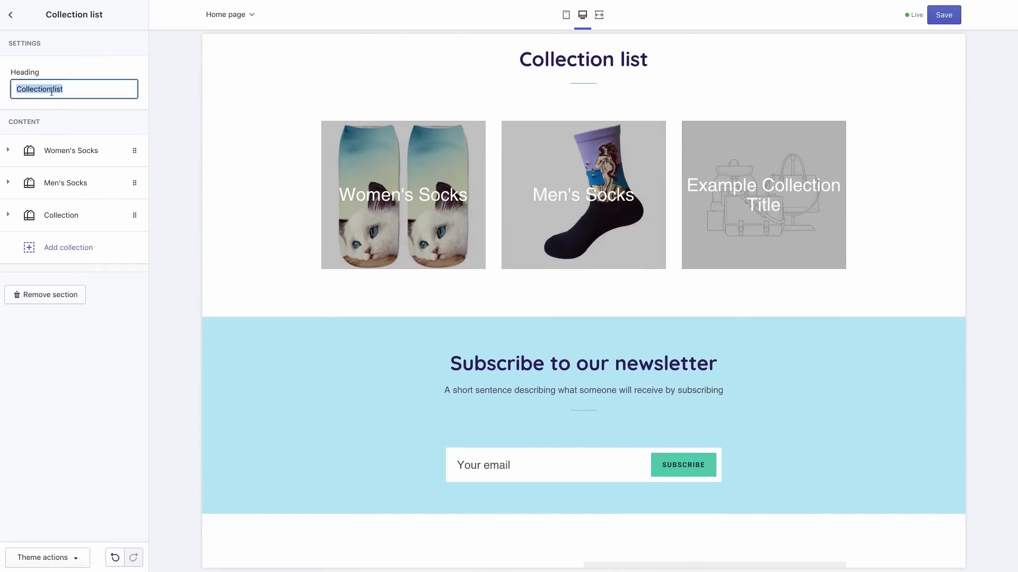
text(Some )
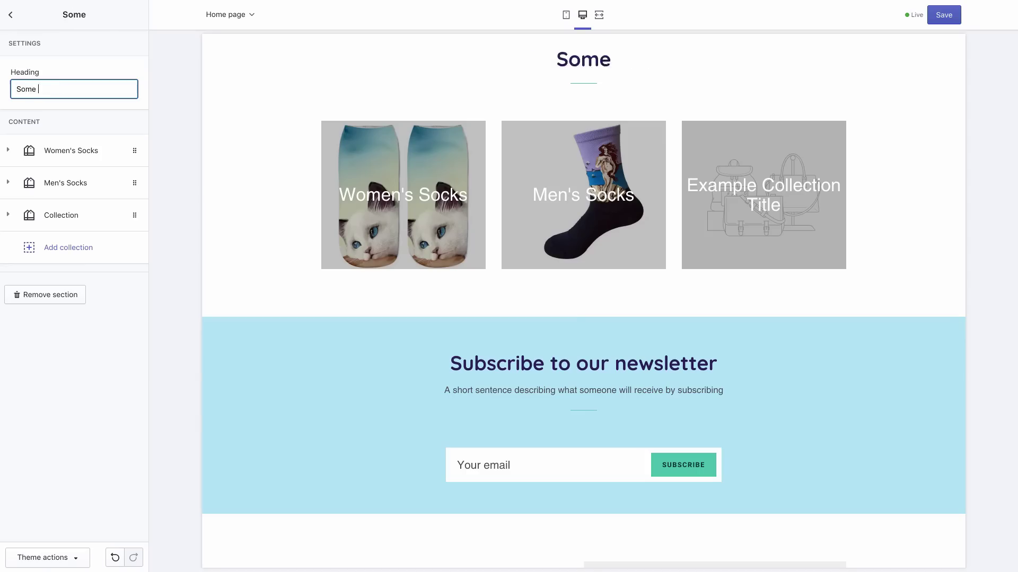
text(of our faves)
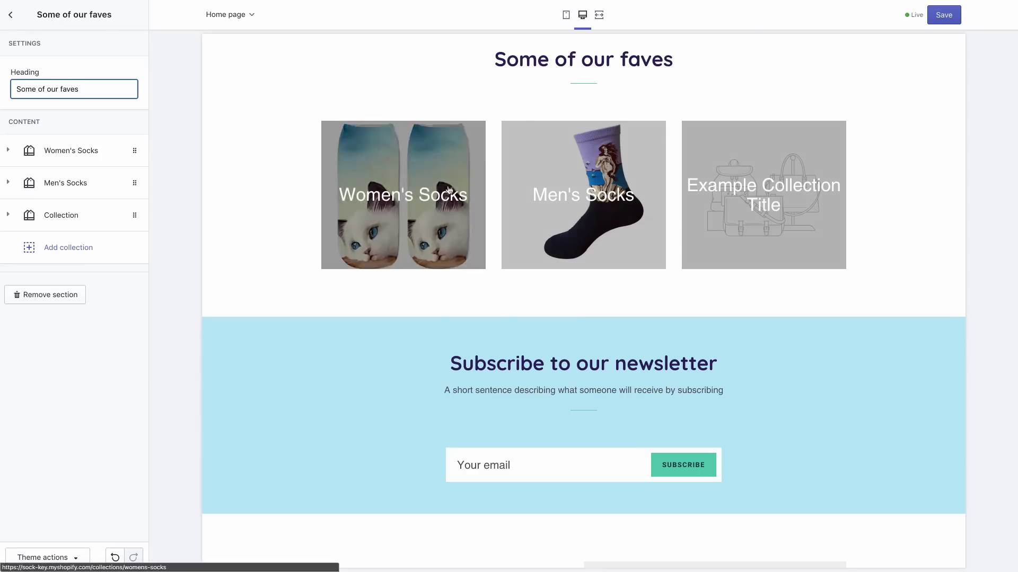
click(939, 20)
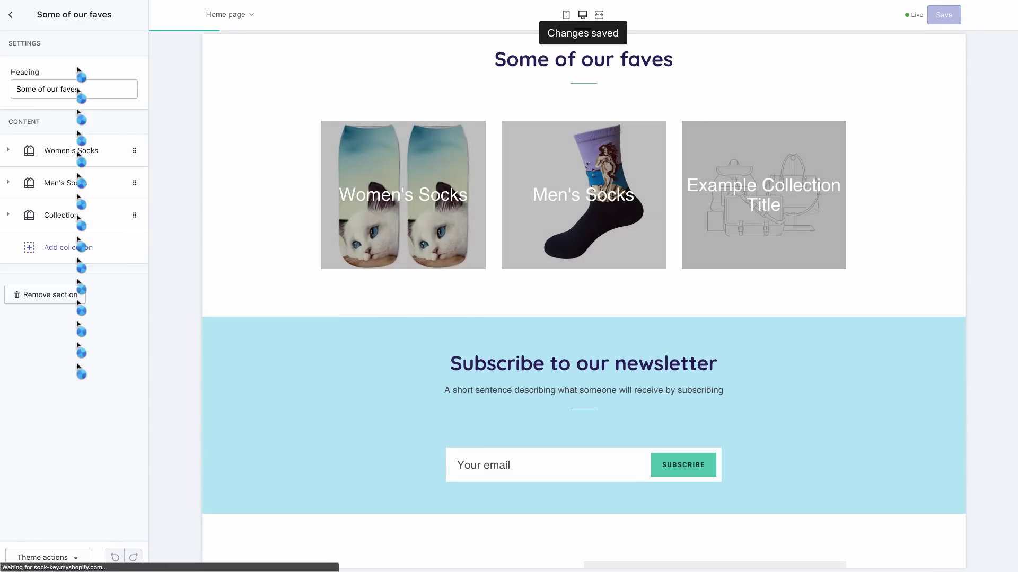
click(10, 19)
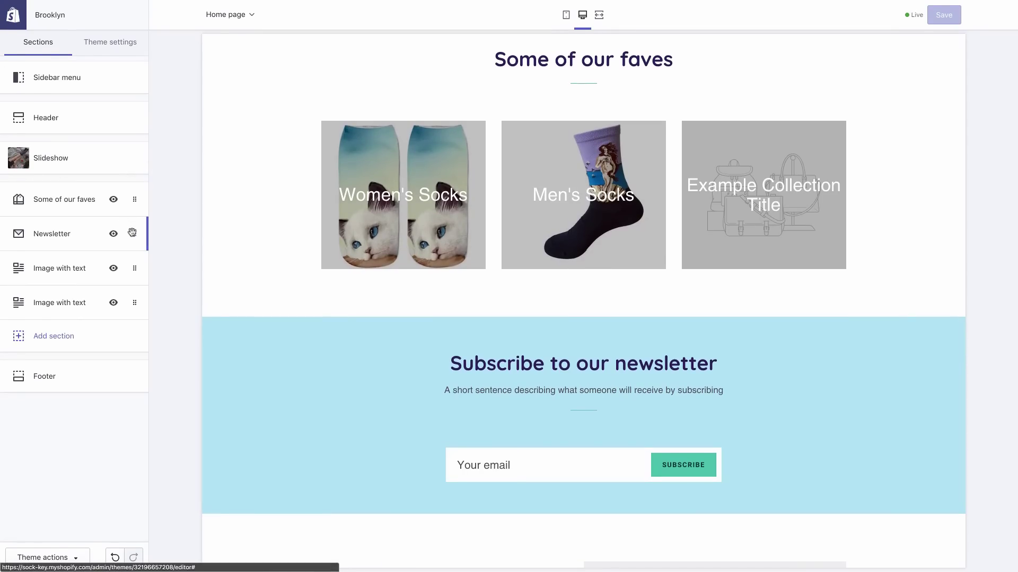
drag(132, 232, 135, 305)
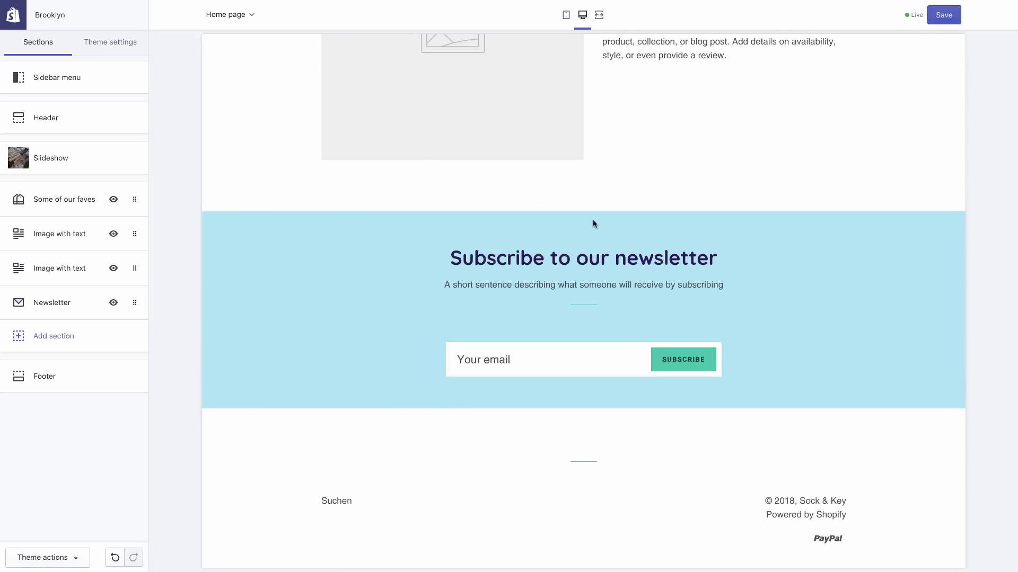
Scroll the preview to confirm the newsletter now sits below both image-with-text sections
scroll(592, 220, up, 10)
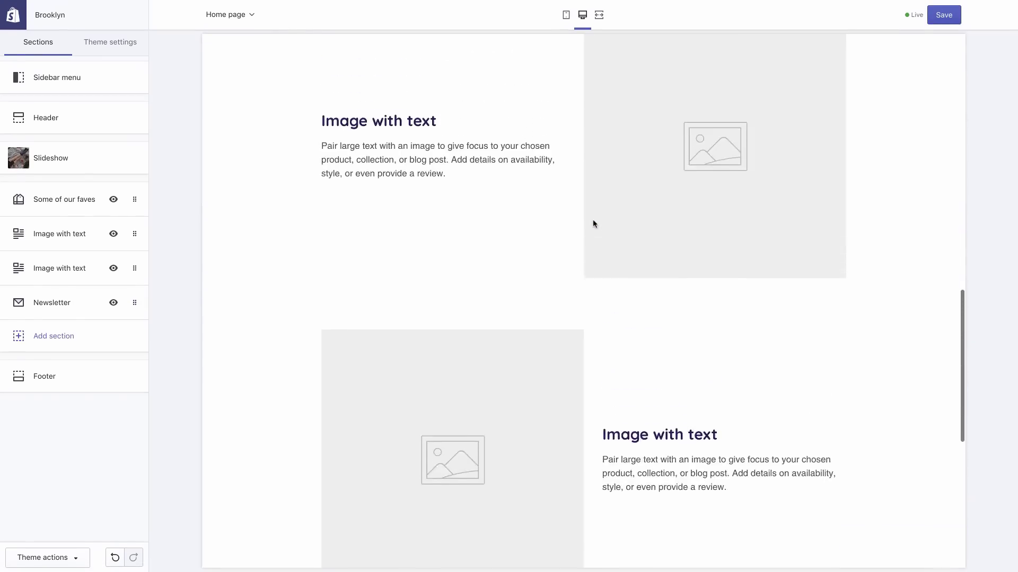
scroll(593, 222, up, 7)
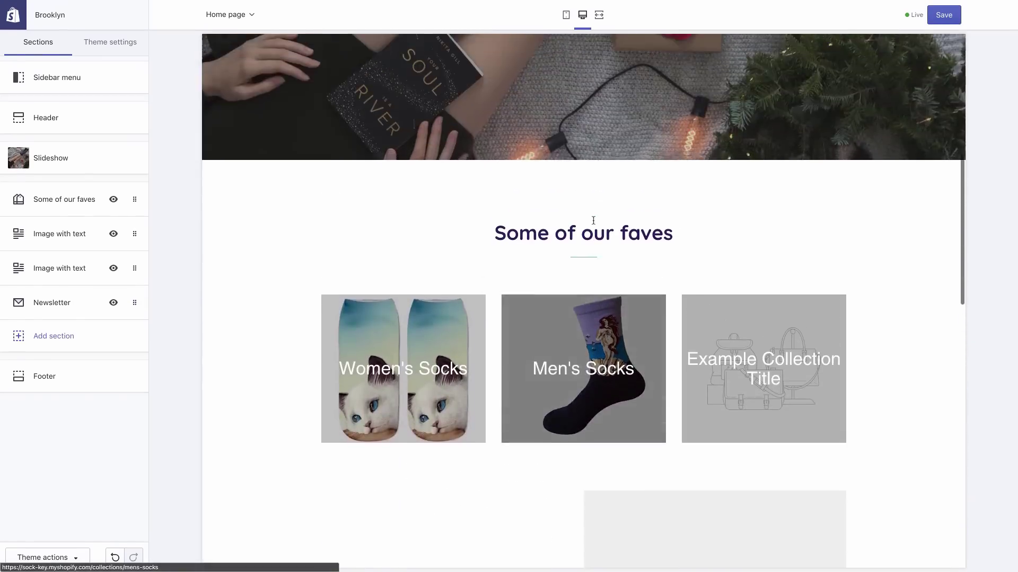
scroll(592, 223, down, 4)
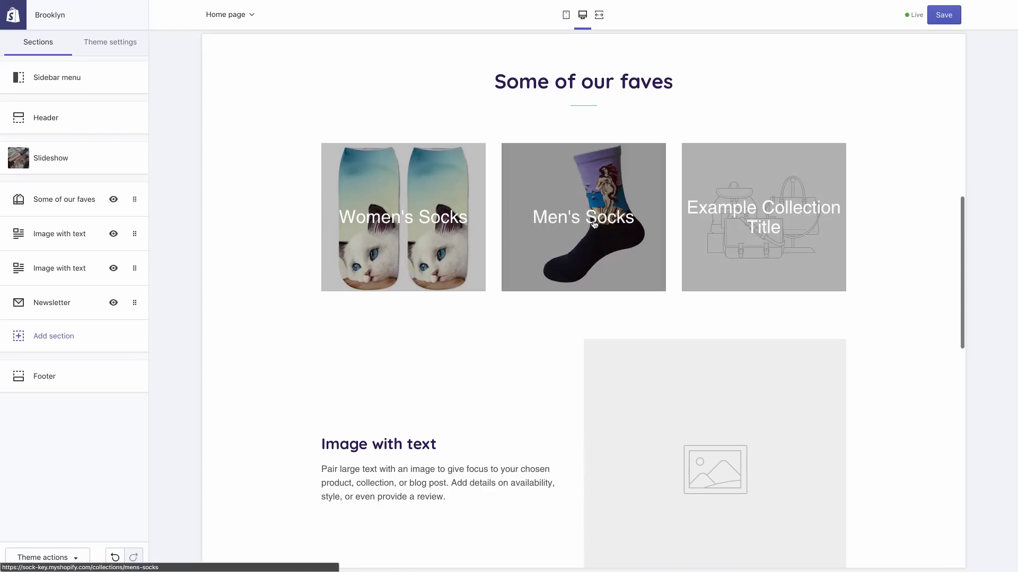
scroll(594, 222, down, 6)
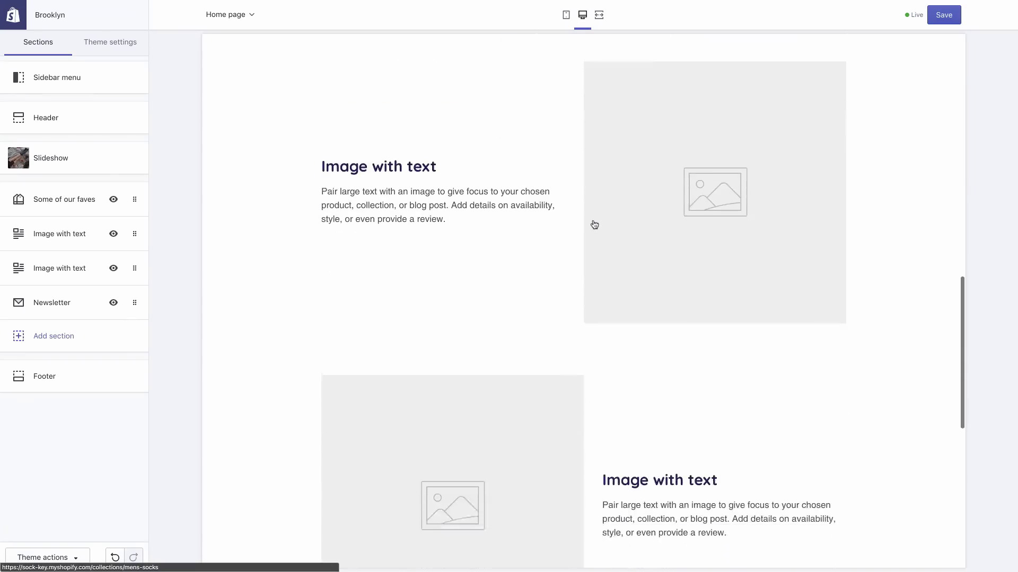
scroll(593, 223, up, 6)
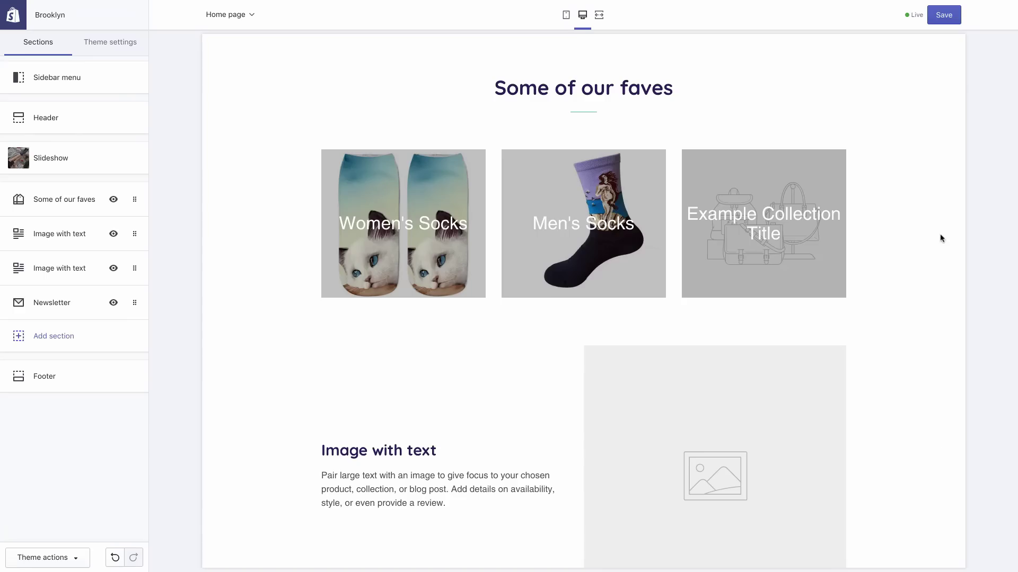
scroll(940, 234, down, 3)
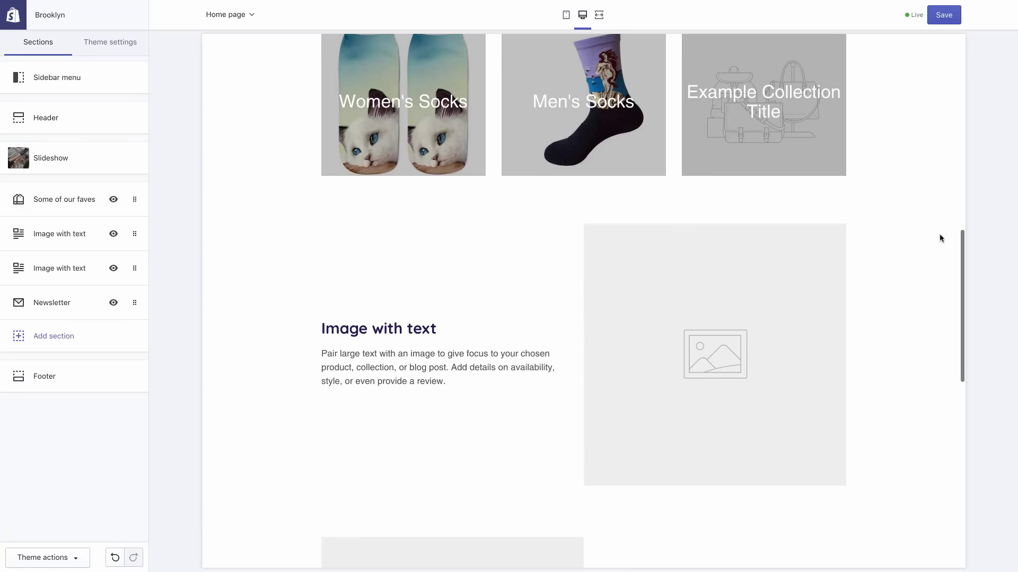
Set the first image-with-text section's image to the library photo of a man in white socks on a bench
click(69, 240)
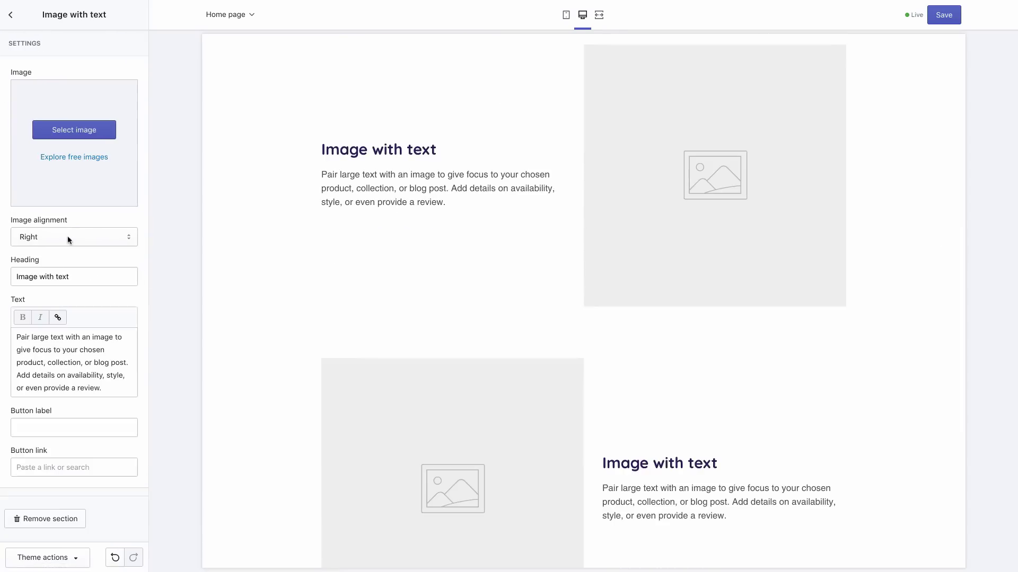
click(78, 132)
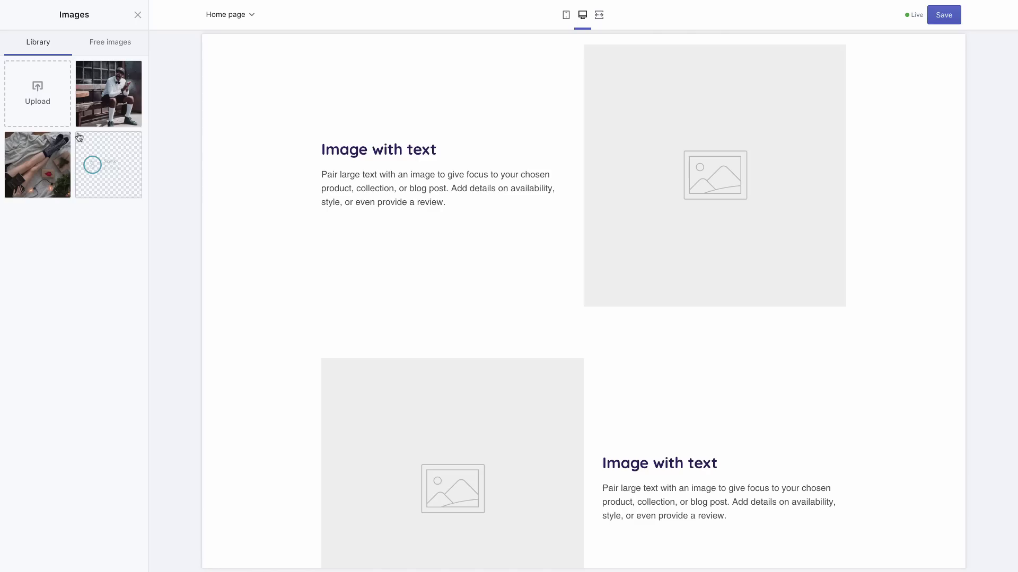
click(100, 97)
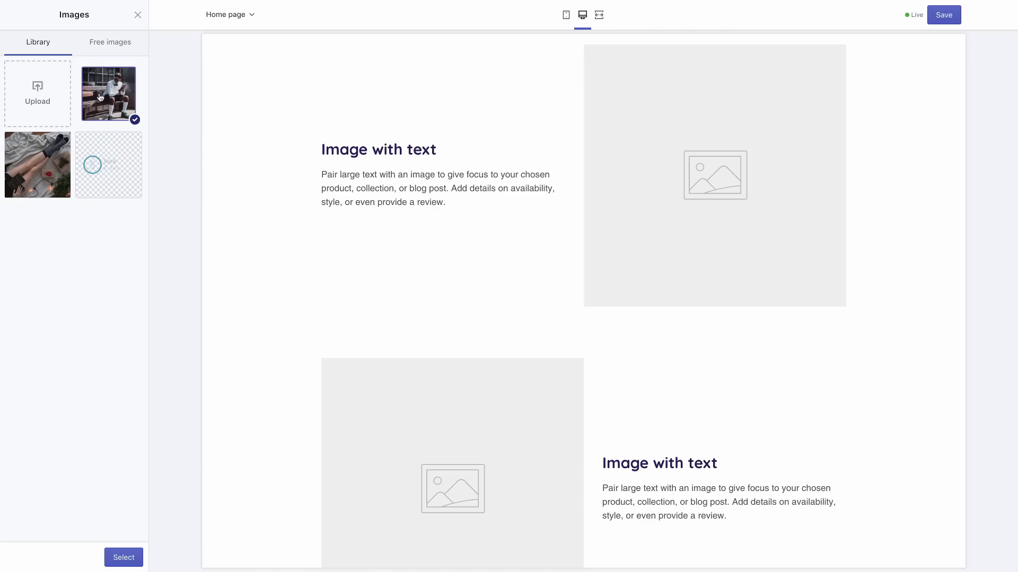
click(124, 558)
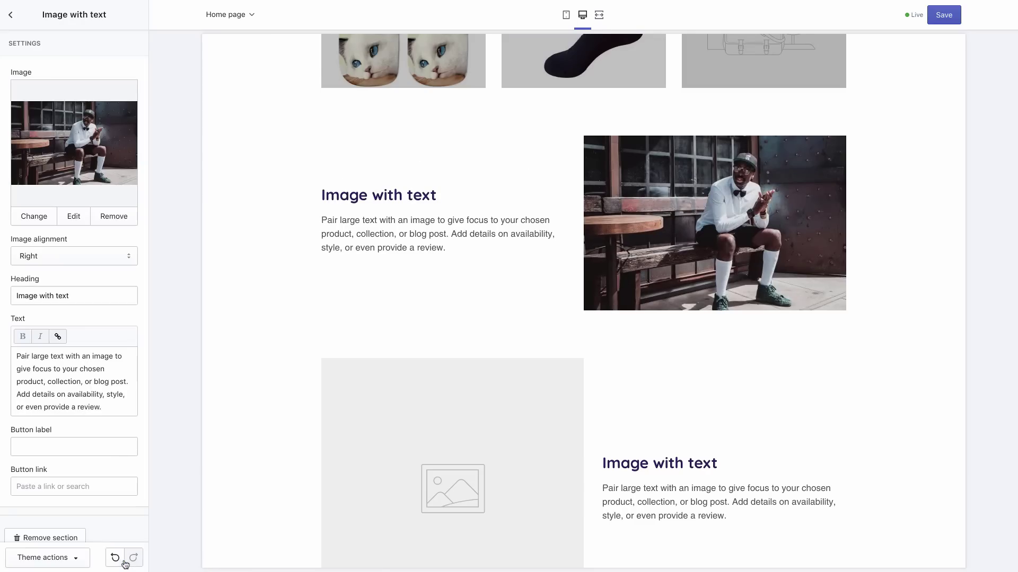
Retitle the section 'The best socks. Ever.' and write the Sock & Key paragraph ending 'the best socks at the best price'
triple_click(84, 297)
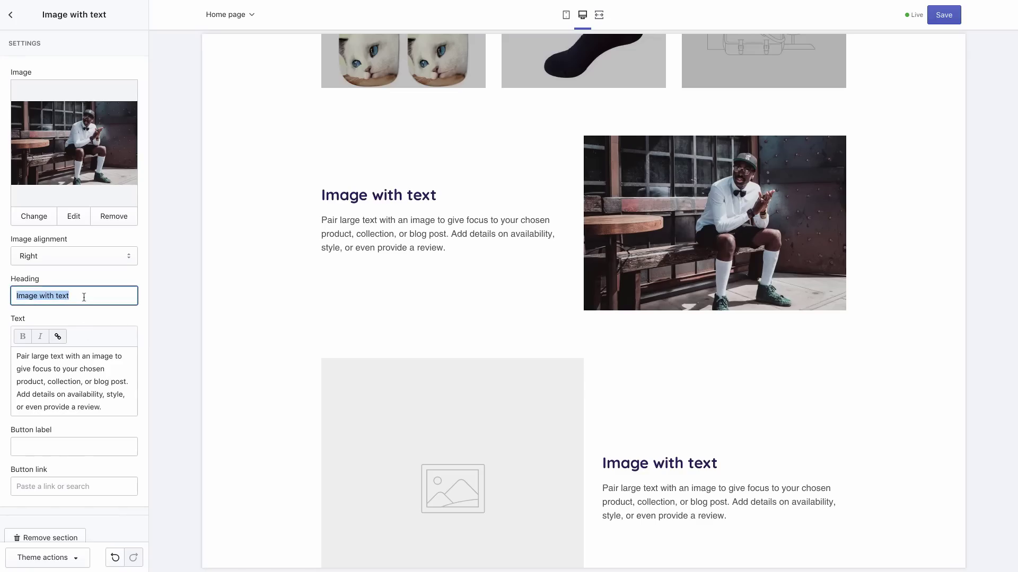
text(The best)
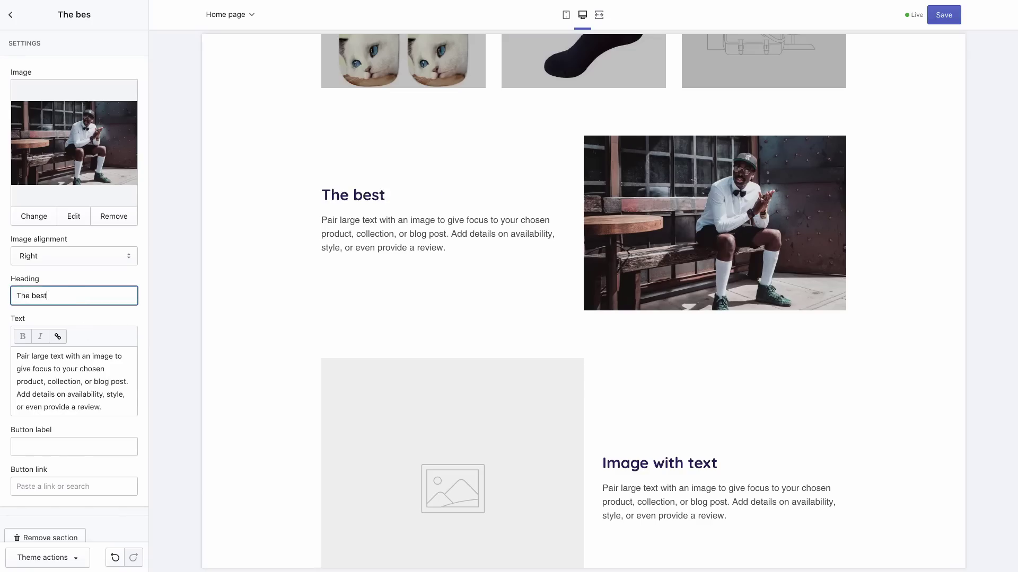
text( socks. Ever.)
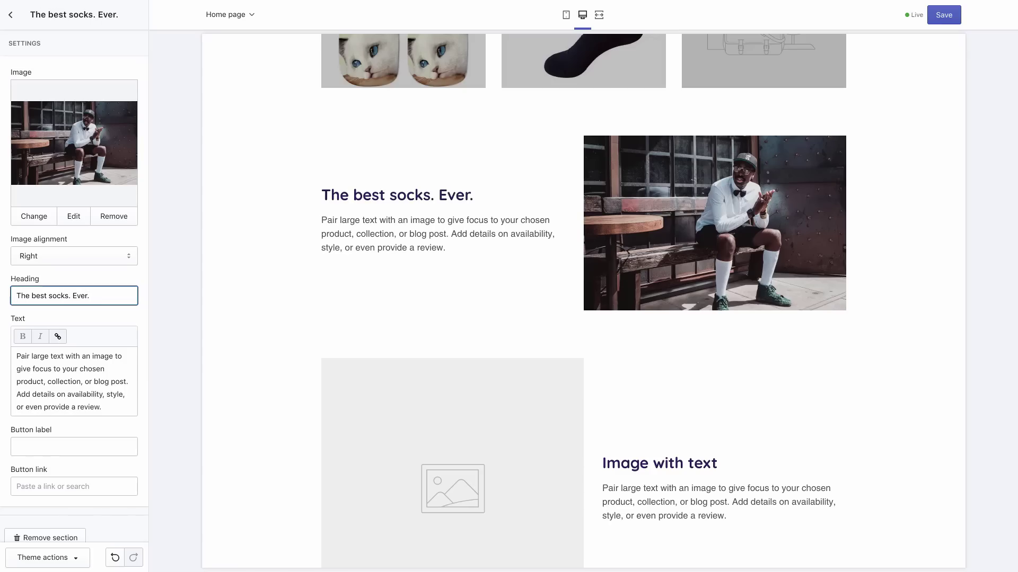
triple_click(74, 379)
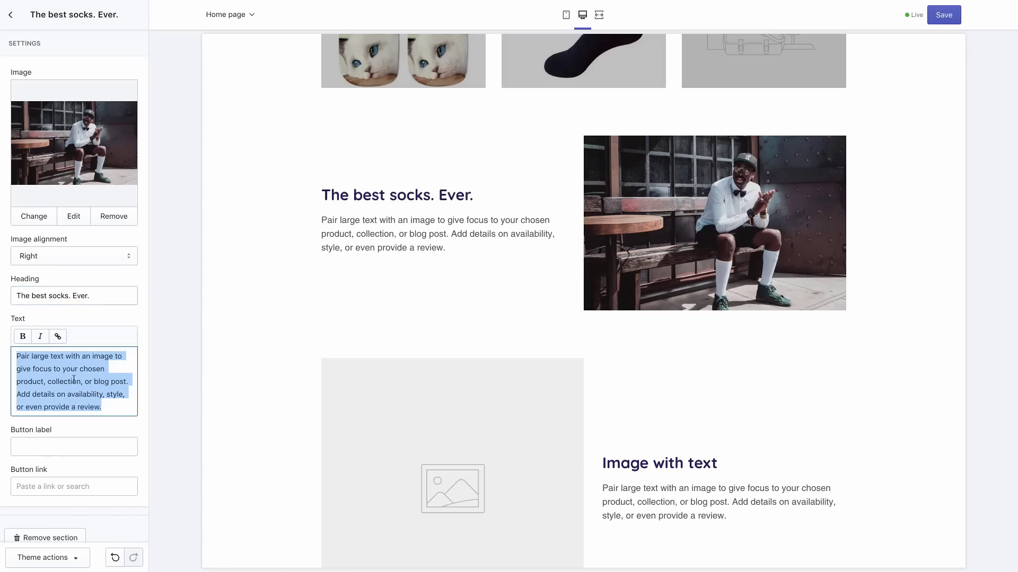
text(It )
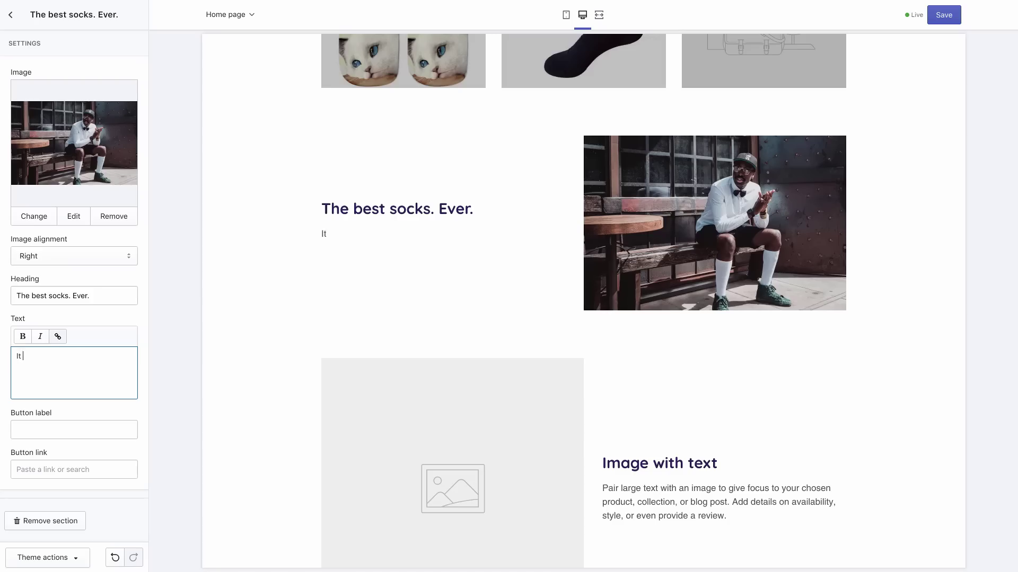
text(takes a sock lover to underst)
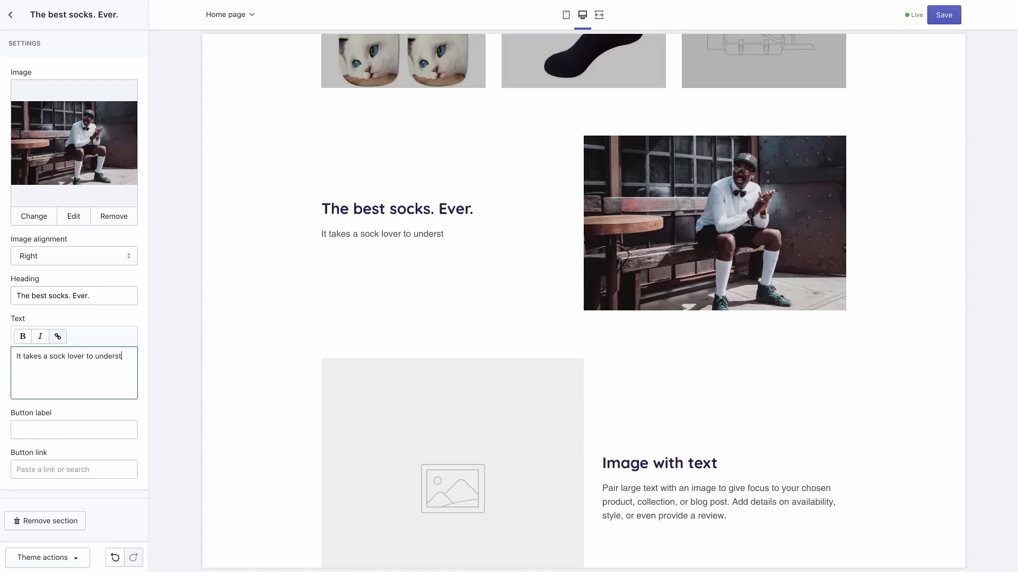
text(and a sock lover. H)
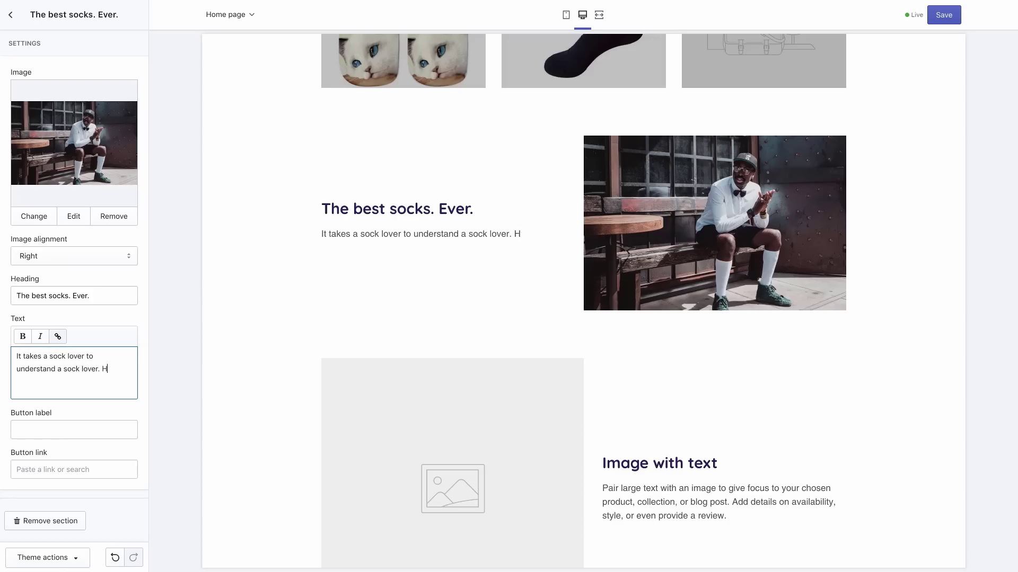
text(ere at Sock )
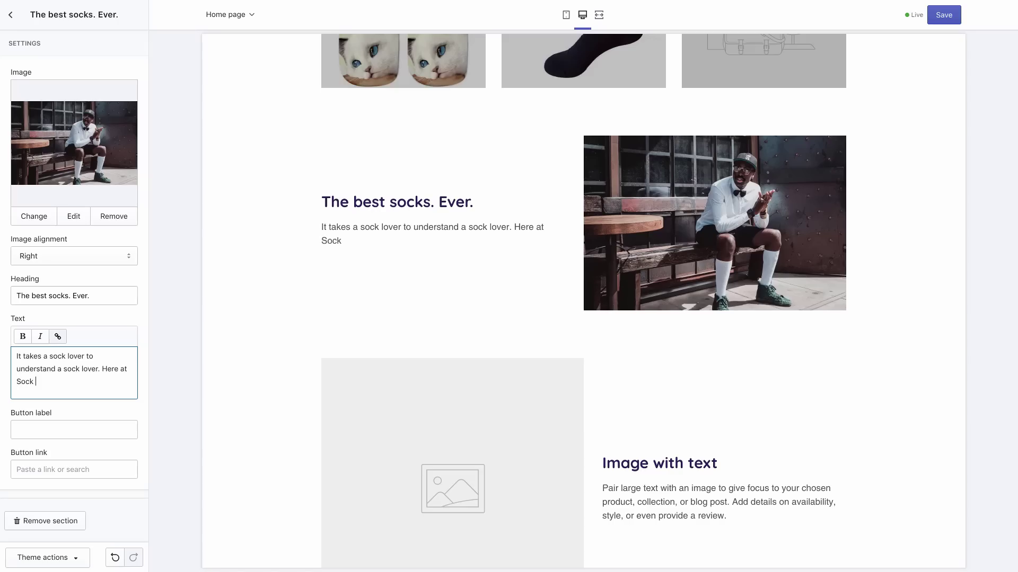
text(& Key, we're obsessed)
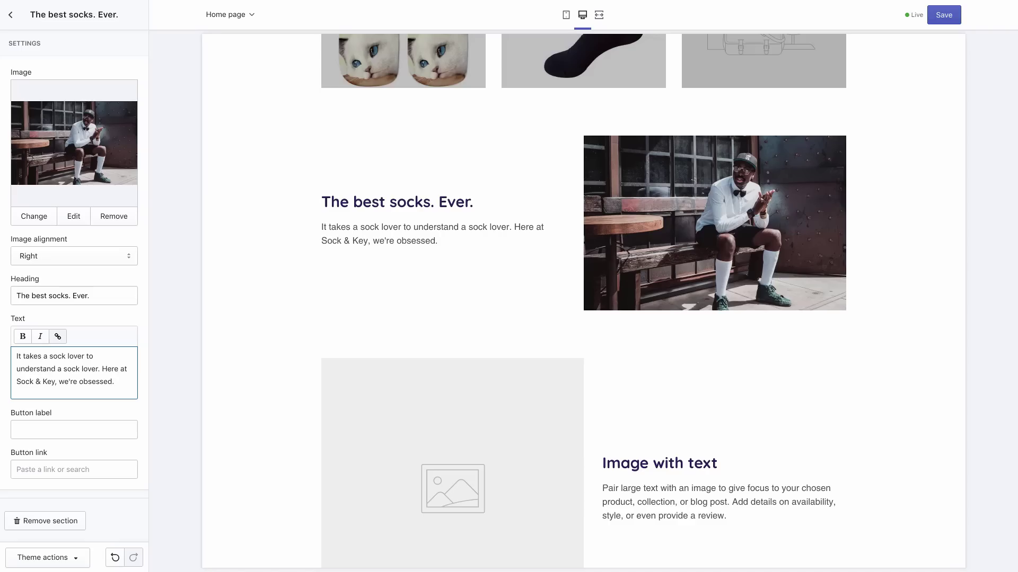
text(. We bring yo)
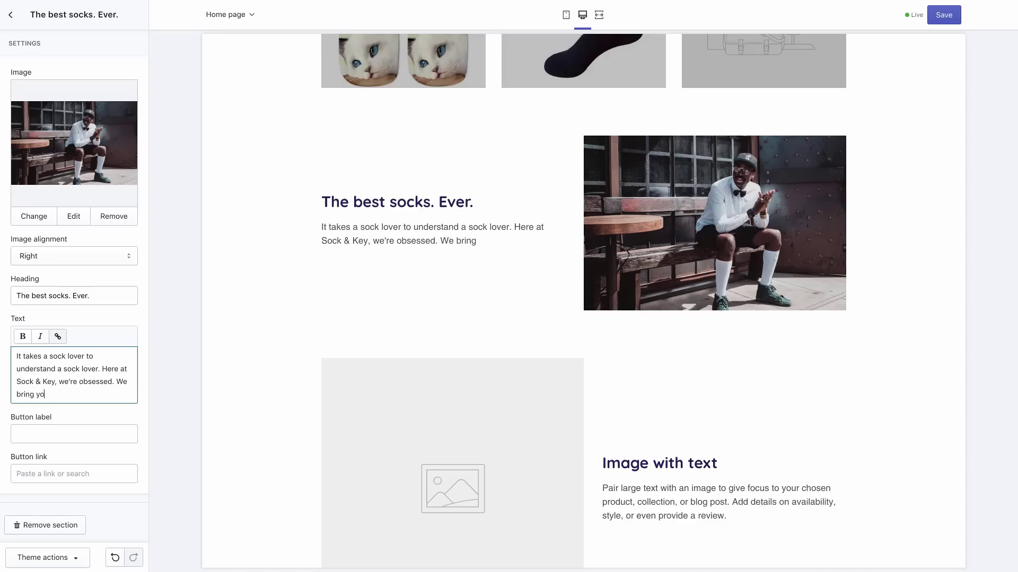
text(u the best socks)
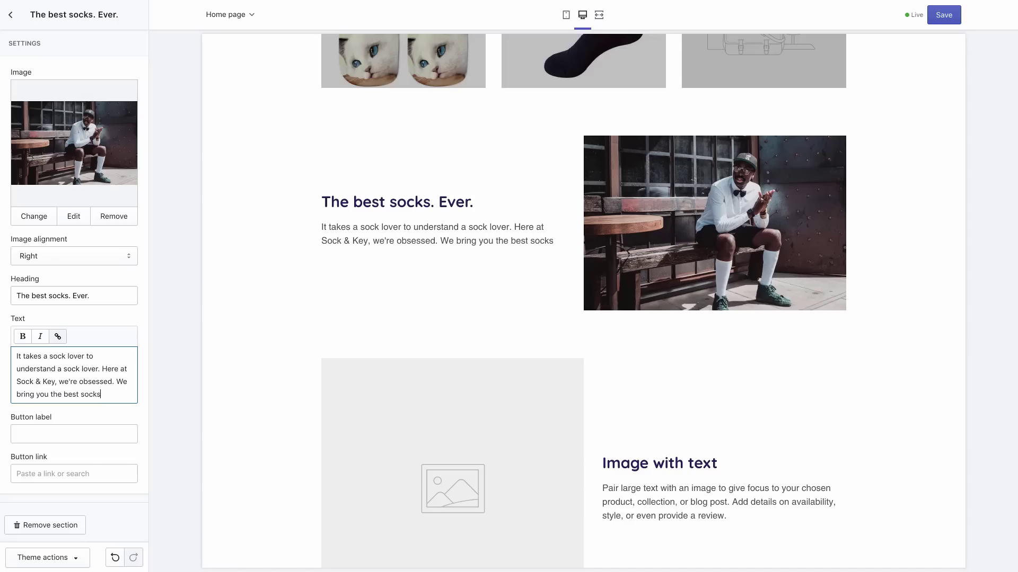
text( at the best p)
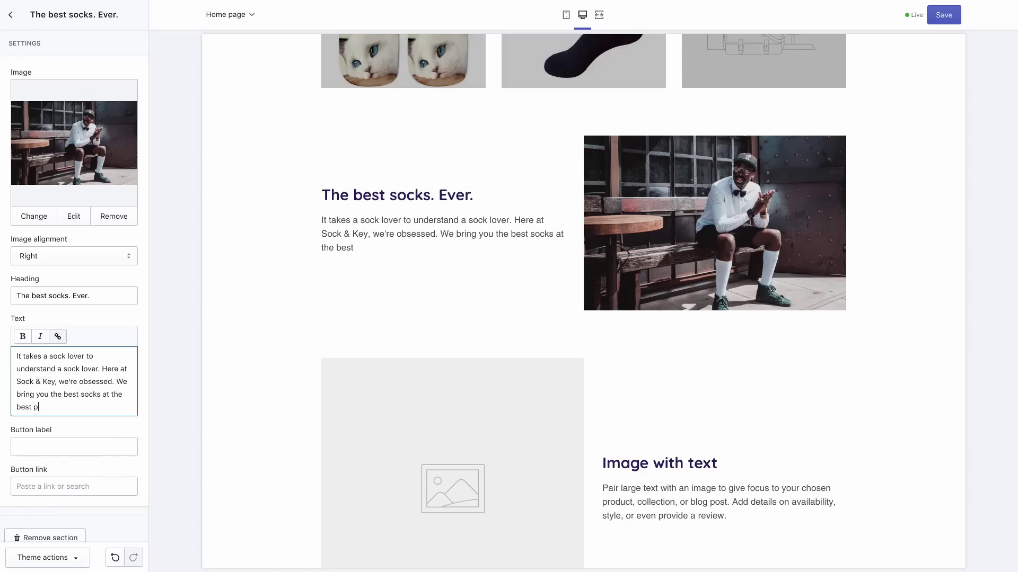
text(rice.)
click(49, 446)
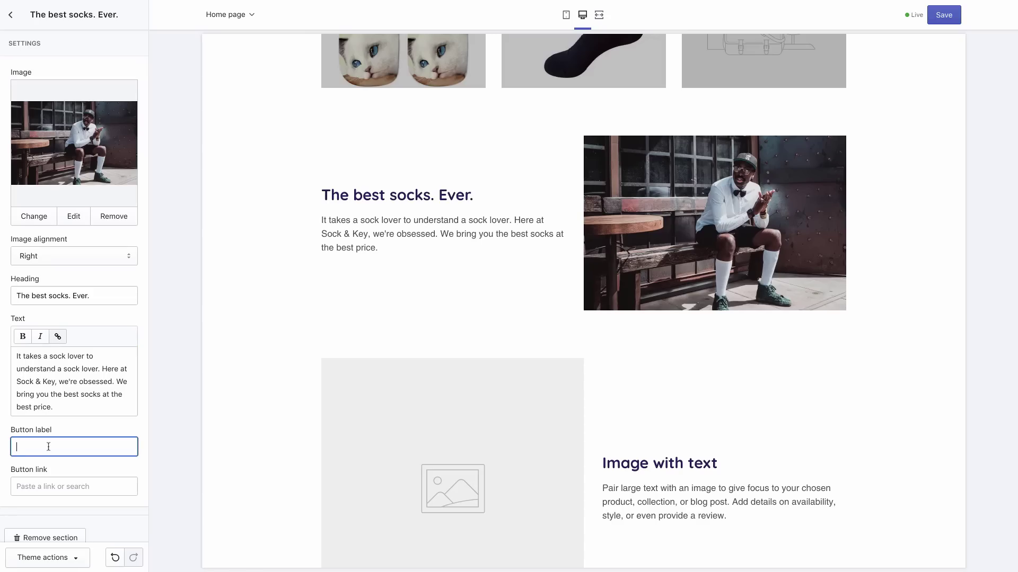
Label the button 'Love your feet', link it to All Products, save, and return to the sections list
text(Love your feet)
click(46, 484)
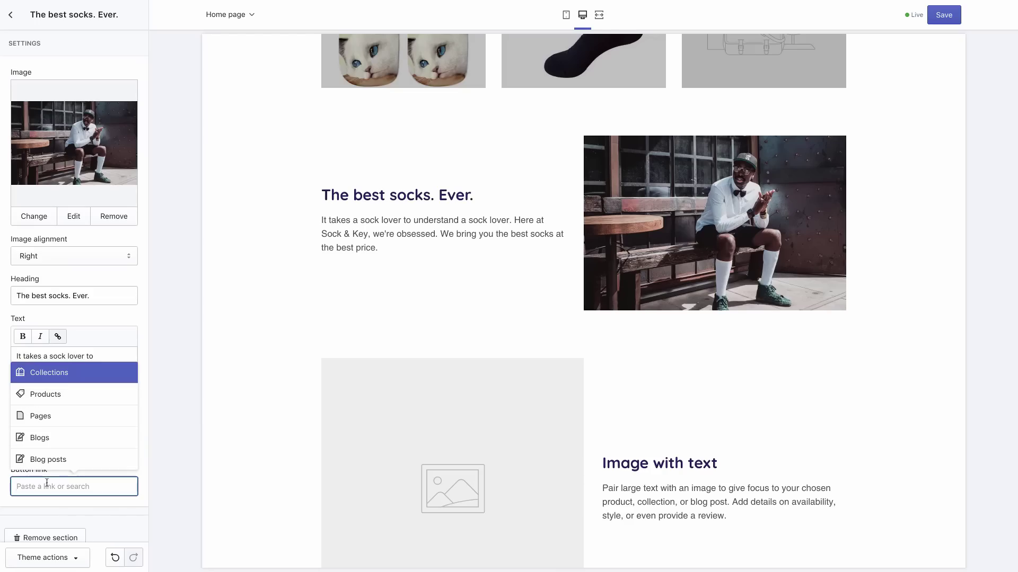
click(90, 395)
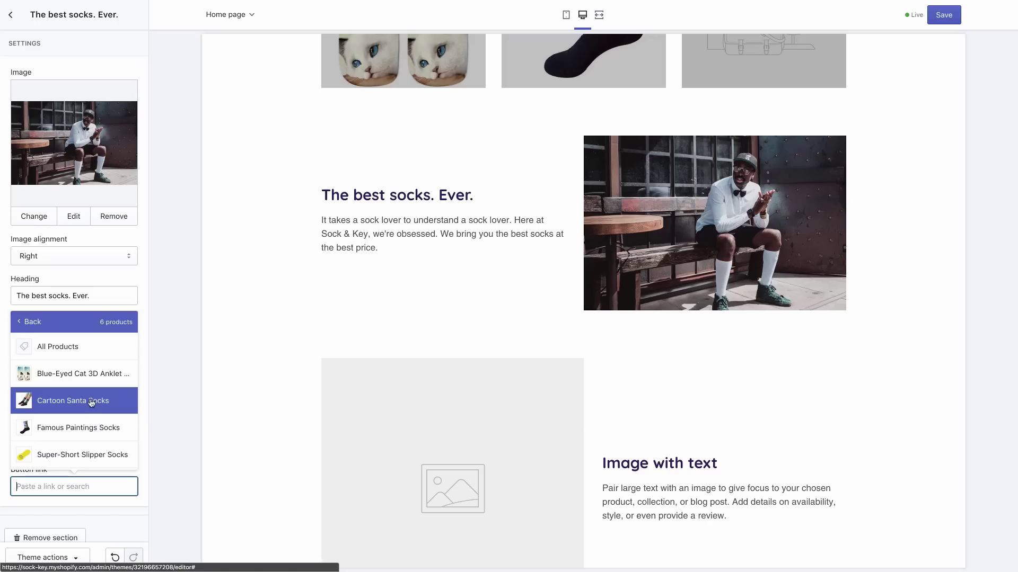
click(109, 354)
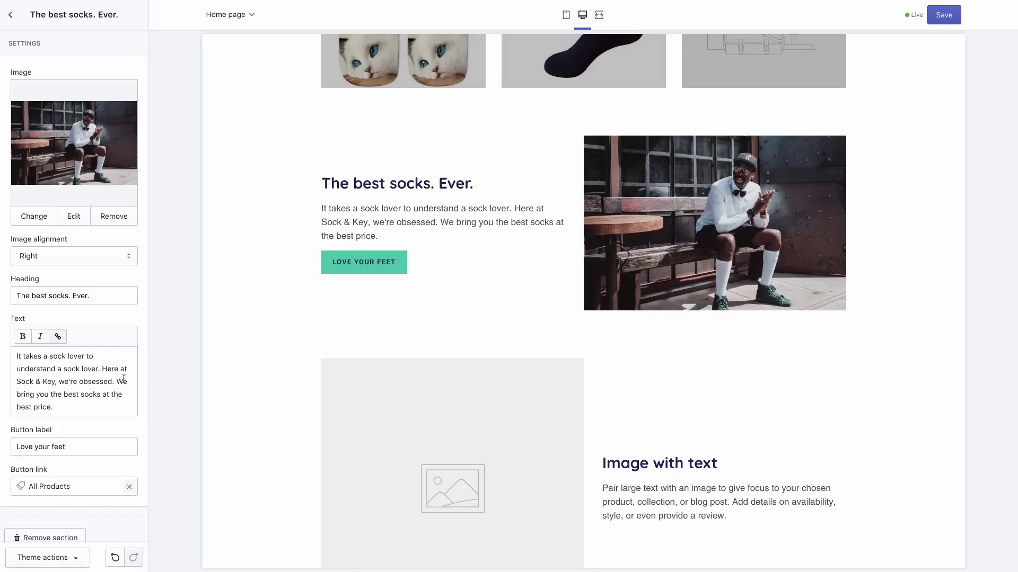
scroll(123, 378, down, 1)
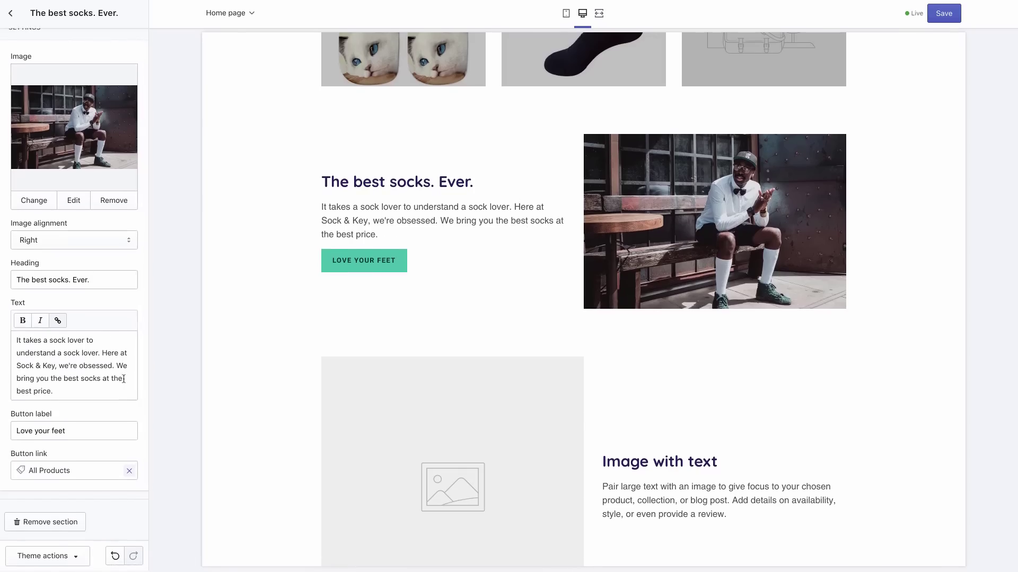
scroll(124, 379, up, 1)
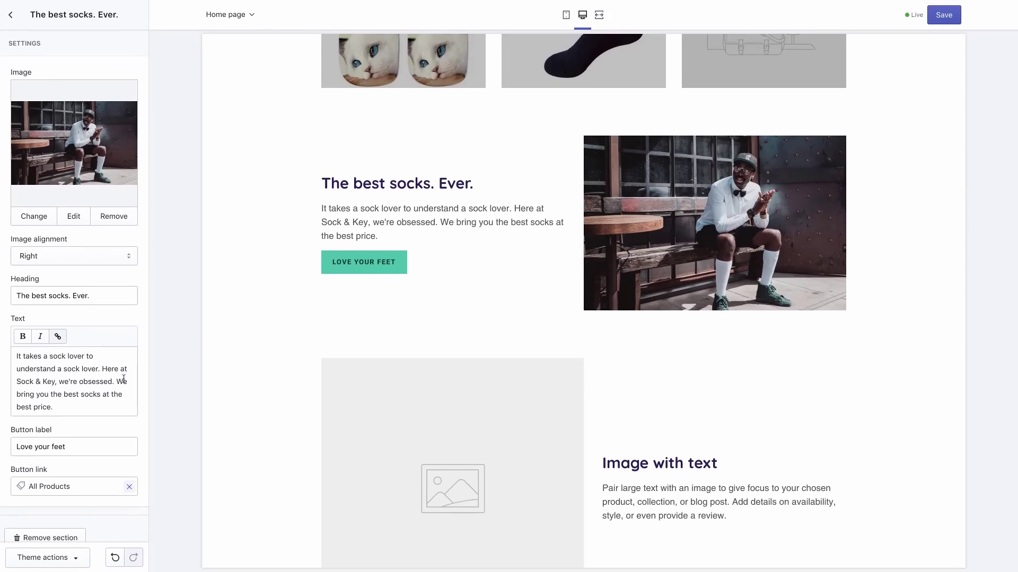
click(943, 16)
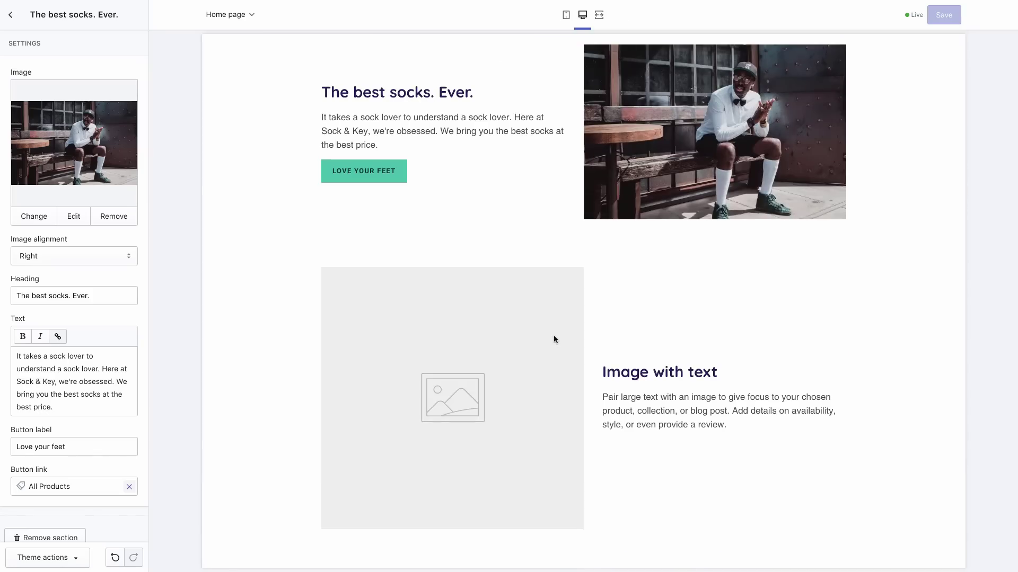
click(12, 16)
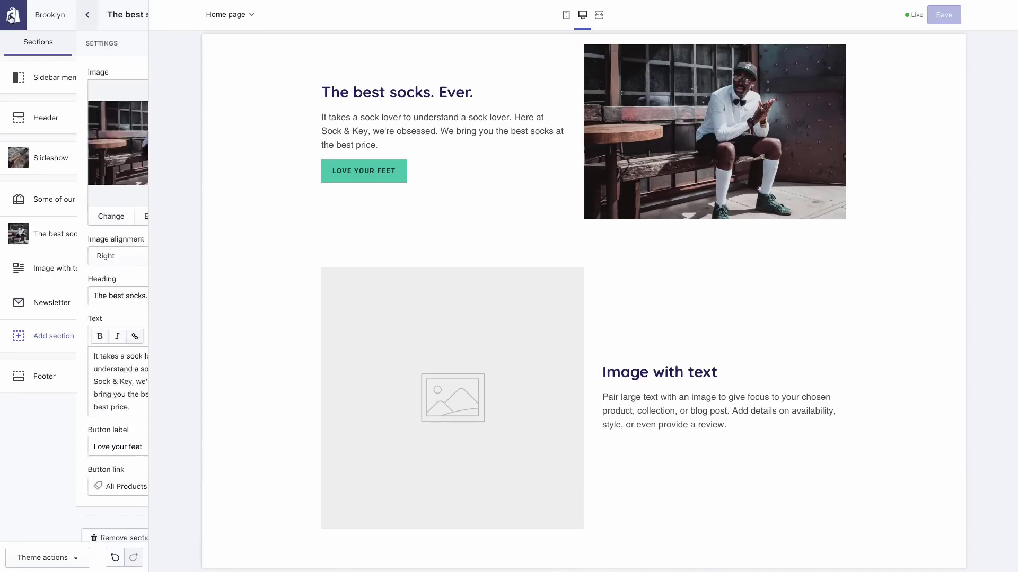
Upload paula-may-533760-unsplash.jpg and use it as the second Image with text section's photo
click(65, 281)
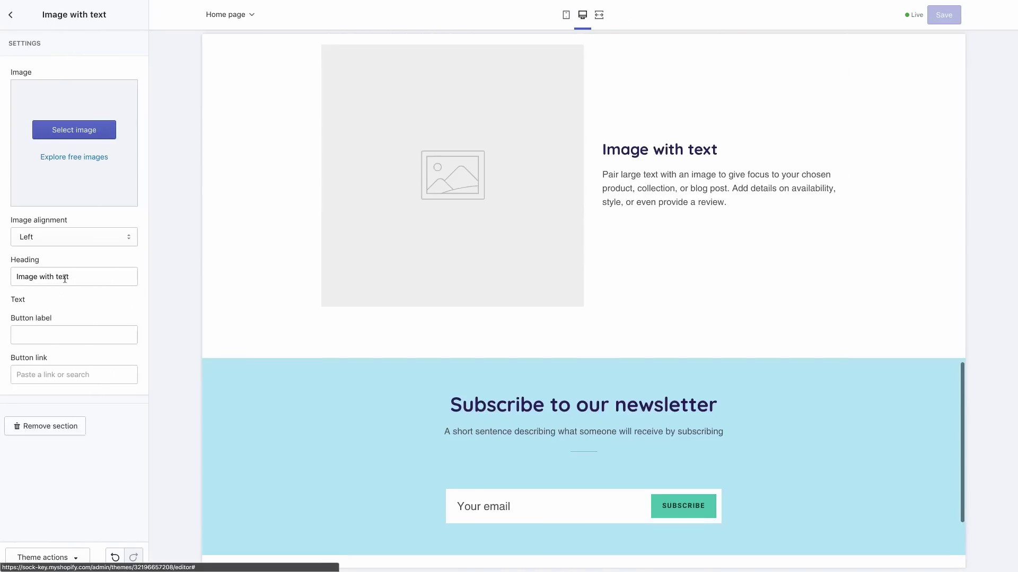
click(66, 133)
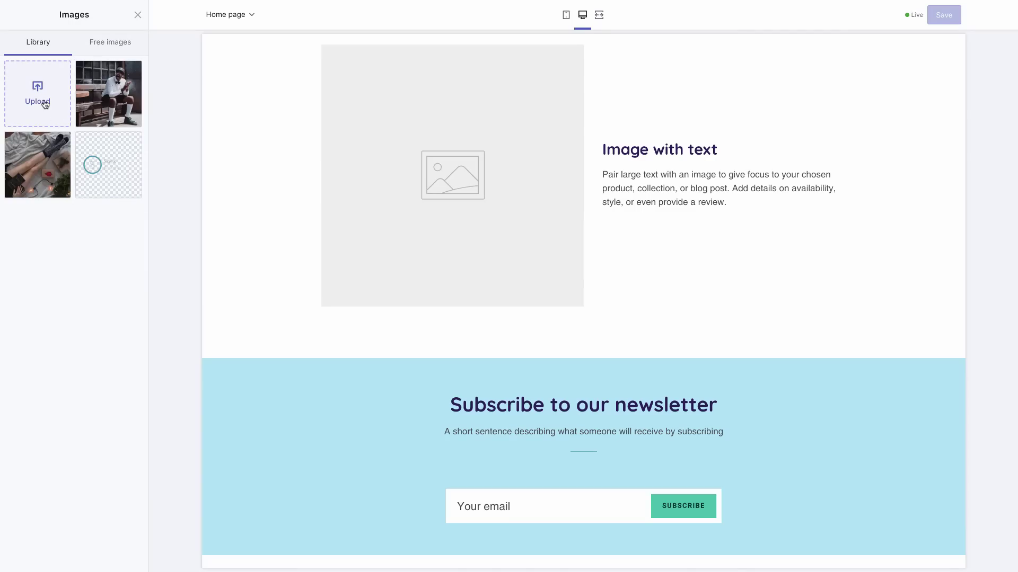
click(46, 105)
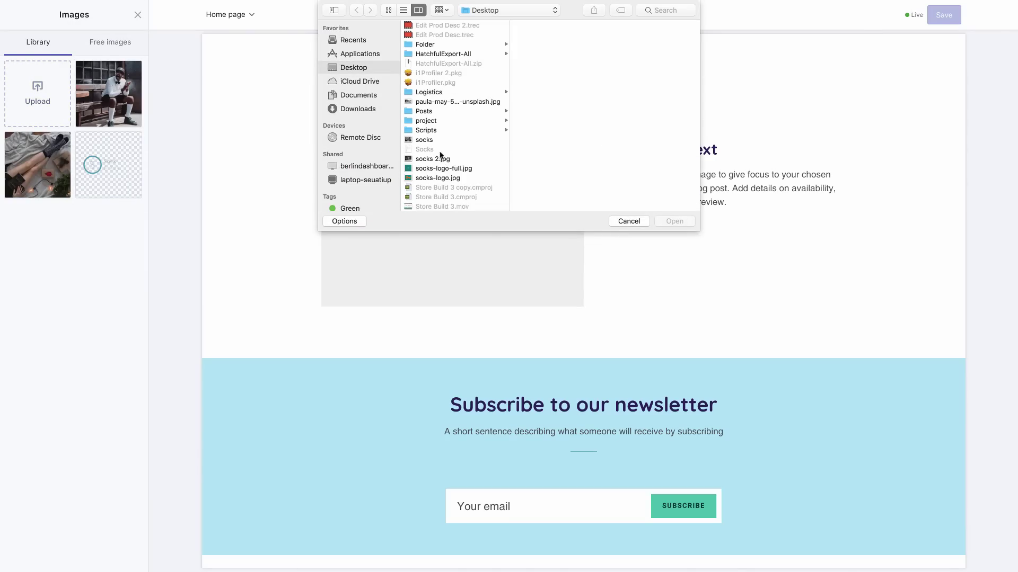
scroll(441, 154, down, 5)
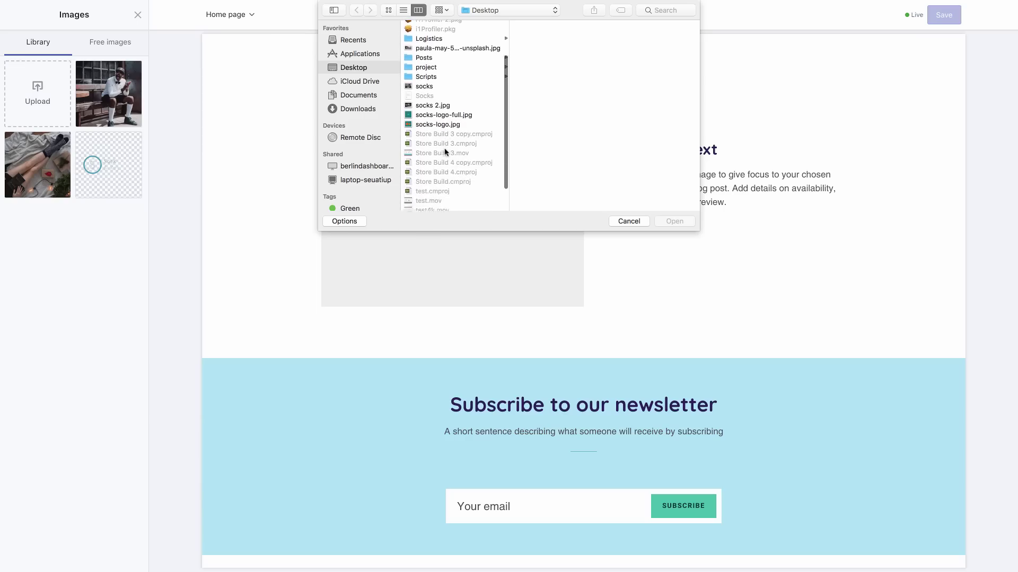
scroll(445, 153, up, 5)
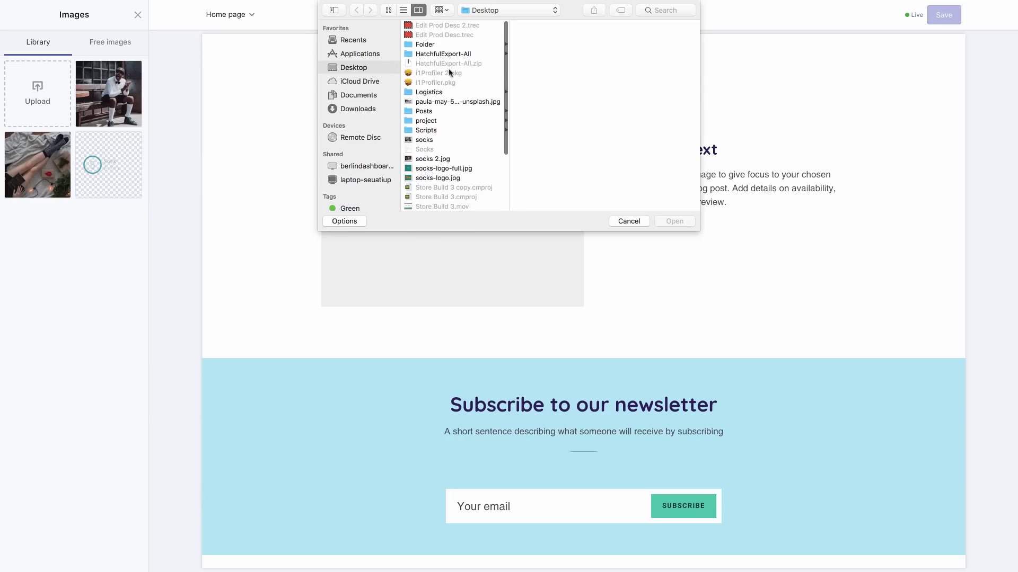
click(434, 103)
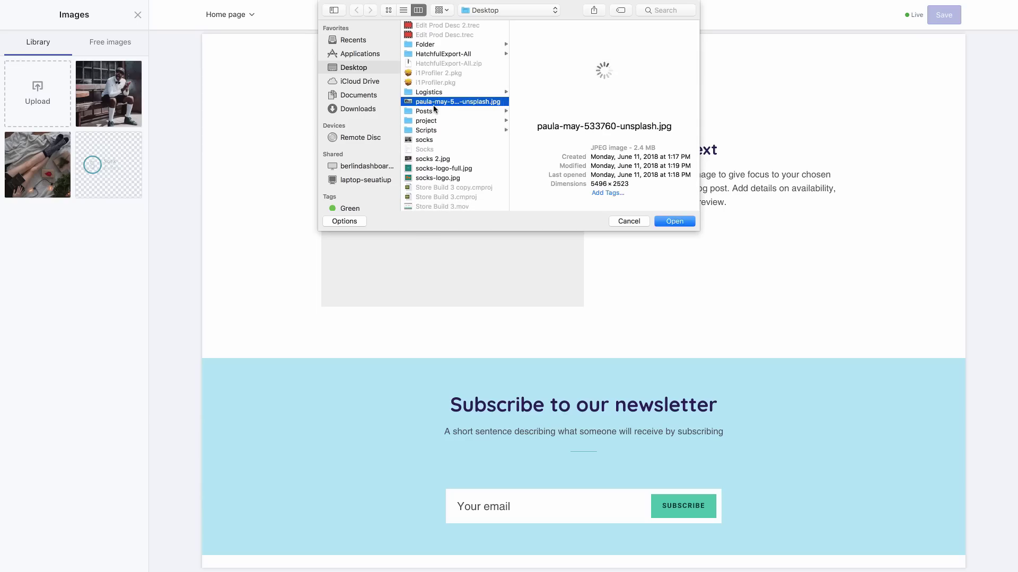
double_click(433, 105)
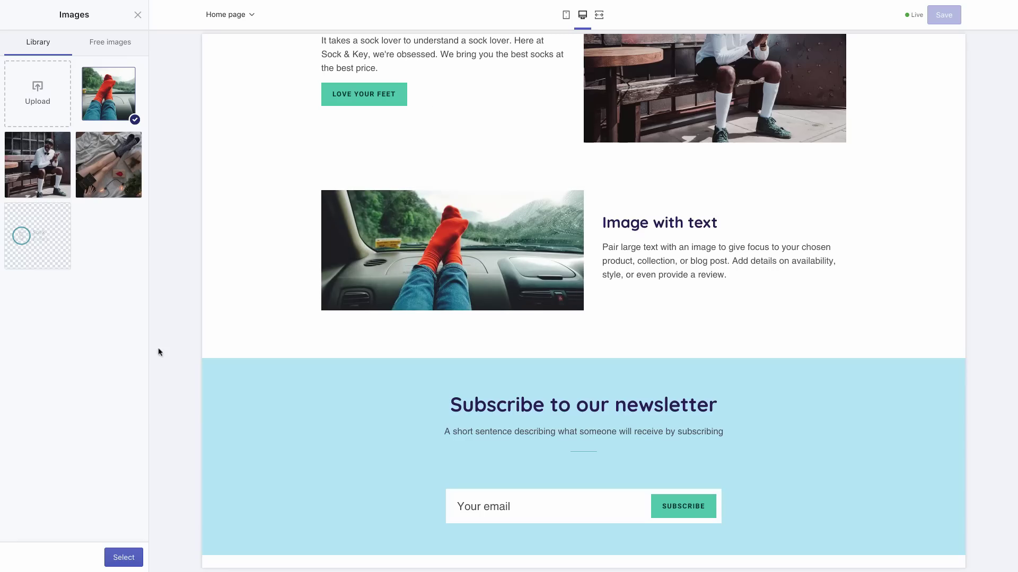
click(127, 556)
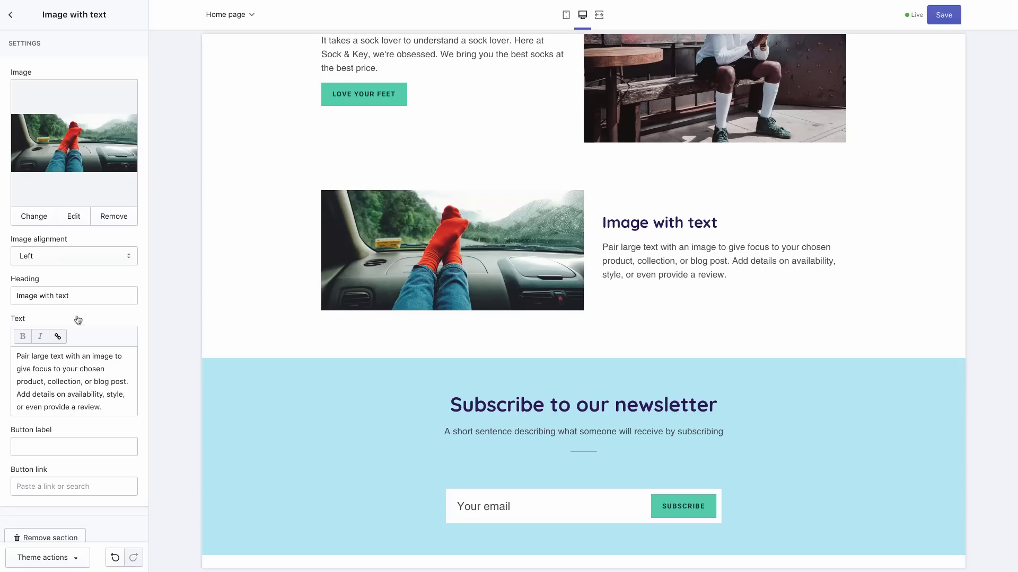
Head the red-socks section 'We got your socks' and replace its paragraph with the comfy-socks text
triple_click(64, 295)
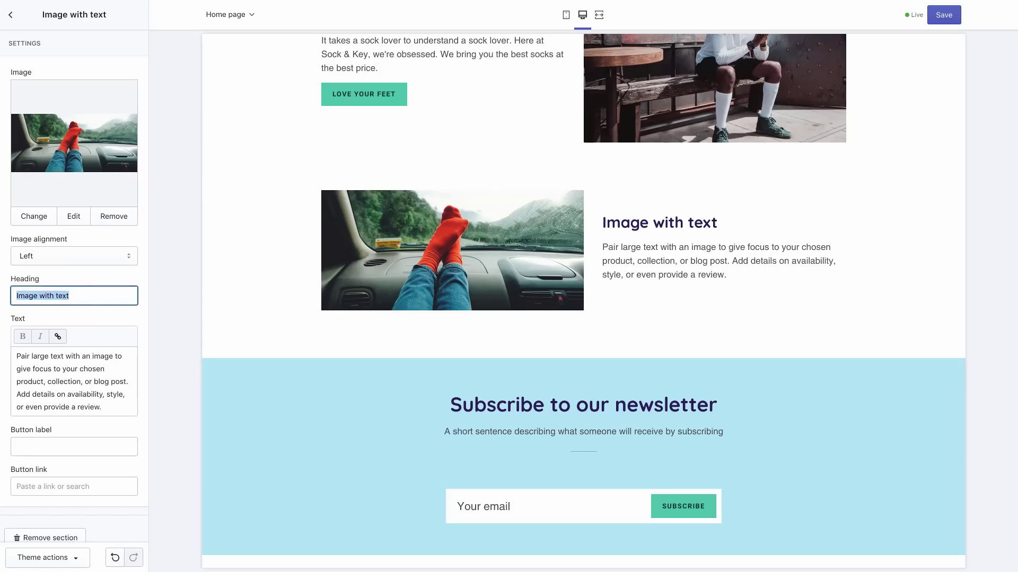
text(We got your socks)
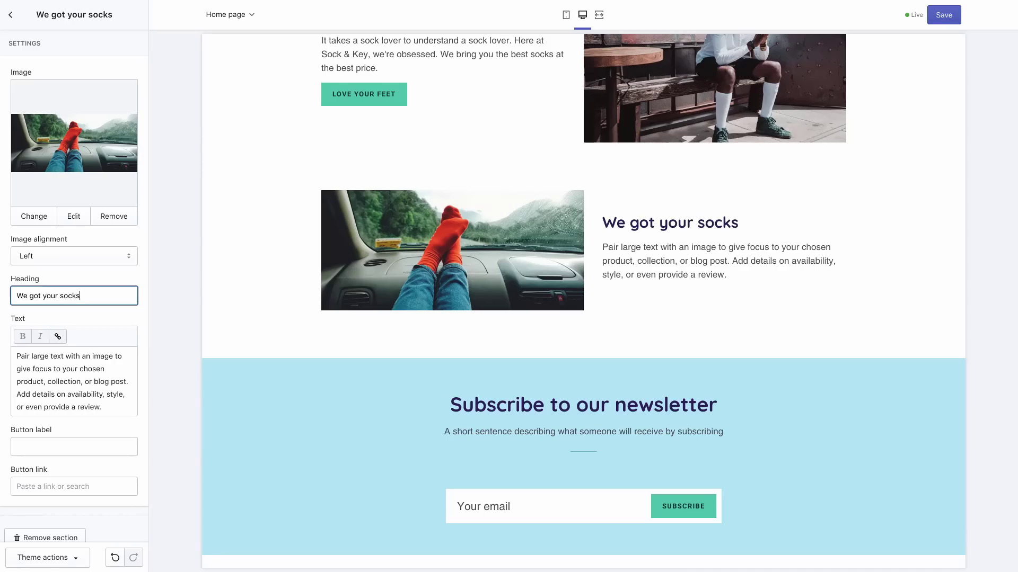
triple_click(65, 391)
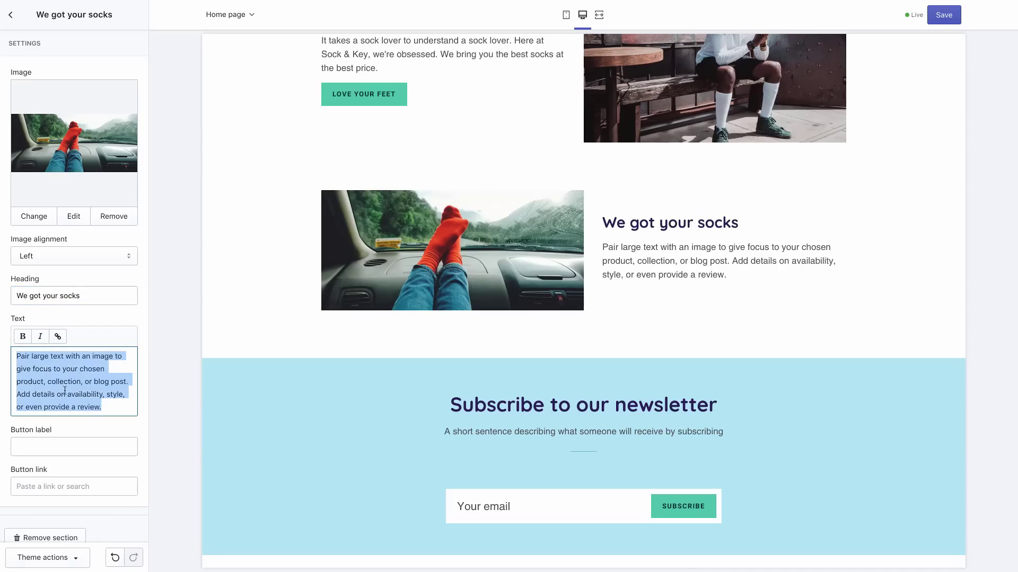
text(You know w)
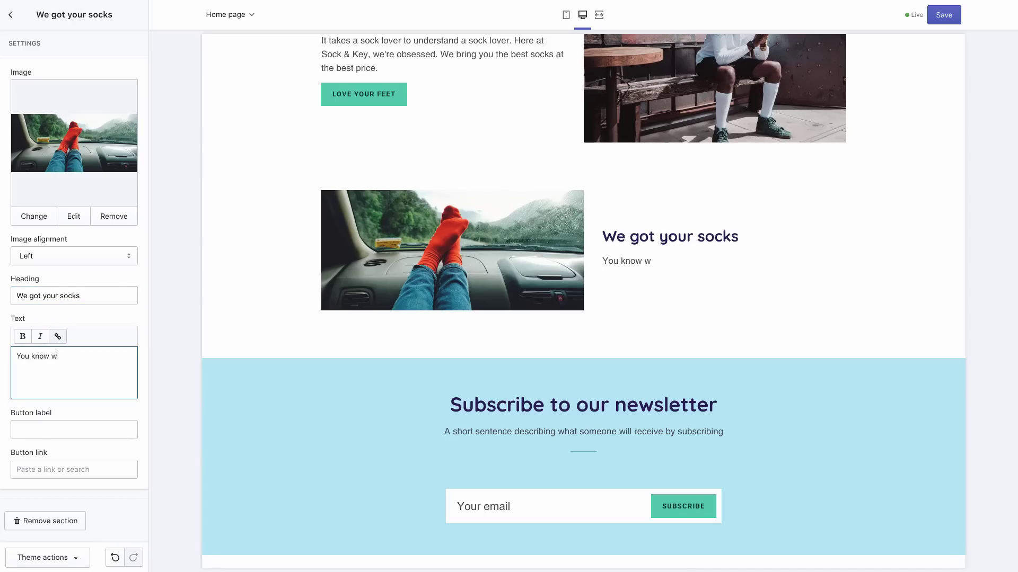
text(hat's even better than slip)
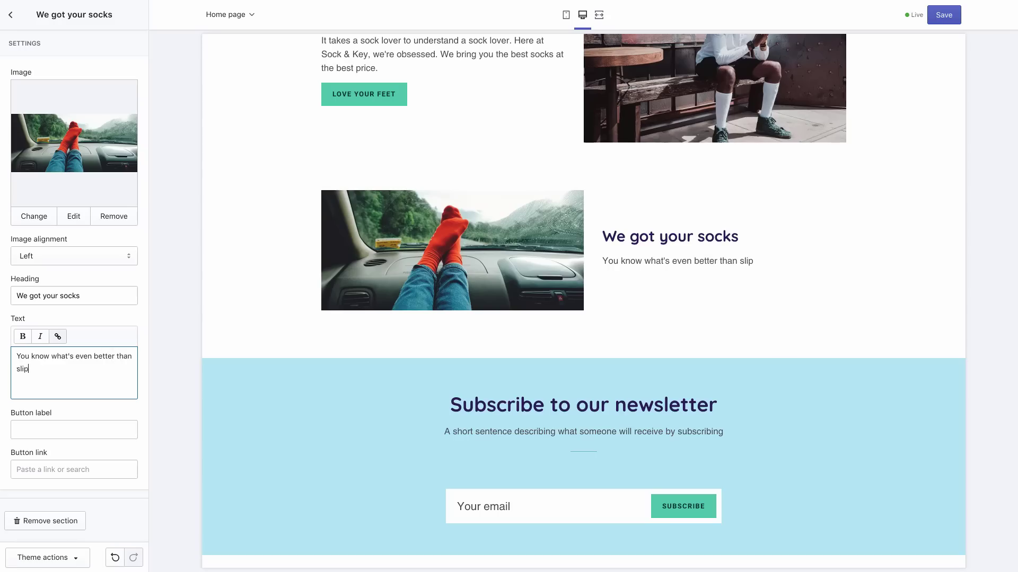
text(ping on a fresh, snug pai)
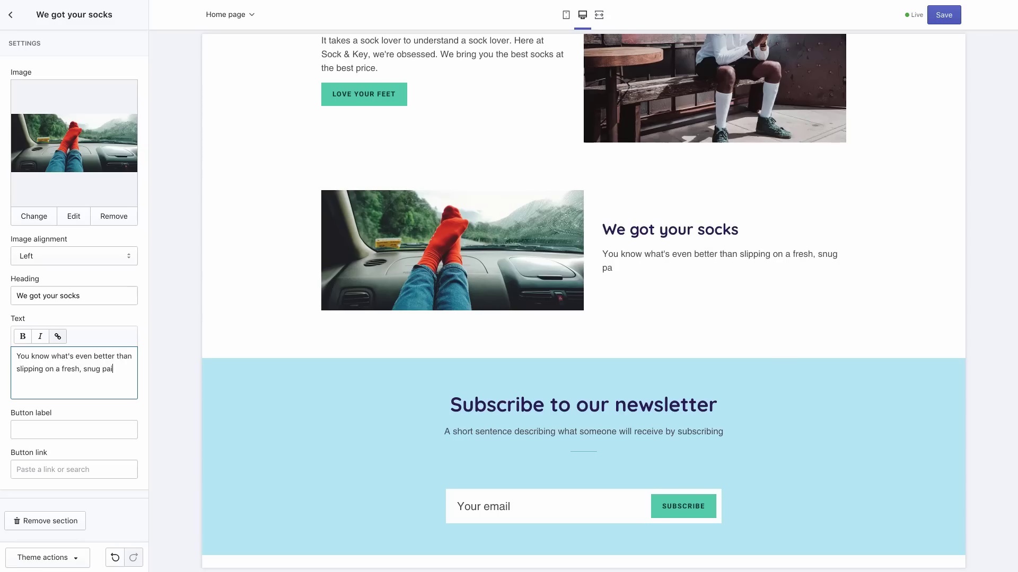
text(r of comfy socks?)
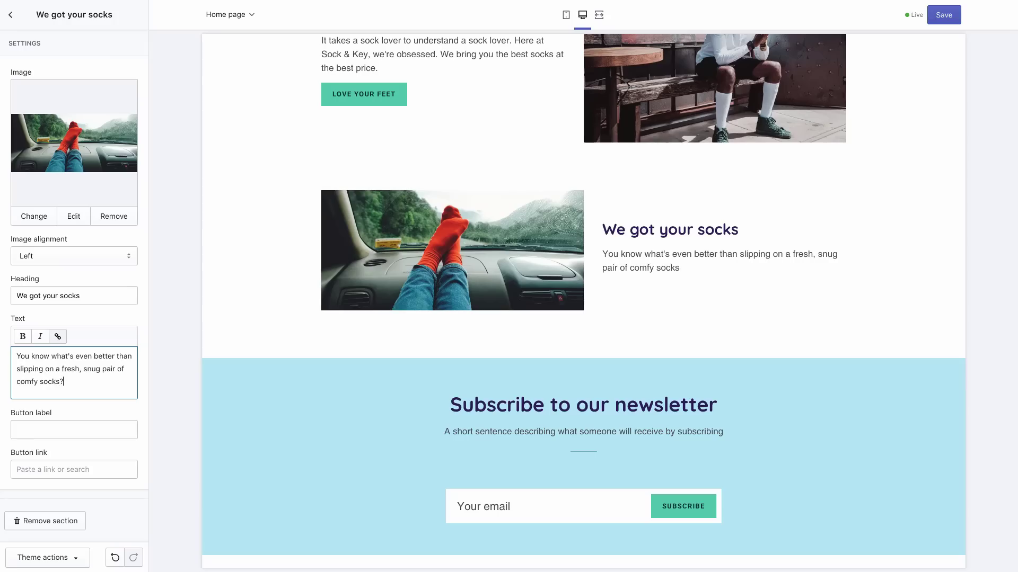
text( Nothing.)
Label the red-socks section's button 'Your socks are waiting' and link it to All Products
click(43, 425)
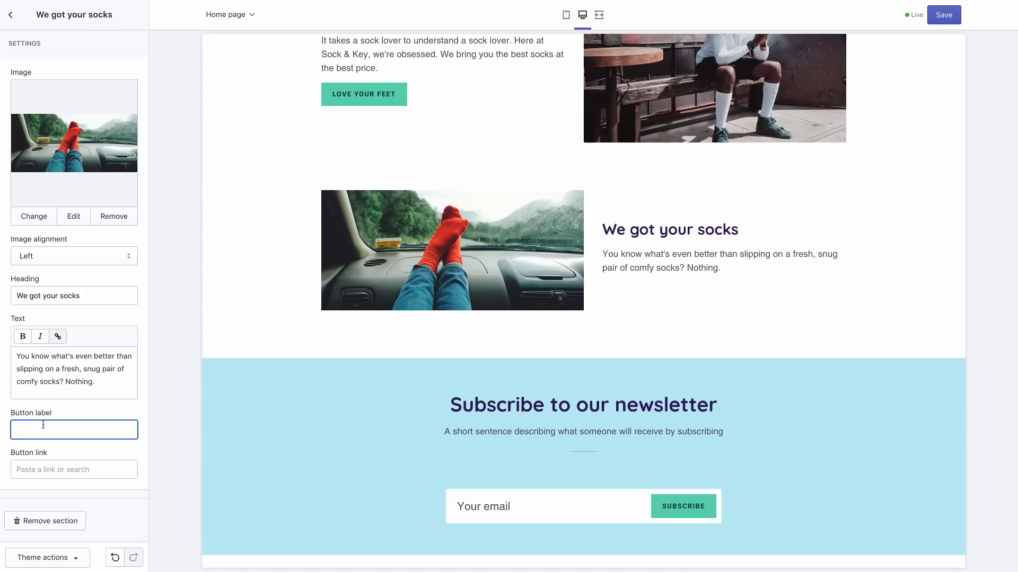
text(Your socks are waiting)
click(57, 470)
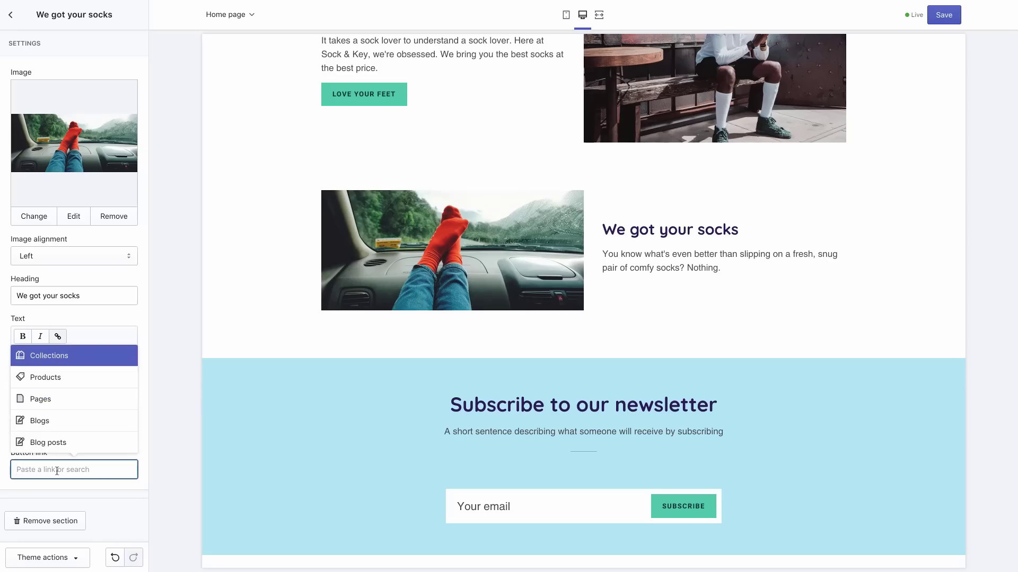
click(93, 375)
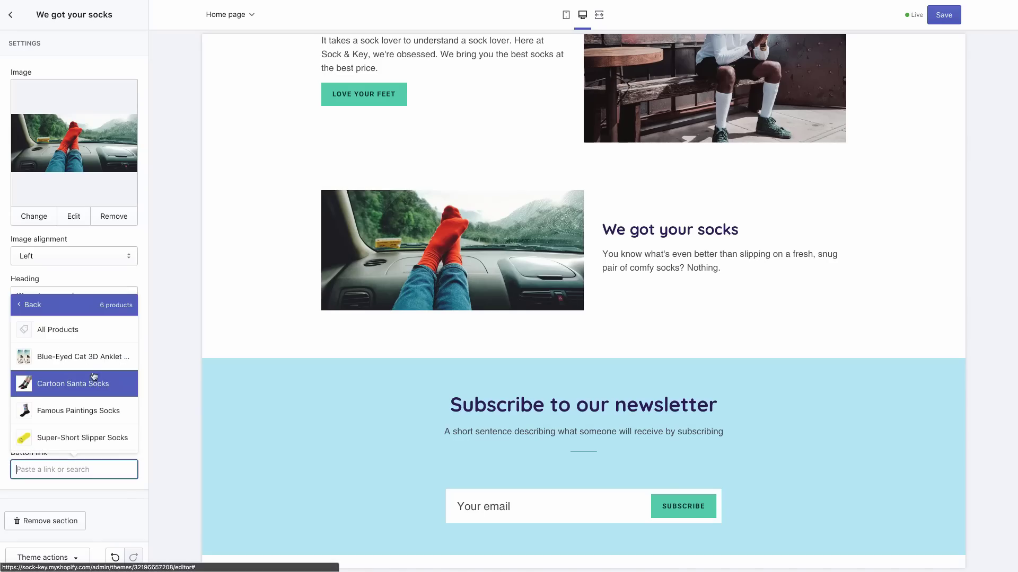
click(83, 333)
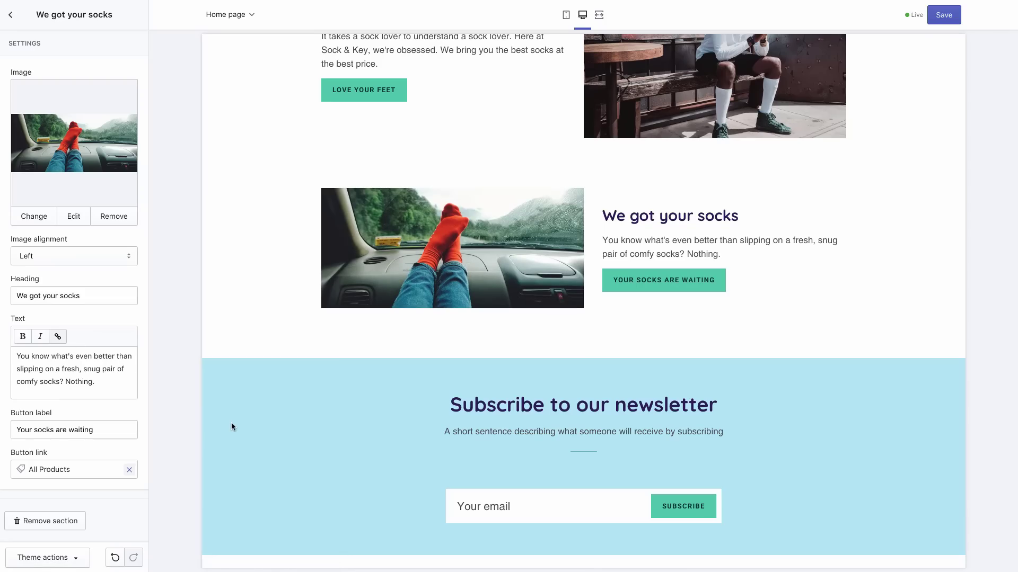
Review the homepage preview from top to bottom and save the theme changes
scroll(231, 426, up, 9)
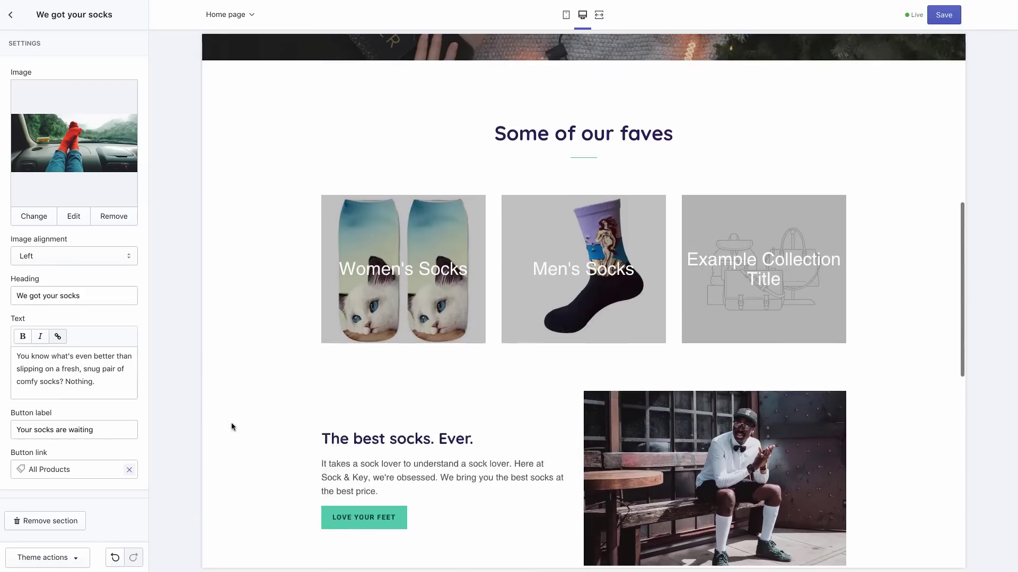
scroll(232, 427, up, 5)
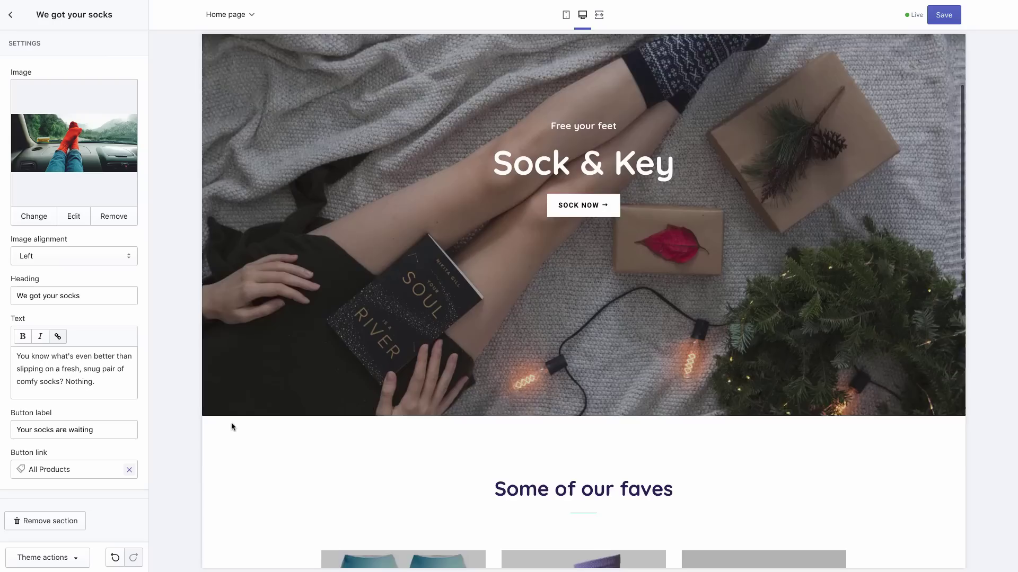
scroll(232, 426, up, 3)
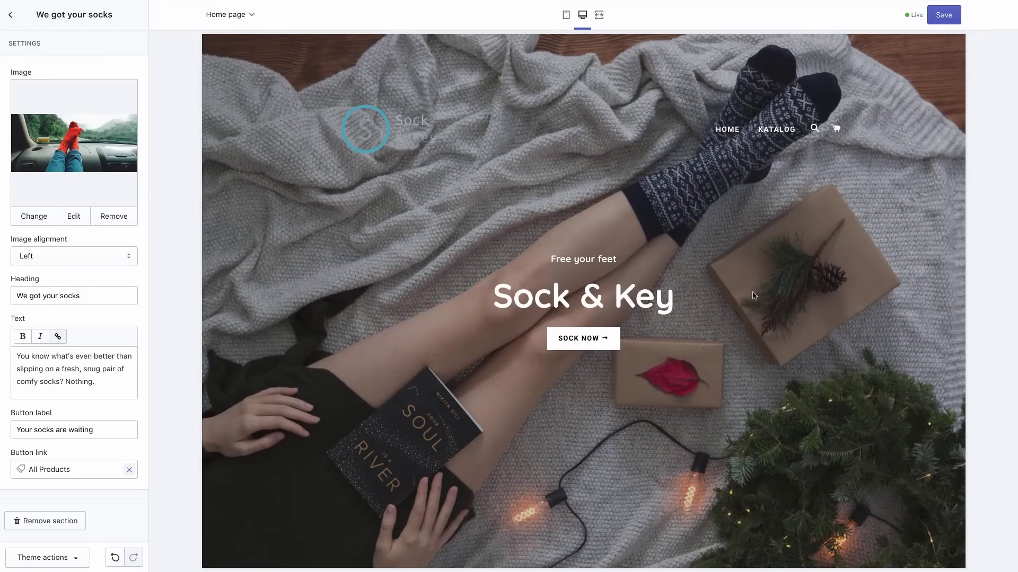
scroll(803, 254, down, 6)
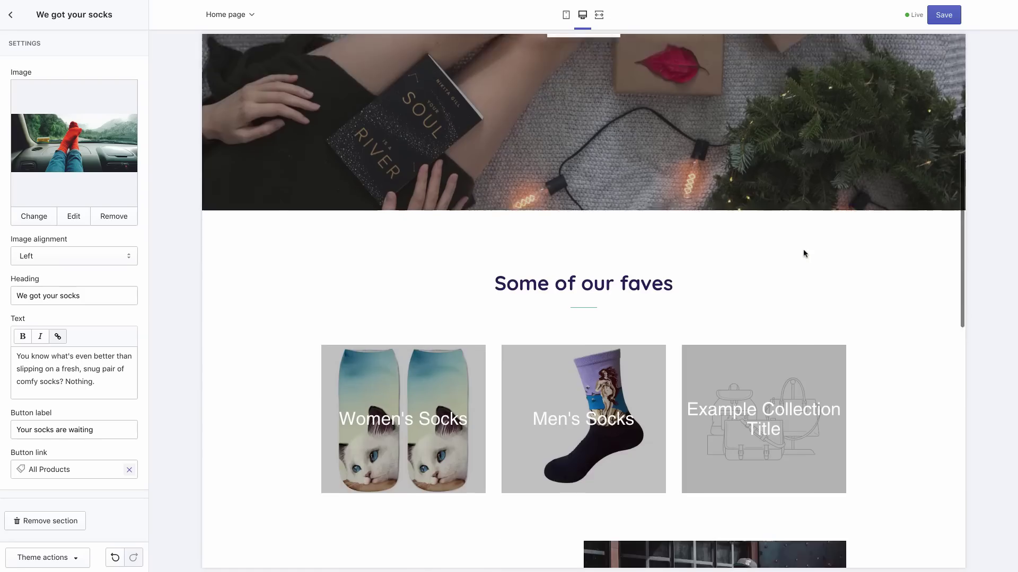
scroll(804, 254, down, 8)
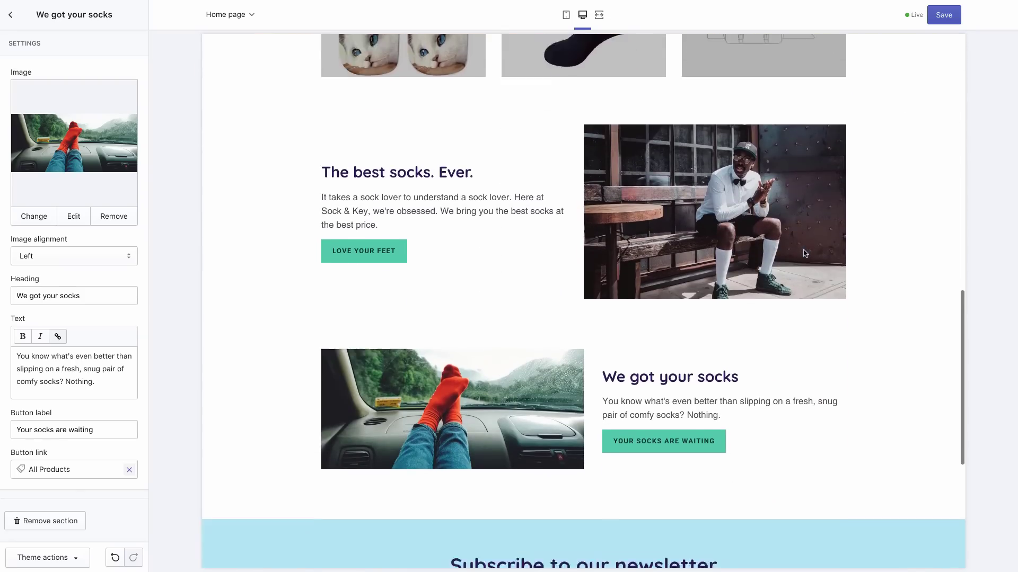
scroll(804, 253, down, 6)
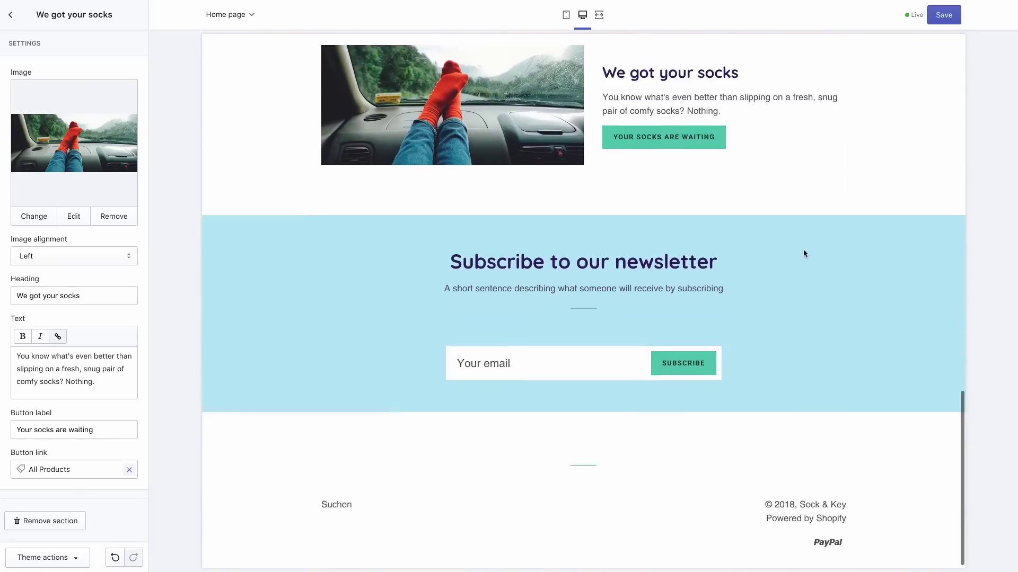
key(Home)
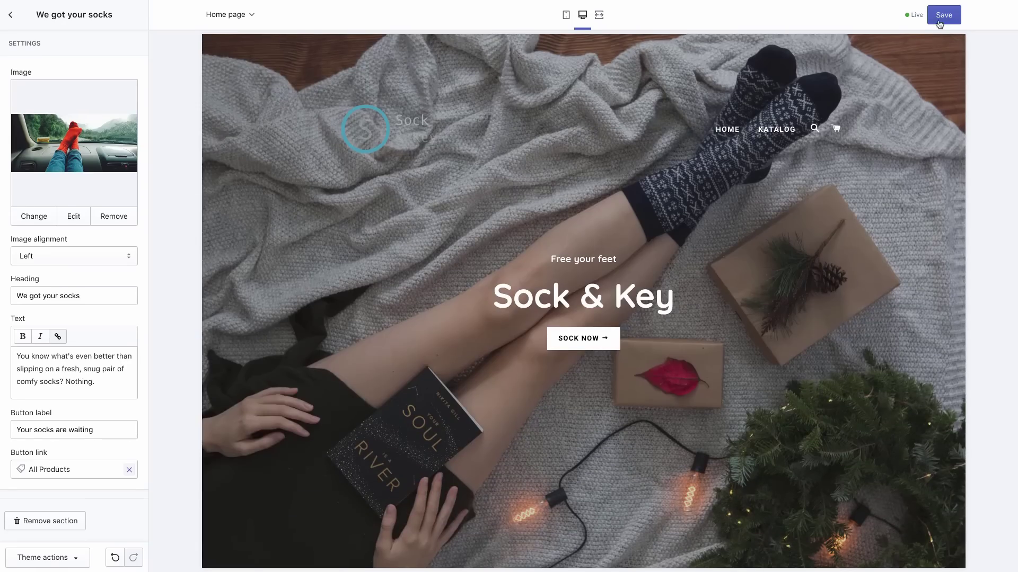
click(939, 23)
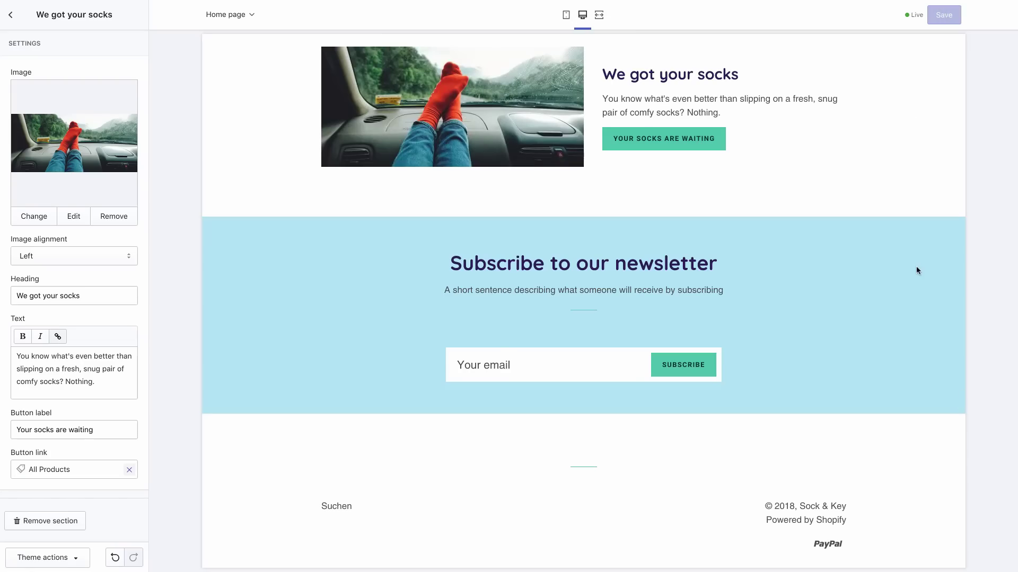
scroll(915, 267, up, 8)
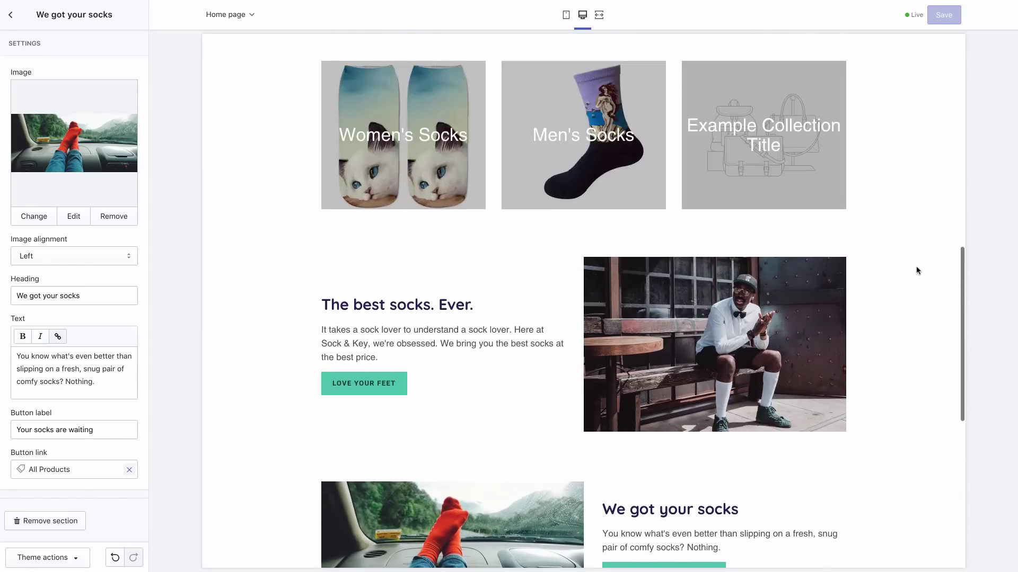
scroll(916, 270, up, 3)
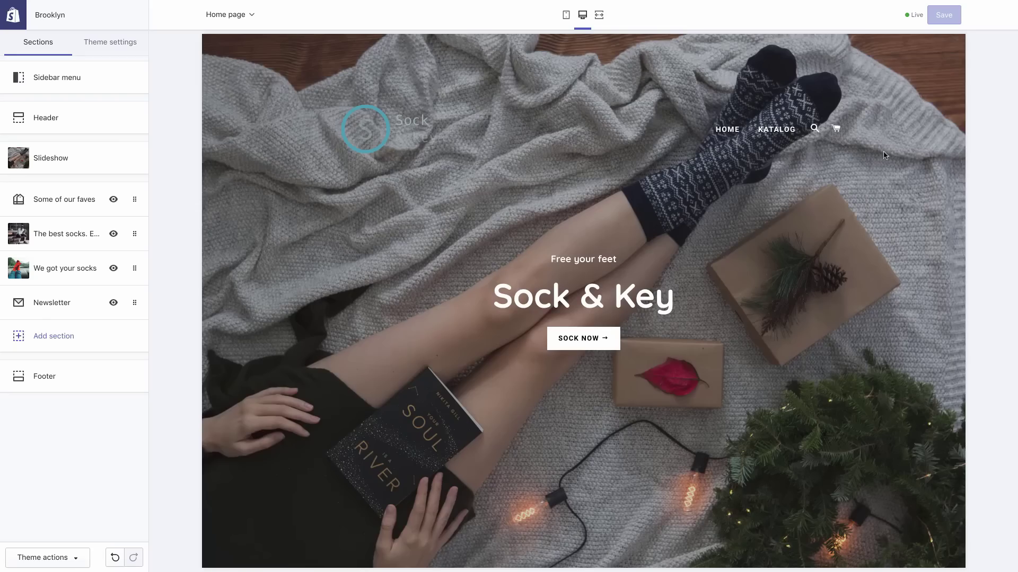
scroll(883, 153, down, 4)
scroll(884, 155, down, 6)
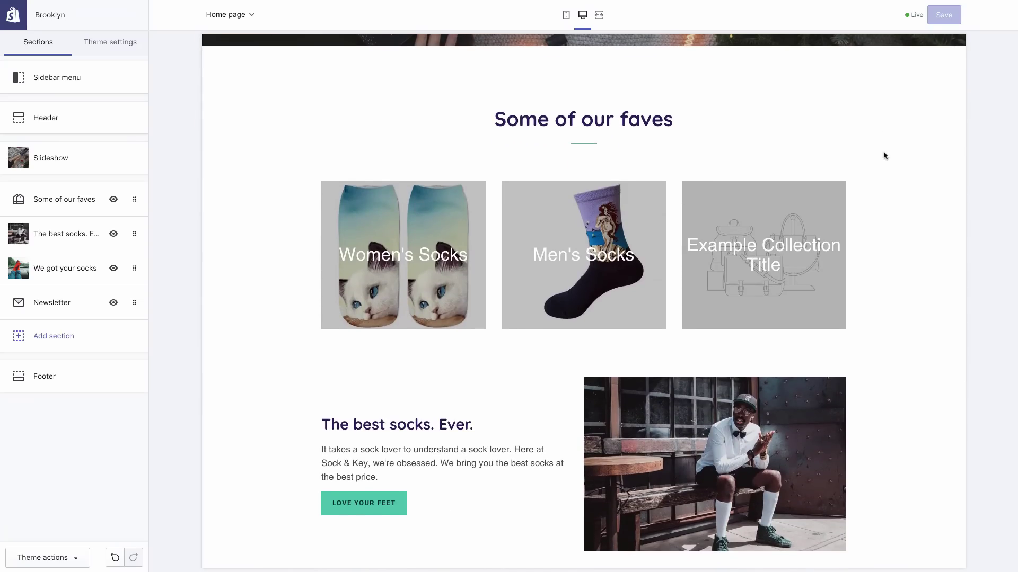
scroll(884, 155, up, 10)
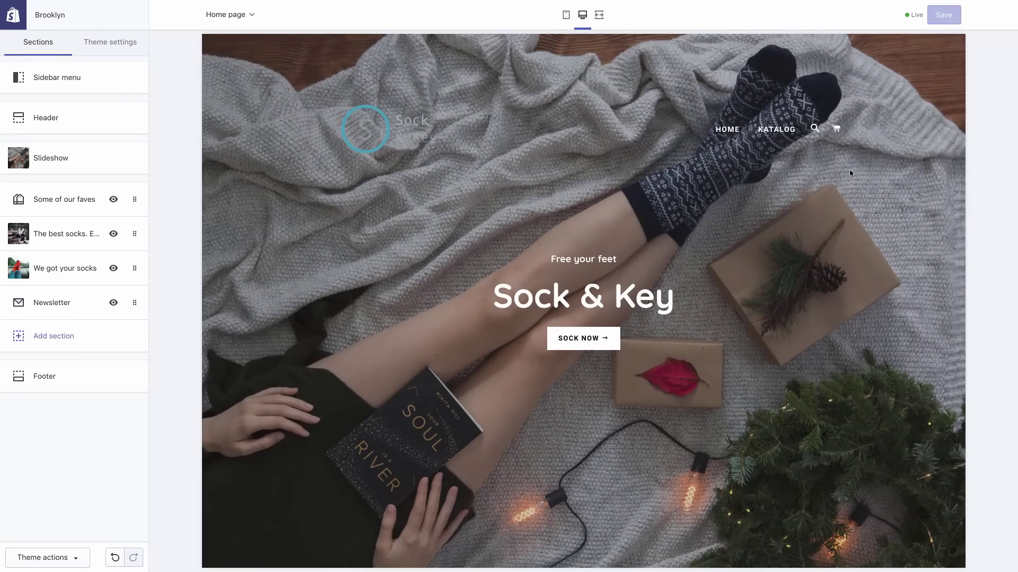
In Oberlo's product search, open the Men's Clothing & Accessories > Socks category
mouse_move(280, 5)
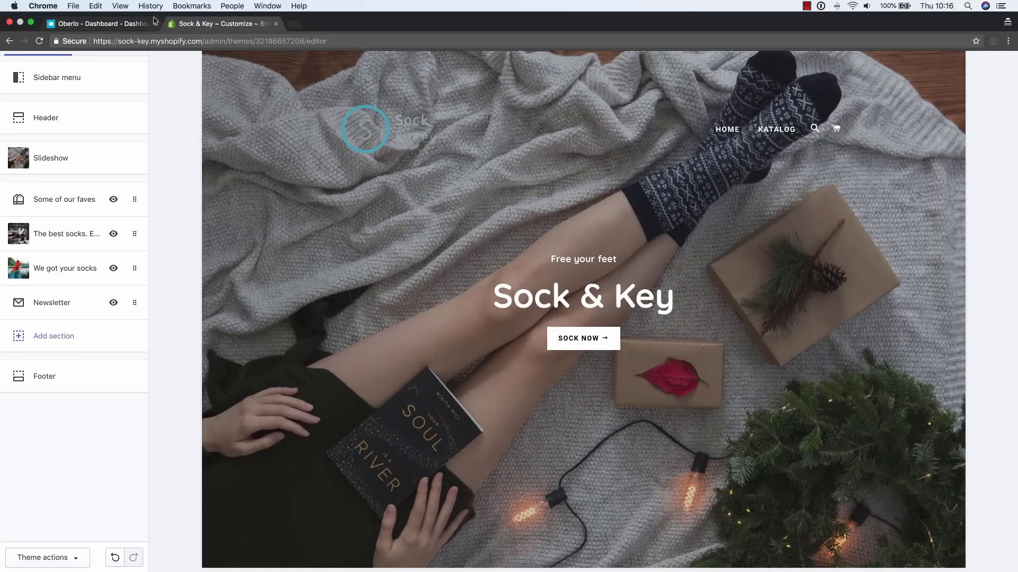
click(118, 23)
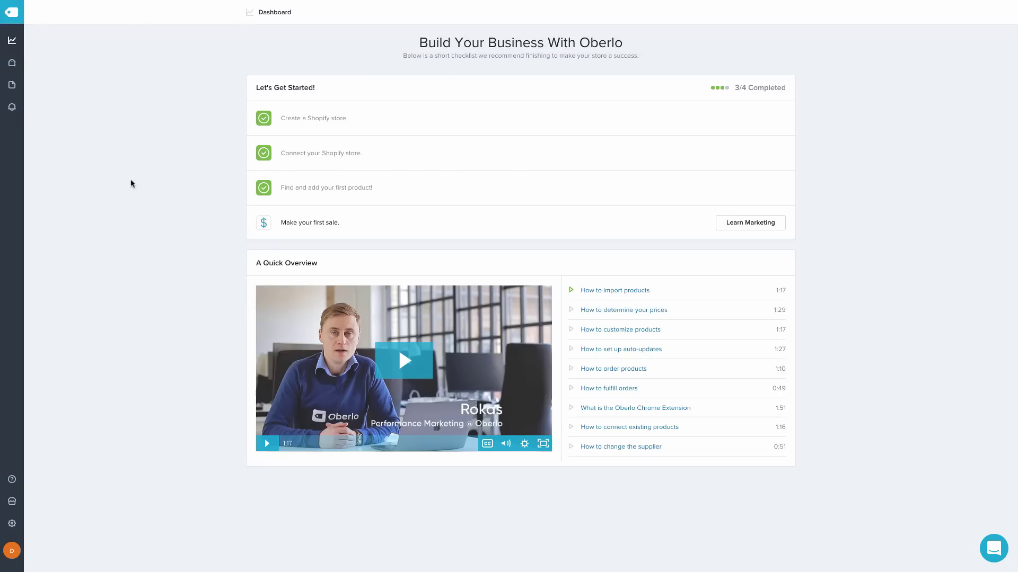
mouse_move(12, 63)
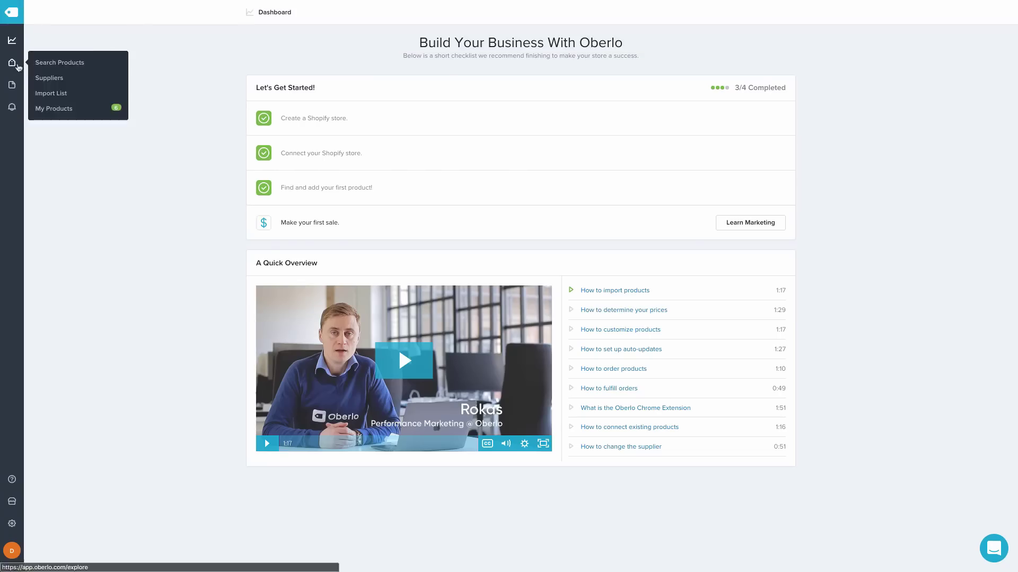
click(52, 66)
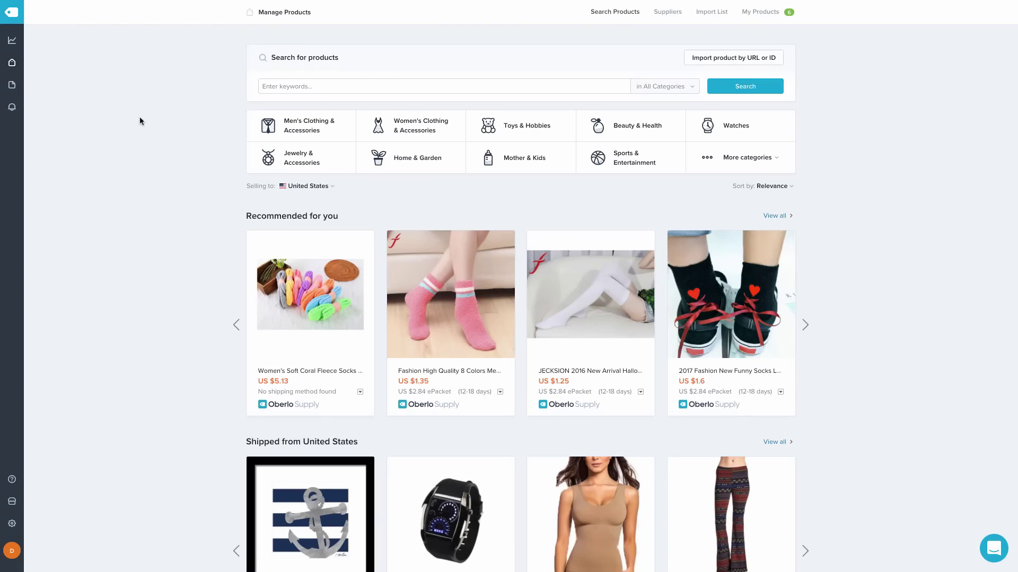
click(307, 124)
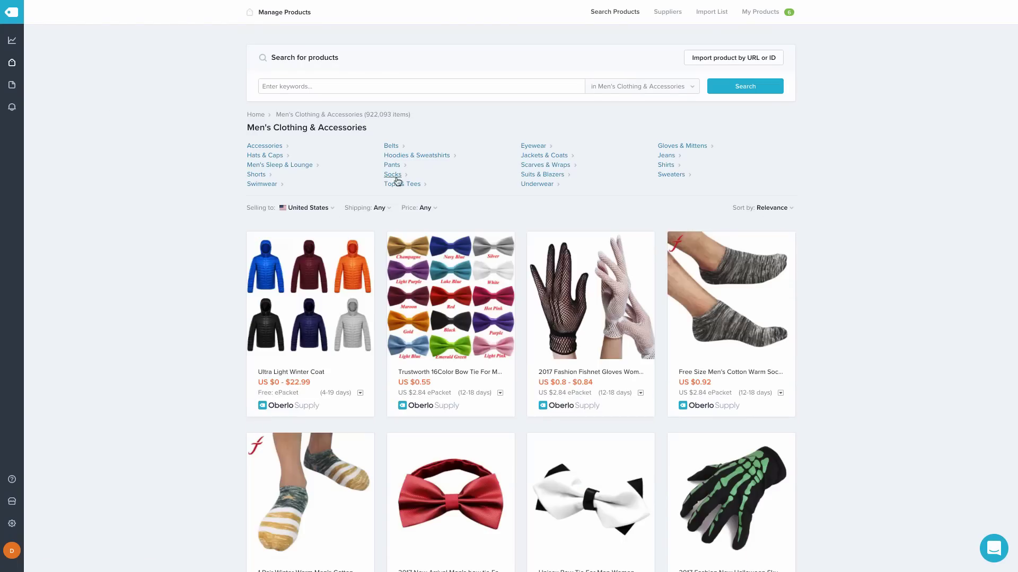
click(392, 174)
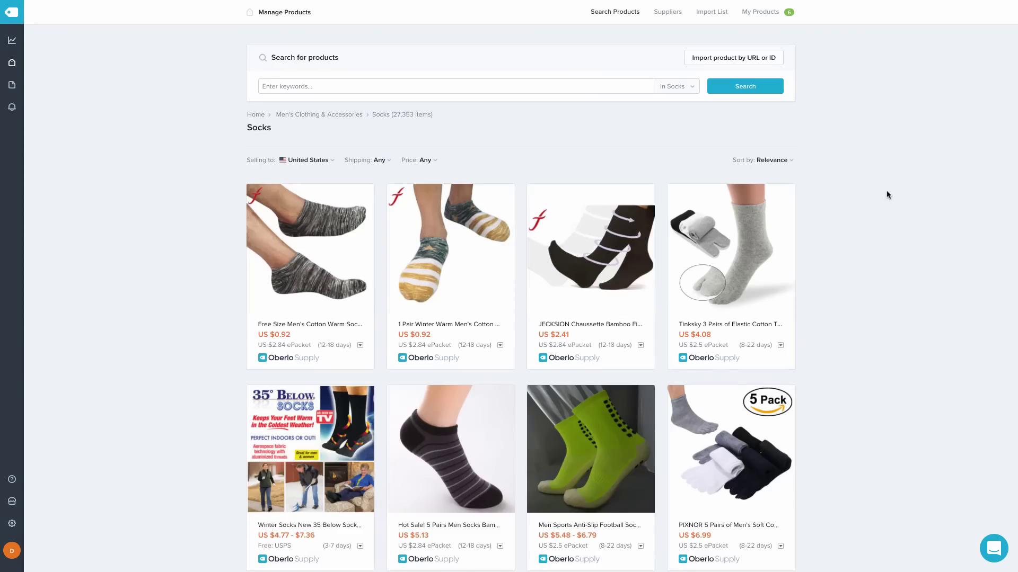
scroll(886, 191, down, 2)
scroll(886, 191, up, 2)
Search Socks for 'usa' and add the USA flag ankle socks to the import list
click(428, 87)
text(usa)
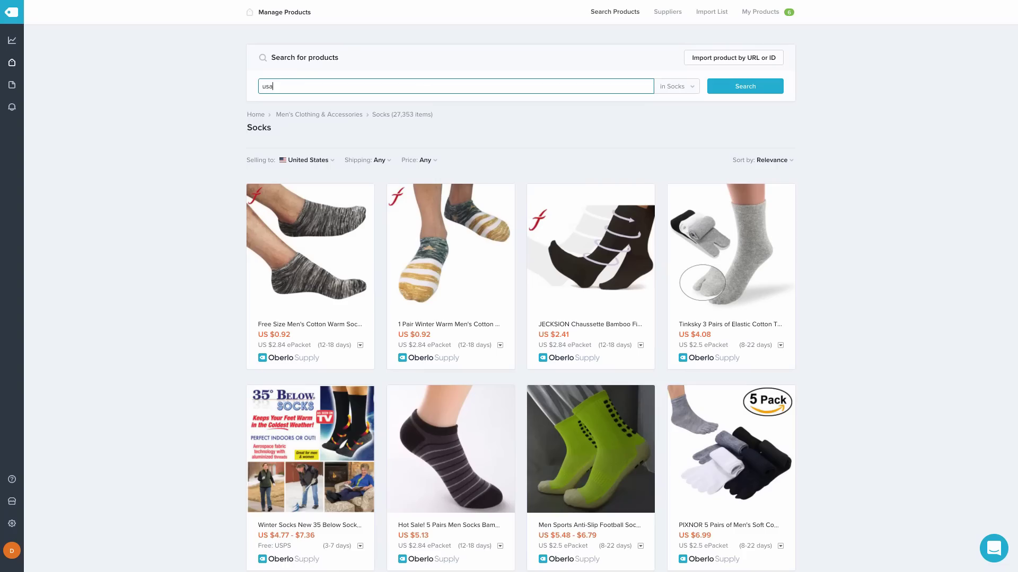
key(Return)
scroll(691, 243, down, 10)
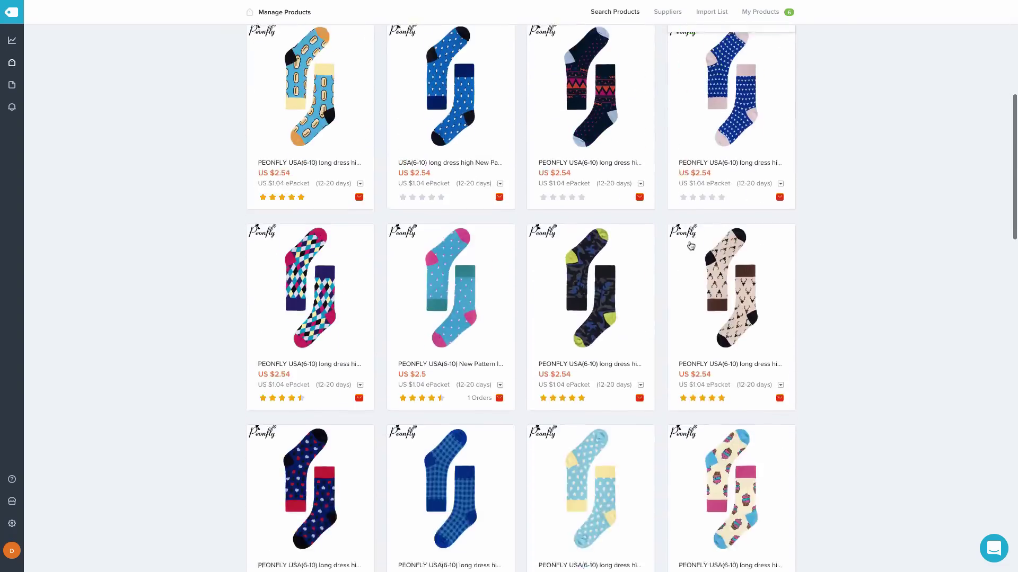
scroll(690, 245, down, 8)
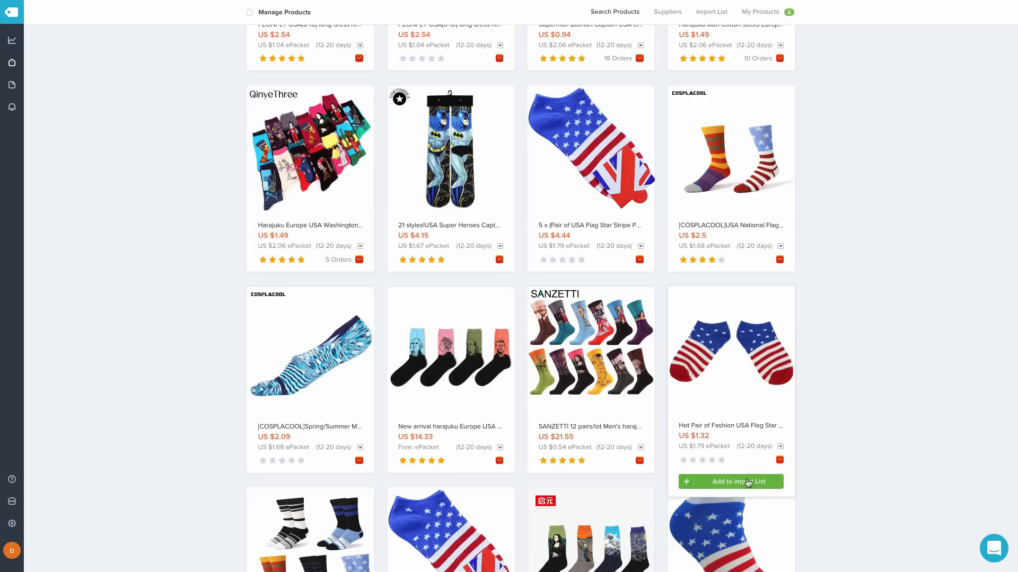
click(748, 483)
Add the American Stars Skate Crew socks from a later results page, then review the import list
scroll(691, 307, down, 6)
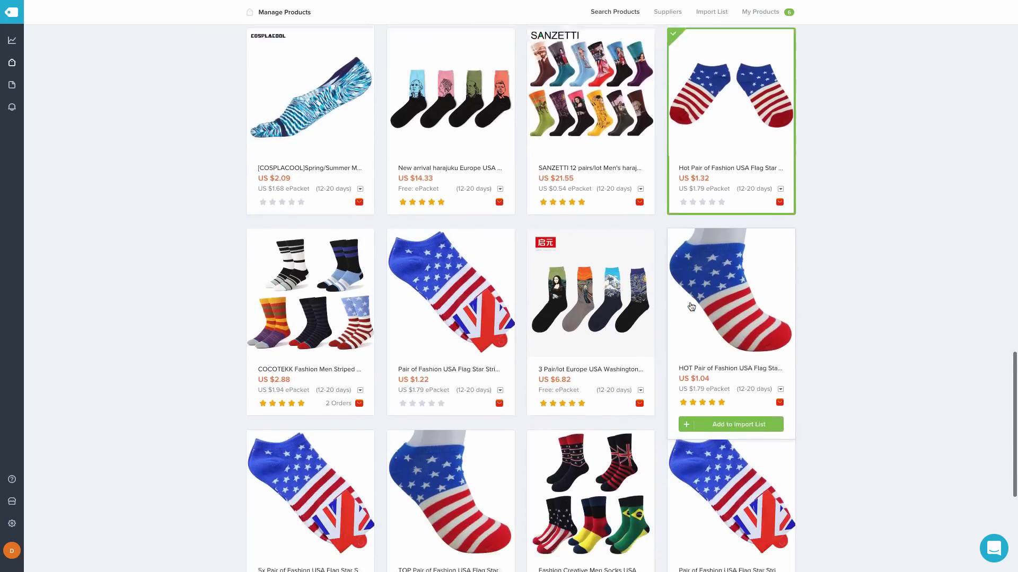
scroll(691, 307, down, 3)
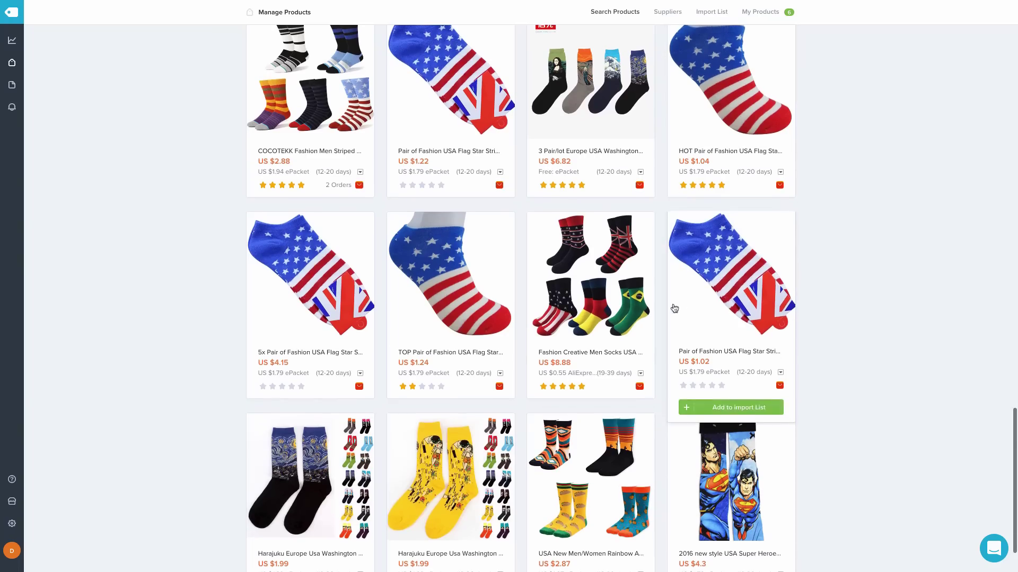
scroll(693, 352, down, 2)
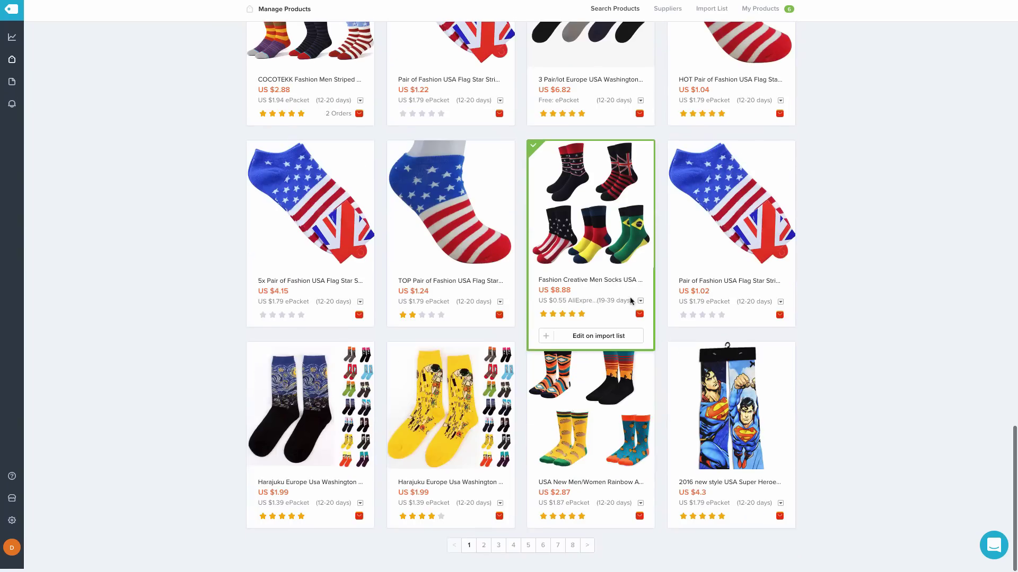
click(588, 549)
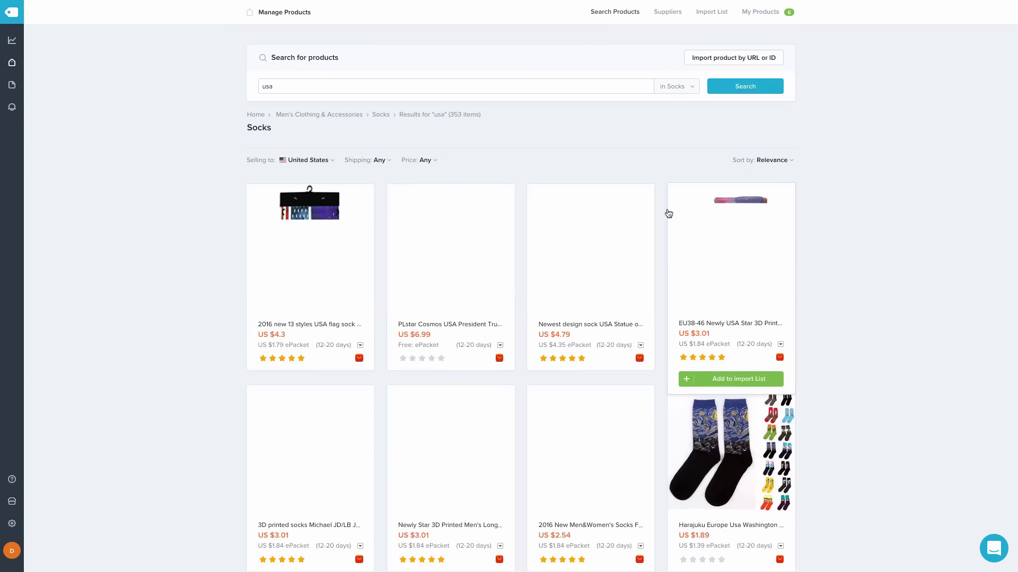
scroll(659, 212, down, 13)
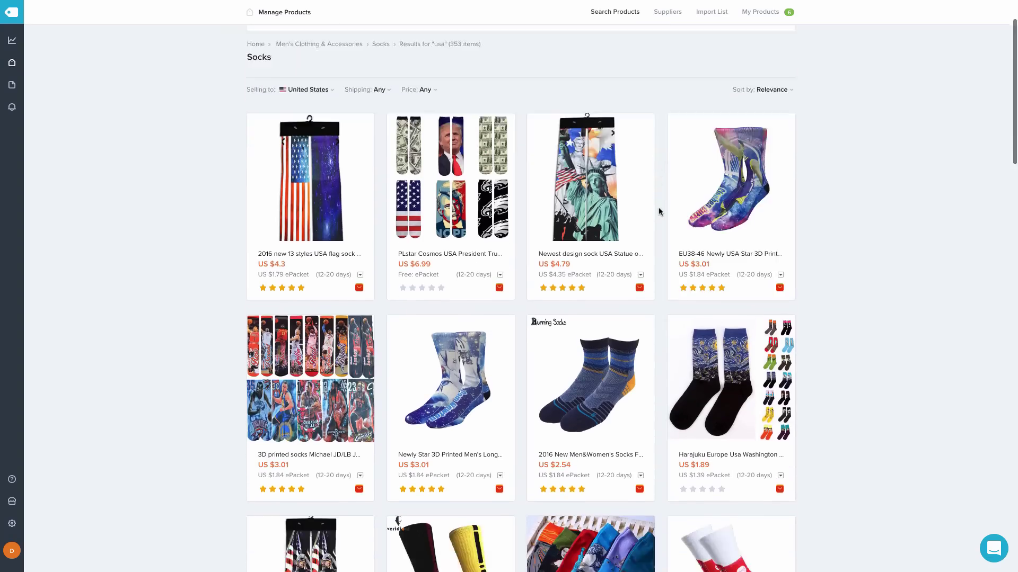
scroll(659, 211, down, 15)
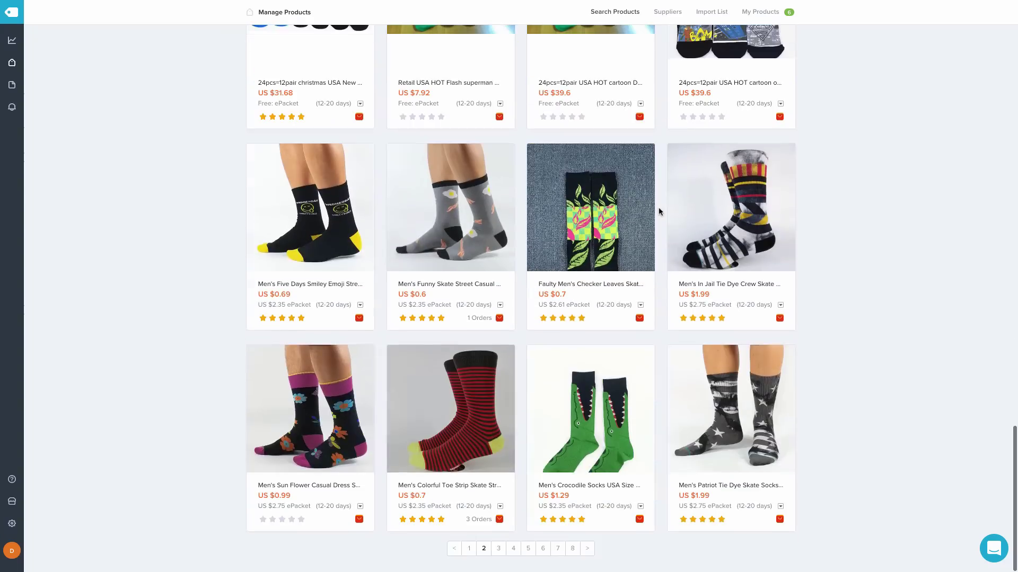
click(583, 551)
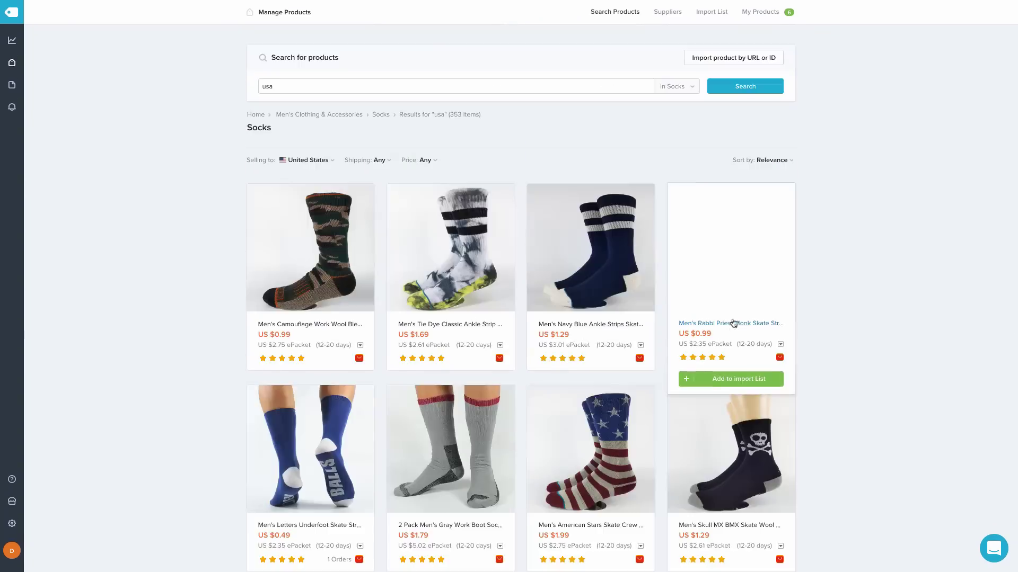
scroll(616, 320, down, 4)
click(598, 379)
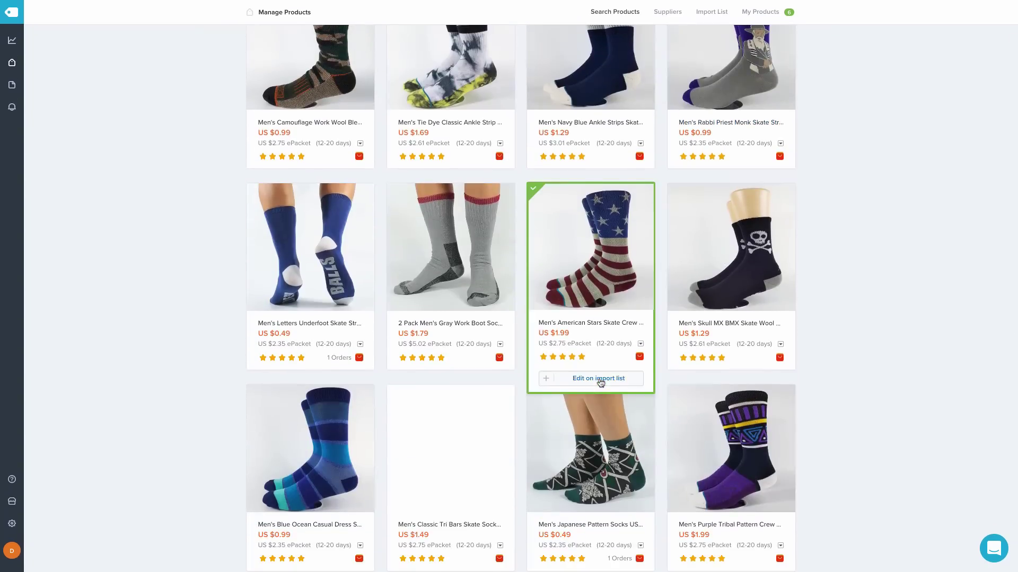
scroll(598, 378, up, 4)
click(705, 13)
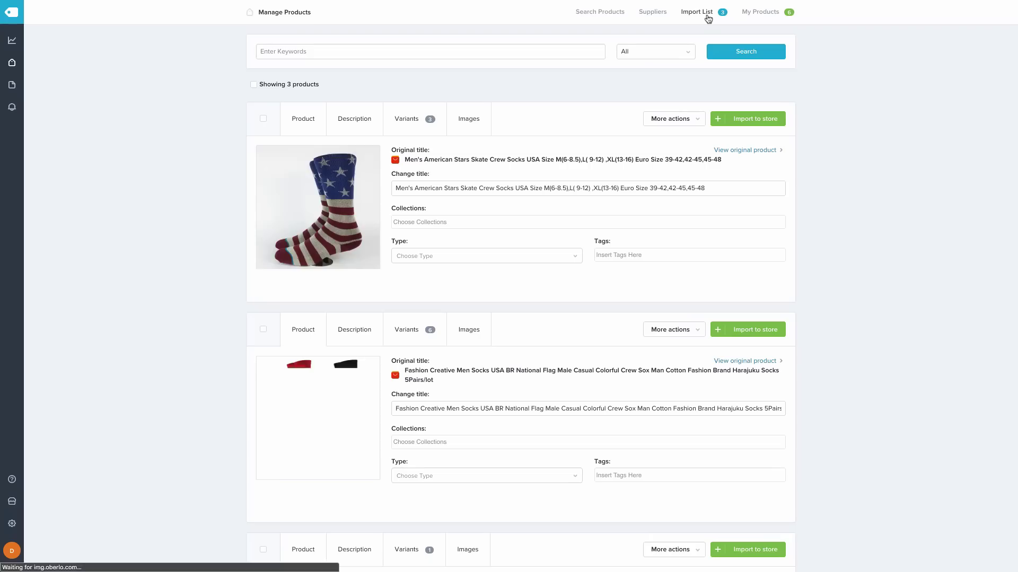
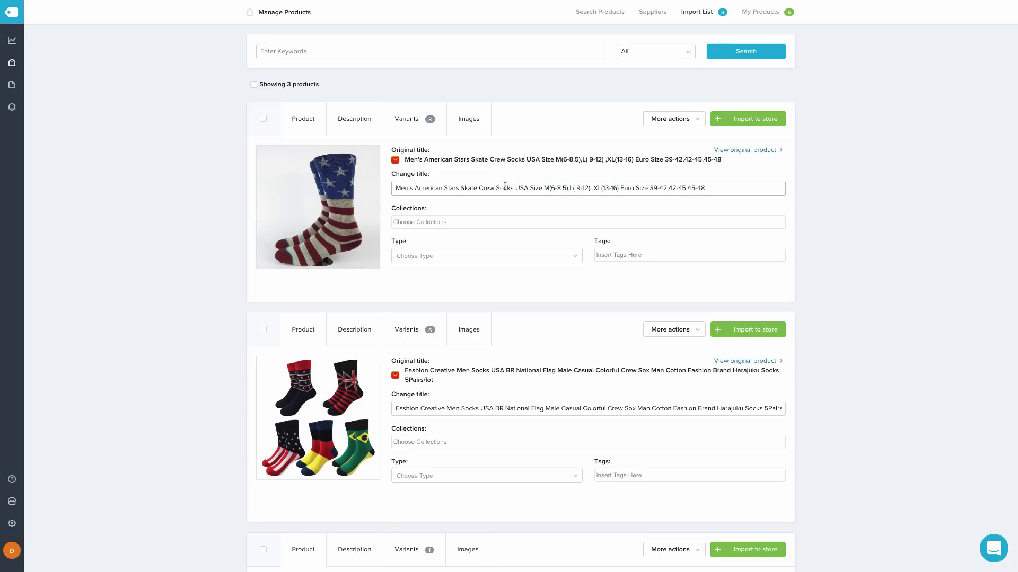
Replace the first product's long supplier title with 'High American Flag Socks'
triple_click(504, 186)
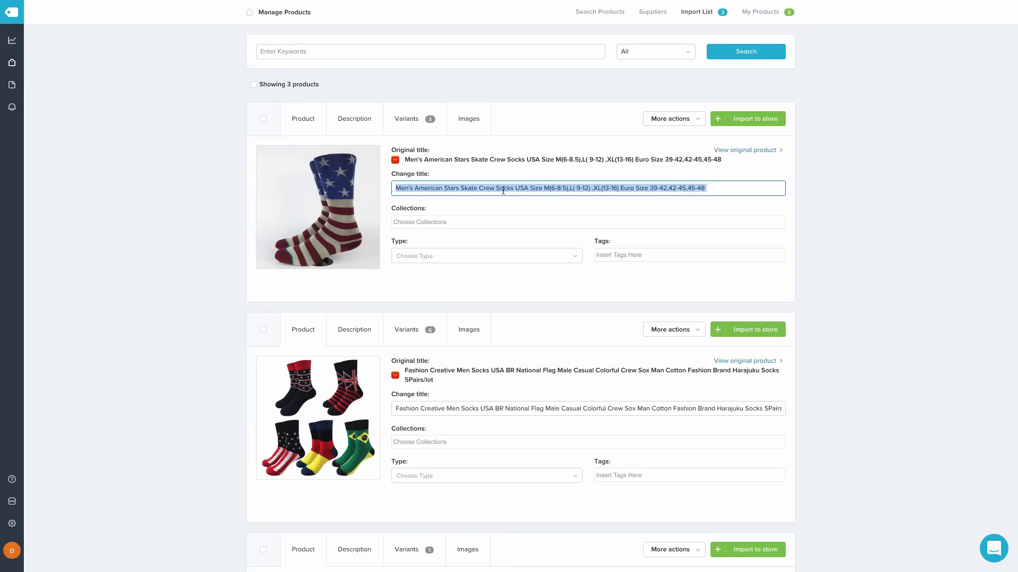
text(High Socks American)
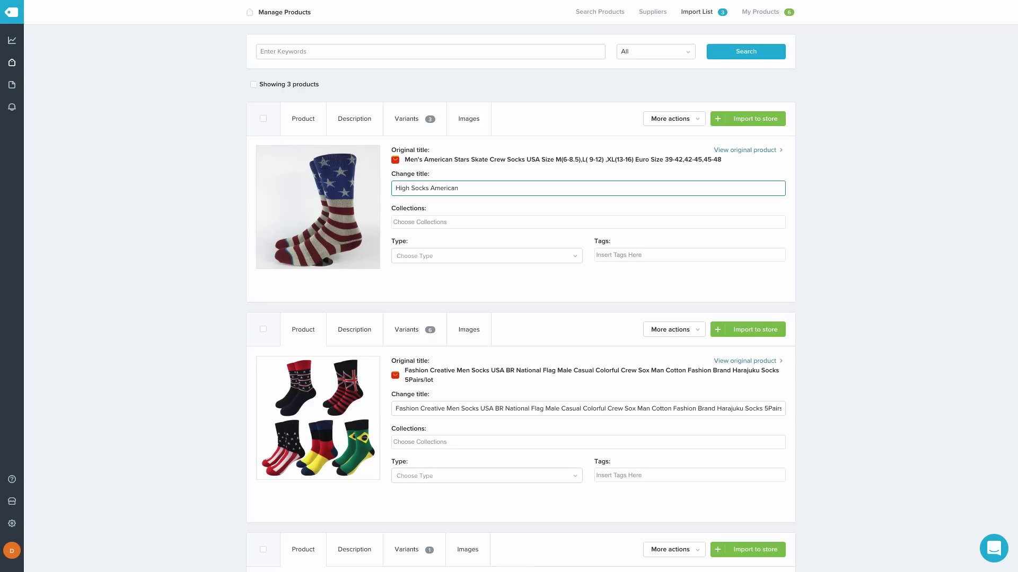
key(alt+shift+Left)
key(BackSpace)
Review its description, its three variants at 3.99 USD and its images
click(354, 120)
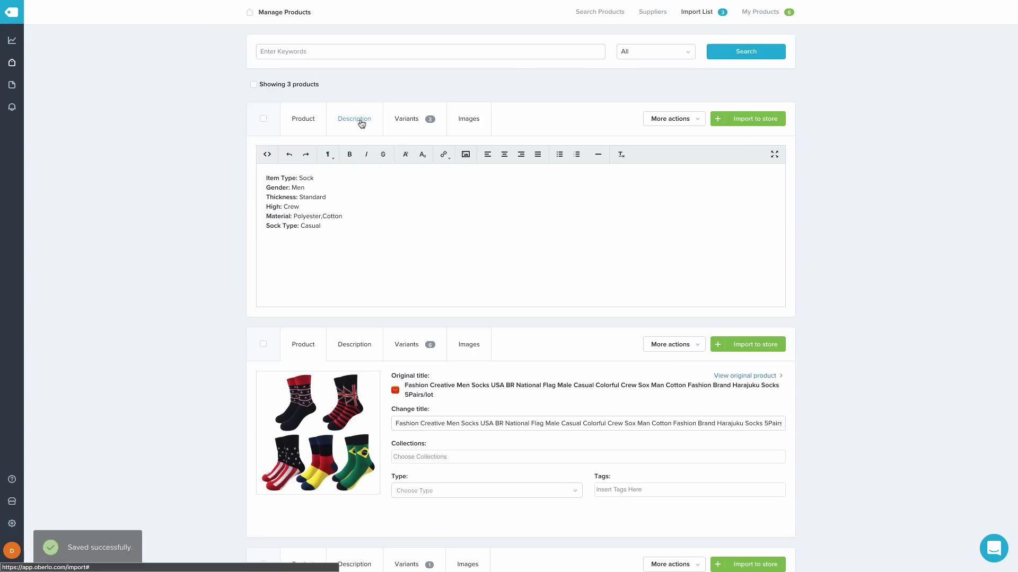
click(407, 121)
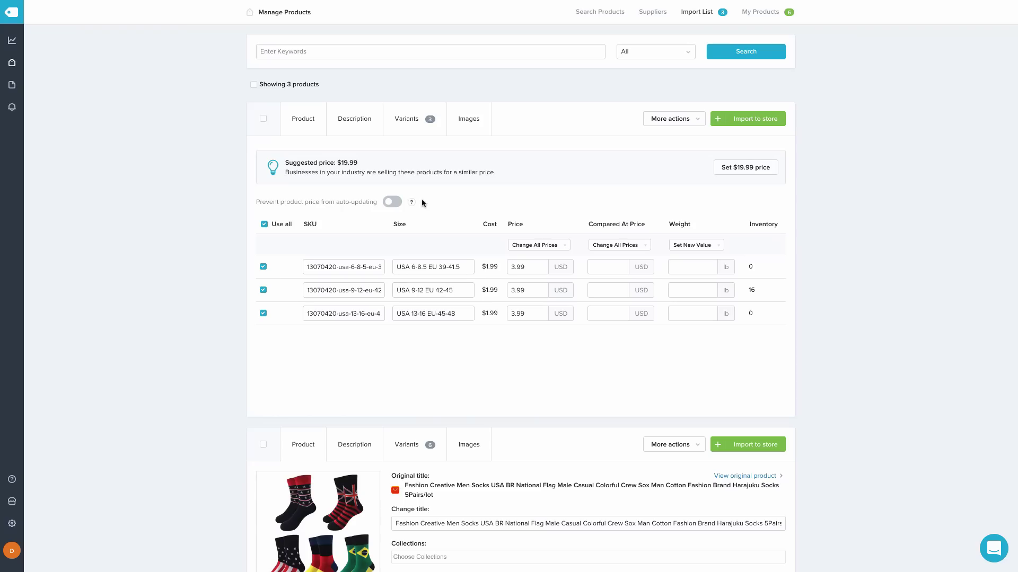
click(473, 113)
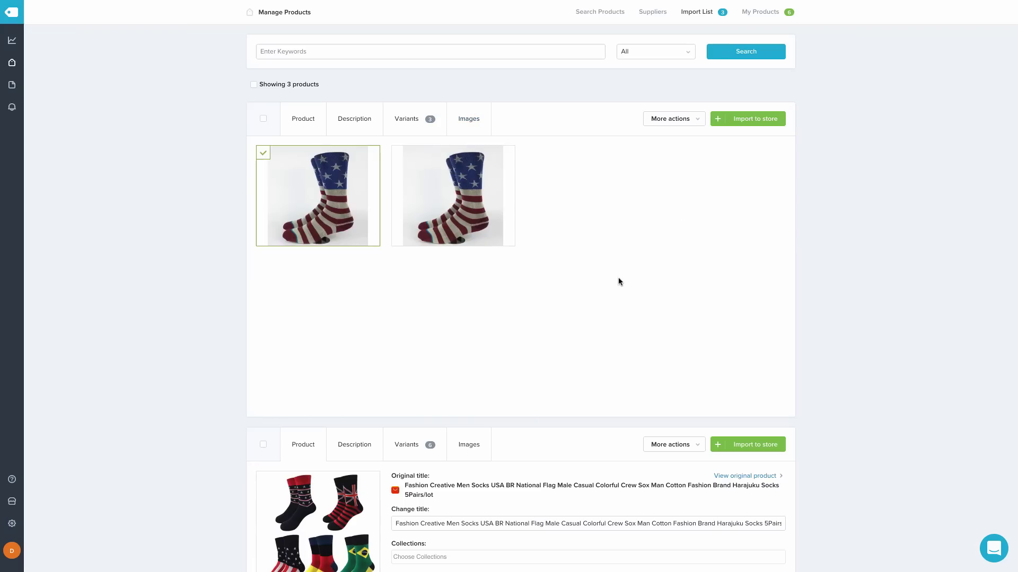
click(315, 132)
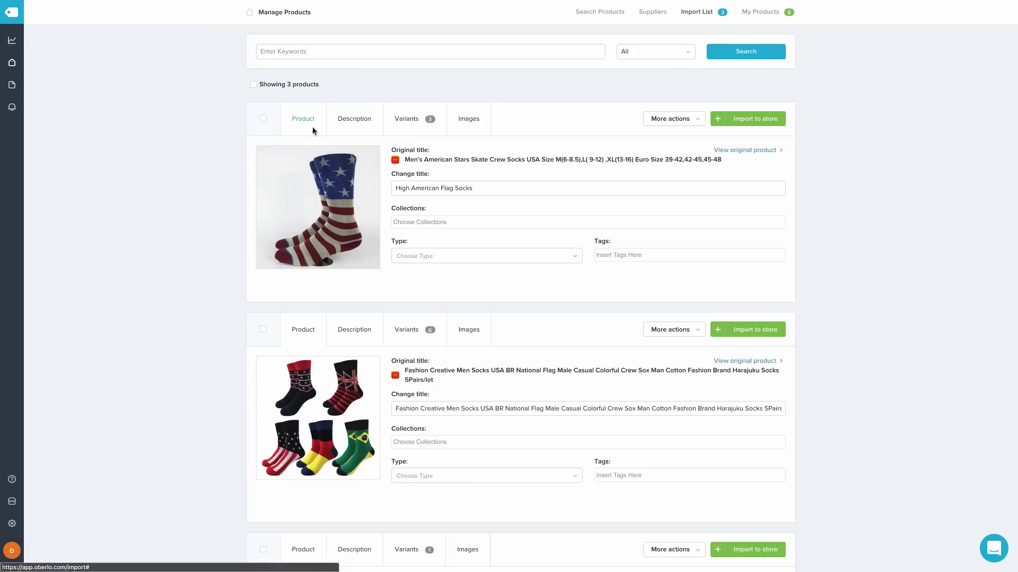
Retitle the second sock product 'Stars and Stripes Socks'
scroll(594, 322, down, 3)
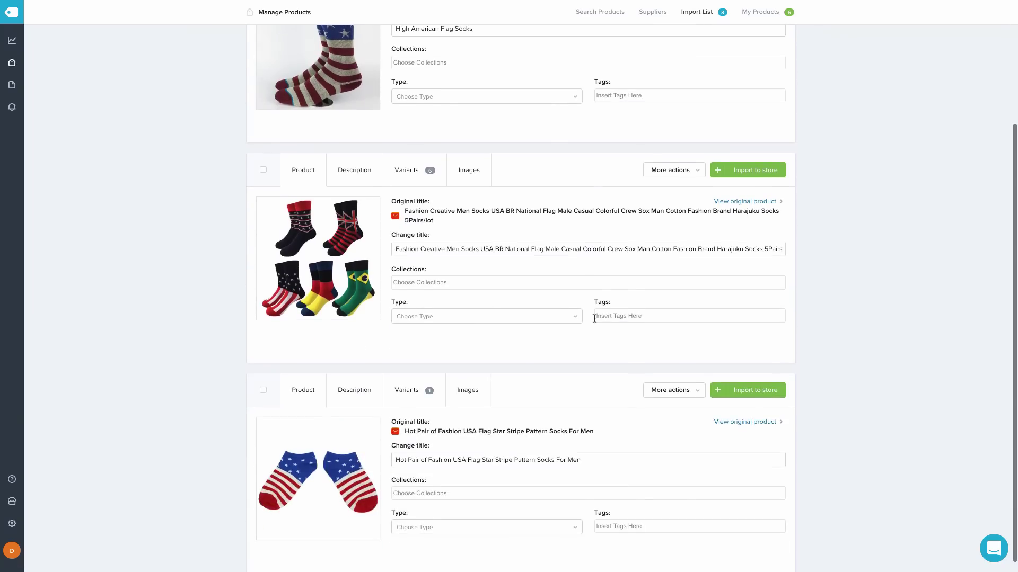
click(482, 249)
key(ctrl+a)
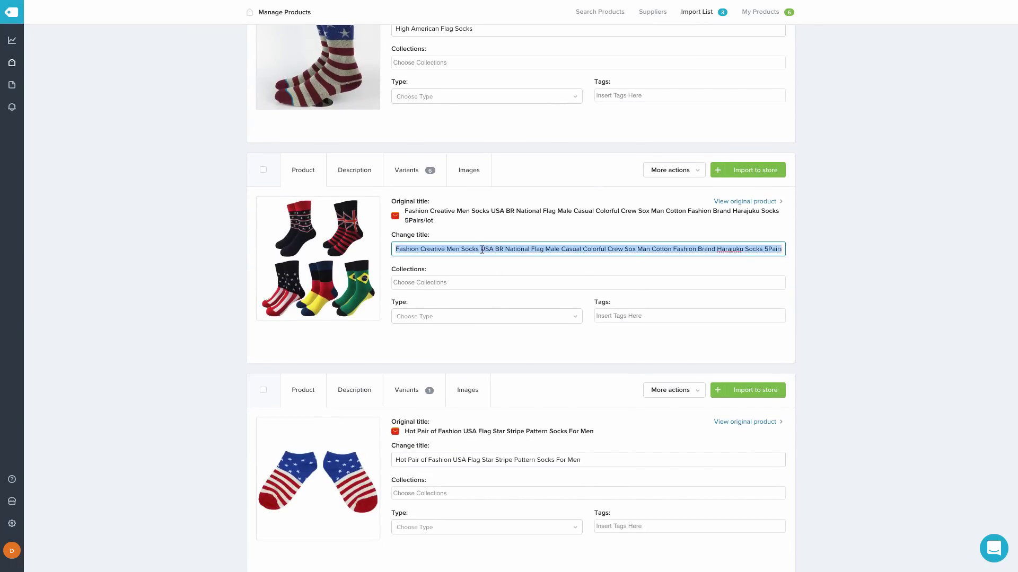
text(G)
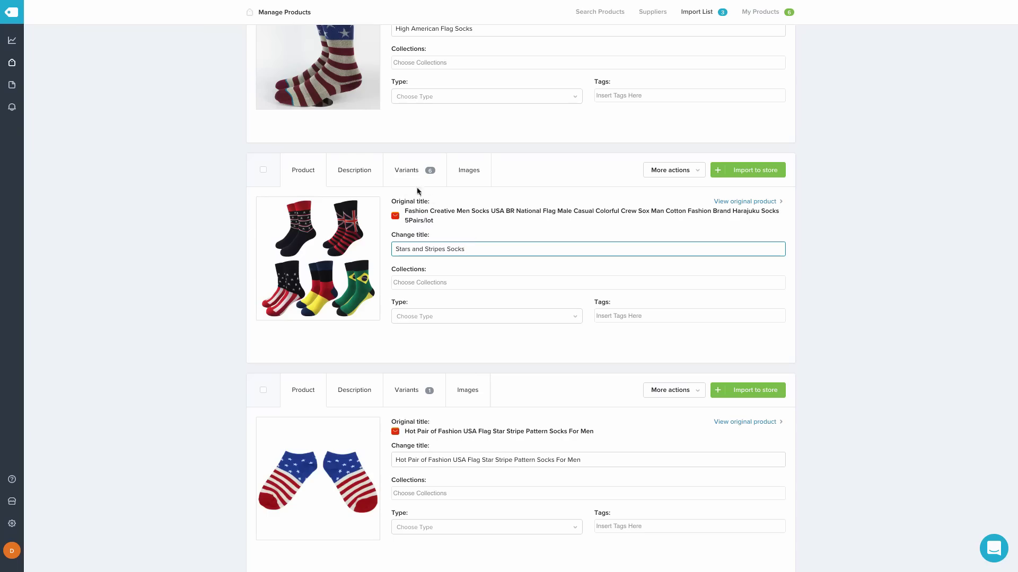
Untick variants B, D, E and Mixed so only A and C import
click(344, 175)
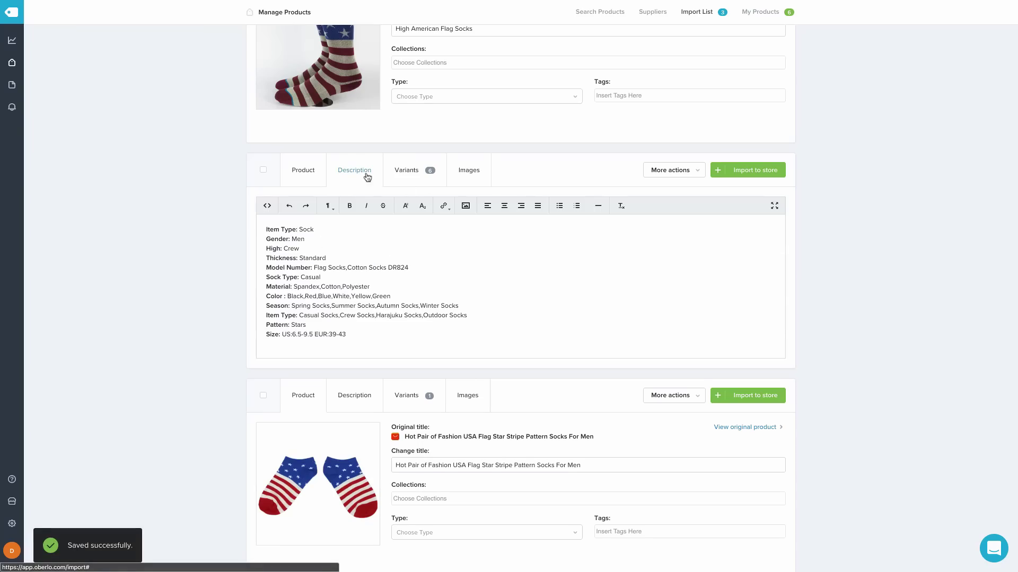
click(398, 175)
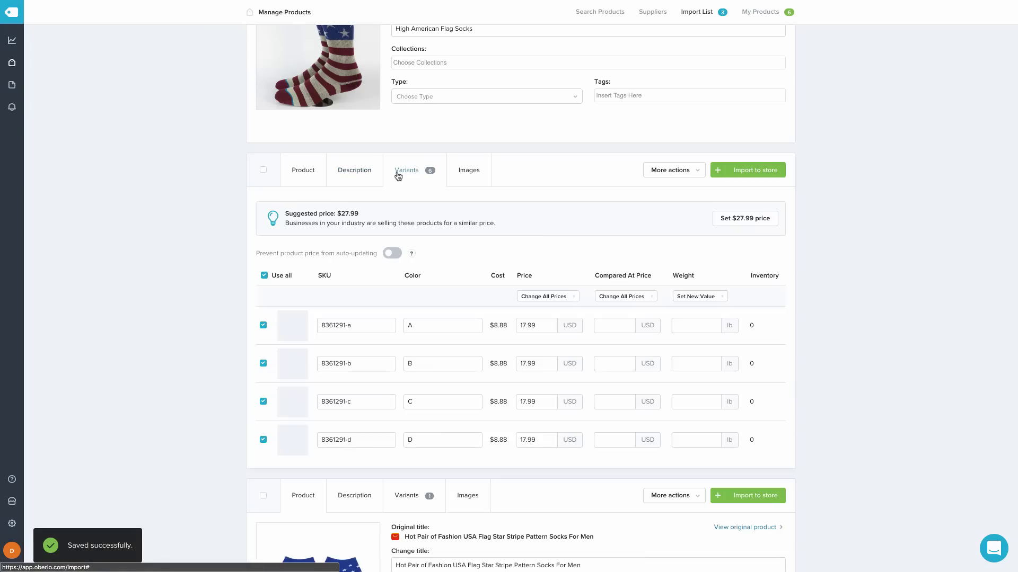
scroll(616, 342, down, 2)
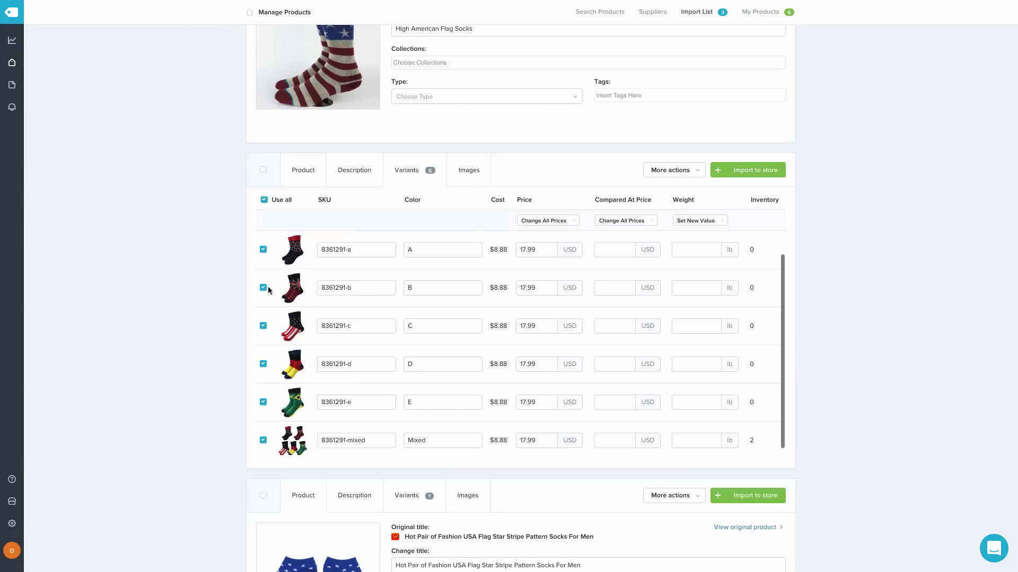
click(264, 289)
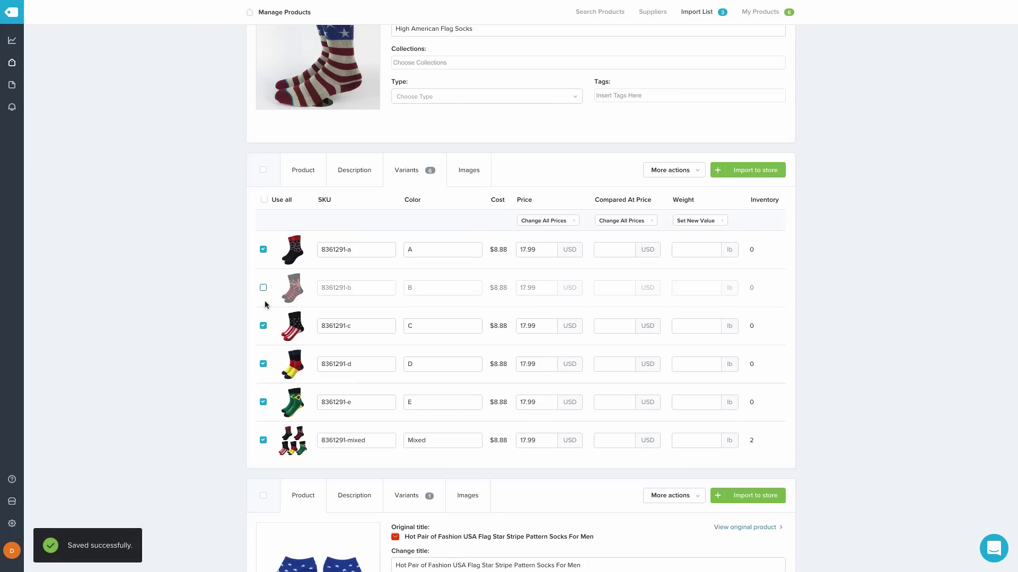
click(263, 364)
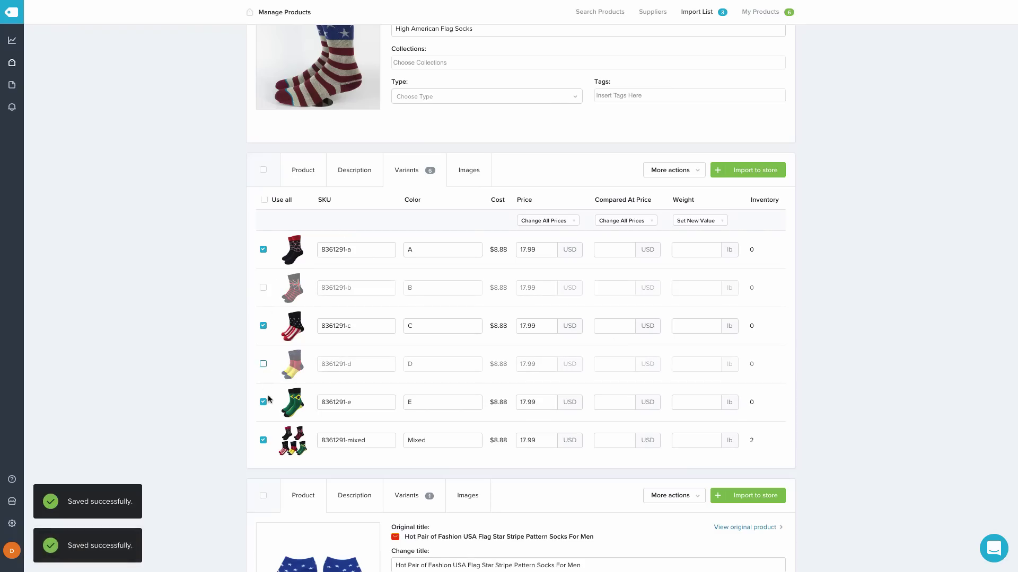
click(263, 402)
click(264, 440)
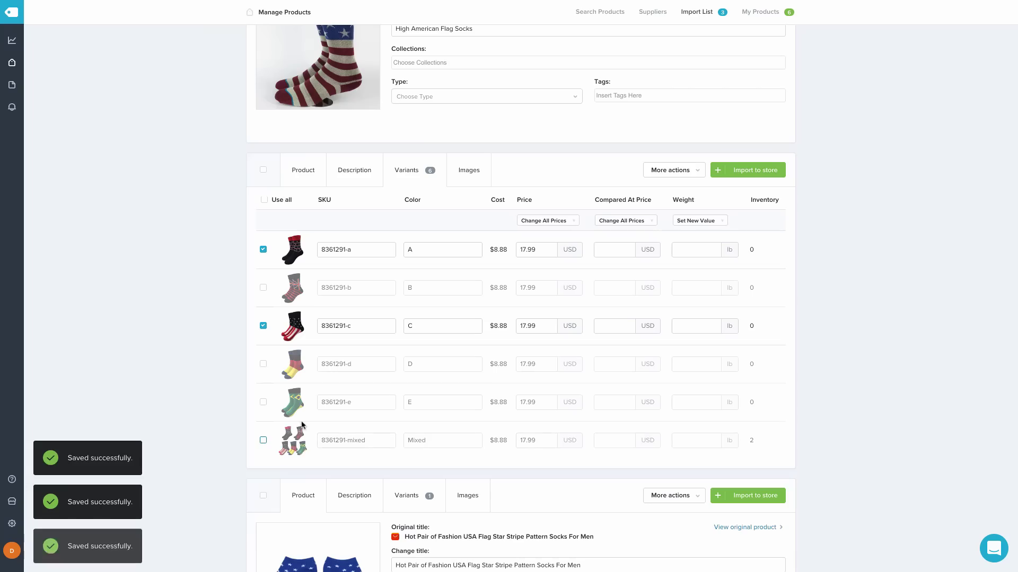
Drop the group photo and the Union Jack, multi-sock, Brazil and black-red-yellow sock images
click(474, 171)
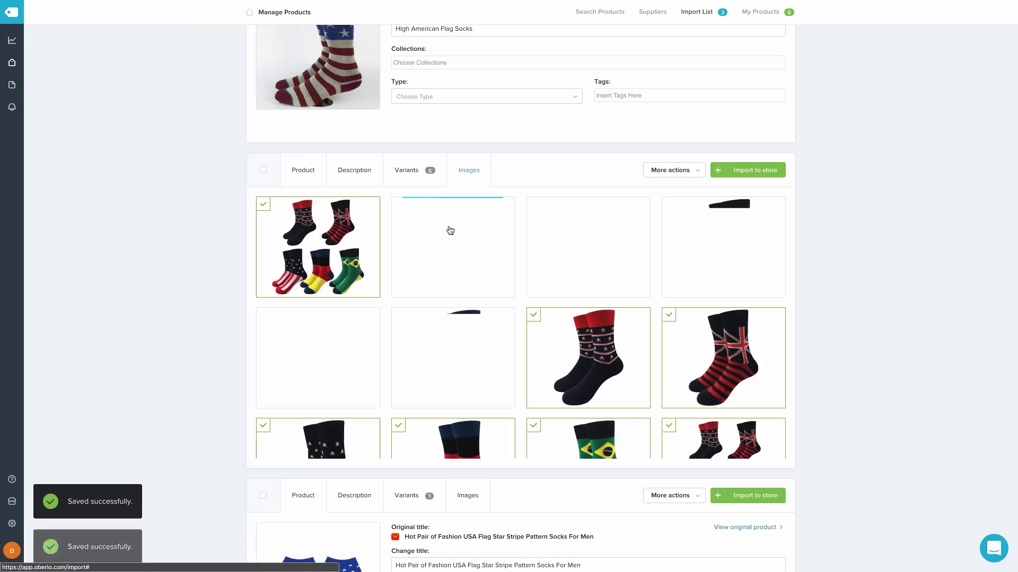
click(263, 205)
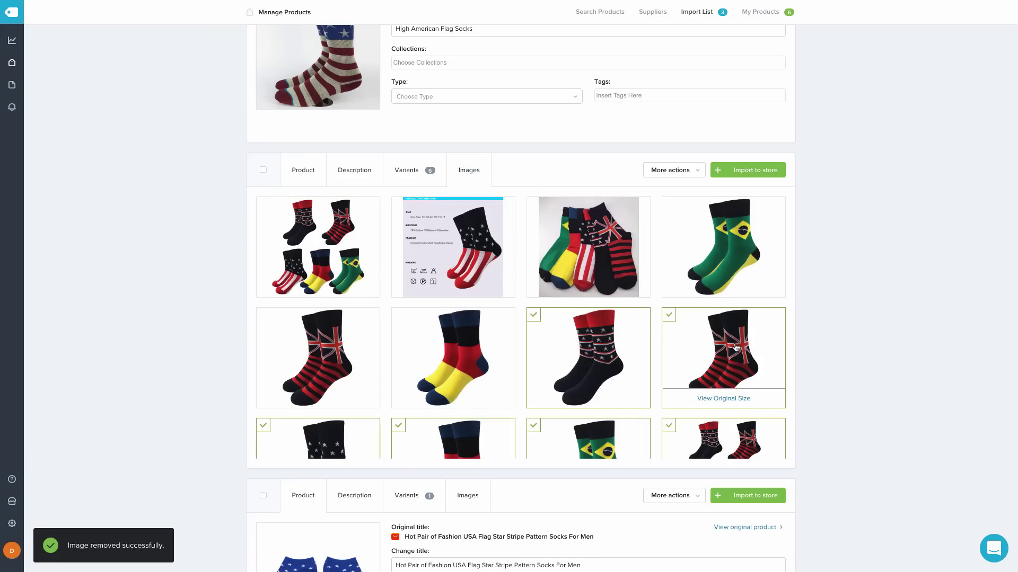
scroll(736, 348, down, 2)
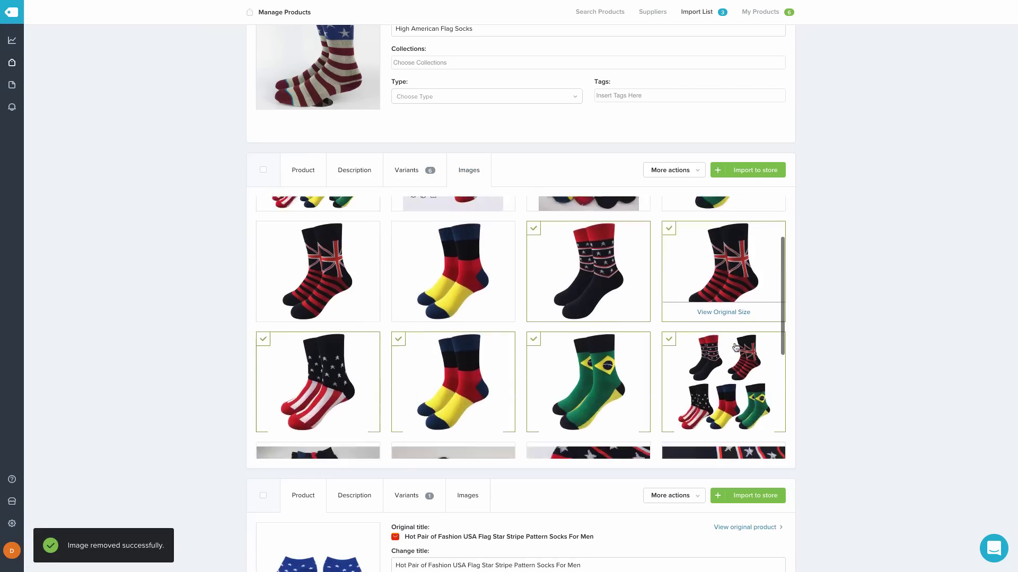
click(669, 229)
click(668, 340)
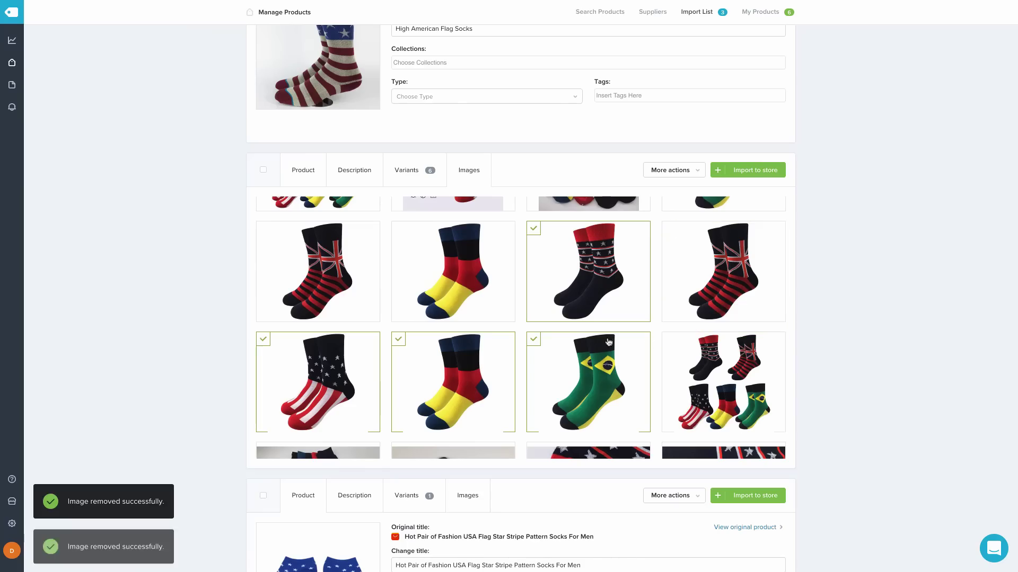
click(530, 343)
click(399, 340)
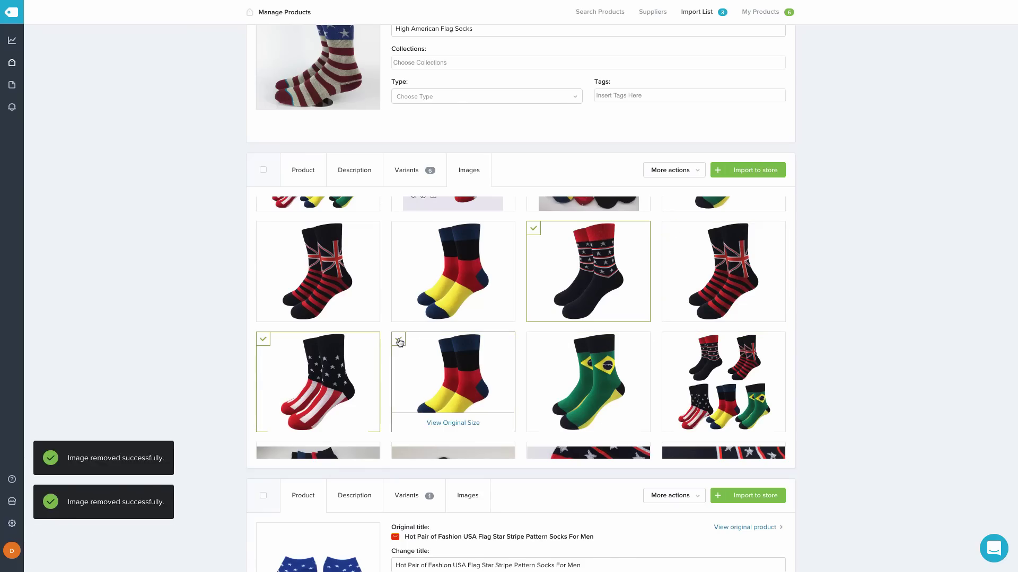
Include the red-cuff and two navy star-sock close-up images instead
scroll(601, 339, down, 3)
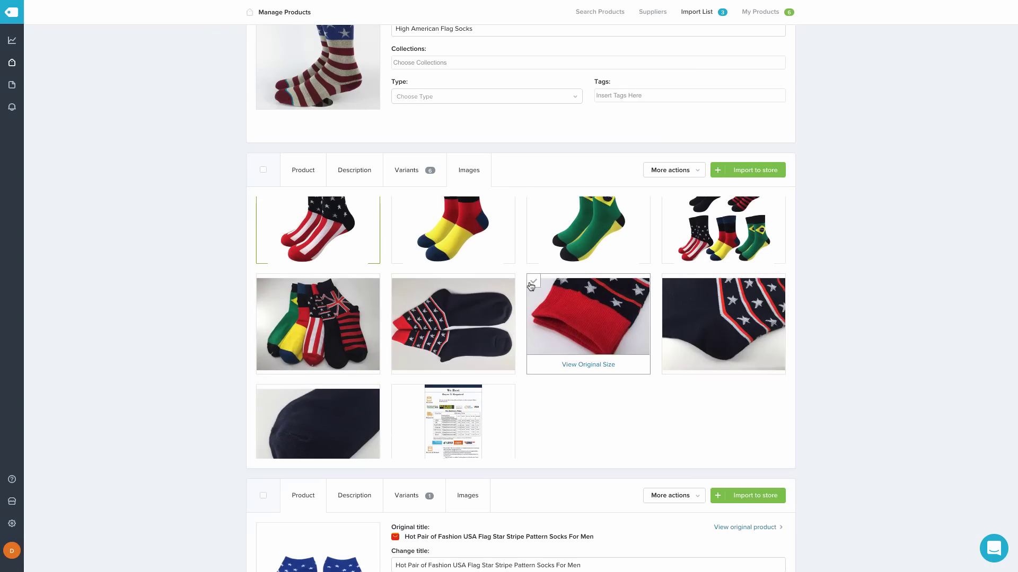
scroll(635, 338, up, 1)
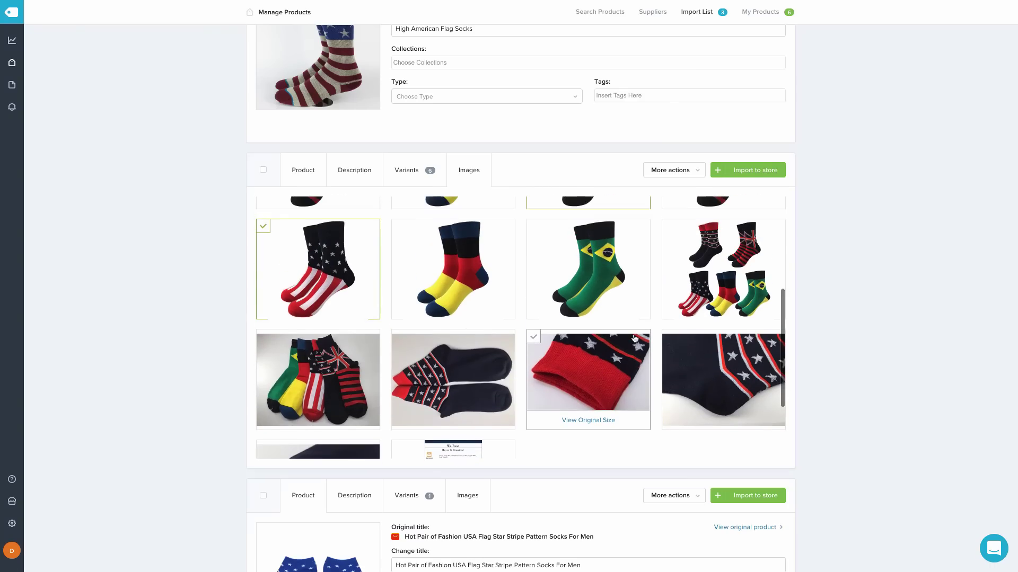
scroll(635, 338, up, 3)
scroll(635, 338, down, 3)
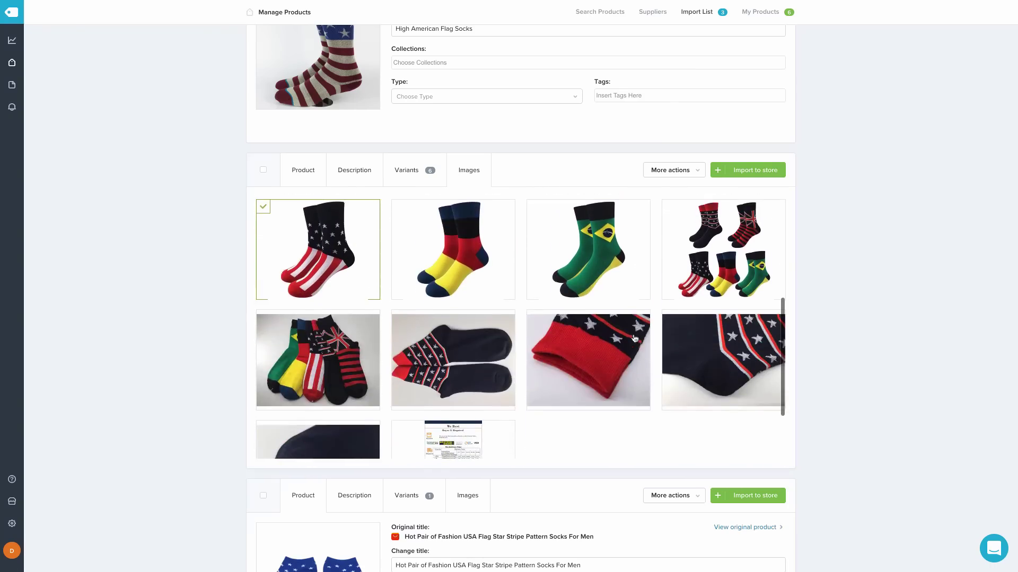
click(533, 319)
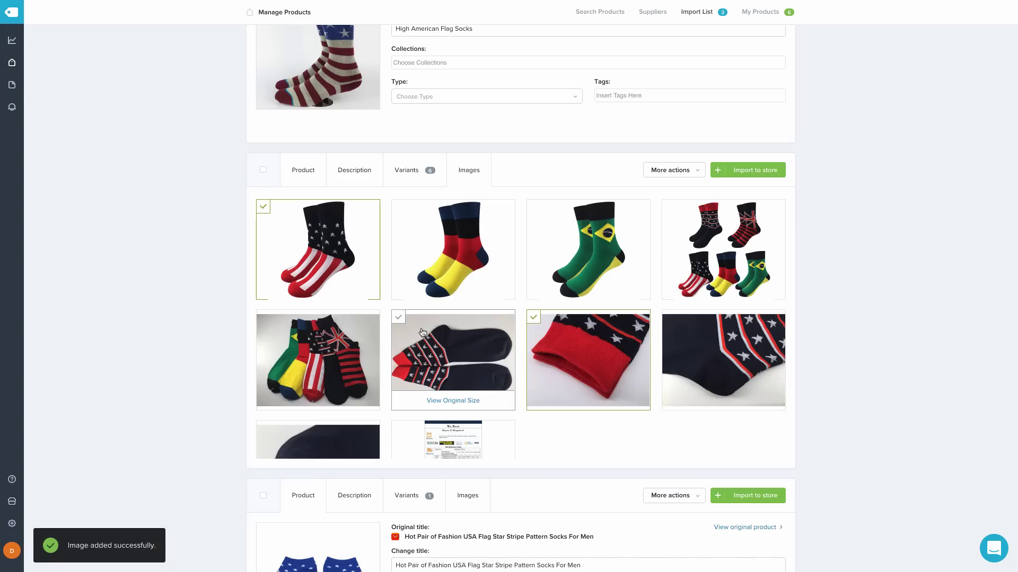
click(398, 319)
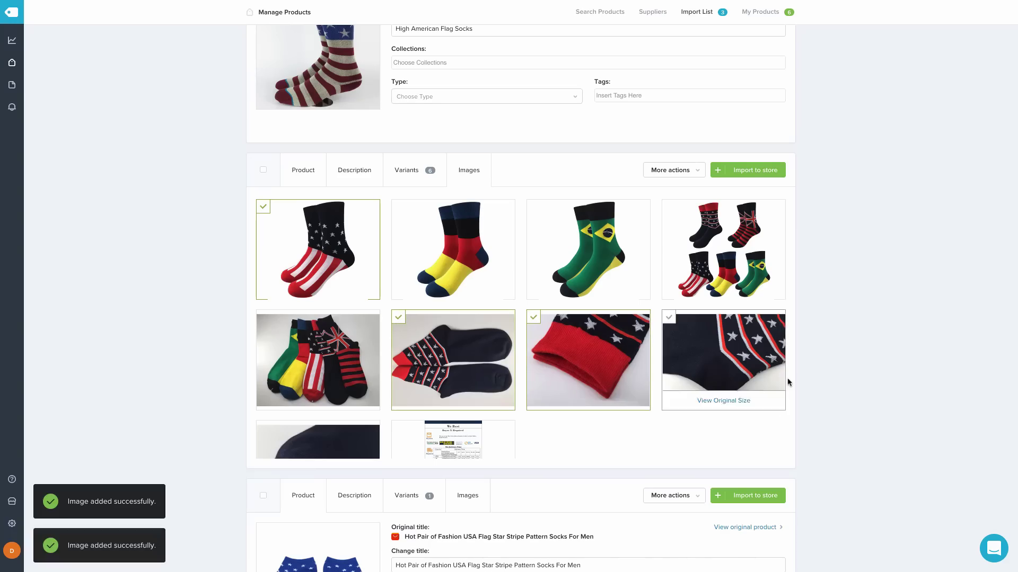
click(669, 320)
scroll(614, 404, down, 2)
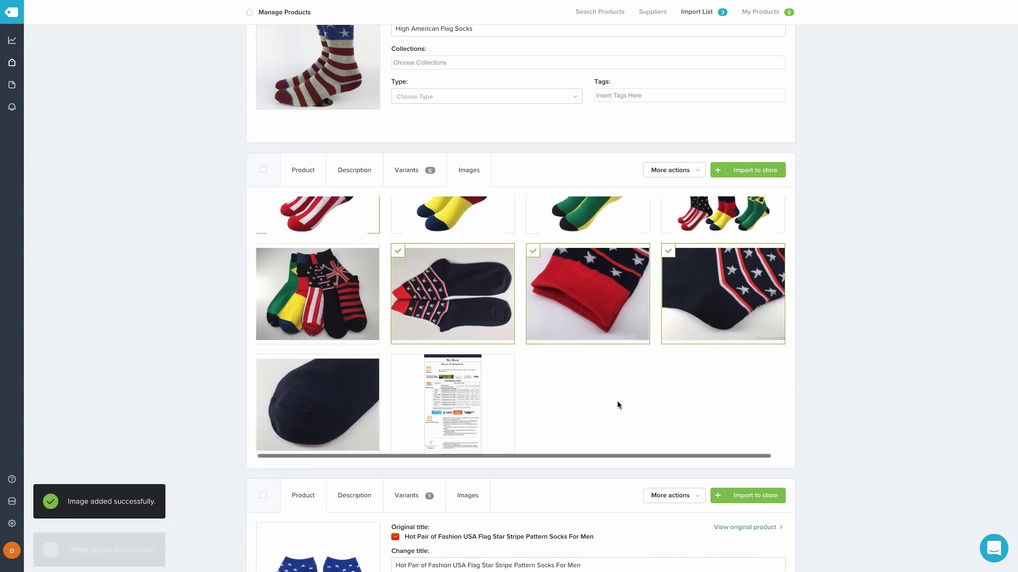
scroll(615, 404, up, 2)
click(314, 180)
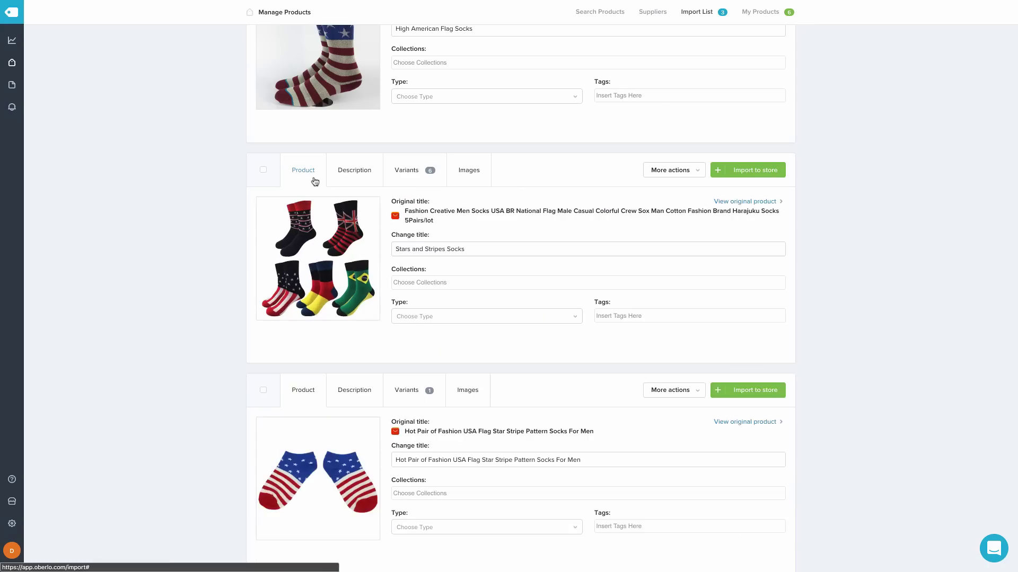
Retitle the third product 'Low-Cut American Flag Socks'
scroll(506, 267, down, 1)
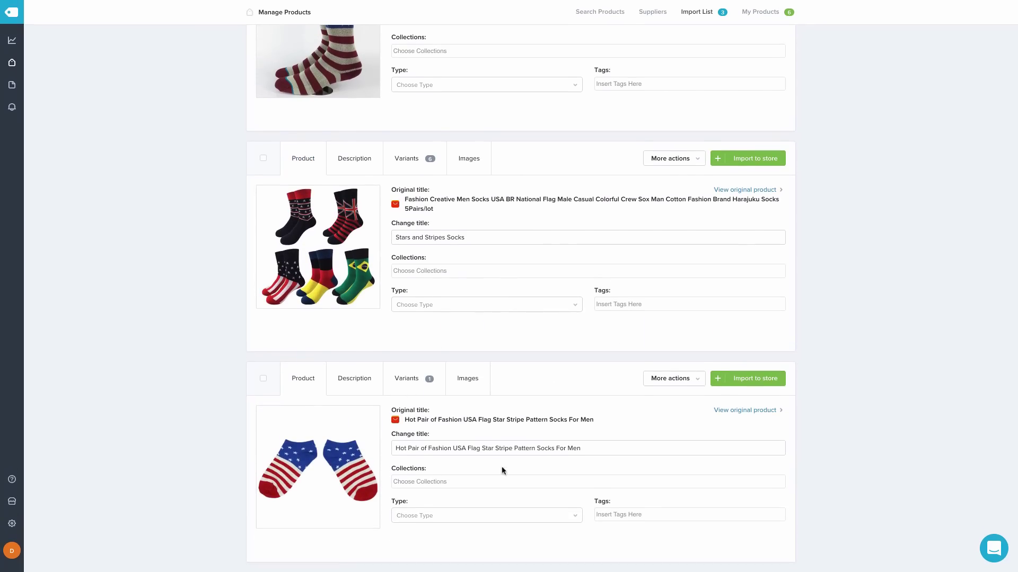
triple_click(493, 449)
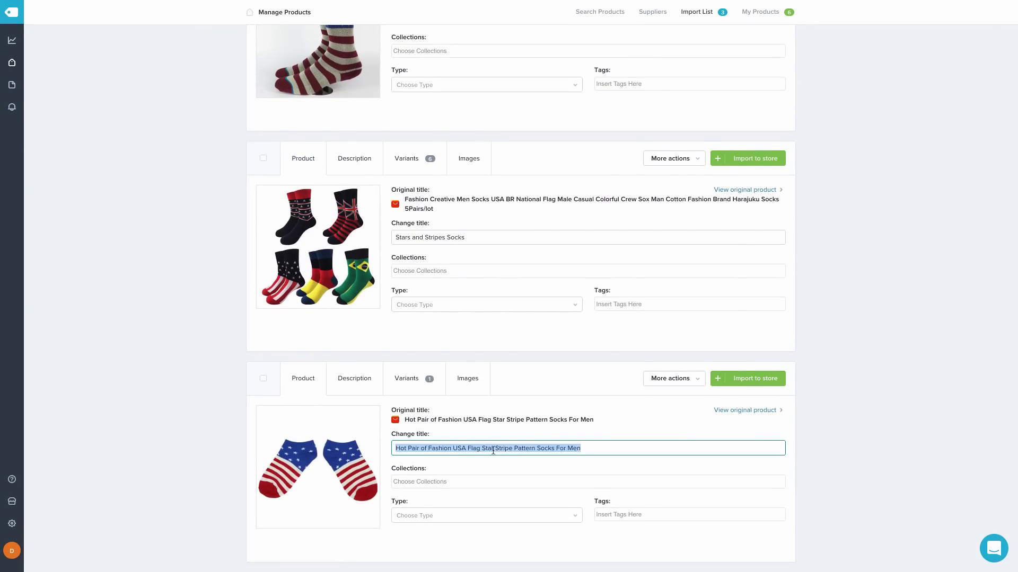
text(Low-Cut American Flag Socks)
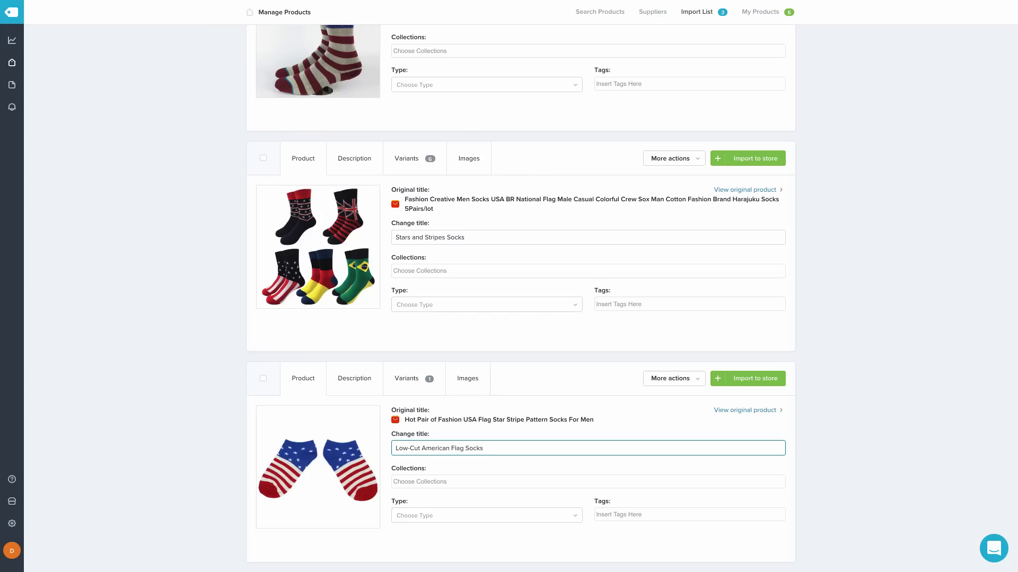
Add the second flag ankle-sock photo to its images and select all three products
click(408, 380)
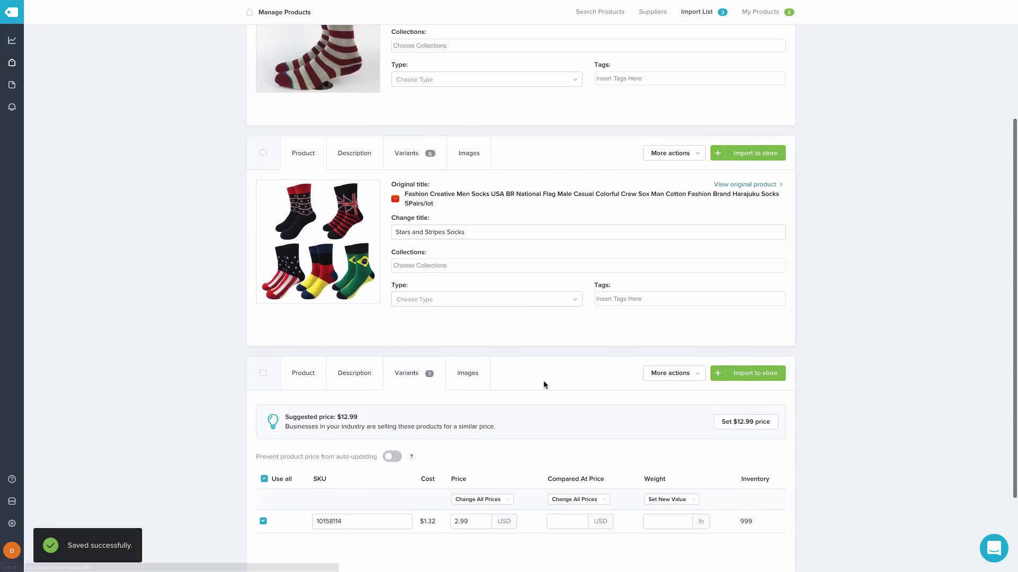
scroll(530, 371, down, 1)
click(469, 329)
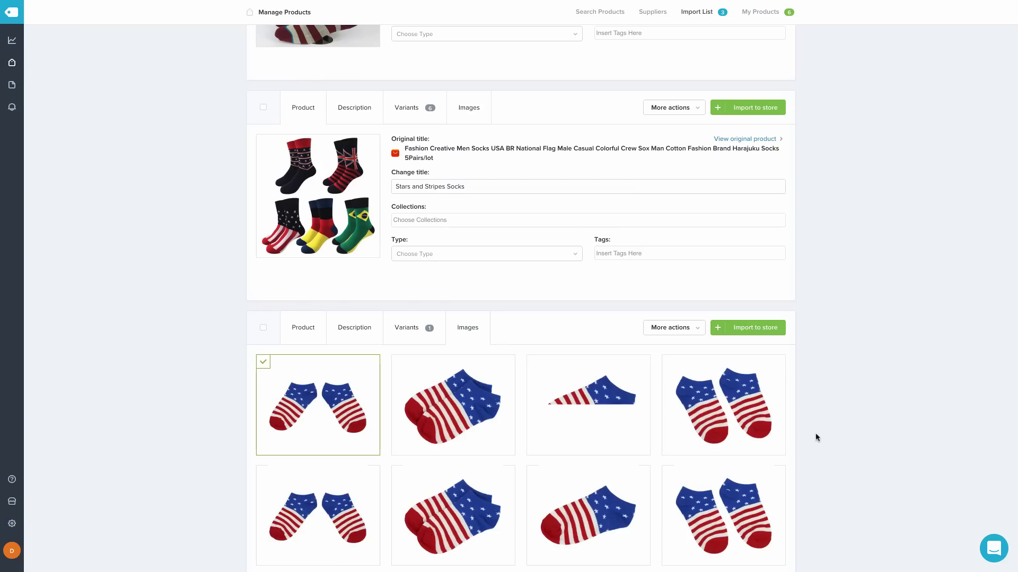
click(399, 363)
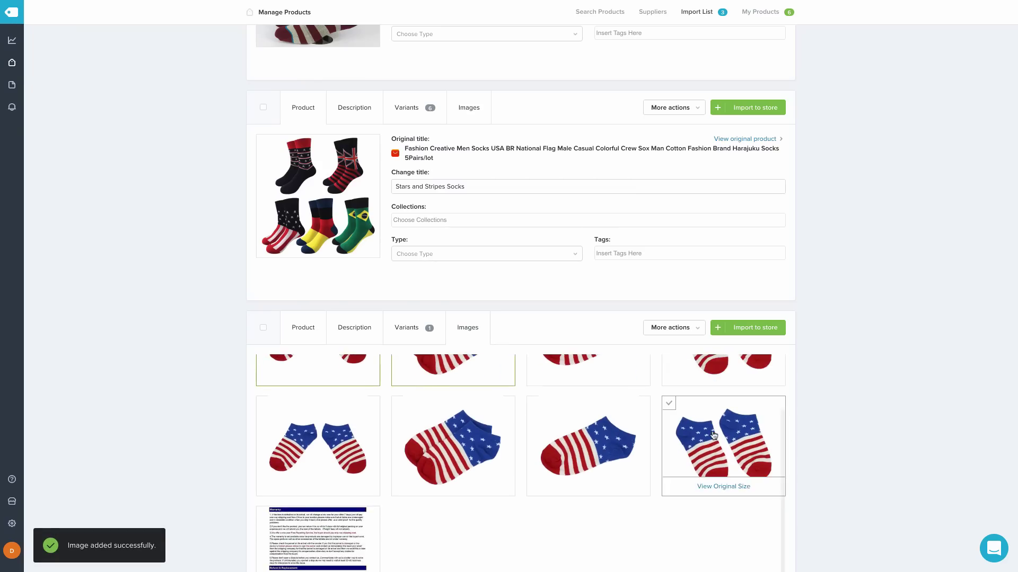
scroll(713, 434, up, 2)
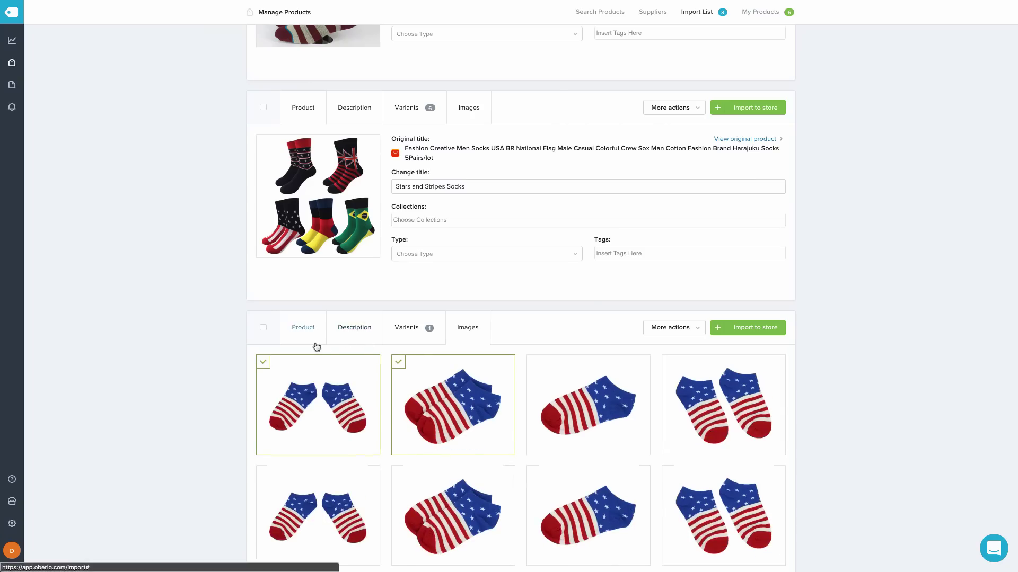
click(303, 333)
scroll(302, 339, up, 5)
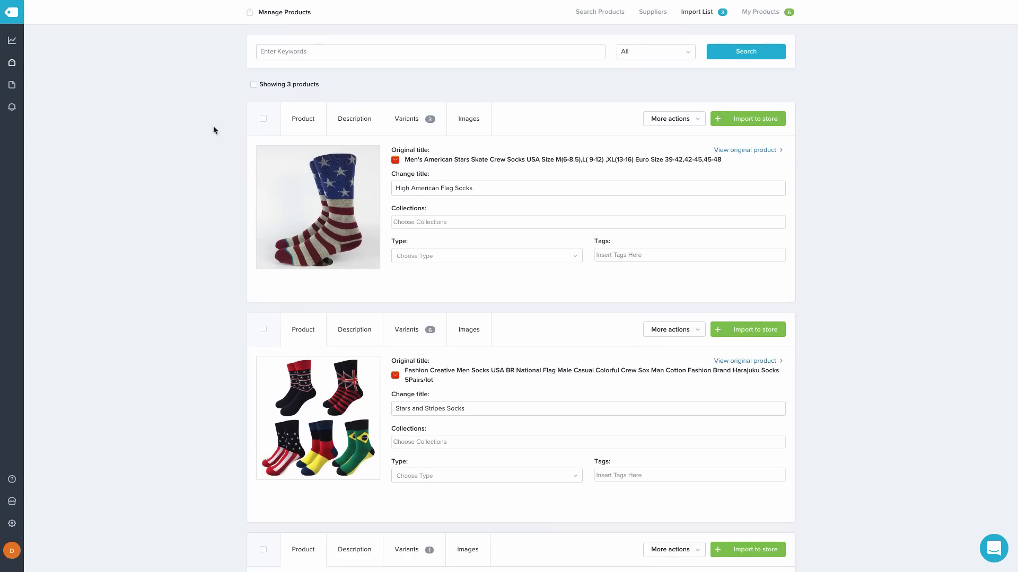
click(255, 85)
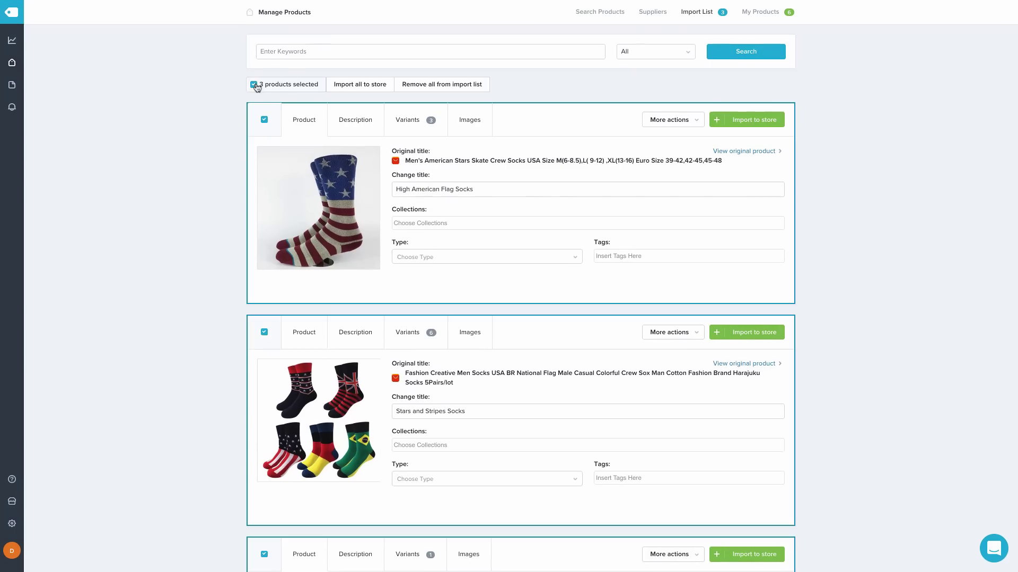
Import all three sock products to the store, confirming with Yes, then return to the theme editor
click(368, 86)
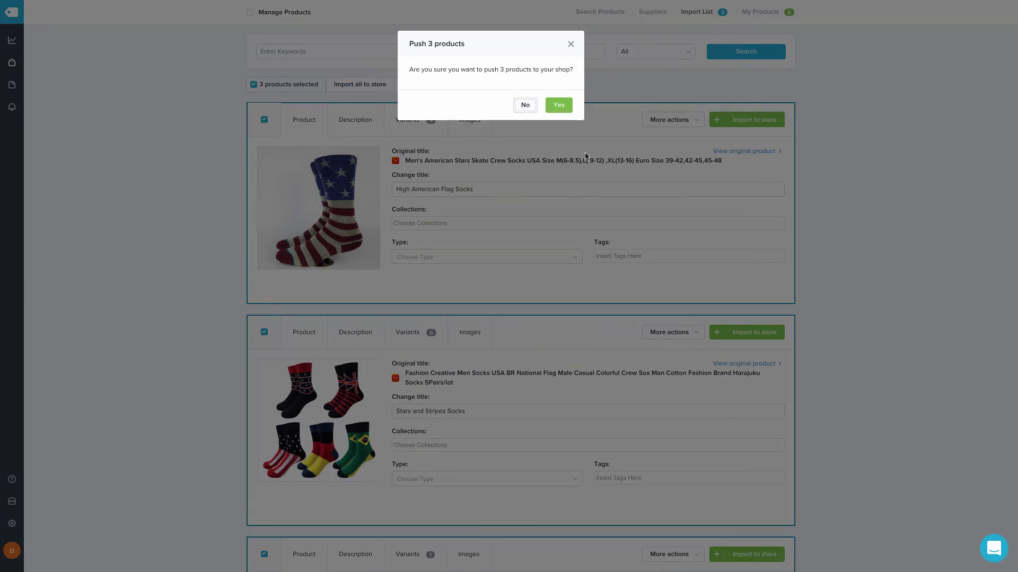
click(558, 105)
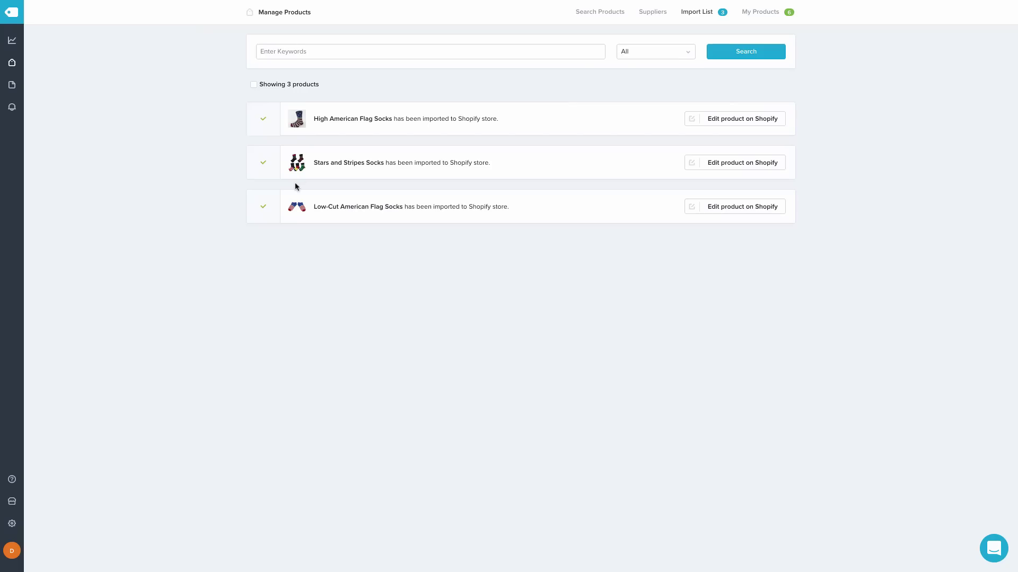
mouse_move(230, 3)
click(210, 26)
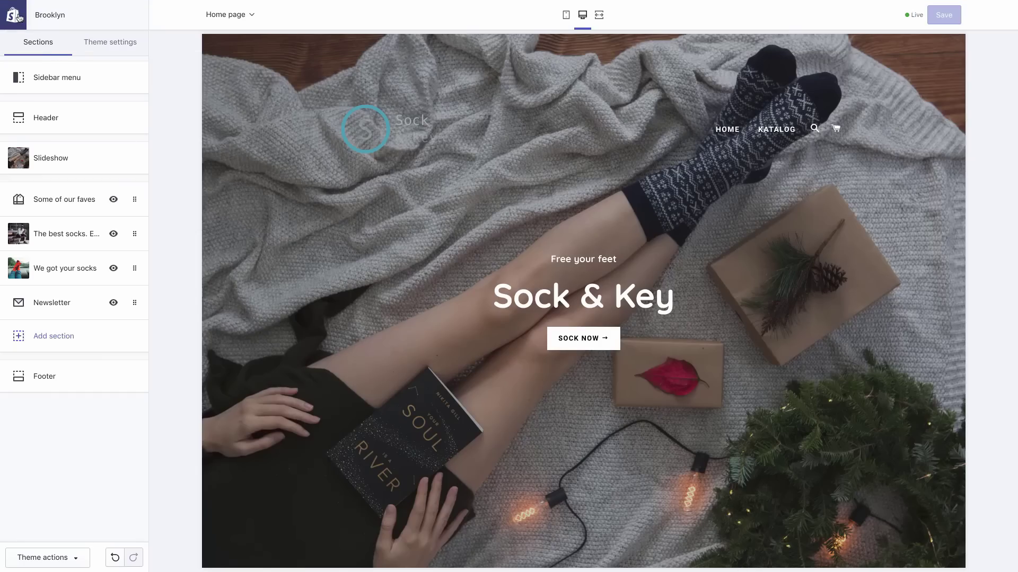
Create and save a manual collection titled 'Hot 4th of July Deals!'
click(15, 17)
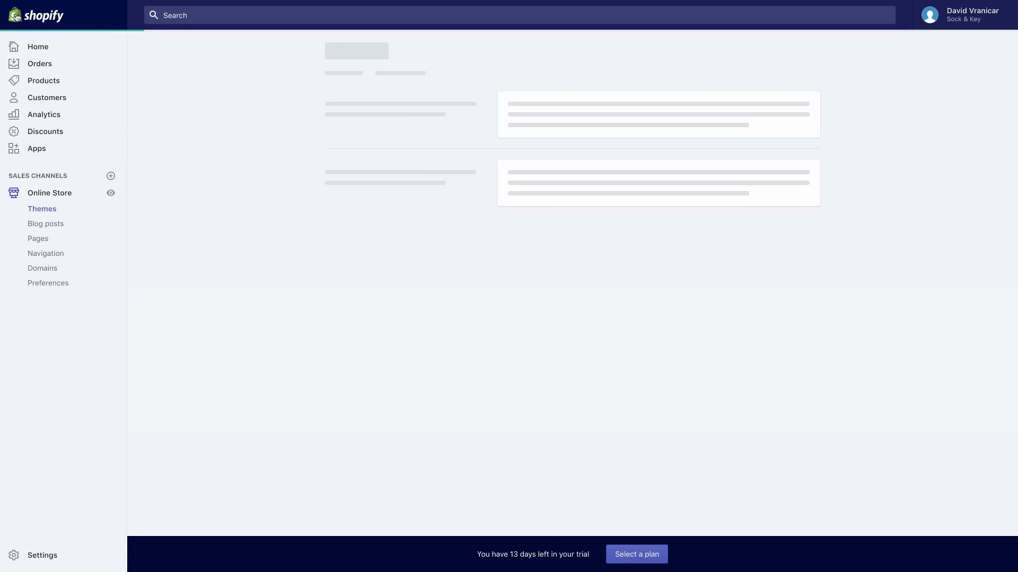
click(49, 82)
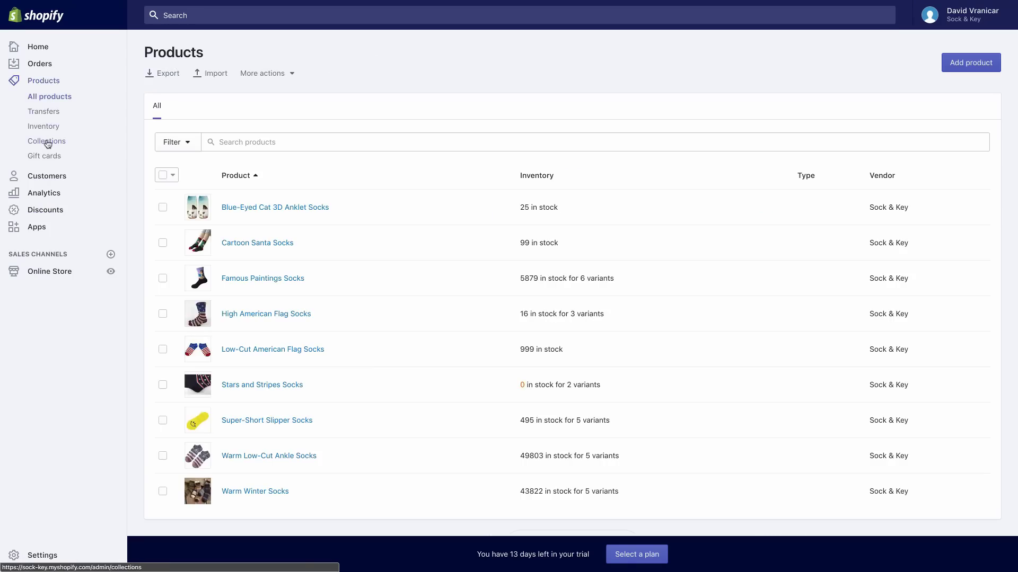
click(48, 142)
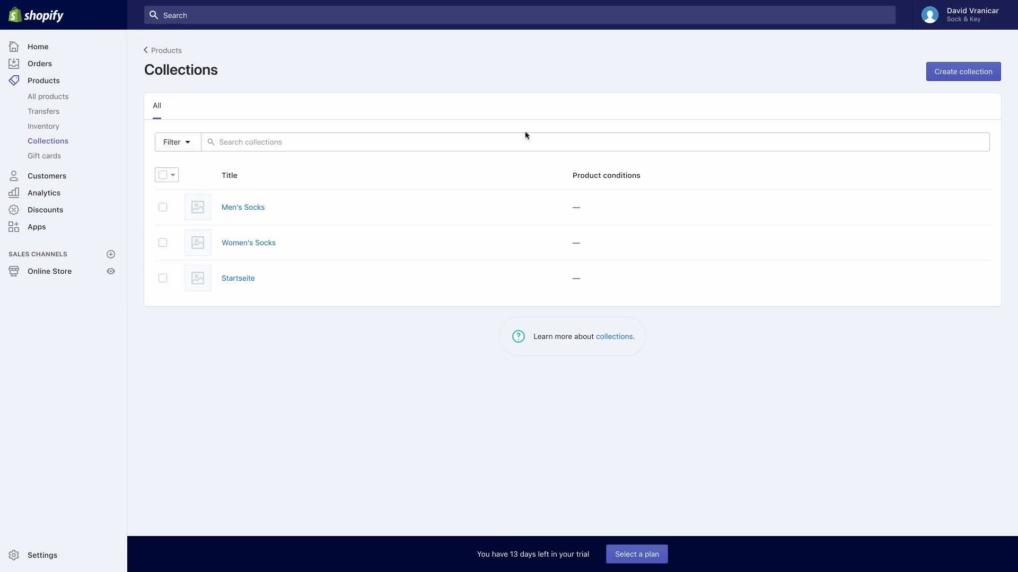
click(952, 68)
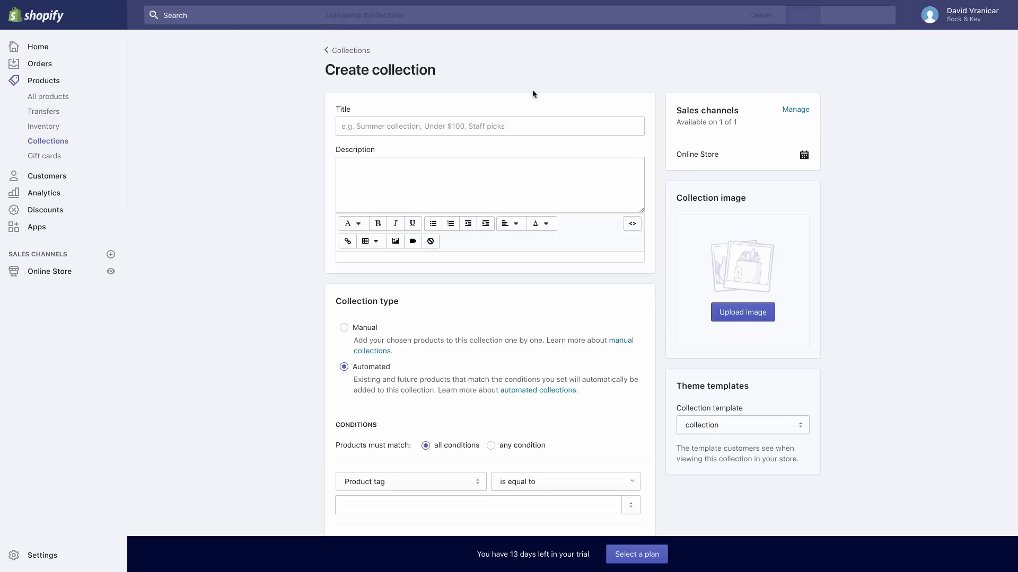
click(489, 126)
text(Hot 4)
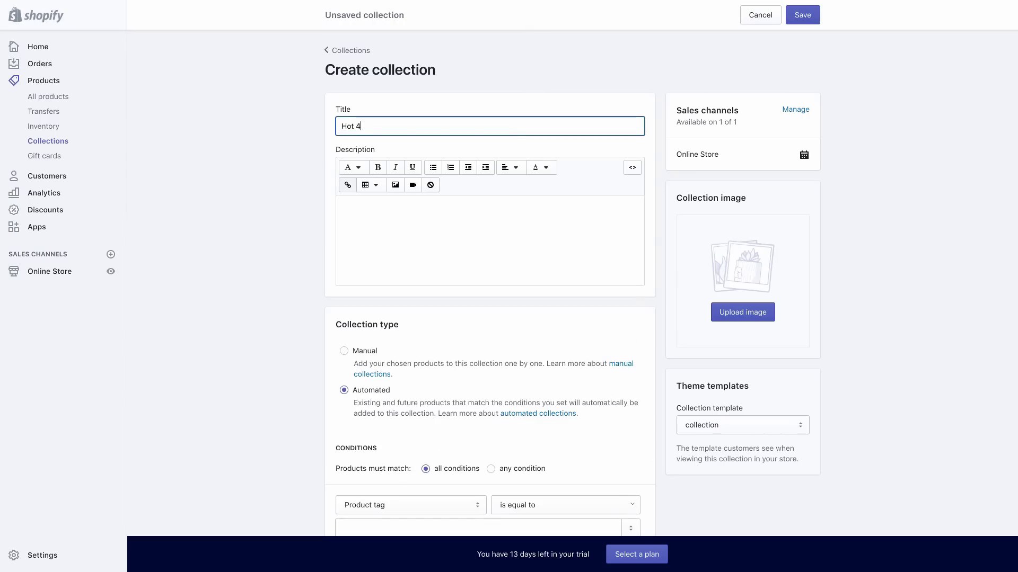
text(th of July Deals!)
scroll(526, 323, down, 1)
click(362, 330)
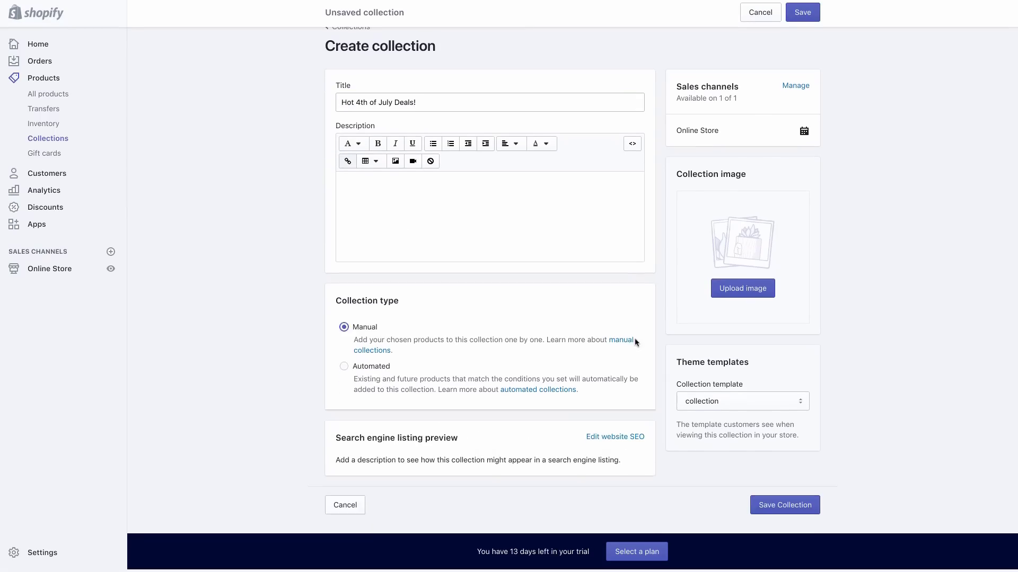
scroll(636, 341, up, 1)
click(805, 21)
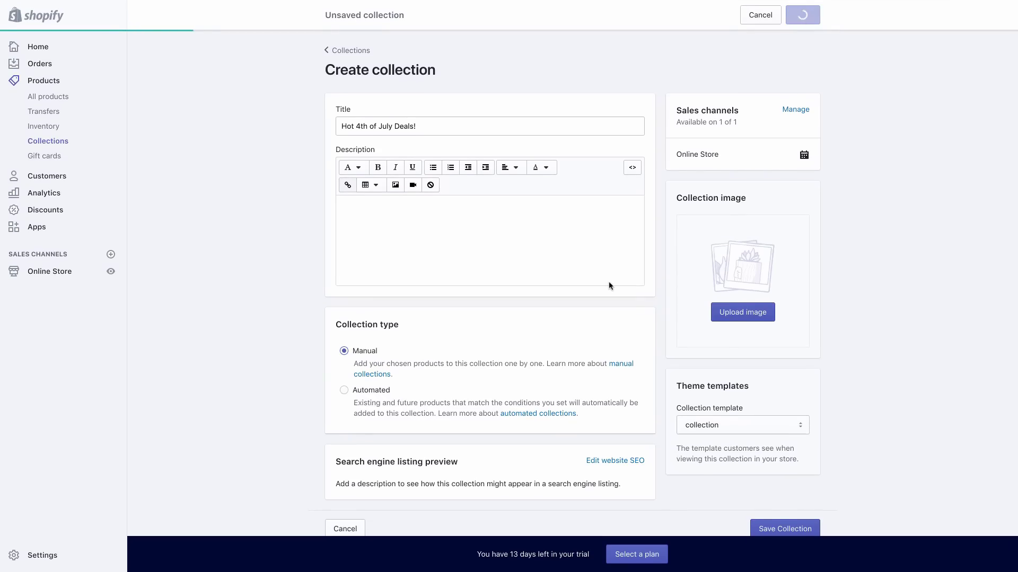
Add High American Flag, Low-Cut American Flag and Stars and Stripes Socks to it
scroll(663, 244, down, 2)
scroll(660, 245, down, 2)
click(450, 271)
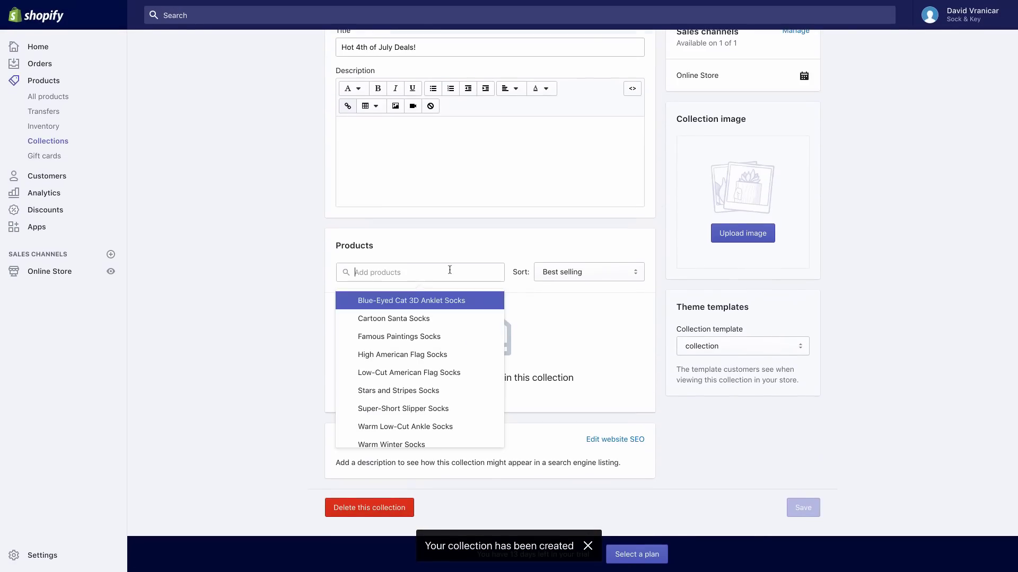
scroll(480, 329, down, 1)
click(465, 345)
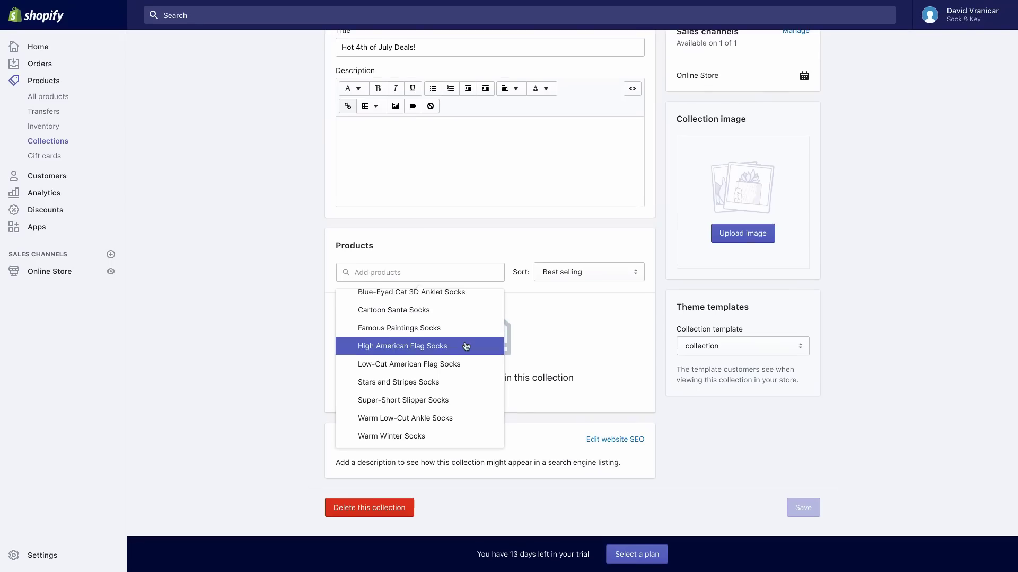
click(465, 364)
click(463, 382)
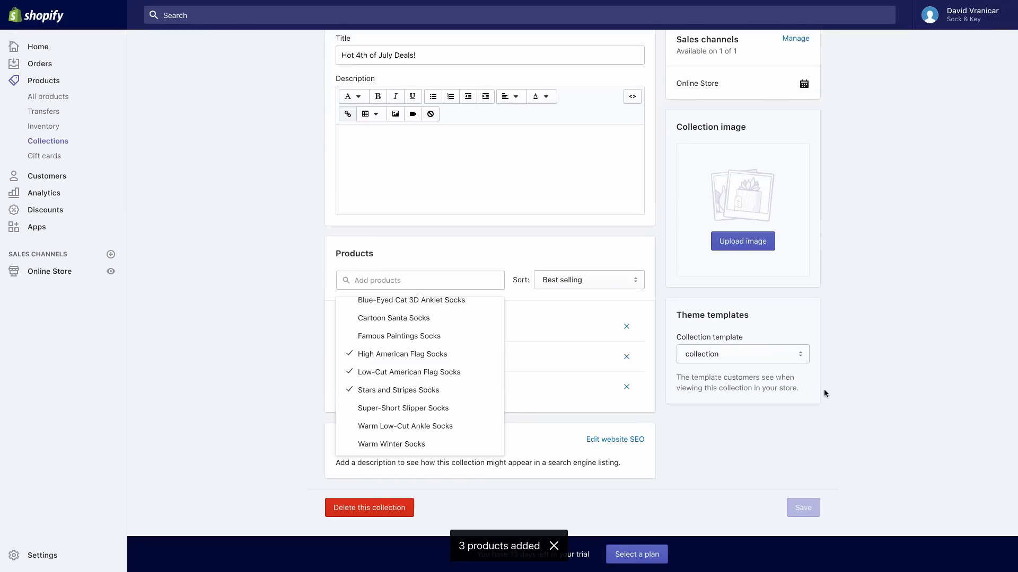
click(810, 440)
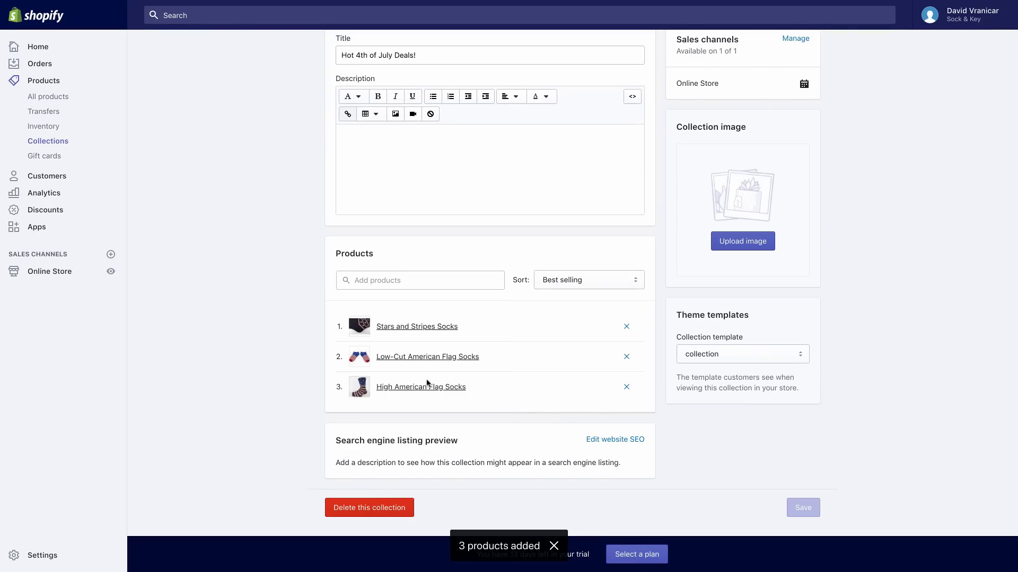
Sort the collection's products by Product title A–Z
click(606, 280)
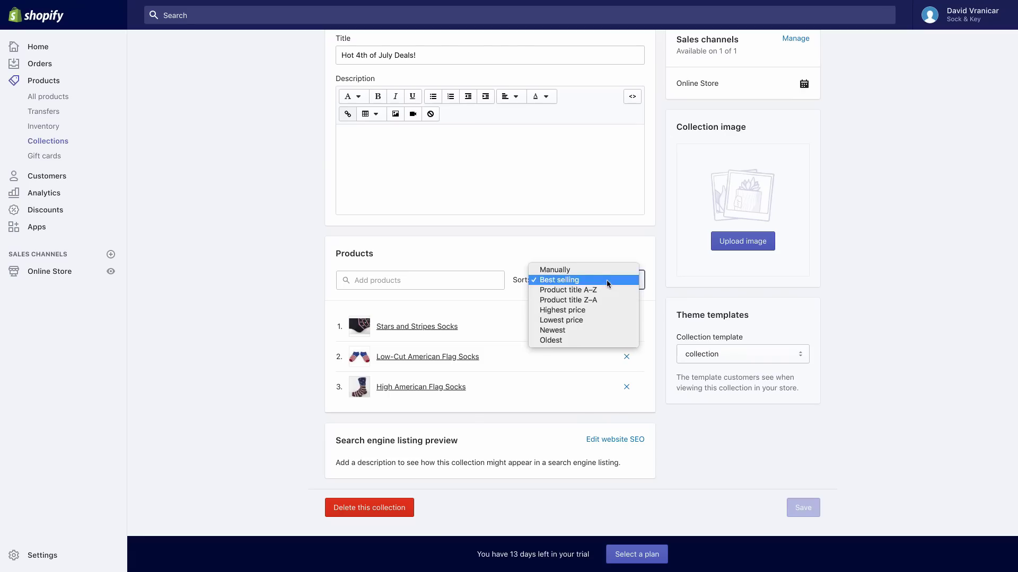
click(607, 289)
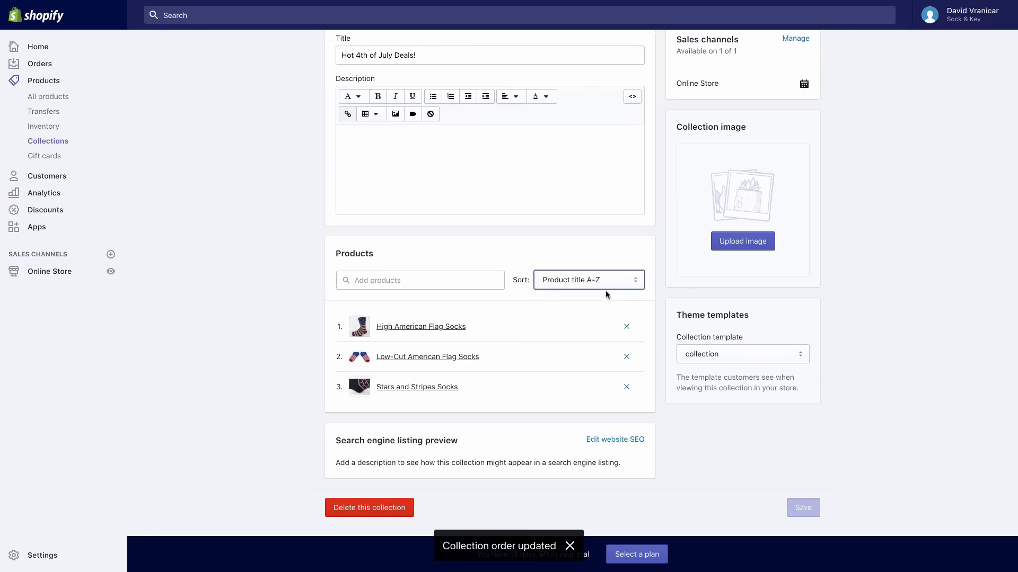
scroll(847, 396, up, 3)
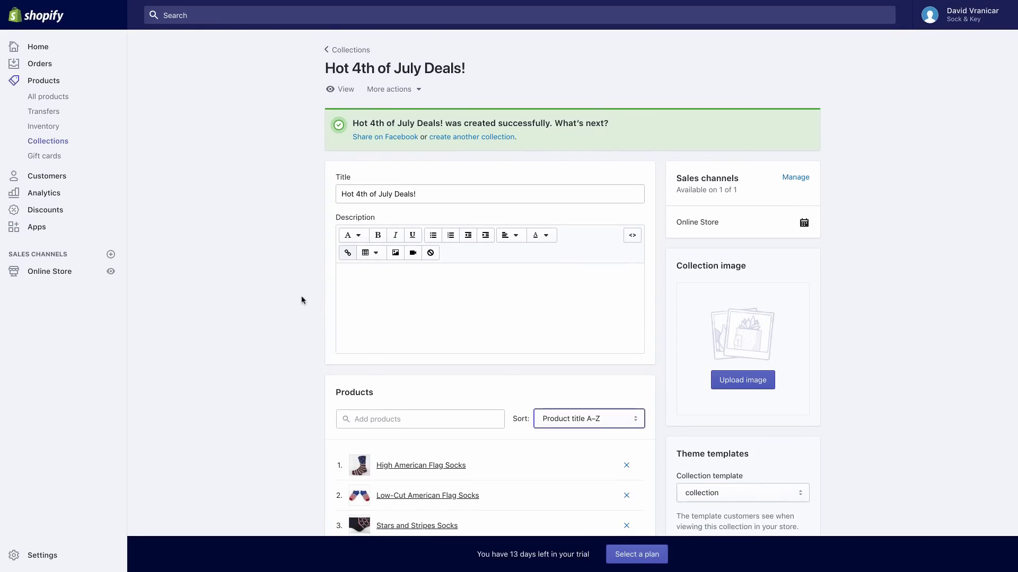
click(47, 276)
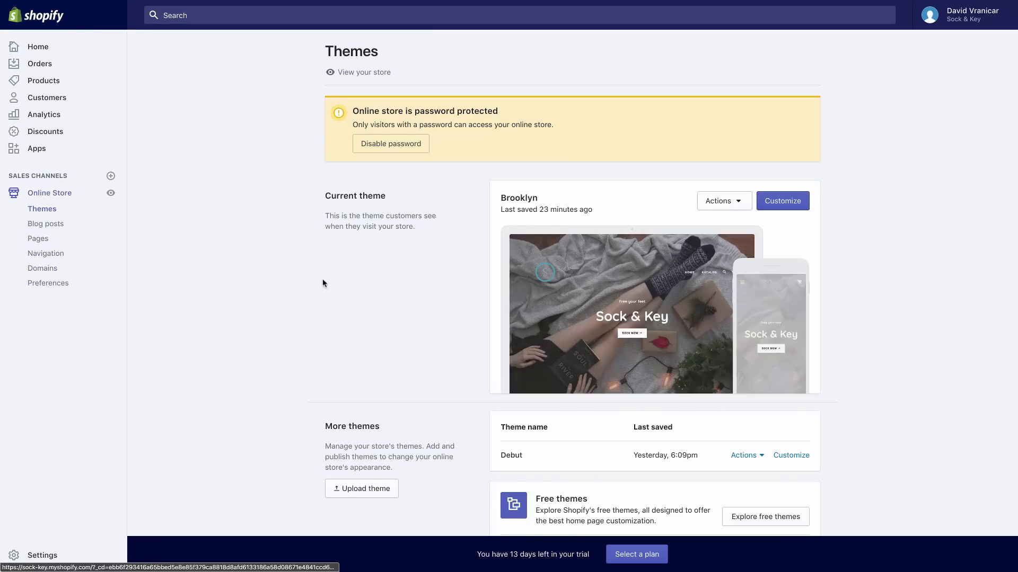
Set the third Some of our faves block to the Hot 4th of July Deals! collection
click(788, 202)
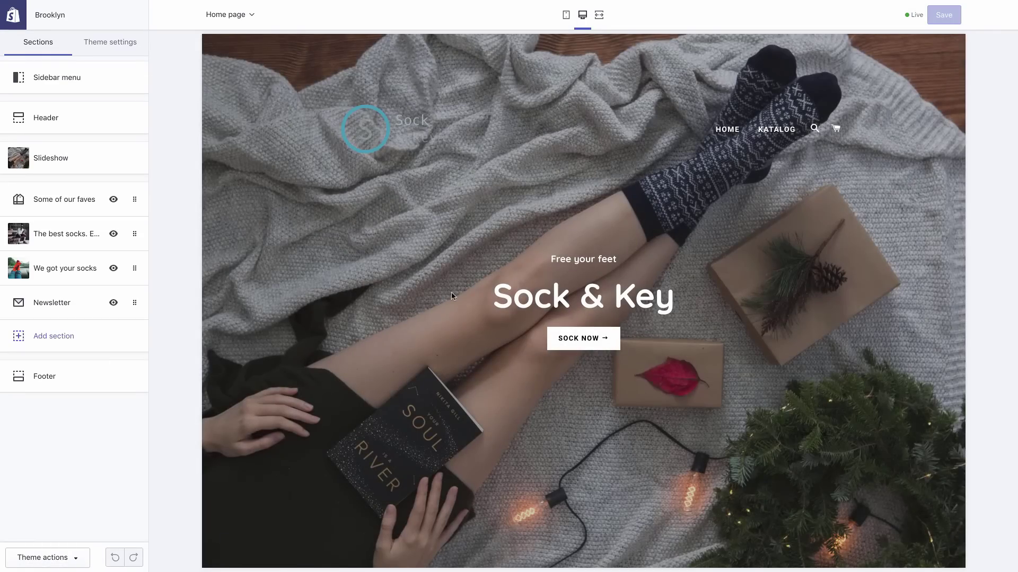
scroll(450, 291, down, 8)
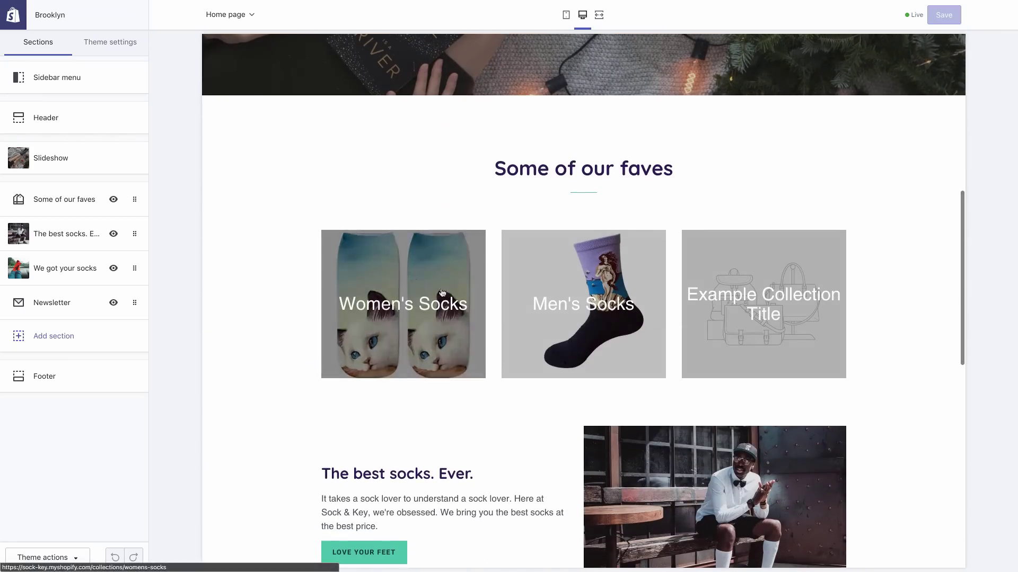
click(54, 204)
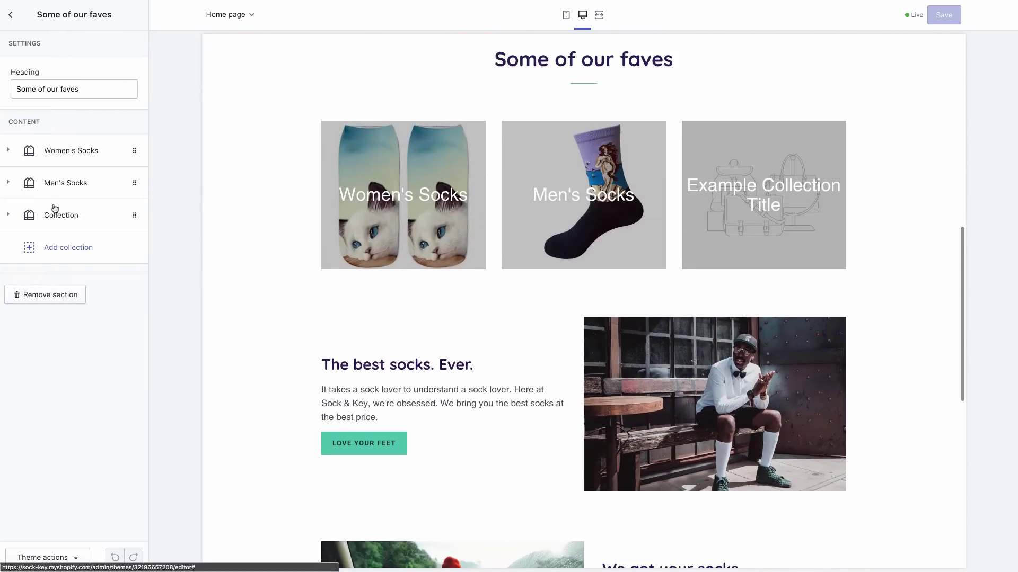
click(67, 221)
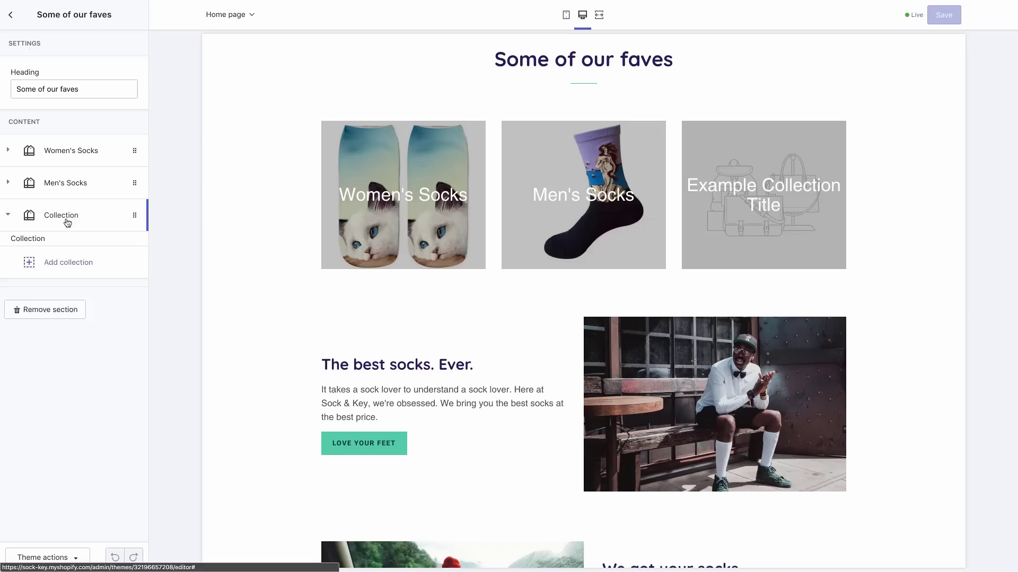
click(68, 288)
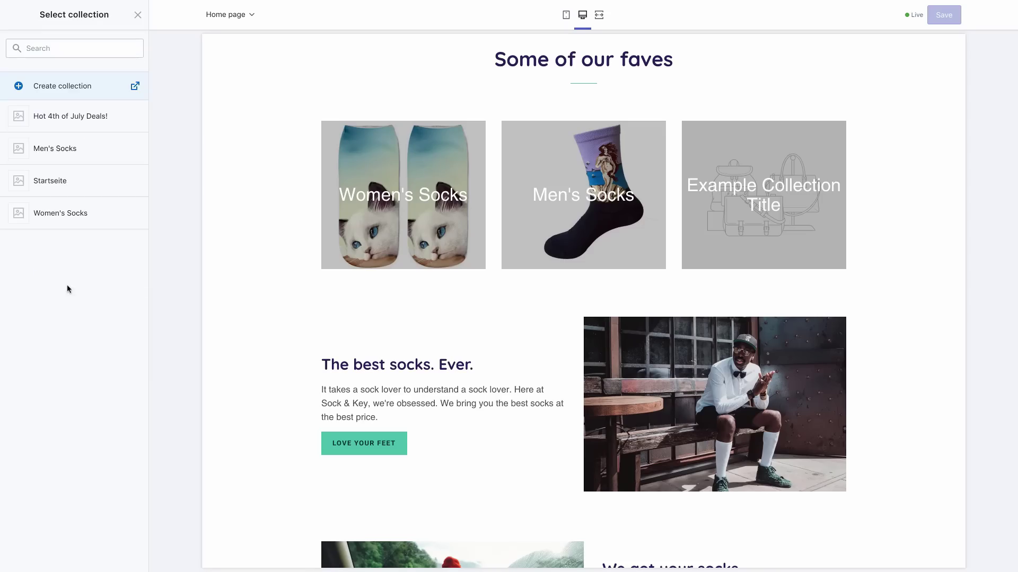
click(83, 126)
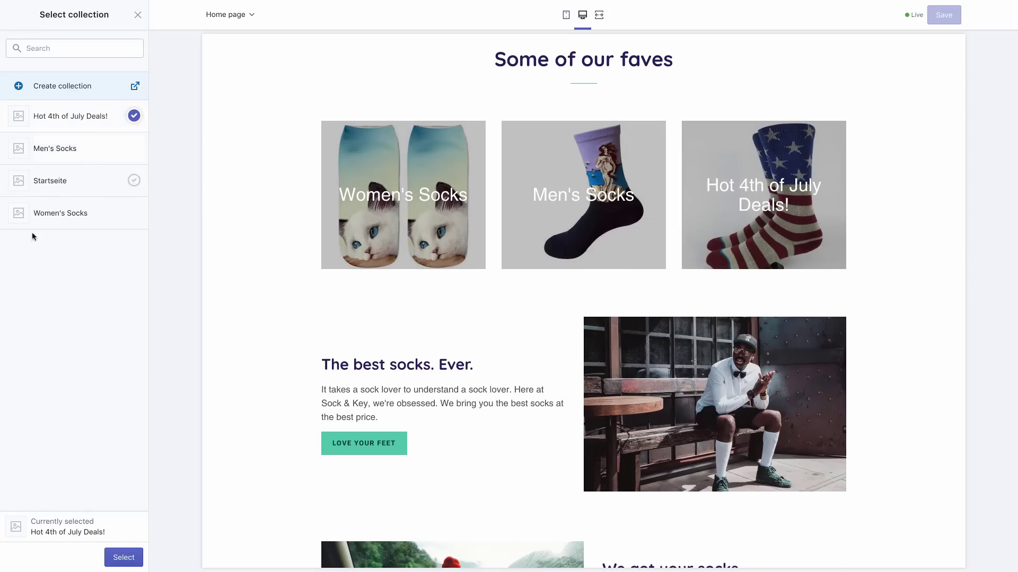
scroll(209, 278, up, 1)
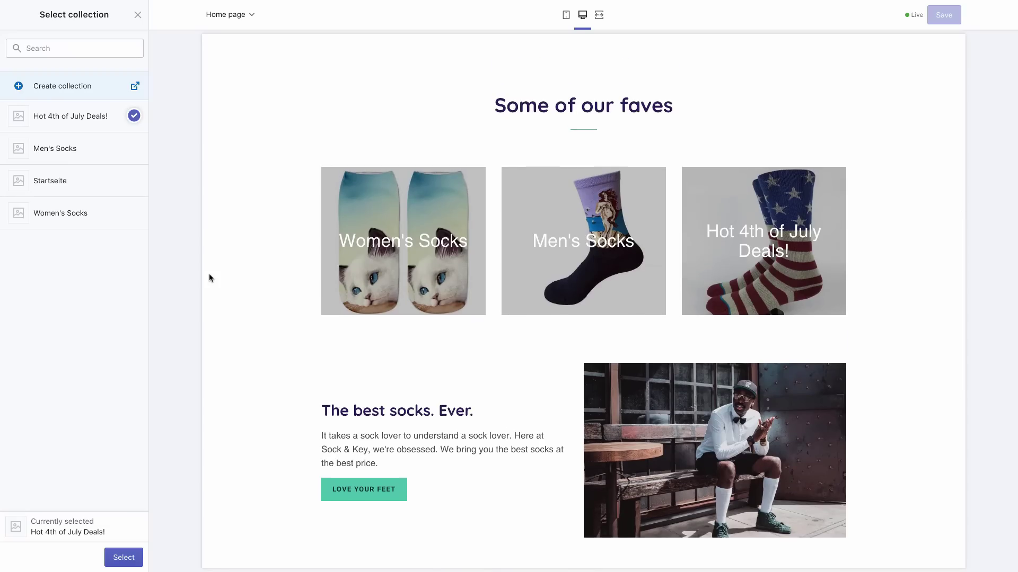
click(126, 556)
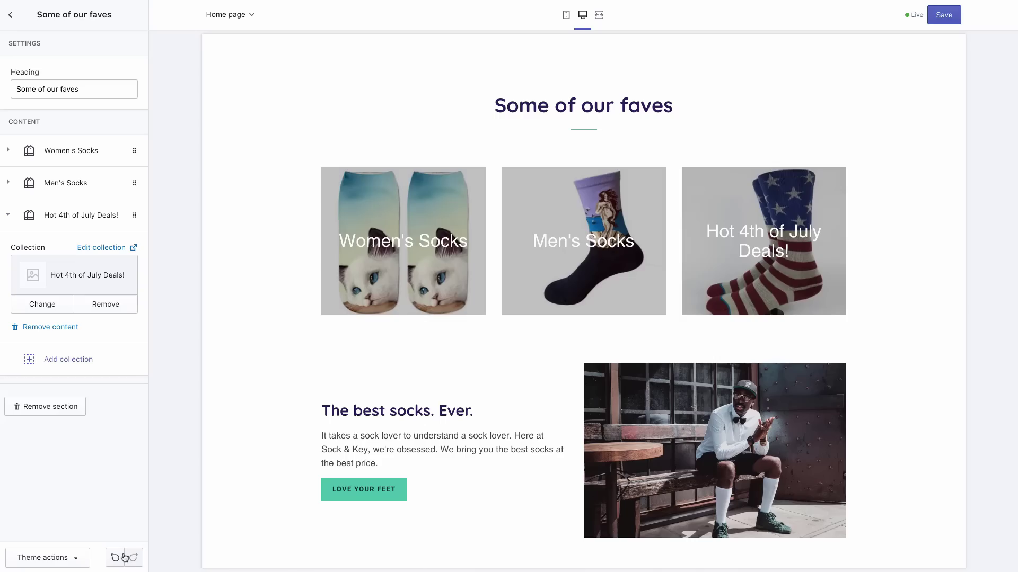
Scroll the home page preview to check the collection tiles
scroll(399, 351, up, 9)
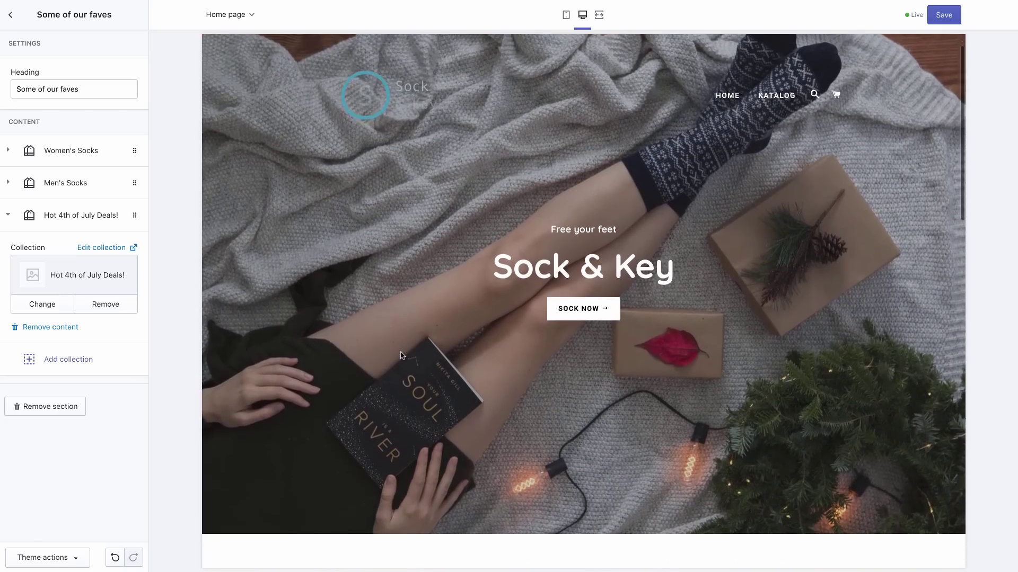
scroll(400, 355, down, 6)
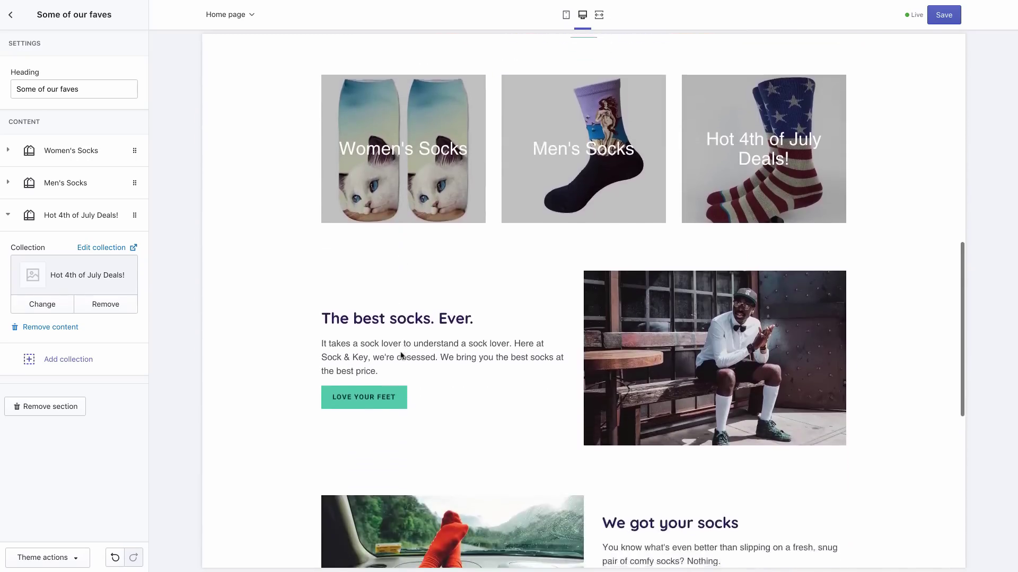
scroll(401, 356, down, 5)
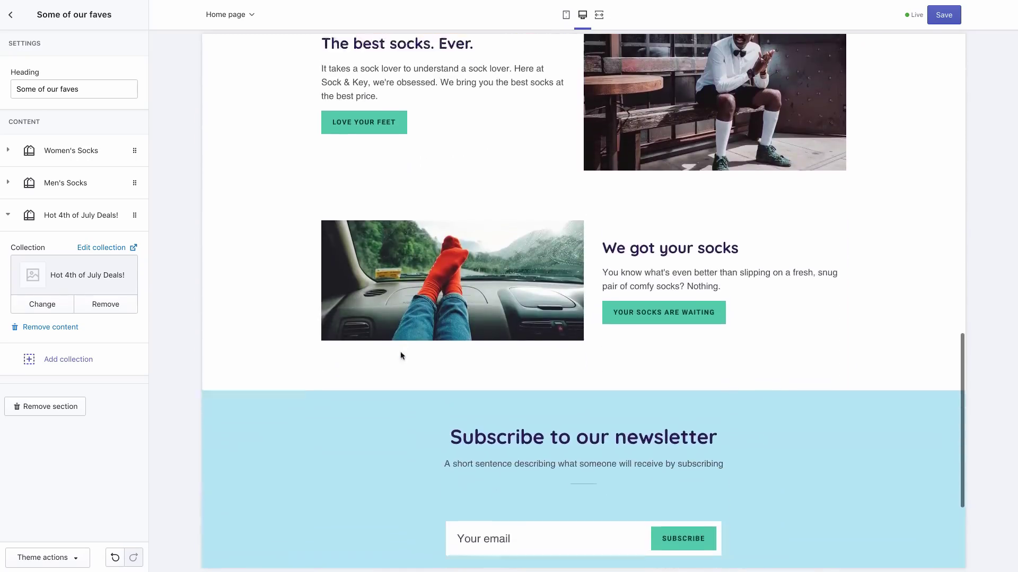
scroll(401, 355, down, 1)
scroll(400, 355, up, 11)
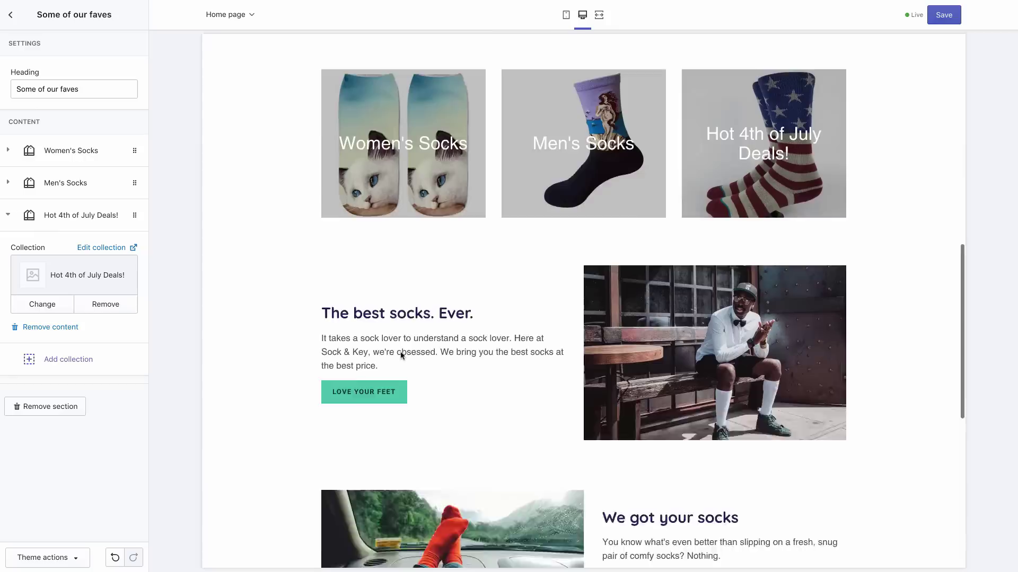
scroll(400, 352, up, 6)
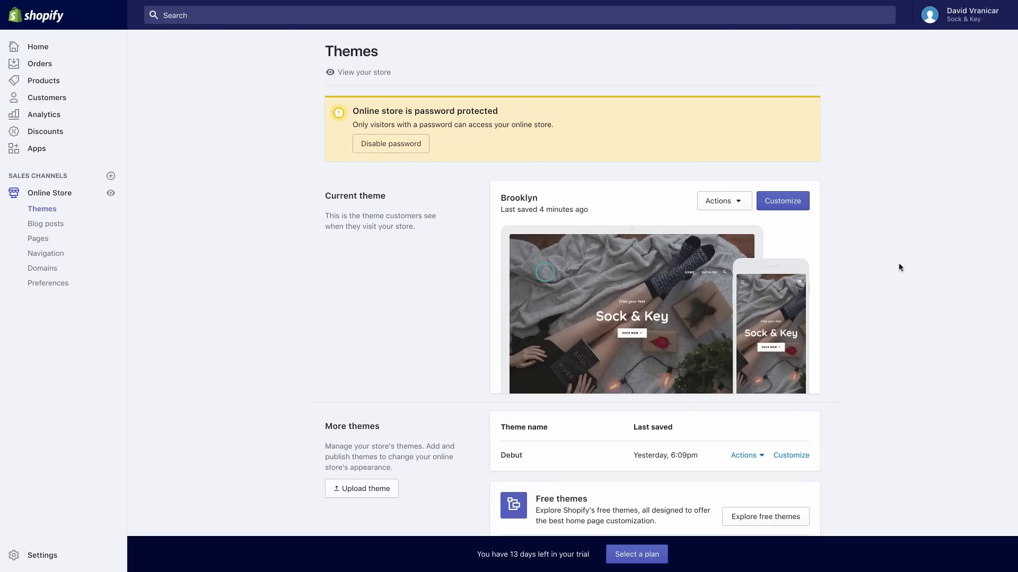
Go to Pages in the Online Store sidebar
click(41, 239)
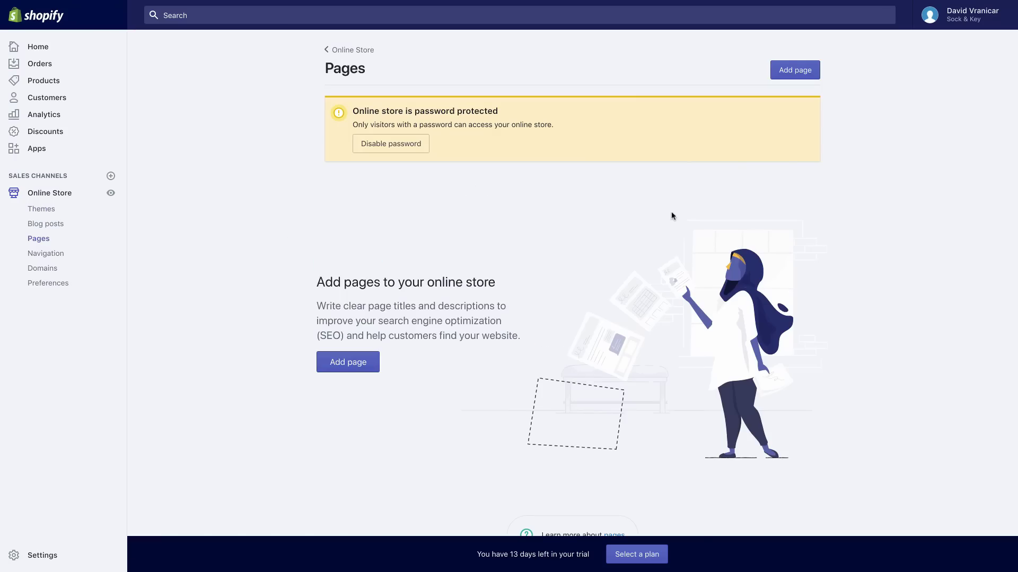
Add a new page titled 'About Us'
scroll(867, 221, down, 2)
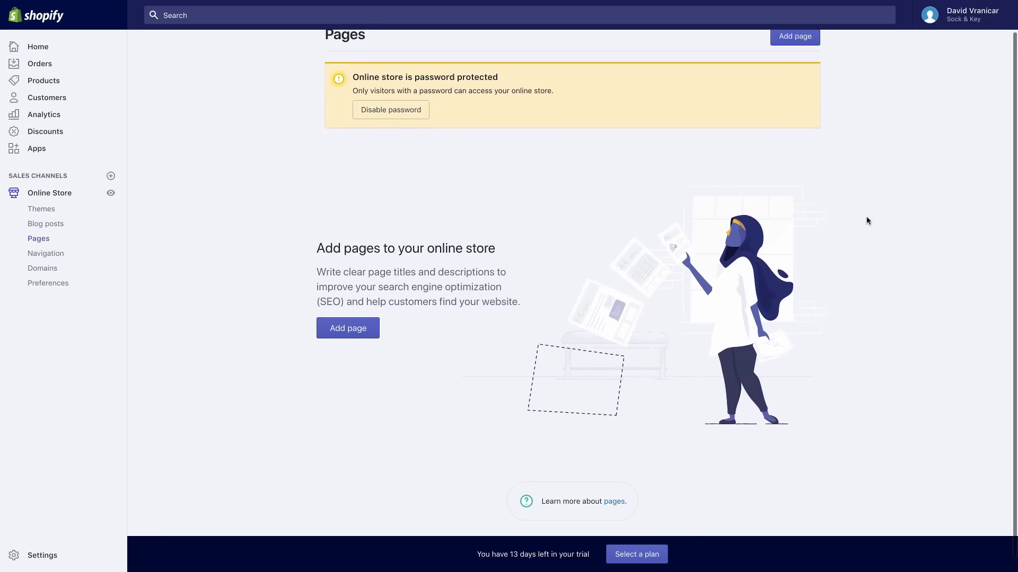
click(365, 320)
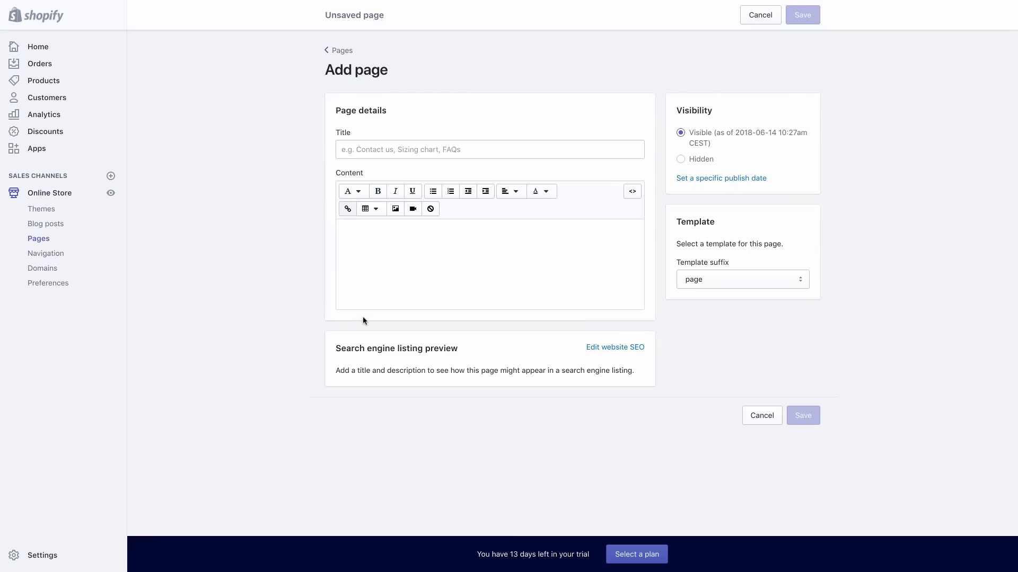
click(451, 150)
text(About Us)
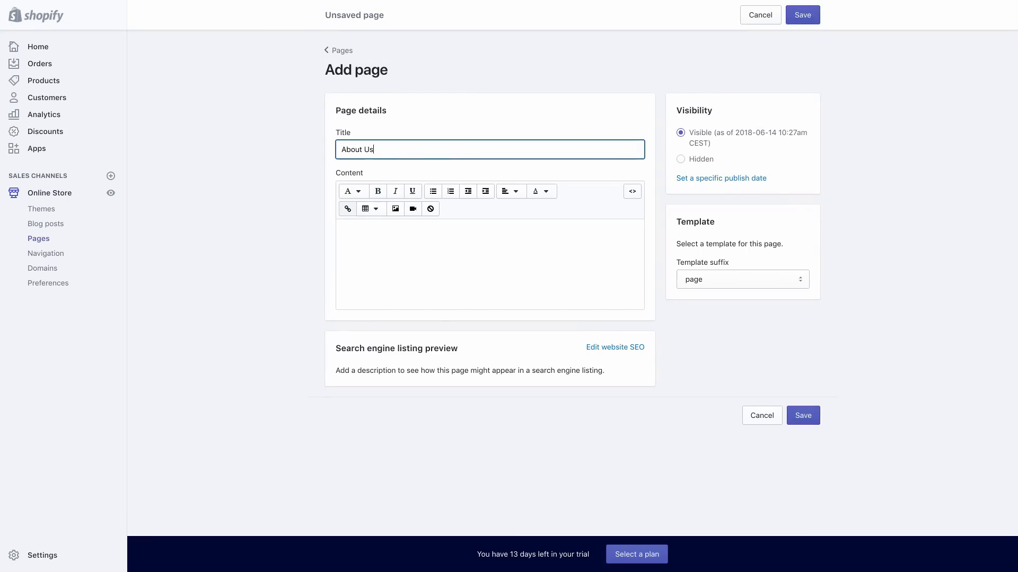
Write 'We've been obsessed with socks for as long as we can remember…' as content and save
click(352, 192)
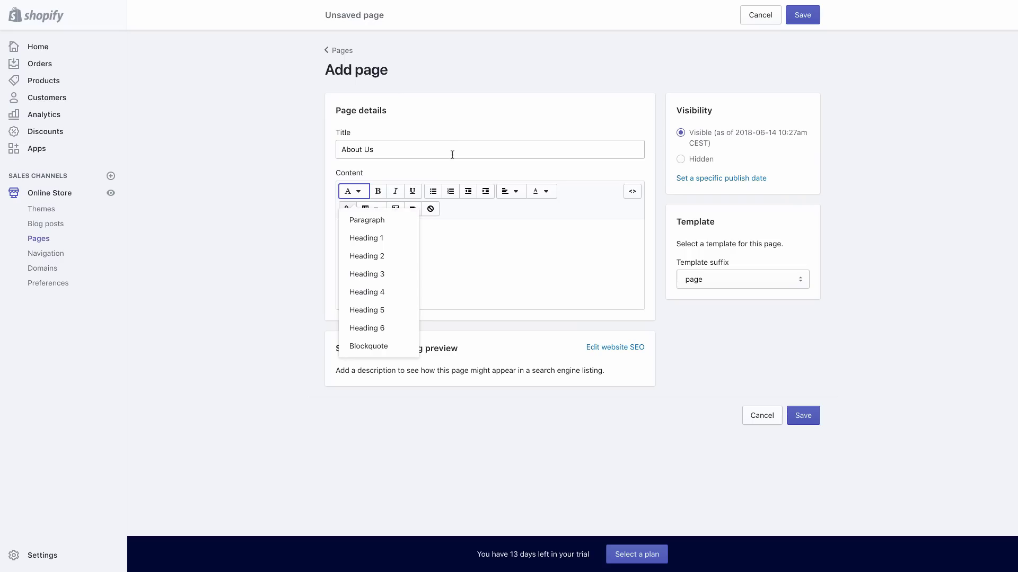
click(477, 260)
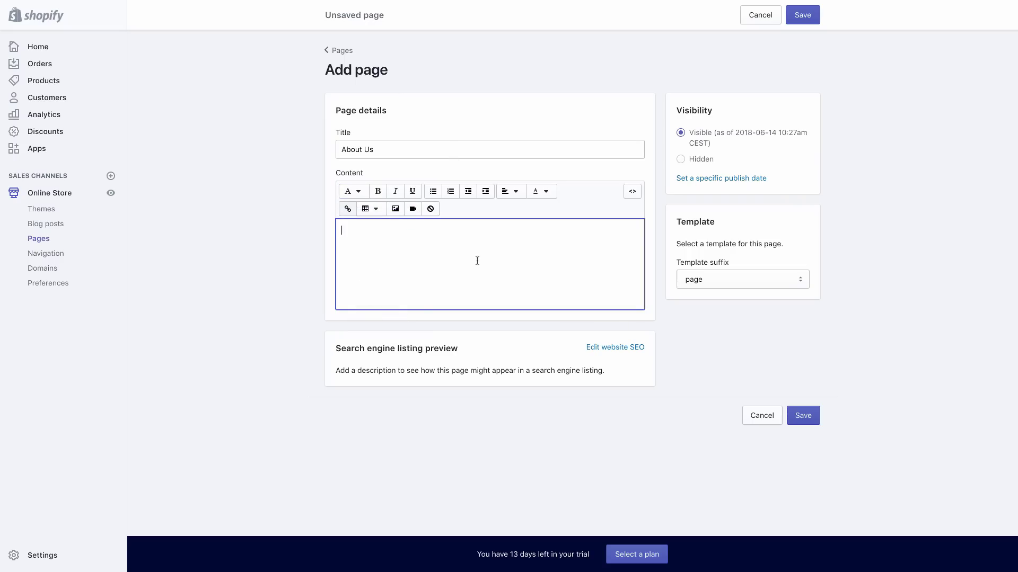
text(I've bee)
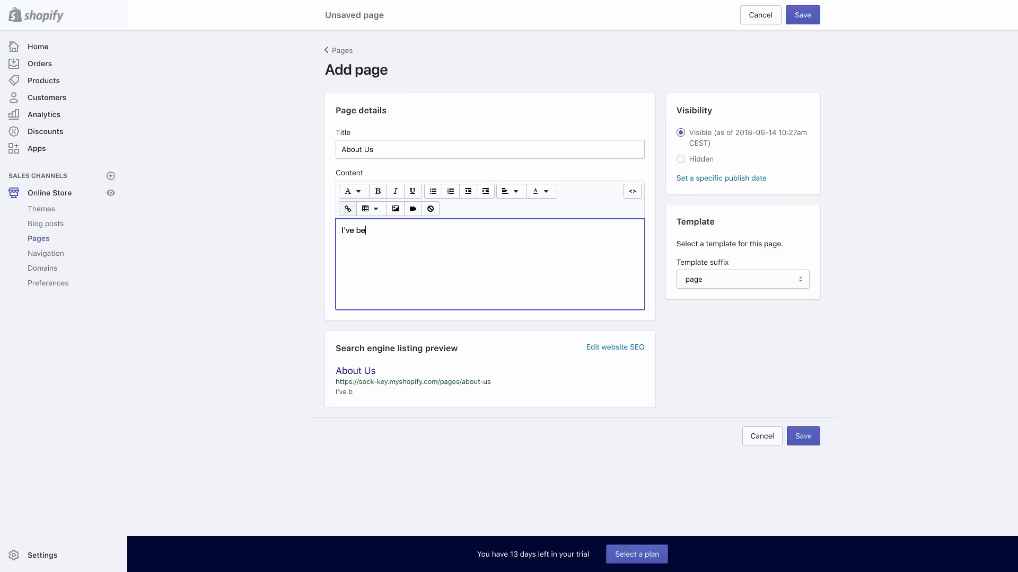
key(BackSpace)
key(BackSpace)
key(BackSpace)
key(BackSpace)
key(BackSpace)
key(BackSpace)
key(BackSpace)
key(BackSpace)
text(We've been obsess)
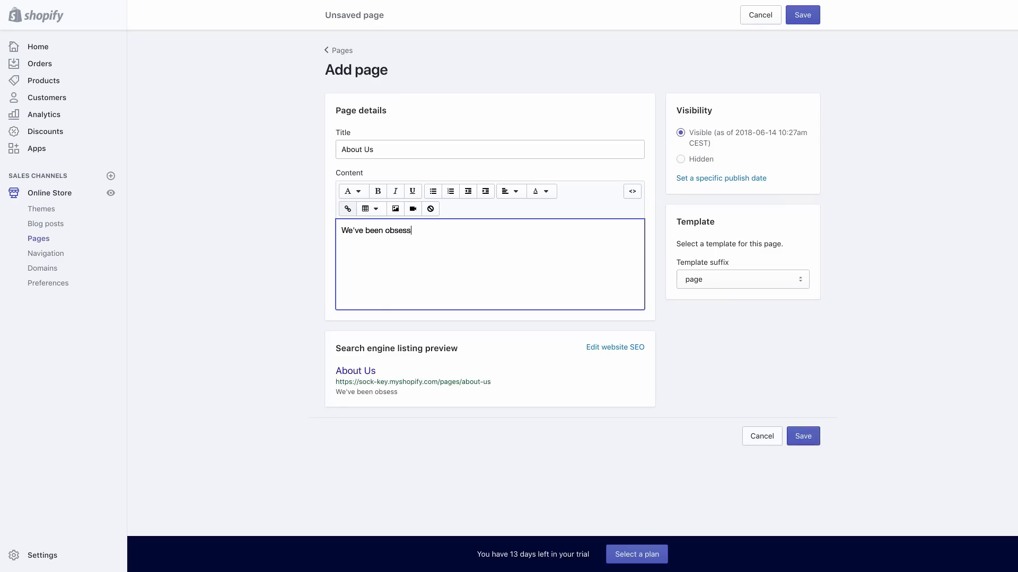
text(ed with sock s)
key(BackSpace)
key(BackSpace)
text(s for as long as we )
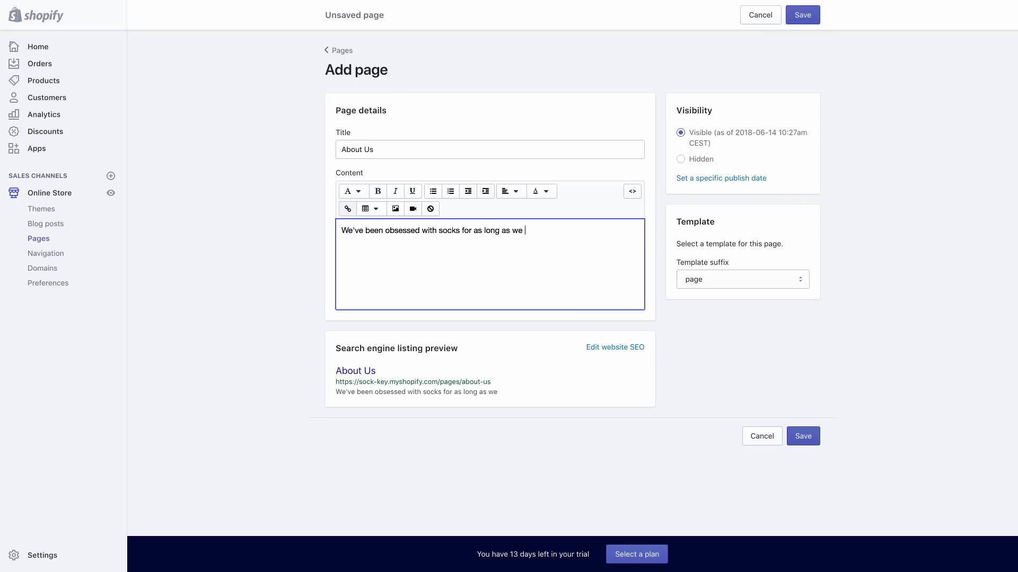
text(can remember. Perhaps it started)
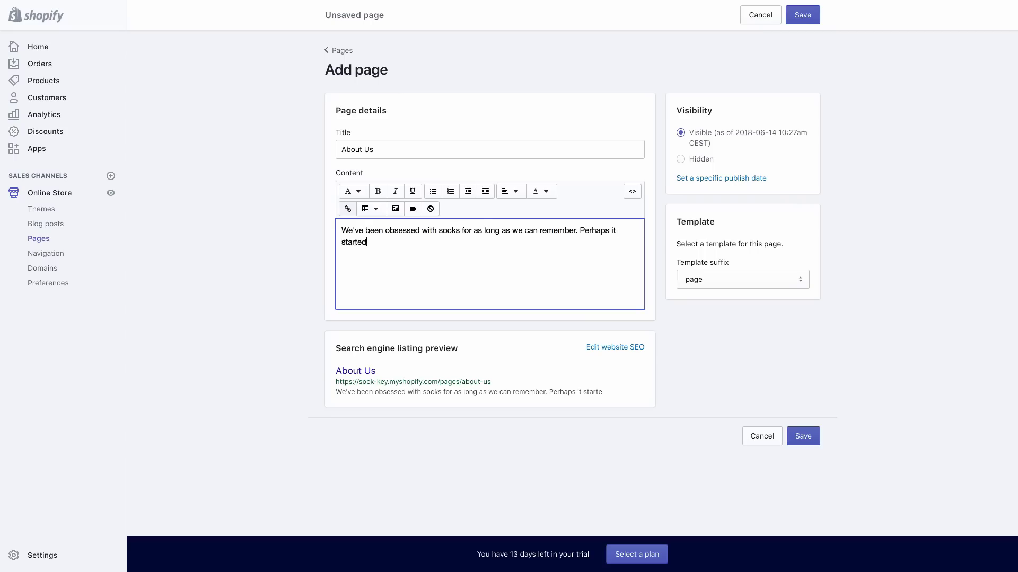
text( when I le)
key(BackSpace)
text(we learned to do )
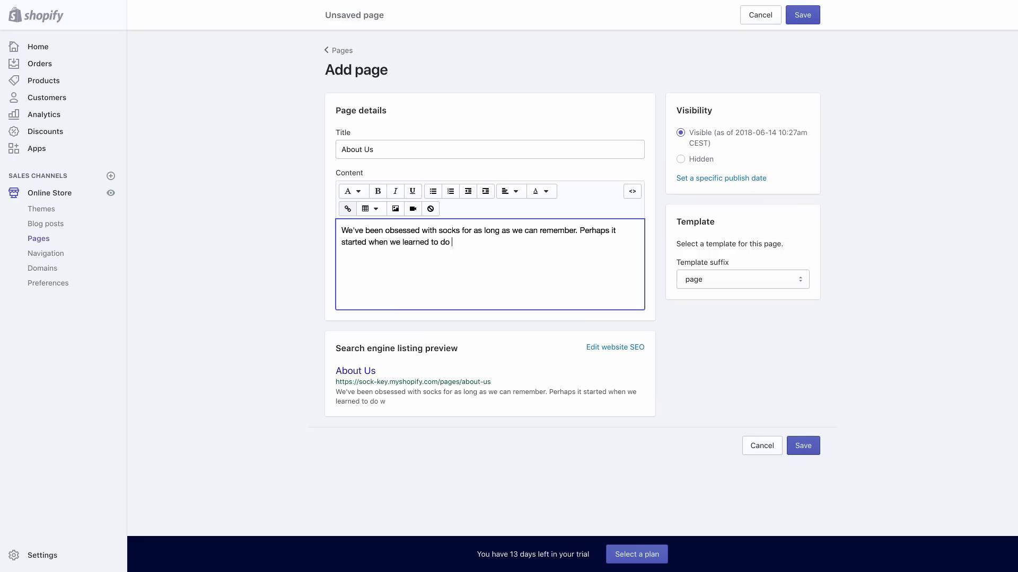
text(laundry...)
click(804, 15)
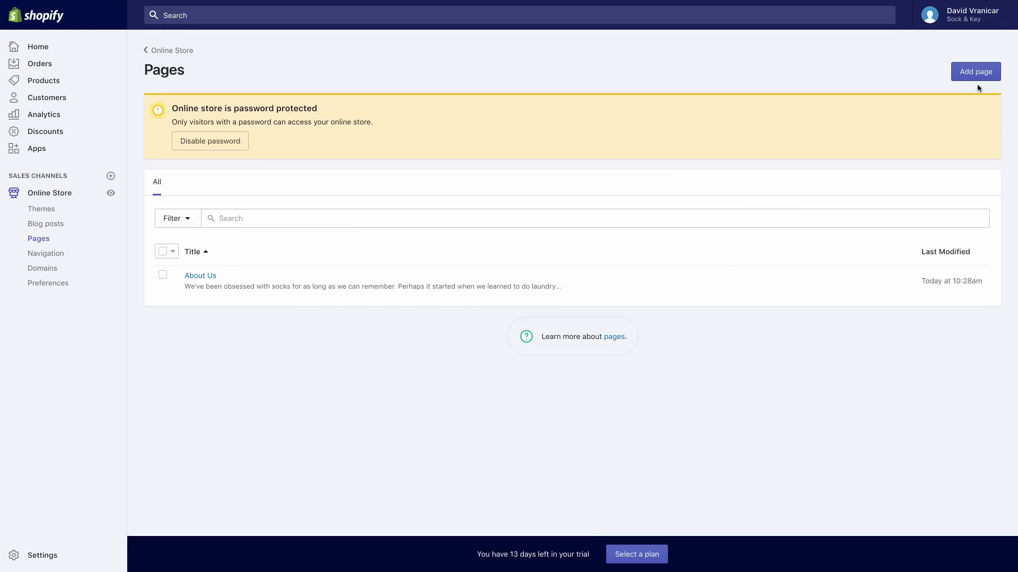
Add a new page titled 'Shipping details'
click(975, 78)
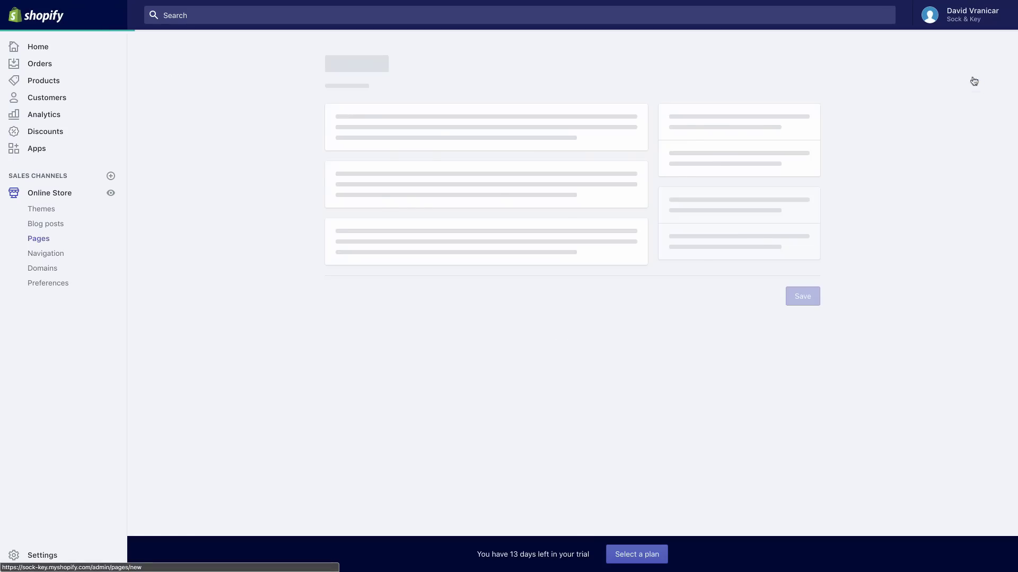
click(548, 149)
text(Ship)
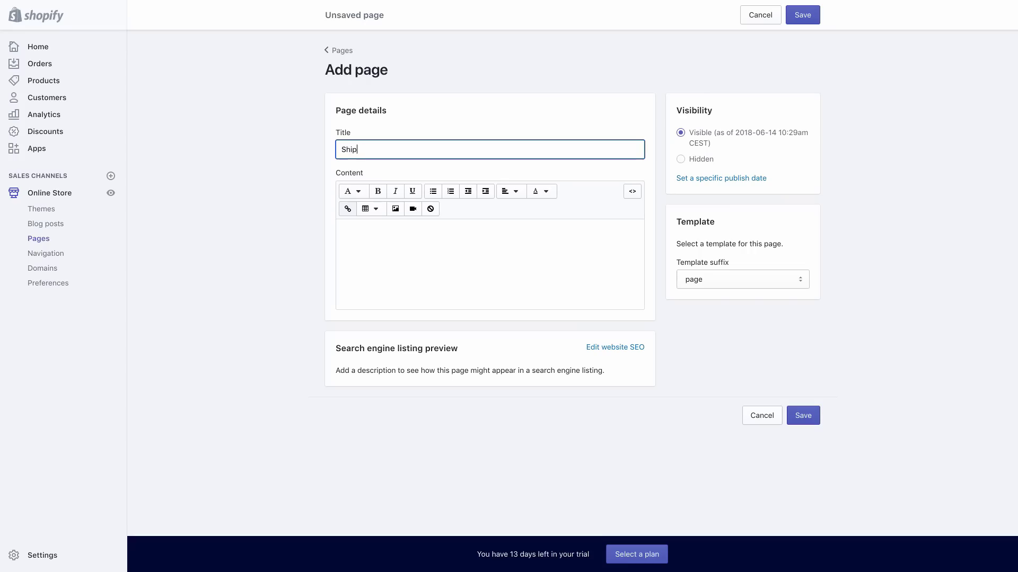
text(ping details)
Write the tracking-number email explanation as content, save, and return to Pages
click(541, 231)
text(AFter )
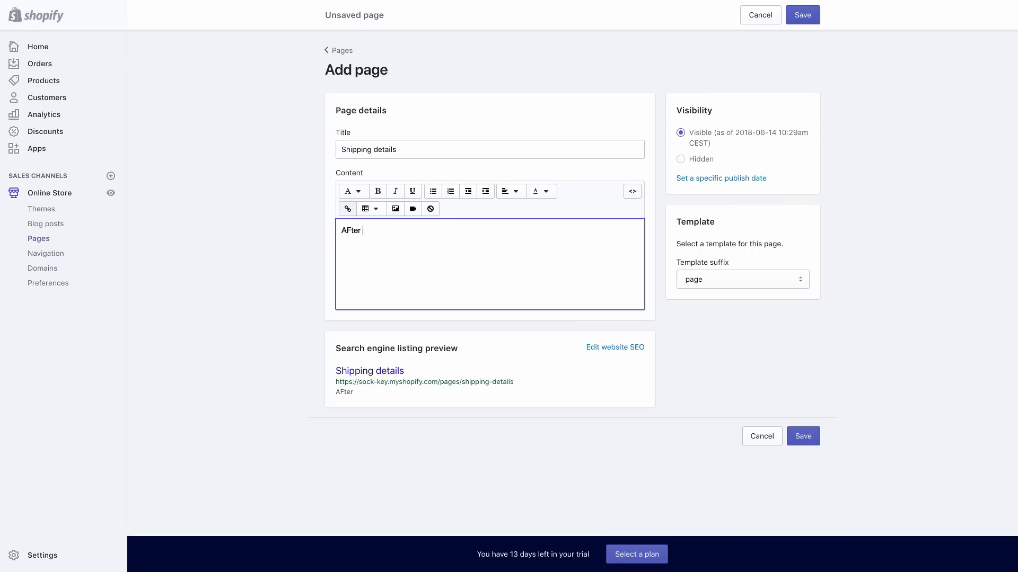
text(and)
key(BackSpace)
key(BackSpace)
key(BackSpace)
key(BackSpace)
key(BackSpace)
key(BackSpace)
key(BackSpace)
key(BackSpace)
text(fter you place an ord)
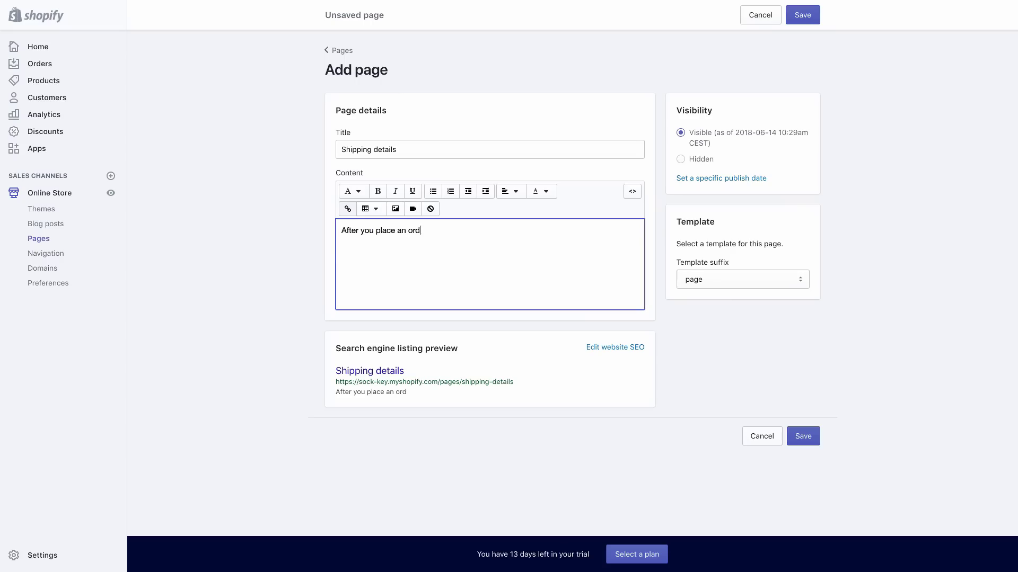
text(er, you will rece)
text(ive an email with )
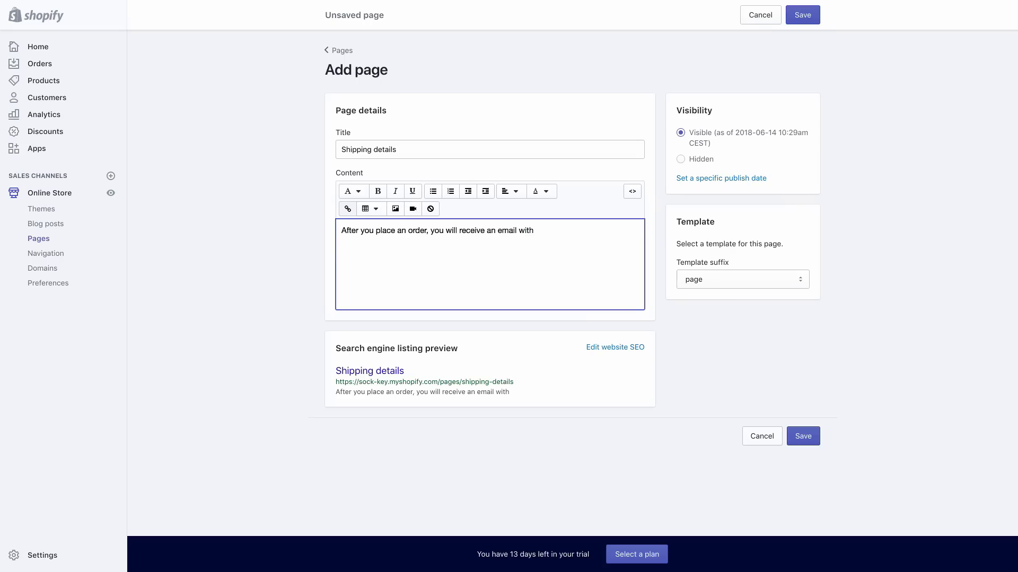
text(a tracking number. This number will enable you to...)
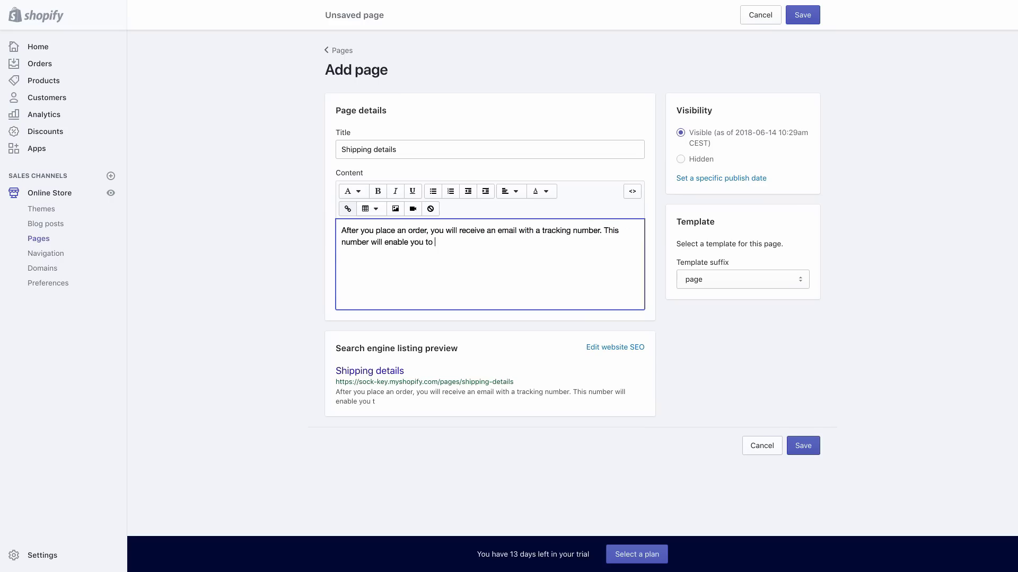
click(851, 74)
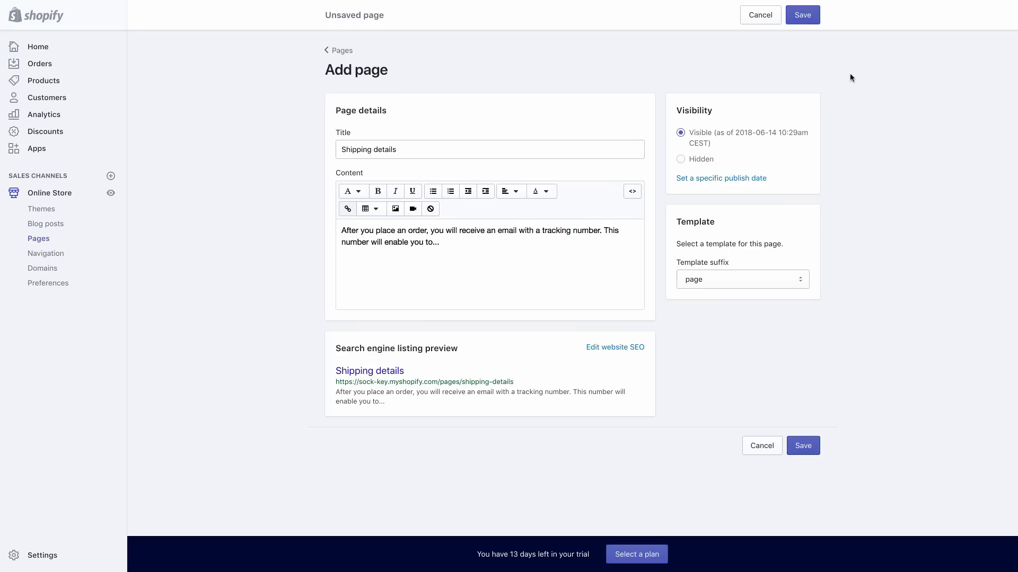
click(805, 16)
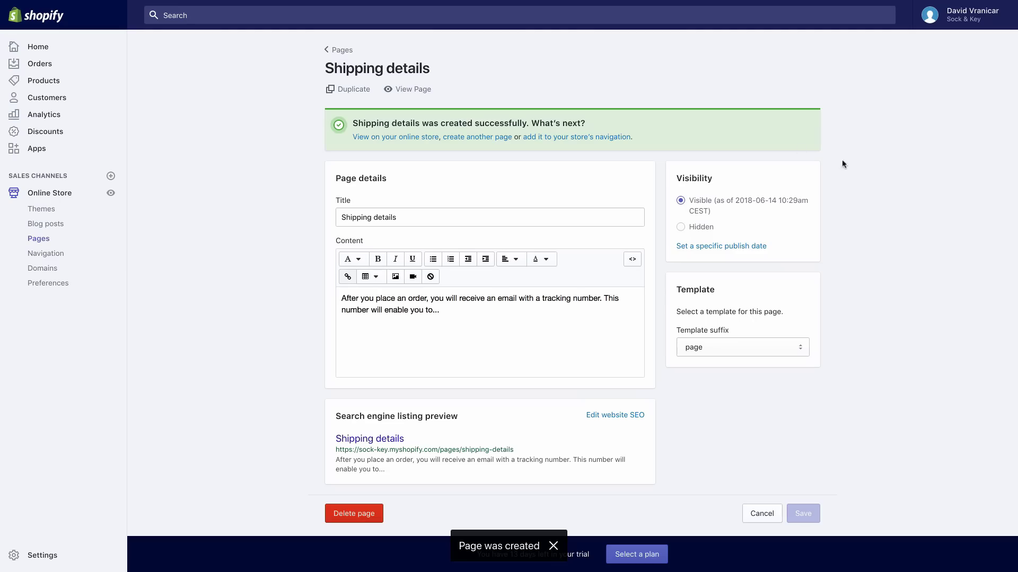
click(342, 51)
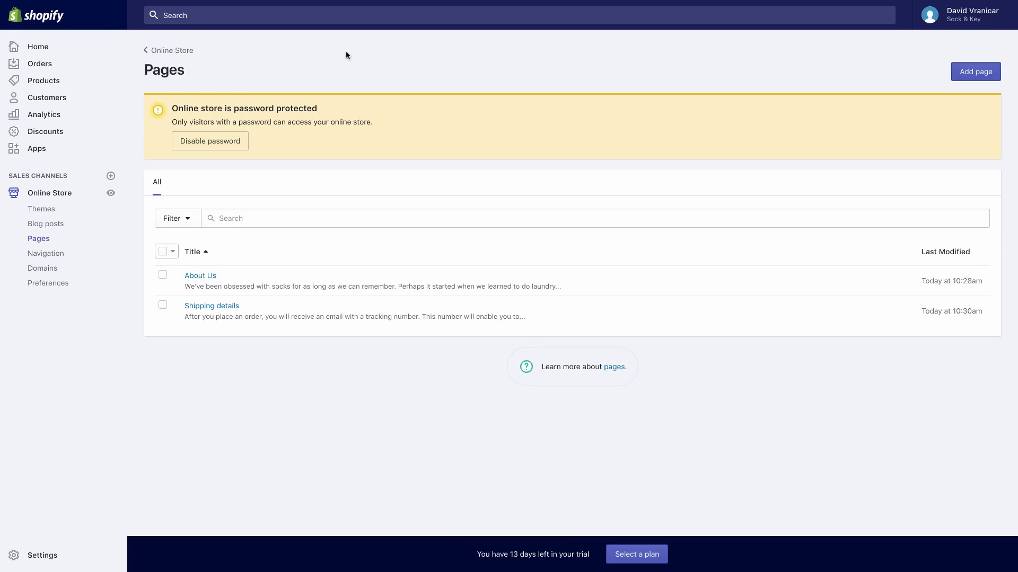
Add a new page titled 'Contact us'
click(973, 77)
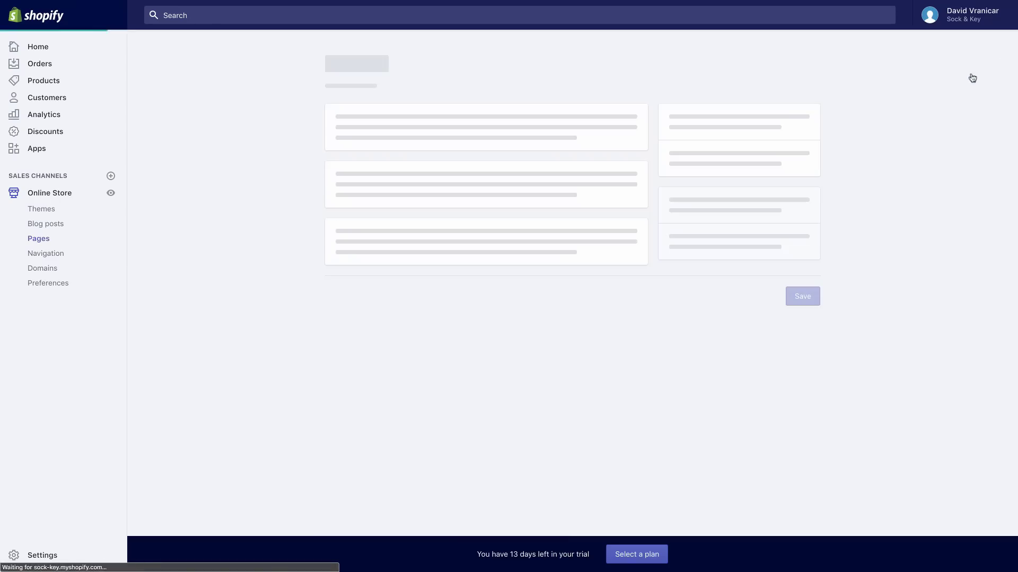
click(497, 152)
text(C)
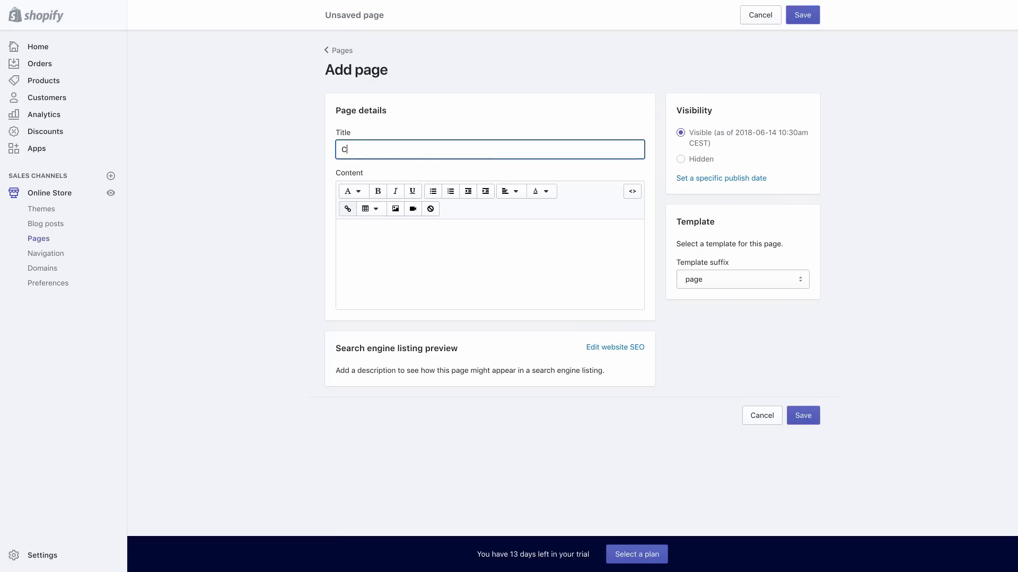
text(ontact us)
Write 'If you have any questions, please reach out to us at' plus the store e-mail, and save
click(534, 227)
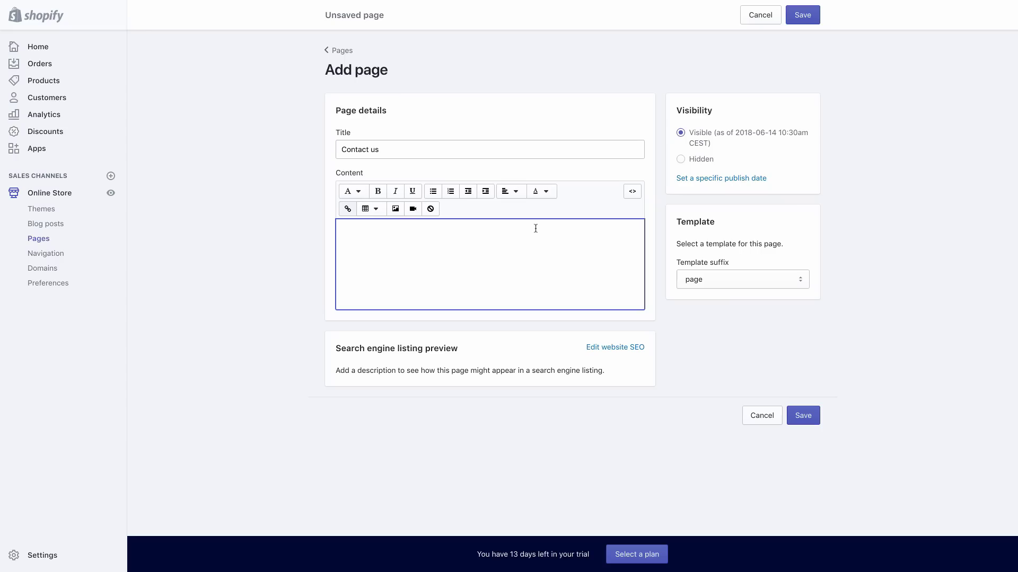
text(If you have any quseti)
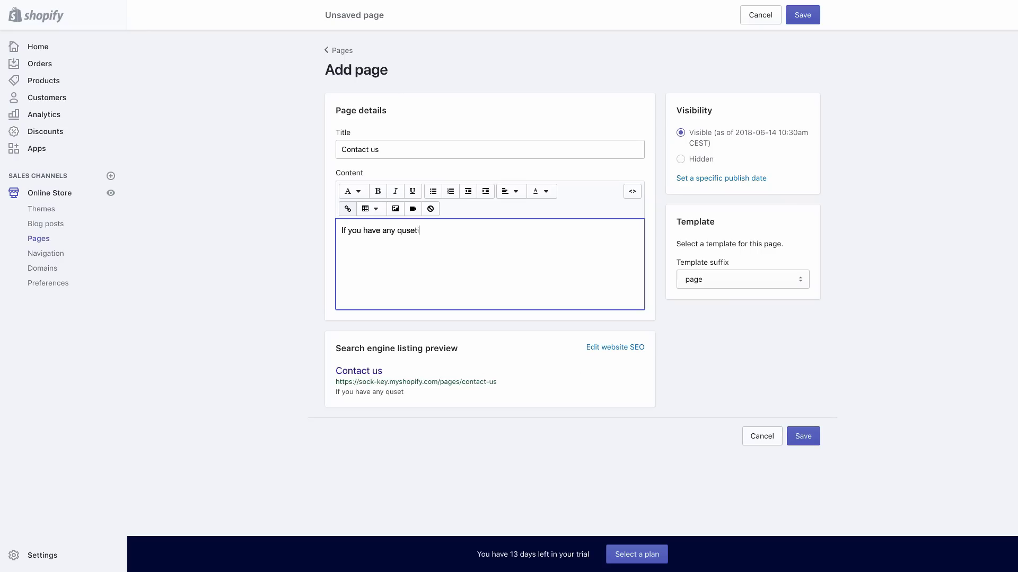
key(BackSpace)
key(BackSpace)
key(BackSpace)
key(BackSpace)
text(estions, please reach out to us at)
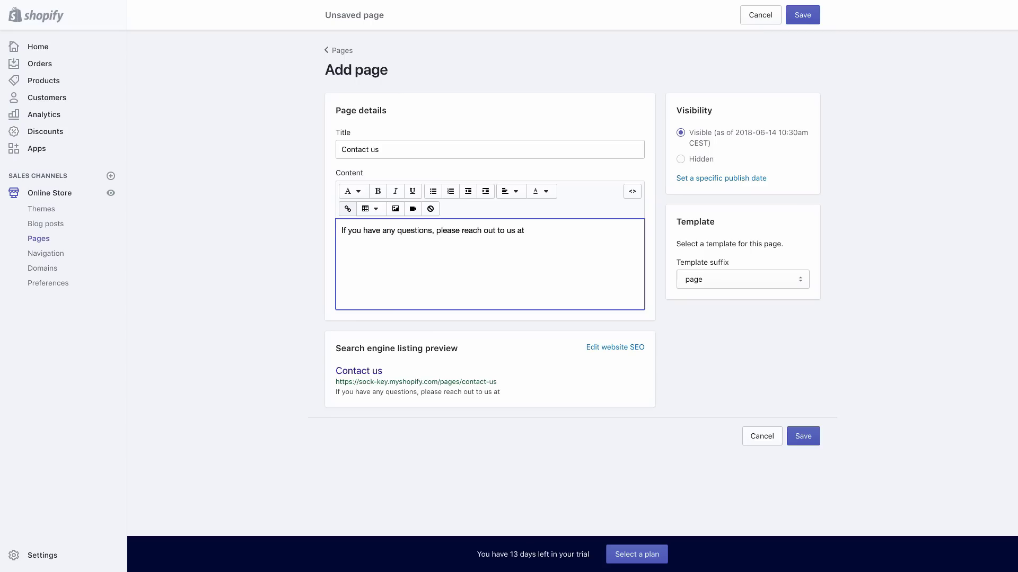
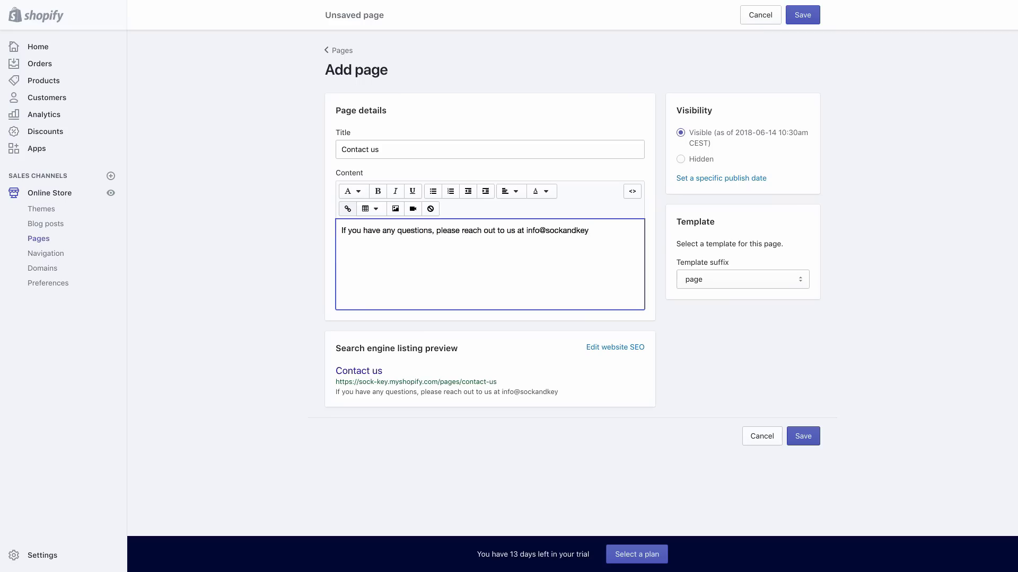
click(808, 441)
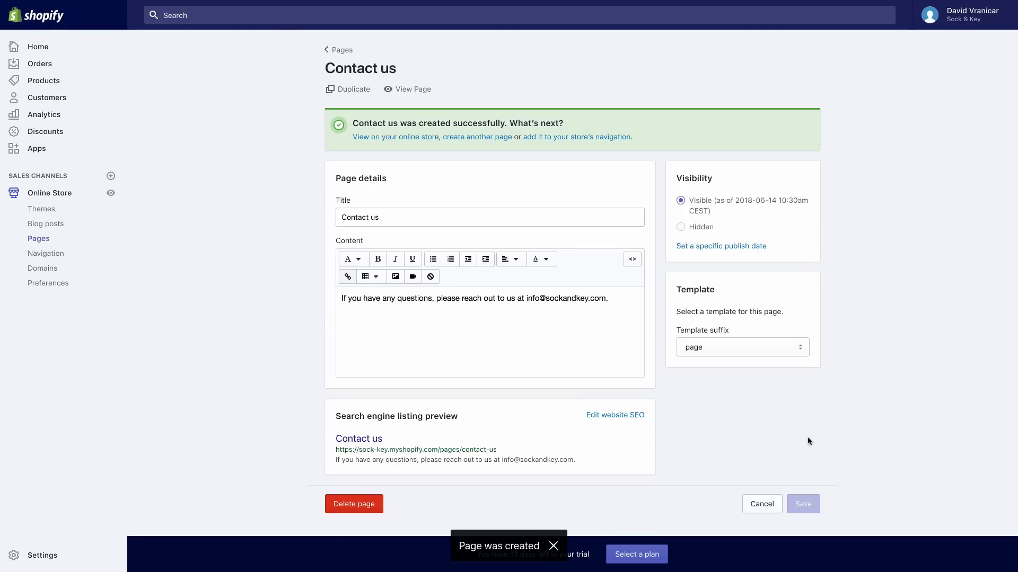
right_click(909, 244)
click(890, 201)
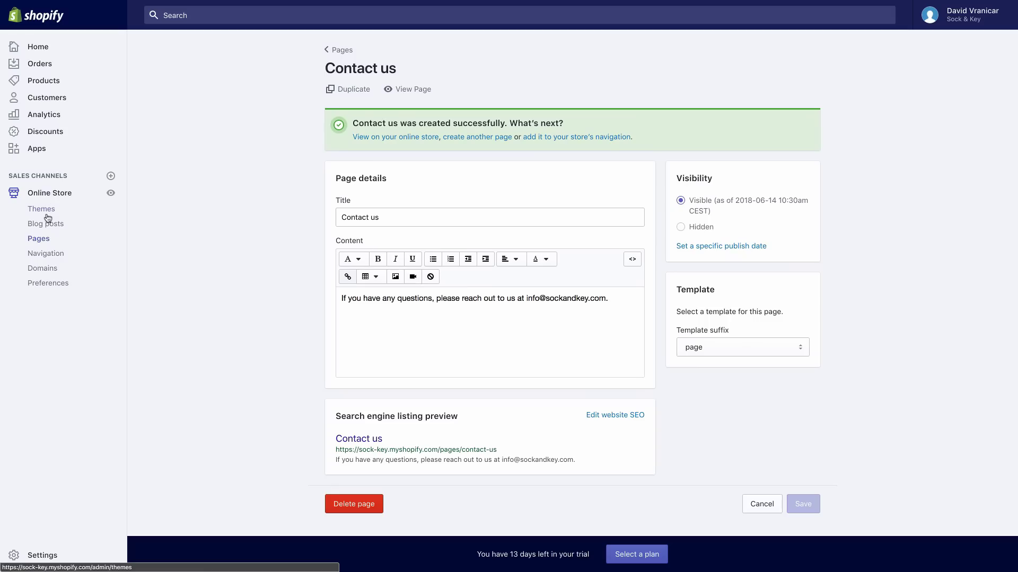
Open the Hauptmenü menu, delete its Katalog item and retitle it 'Main Menu'
click(50, 257)
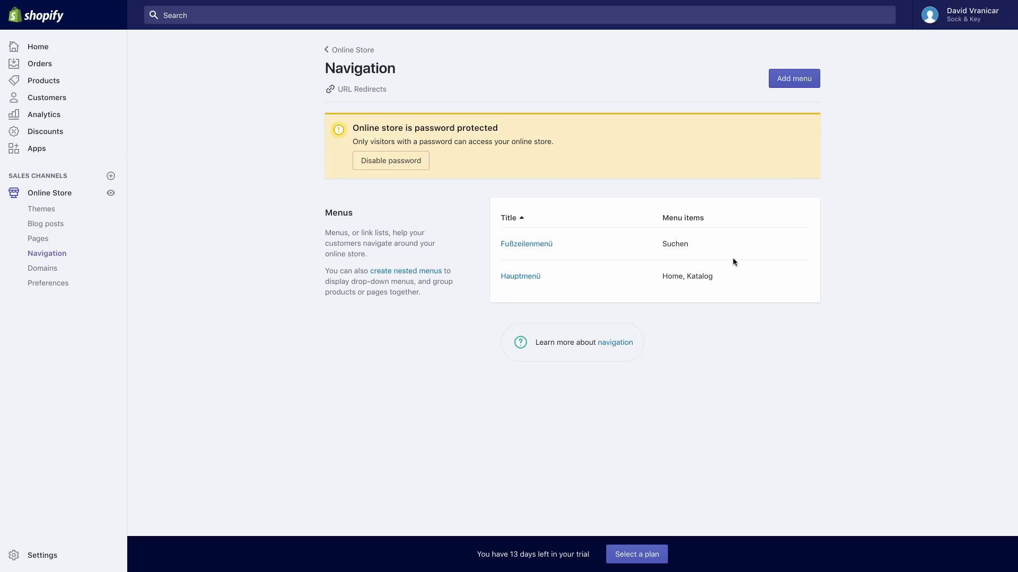
click(519, 281)
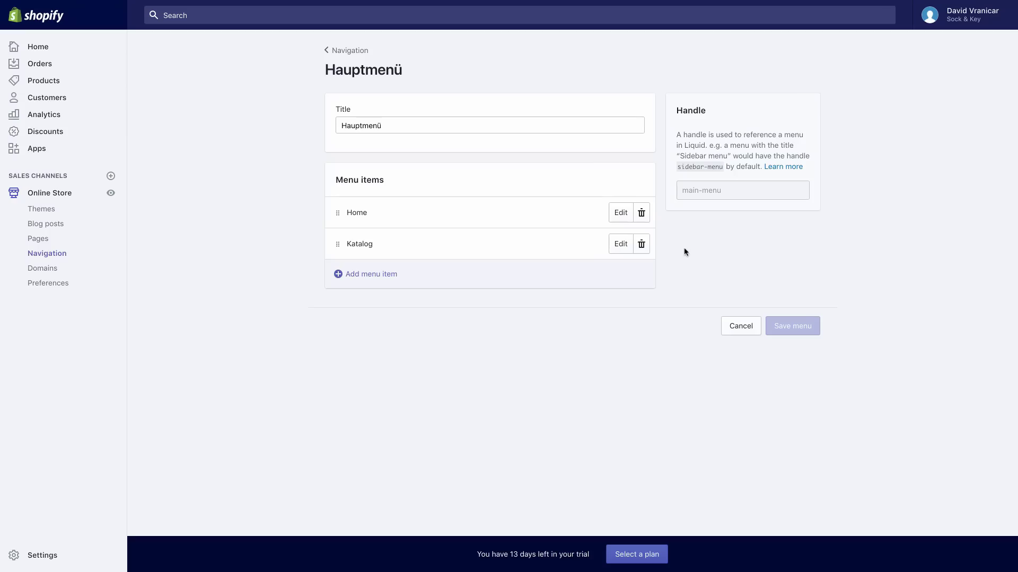
click(642, 246)
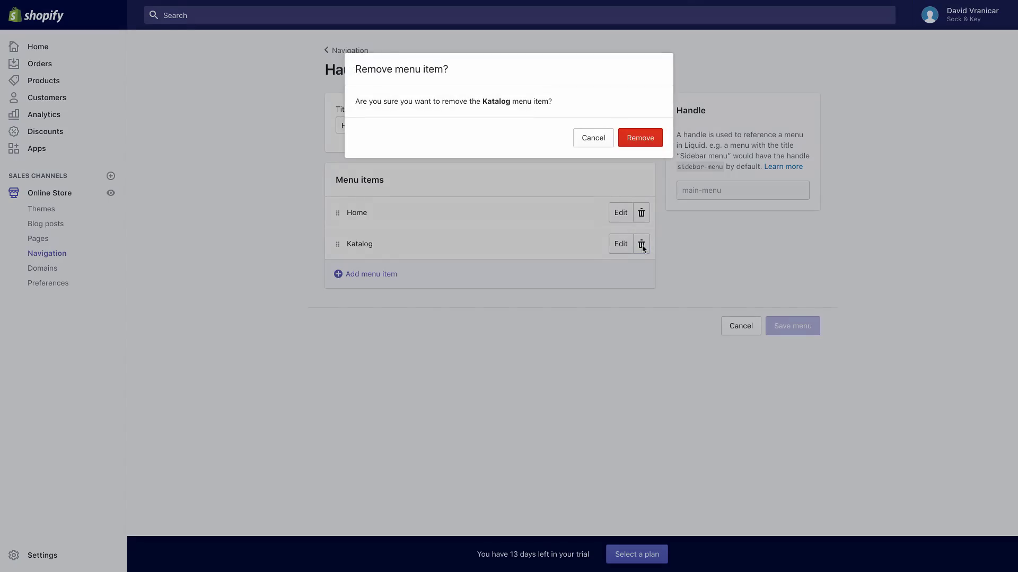
click(646, 144)
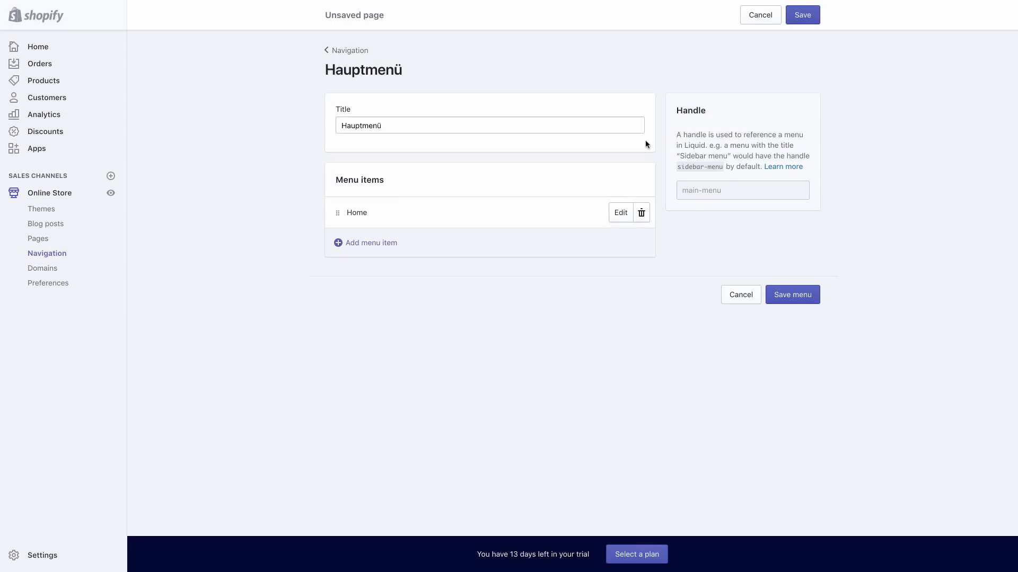
double_click(470, 130)
text(Main Menu)
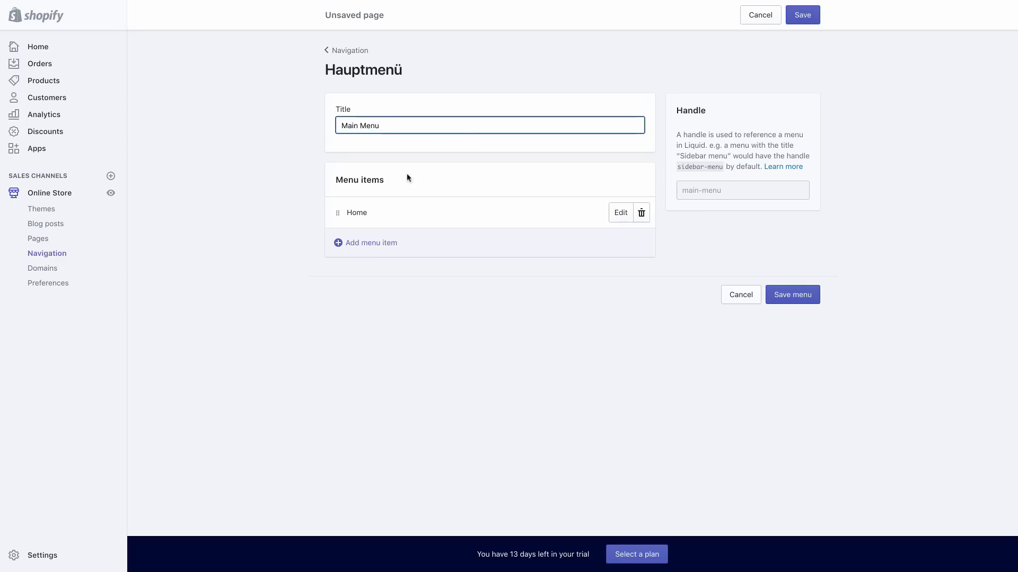
Add an 'About Us' menu item linked to the About Us page
click(369, 244)
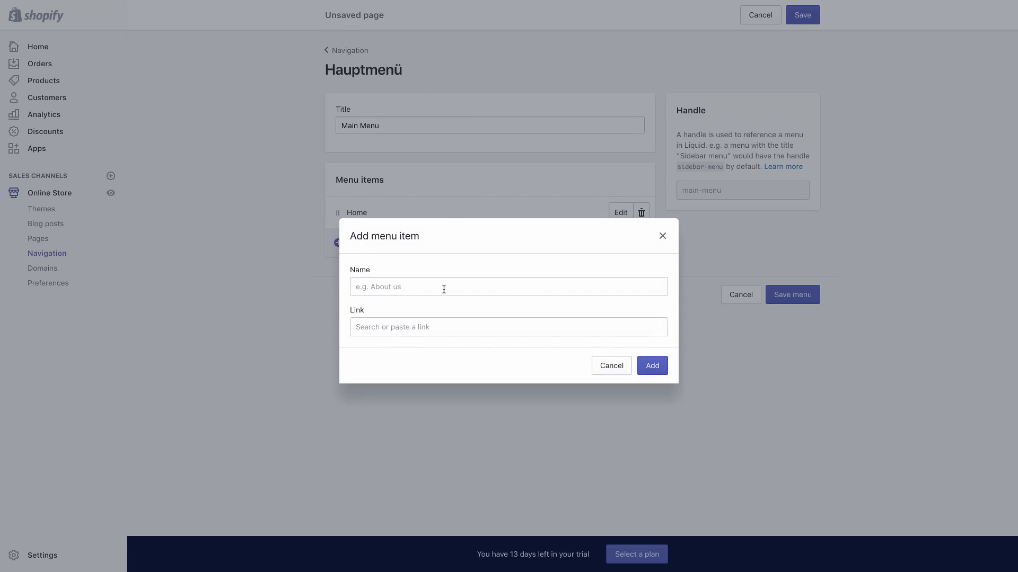
click(444, 289)
text(About U)
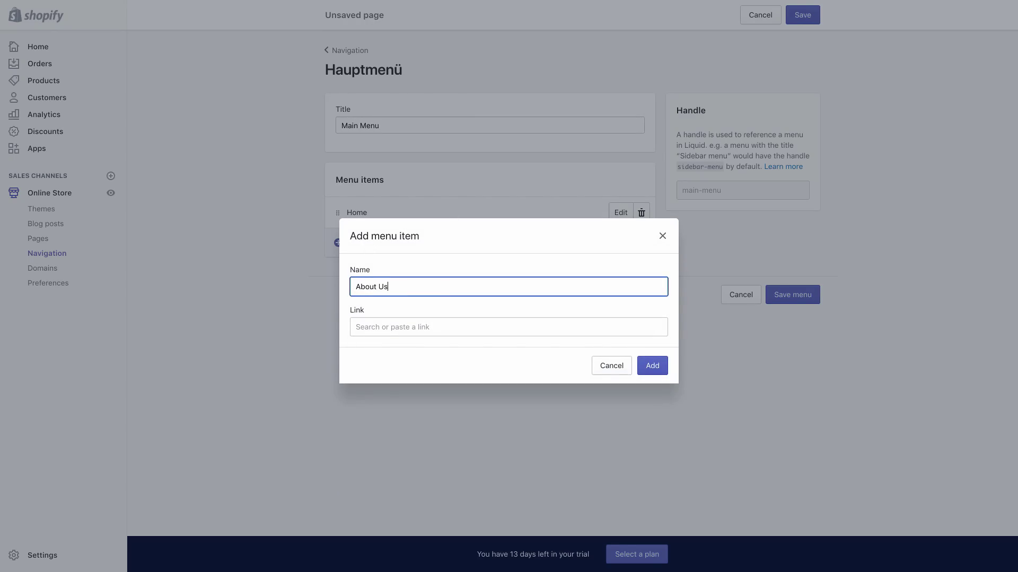
text(s)
click(441, 329)
click(439, 243)
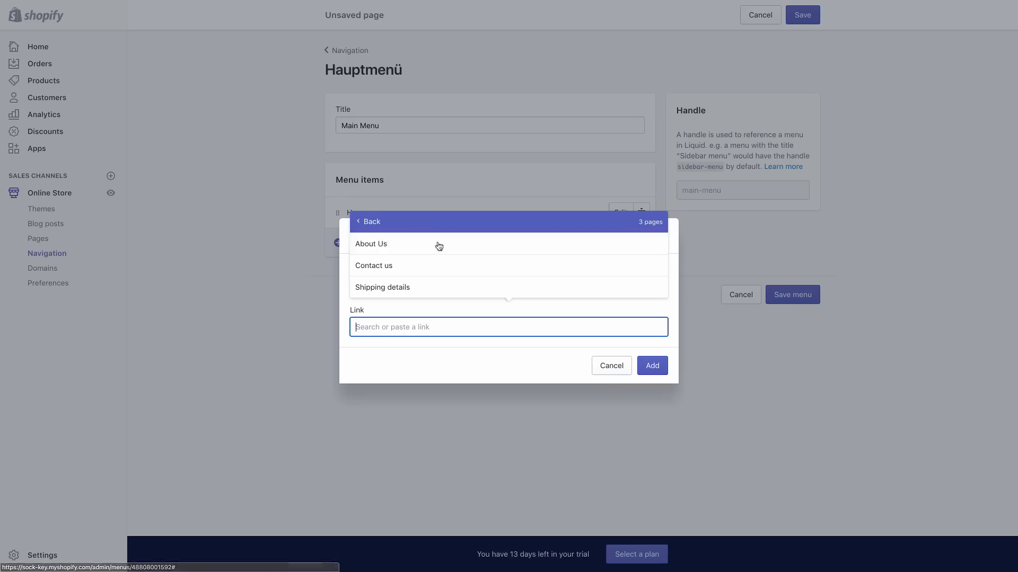
click(422, 245)
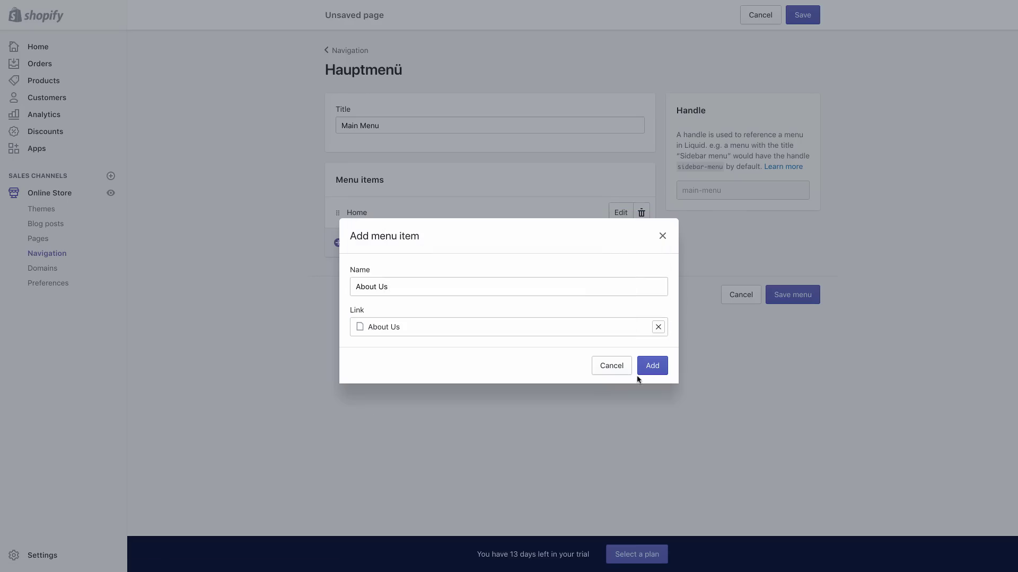
click(654, 366)
Add a 'Shipping details' menu item linked to the Shipping details page
click(352, 275)
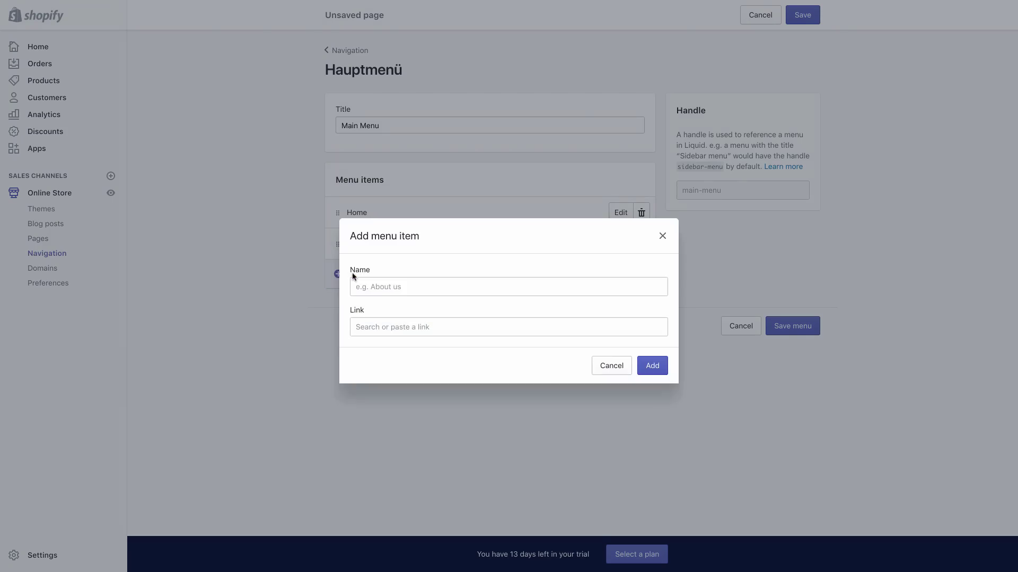
click(354, 287)
text(Shipping details)
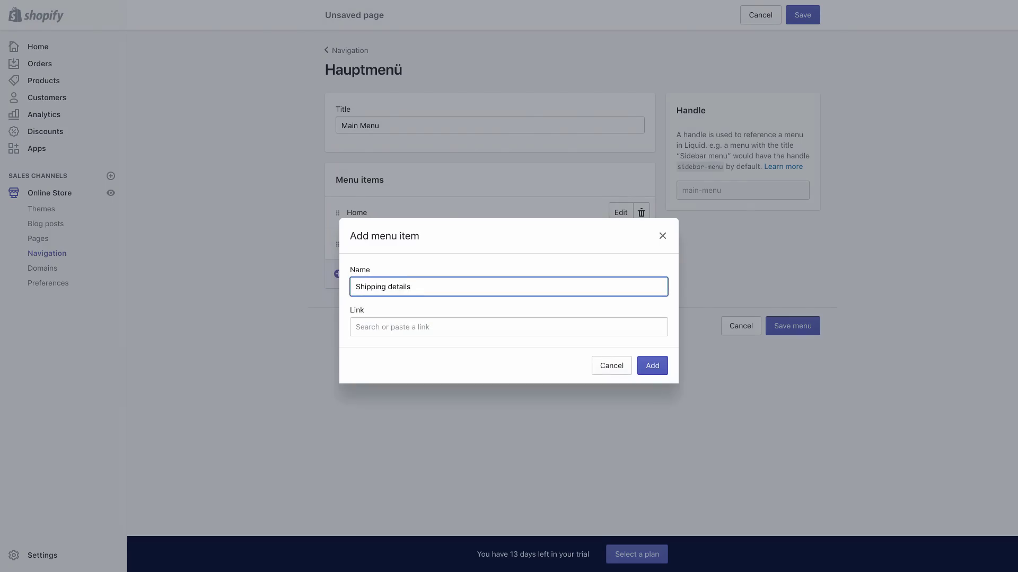
click(420, 326)
click(409, 244)
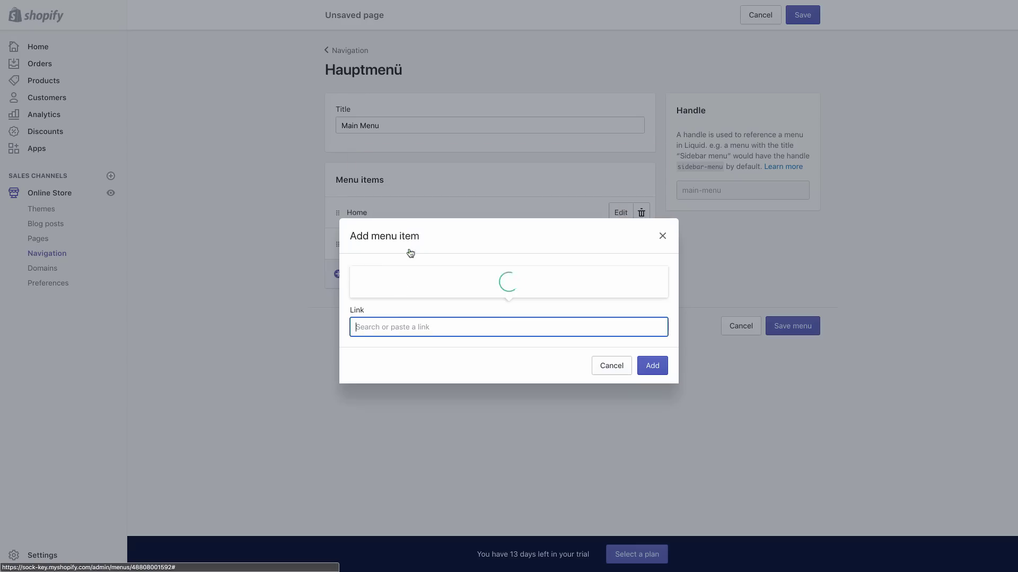
click(408, 287)
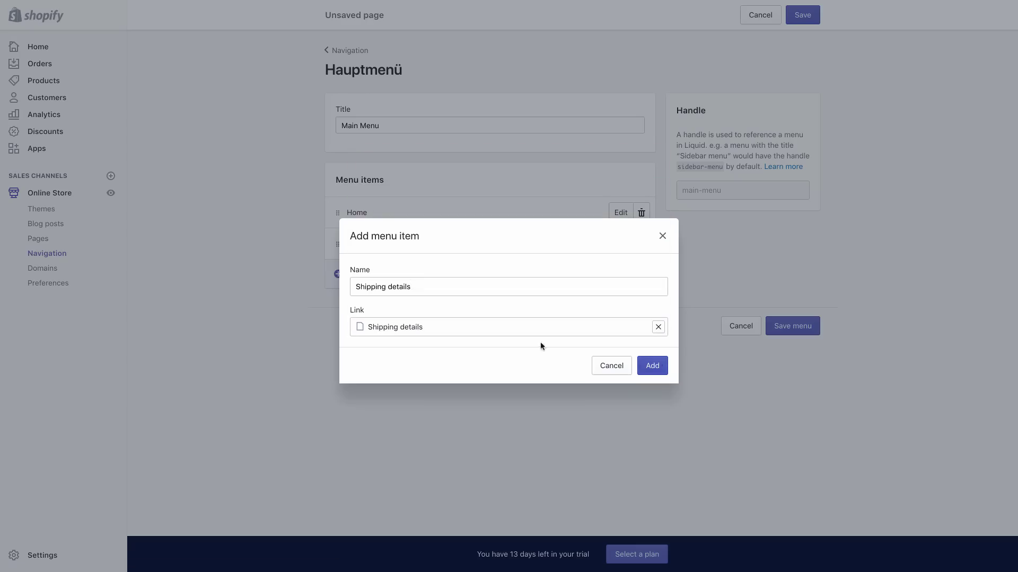
click(658, 364)
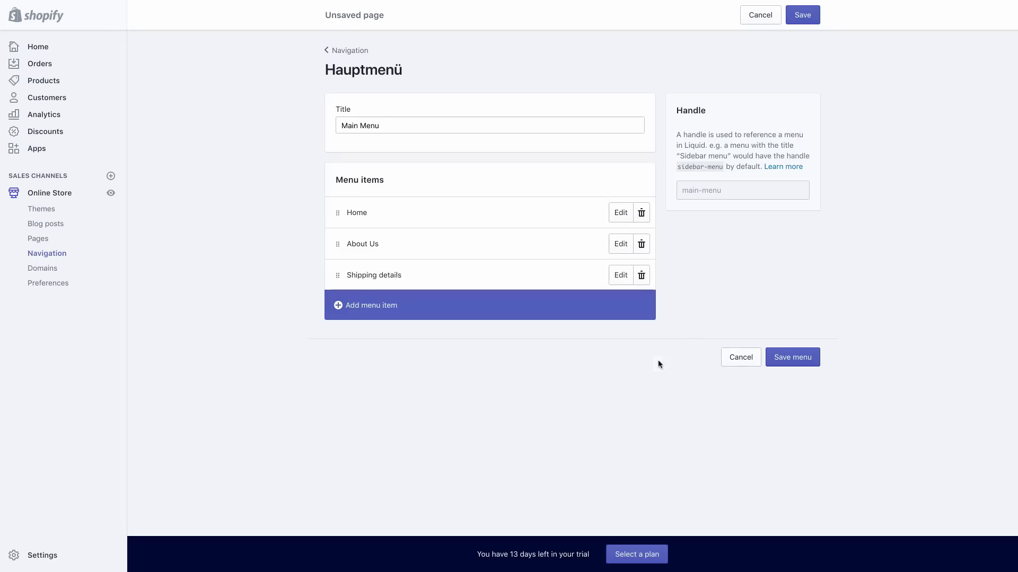
Add a 'Contact Us' item linked to the Contact us page, save the menu and view the live store
click(347, 308)
click(422, 284)
text(Conta)
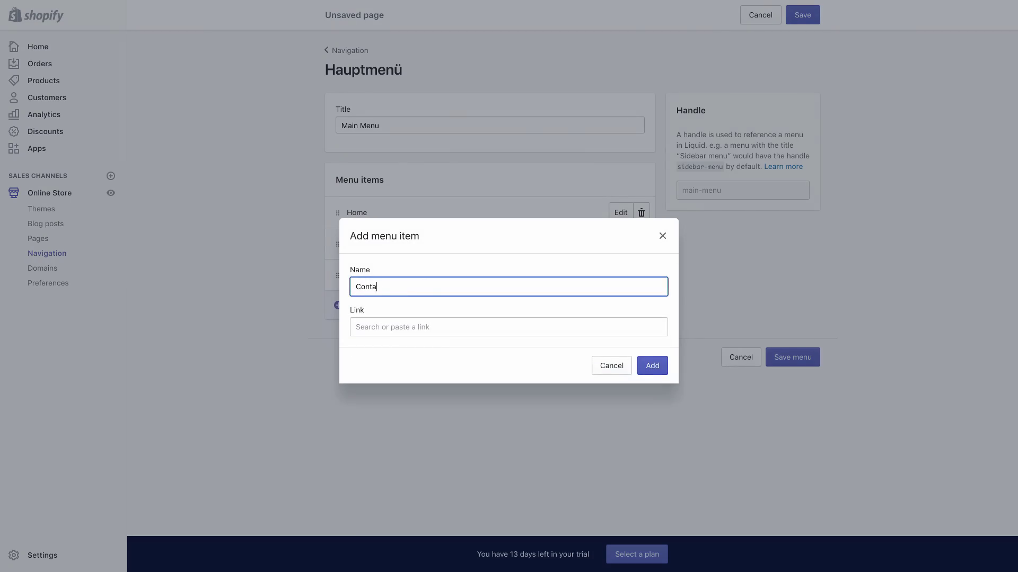
text(ct Us)
click(464, 325)
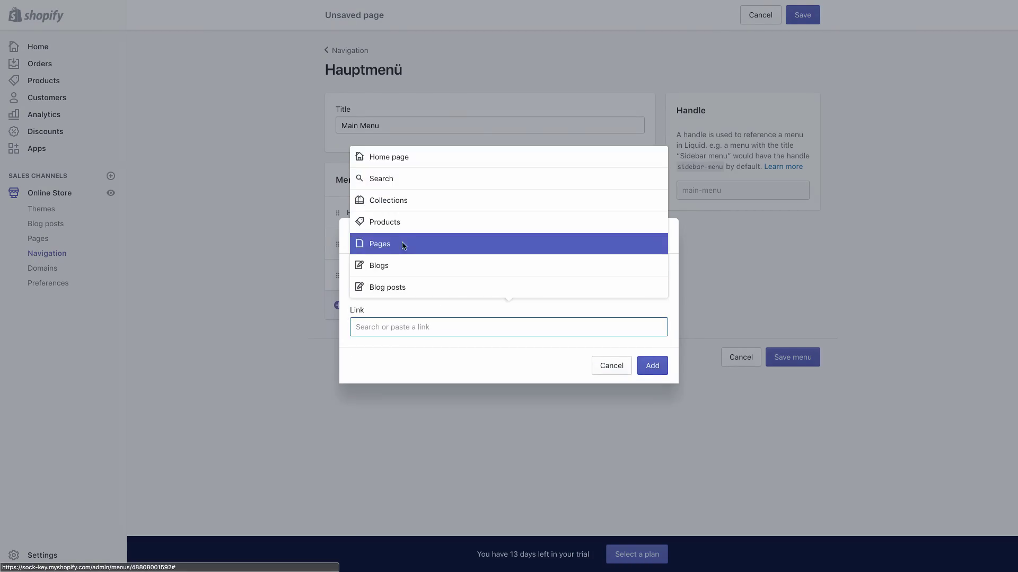
click(403, 243)
click(400, 265)
click(652, 365)
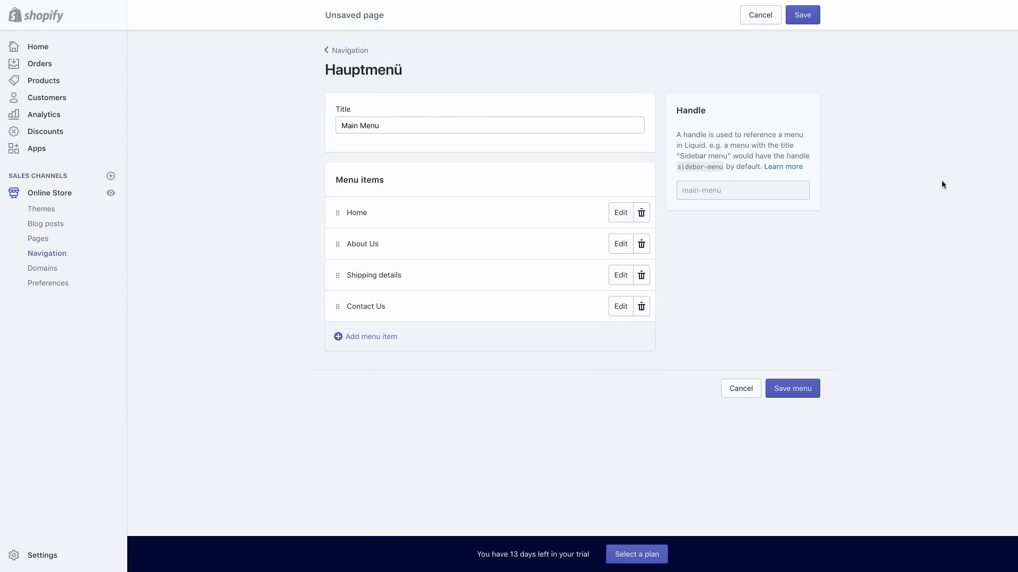
click(801, 20)
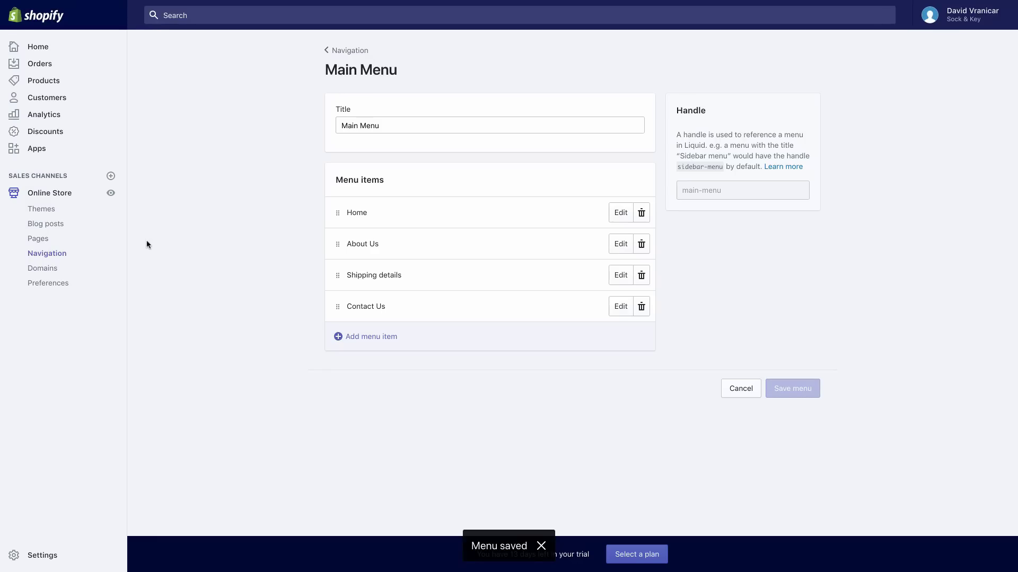
click(110, 193)
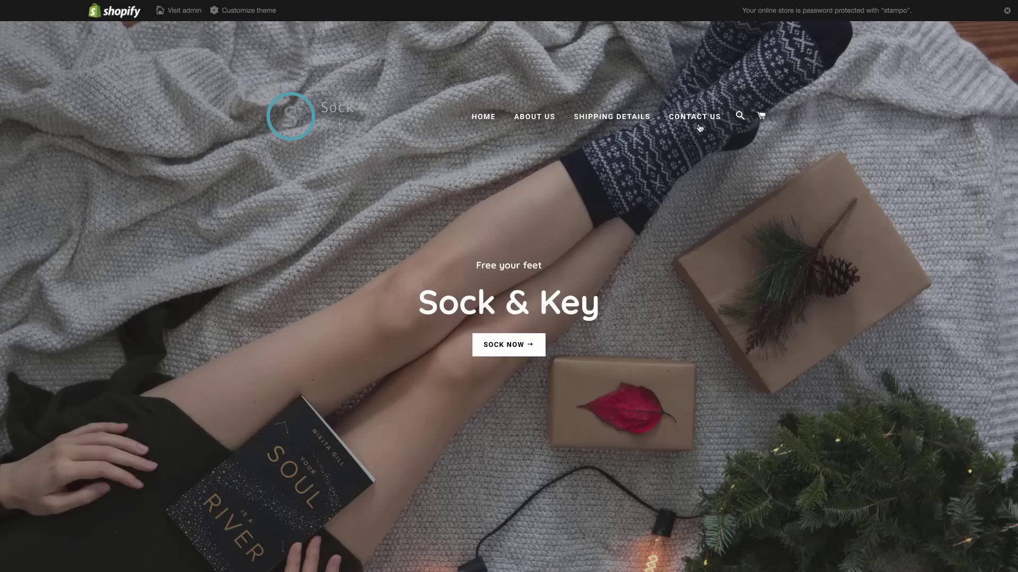
Check the Shipping details page on the storefront, then go back home and exit the theme editor to the admin
click(619, 121)
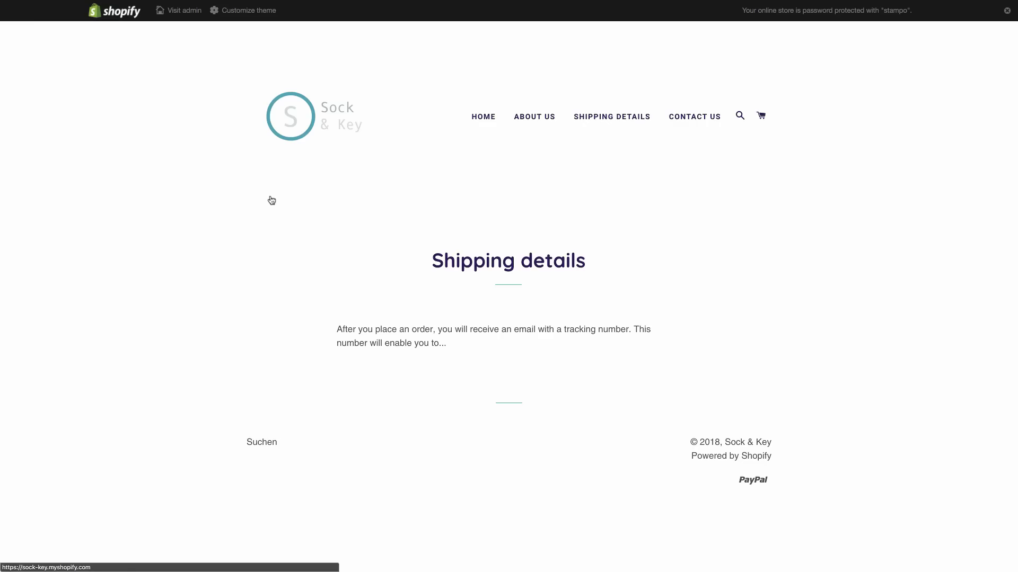
mouse_move(75, 4)
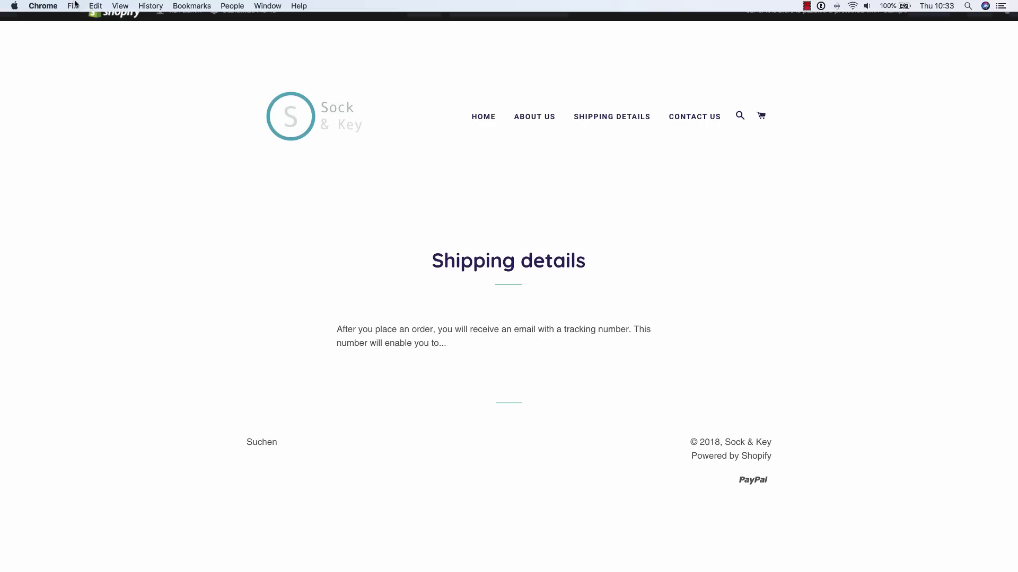
click(9, 41)
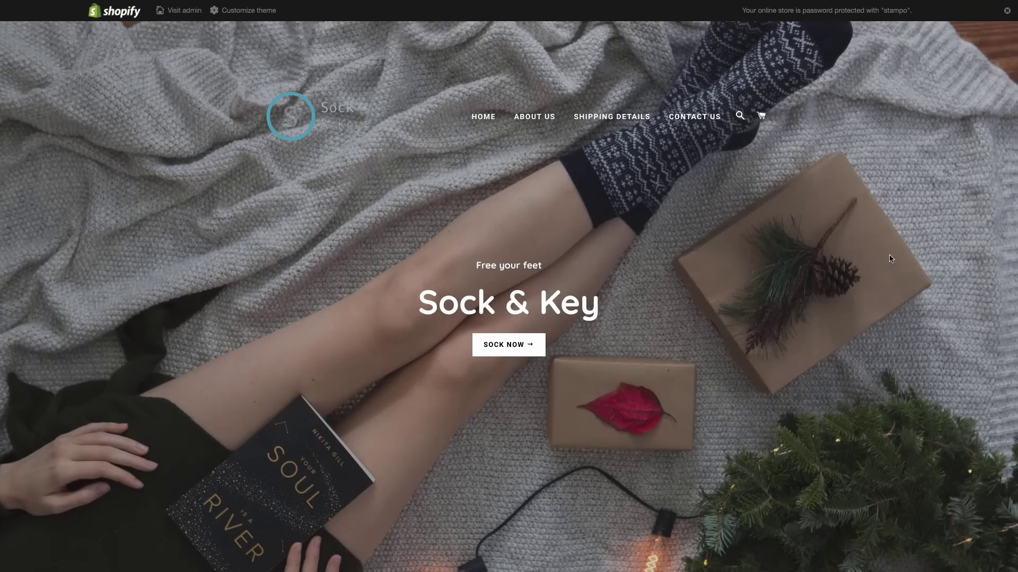
scroll(854, 257, down, 8)
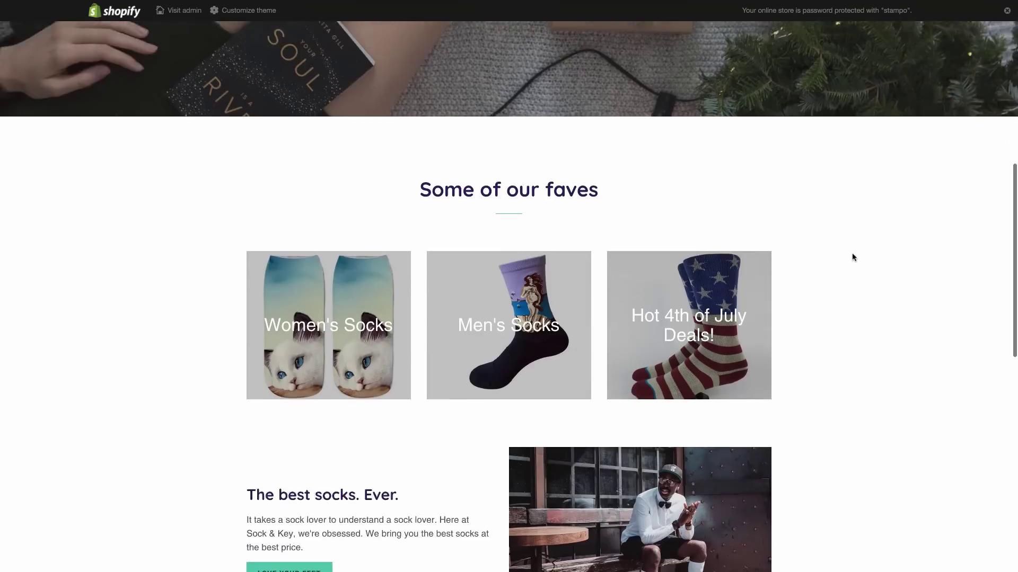
scroll(853, 257, down, 10)
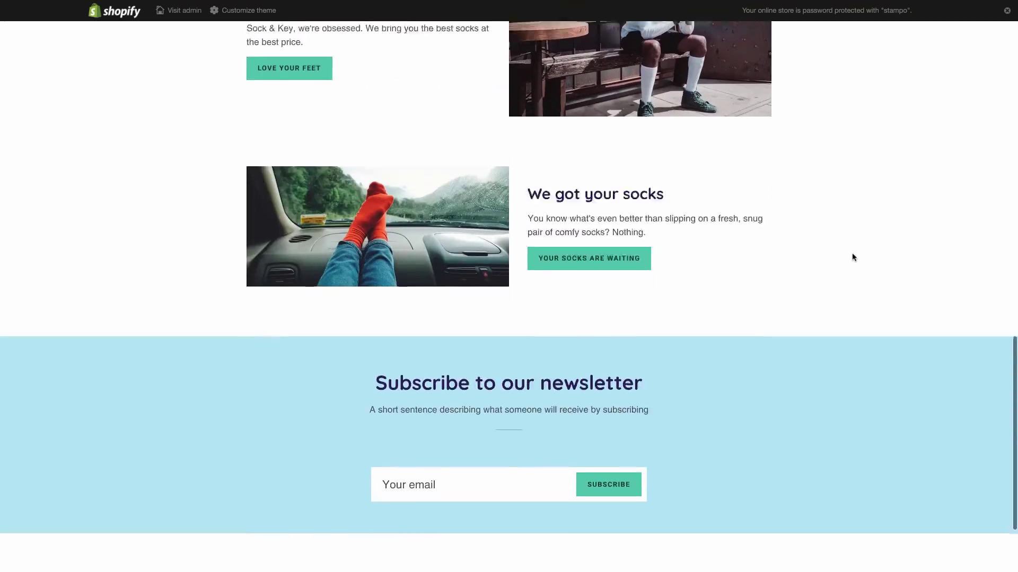
scroll(853, 257, up, 18)
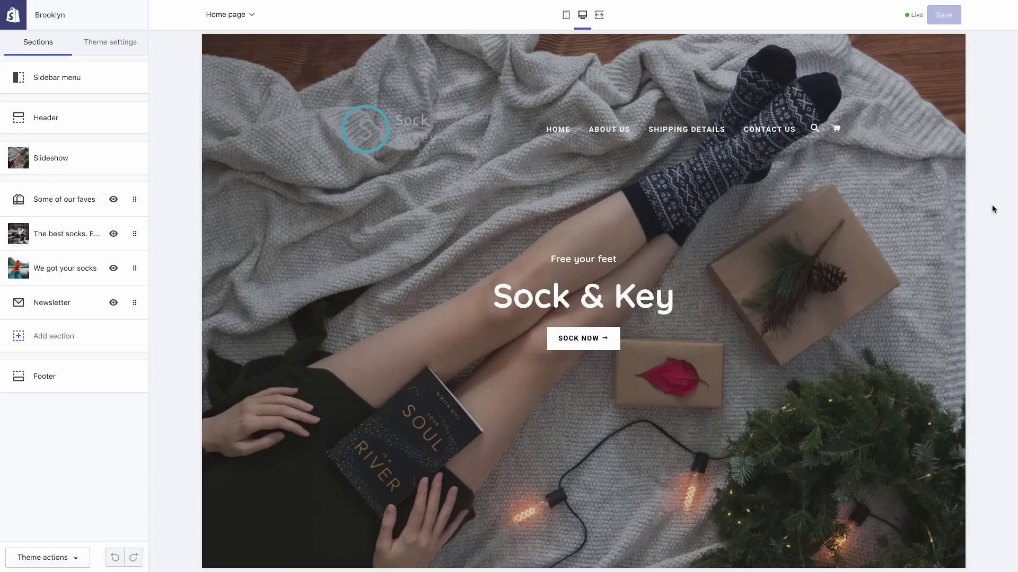
click(19, 26)
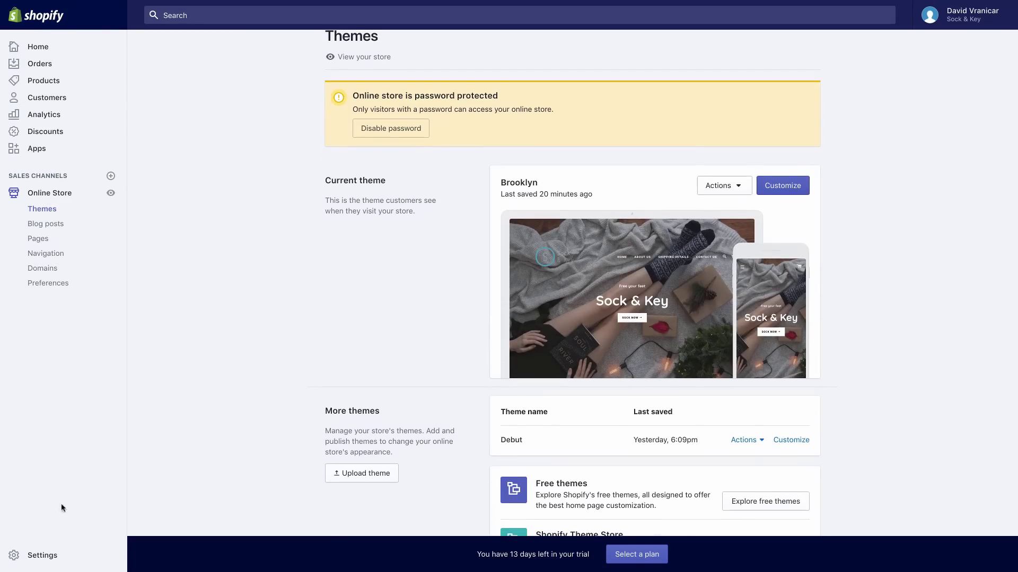
Edit the Domestic shipping zone and make its Standard Shipping rate free
click(46, 554)
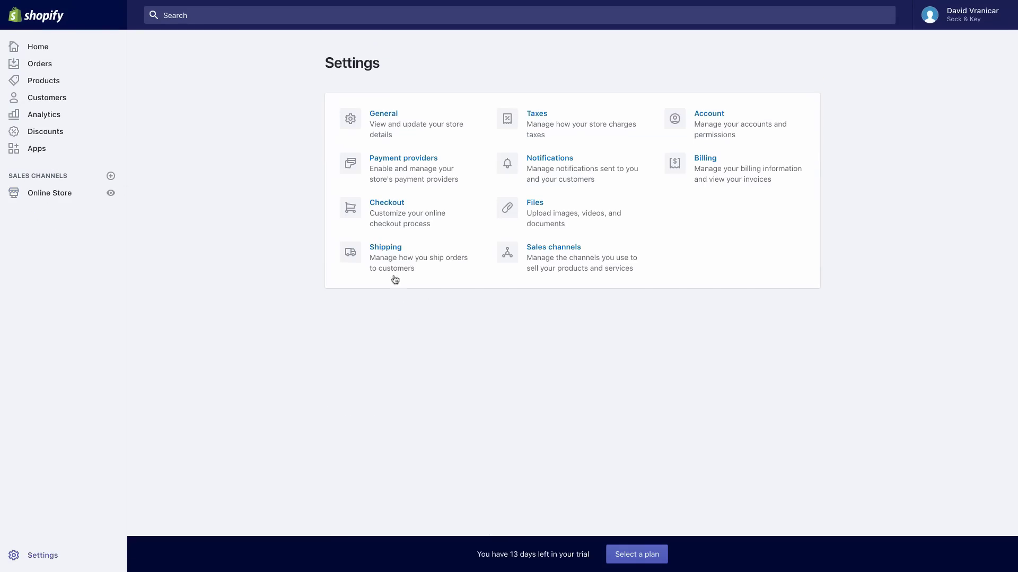
click(406, 262)
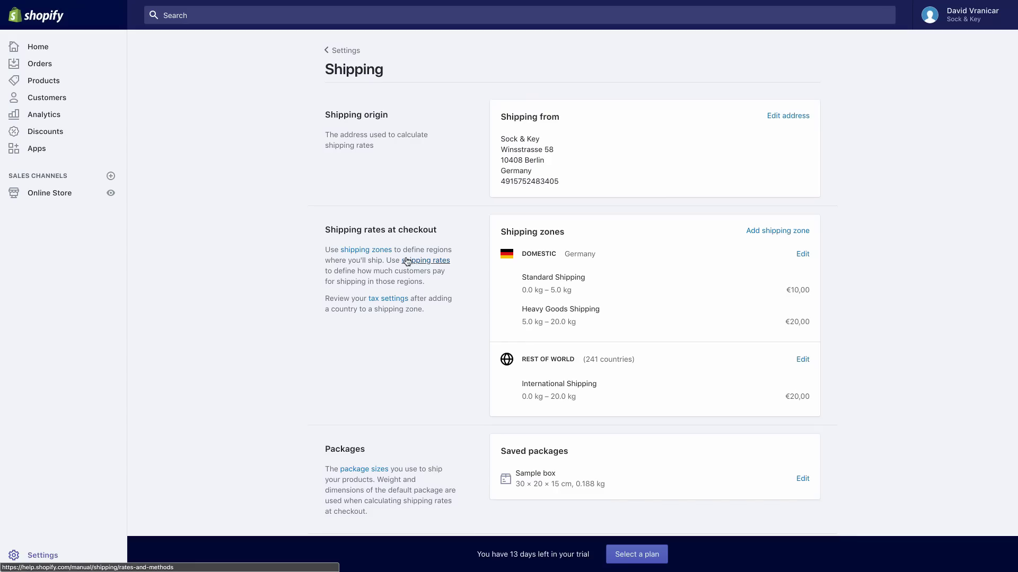
click(802, 255)
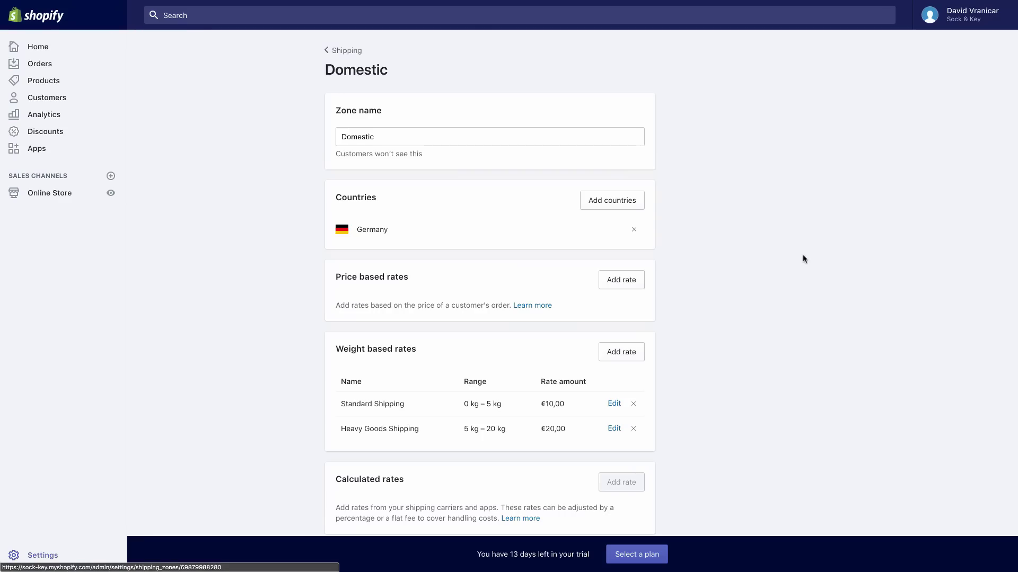
click(614, 405)
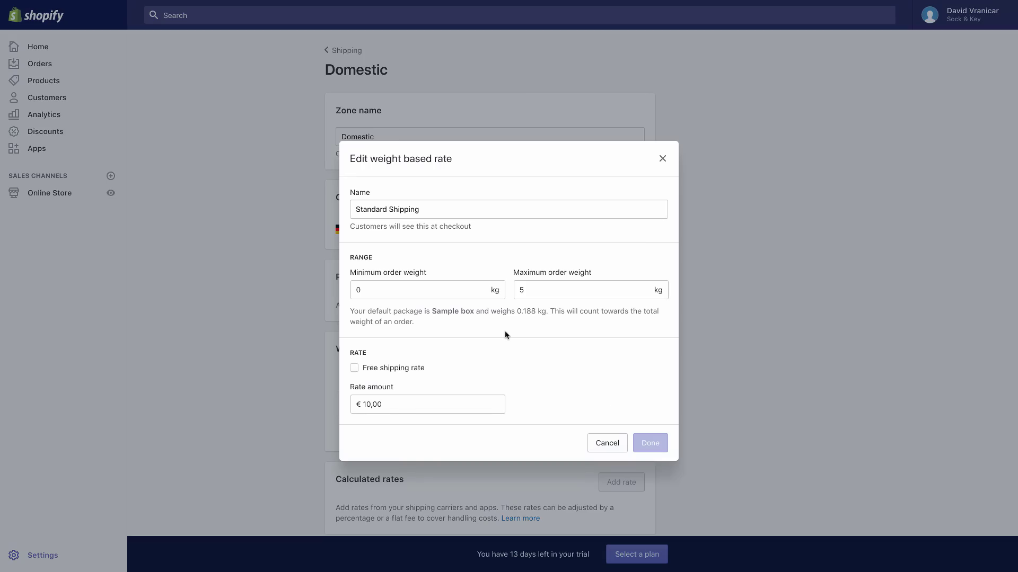
click(354, 368)
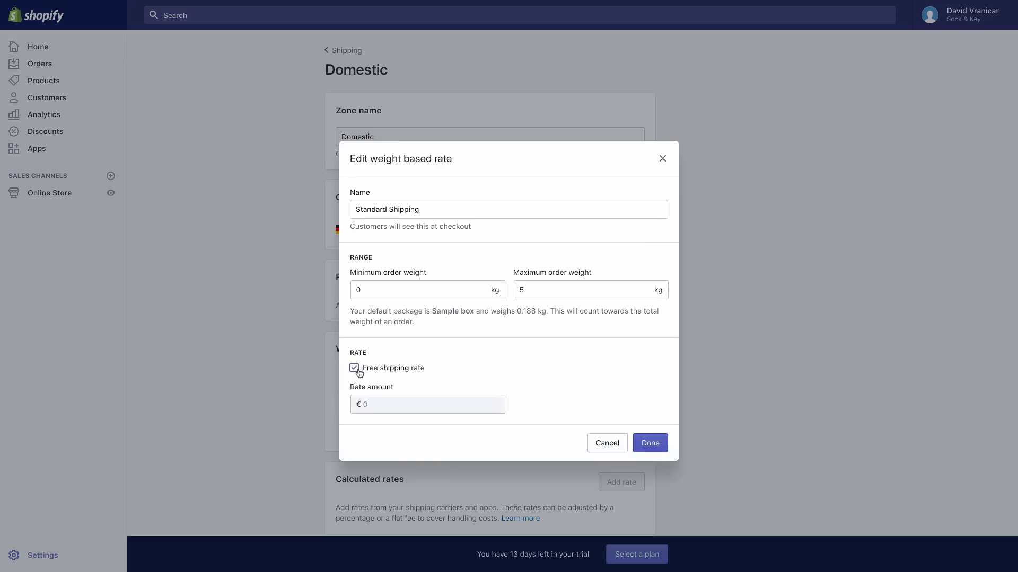
click(650, 444)
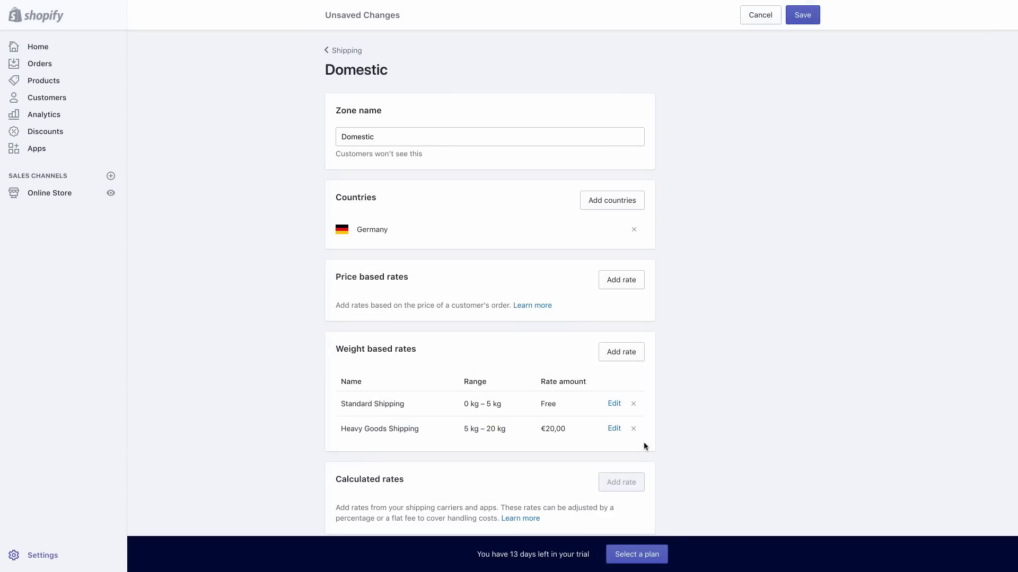
Make the Heavy Goods Shipping rate free as well and save the Domestic zone
click(615, 430)
click(354, 369)
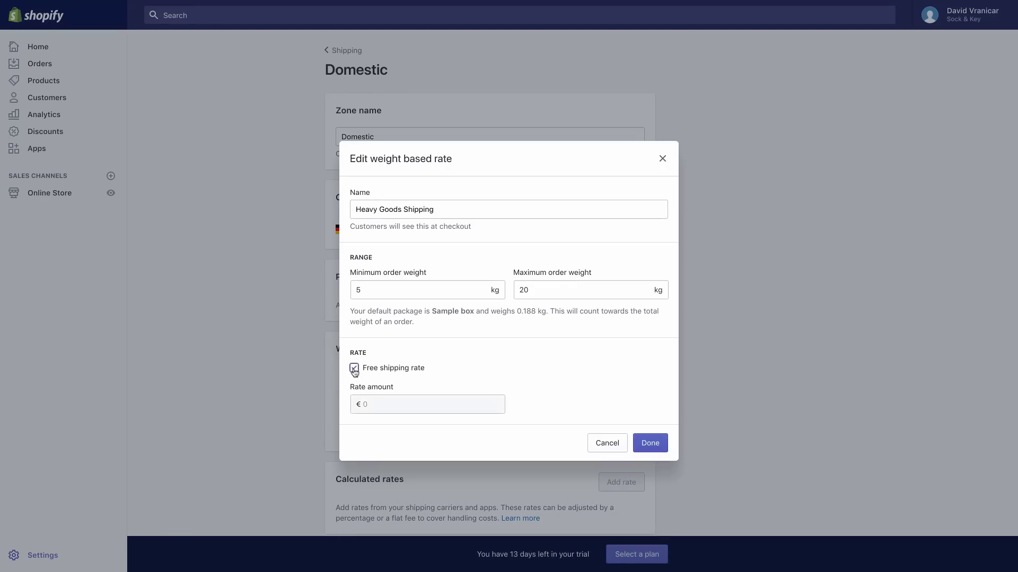
click(651, 445)
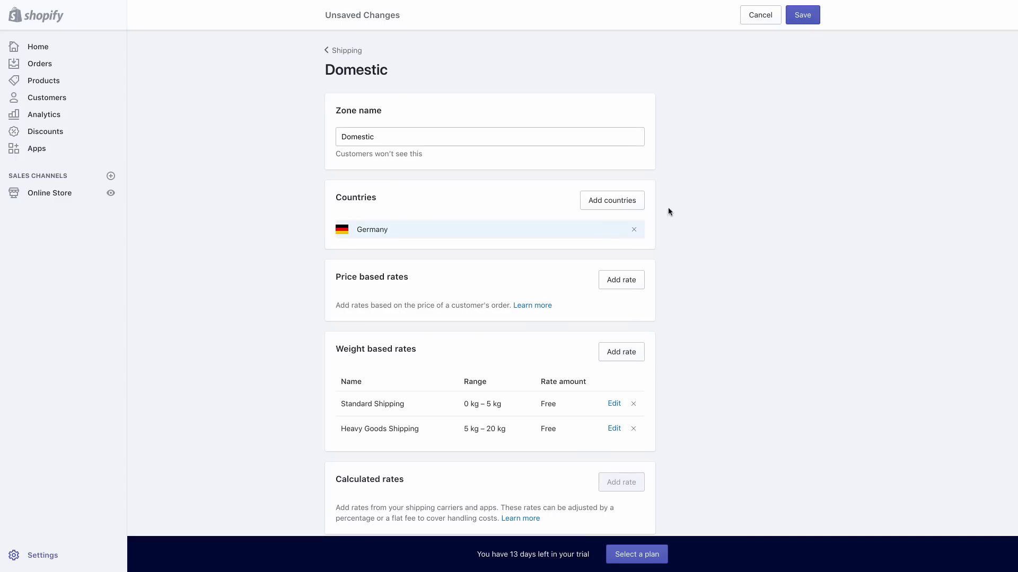
click(801, 17)
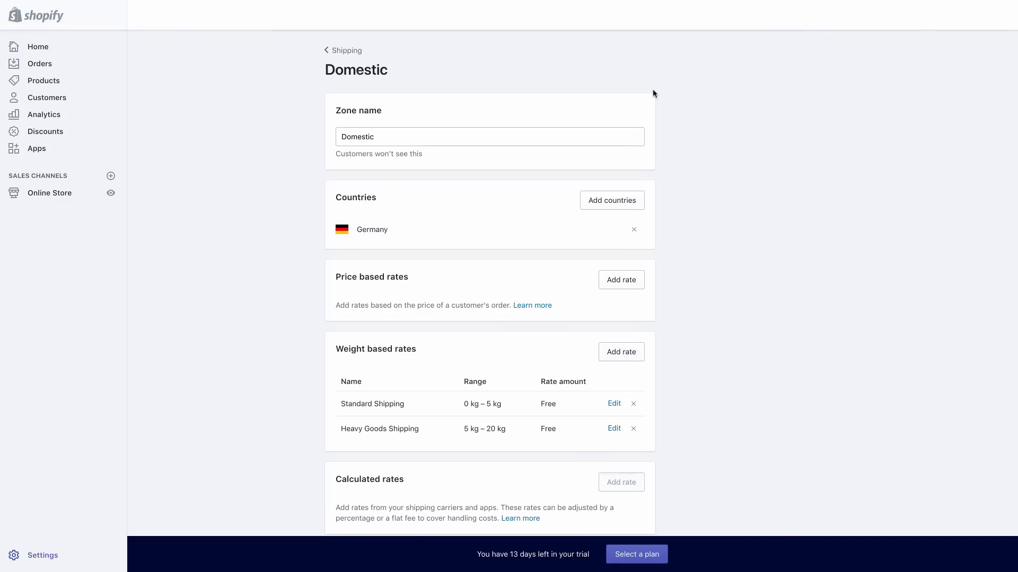
click(349, 53)
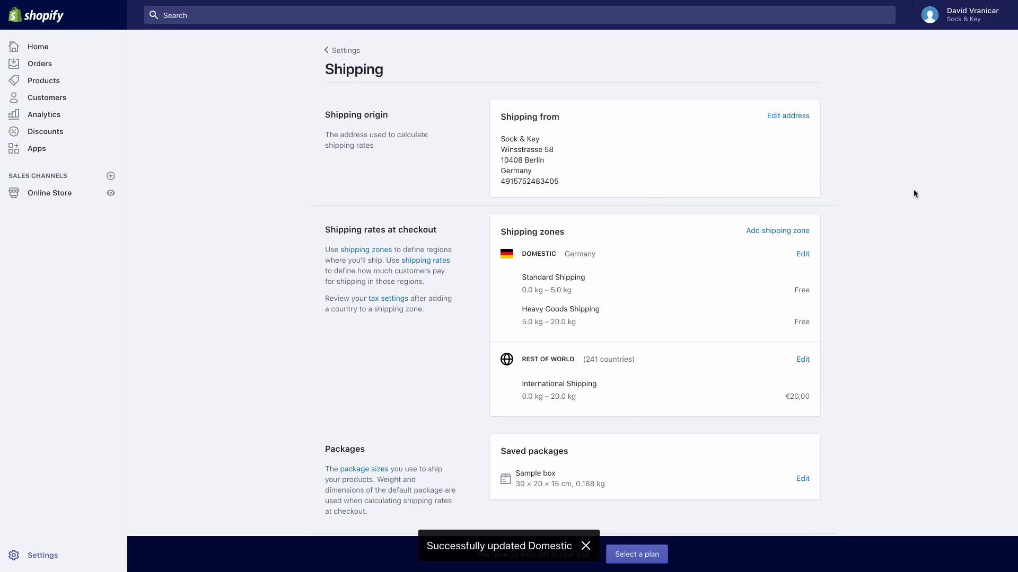
click(797, 235)
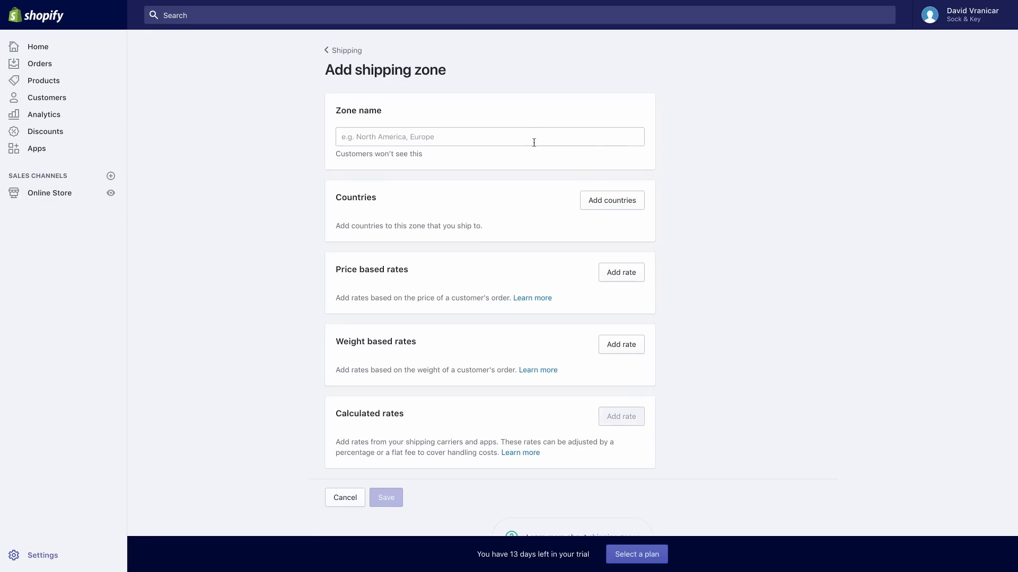
Name the new zone 'Big 4 + Europe' and add United Kingdom, Canada and Australia
click(534, 142)
text(Big)
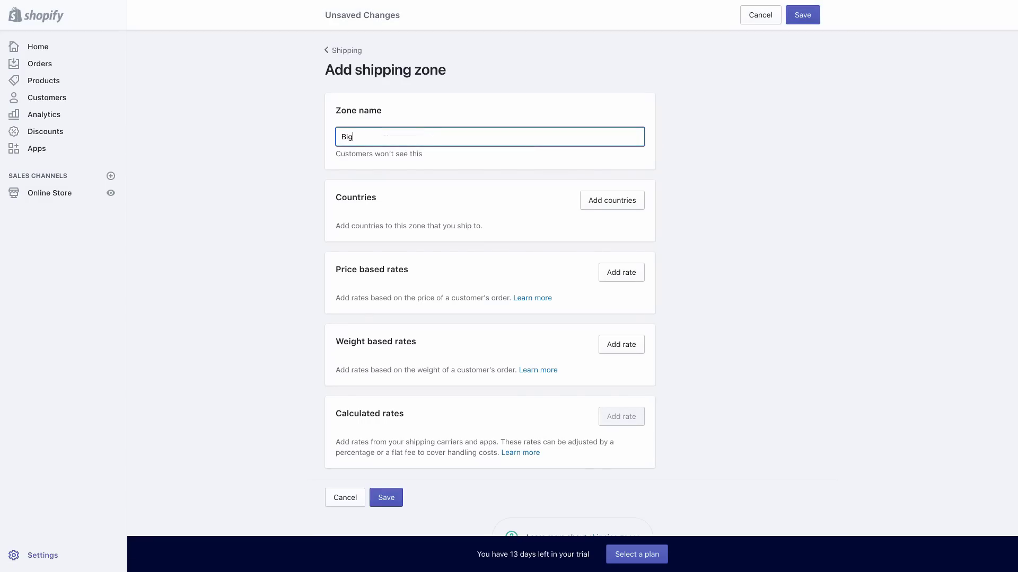
text( 4 + Europe)
click(609, 200)
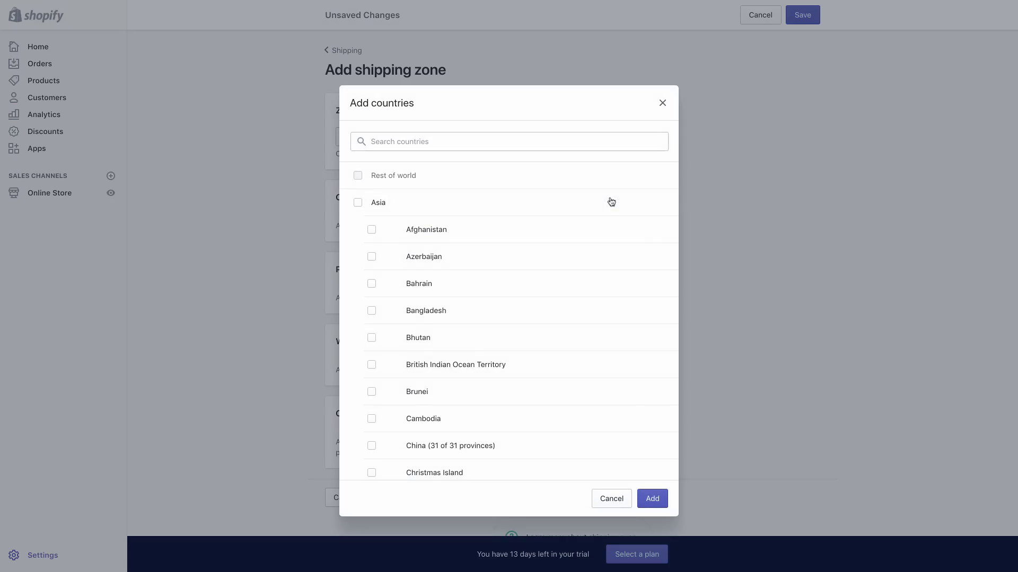
text(unite)
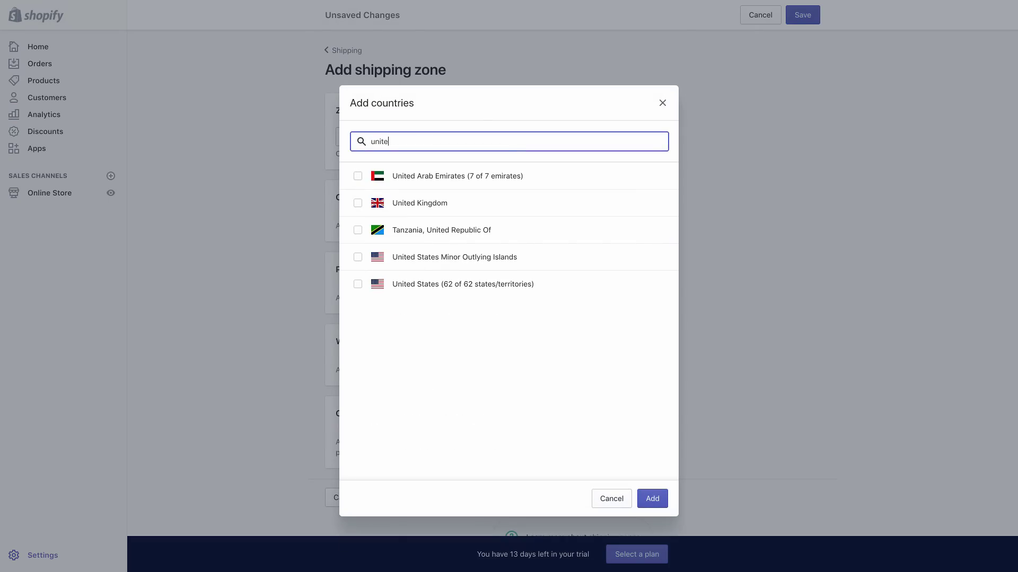
click(358, 203)
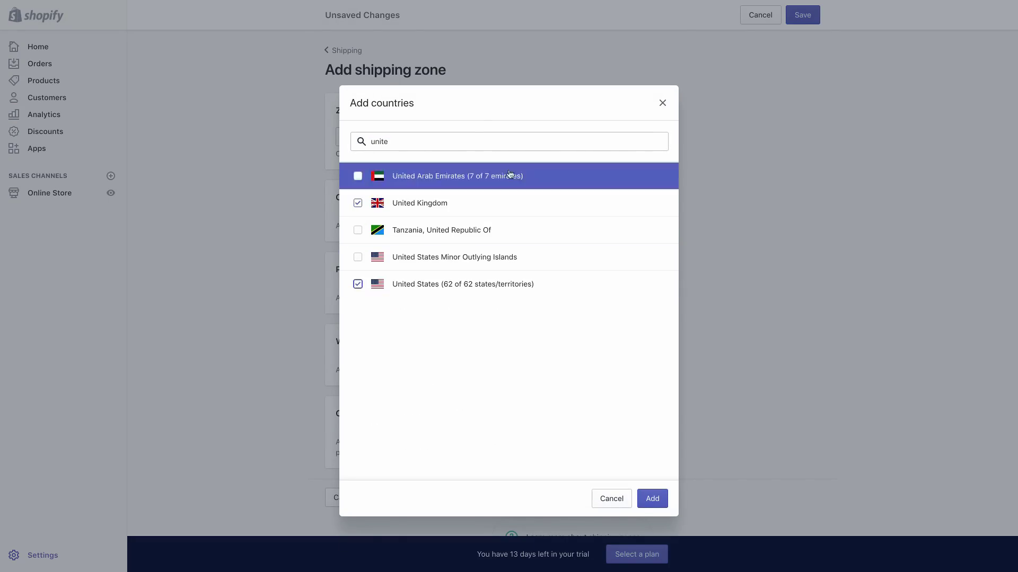
double_click(475, 141)
text(cana)
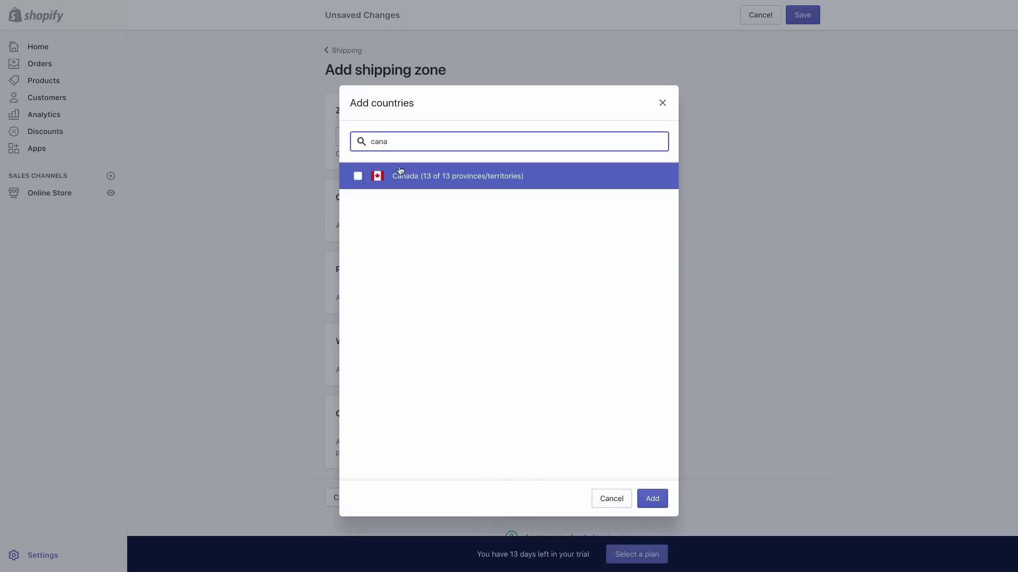
click(358, 176)
double_click(409, 142)
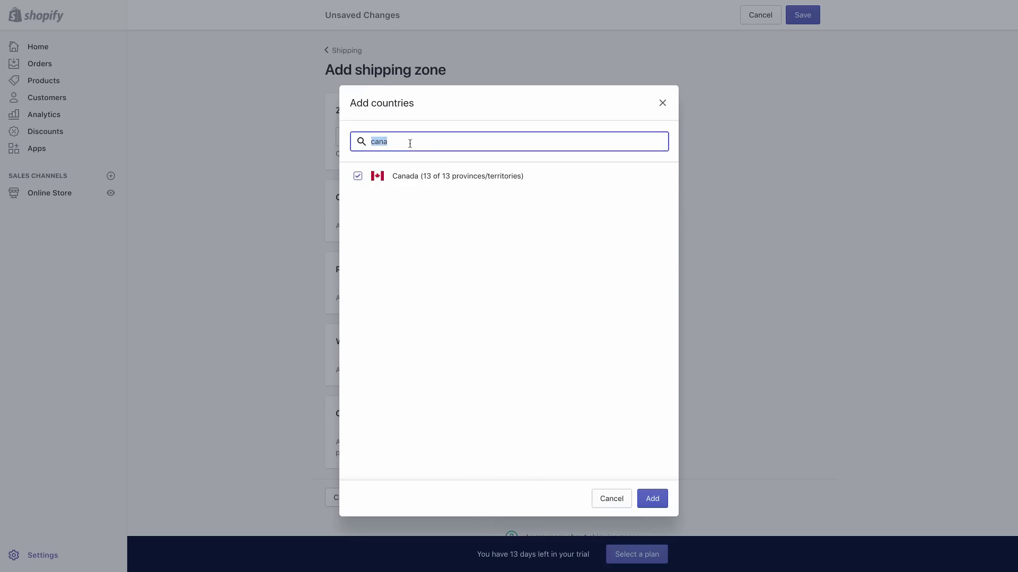
text(aust)
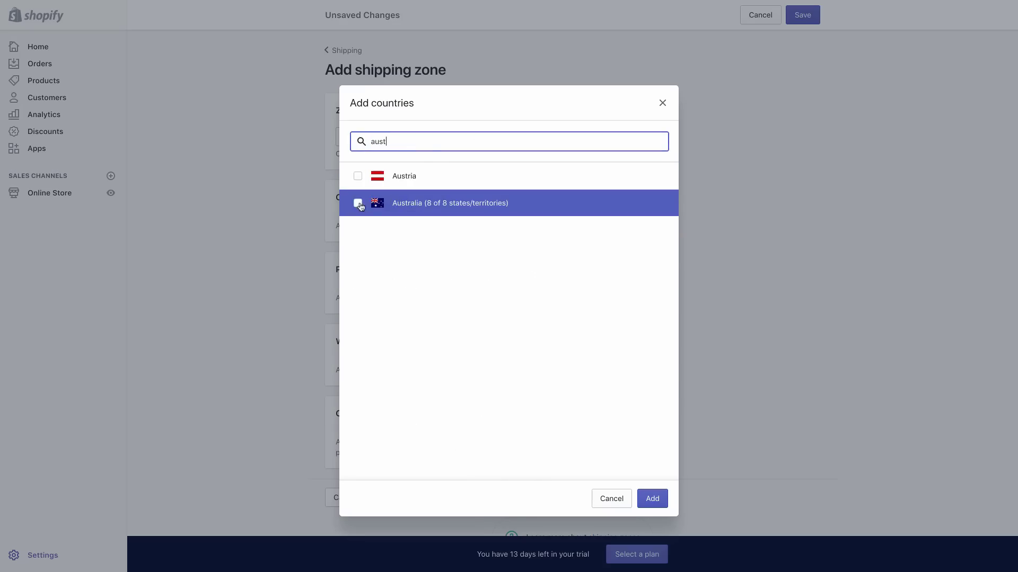
click(358, 203)
click(652, 499)
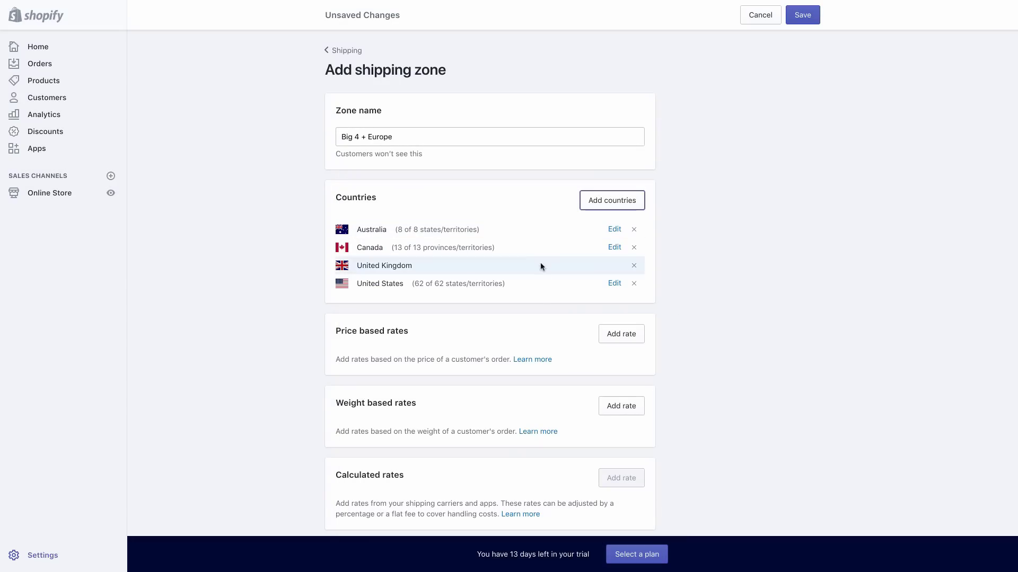
Add every European country to the zone and review its full country list
click(619, 197)
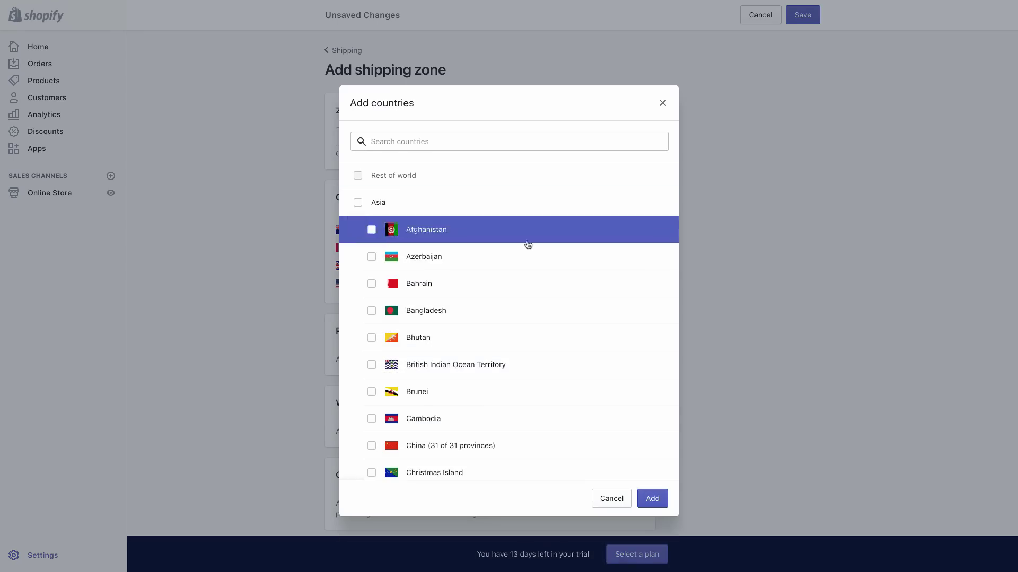
scroll(507, 249, down, 5)
scroll(507, 249, down, 15)
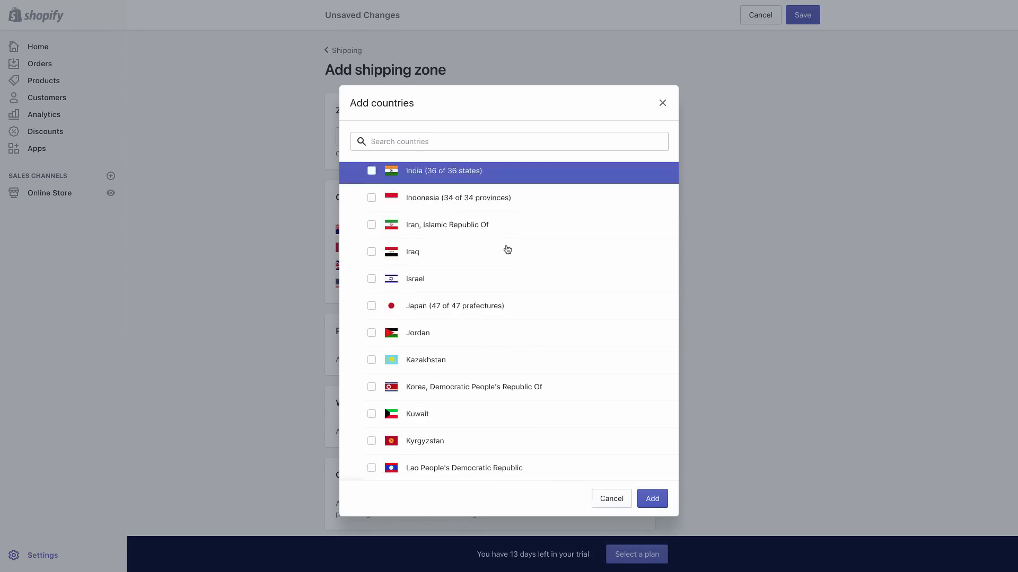
scroll(507, 249, down, 10)
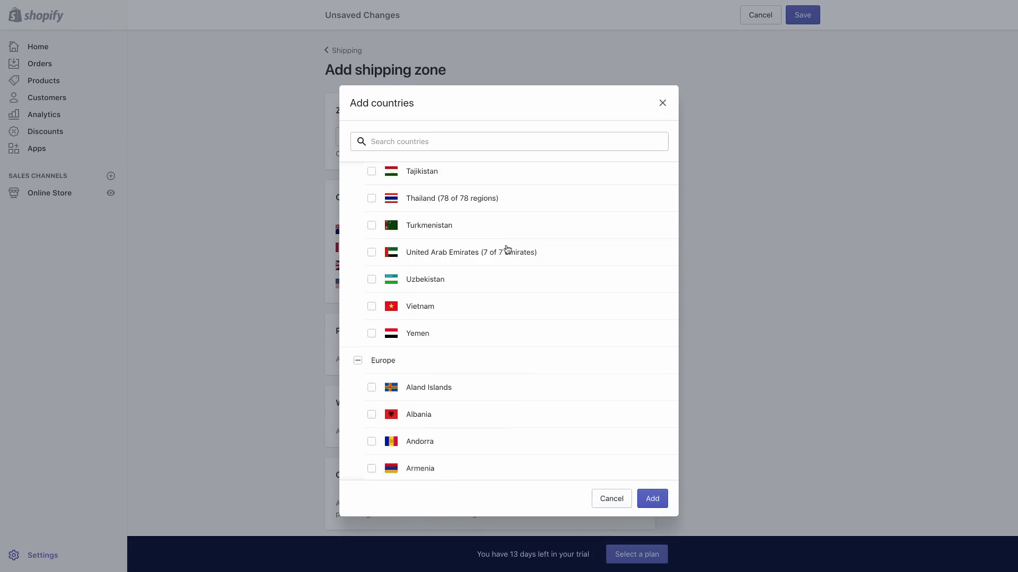
scroll(507, 249, up, 3)
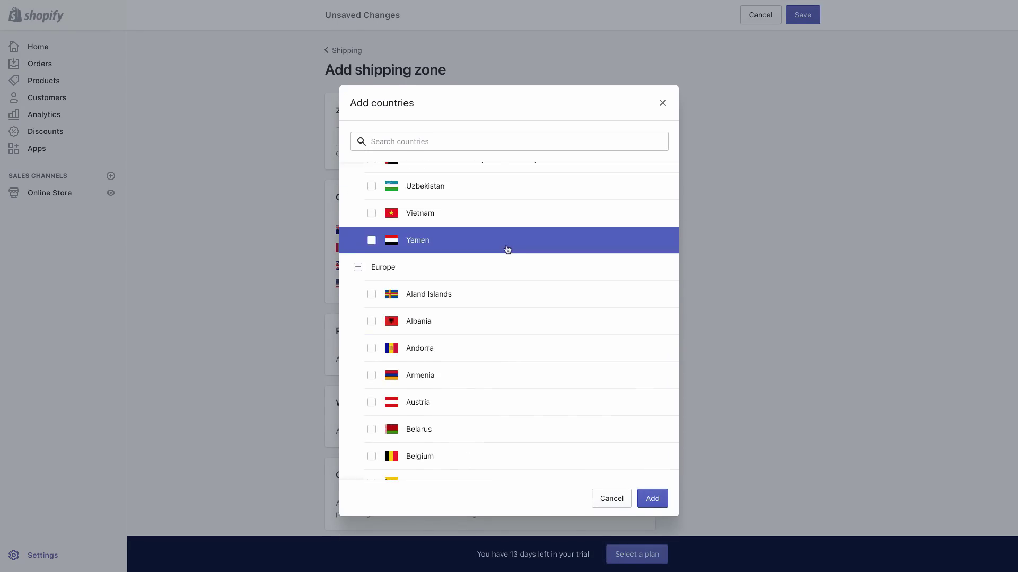
click(358, 269)
scroll(509, 266, up, 3)
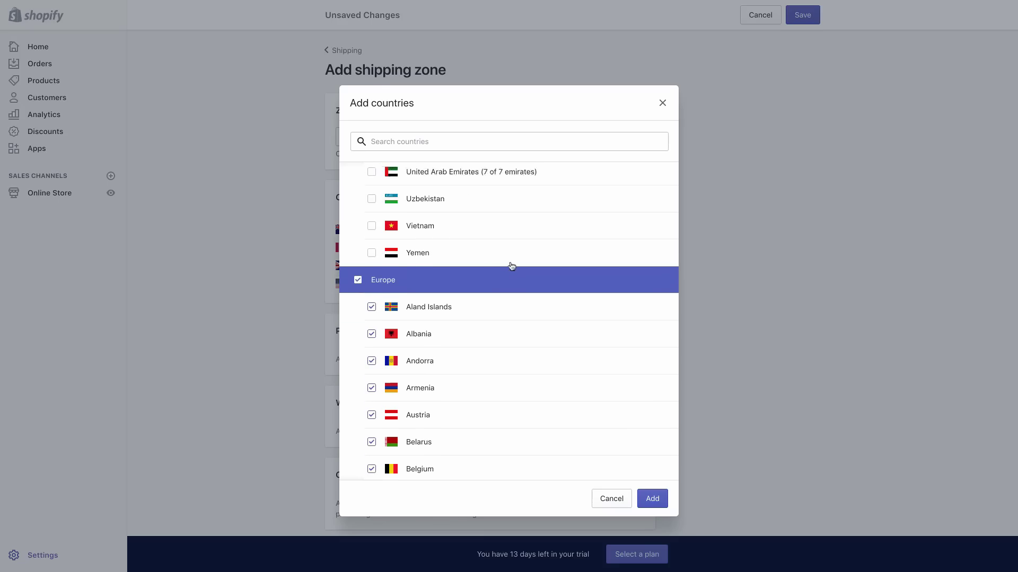
scroll(511, 309, down, 10)
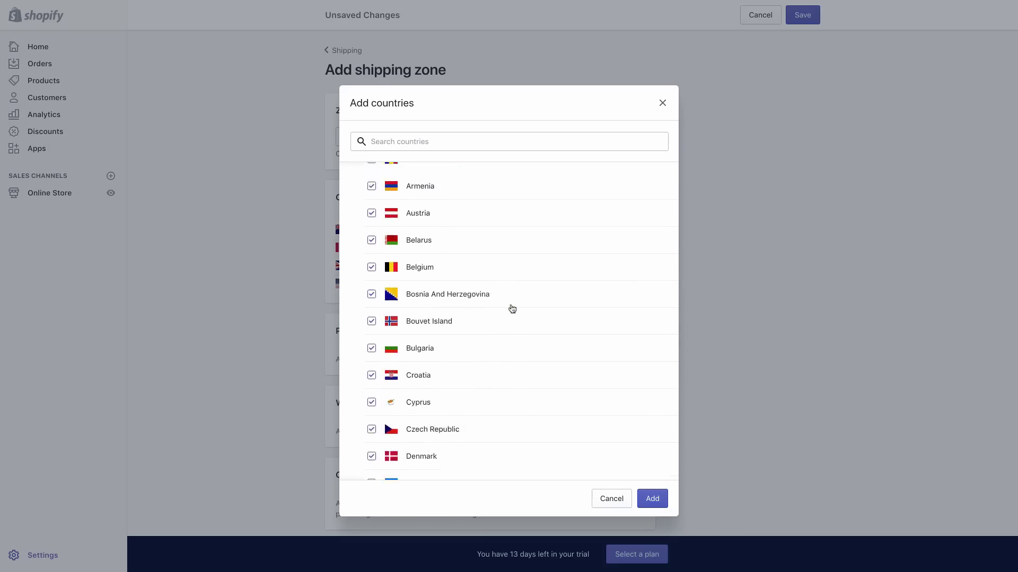
click(657, 506)
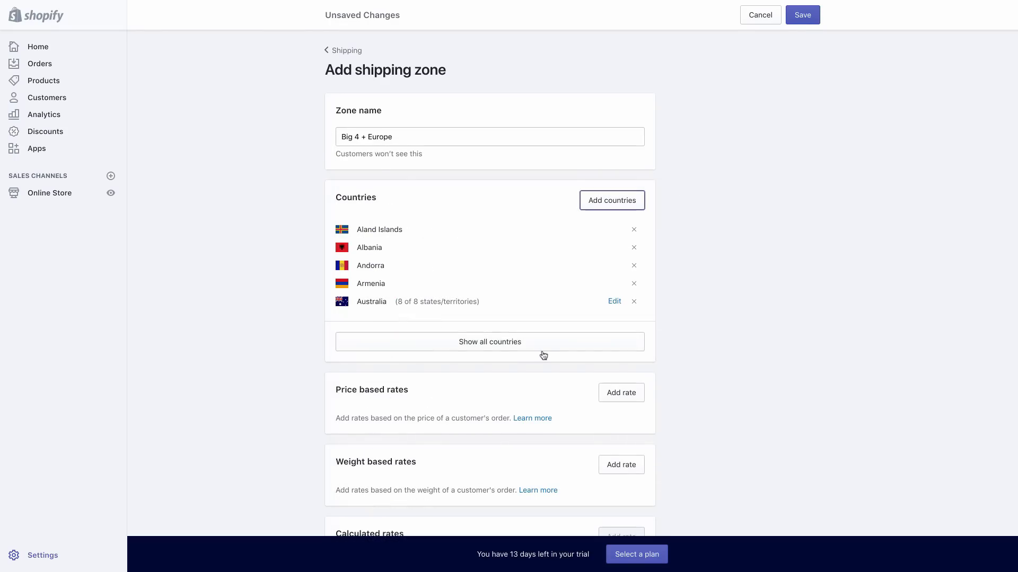
click(516, 343)
scroll(516, 343, down, 15)
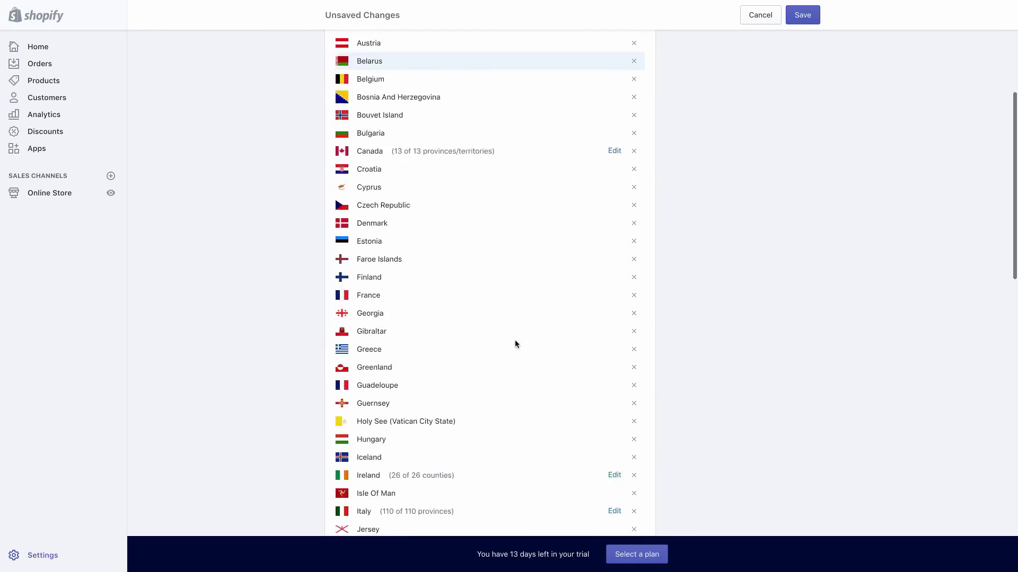
scroll(516, 344, up, 15)
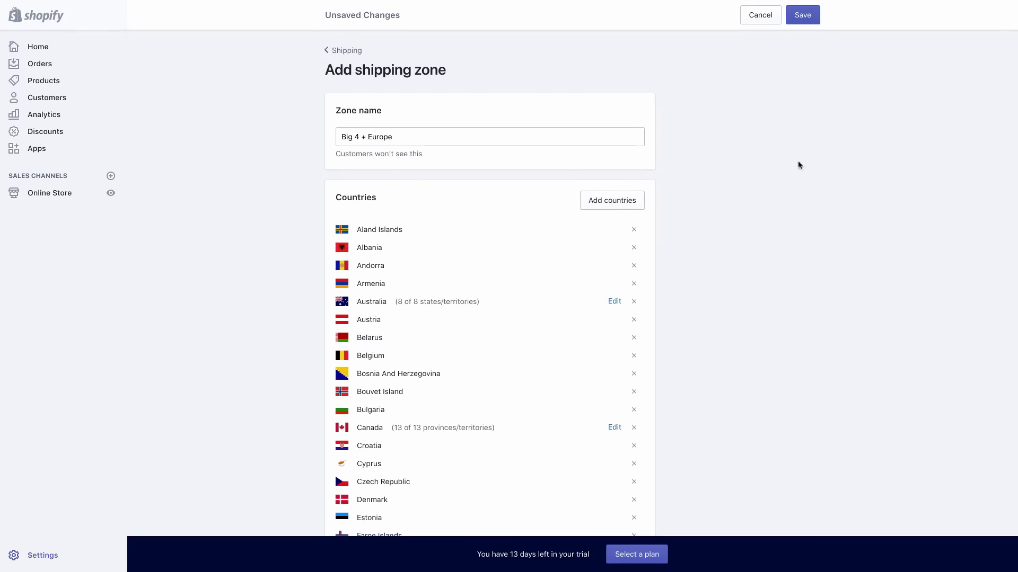
scroll(720, 233, down, 15)
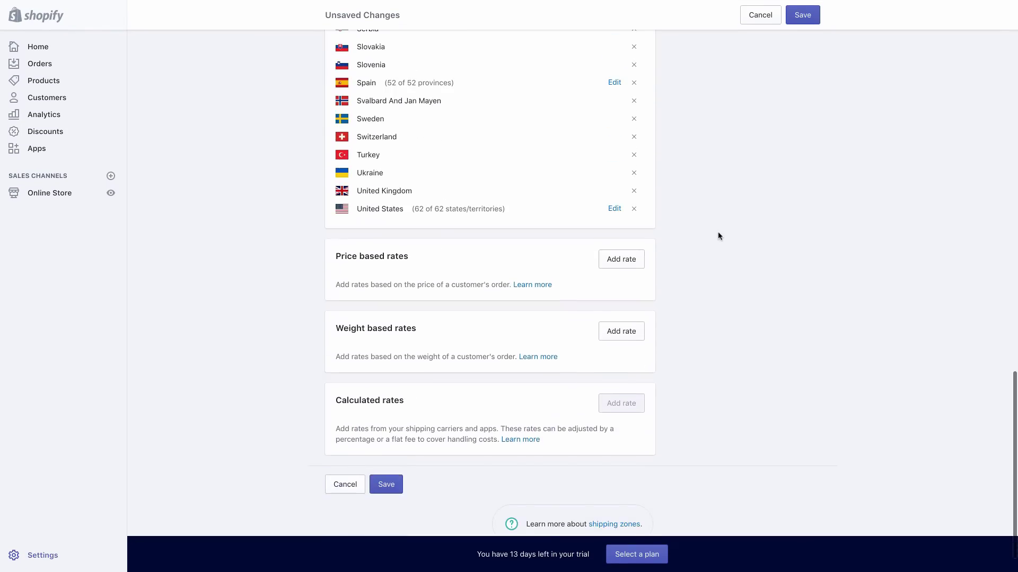
Add a free price-based rate named 'Free Shipping' and save the Big 4 + Europe zone
click(616, 260)
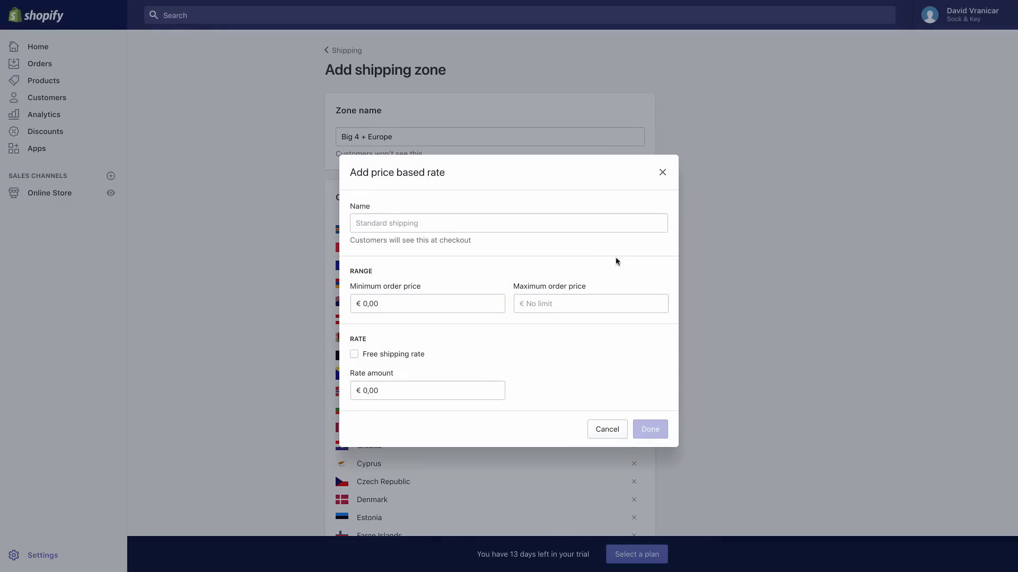
click(511, 222)
text(F)
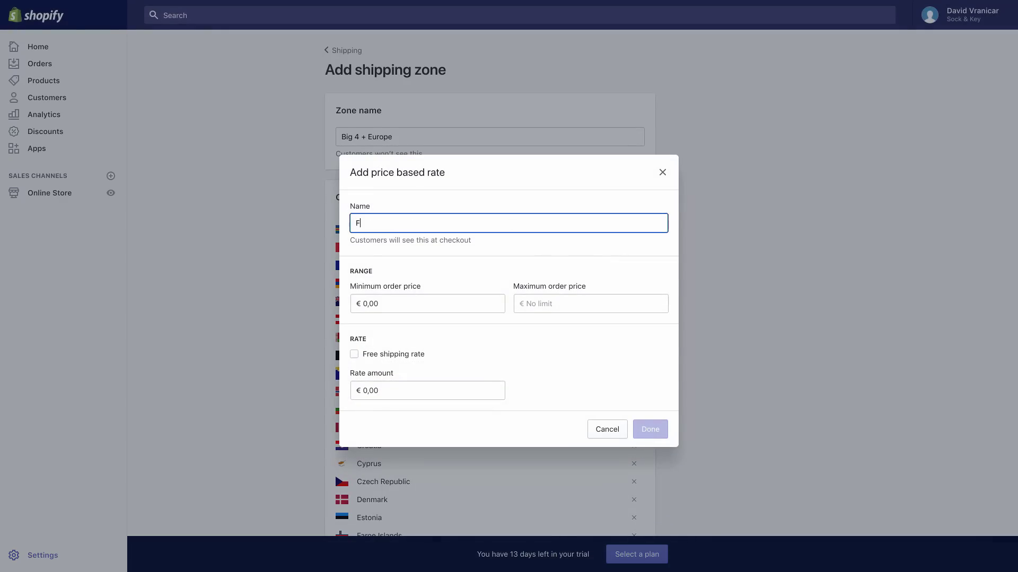
text(ree ship)
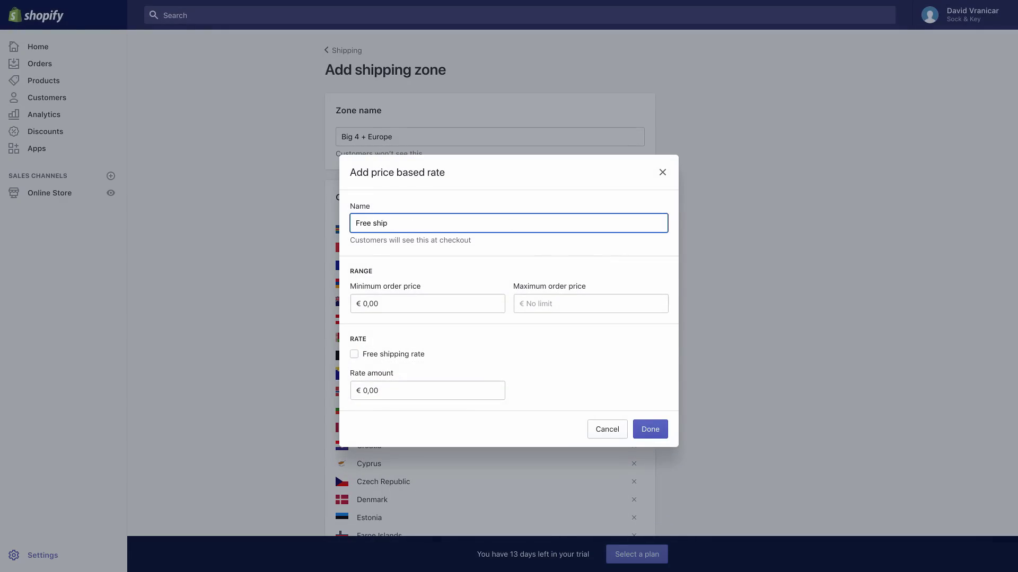
key(BackSpace)
key(BackSpace)
key(BackSpace)
key(BackSpace)
text(Shipping)
click(354, 355)
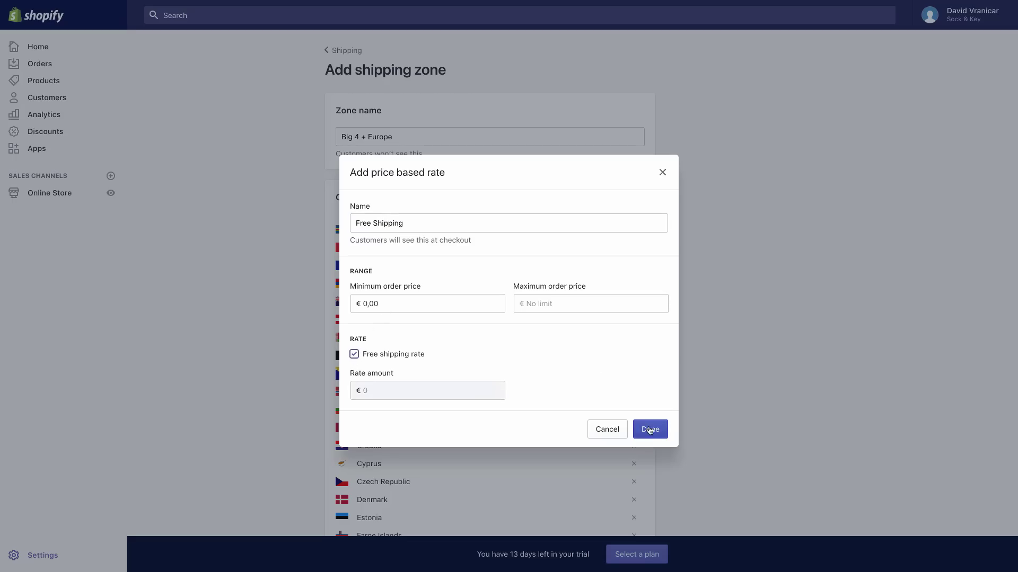
click(650, 429)
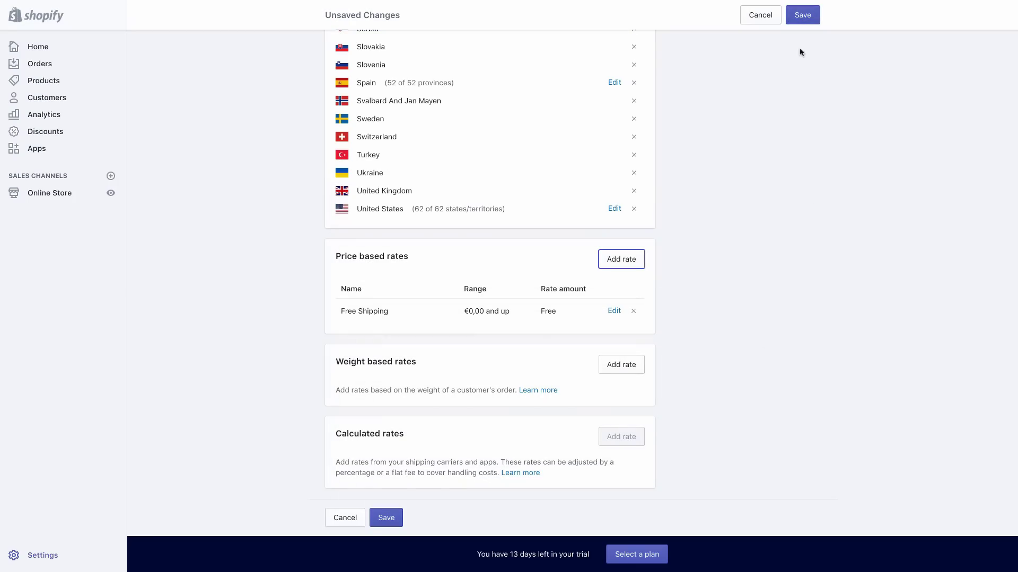
click(803, 15)
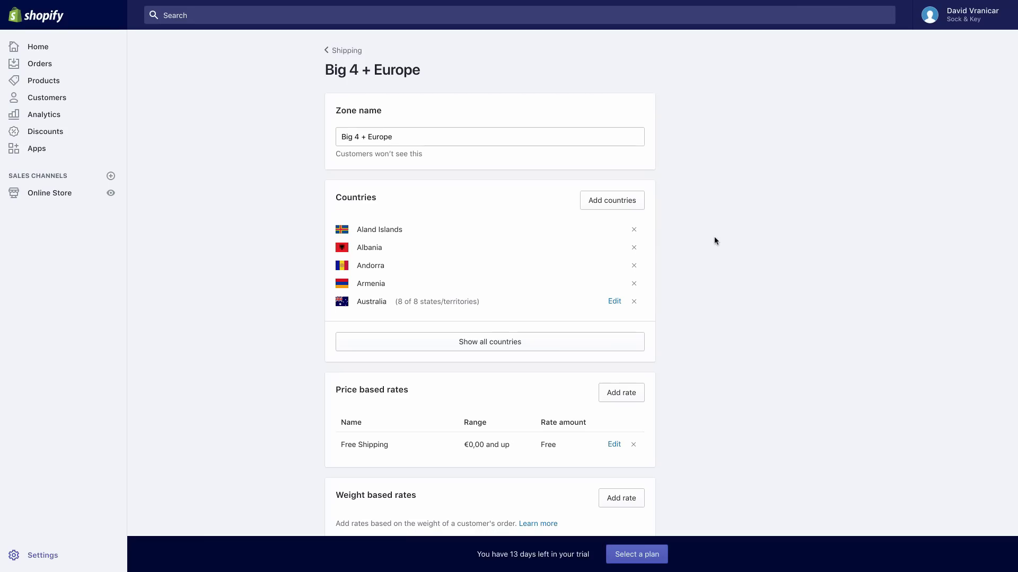
Go back to the Shipping overview and review the Big 4 + Europe, Domestic and Rest of World zones
click(354, 52)
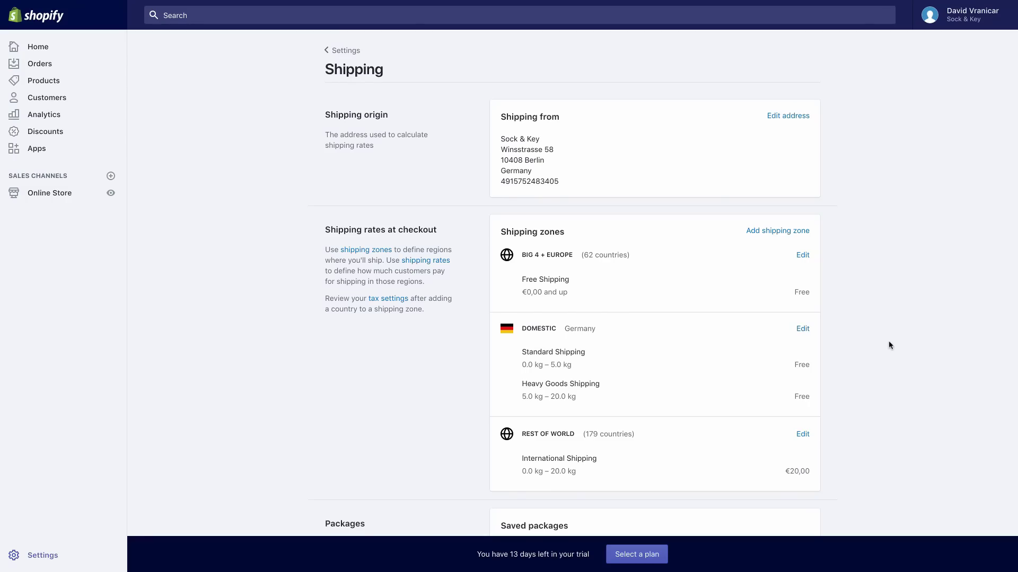
scroll(888, 345, down, 1)
scroll(888, 345, up, 1)
click(802, 434)
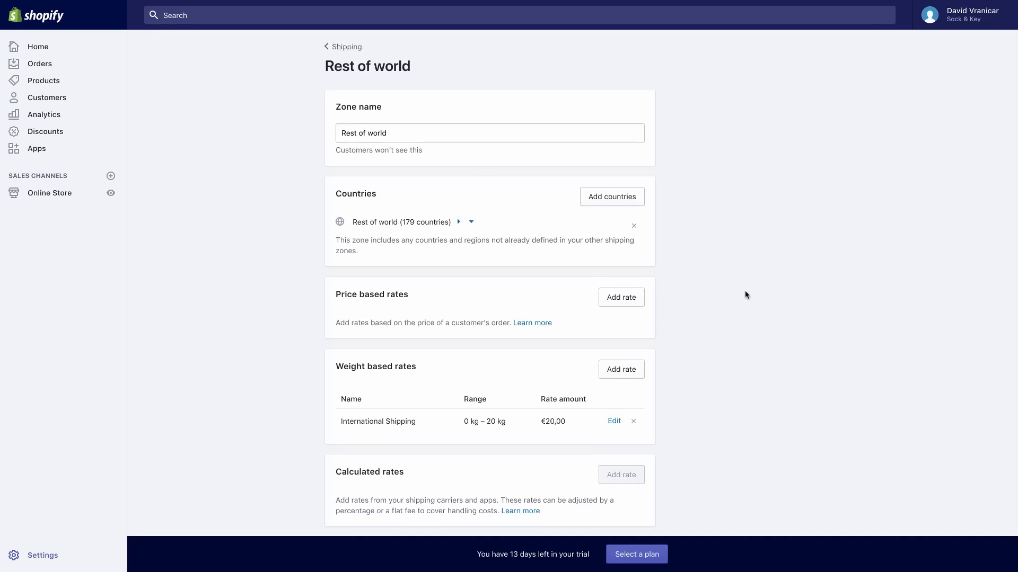
scroll(744, 291, down, 2)
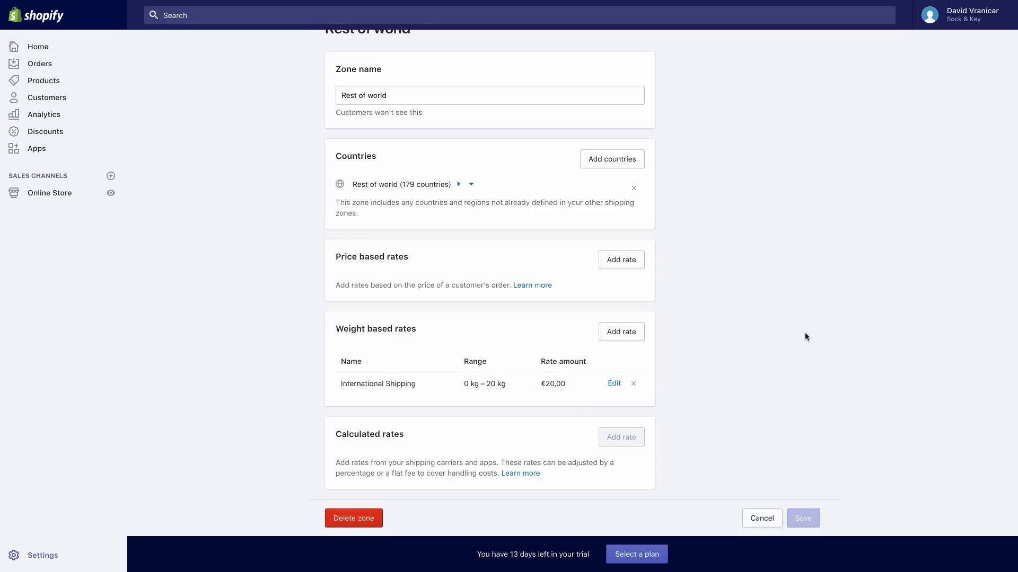
scroll(804, 333, up, 2)
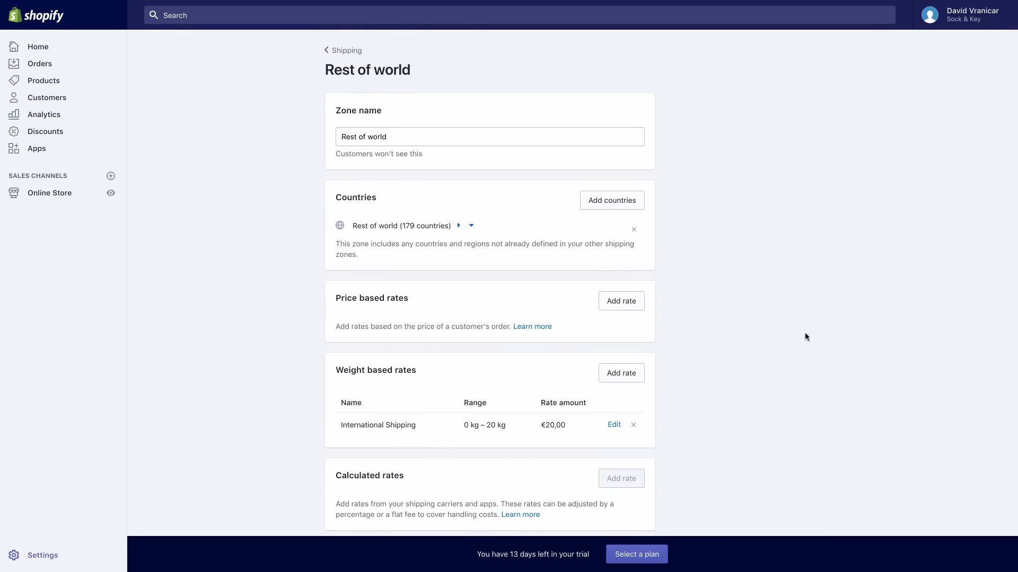
click(347, 51)
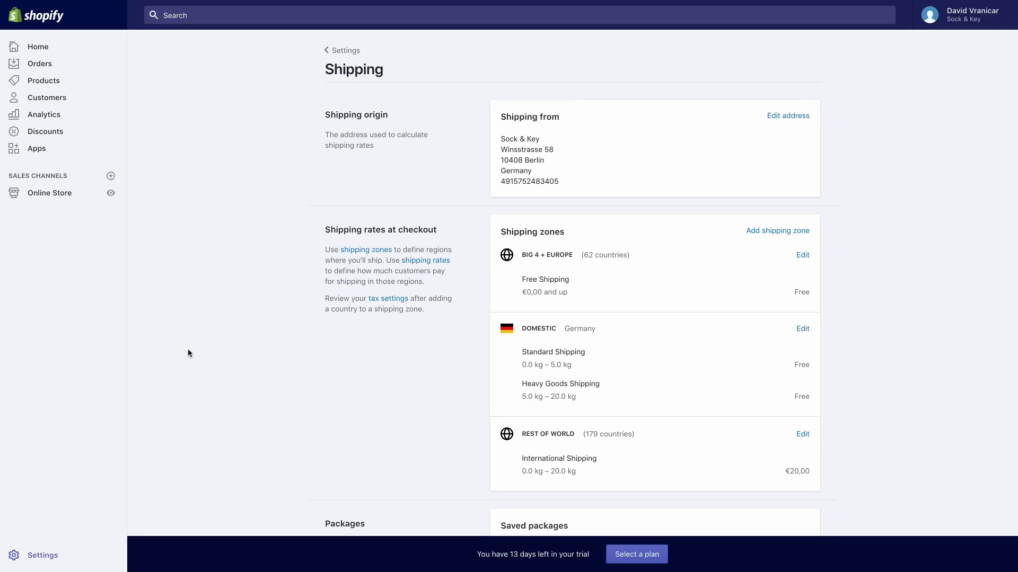
Go to Settings and choose Checkout
click(42, 556)
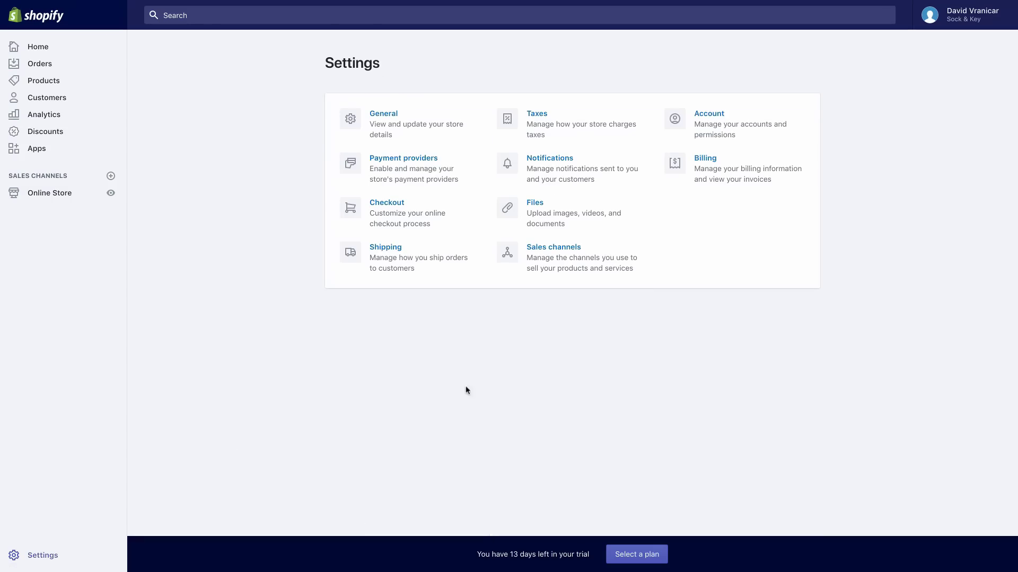
click(426, 226)
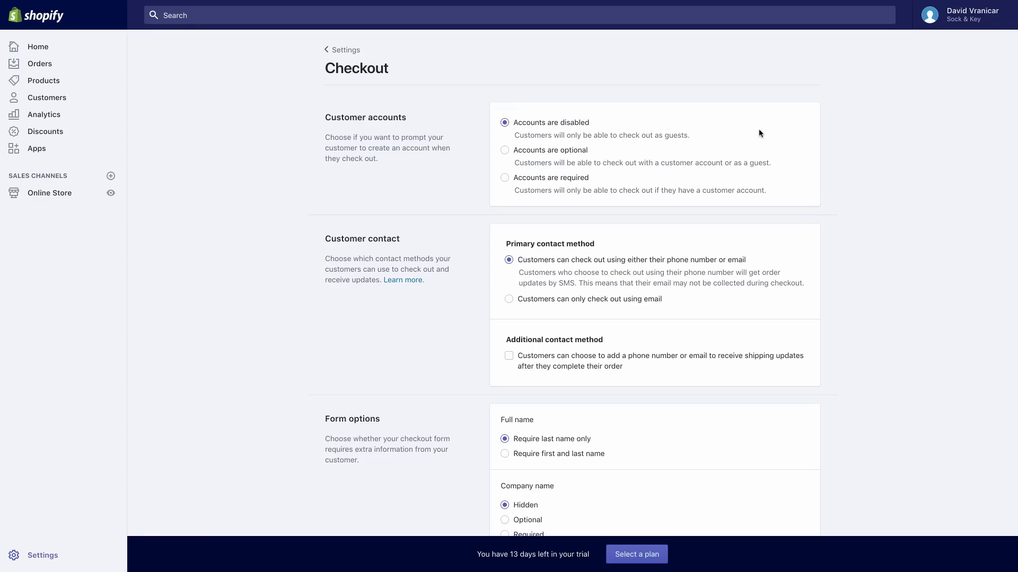
Scroll down to the refund, privacy and TOS statements and generate a sample refund policy
scroll(759, 133, down, 1)
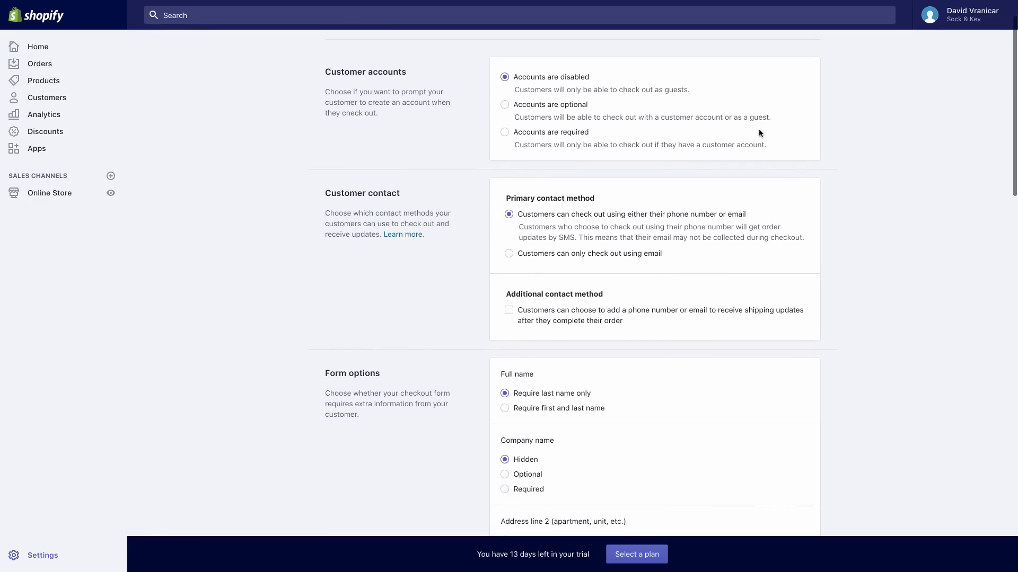
scroll(834, 136, down, 1)
scroll(835, 136, down, 3)
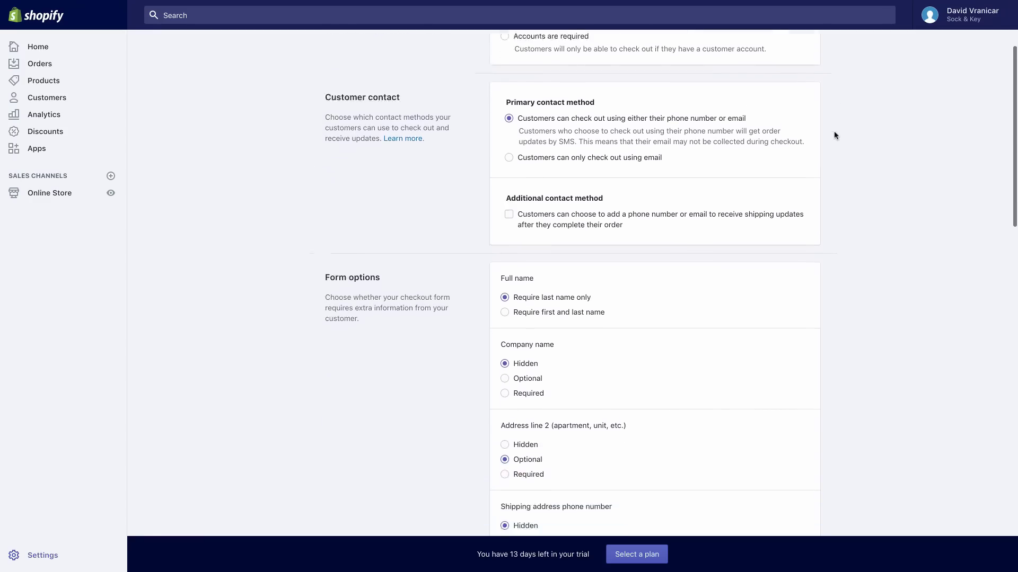
scroll(834, 136, down, 1)
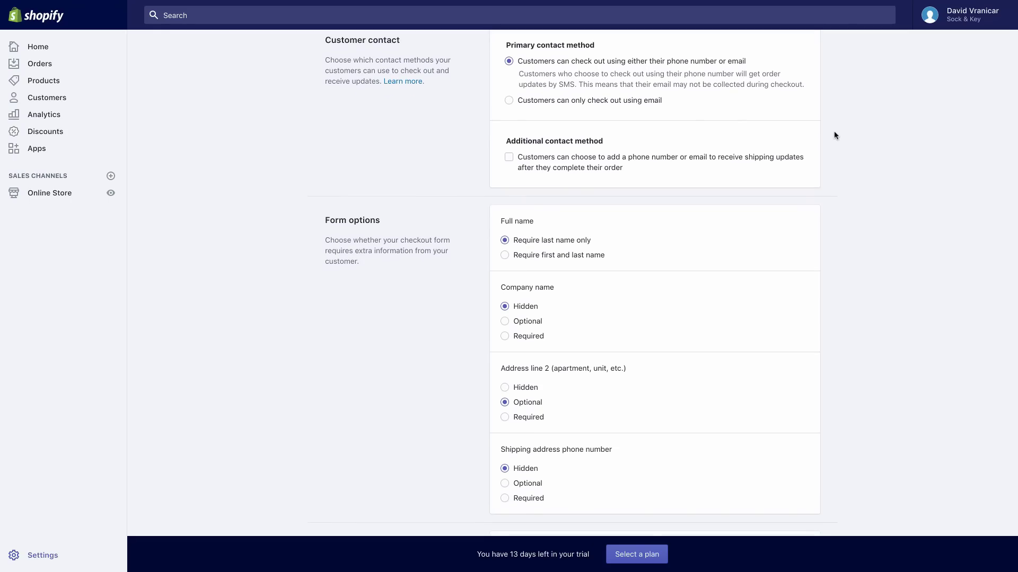
scroll(834, 136, down, 2)
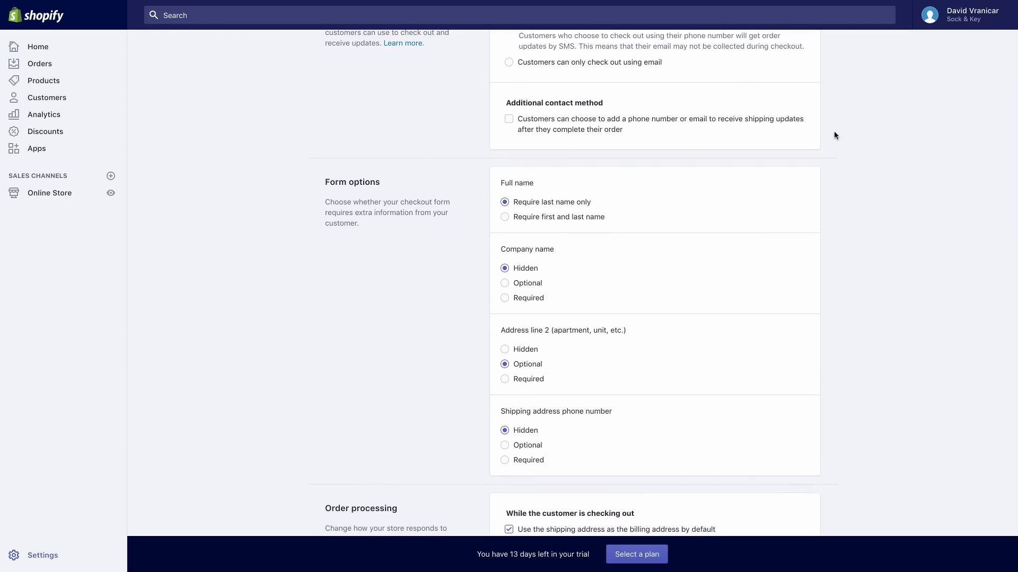
scroll(834, 136, down, 3)
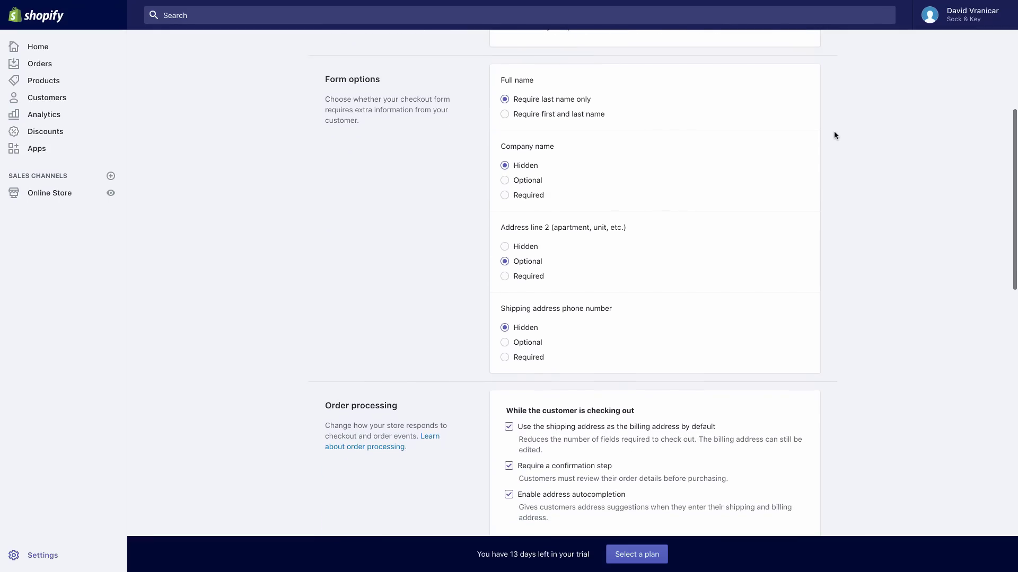
scroll(834, 136, down, 1)
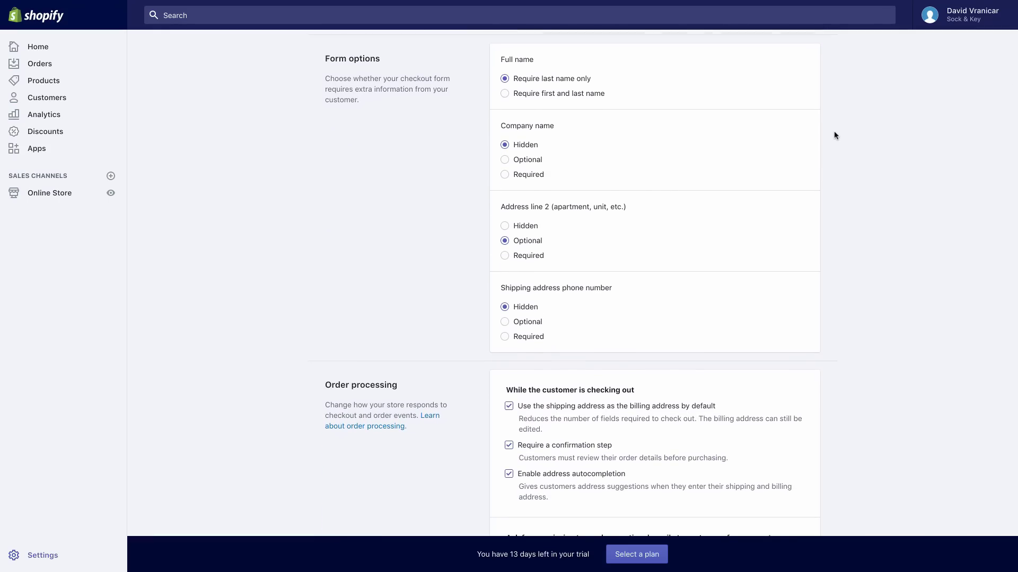
scroll(834, 135, down, 1)
scroll(834, 136, down, 2)
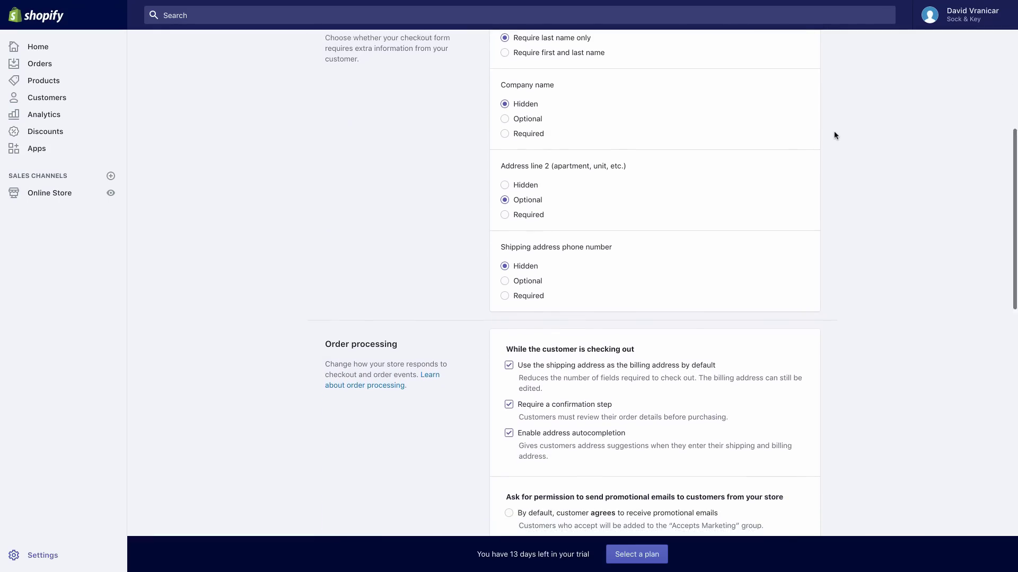
scroll(834, 135, down, 4)
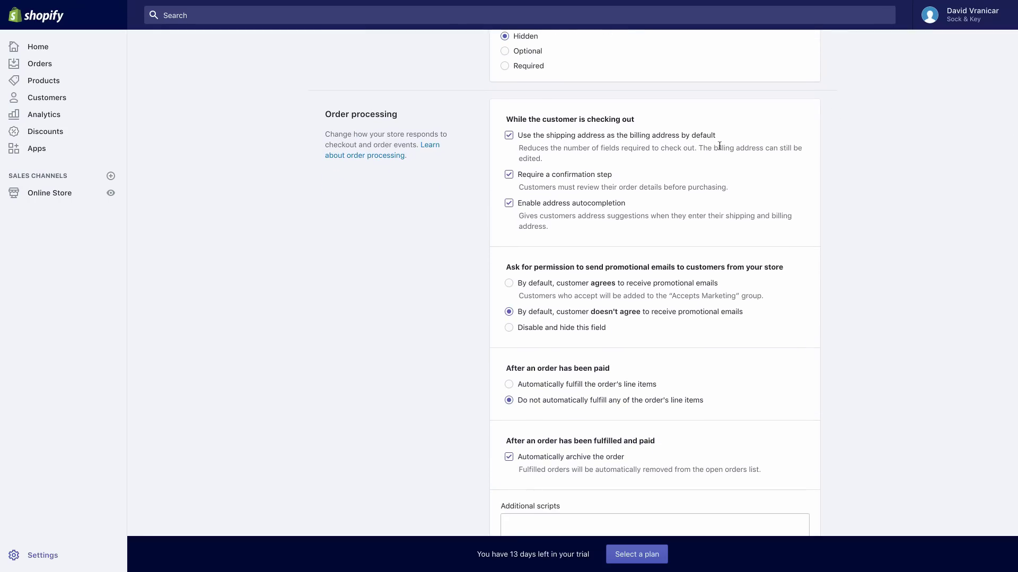
scroll(874, 148, down, 1)
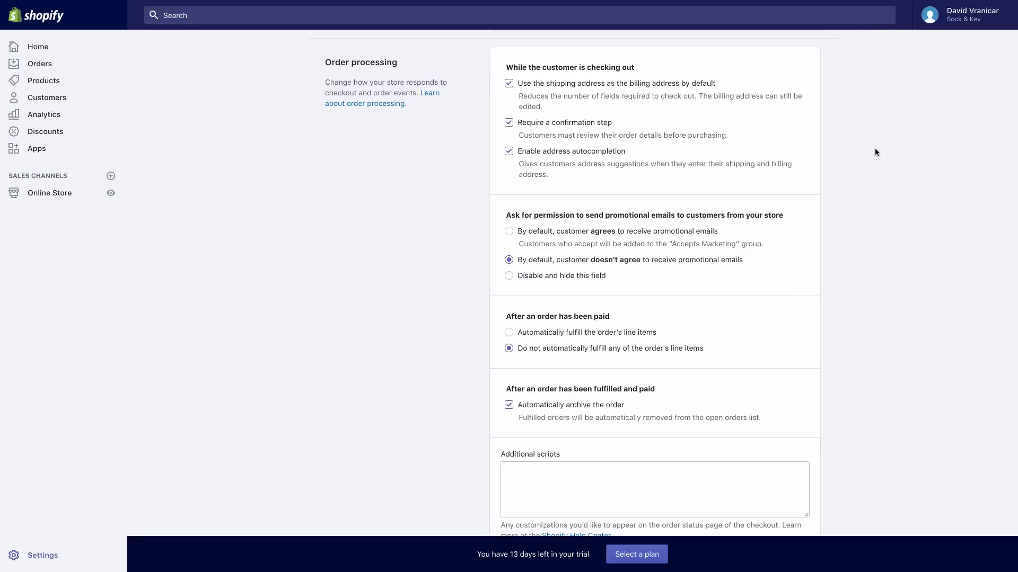
scroll(874, 153, down, 1)
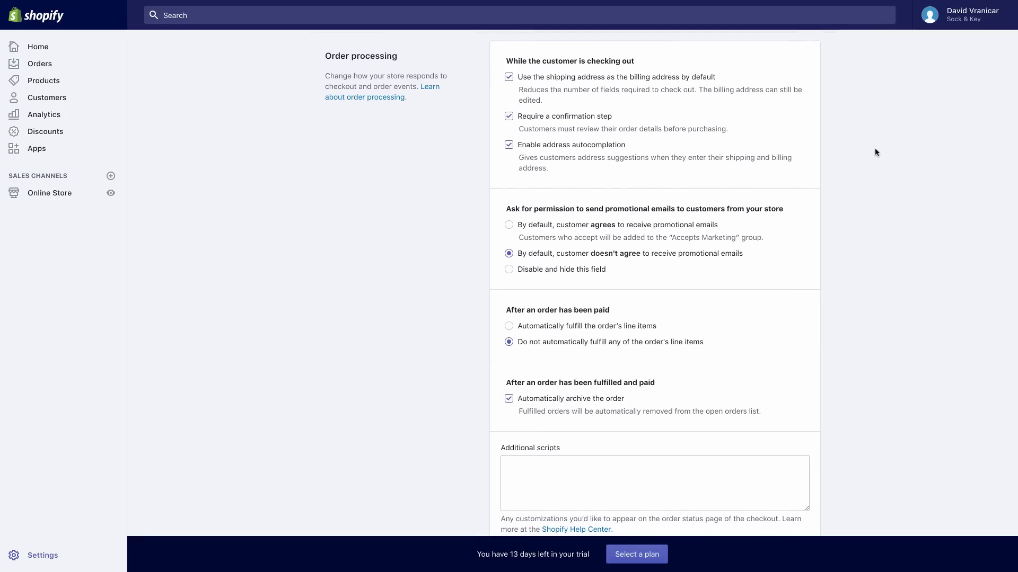
scroll(875, 153, up, 1)
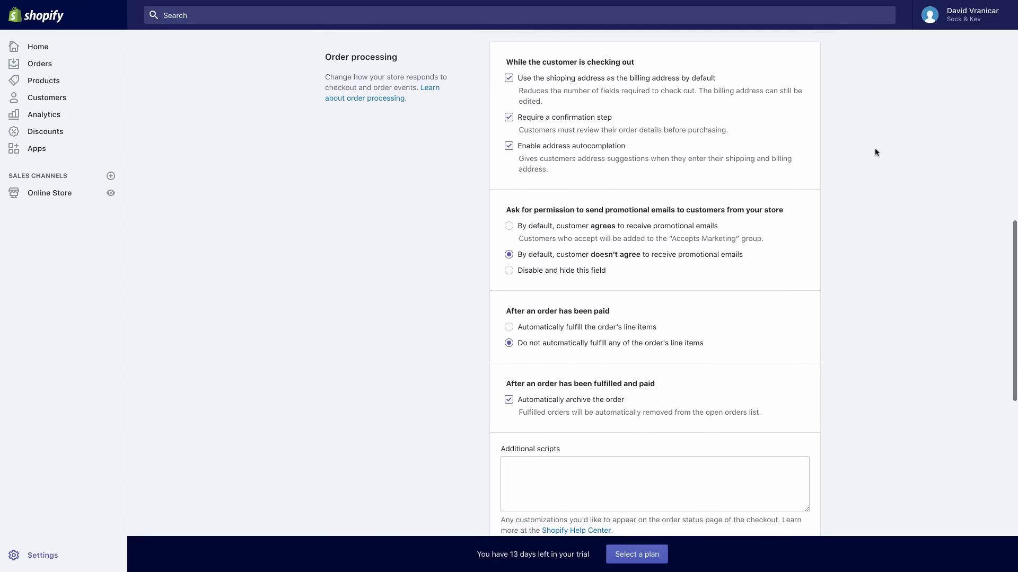
scroll(874, 152, down, 1)
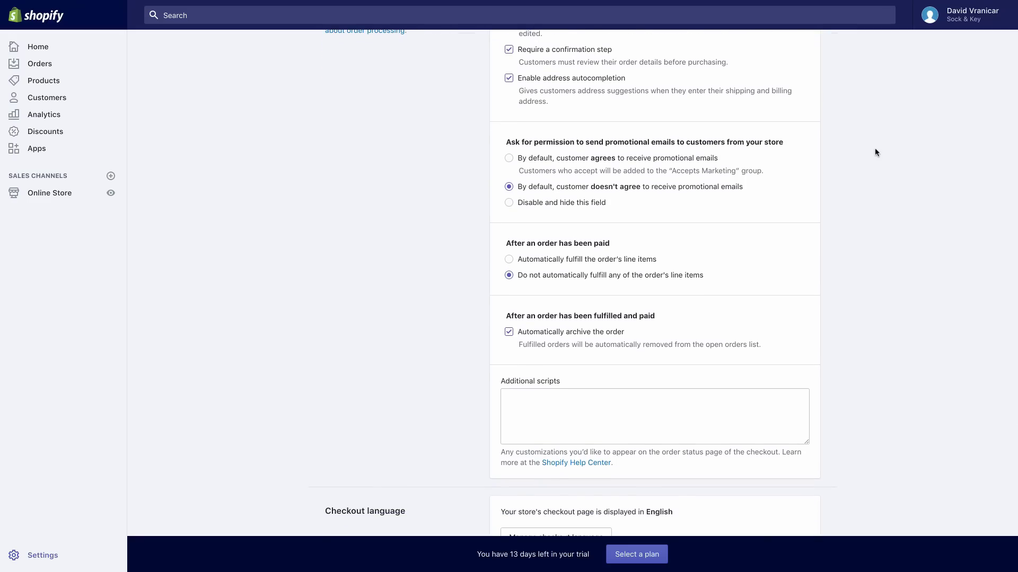
scroll(875, 152, down, 2)
scroll(874, 152, down, 4)
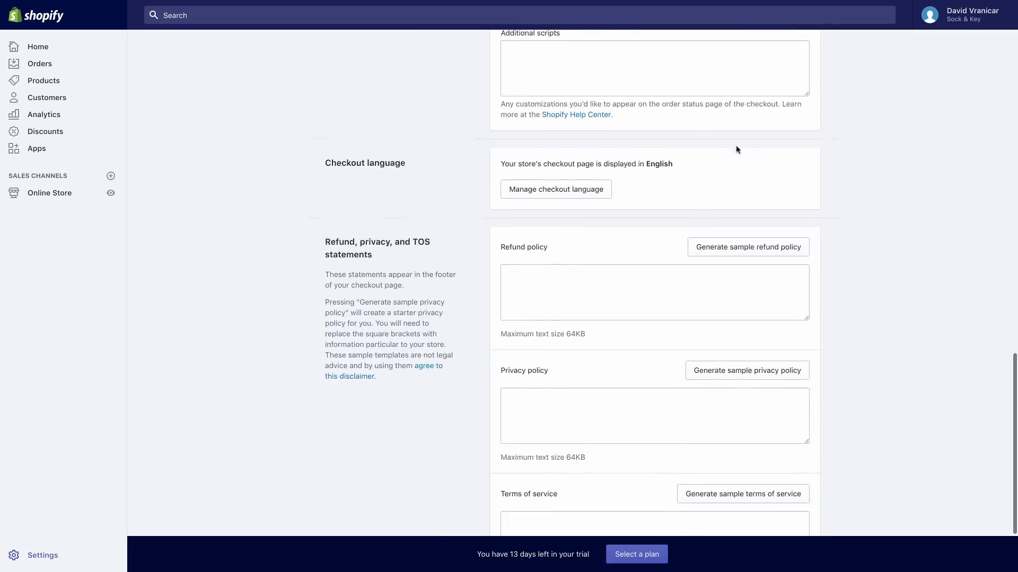
scroll(908, 166, down, 2)
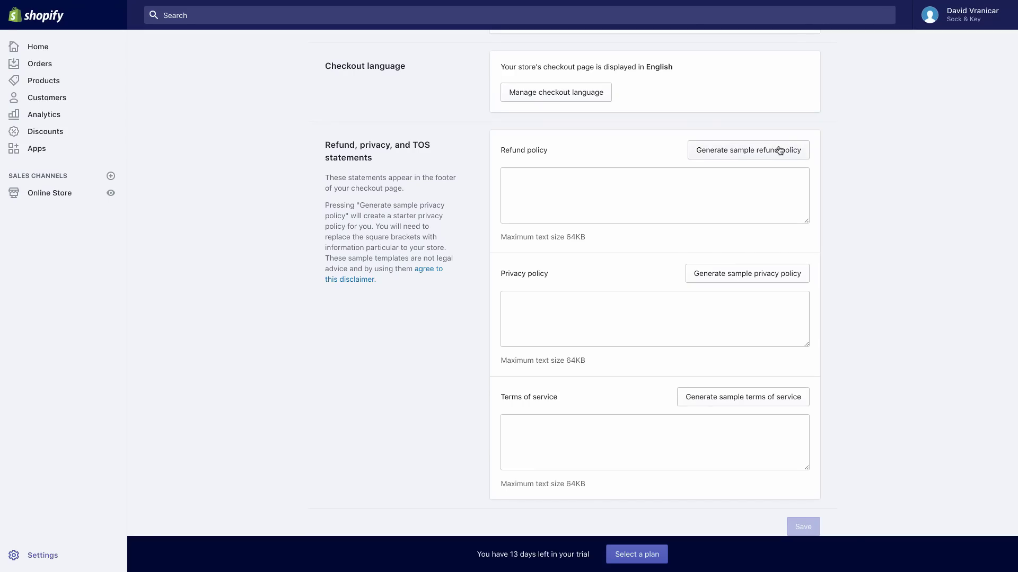
click(747, 150)
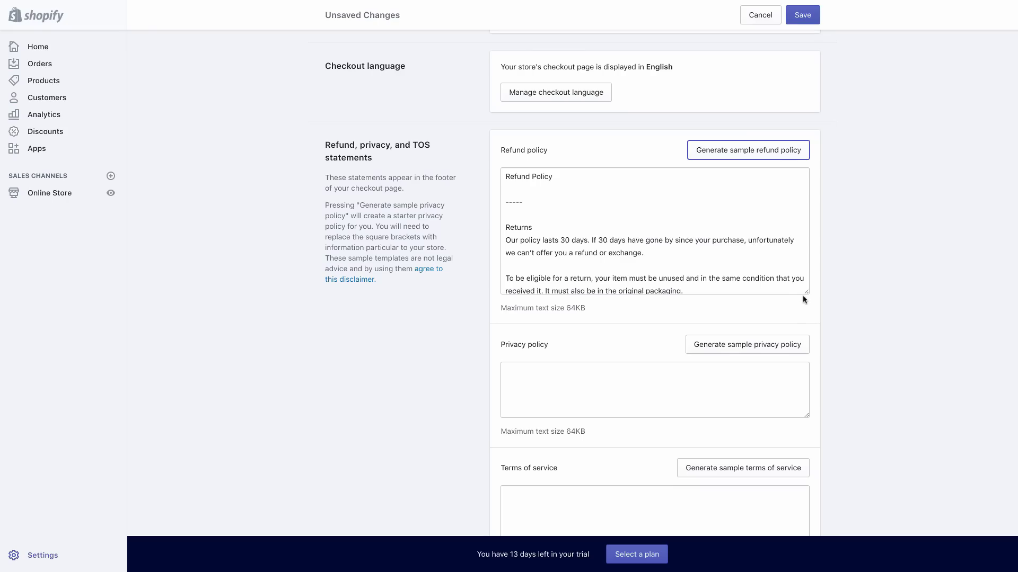
Find the first personal email in the refund policy and replace it with the store's info email address
drag(807, 294, 808, 354)
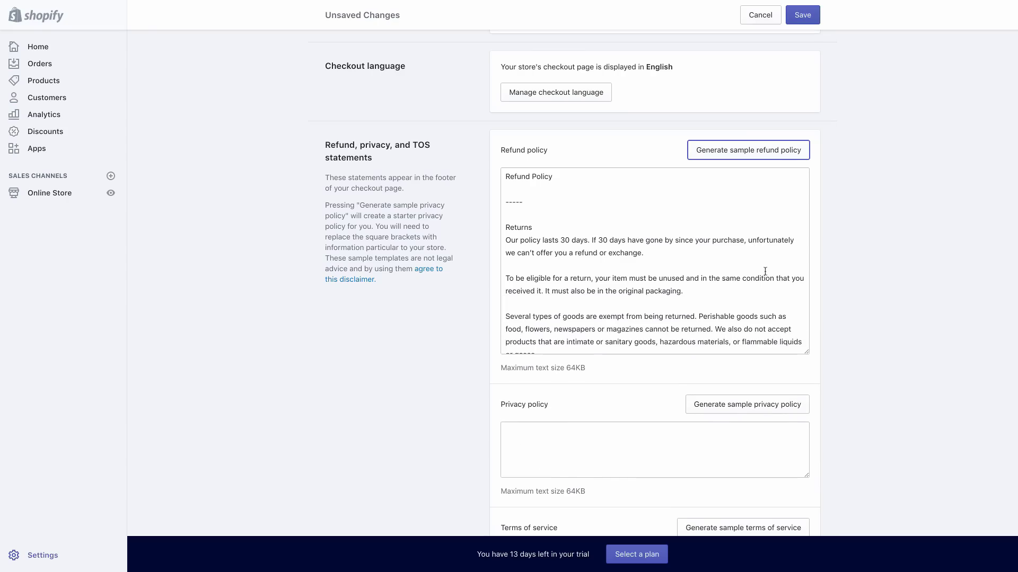
scroll(759, 268, down, 5)
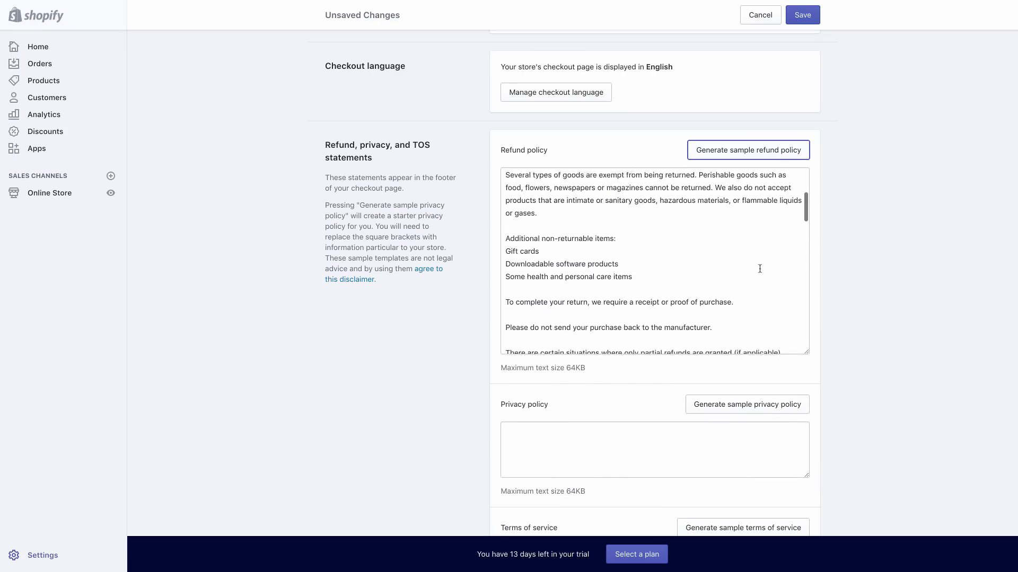
scroll(760, 269, down, 1)
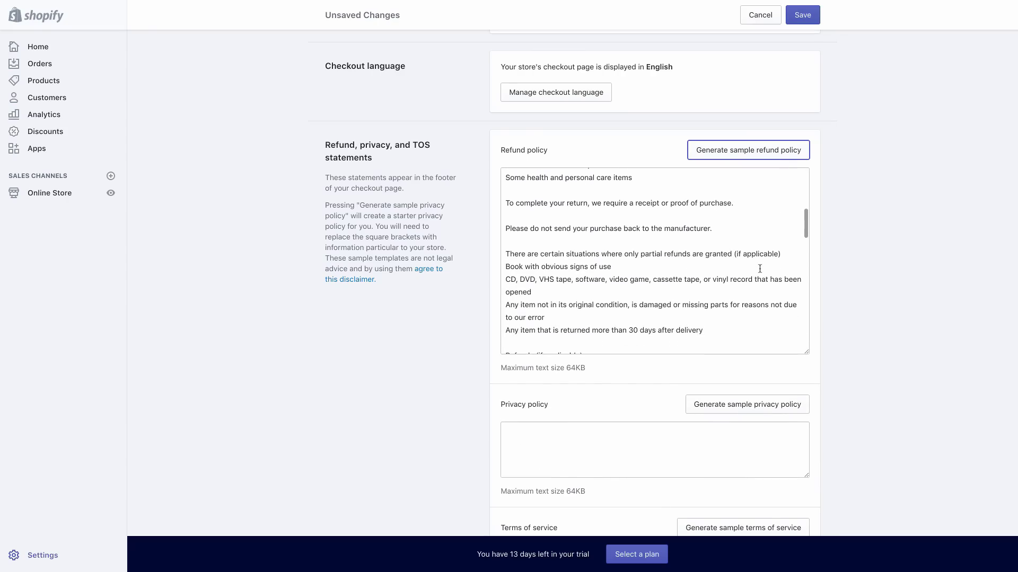
key(super+f)
text(@)
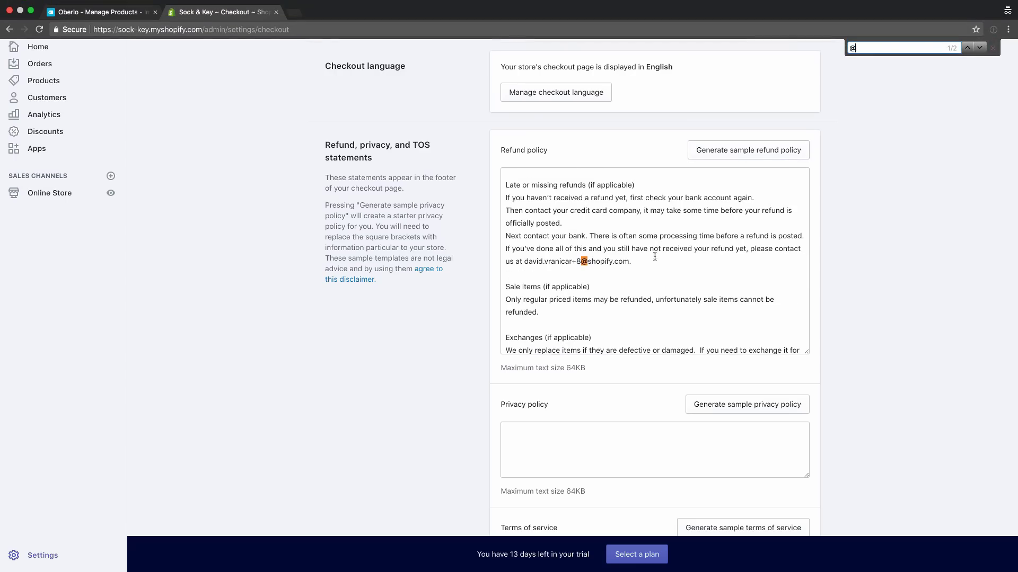
drag(524, 263, 628, 263)
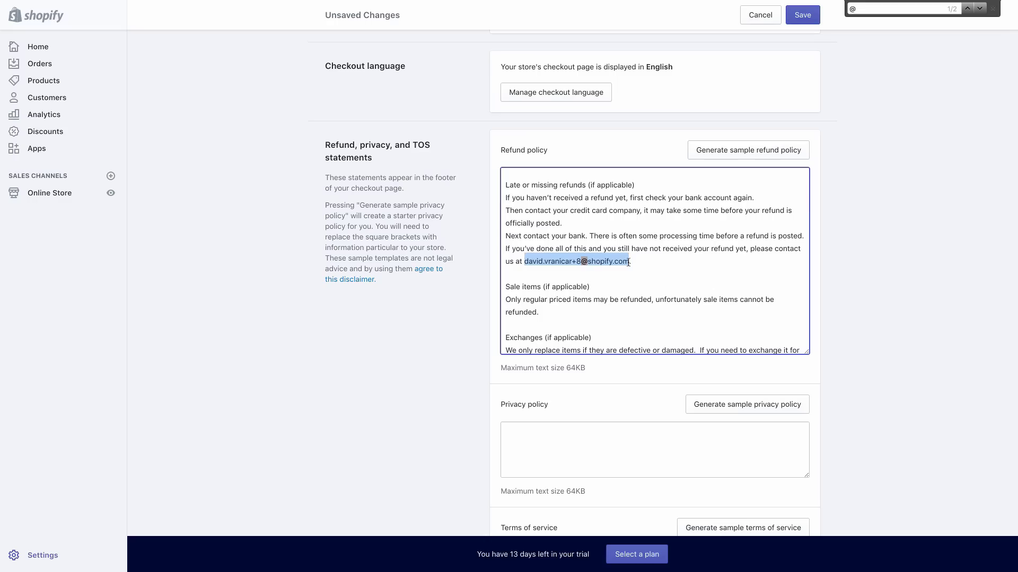
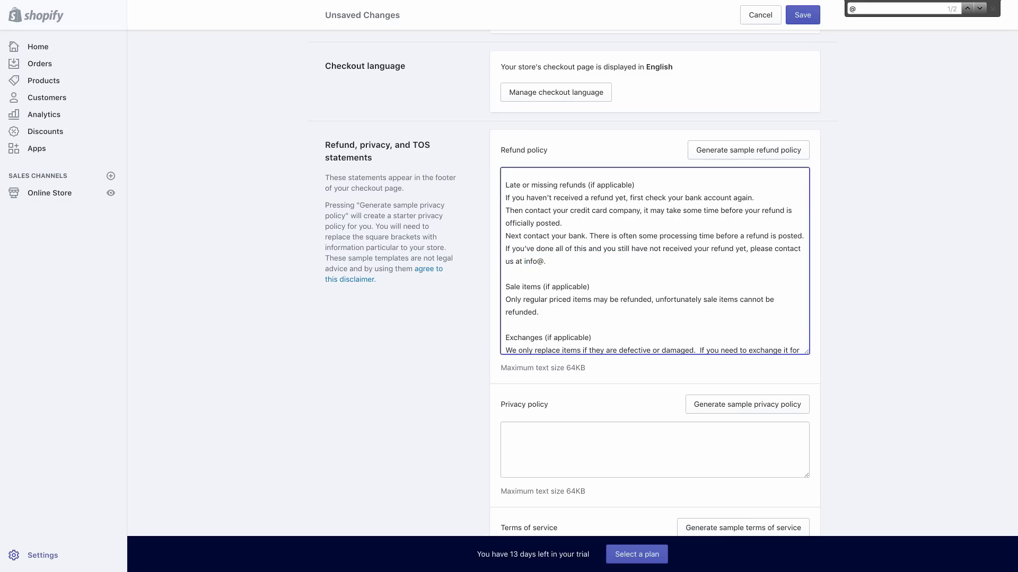
click(524, 262)
drag(524, 262, 600, 261)
key(ctrl+c)
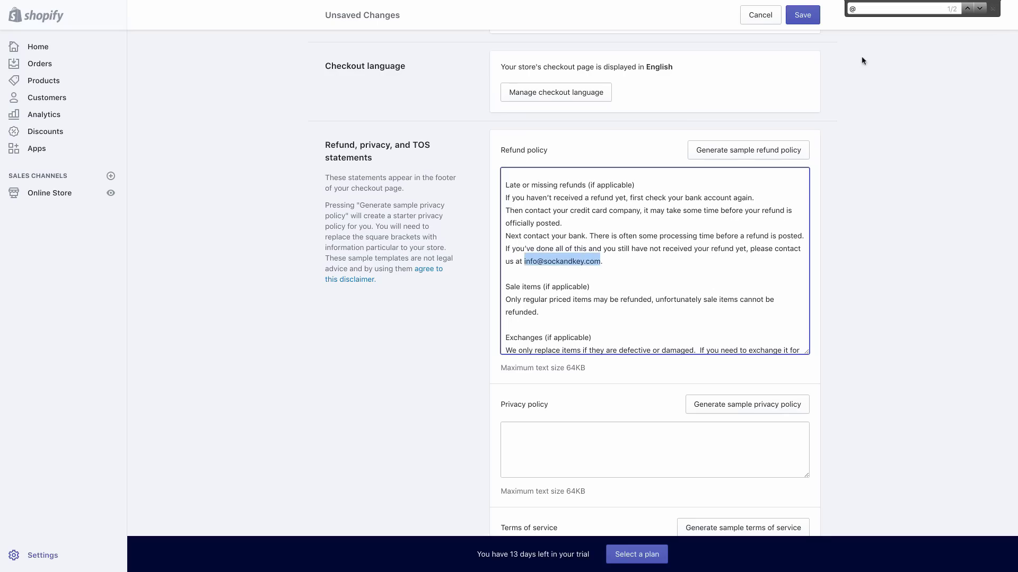
Paste the store email over the second personal email, then generate a sample privacy policy
click(863, 9)
key(Return)
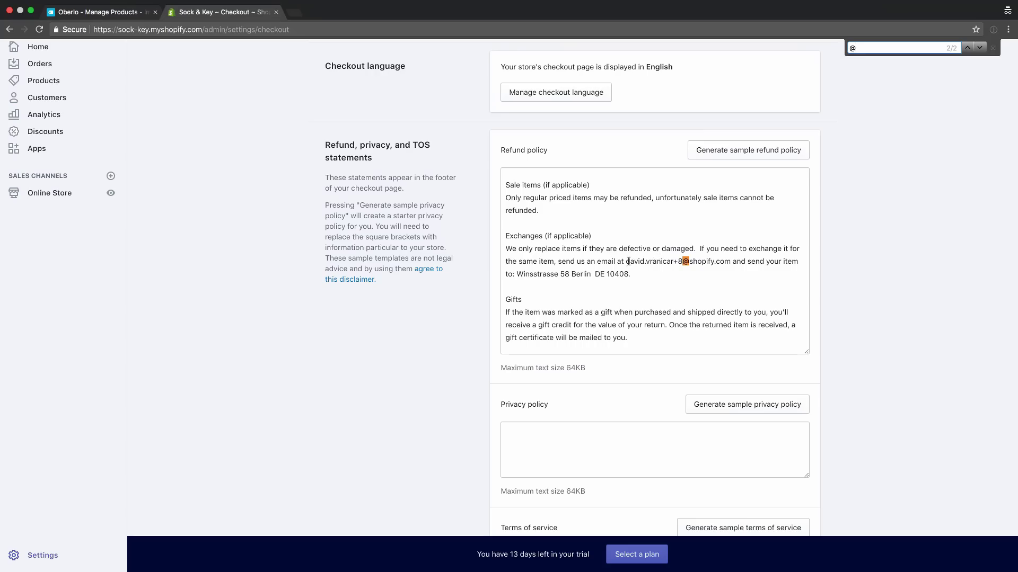
drag(626, 262, 731, 263)
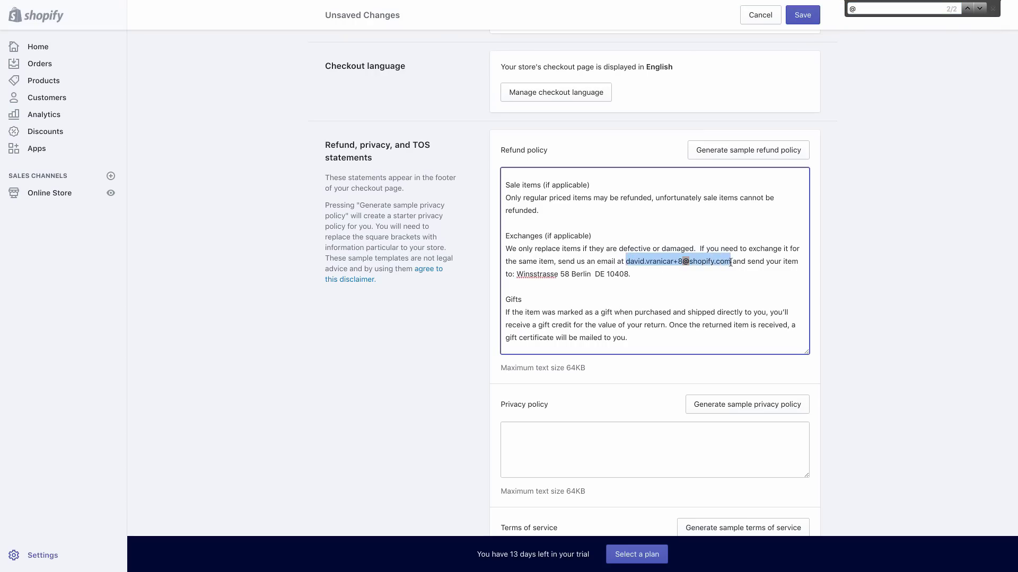
key(ctrl+v)
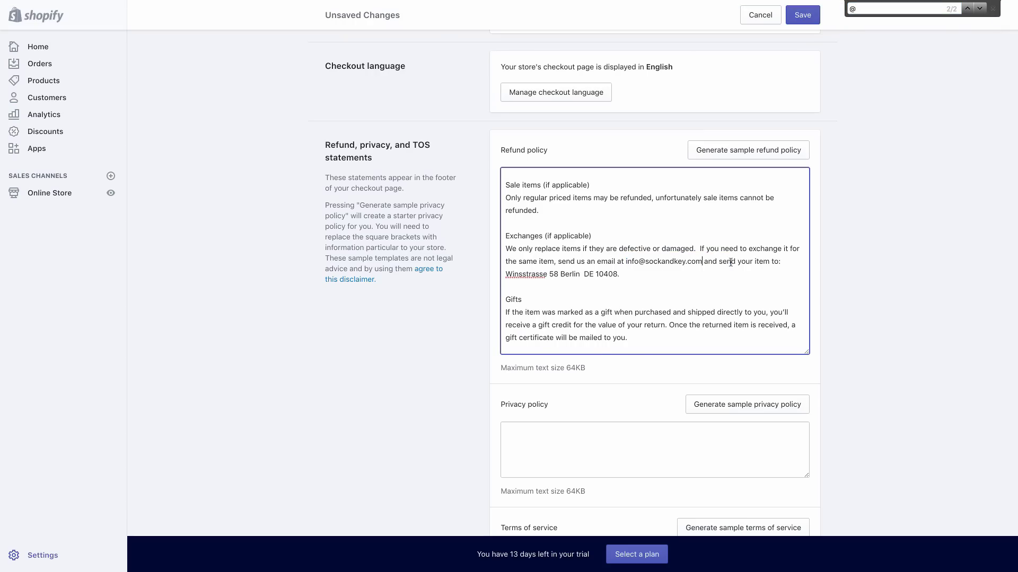
scroll(730, 263, down, 5)
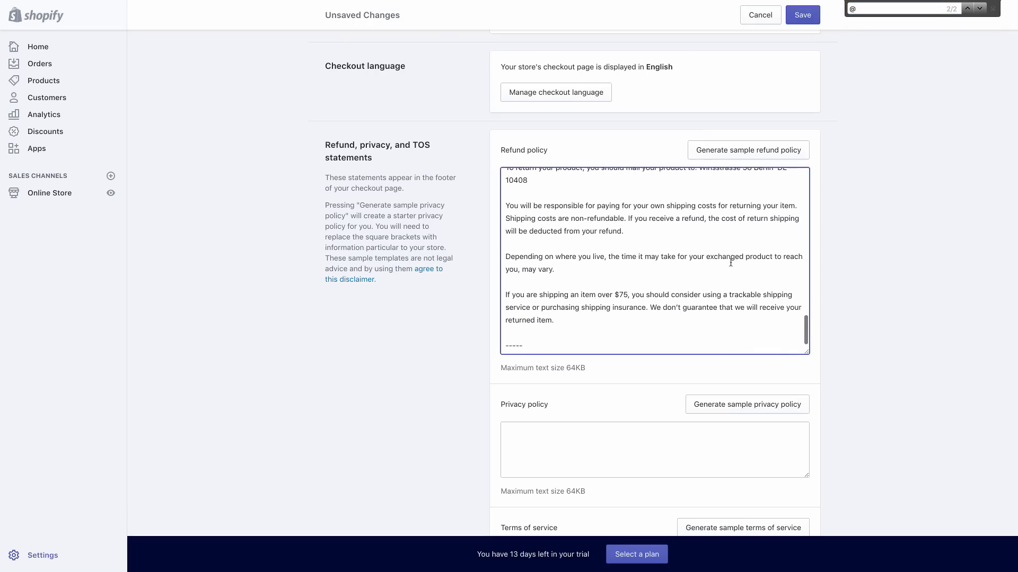
scroll(765, 345, down, 3)
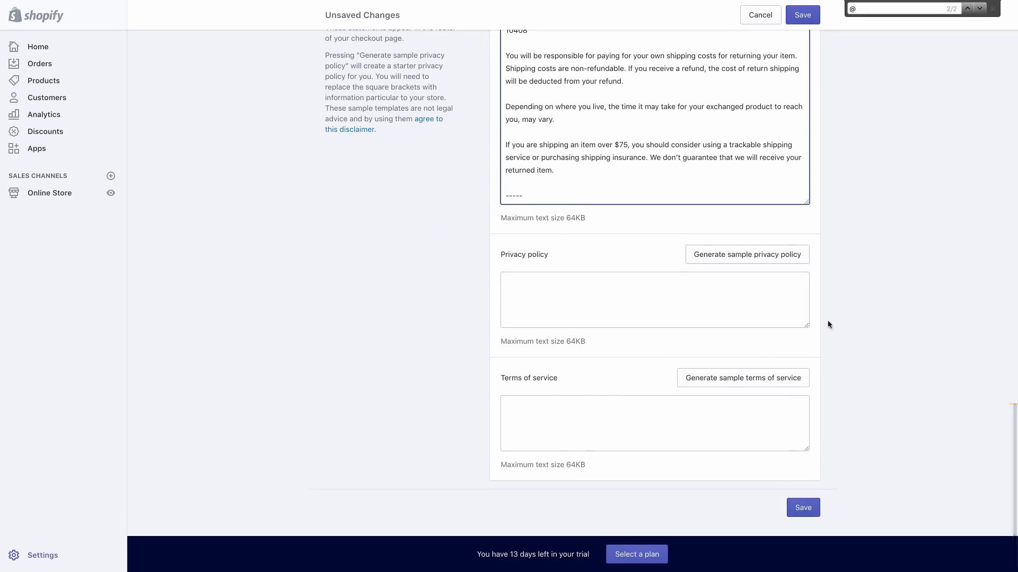
click(778, 258)
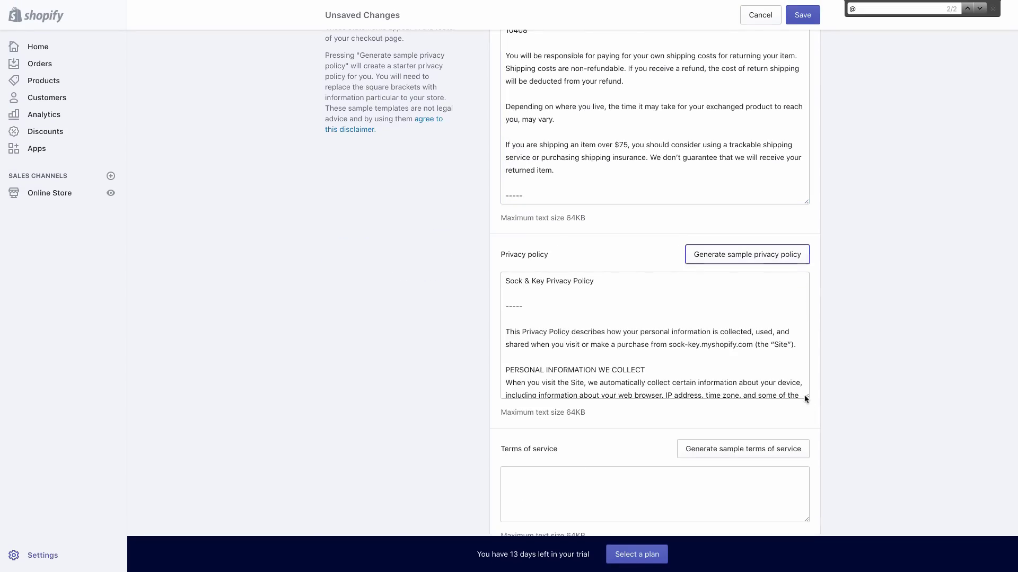
Paste the store's info email over the personal email in the privacy policy
click(721, 361)
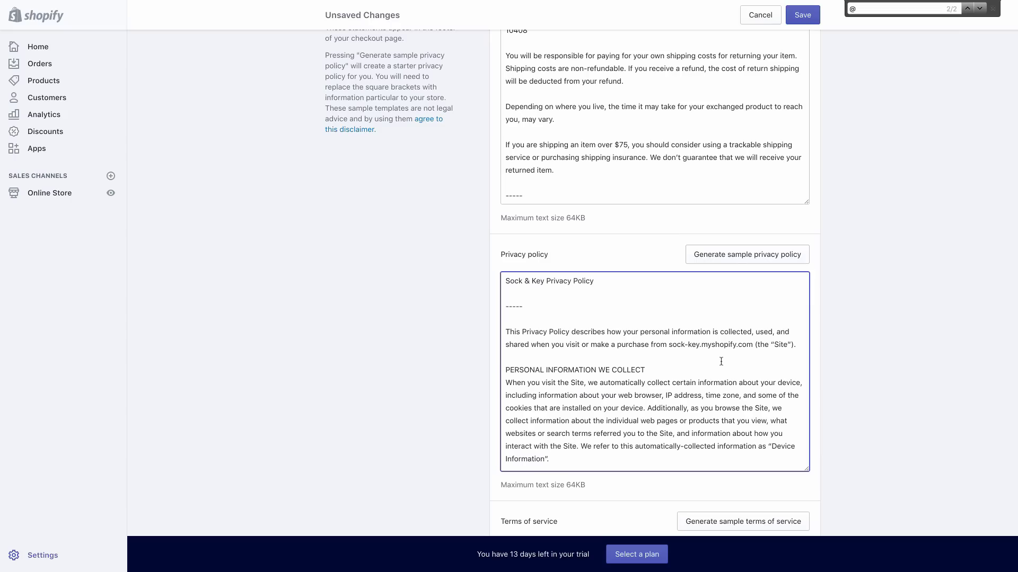
key(super+f)
key(Return)
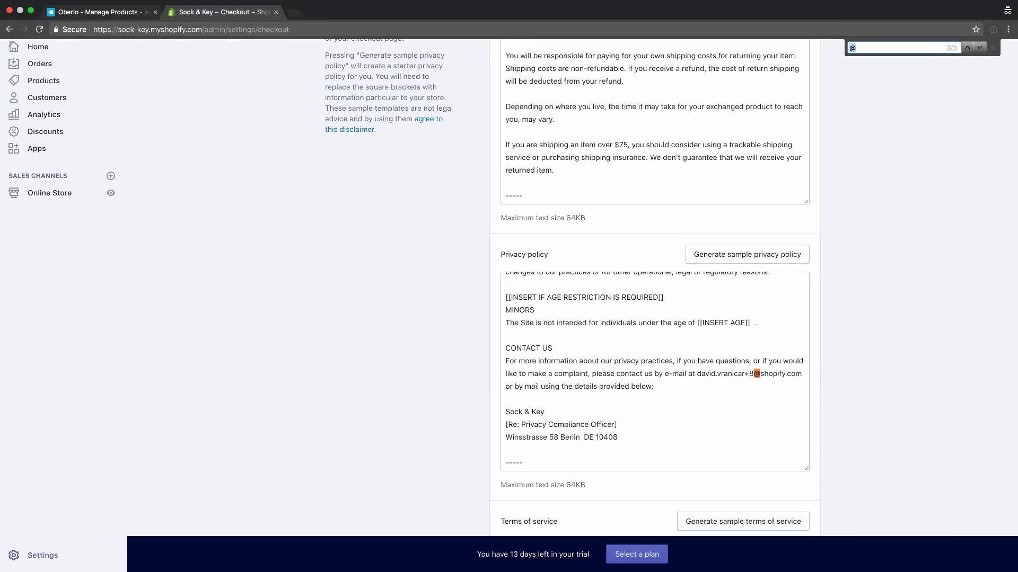
drag(697, 374, 803, 376)
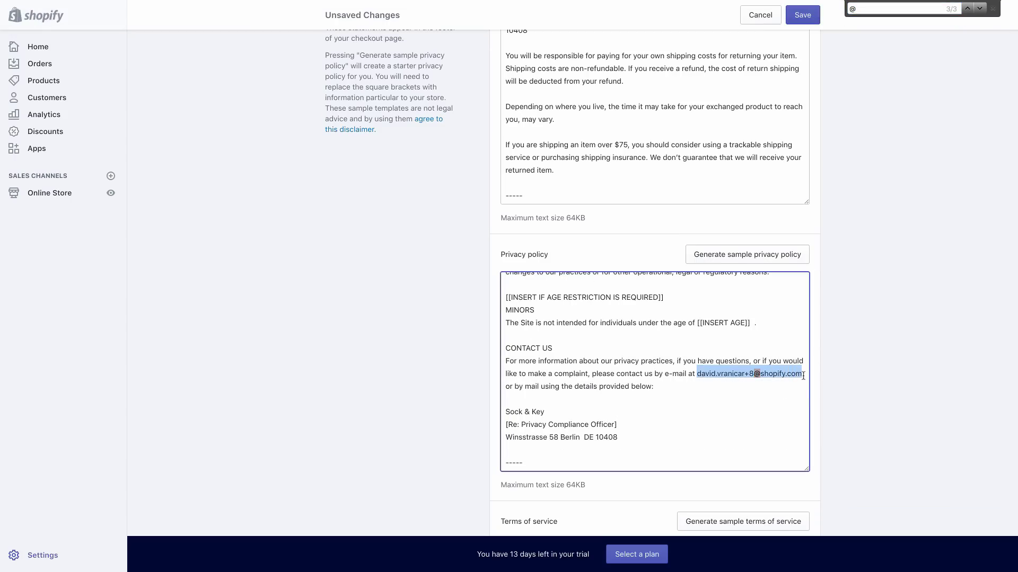
key(super+v)
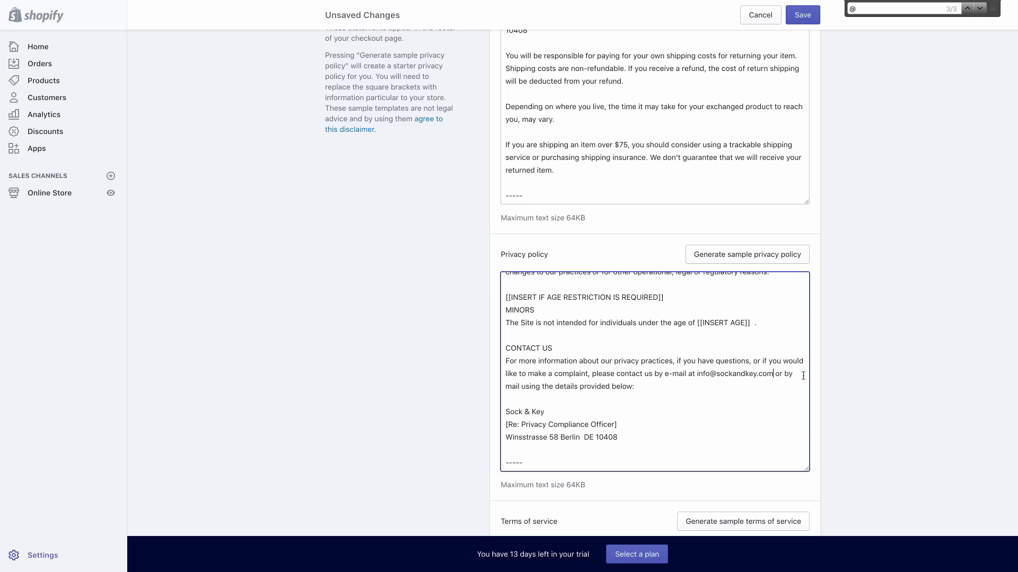
Search the page again for remaining email addresses, then generate sample terms of service
key(super+f)
click(967, 48)
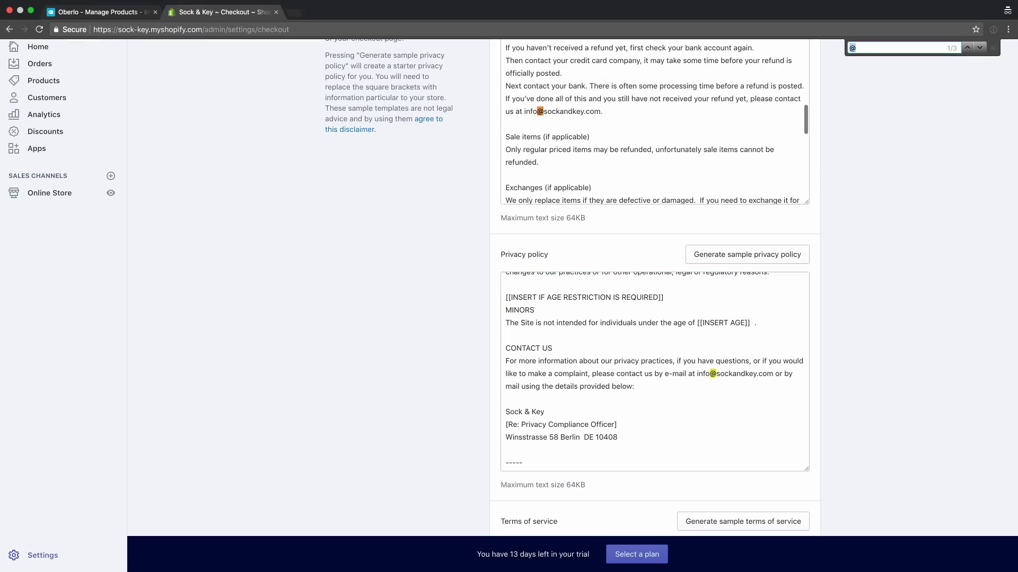
scroll(655, 286, down, 5)
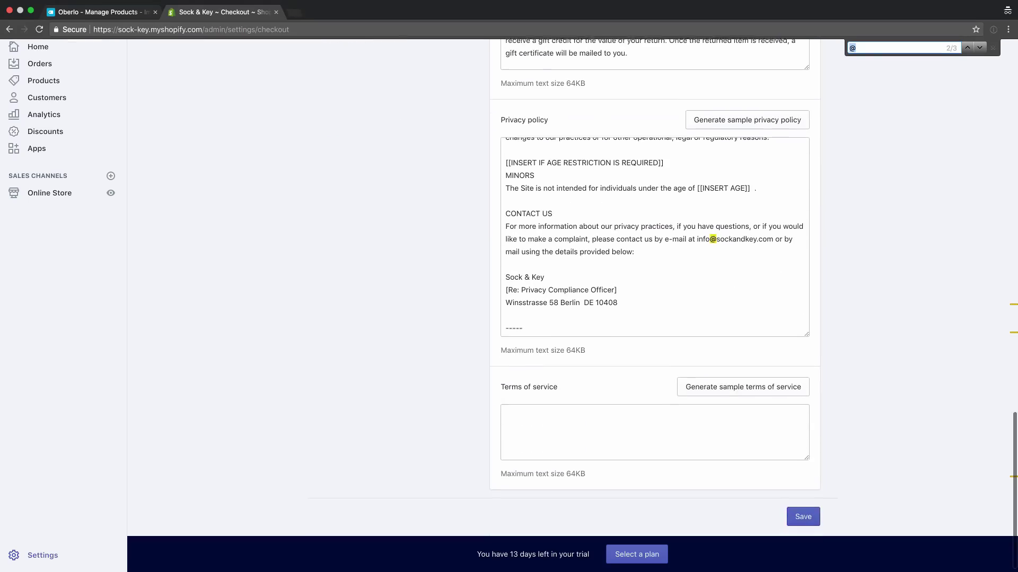
key(Return)
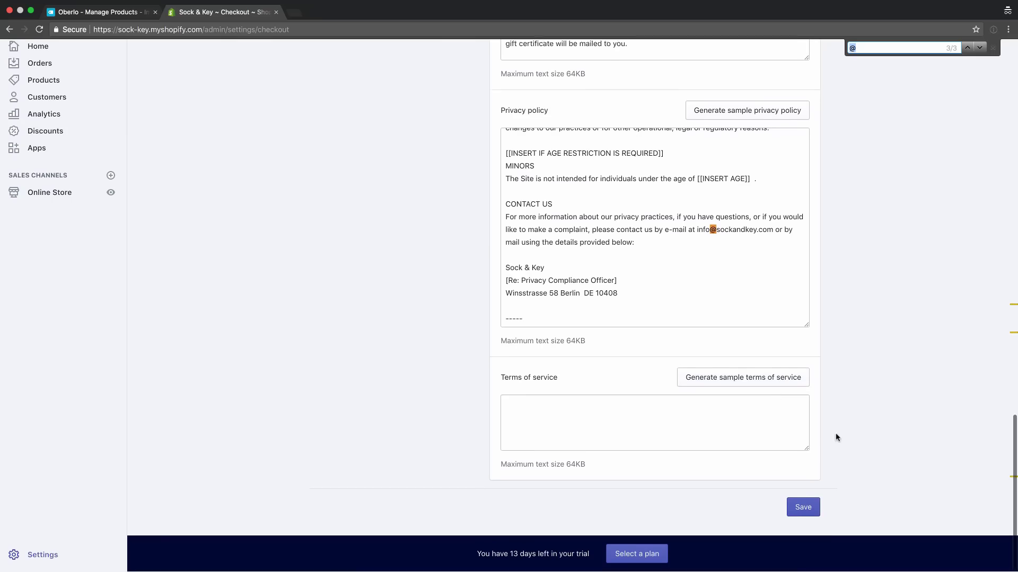
click(763, 383)
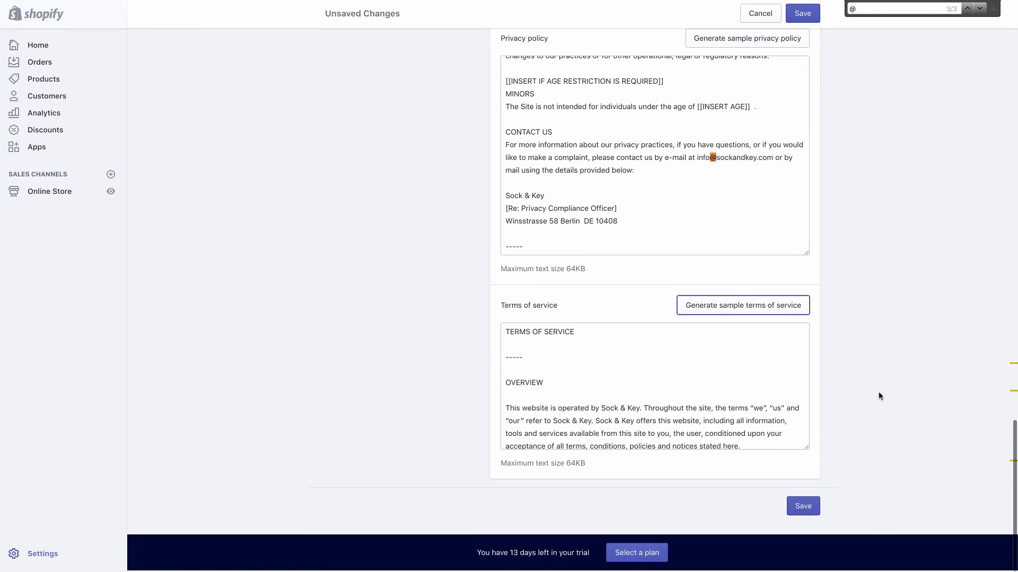
Replace the personal email in the sample terms of service with the store's info email
drag(808, 450, 818, 517)
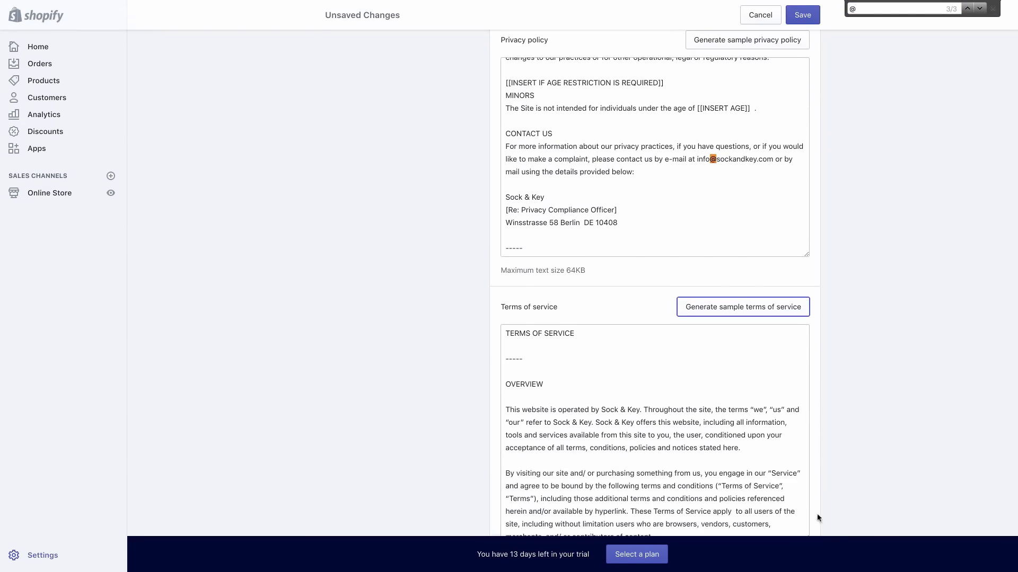
scroll(754, 419, down, 10)
key(super+f)
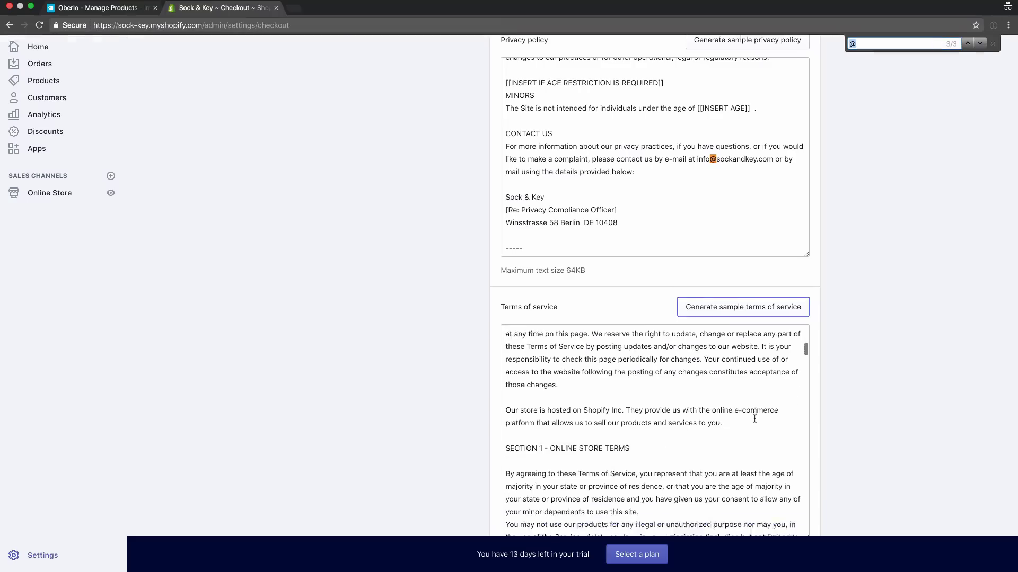
key(Return)
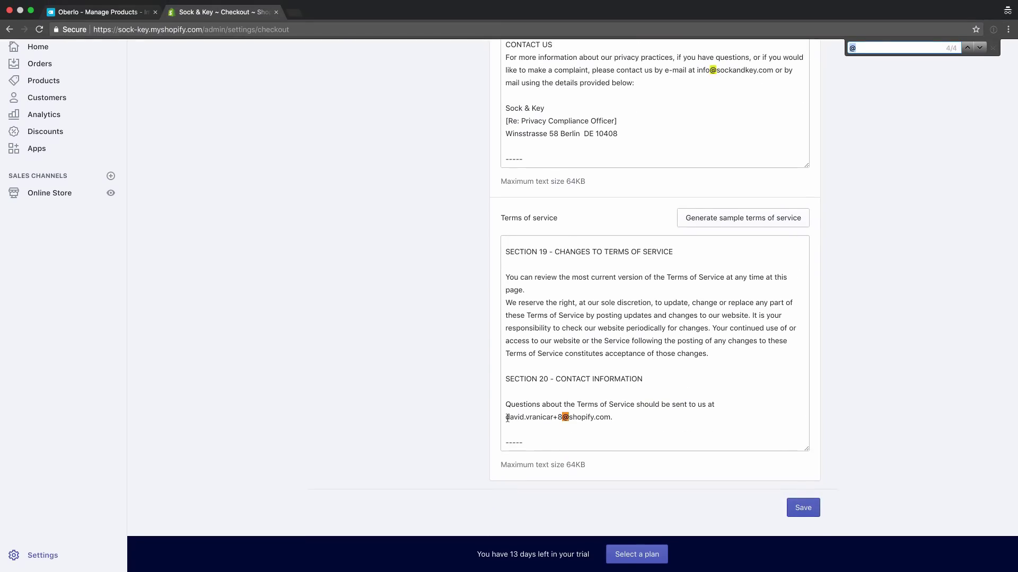
drag(507, 419, 611, 417)
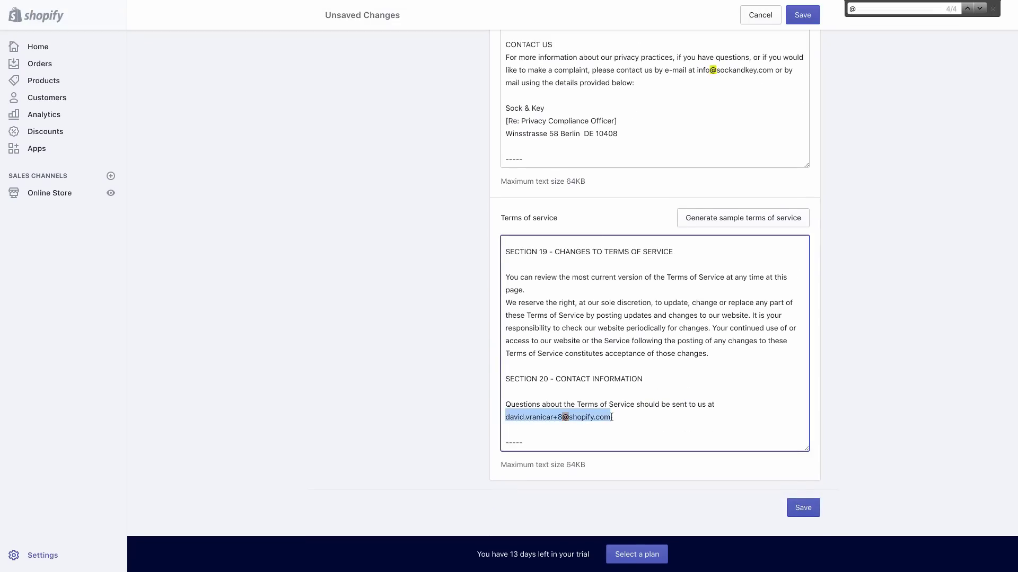
key(ctrl+v)
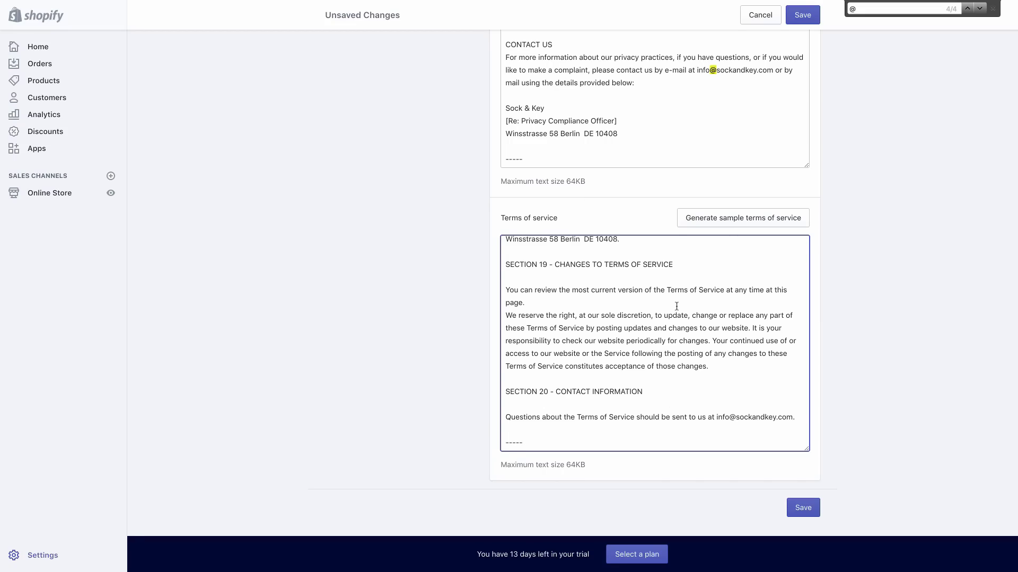
Close the page search and save the checkout policy changes
scroll(673, 304, up, 1)
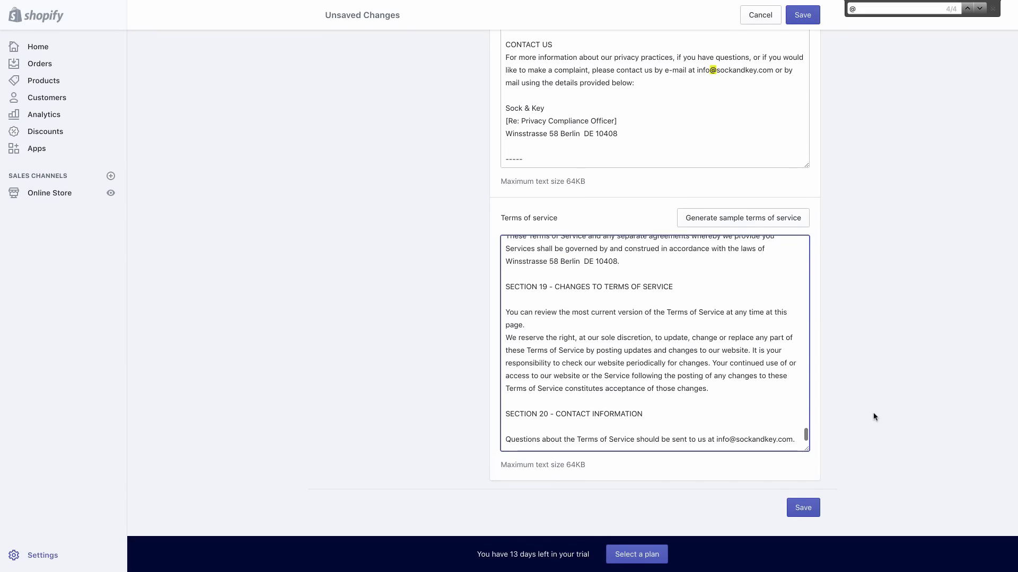
scroll(873, 413, up, 20)
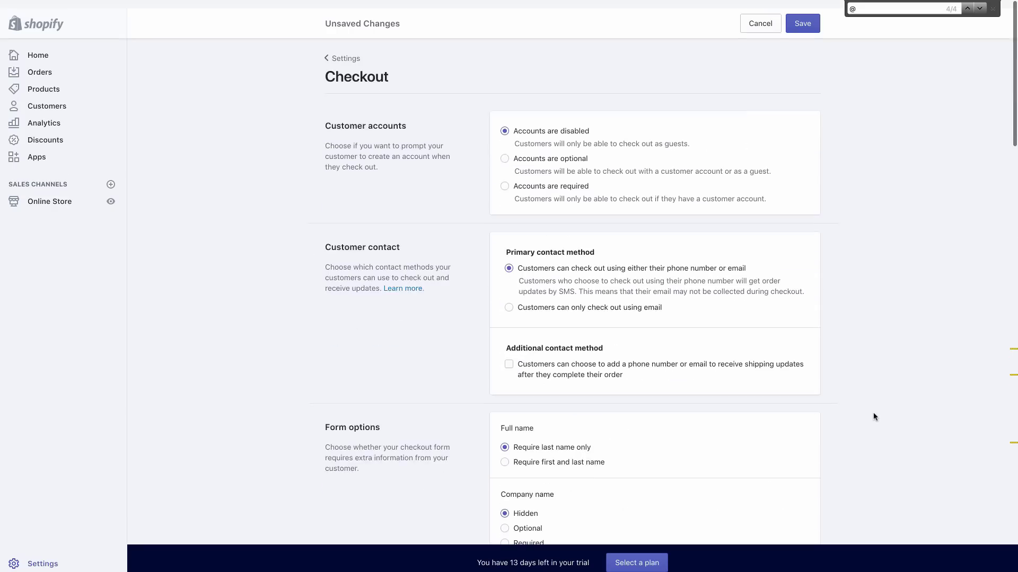
click(992, 9)
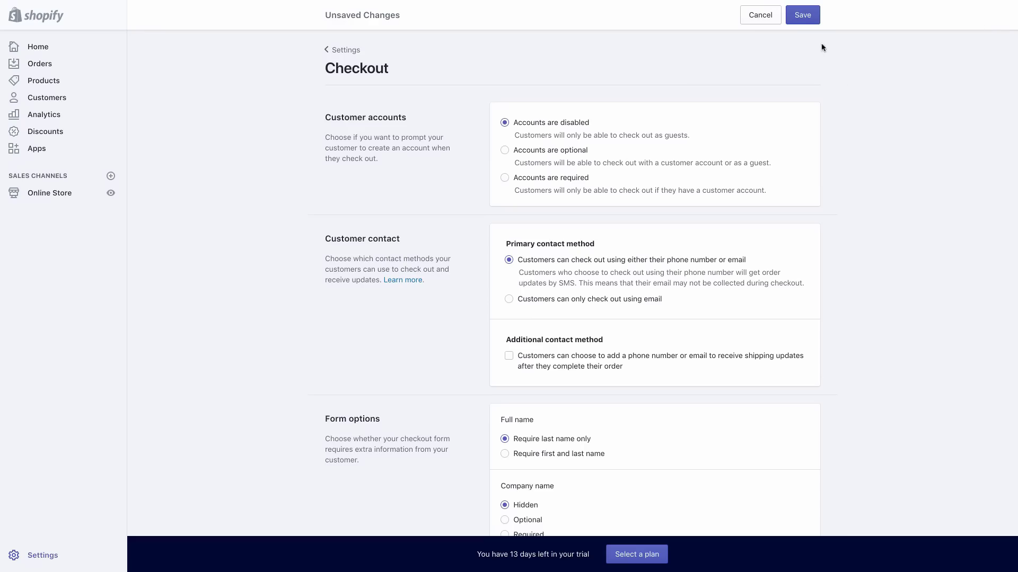
click(803, 20)
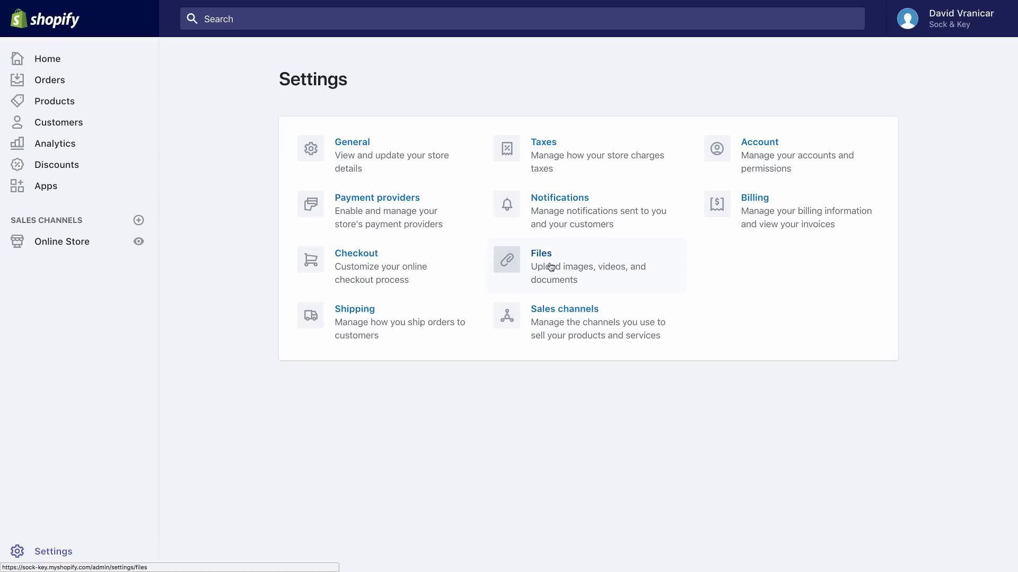
In Payment providers, pick Stripe for credit cards and begin its activation
click(408, 209)
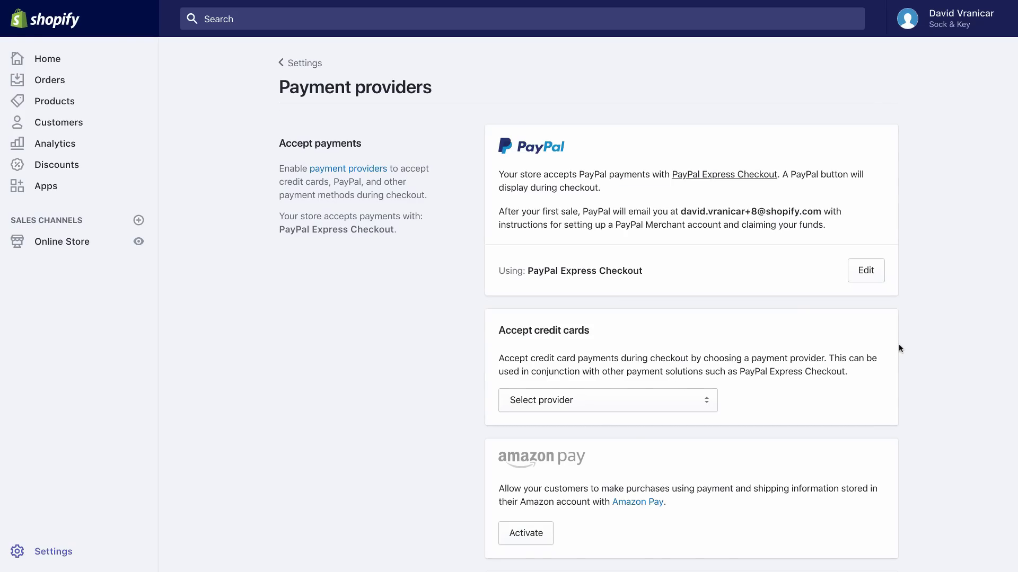
scroll(899, 345, down, 1)
click(676, 383)
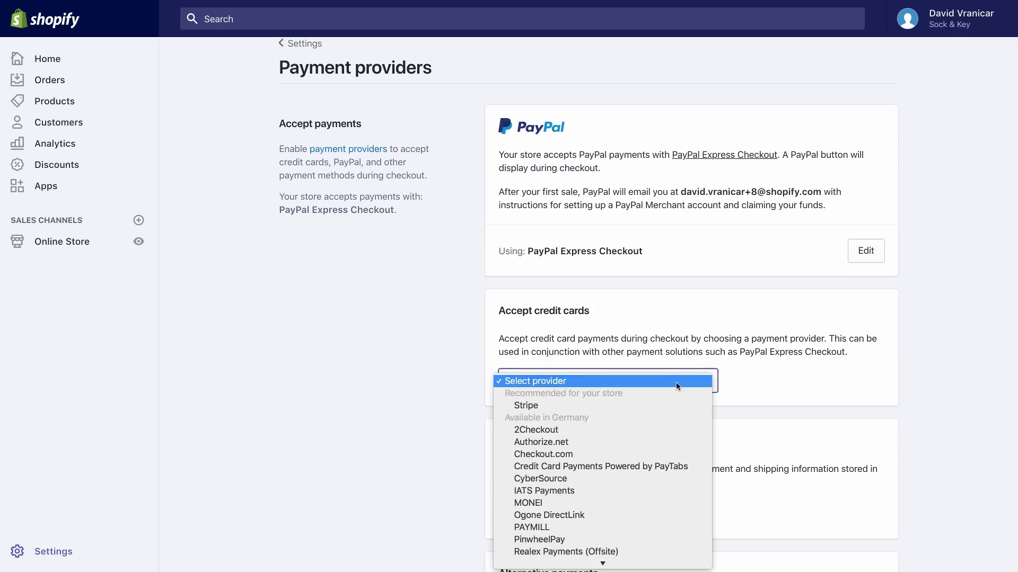
click(666, 404)
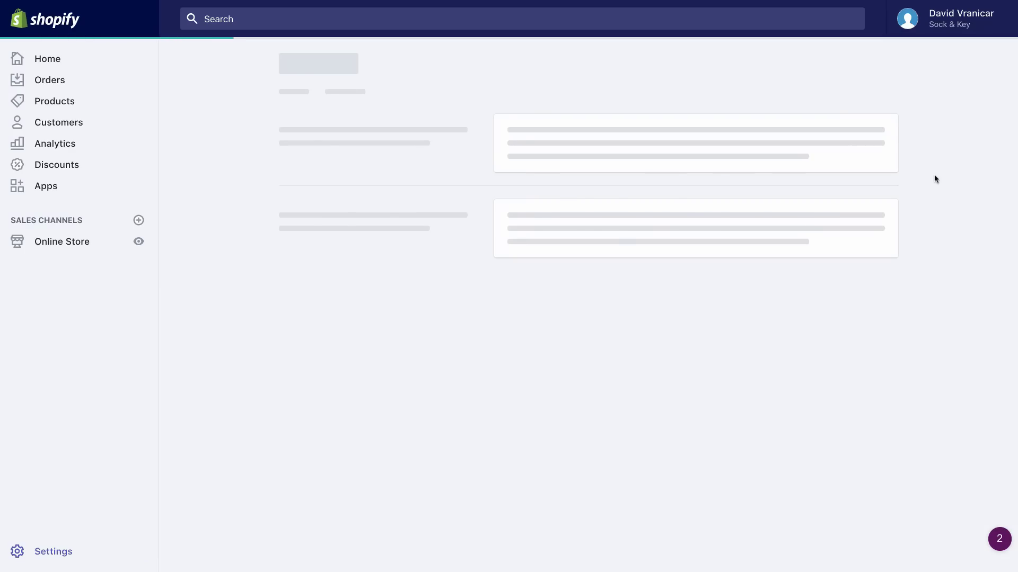
scroll(934, 175, down, 3)
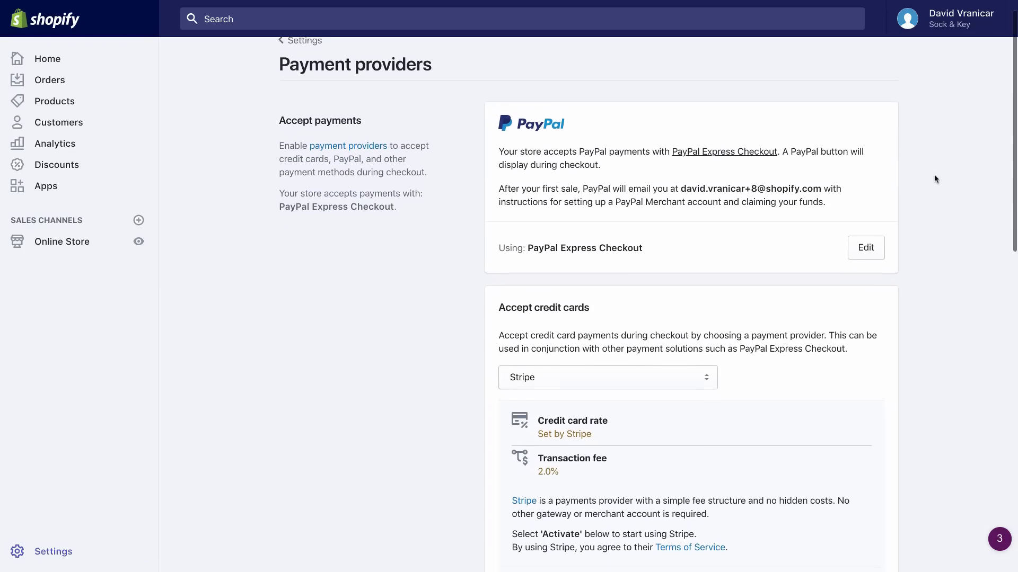
scroll(934, 176, down, 3)
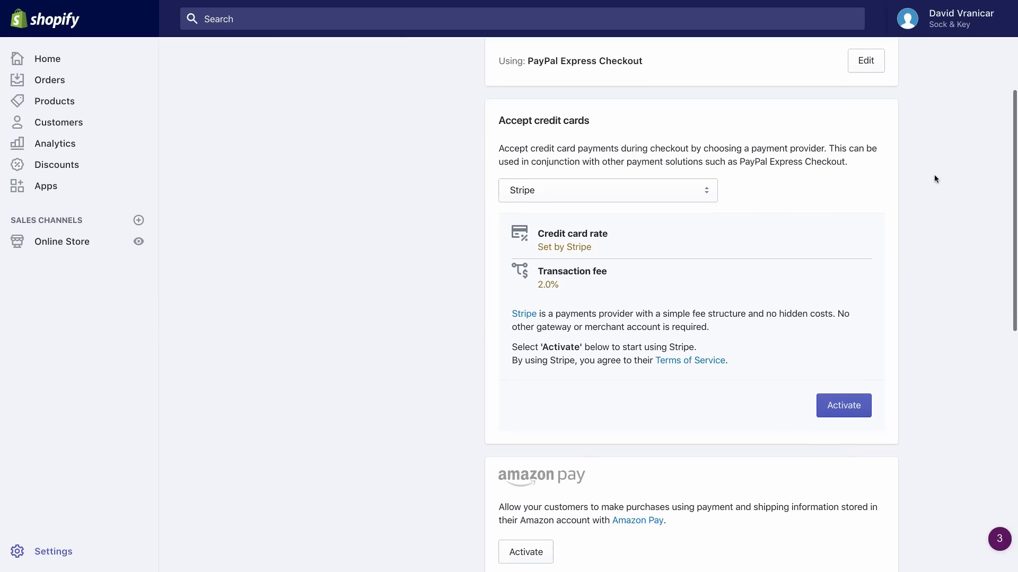
click(854, 407)
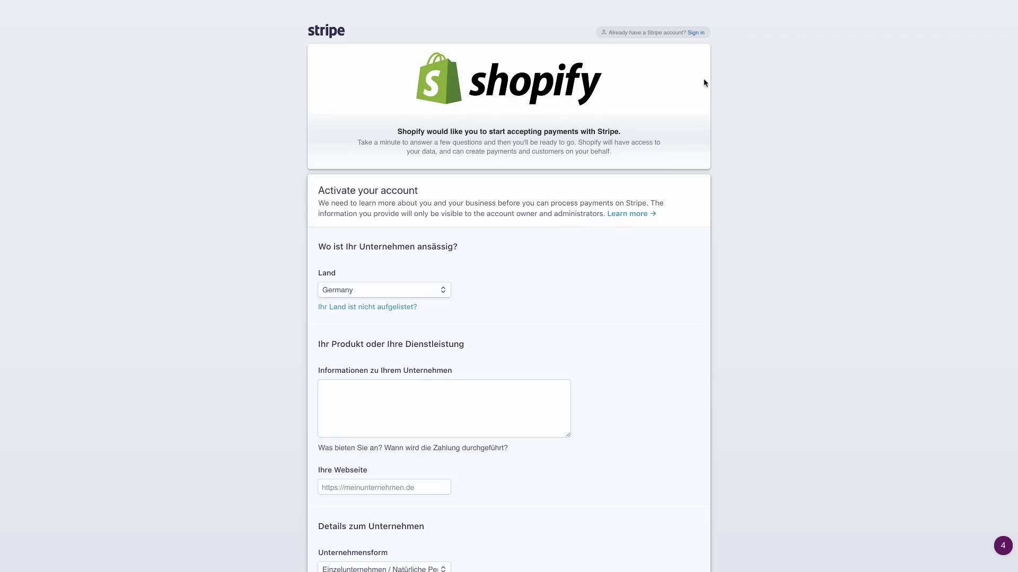
Enter 'Socks of all shapes and sizes' as business description and sockandkey.com as website, then move to the address
scroll(744, 209, down, 3)
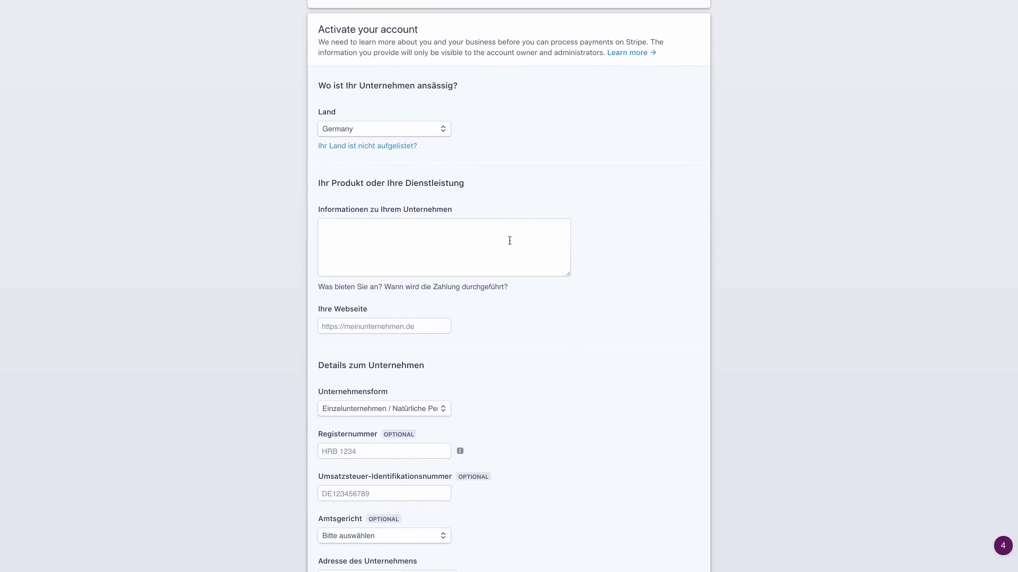
click(505, 242)
text(Socks)
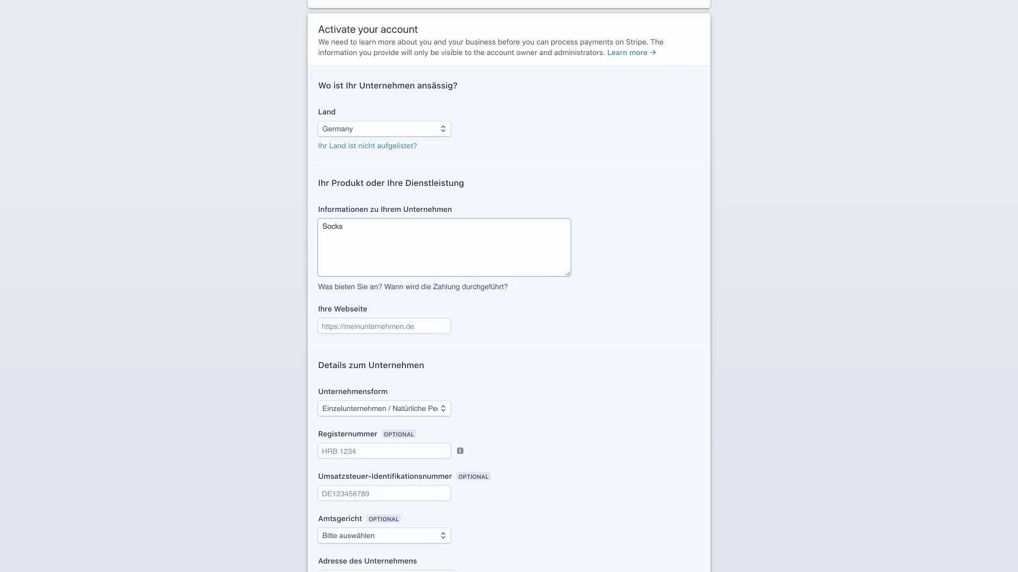
text( of all shapes and sizes)
click(417, 329)
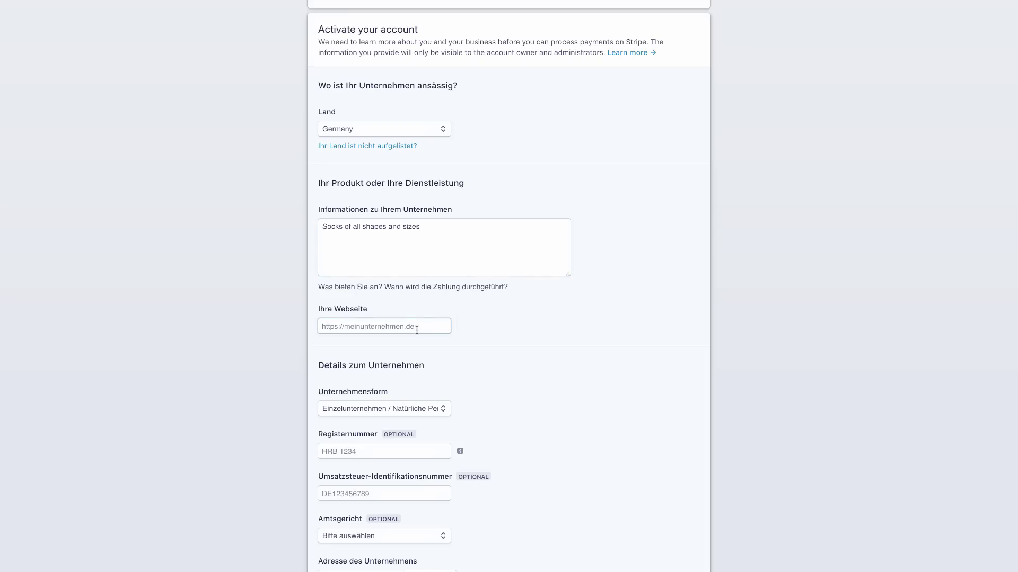
text(sockandkey.com)
scroll(590, 295, down, 5)
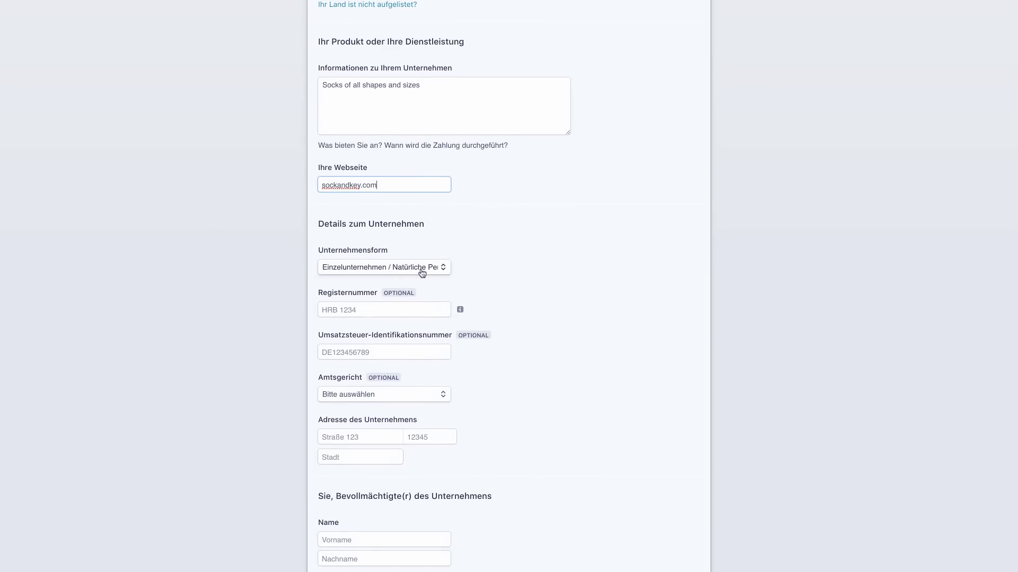
scroll(541, 293, down, 5)
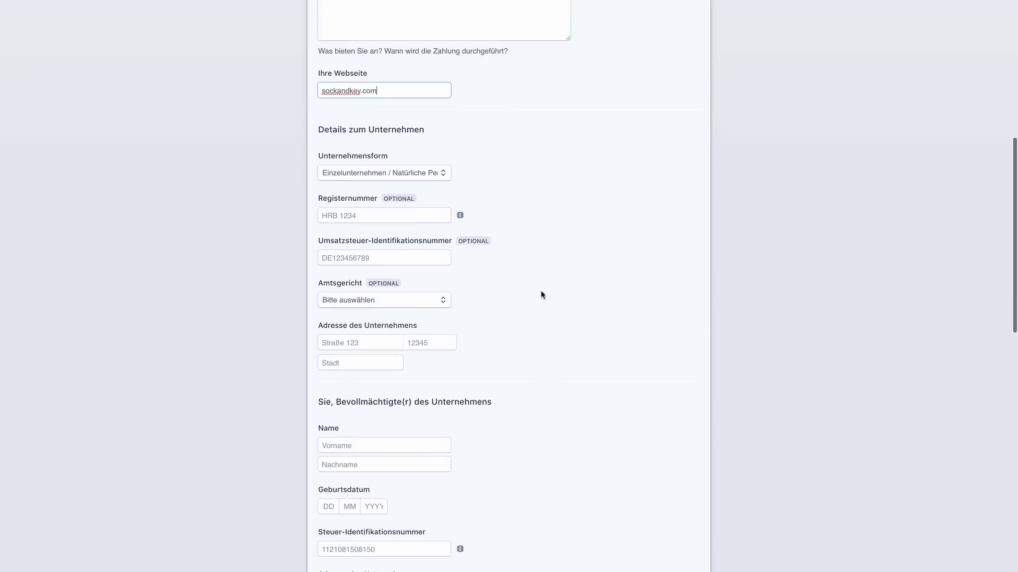
click(368, 301)
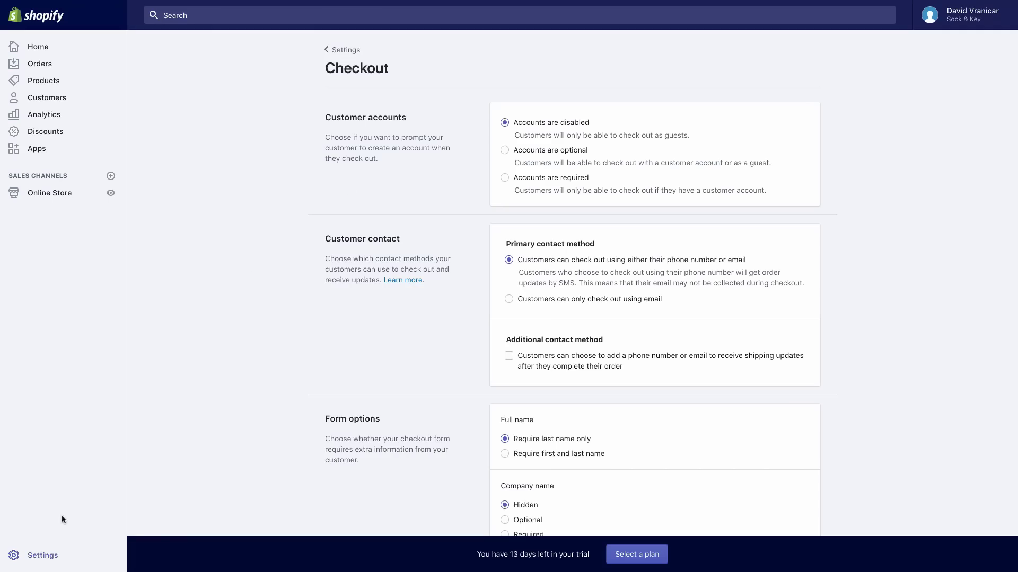
Under Online Store > Domains, search for a new domain 'sockandkey.co.' and show more extensions
click(48, 195)
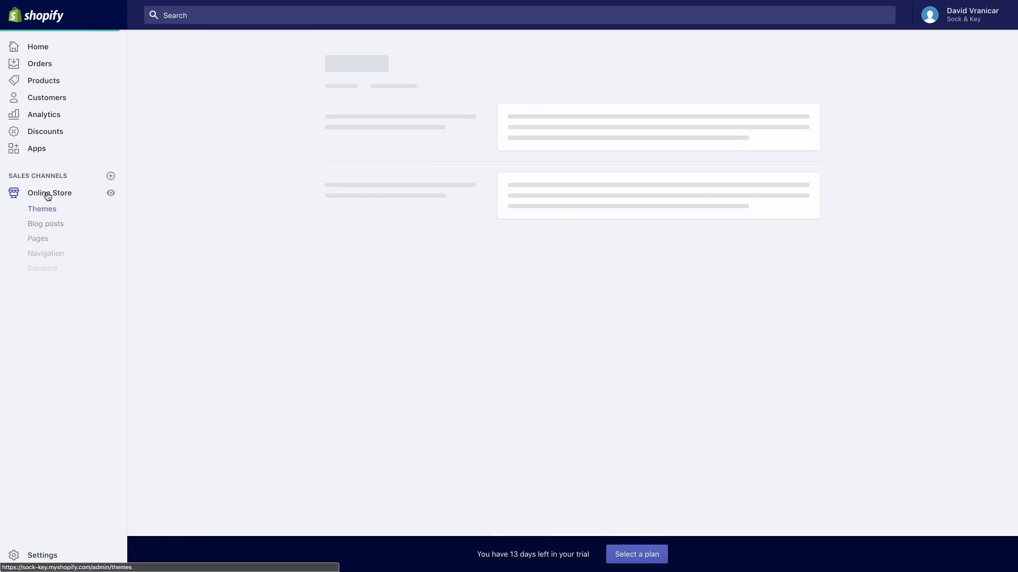
click(46, 272)
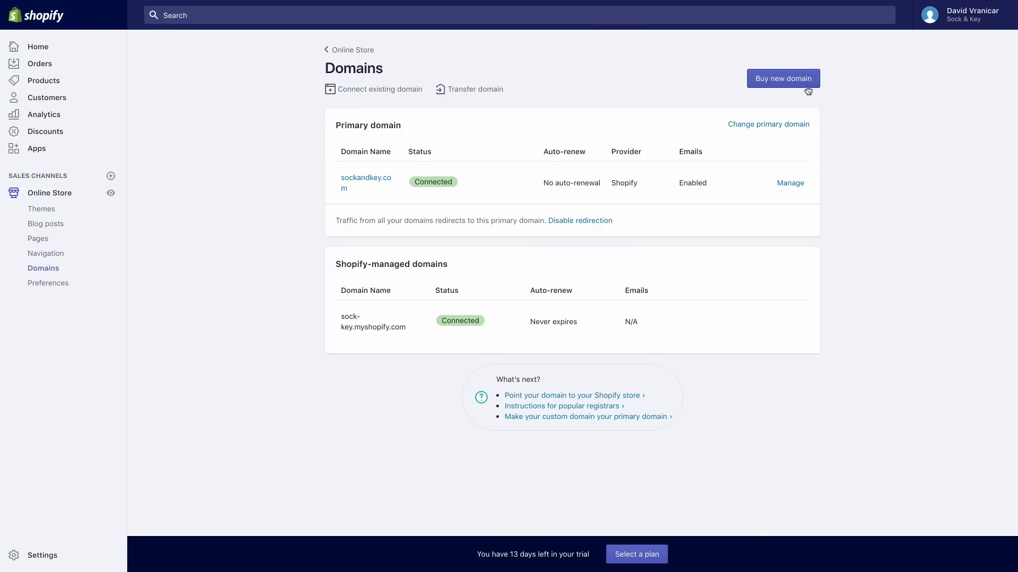
click(793, 84)
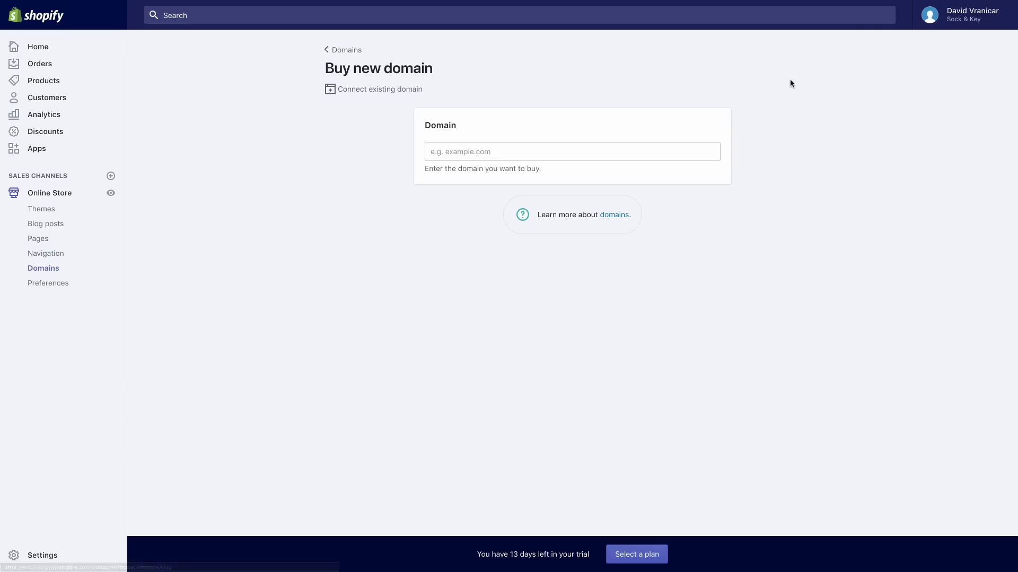
click(563, 152)
text(sockandkey)
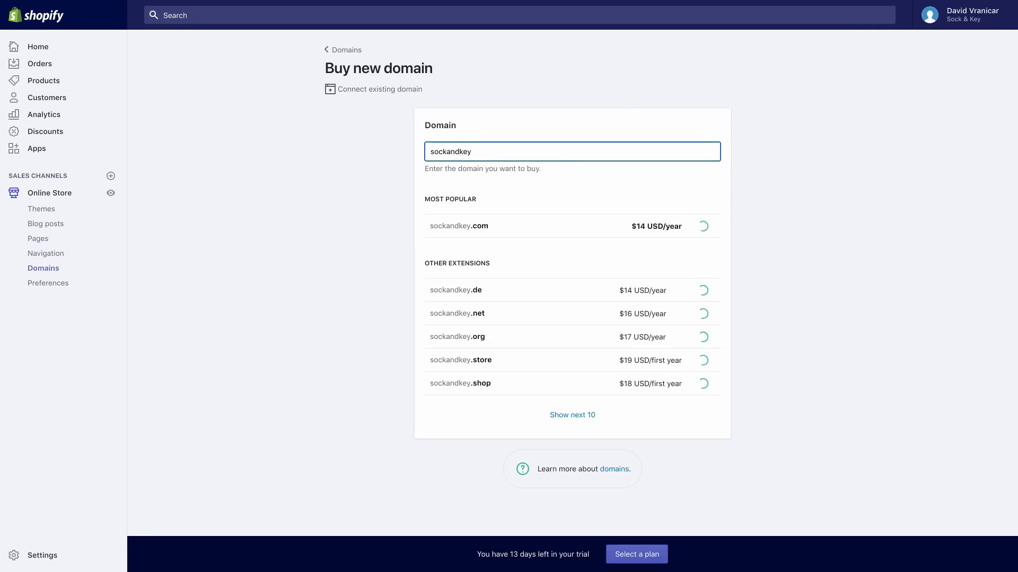
text(.co.)
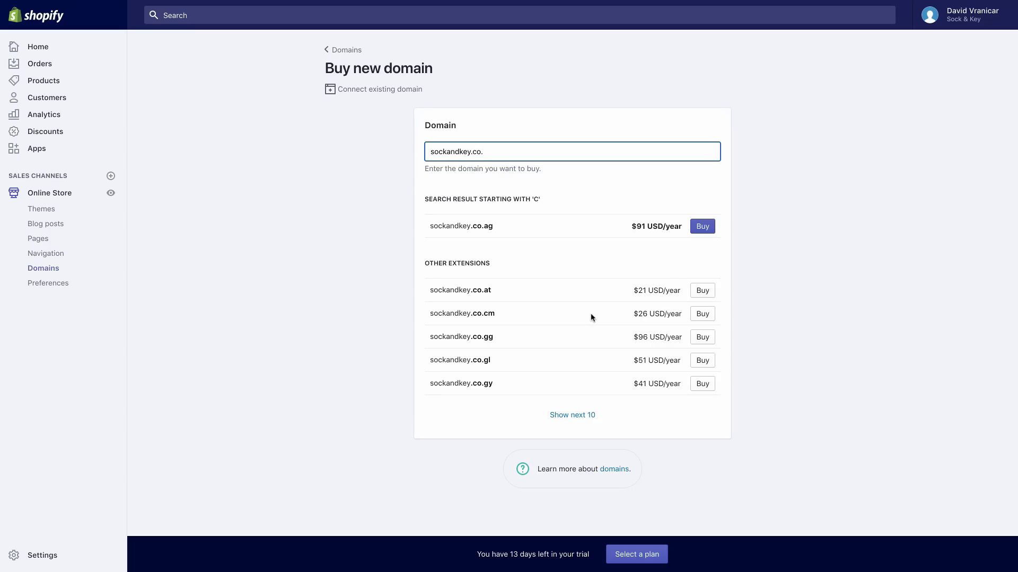
click(573, 416)
scroll(584, 370, down, 2)
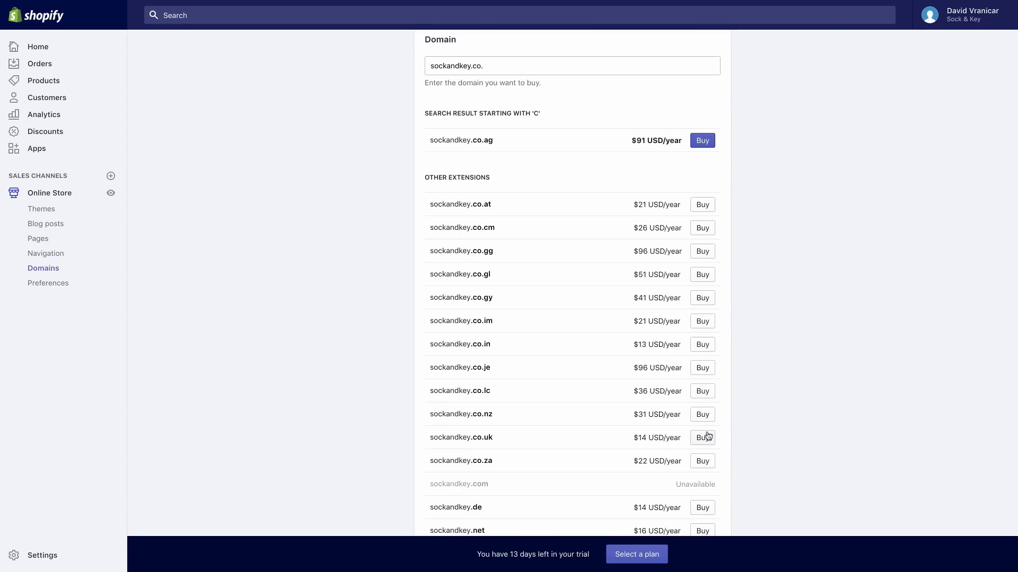
scroll(705, 432, up, 2)
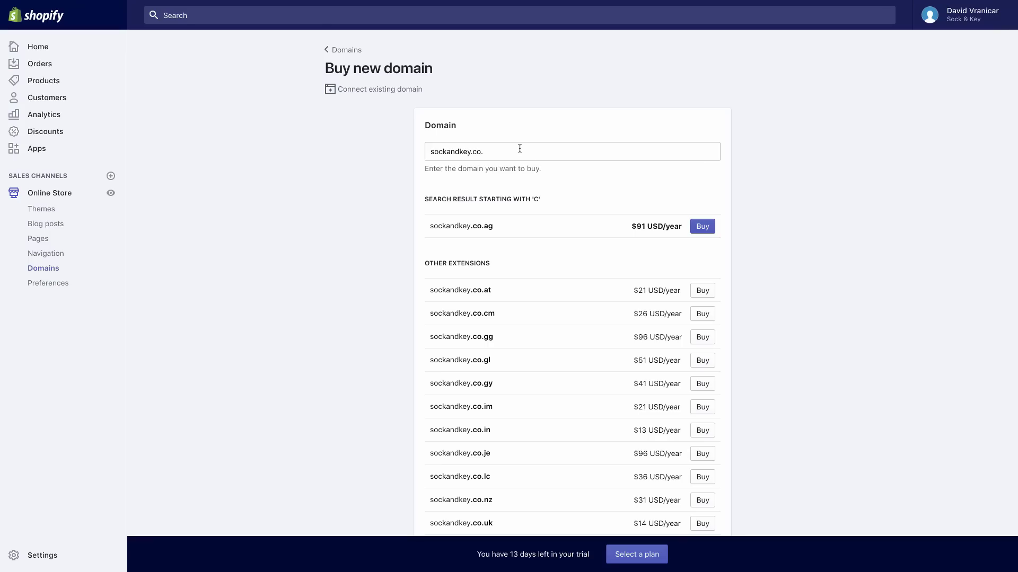
Buy sockandkey.de for $14 USD per year with auto-renew switched off
triple_click(518, 147)
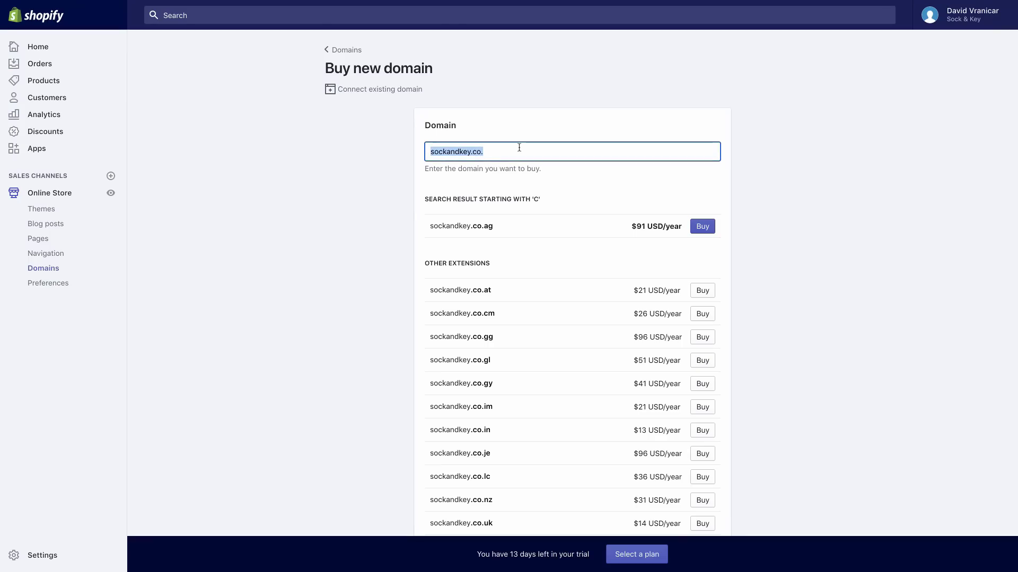
text(sockandk)
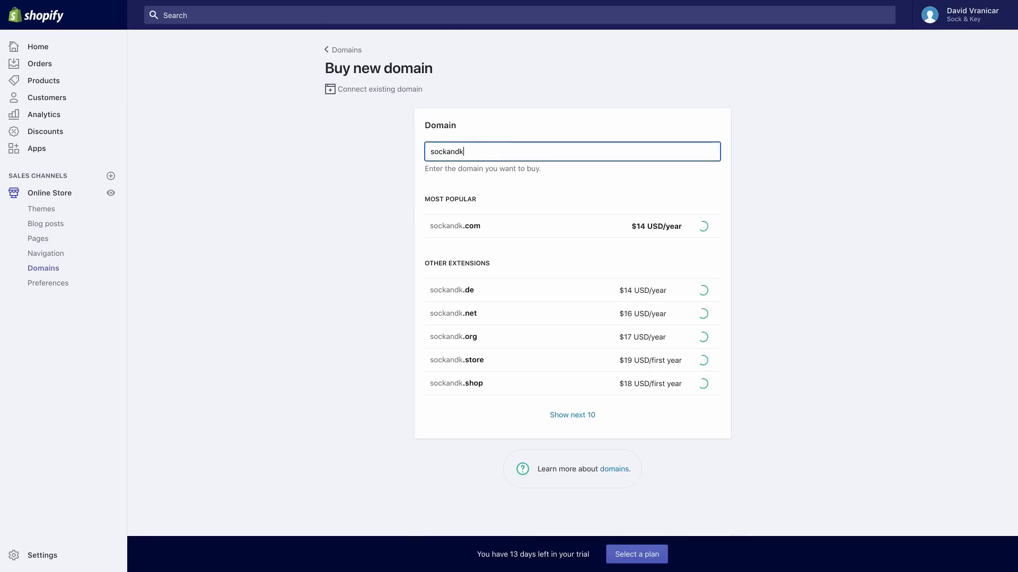
text(ey.de)
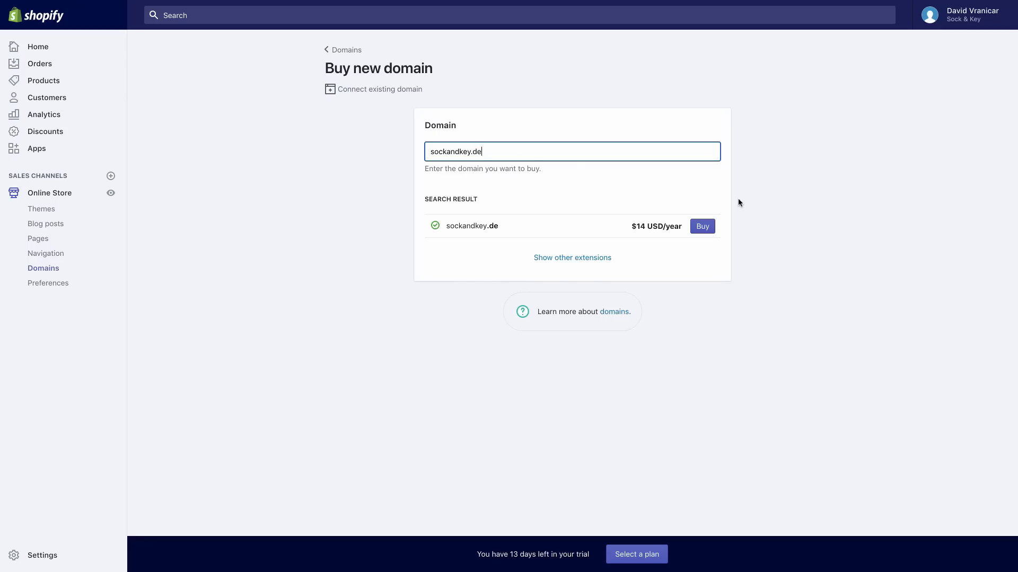
click(702, 227)
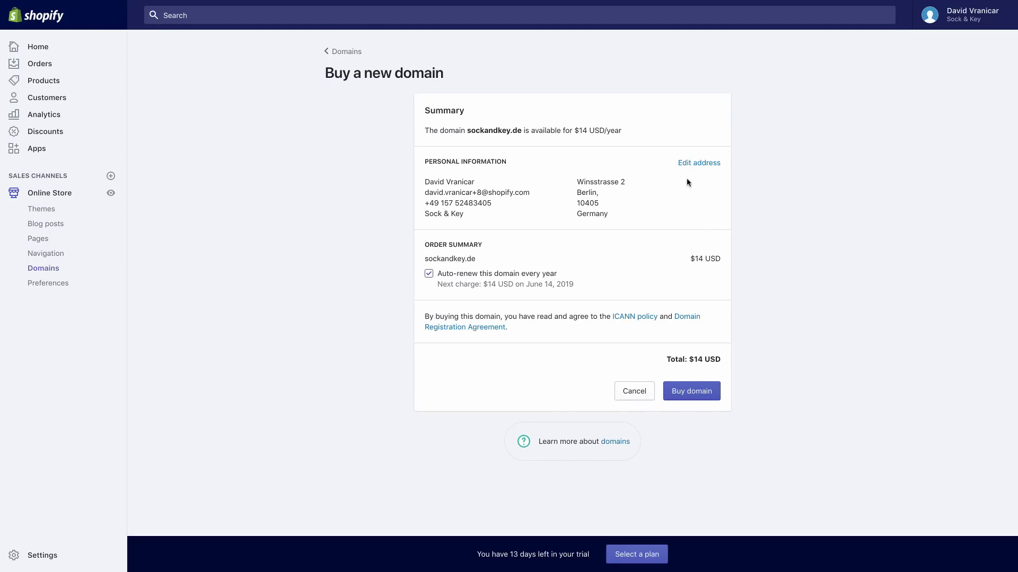
click(428, 273)
click(699, 379)
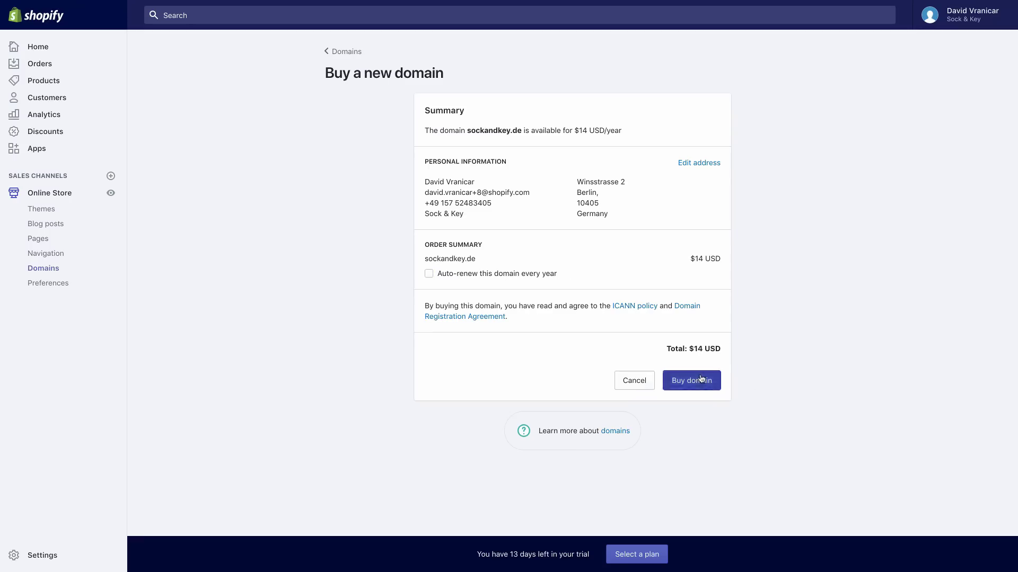
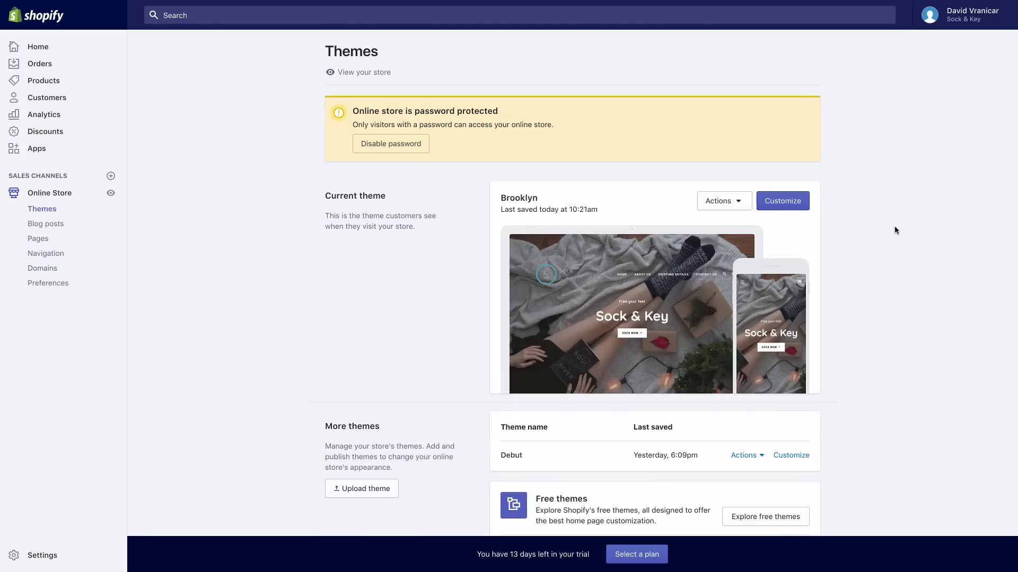
Visit sockandkey.com in a private browser window to check the storefront
key(super+shift+n)
text(sock)
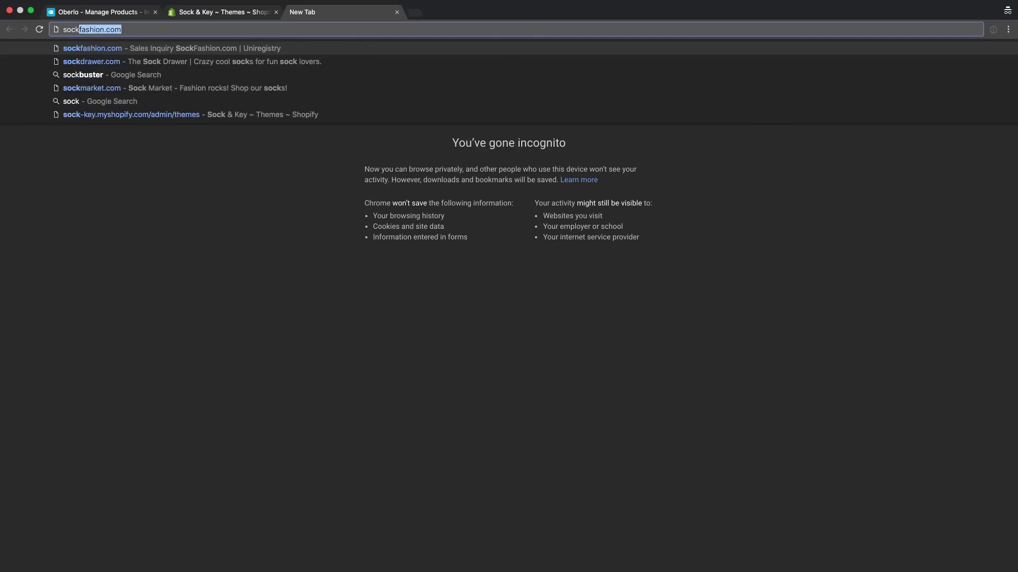
text(andkey.com)
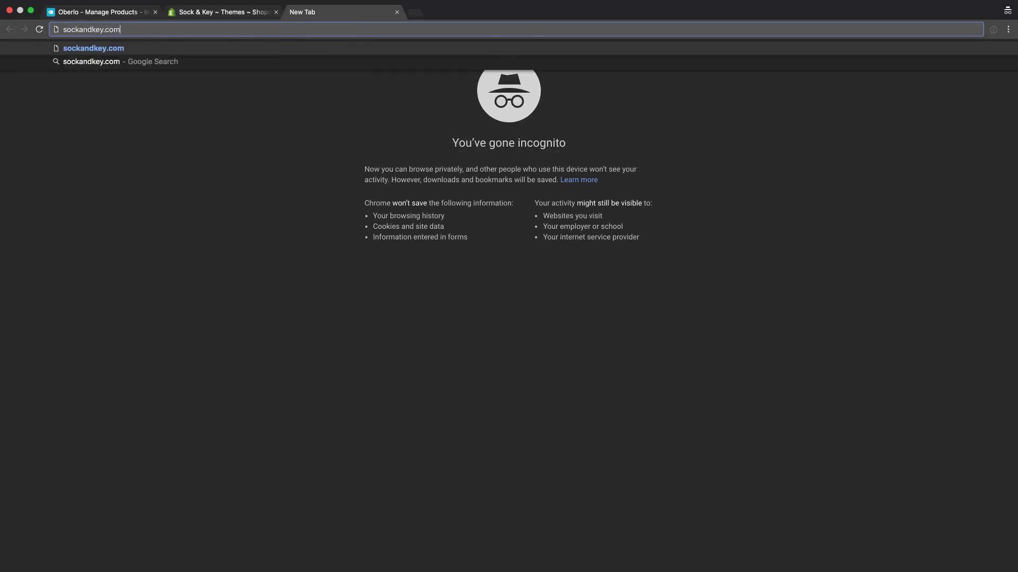
key(Return)
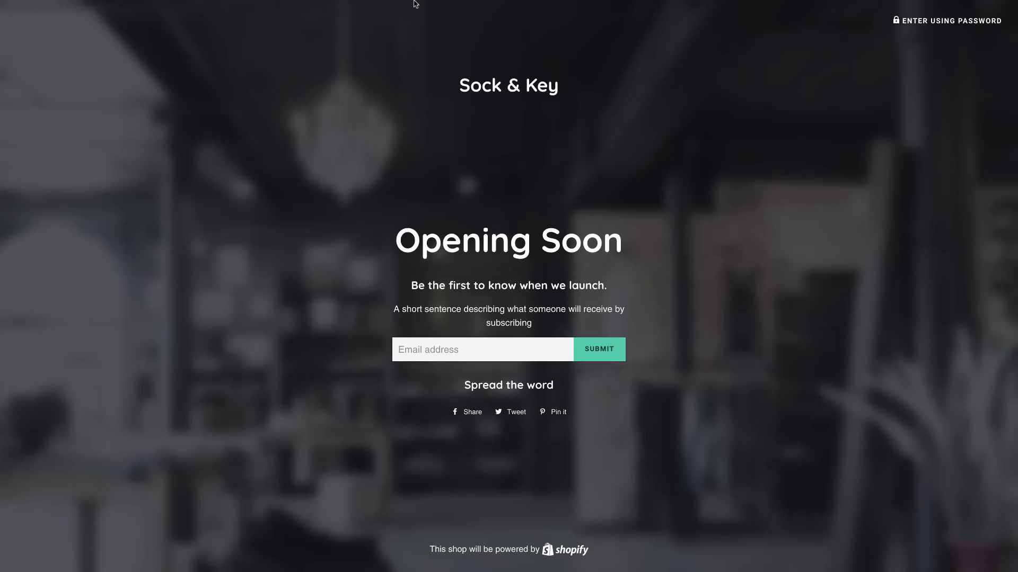
Back on the Themes page, start disabling the password and follow the 'pick a plan' link
mouse_move(412, 1)
click(239, 26)
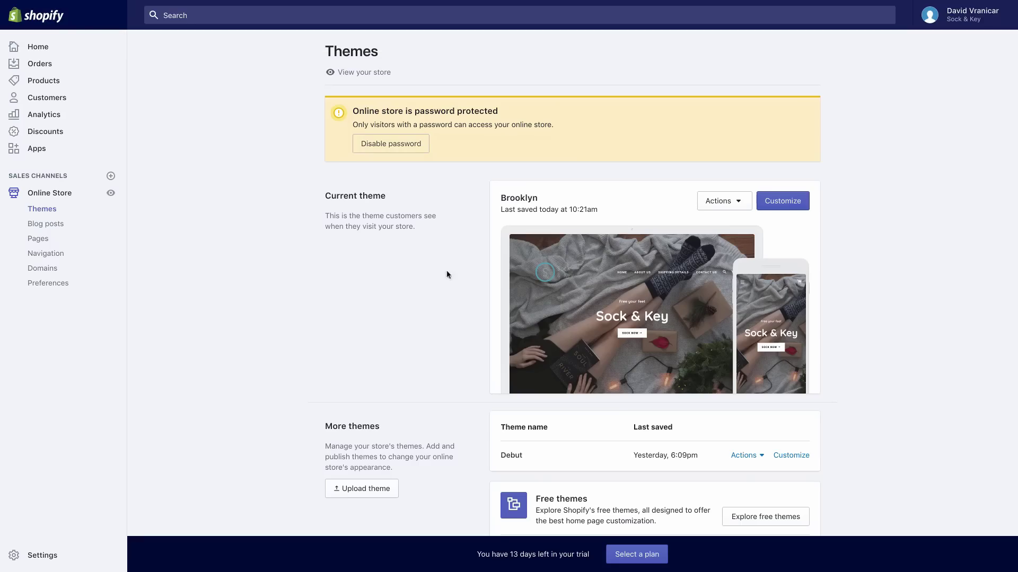
click(407, 143)
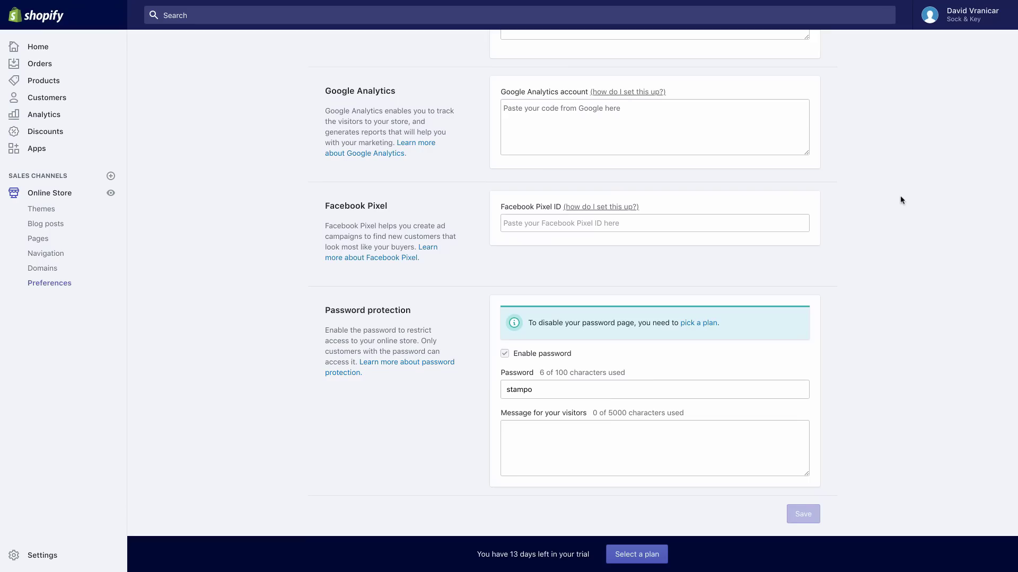
scroll(900, 196, up, 5)
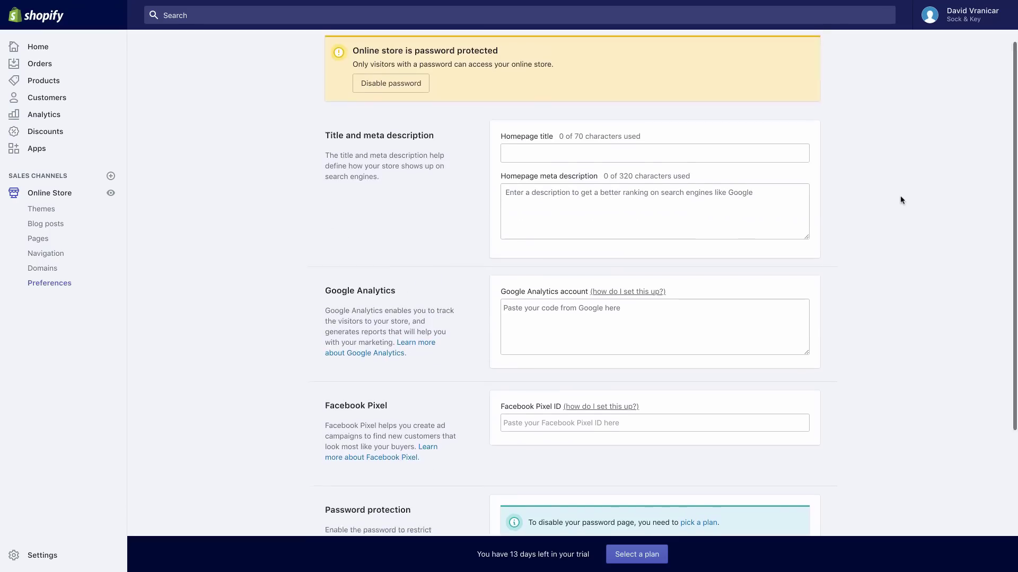
scroll(900, 200, down, 4)
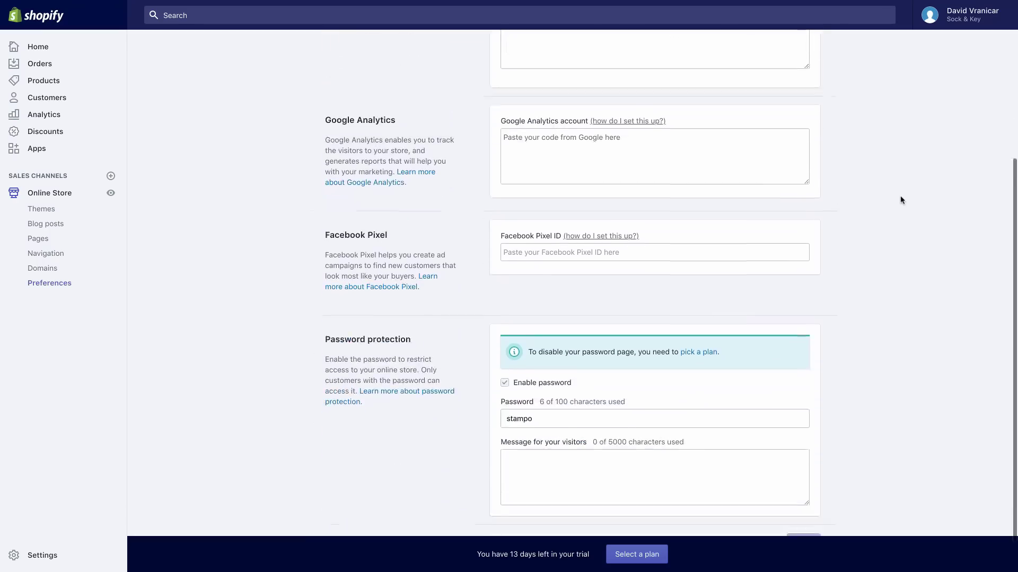
scroll(900, 200, down, 1)
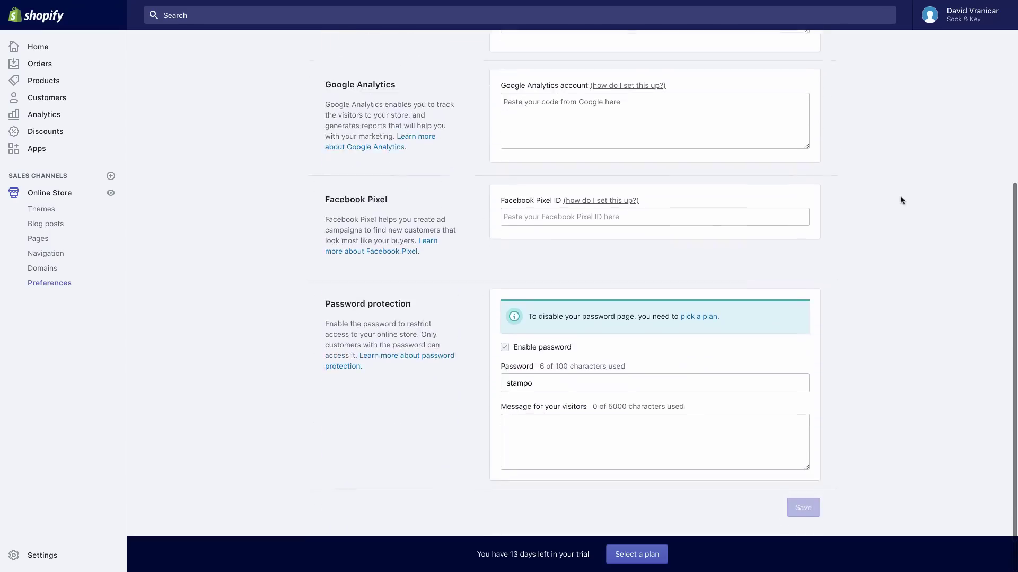
click(709, 321)
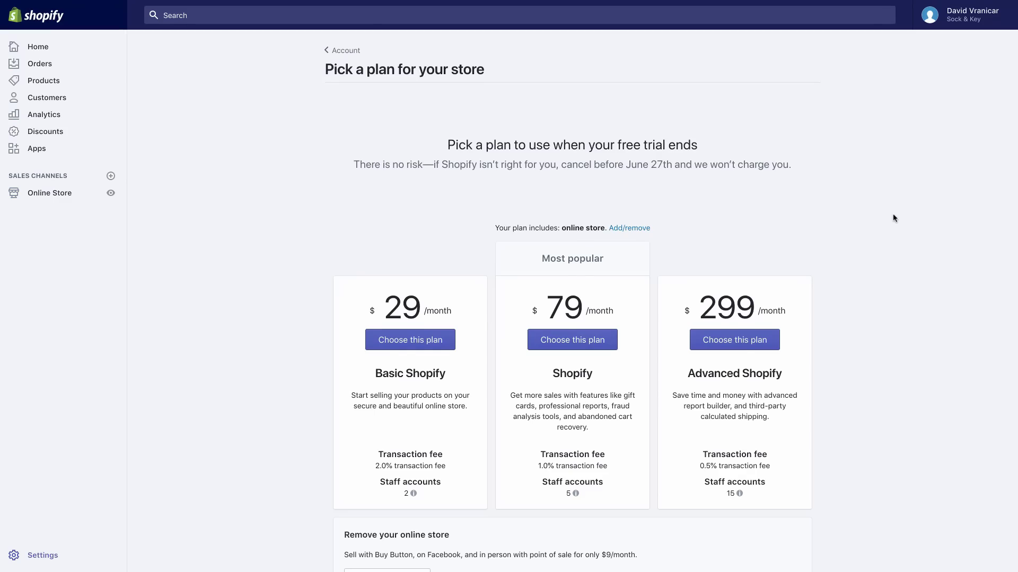
scroll(892, 215, down, 1)
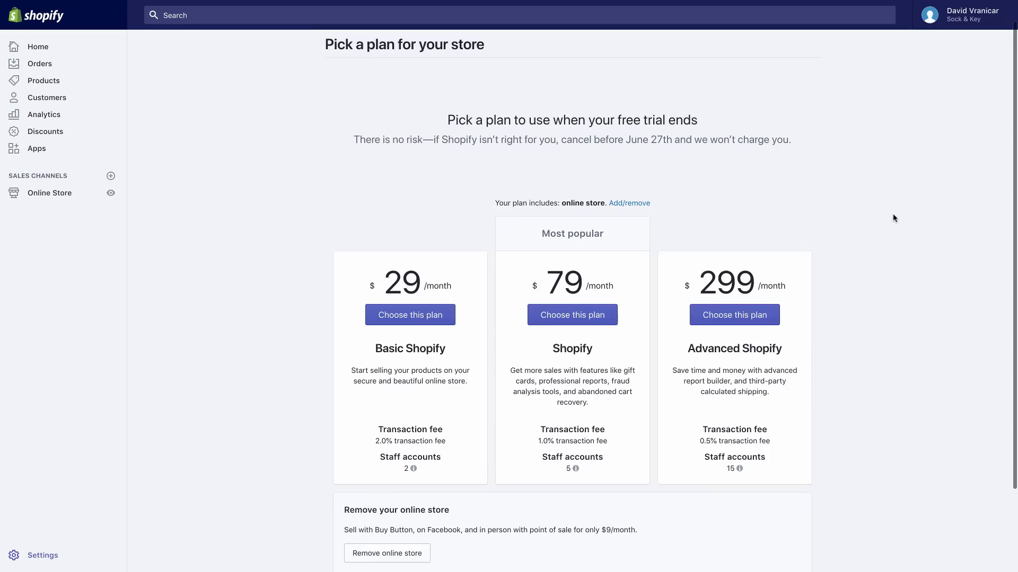
scroll(893, 214, down, 1)
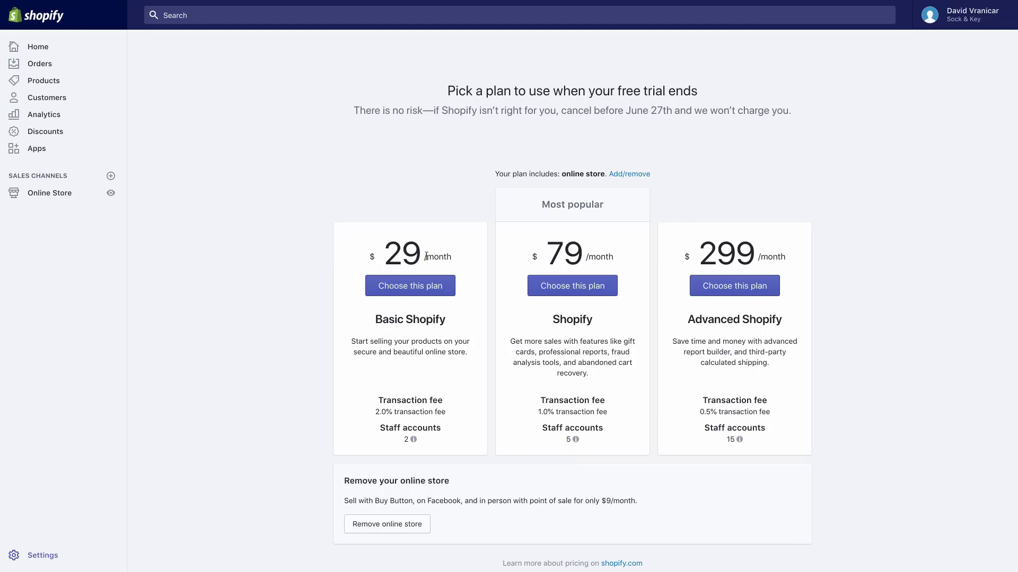
Subscribe to Basic Shopify at $29.00 monthly, then return to the Themes page
click(422, 287)
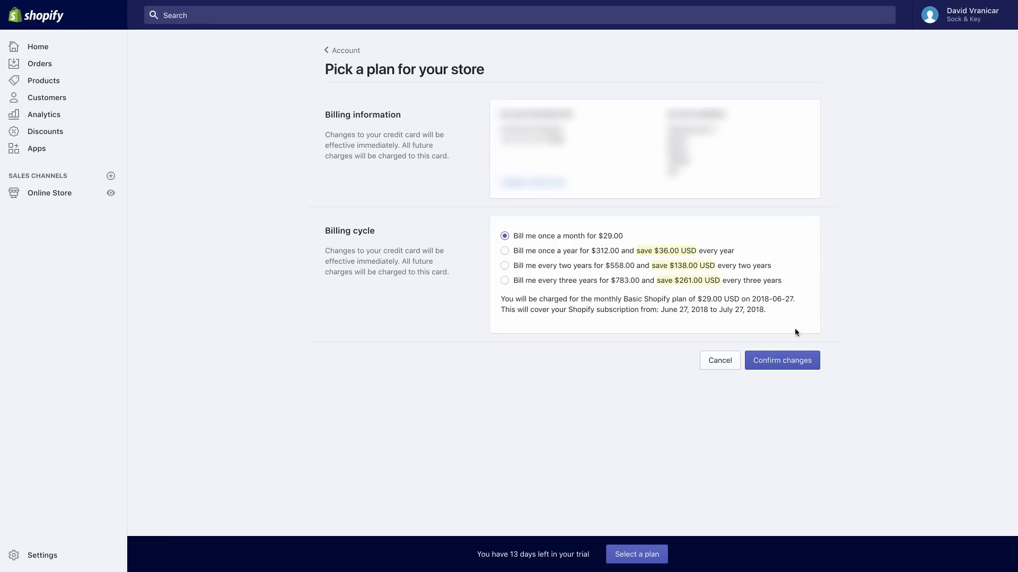
click(771, 369)
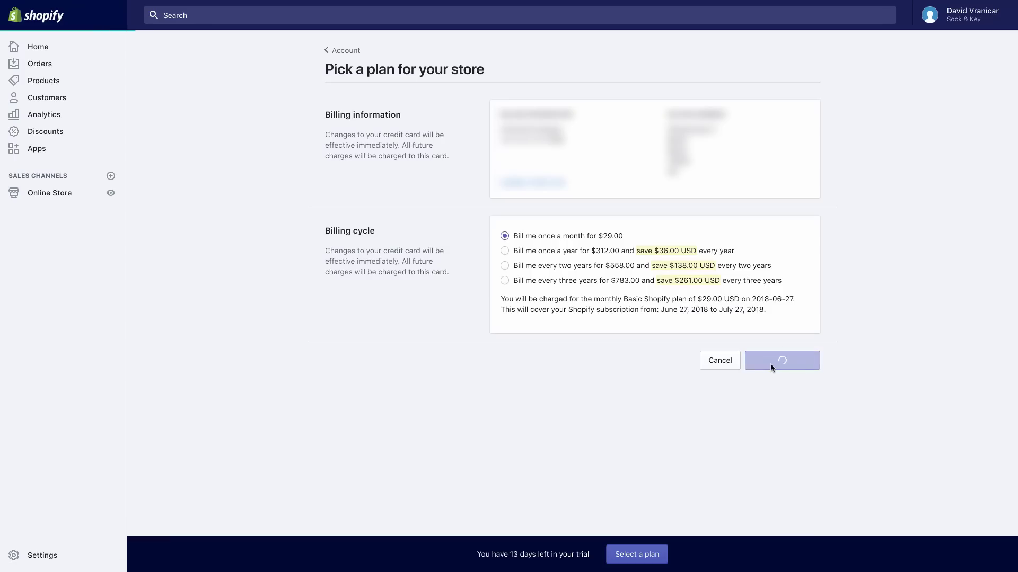
click(49, 195)
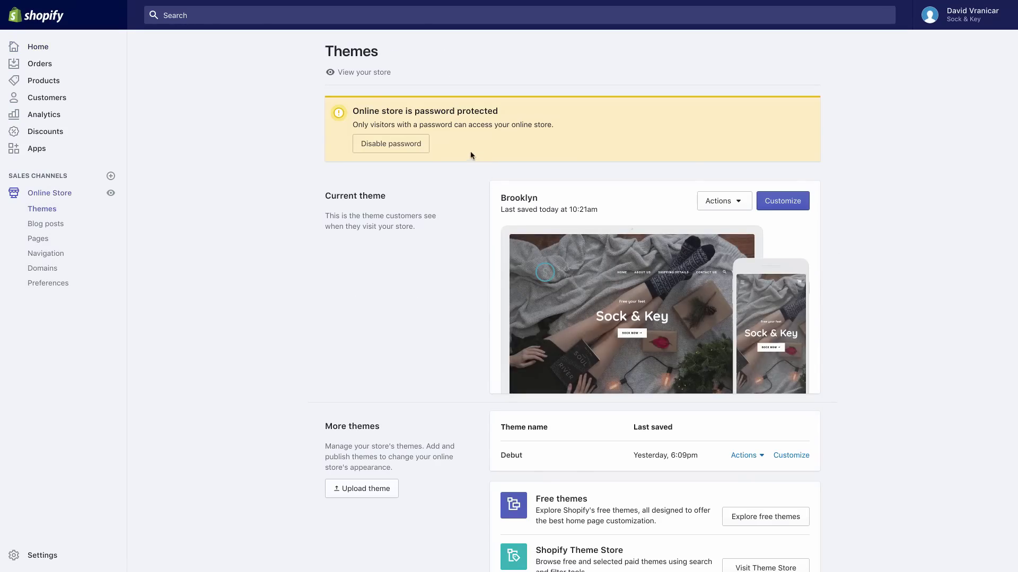
Uncheck Enable password, save the preference, and view the live Sock & Key storefront
click(415, 144)
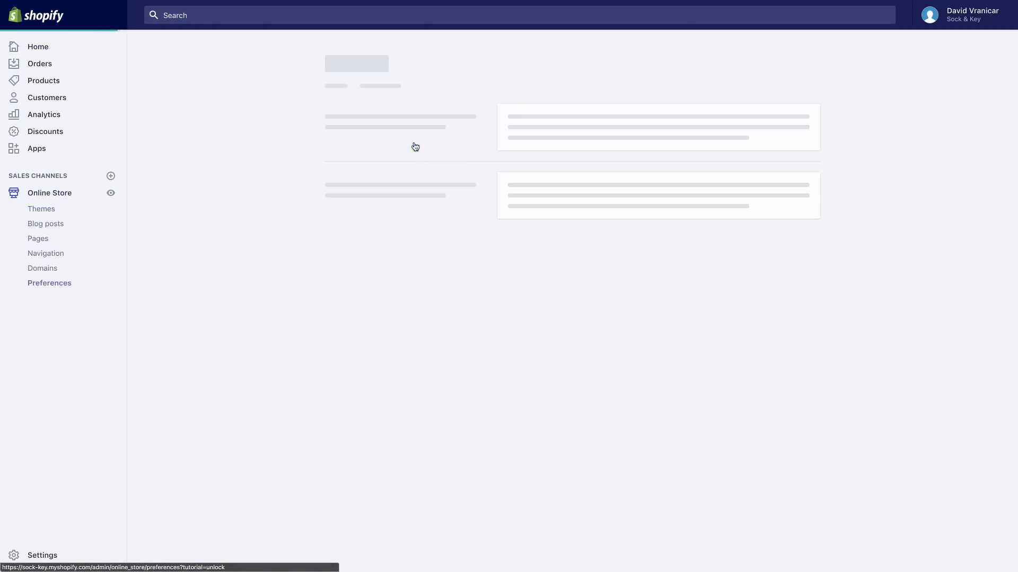
scroll(890, 259, down, 2)
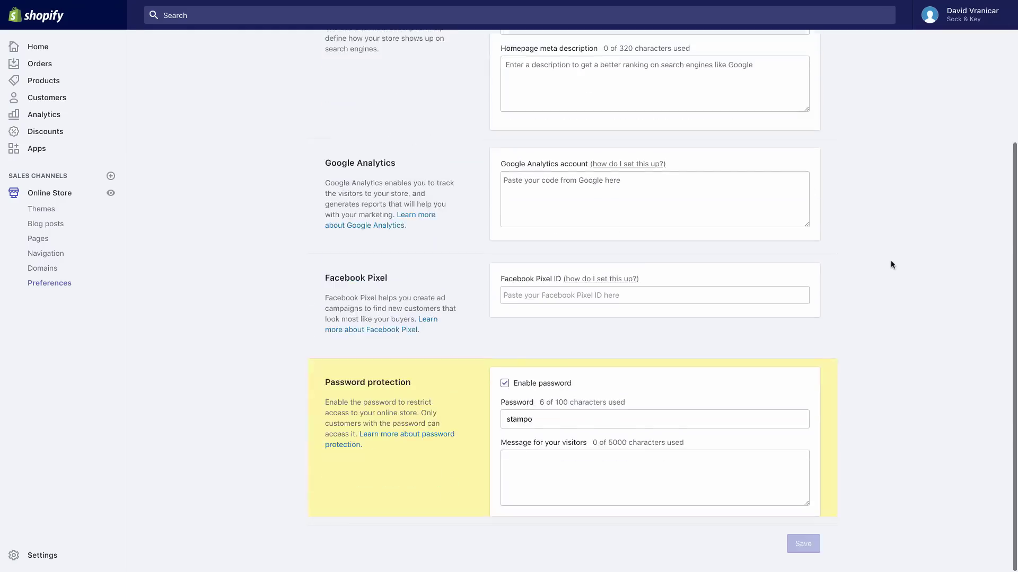
click(505, 384)
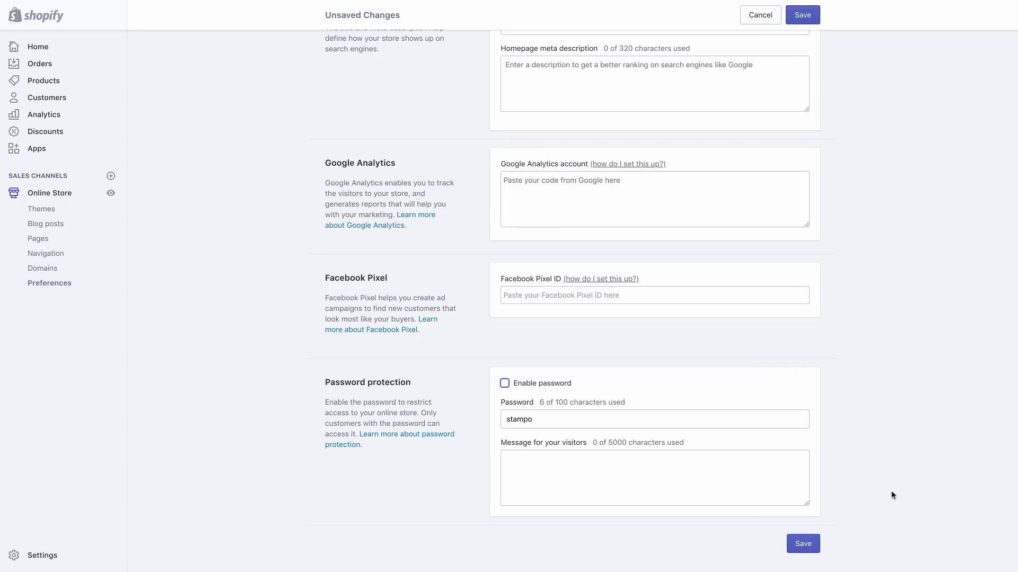
click(796, 551)
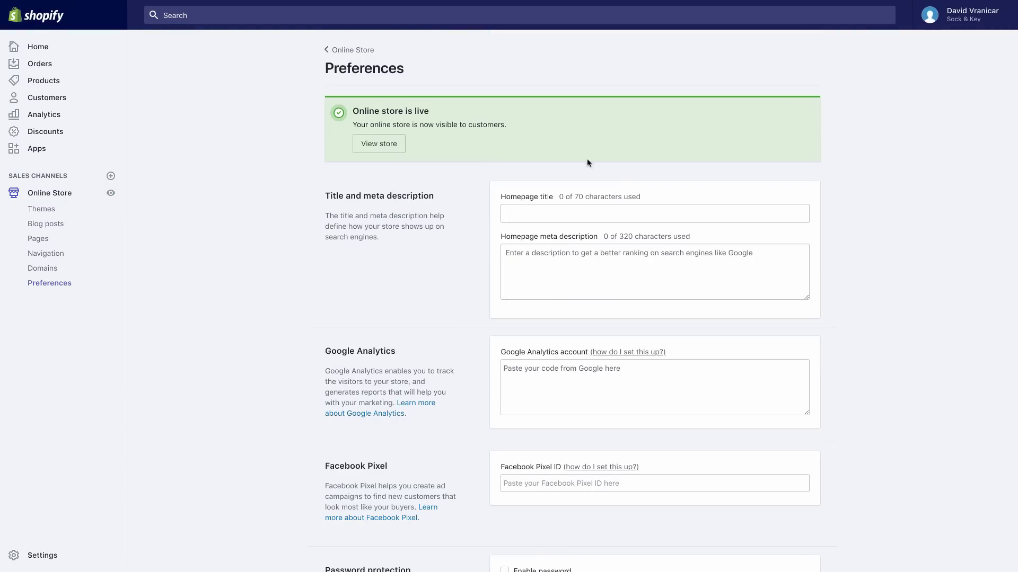
click(378, 145)
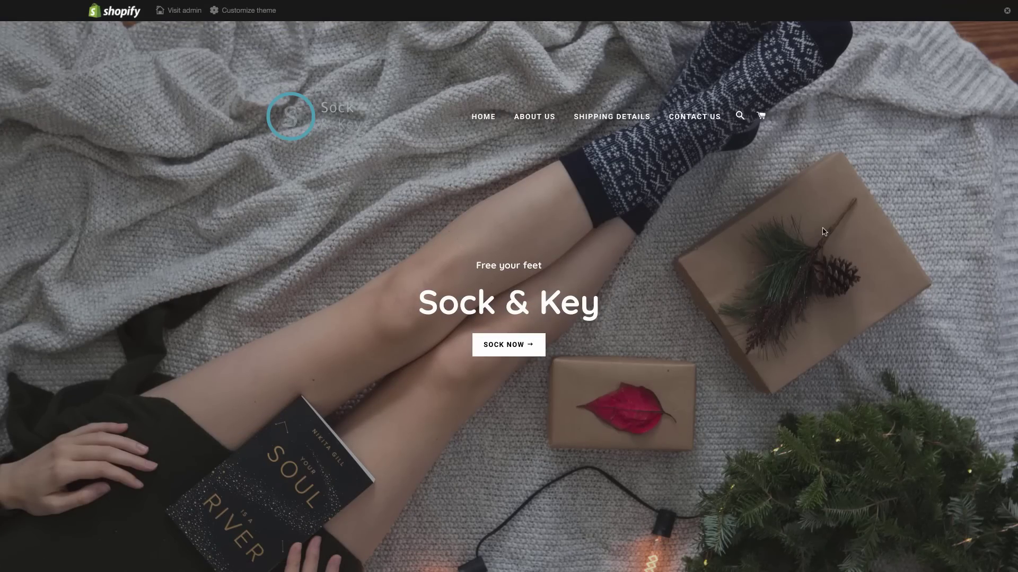
Scroll the live storefront down to the footer and back up, then return to the Themes tab
scroll(823, 232, down, 2)
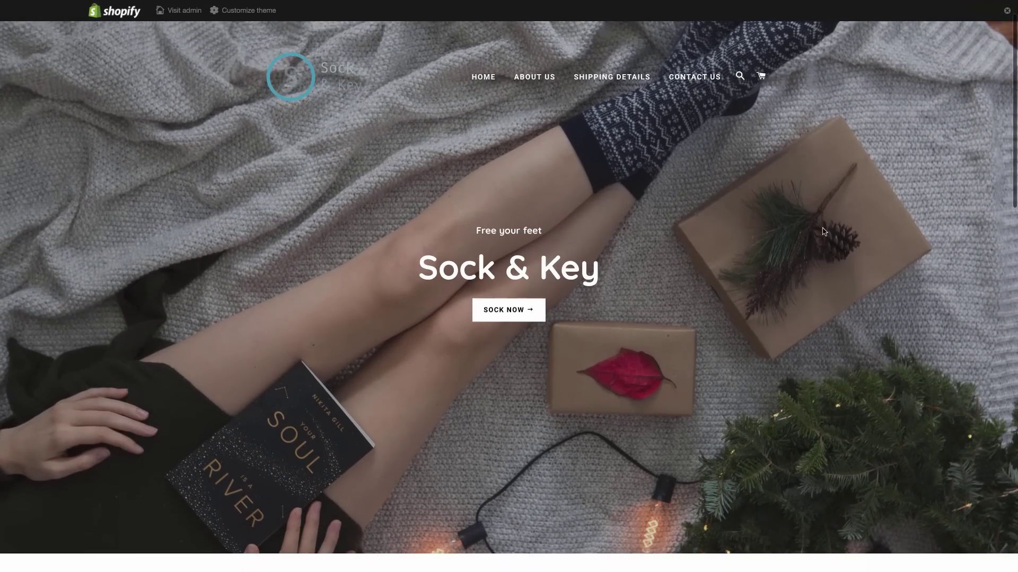
scroll(823, 232, down, 8)
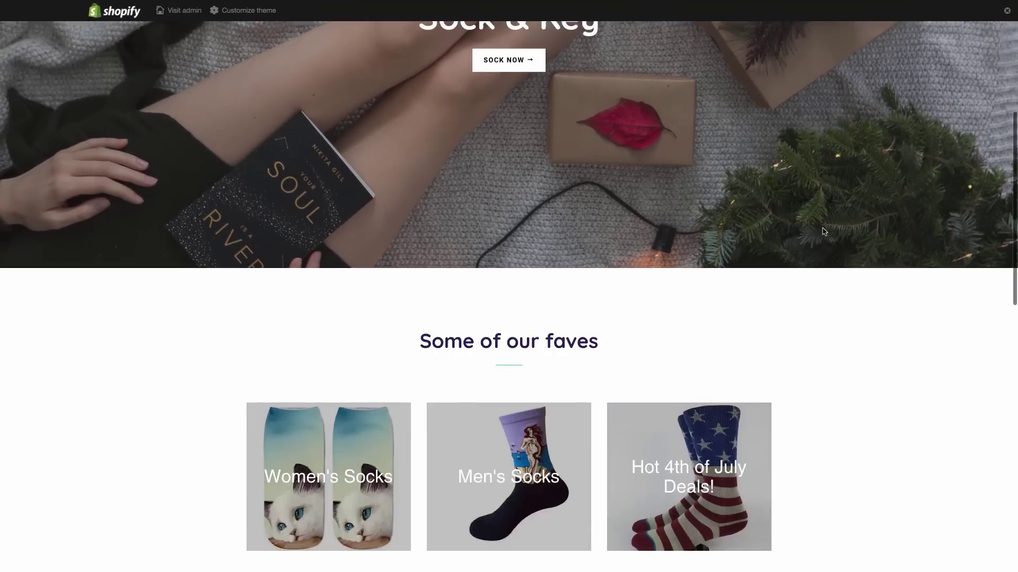
scroll(823, 232, down, 6)
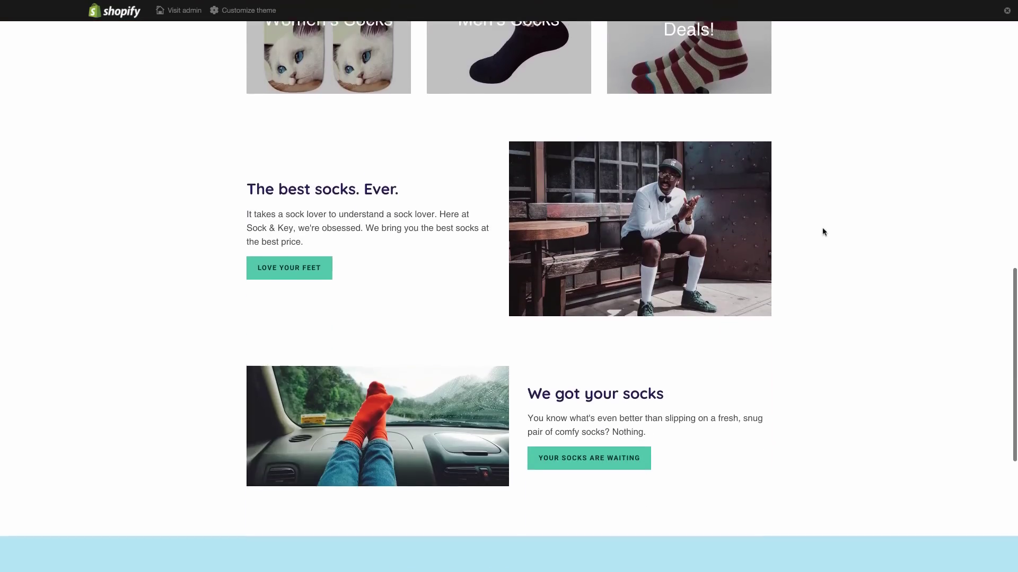
scroll(823, 232, down, 2)
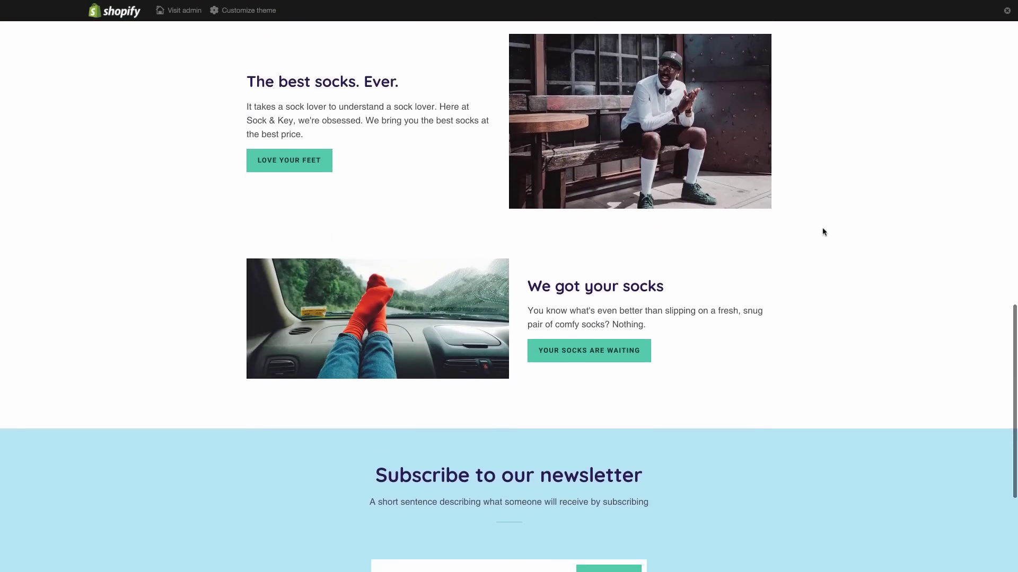
scroll(823, 231, down, 3)
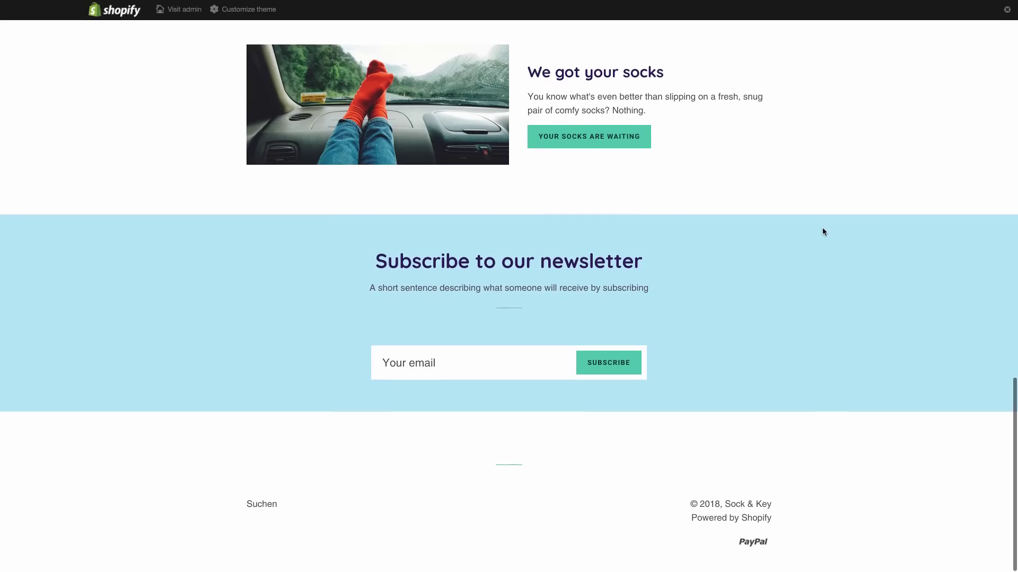
scroll(823, 231, up, 15)
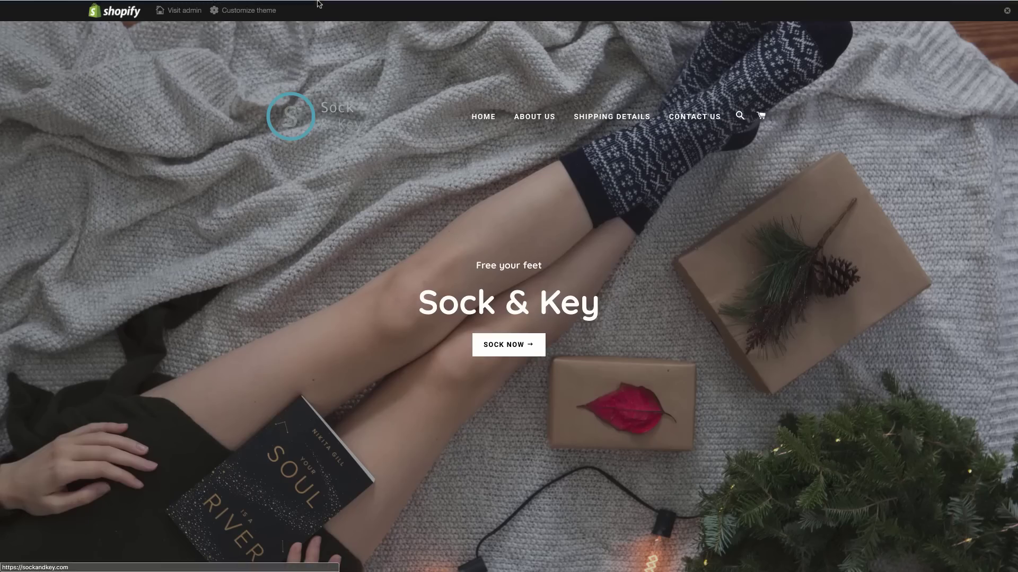
mouse_move(318, 4)
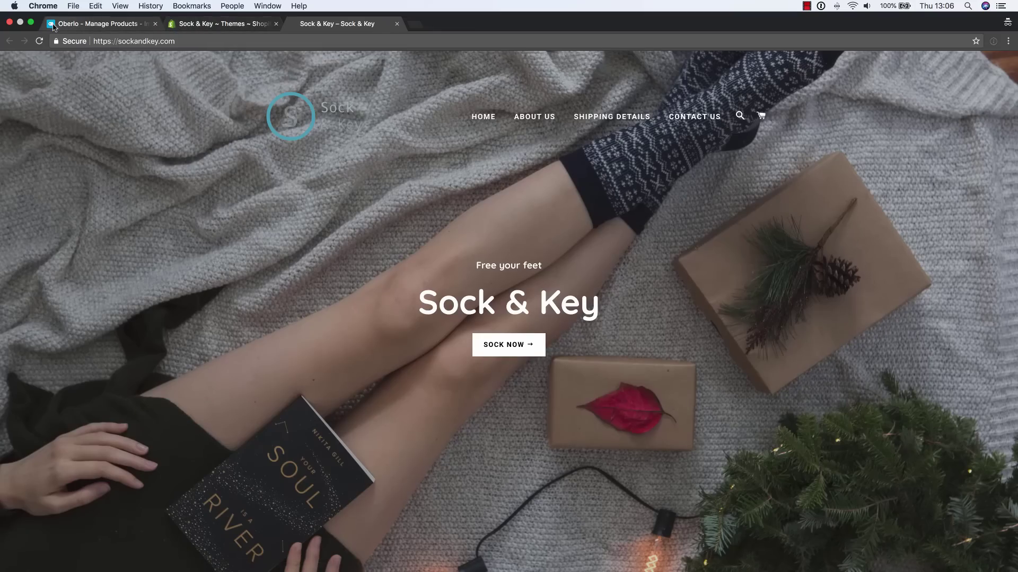
click(229, 24)
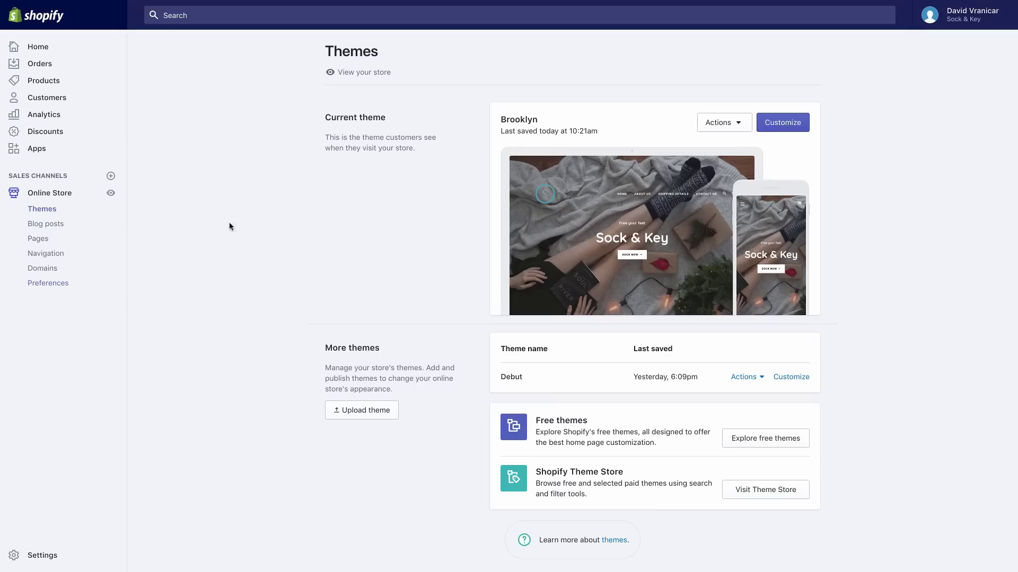
Upload the sock and key logo from HatchfulExport-All as the Brooklyn theme's favicon and save
click(795, 128)
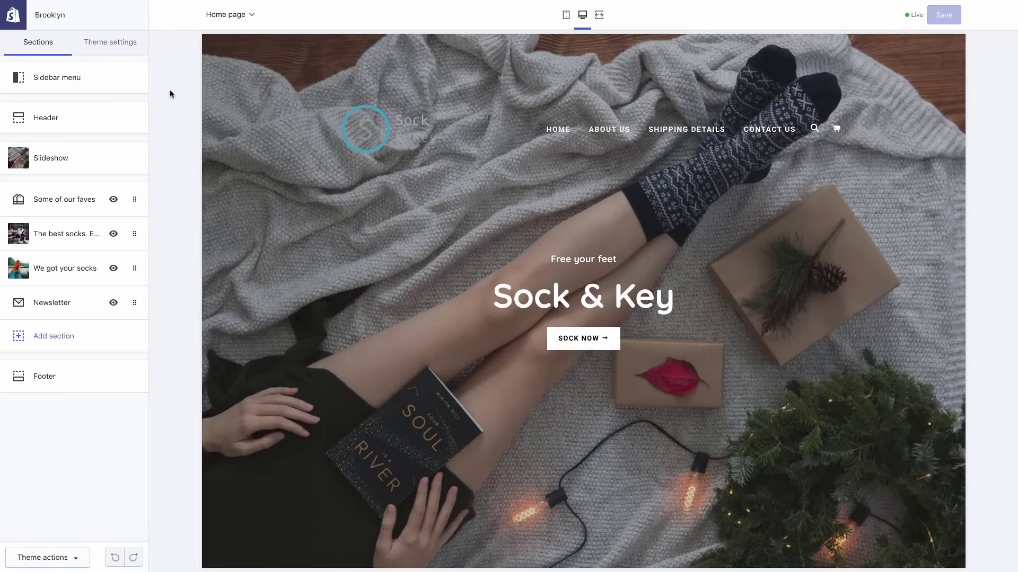
click(116, 43)
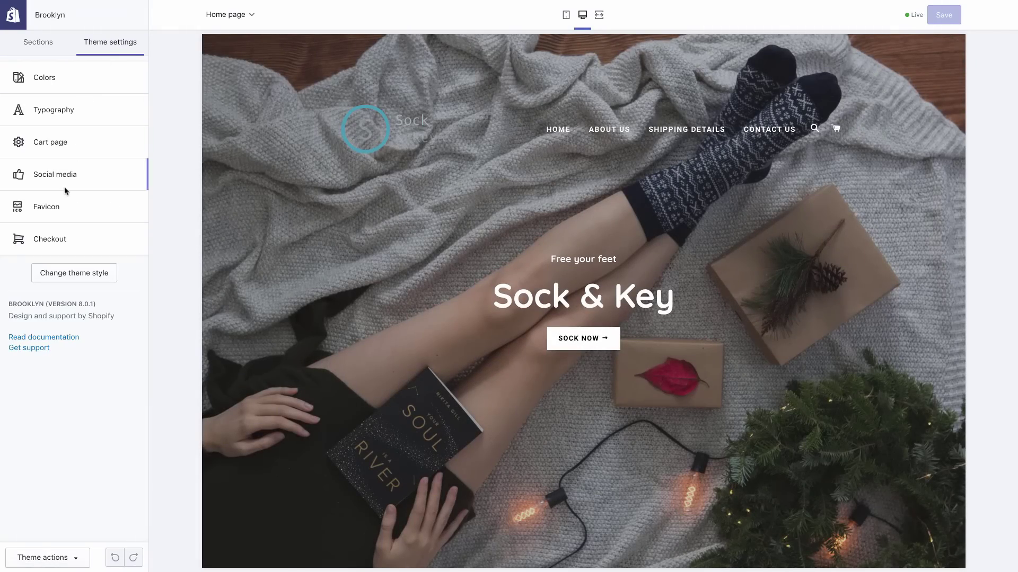
click(58, 215)
click(87, 128)
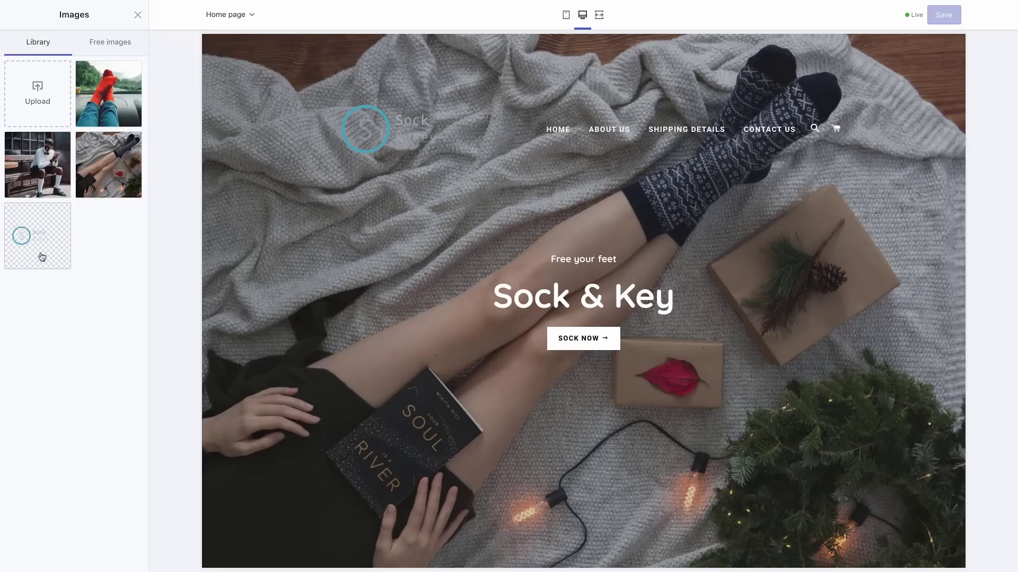
click(37, 86)
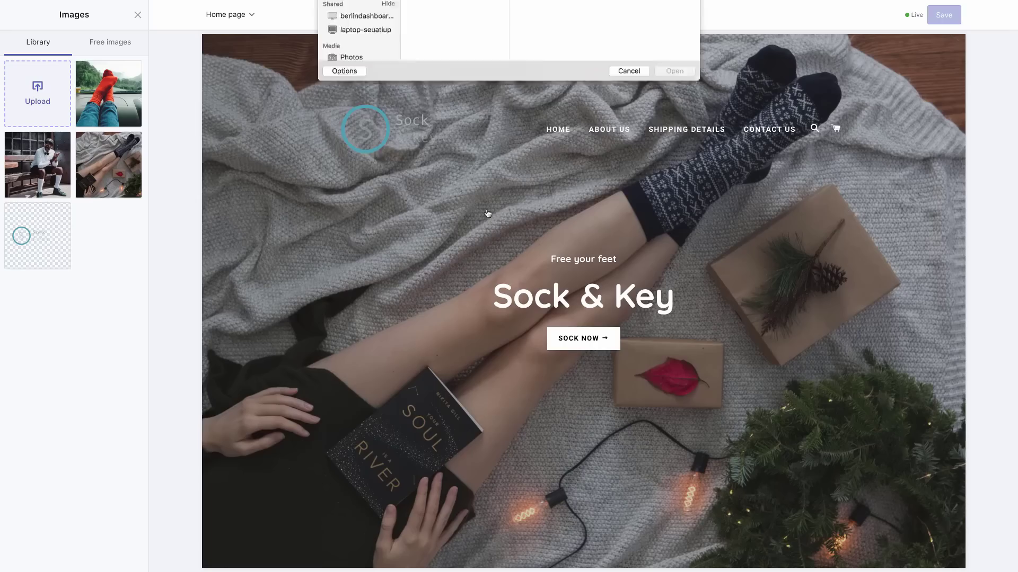
click(436, 54)
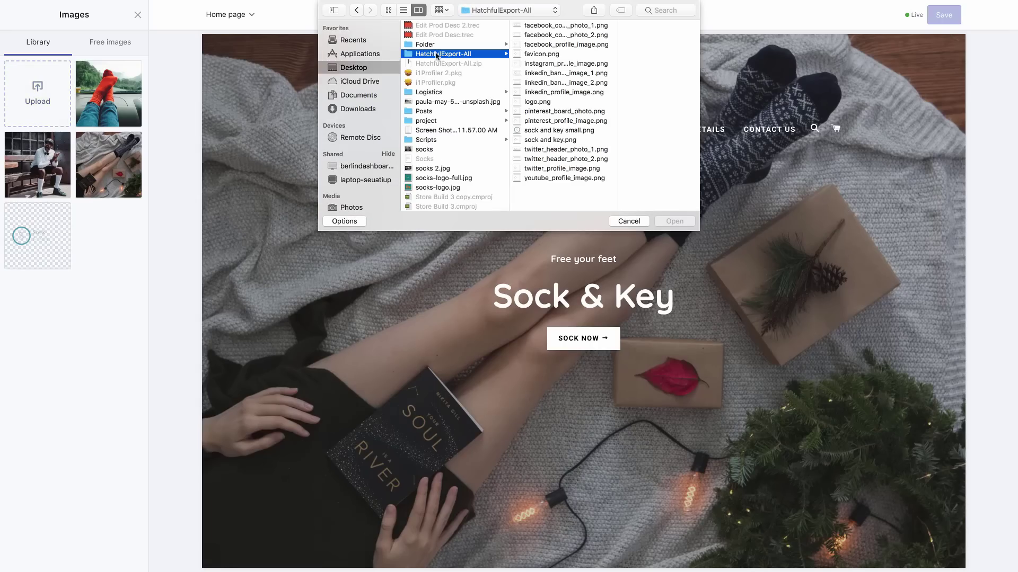
click(546, 139)
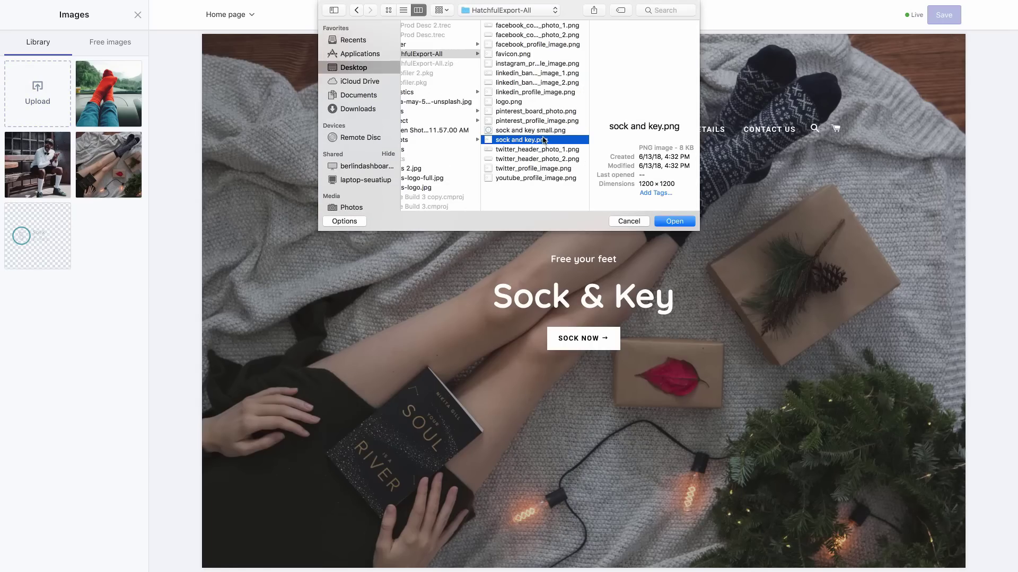
click(543, 131)
key(Return)
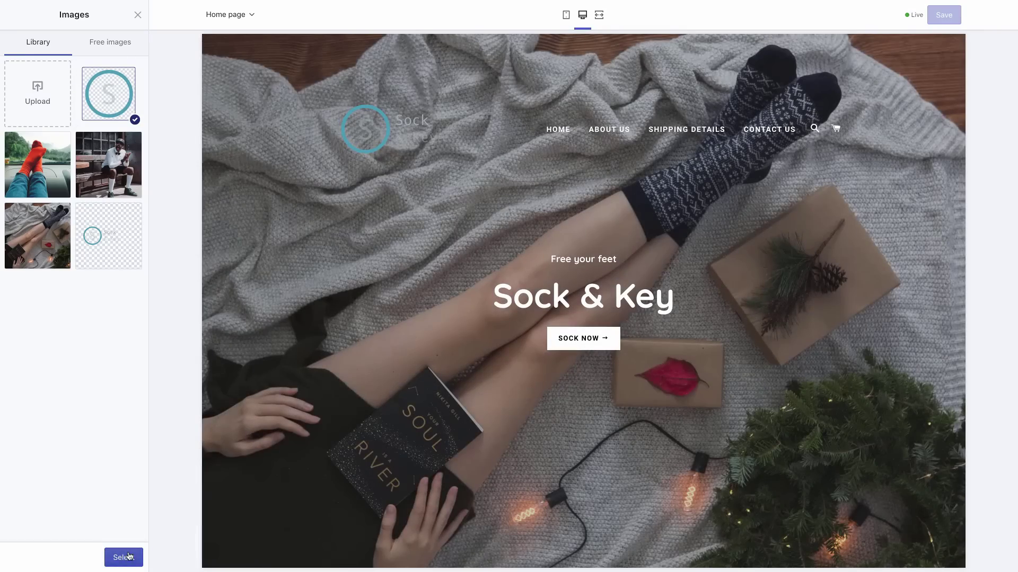
click(128, 557)
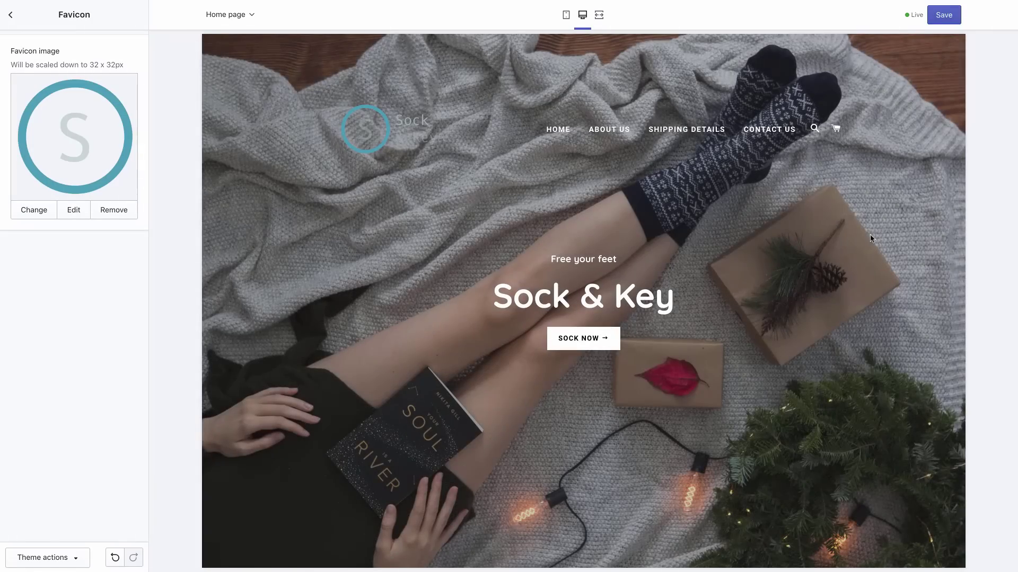
click(944, 15)
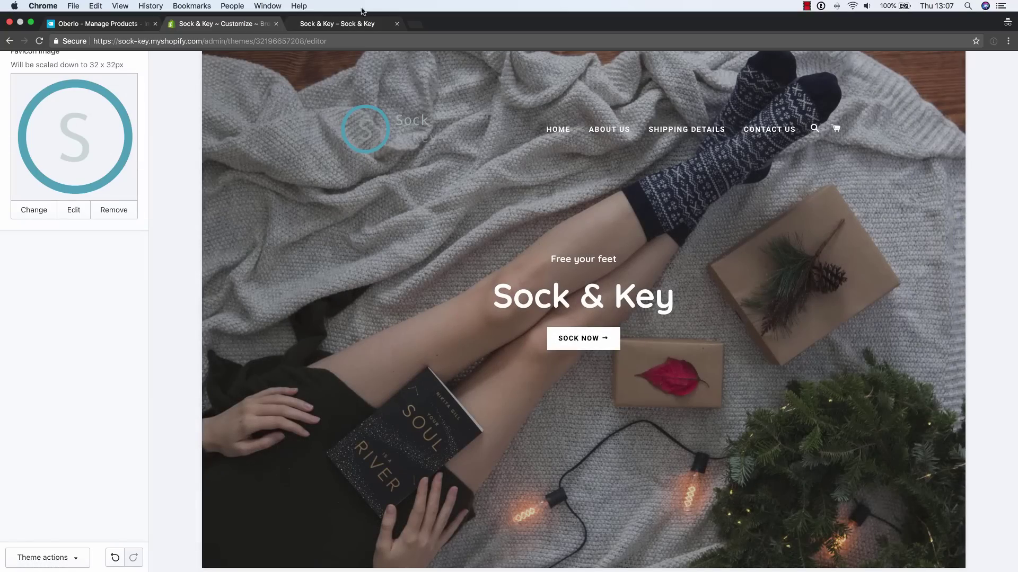
Reload the storefront and use the footer Search to look up 'cat'
click(341, 26)
key(super+r)
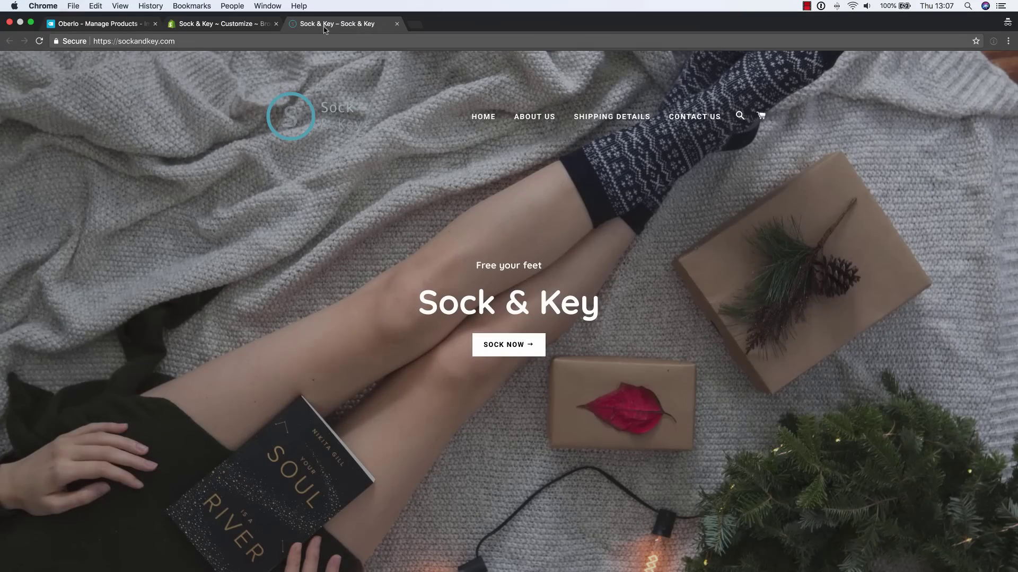
scroll(880, 235, down, 15)
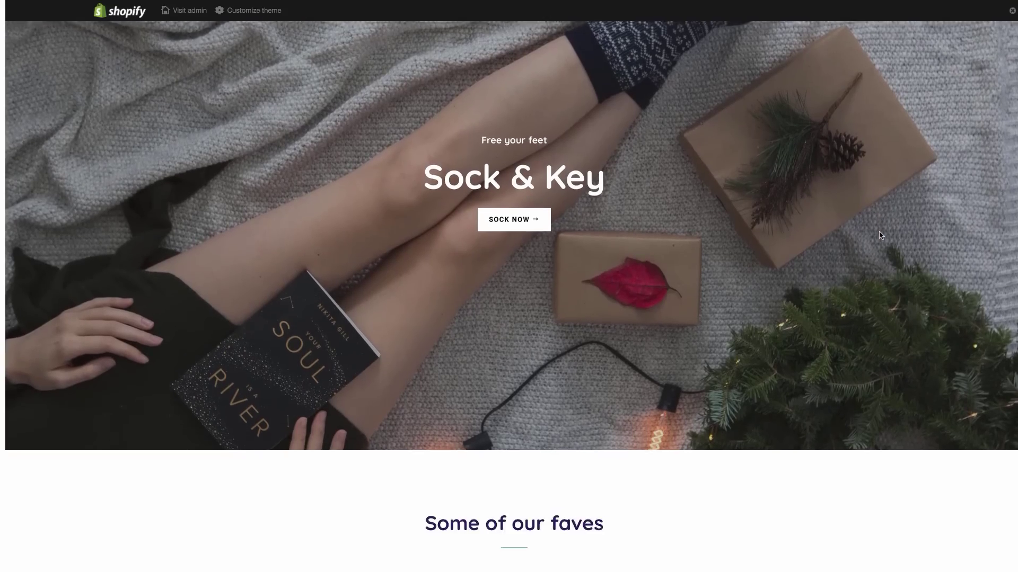
scroll(879, 234, down, 5)
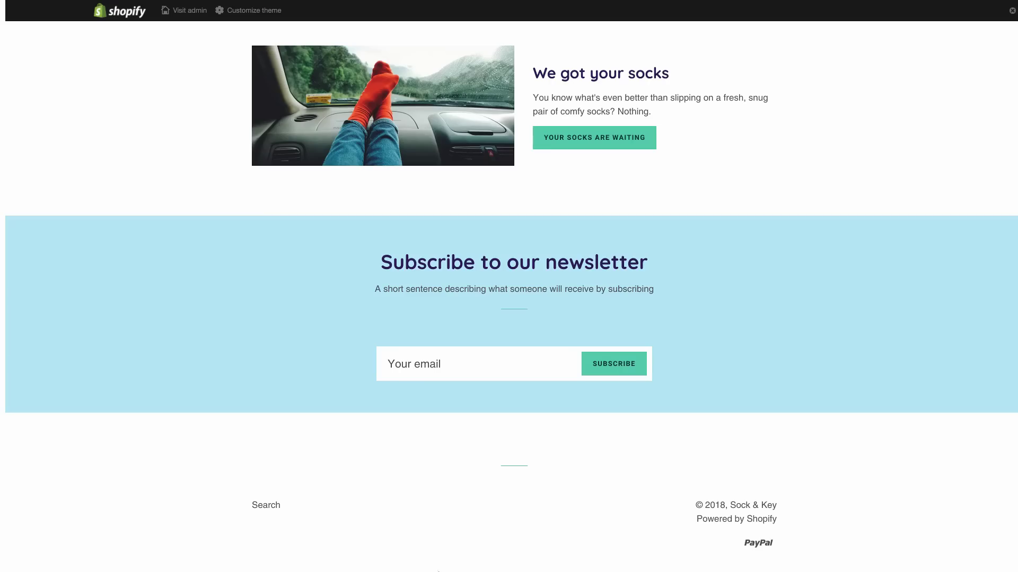
click(273, 512)
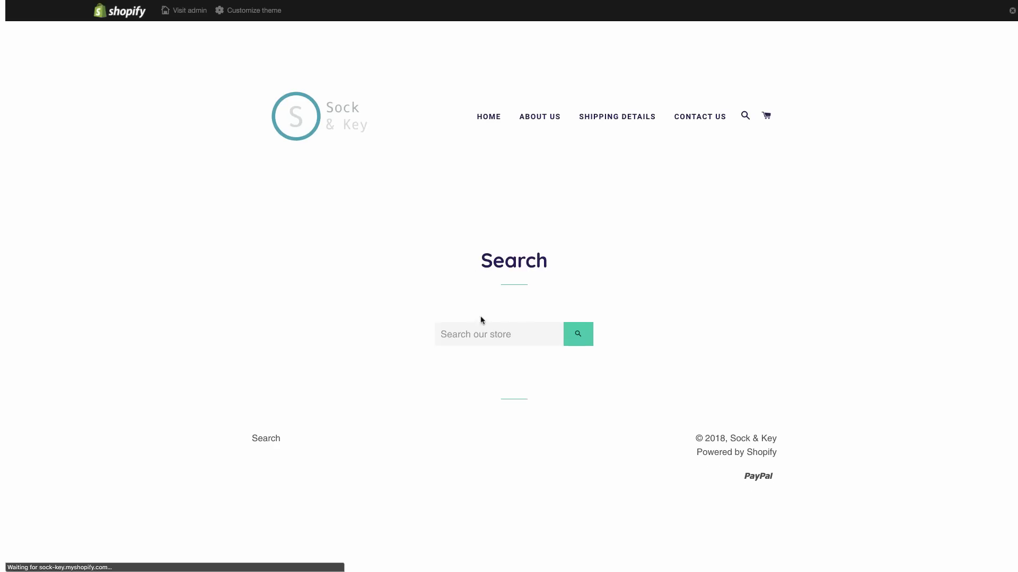
click(480, 333)
text(cat)
click(578, 333)
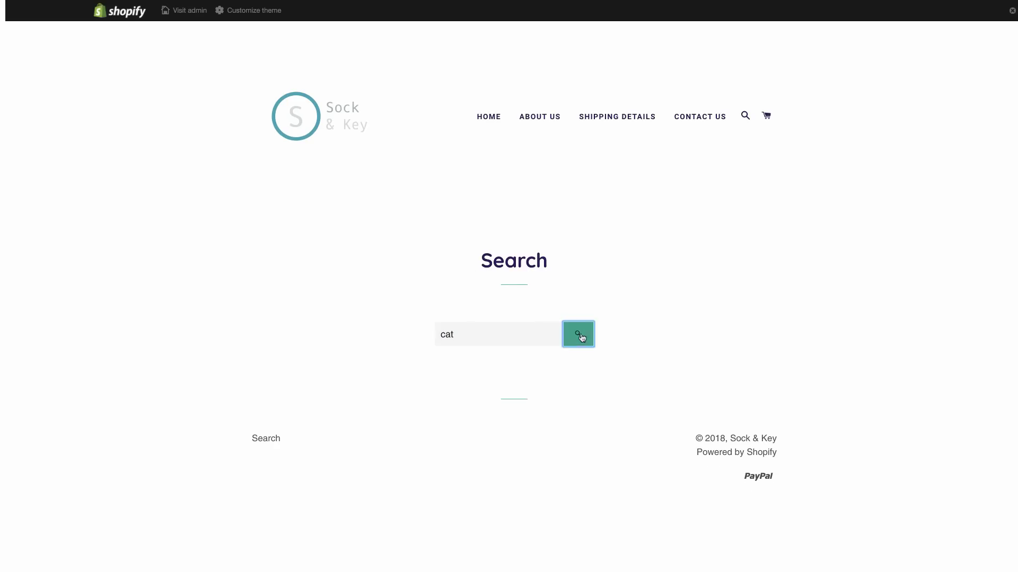
scroll(572, 392, down, 2)
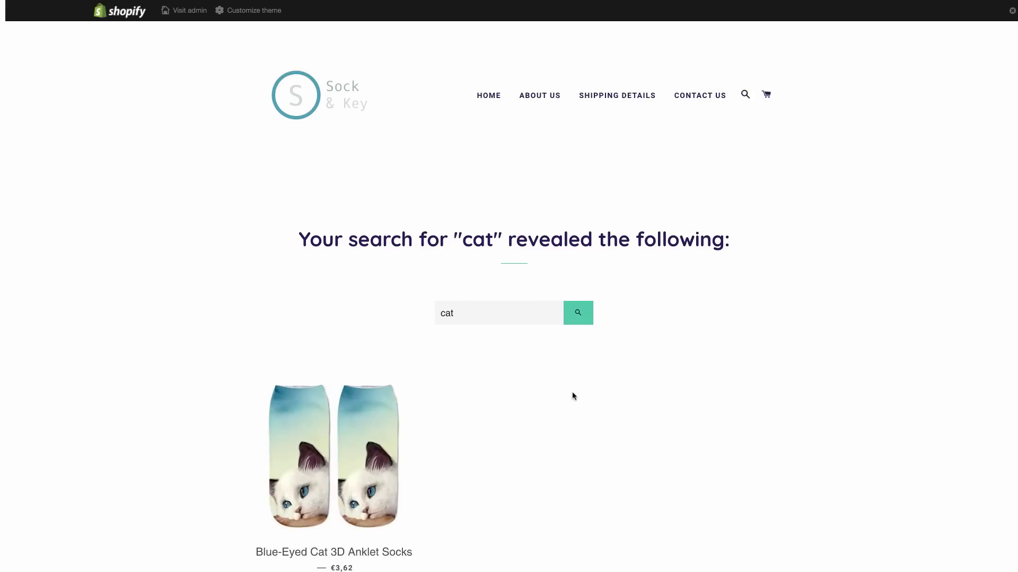
scroll(572, 392, up, 2)
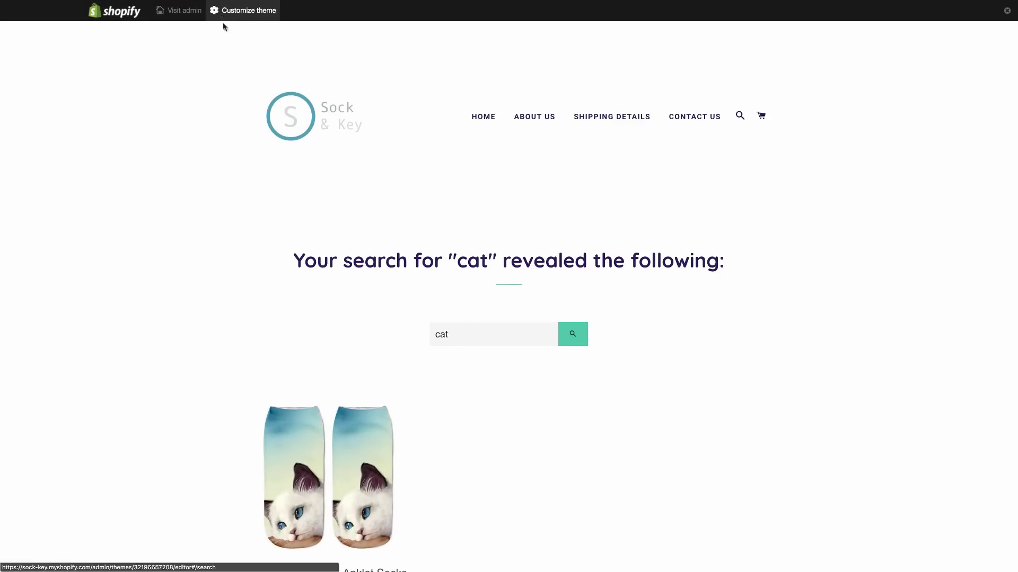
Open the Footer menu under Online Store > Navigation in the admin
mouse_move(288, 7)
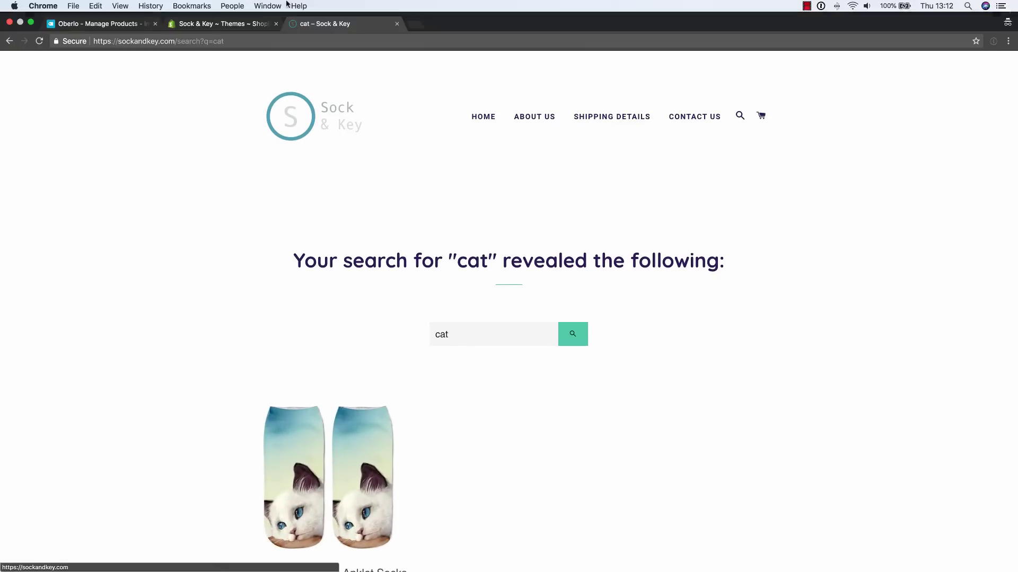
click(203, 24)
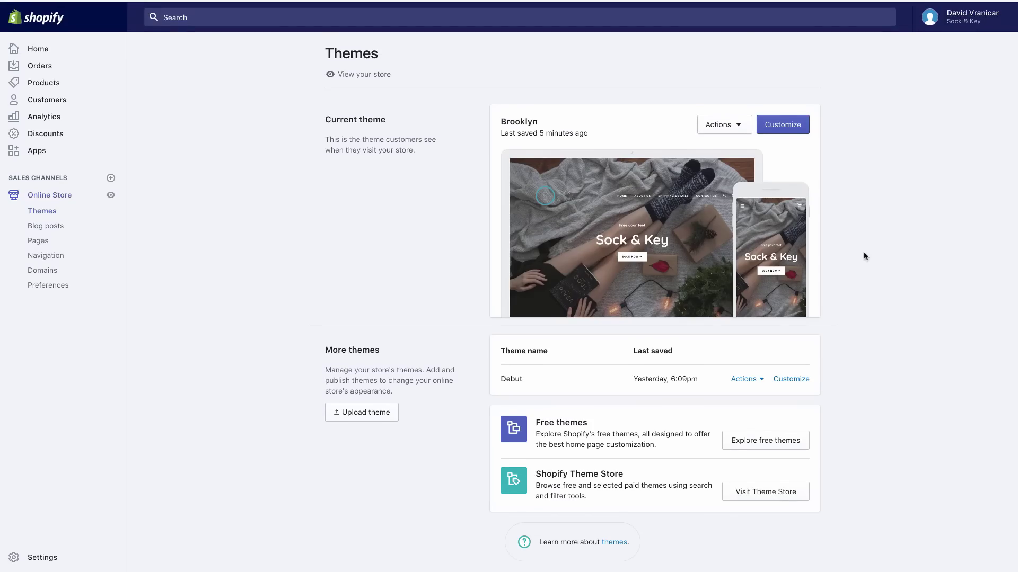
click(47, 254)
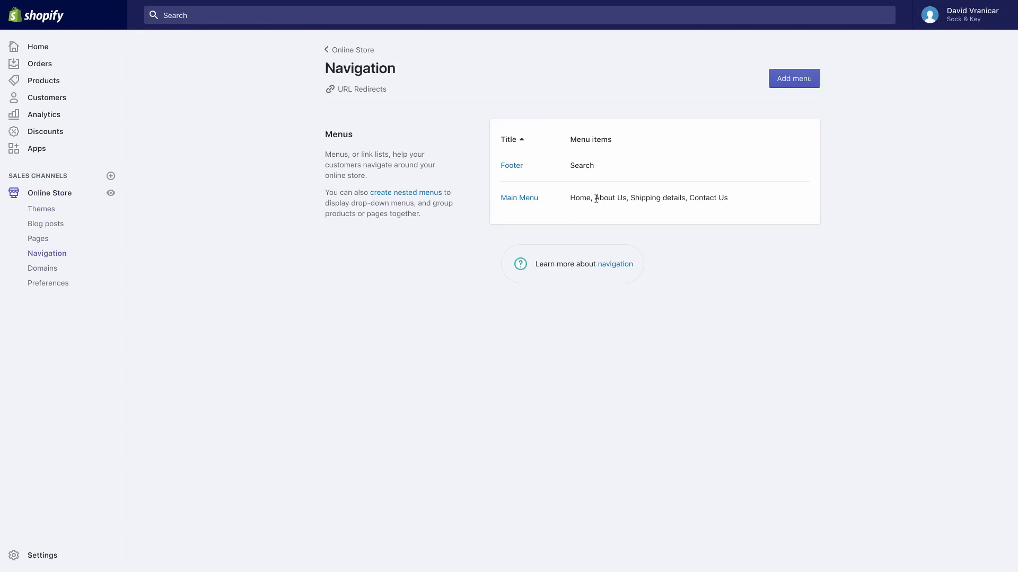
click(506, 165)
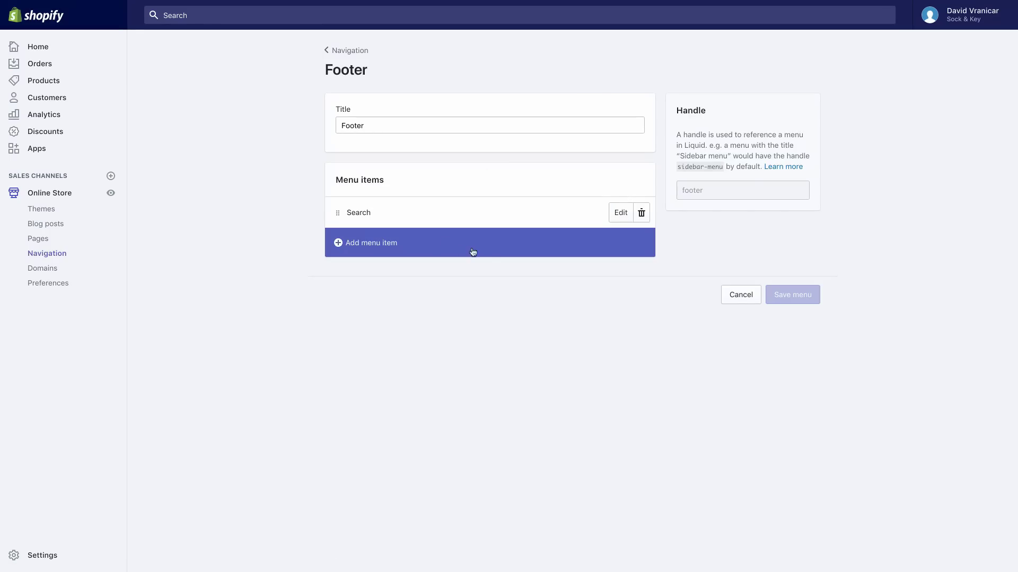
Add a footer item linked to Pages > About Us, save the menu, and return to Themes
click(605, 238)
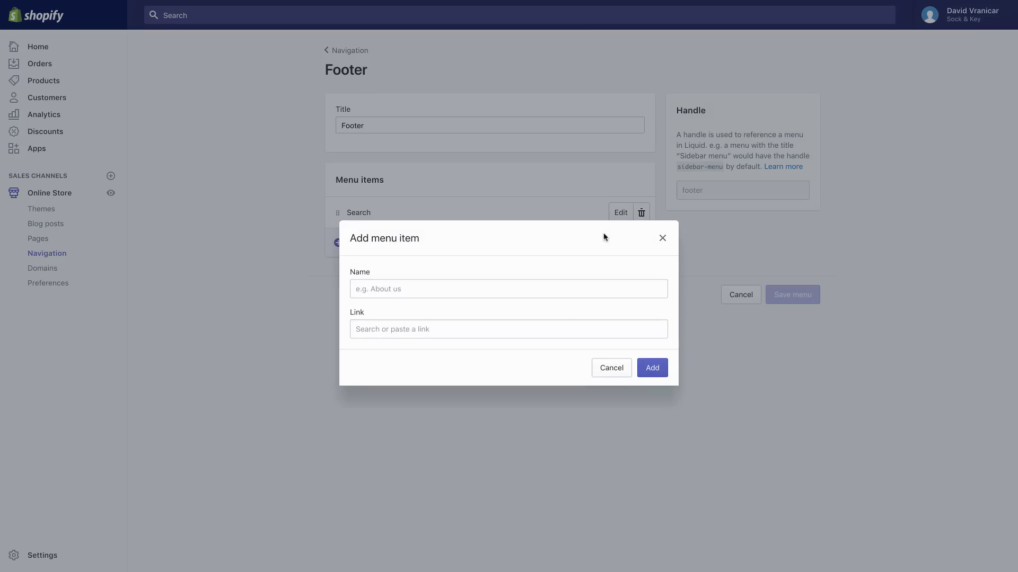
click(542, 290)
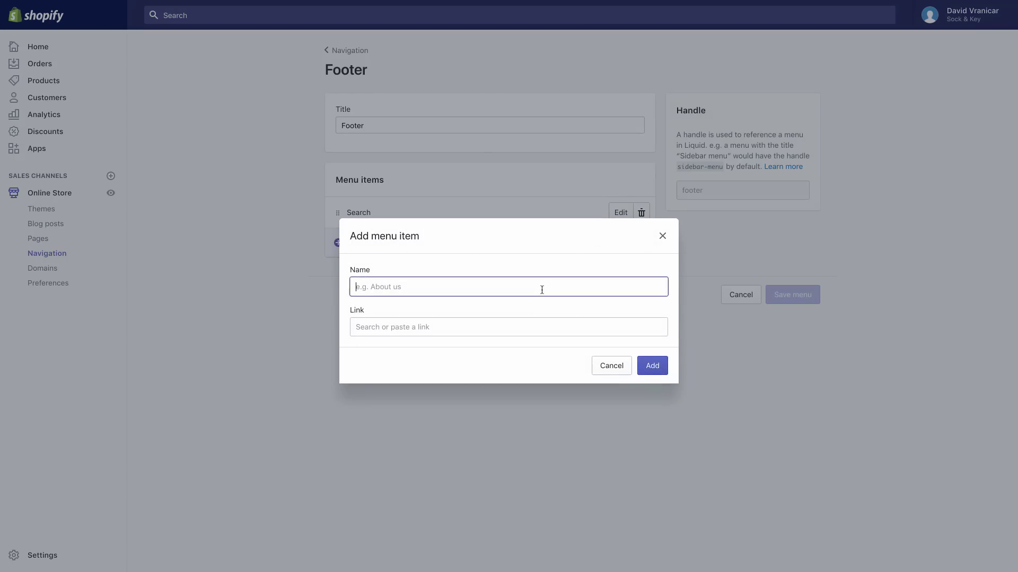
text(About Us)
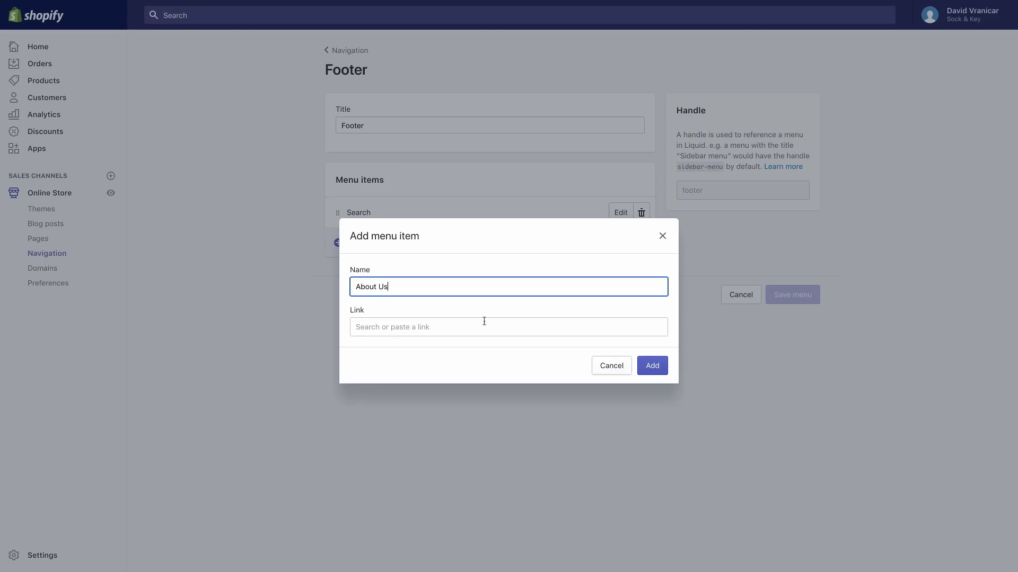
click(483, 321)
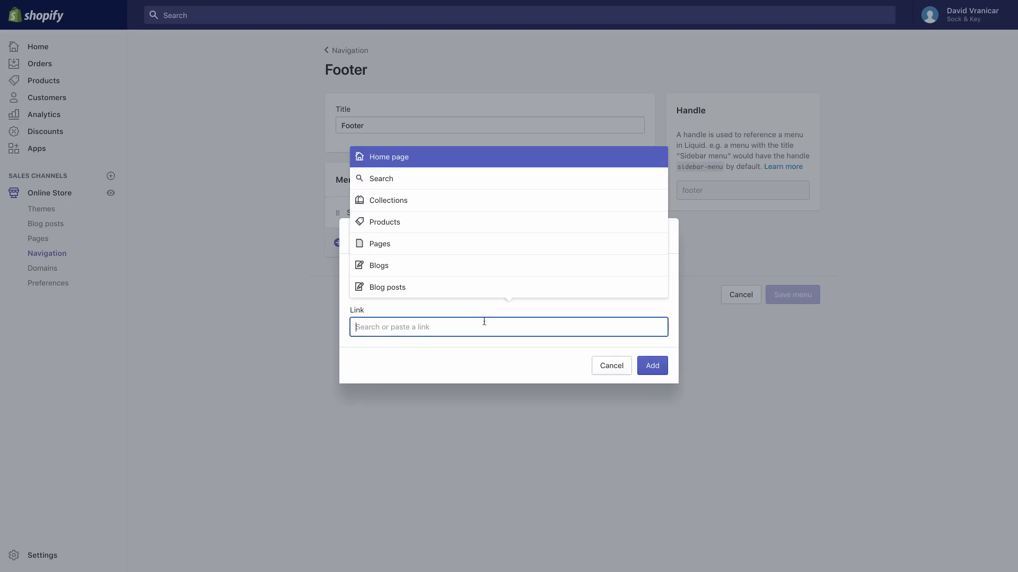
click(441, 245)
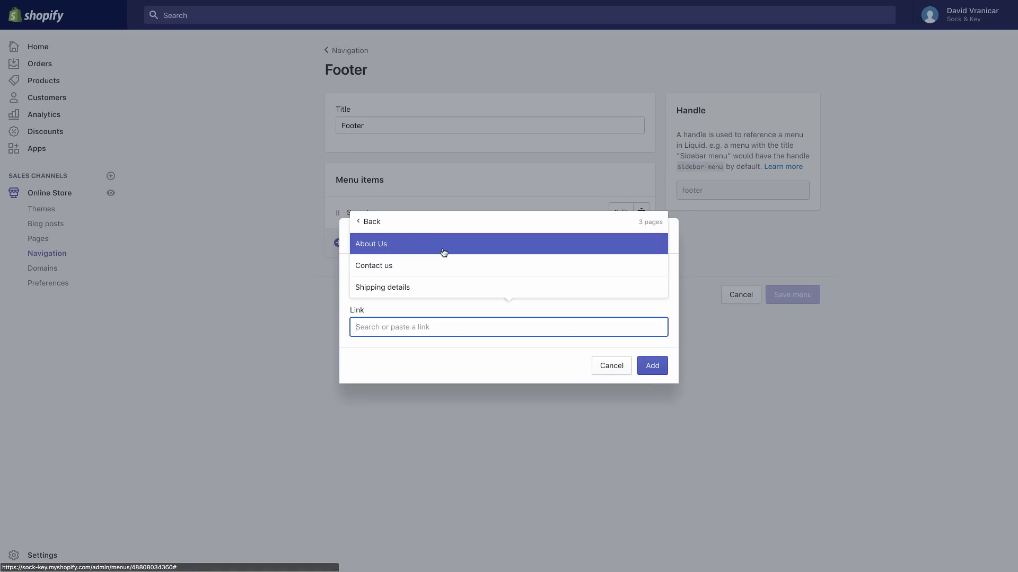
click(443, 252)
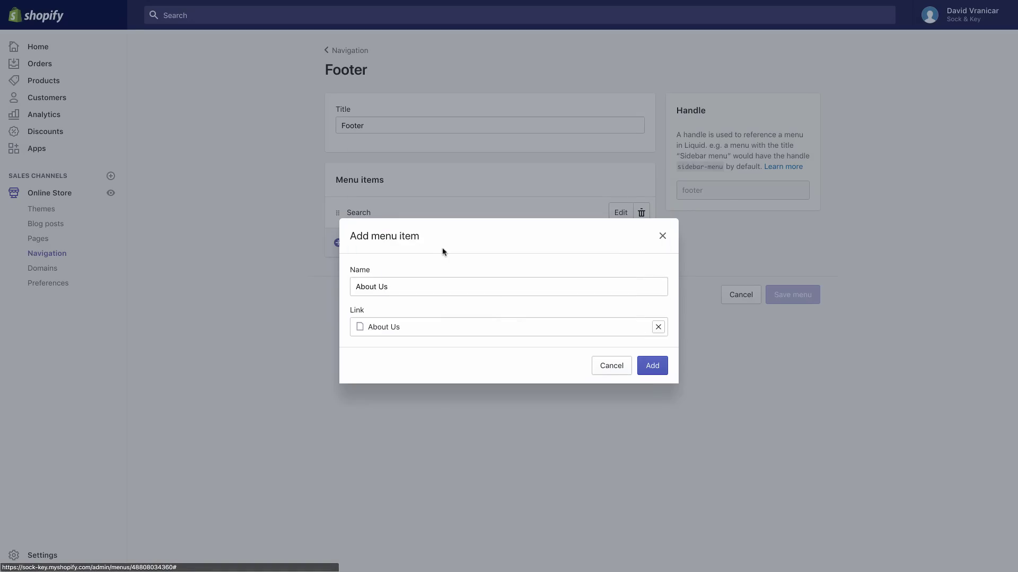
click(652, 365)
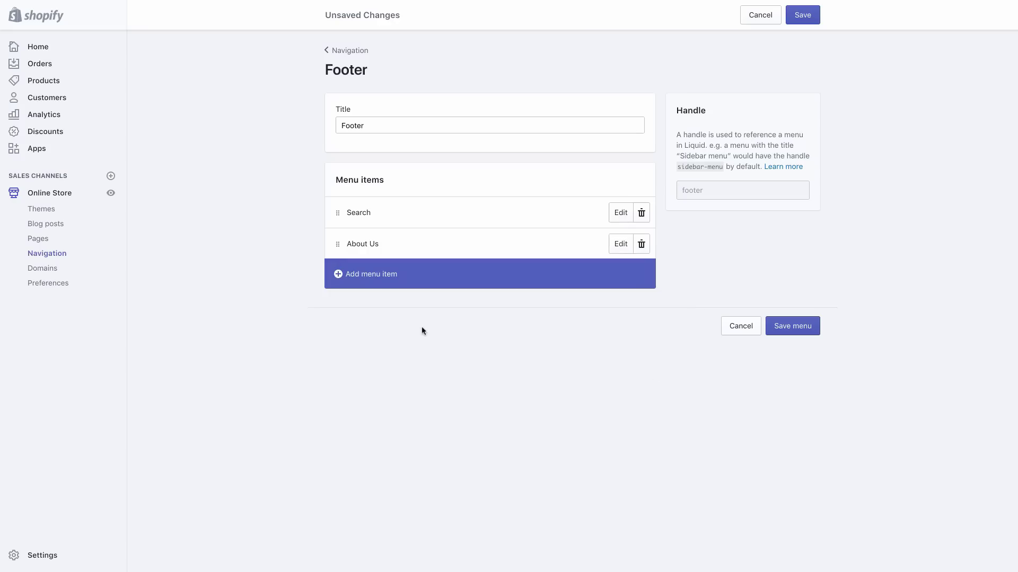
click(804, 16)
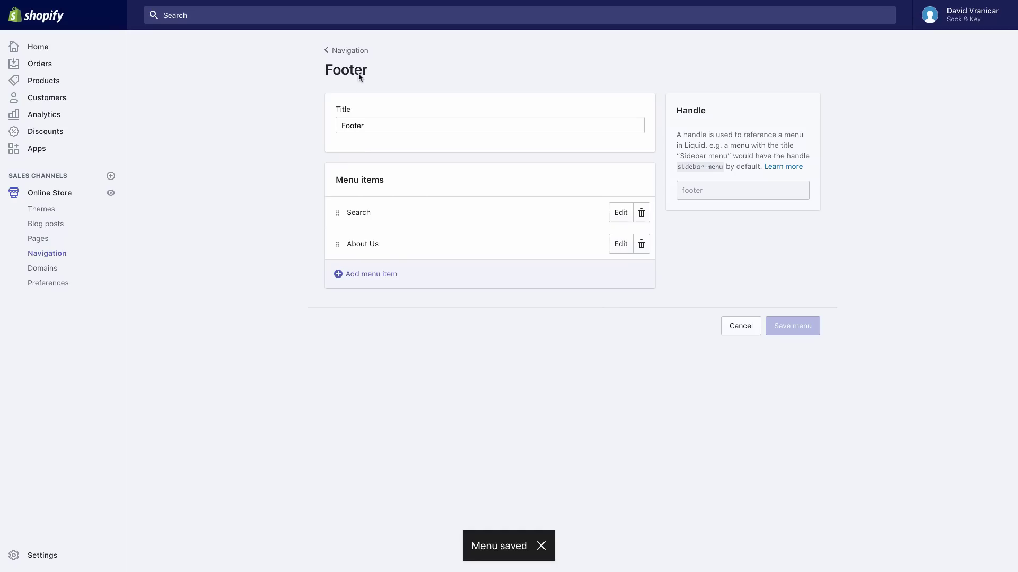
click(348, 55)
click(50, 195)
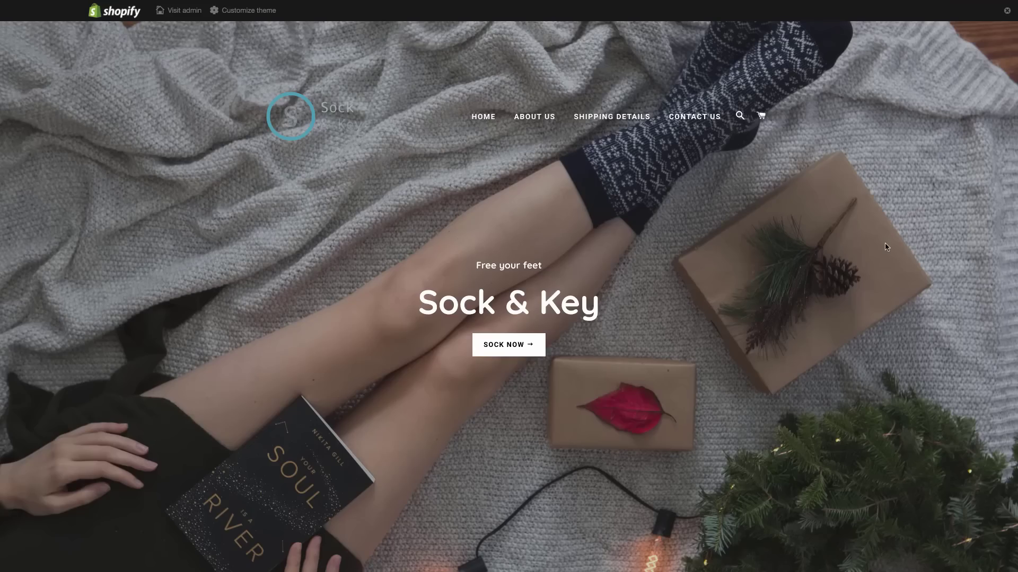
From Women's Socks, add Blue-Eyed Cat 3D Anklet Socks to the cart and check out
scroll(885, 247, down, 4)
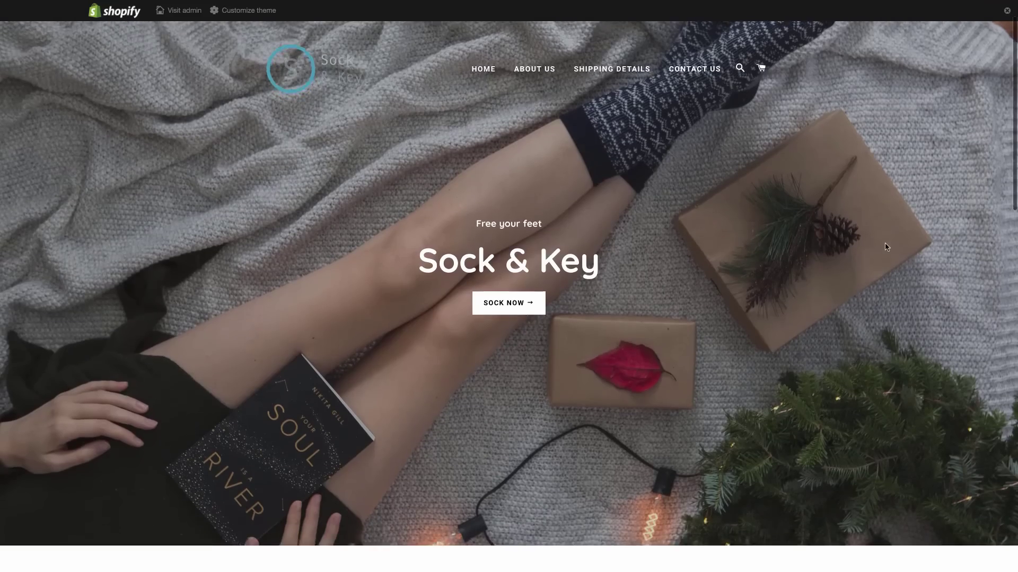
scroll(885, 247, down, 5)
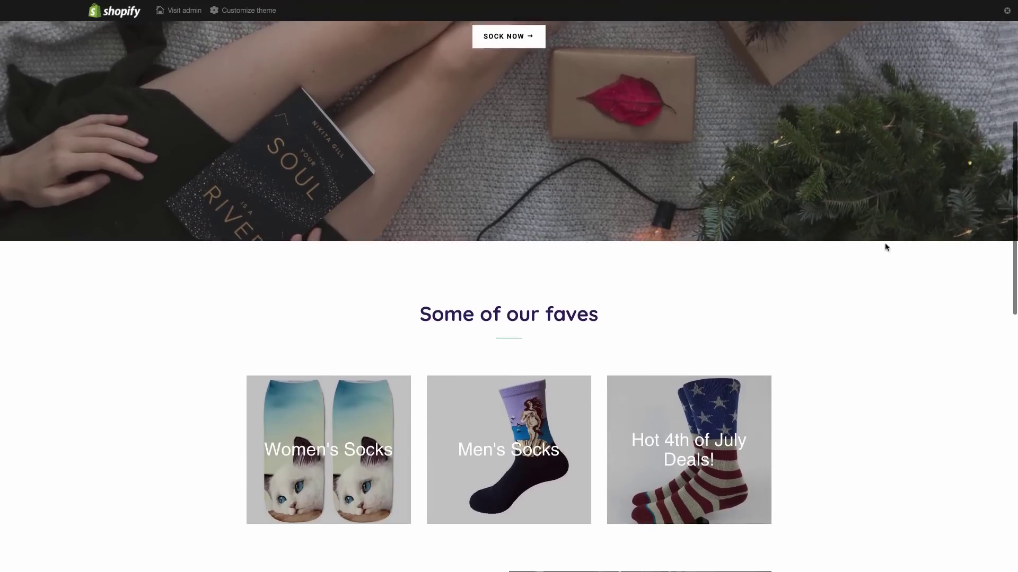
scroll(886, 247, down, 3)
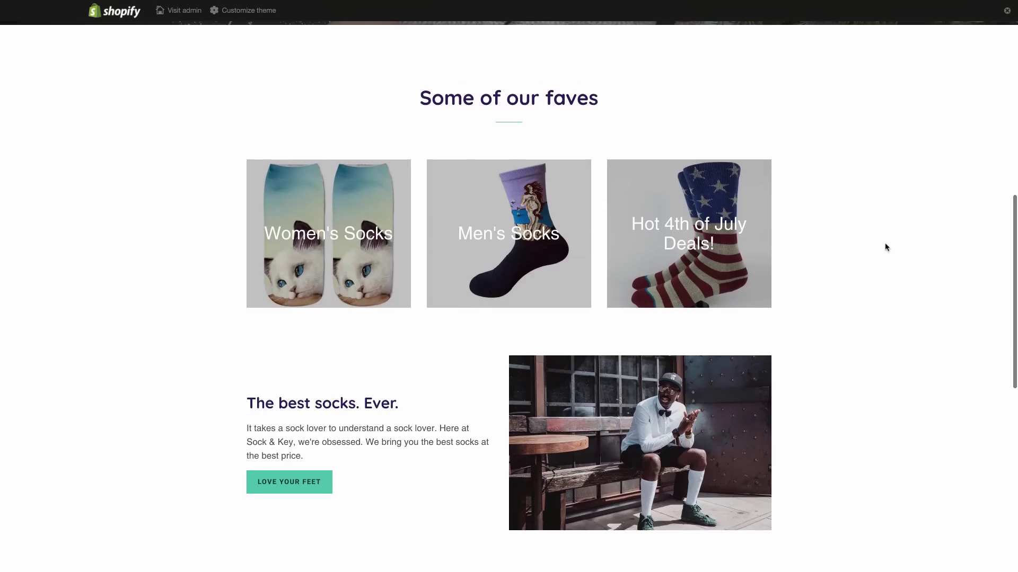
scroll(885, 246, up, 1)
click(322, 219)
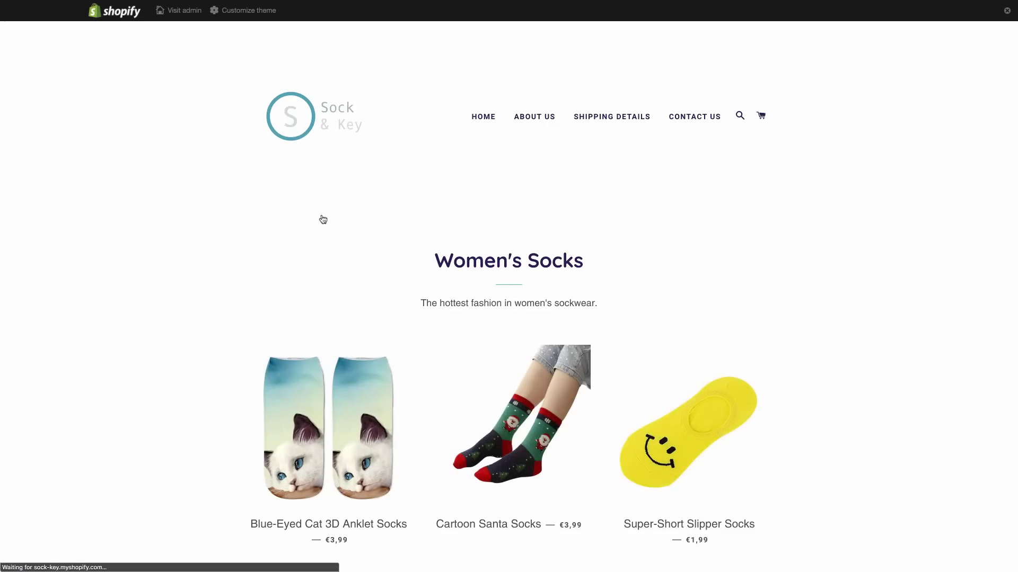
scroll(847, 313, down, 2)
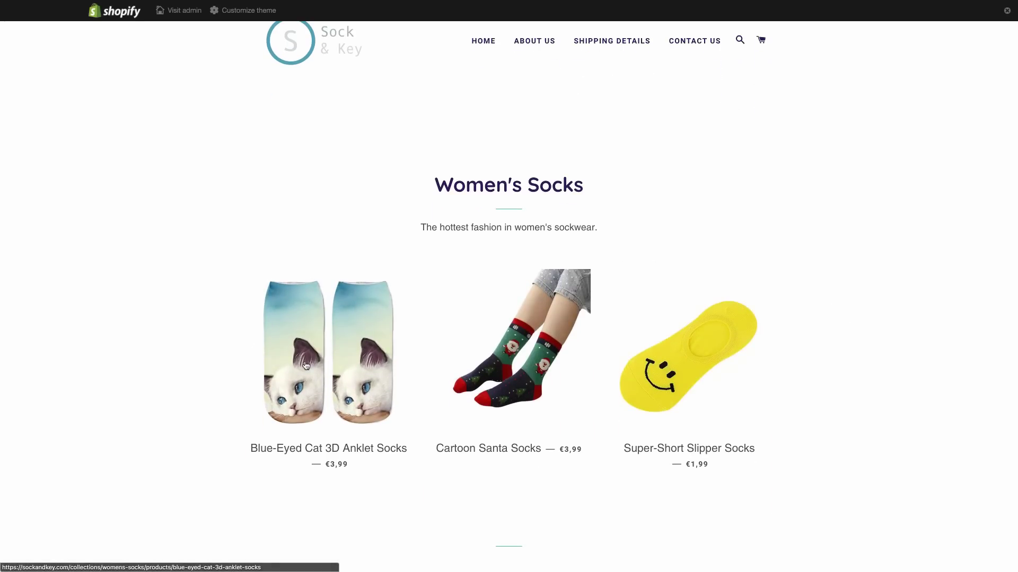
click(306, 364)
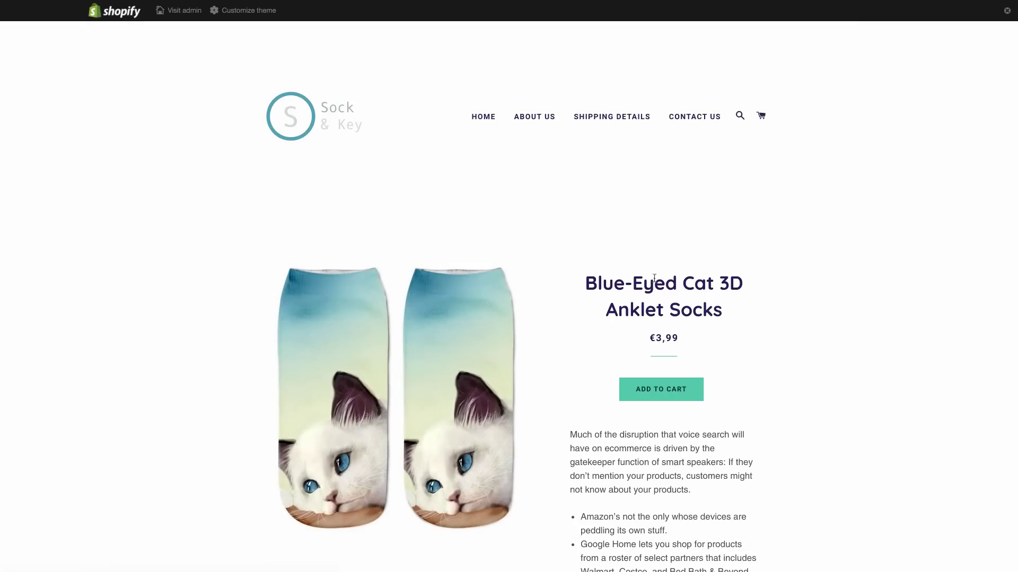
scroll(798, 296, down, 1)
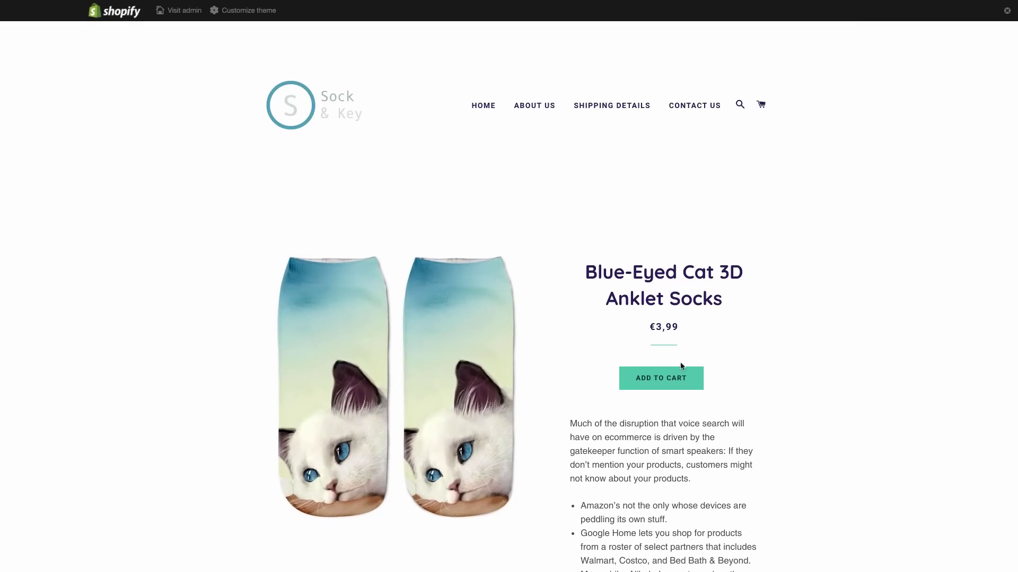
click(666, 379)
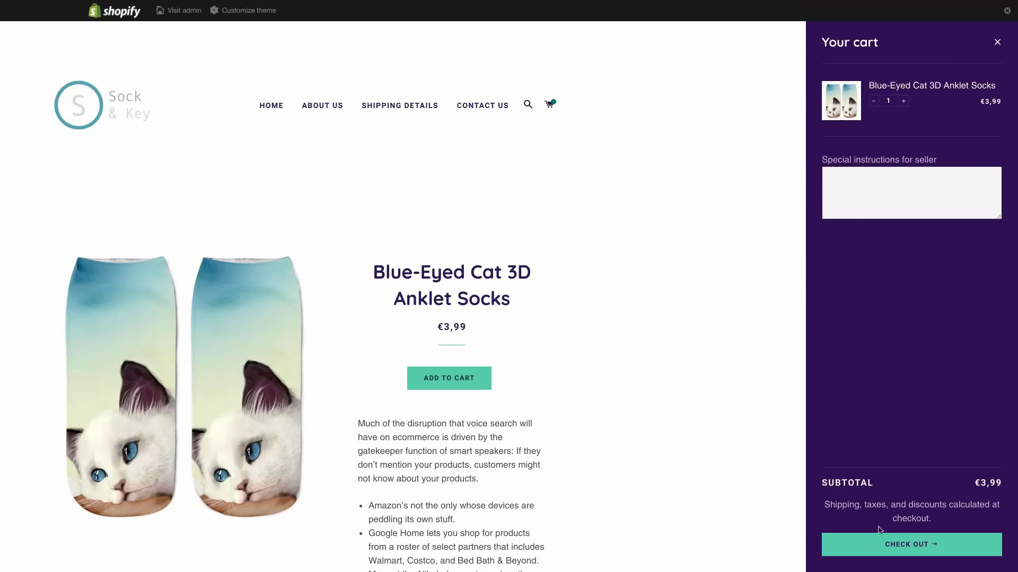
click(868, 547)
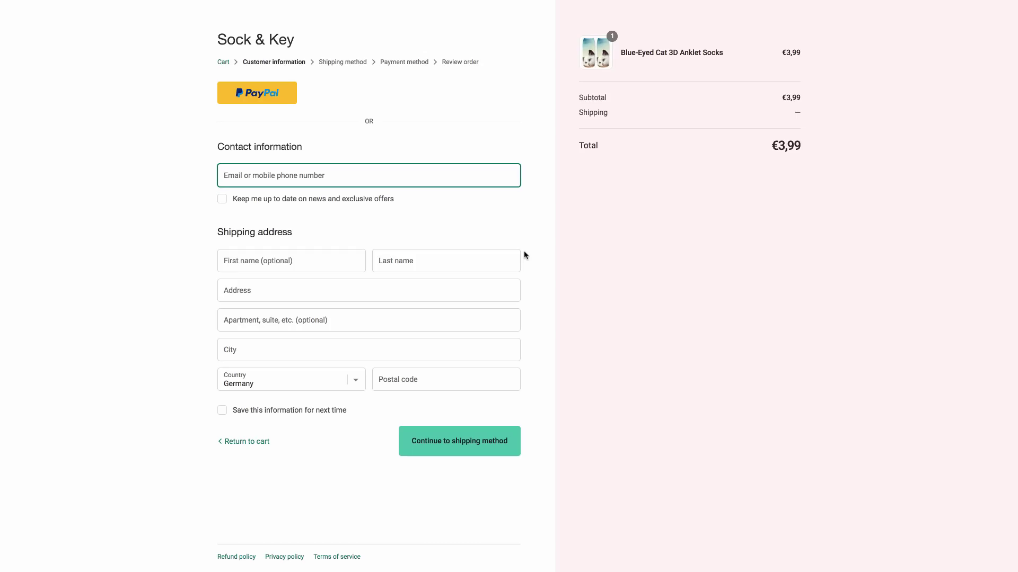
Enter the contact e-mail, first and last name, and shipping address at checkout
text(example)
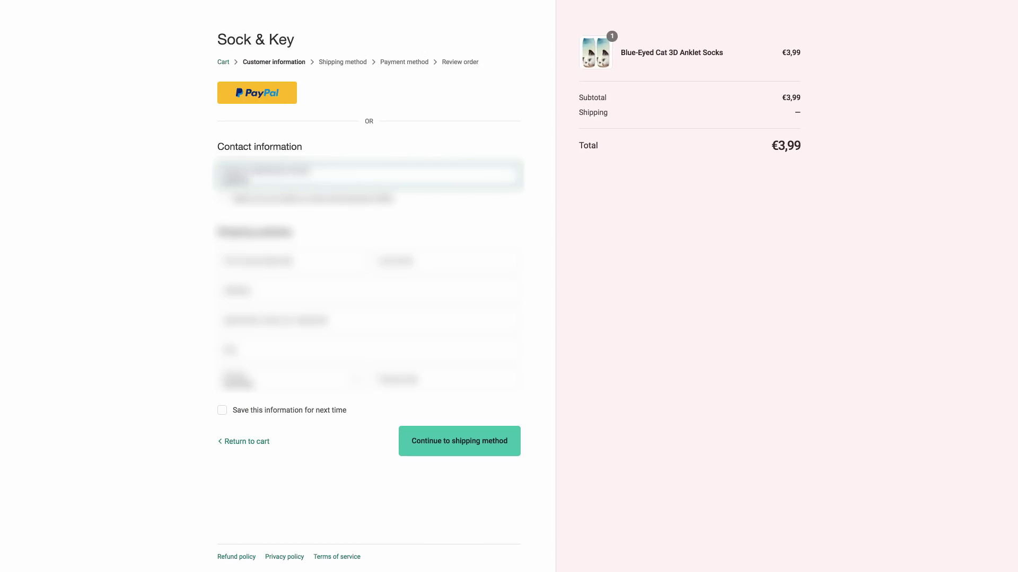
text(@example.com)
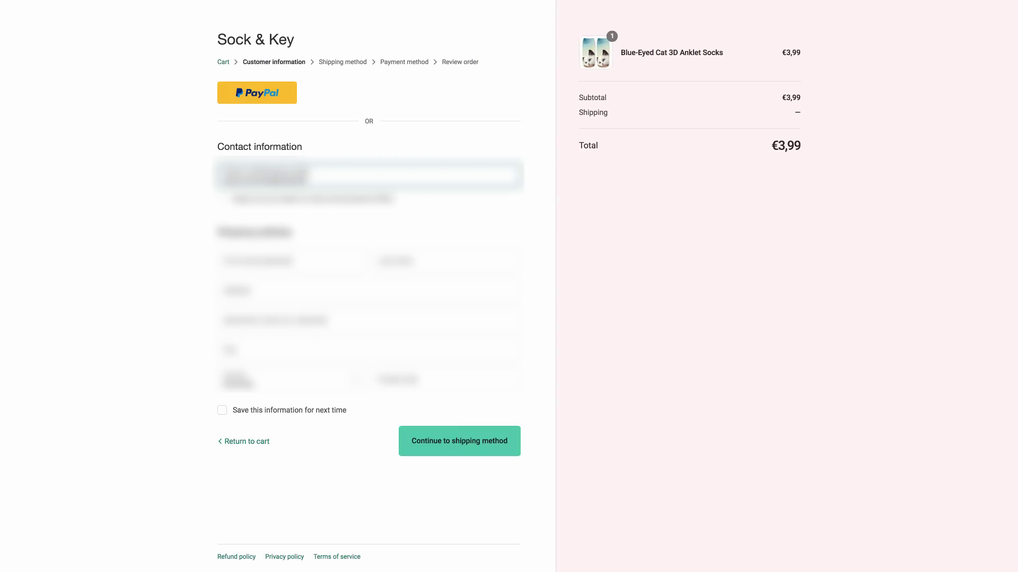
key(BackSpace)
key(BackSpace)
key(BackSpace)
text(org)
click(283, 263)
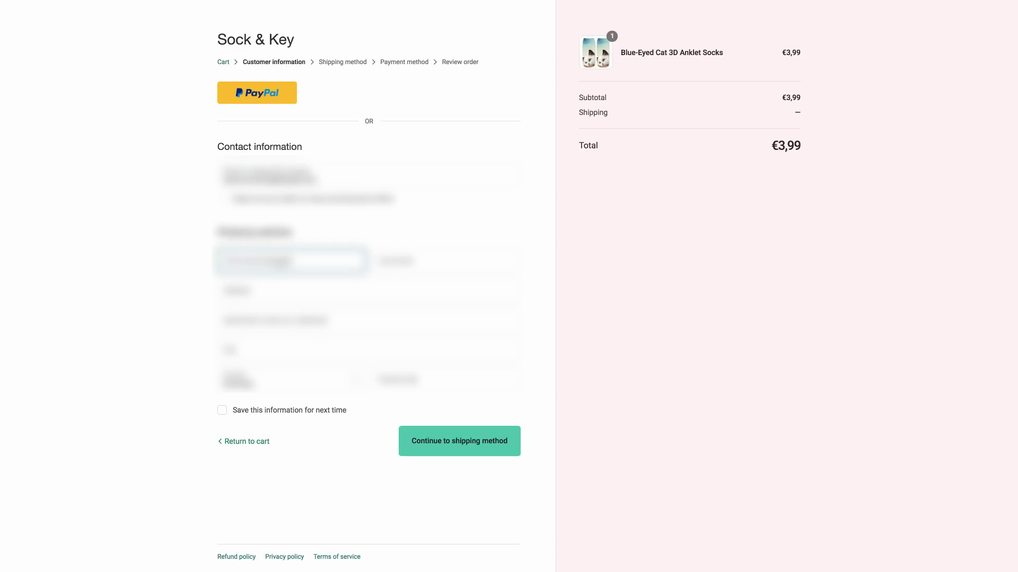
text(?????)
key(Tab)
text(???????)
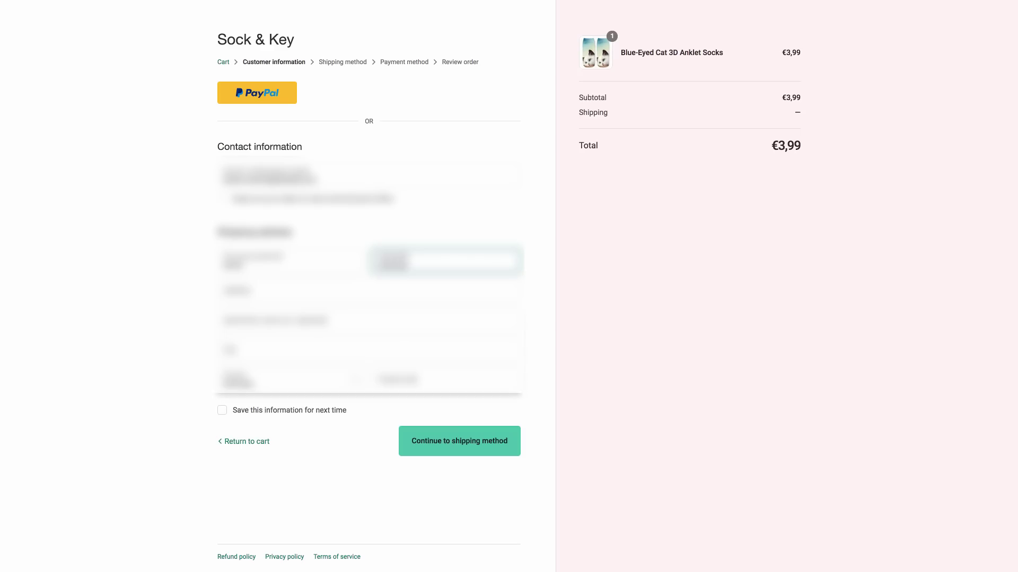
key(Tab)
text(????????)
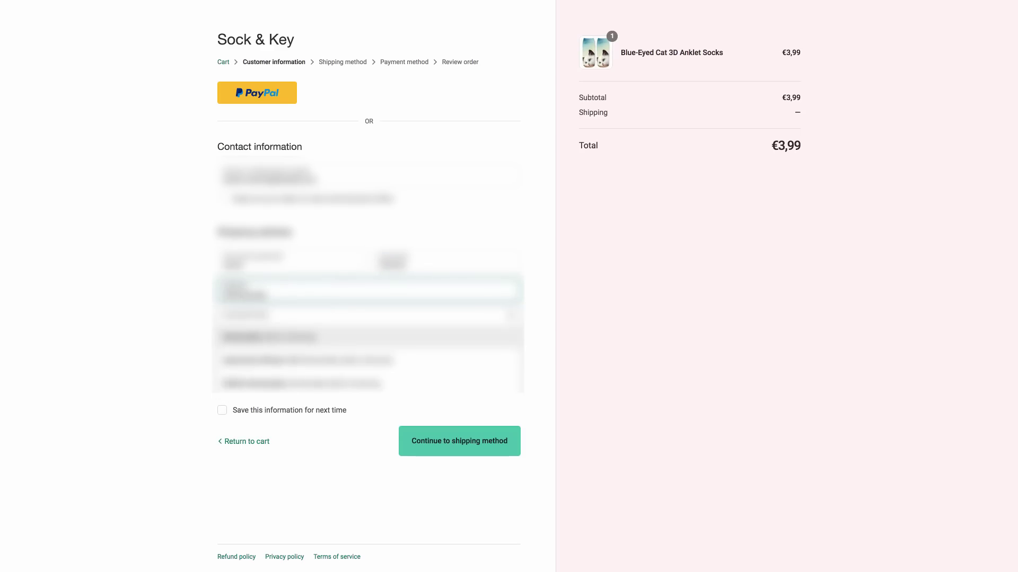
Continue with free standard shipping through payment and review, then complete the order
click(452, 438)
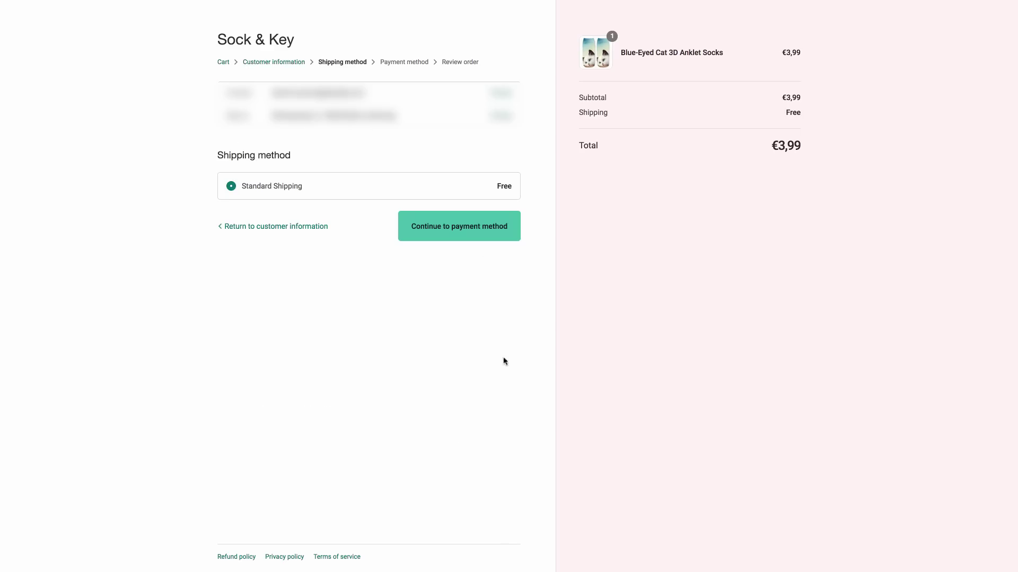
click(470, 226)
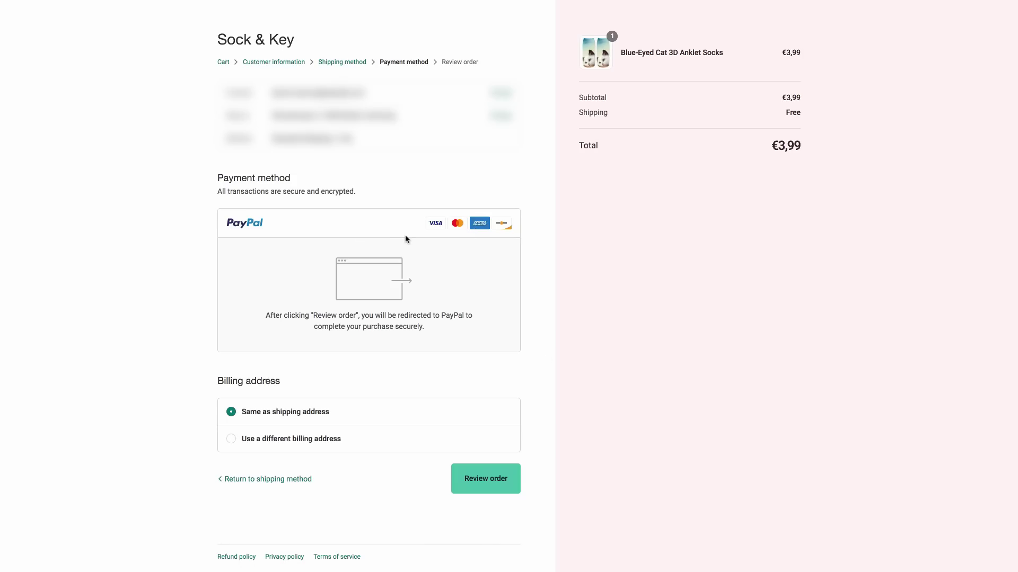
click(487, 477)
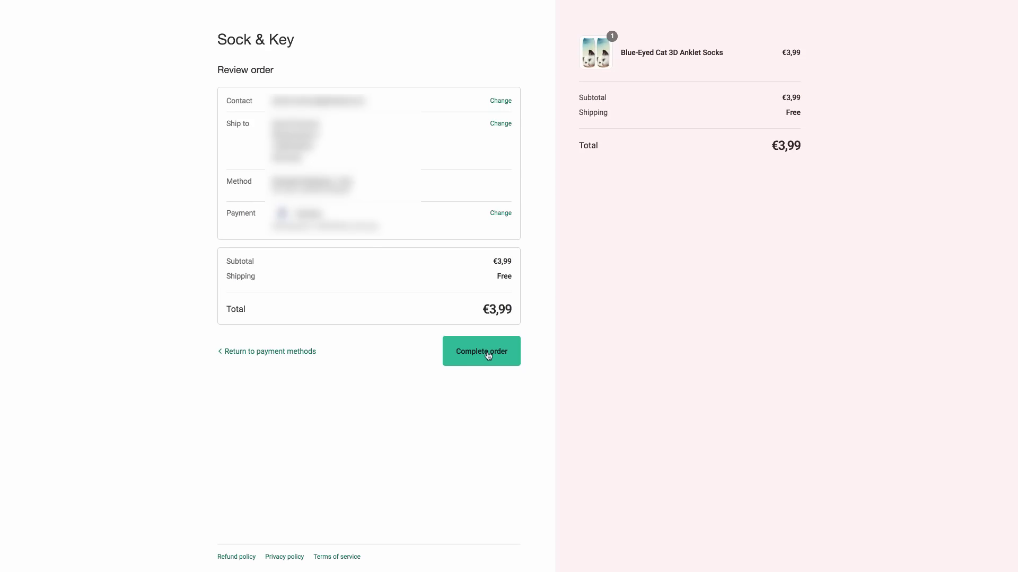
click(484, 351)
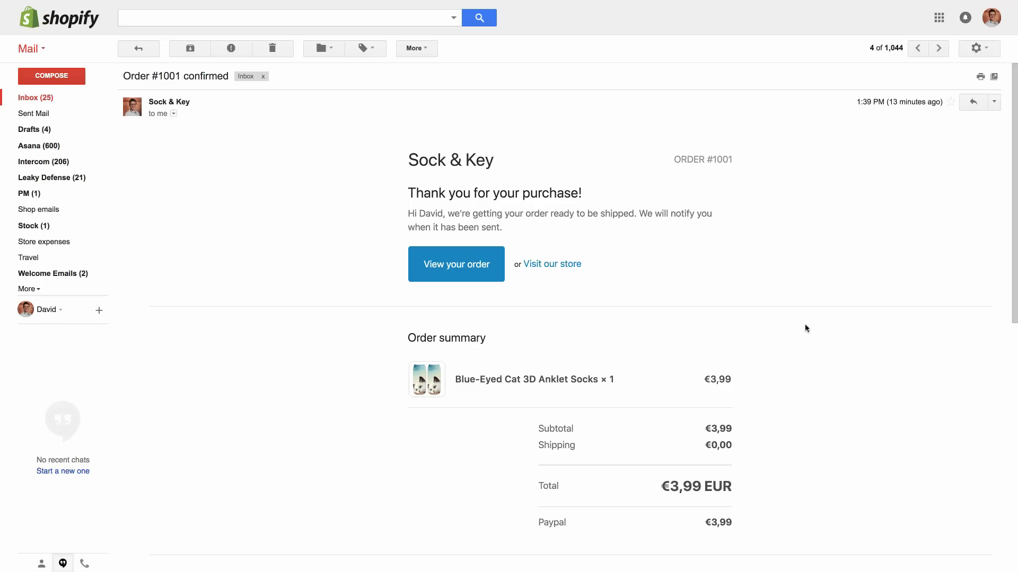
Open the newer 'Order placed' email for order #1001 in Gmail
key(k)
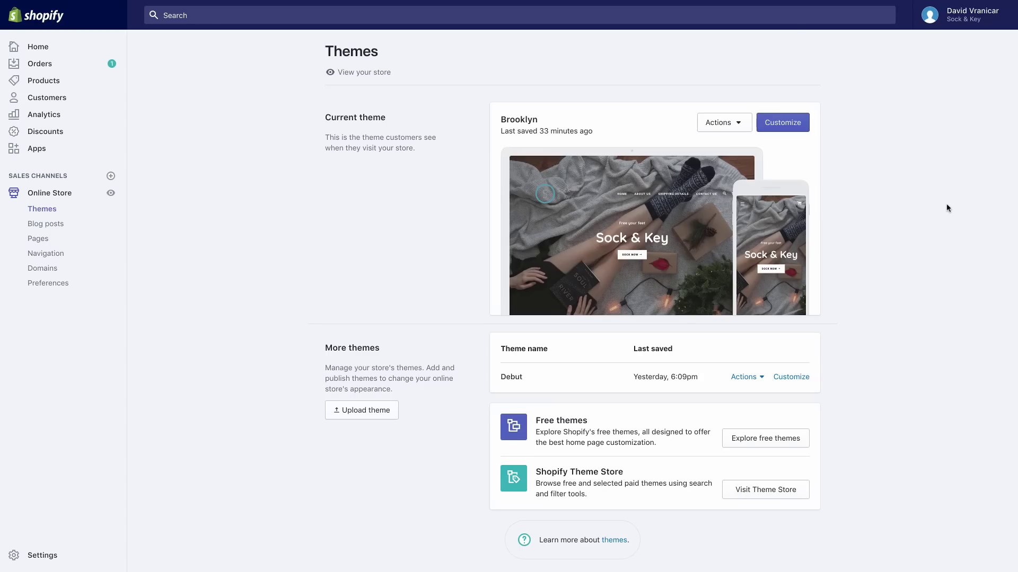
Open test order #1001: one Blue-Eyed Cat 3D Anklet Socks, €3,99, paid but unfulfilled
click(45, 67)
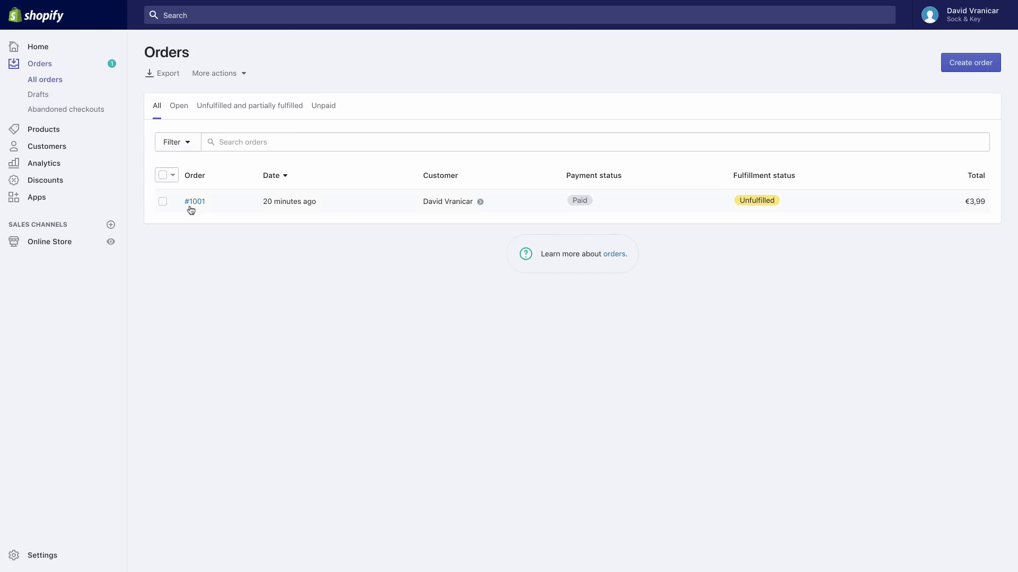
click(192, 204)
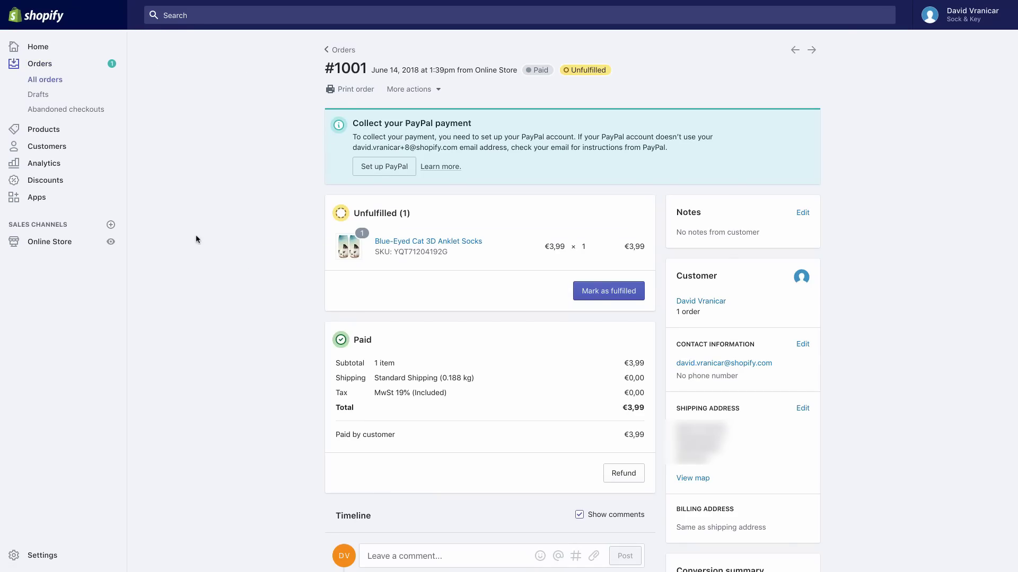
mouse_move(192, 2)
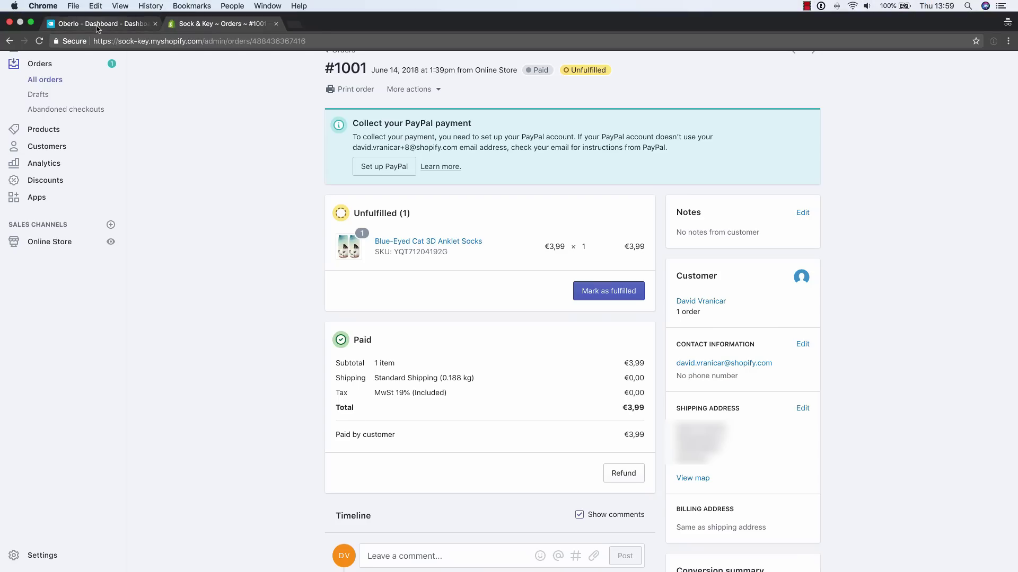
In Oberlo's Orders, start ordering the socks for #1001 from supplier Bessky Technology
click(97, 25)
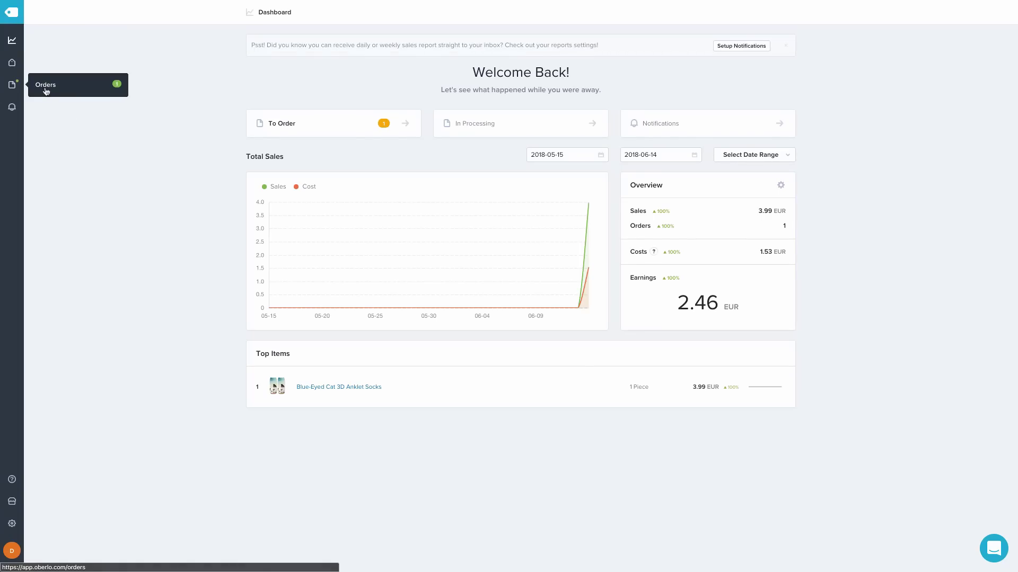
click(46, 92)
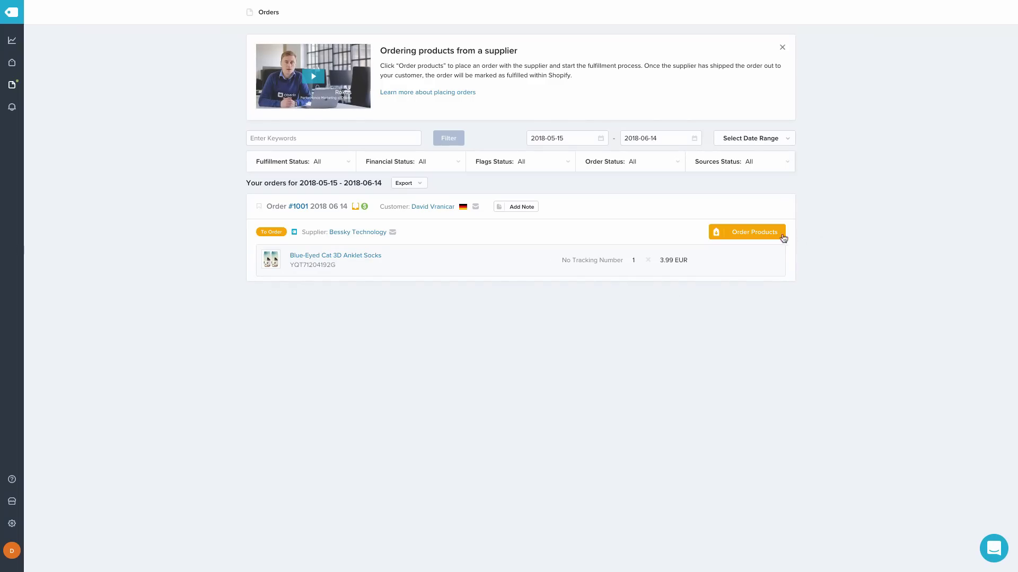
click(746, 231)
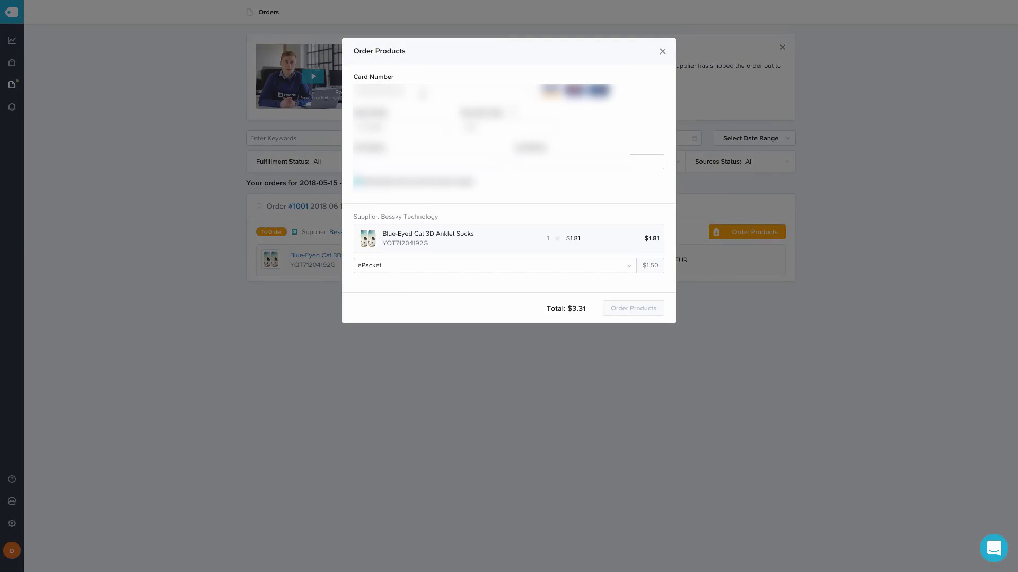
Enter the card number and cardholder name, place the supplier order, and show customer details
text(4)
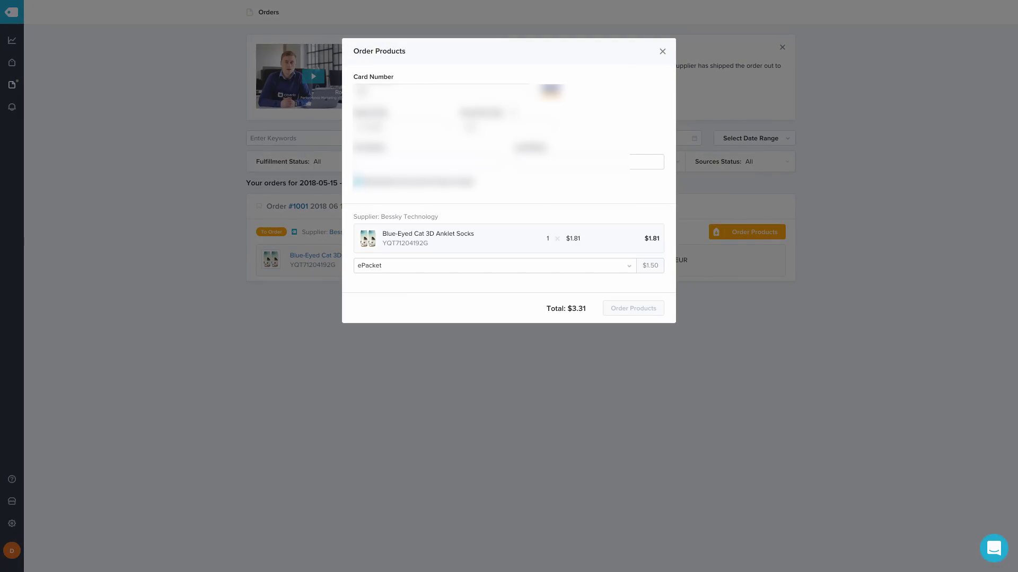
text(24242442)
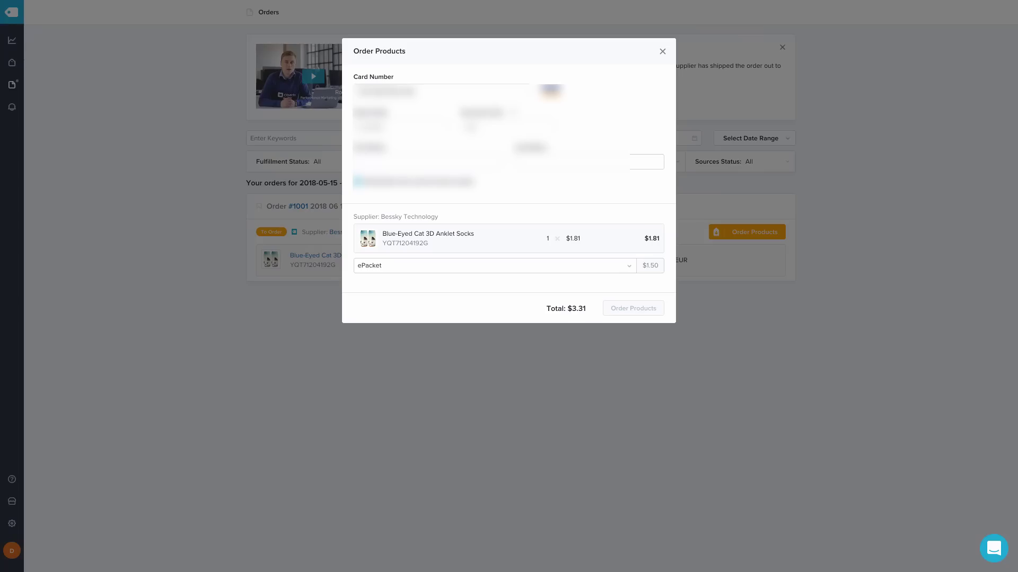
text(0424)
key(Tab)
key(Tab)
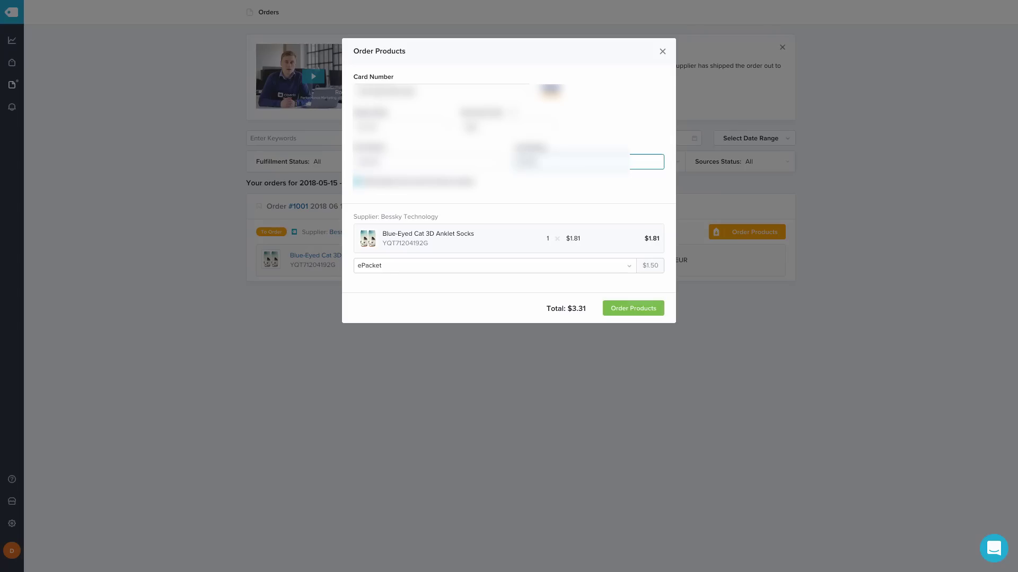
click(356, 182)
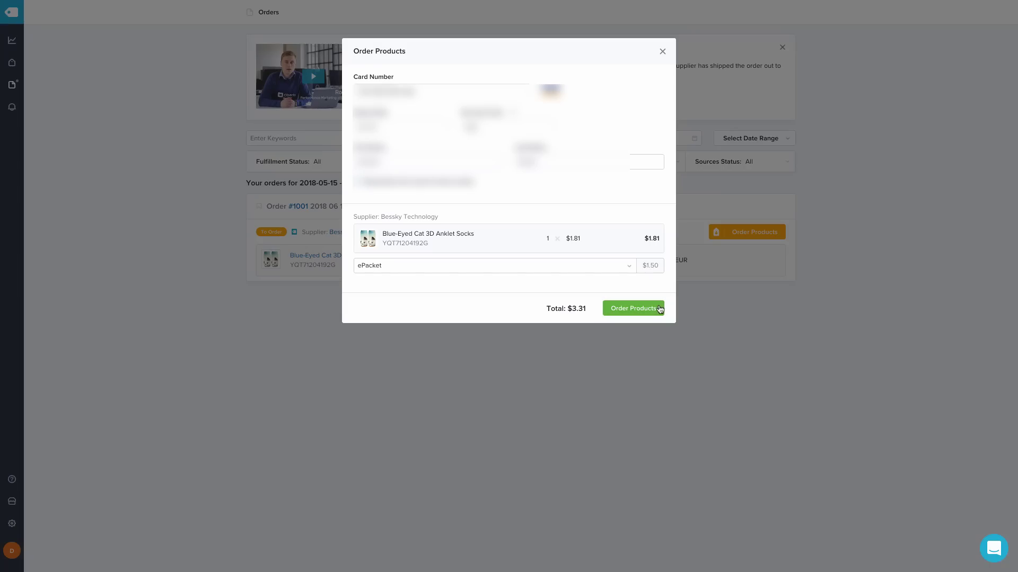
click(633, 308)
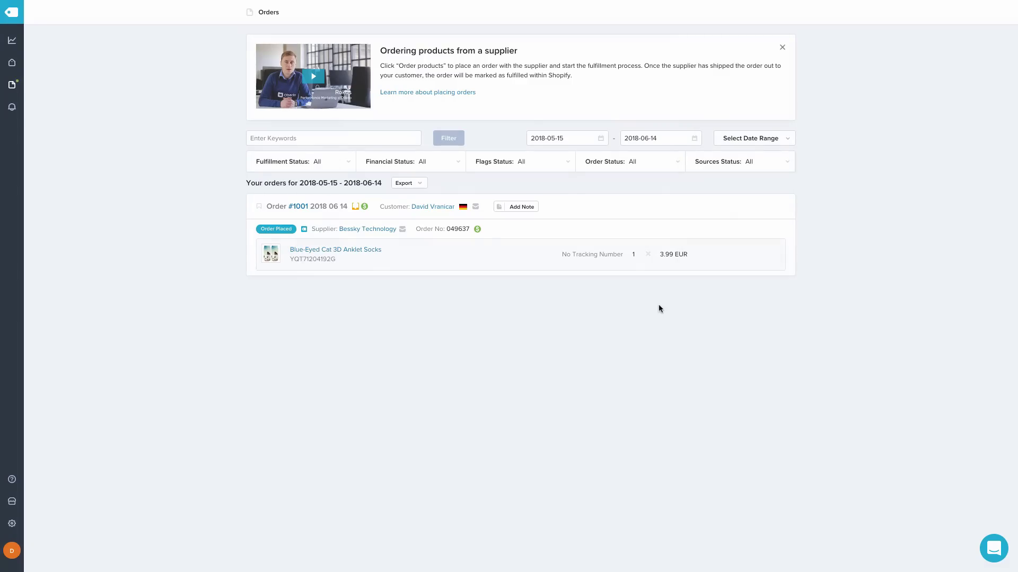
click(442, 210)
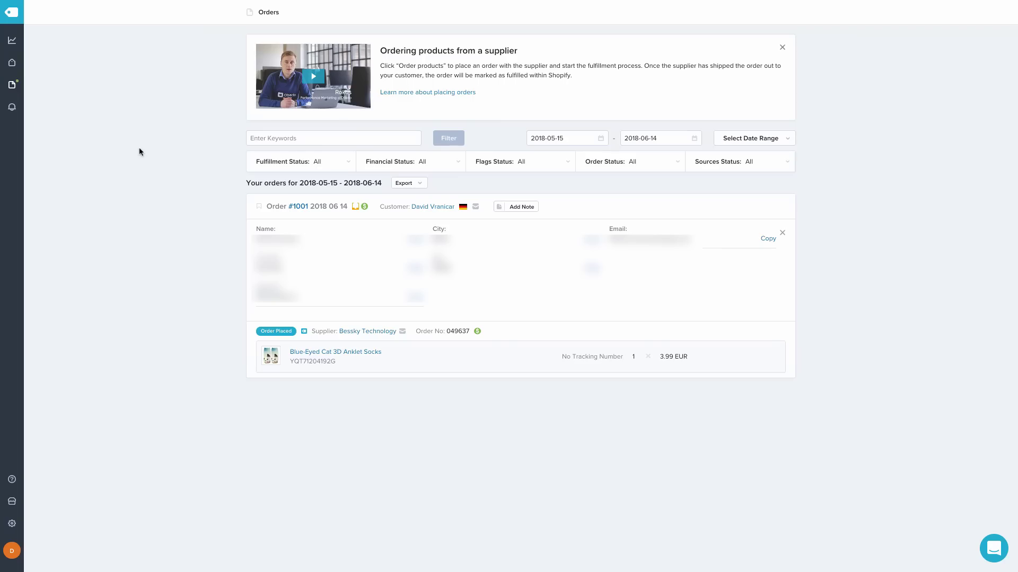
mouse_move(202, 10)
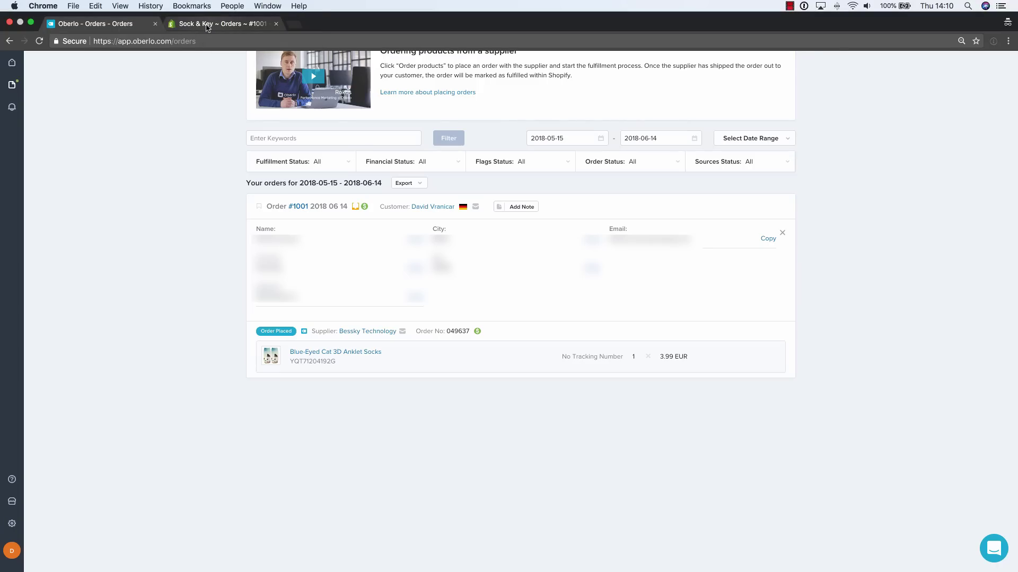
Reopen order #1001 in Shopify and fulfill its 1 Blue-Eyed Cat socks item without tracking
click(206, 25)
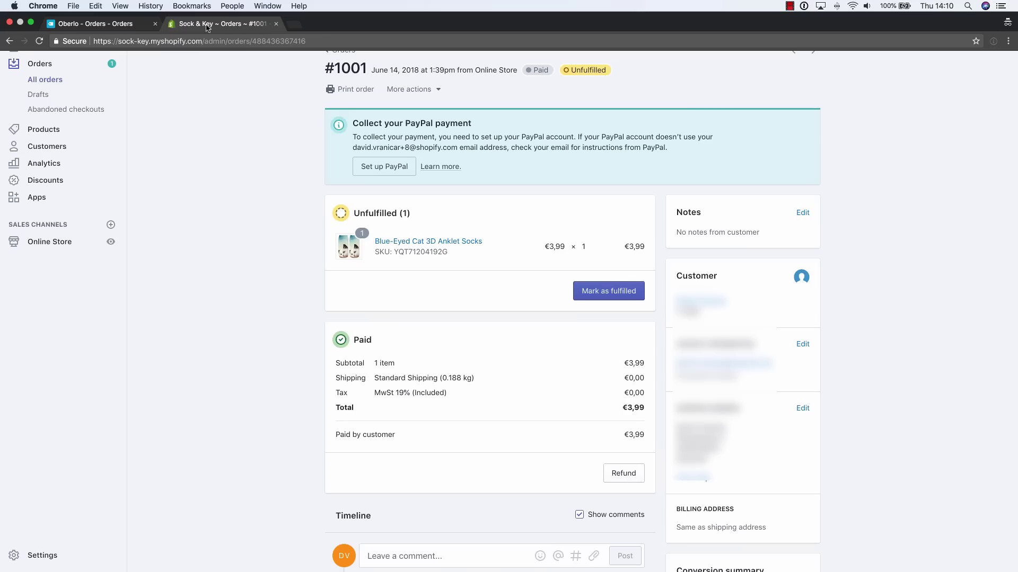
click(48, 69)
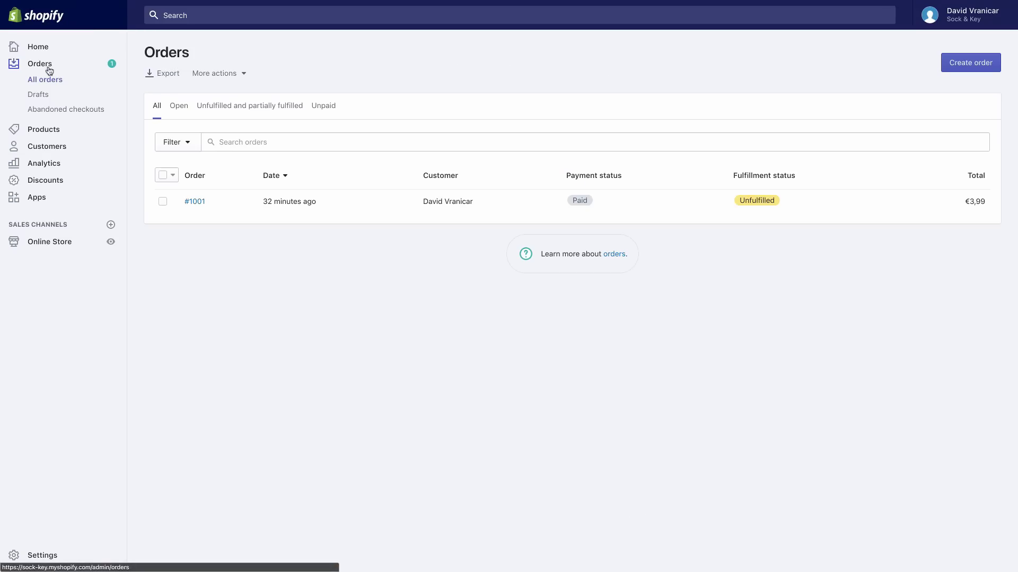
click(195, 202)
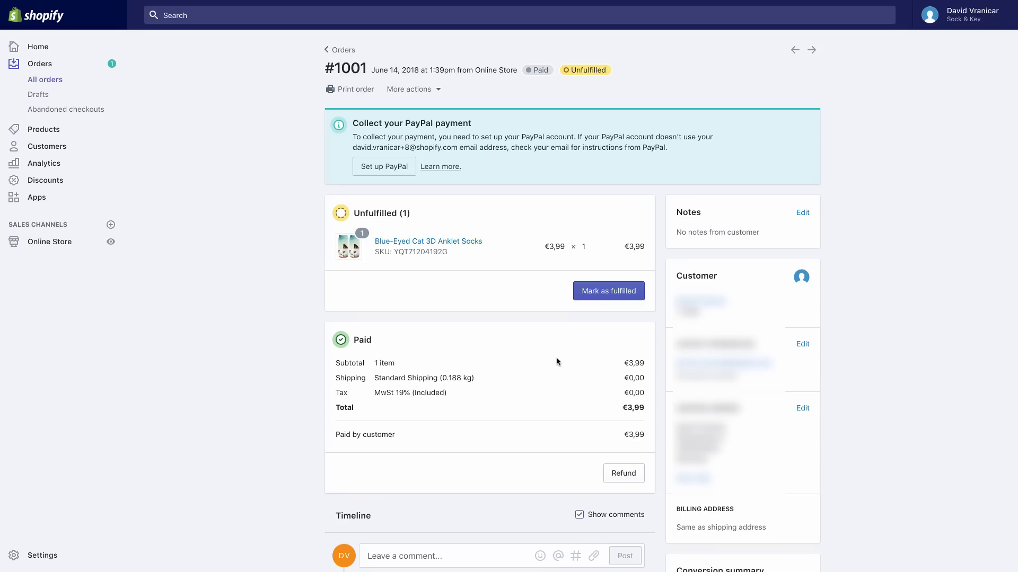
click(617, 295)
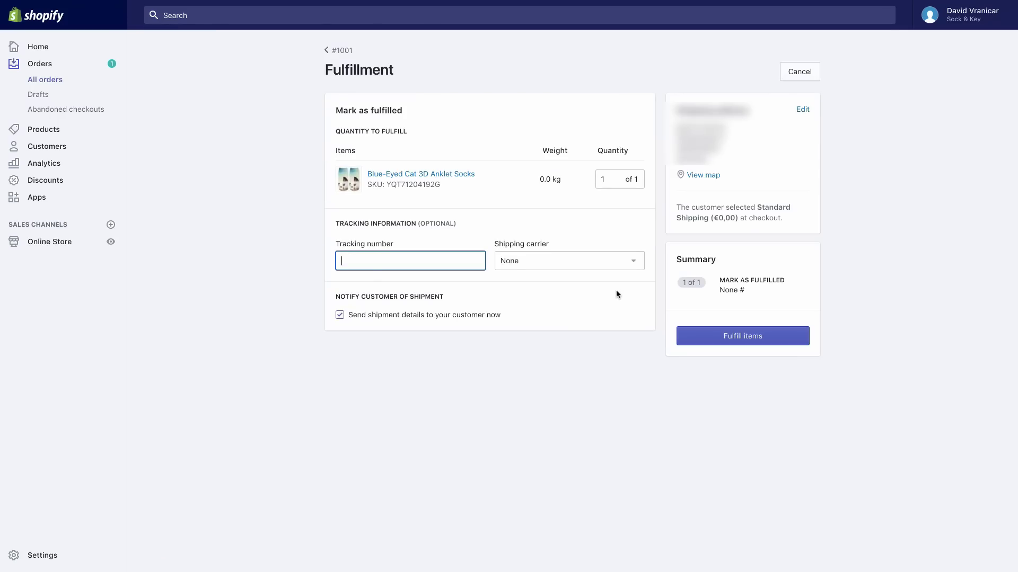
click(771, 335)
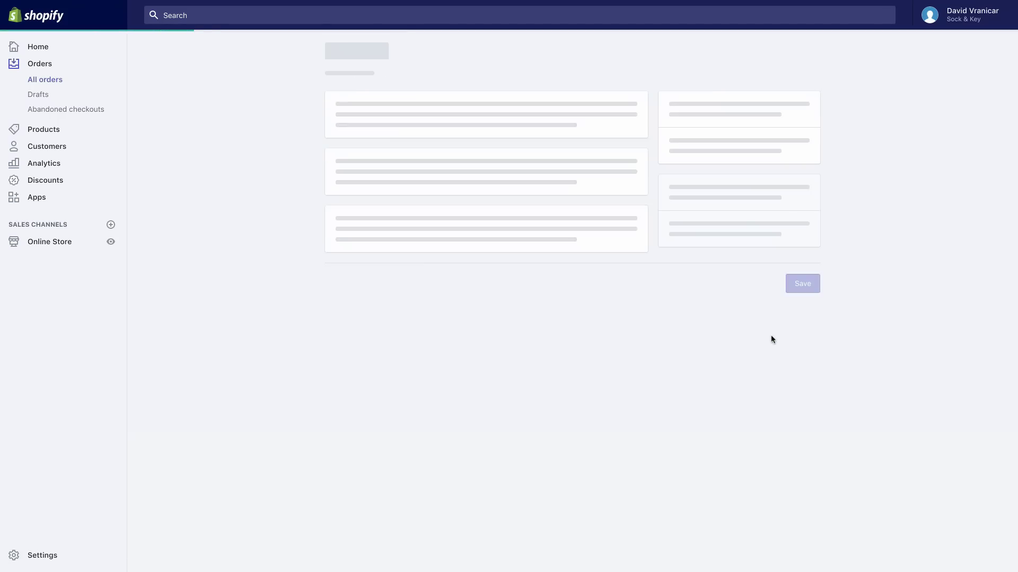